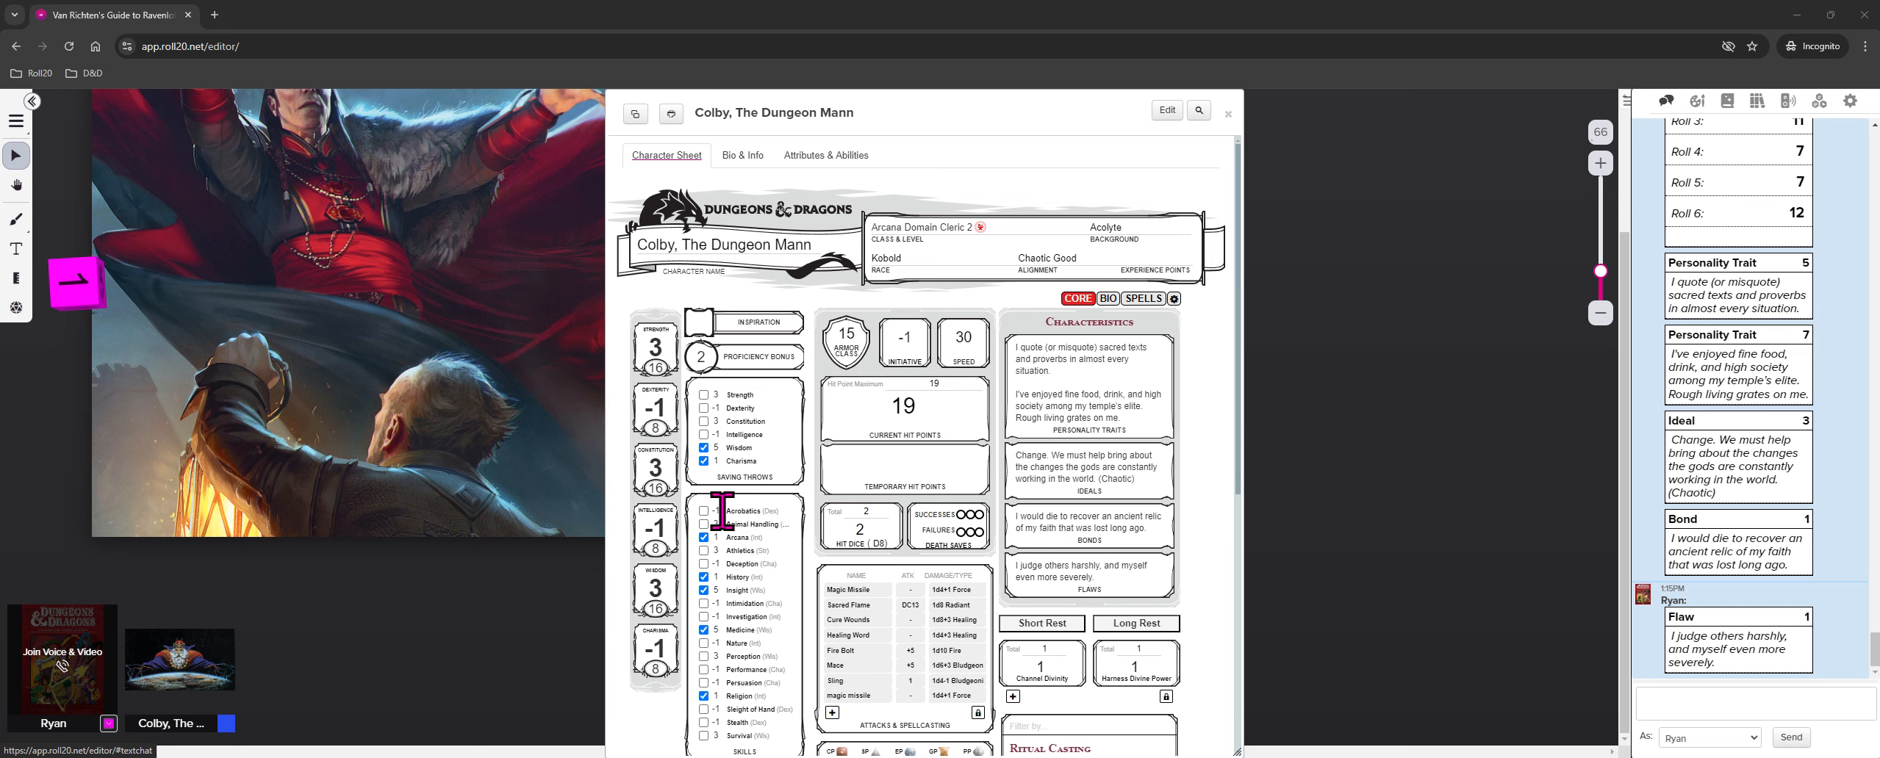
Mark proficiency for the Dexterity saving throw and clear it again
click(703, 408)
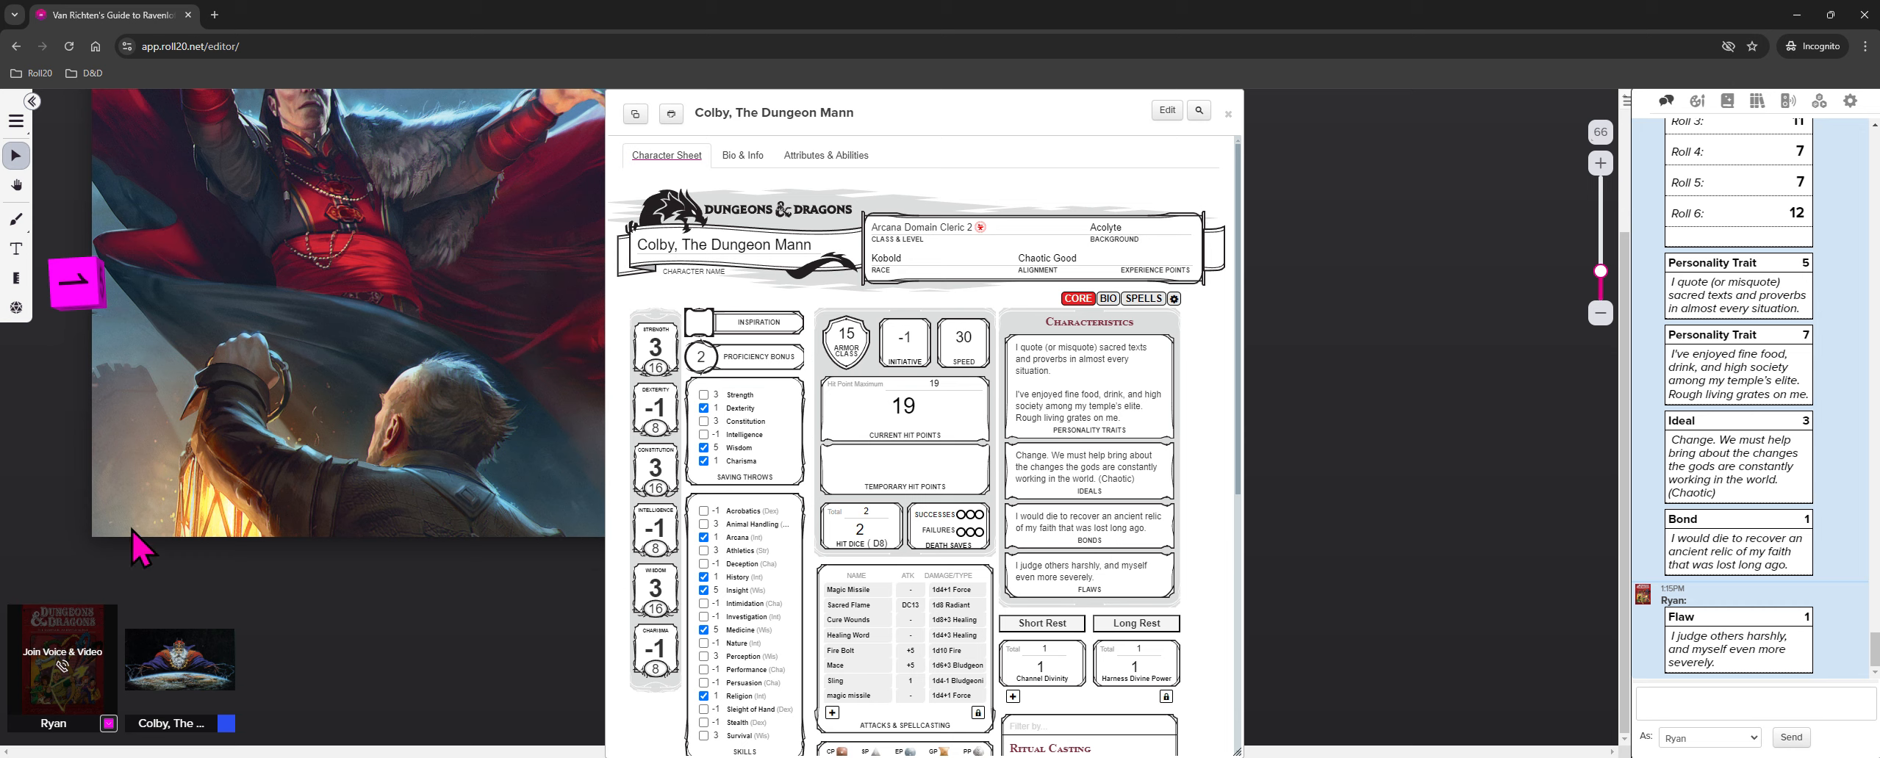
click(702, 409)
Open the journal and expand the Character Sheets folder to view the character entries it holds
click(1727, 100)
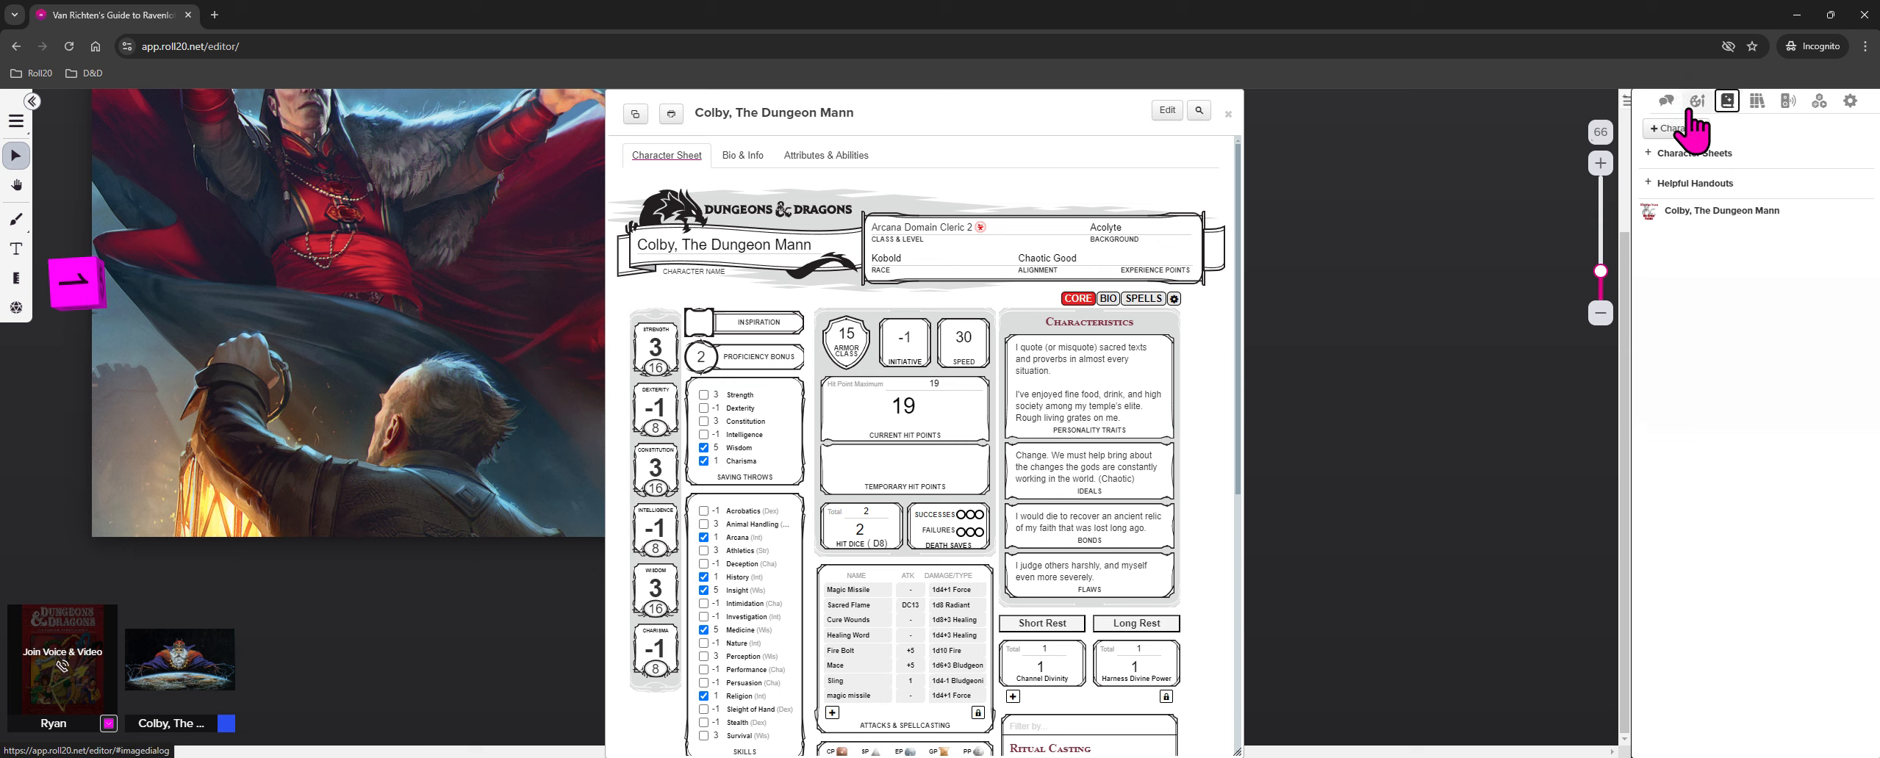
click(1658, 153)
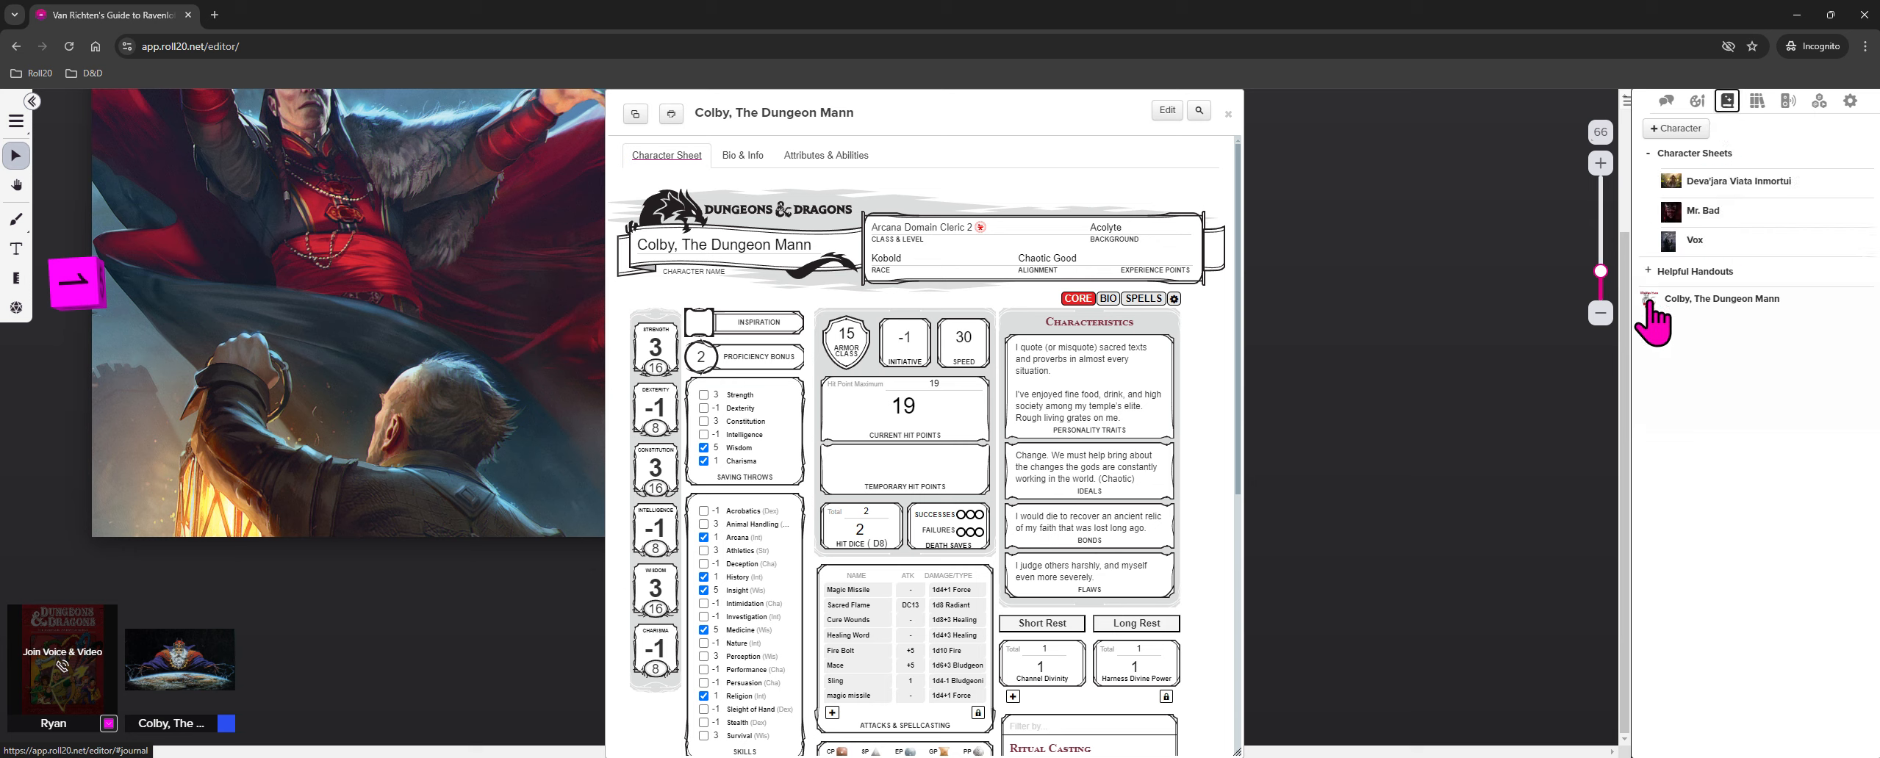
drag(1650, 316, 1322, 197)
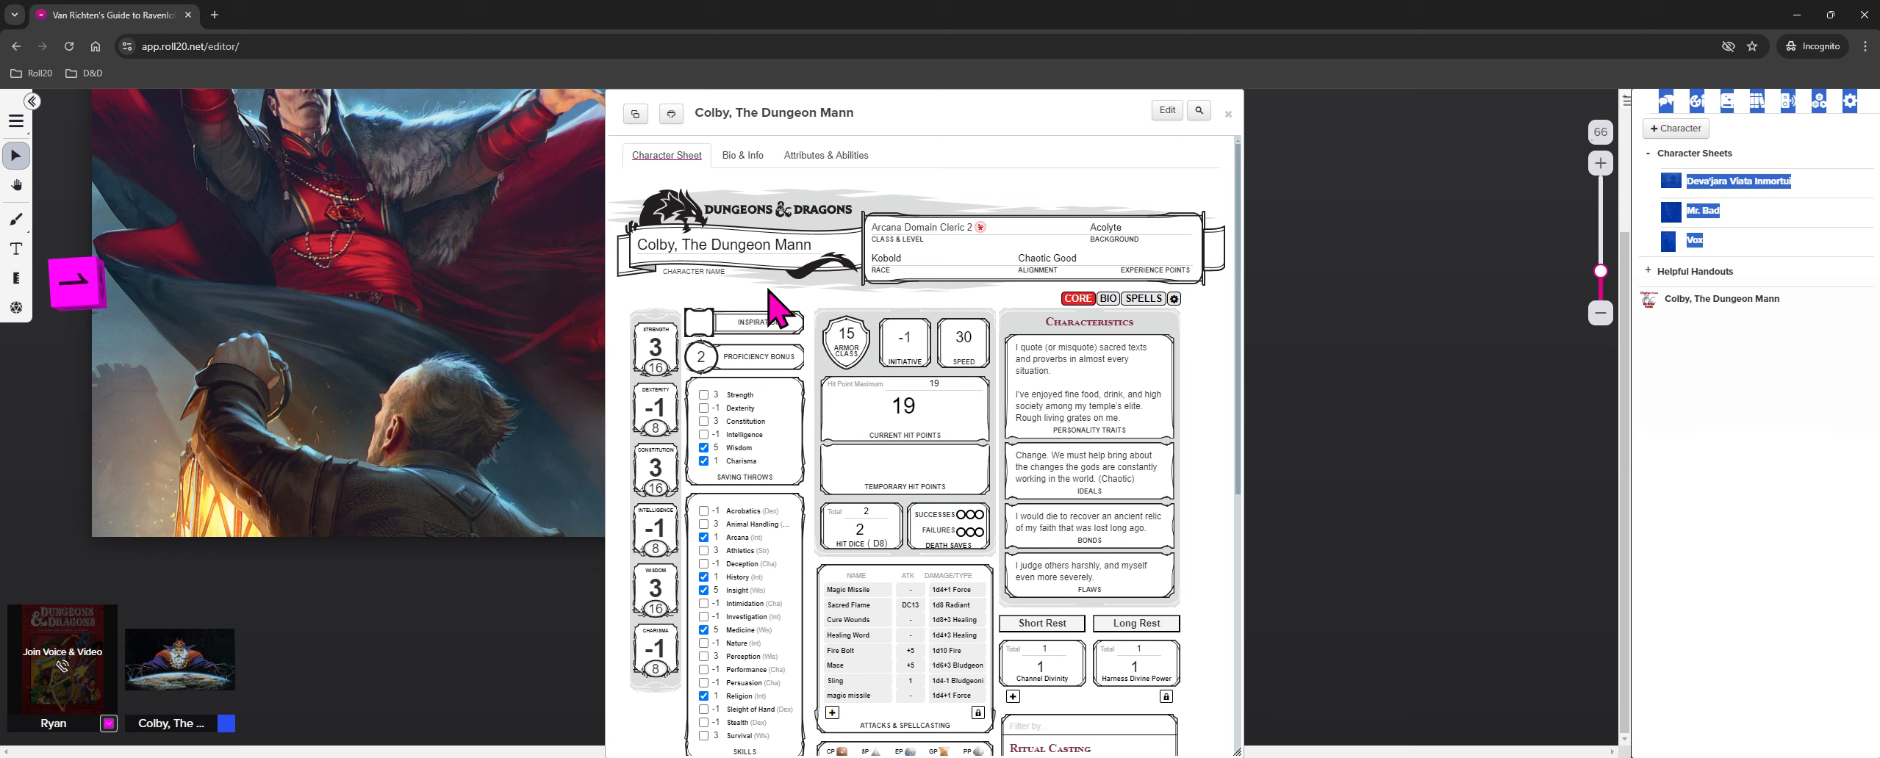
Inspect the sheet header's character name, its class, subclass, level and race settings, and the background field
drag(690, 239, 921, 231)
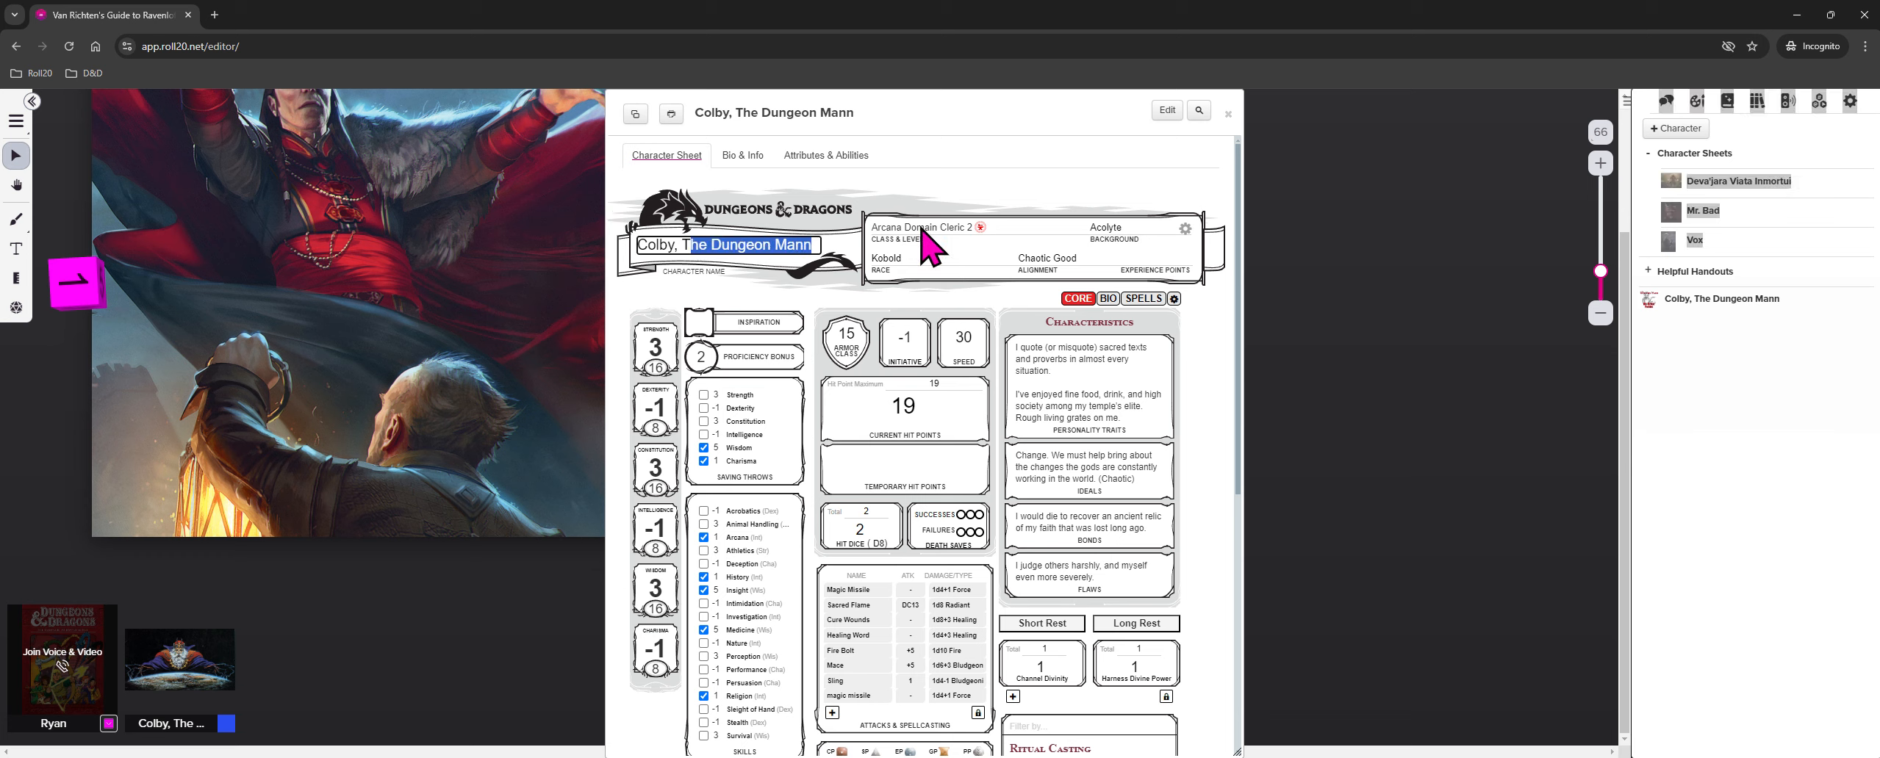
click(711, 284)
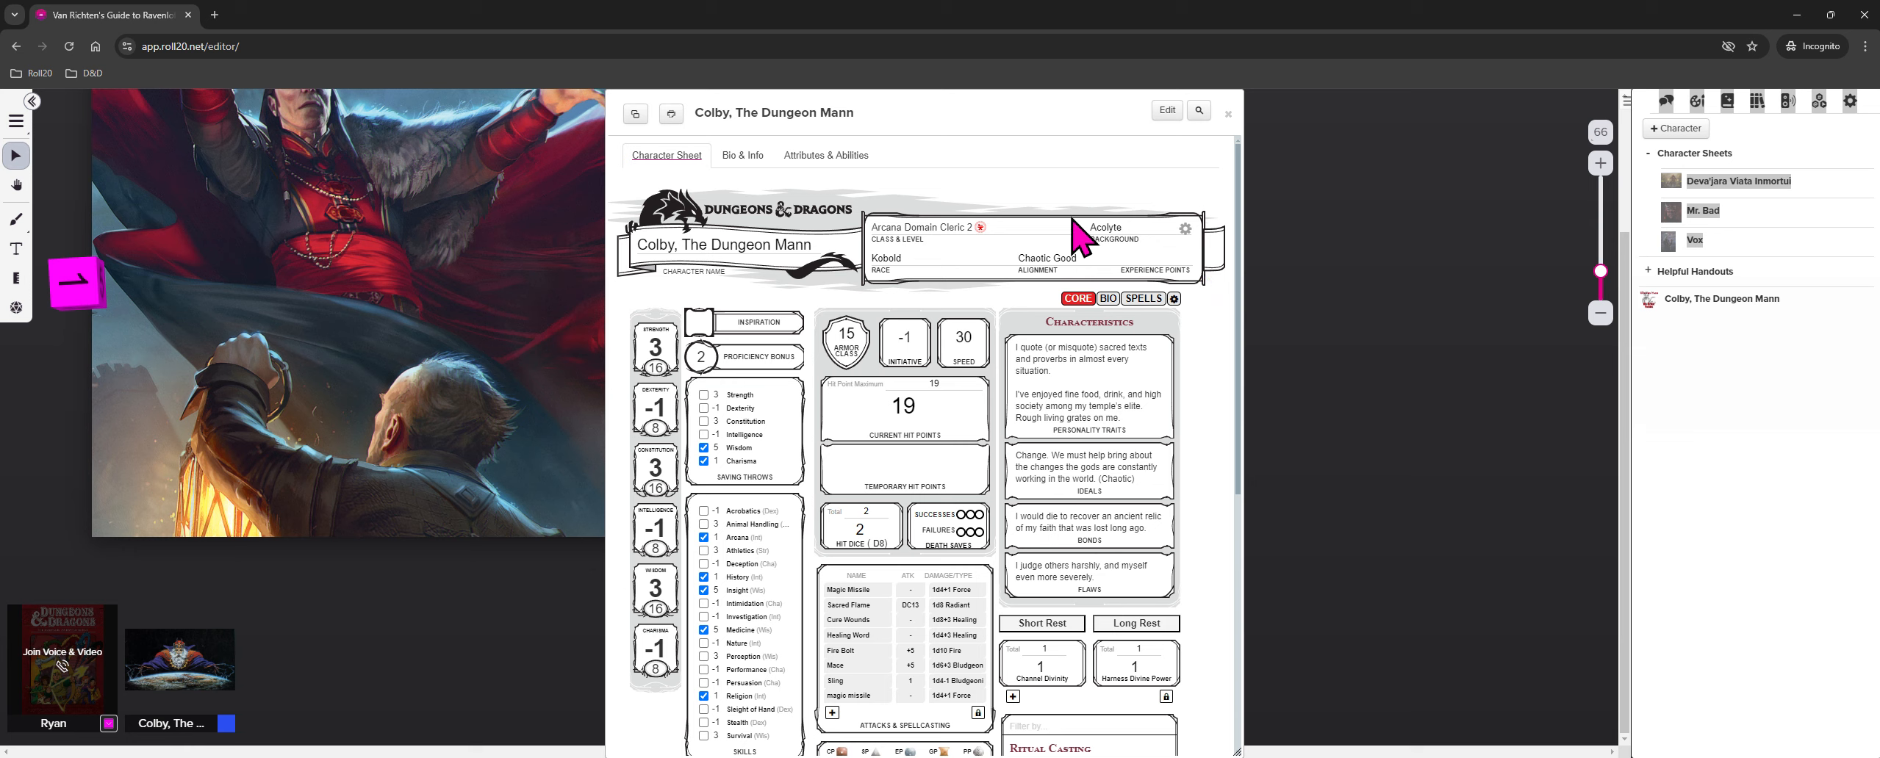
click(1186, 229)
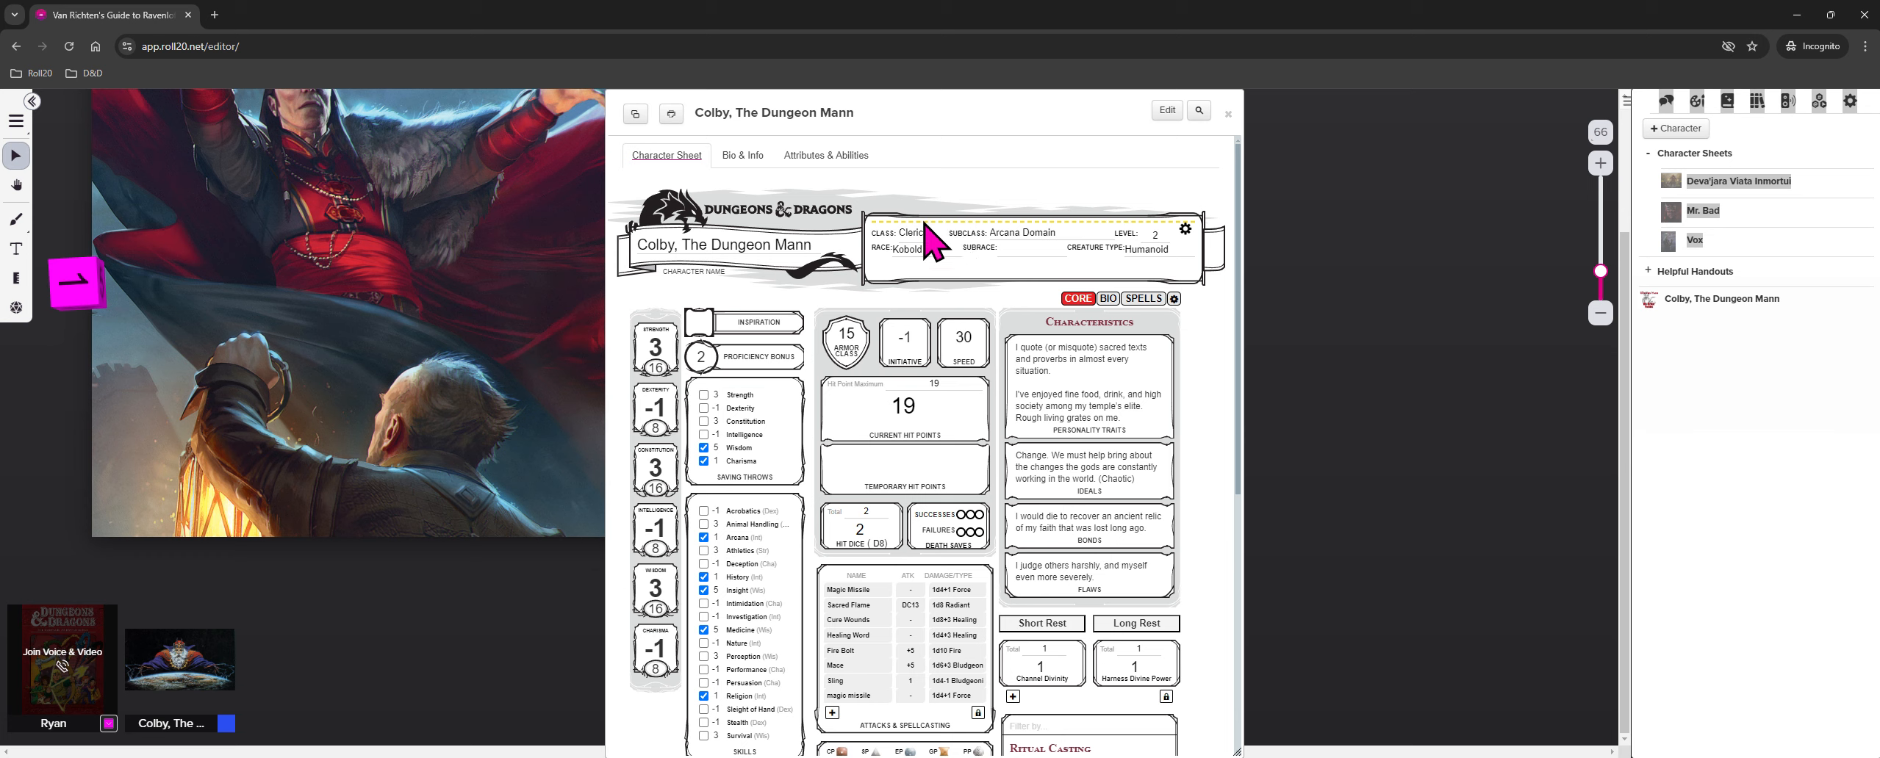
click(1185, 228)
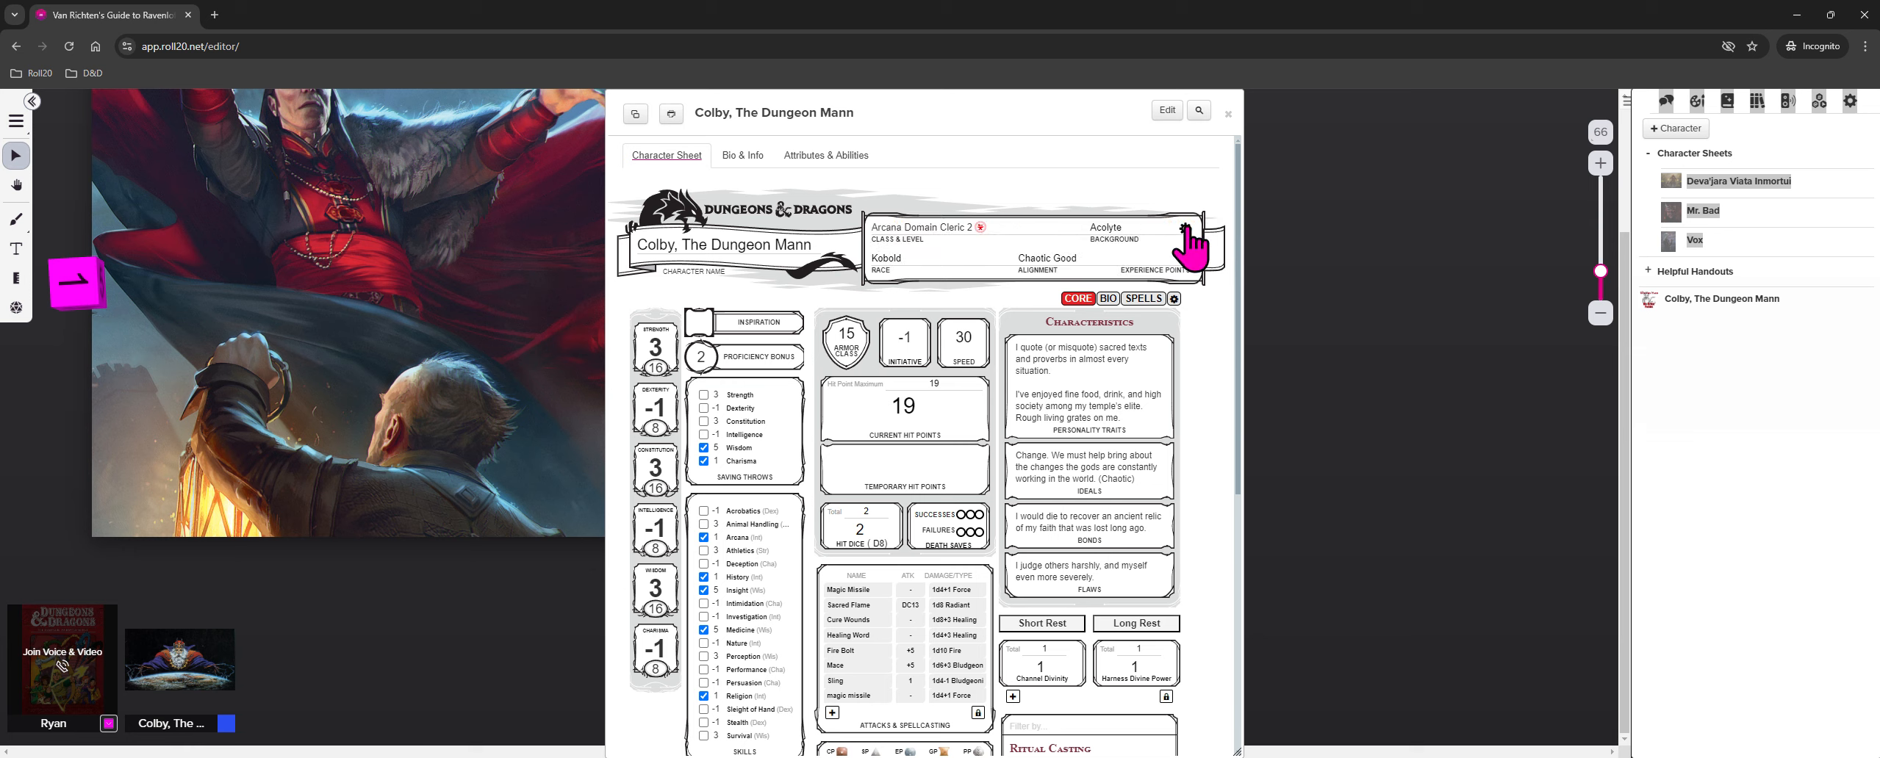
double_click(1117, 226)
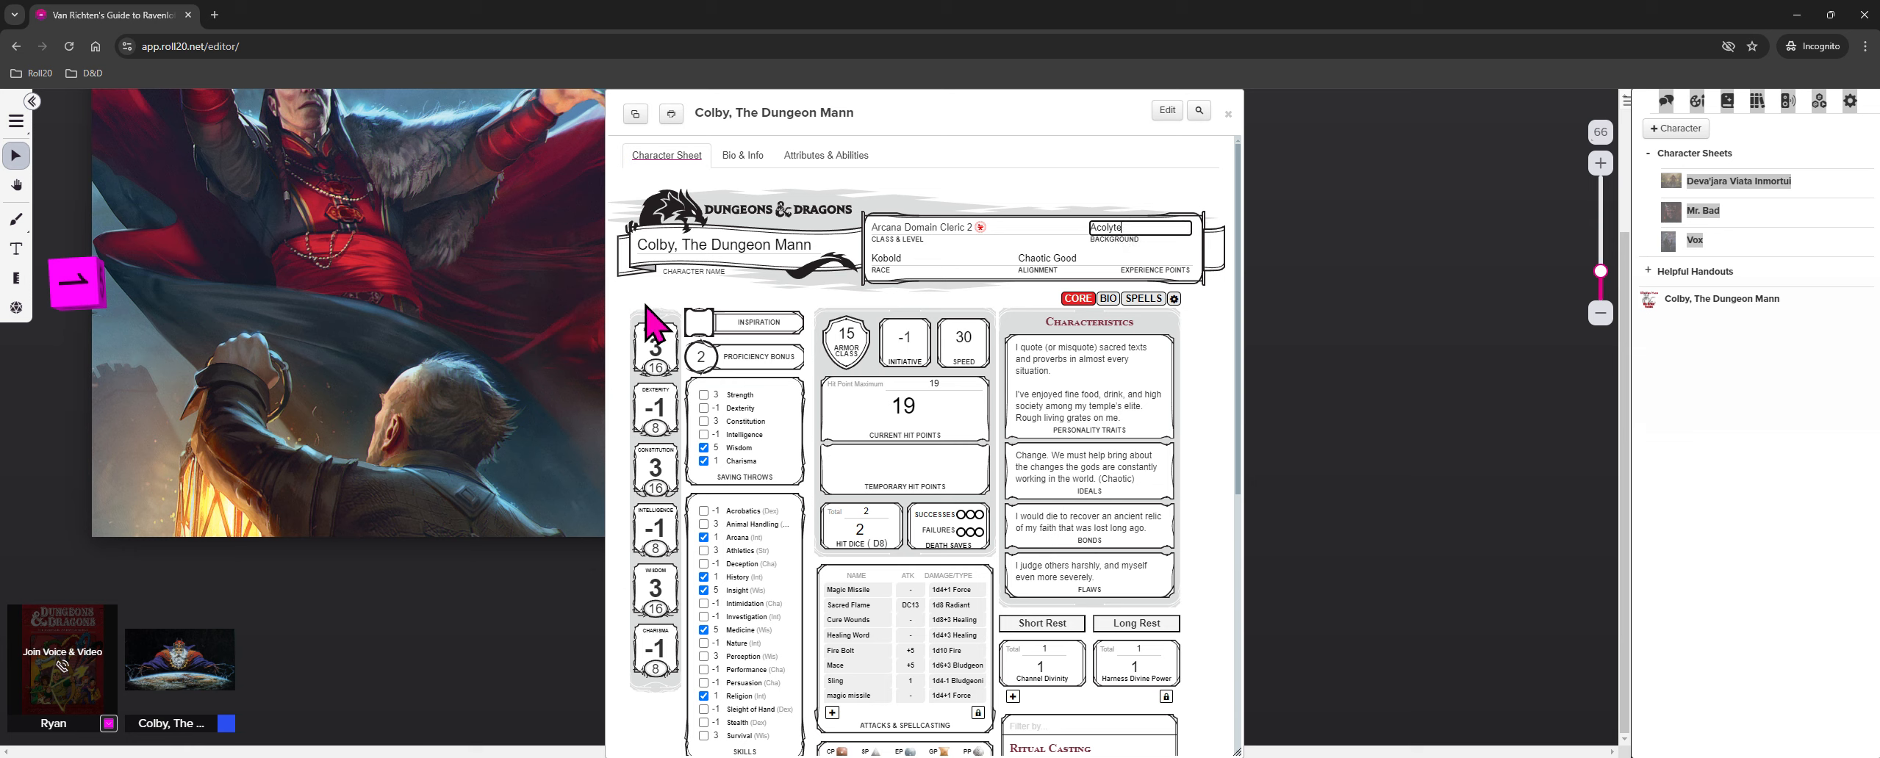
click(1235, 334)
Turn the character's inspiration marker on and off again
click(698, 325)
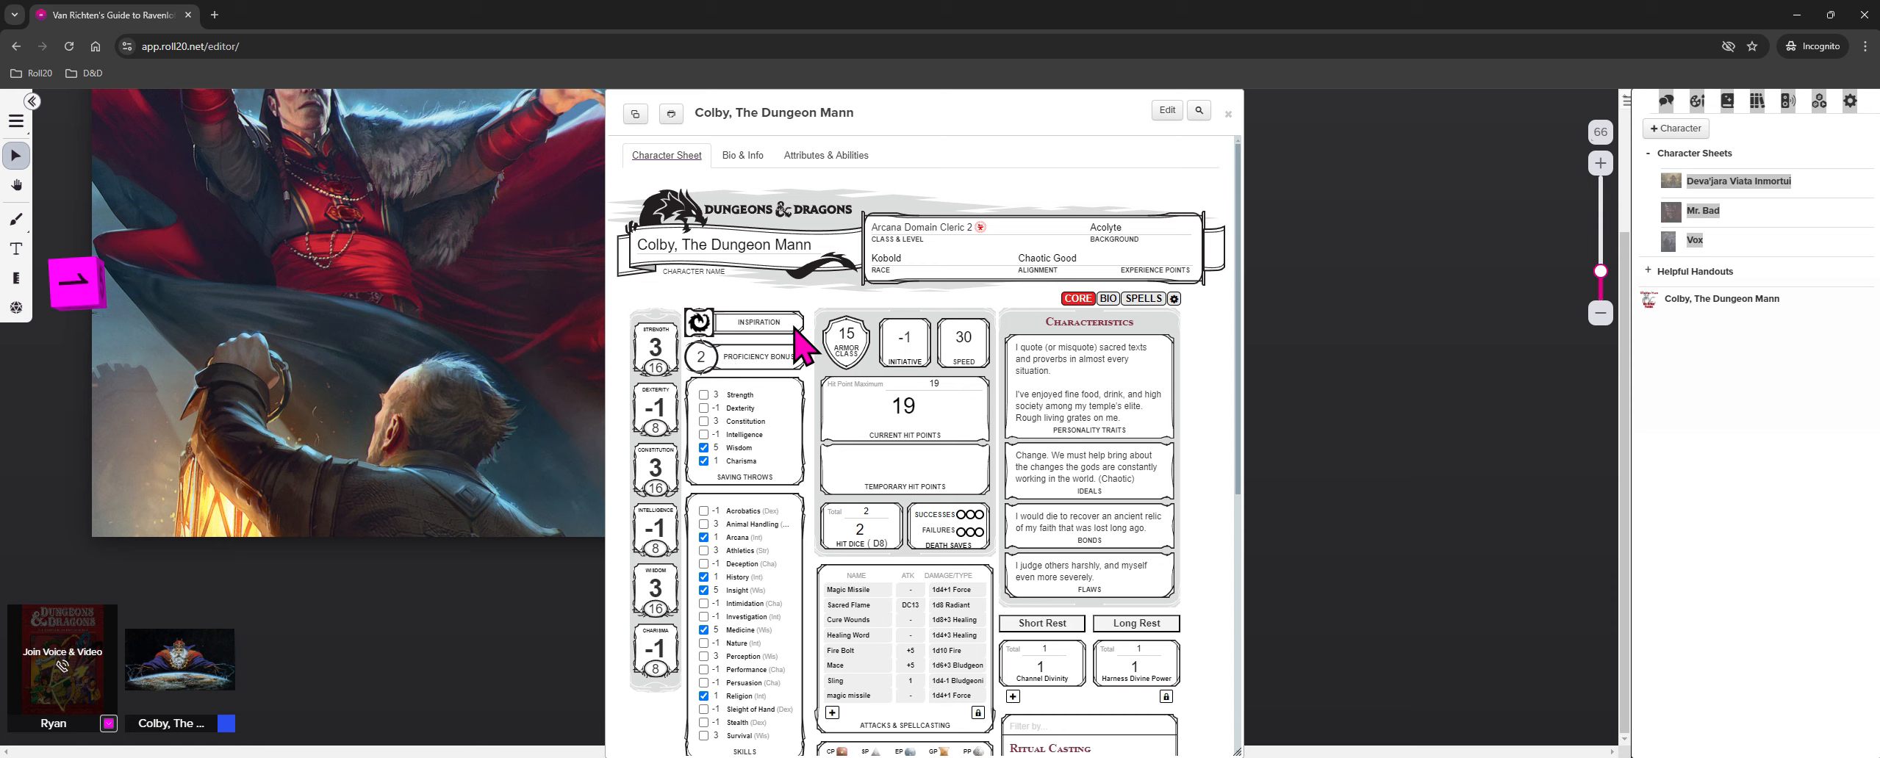
click(696, 333)
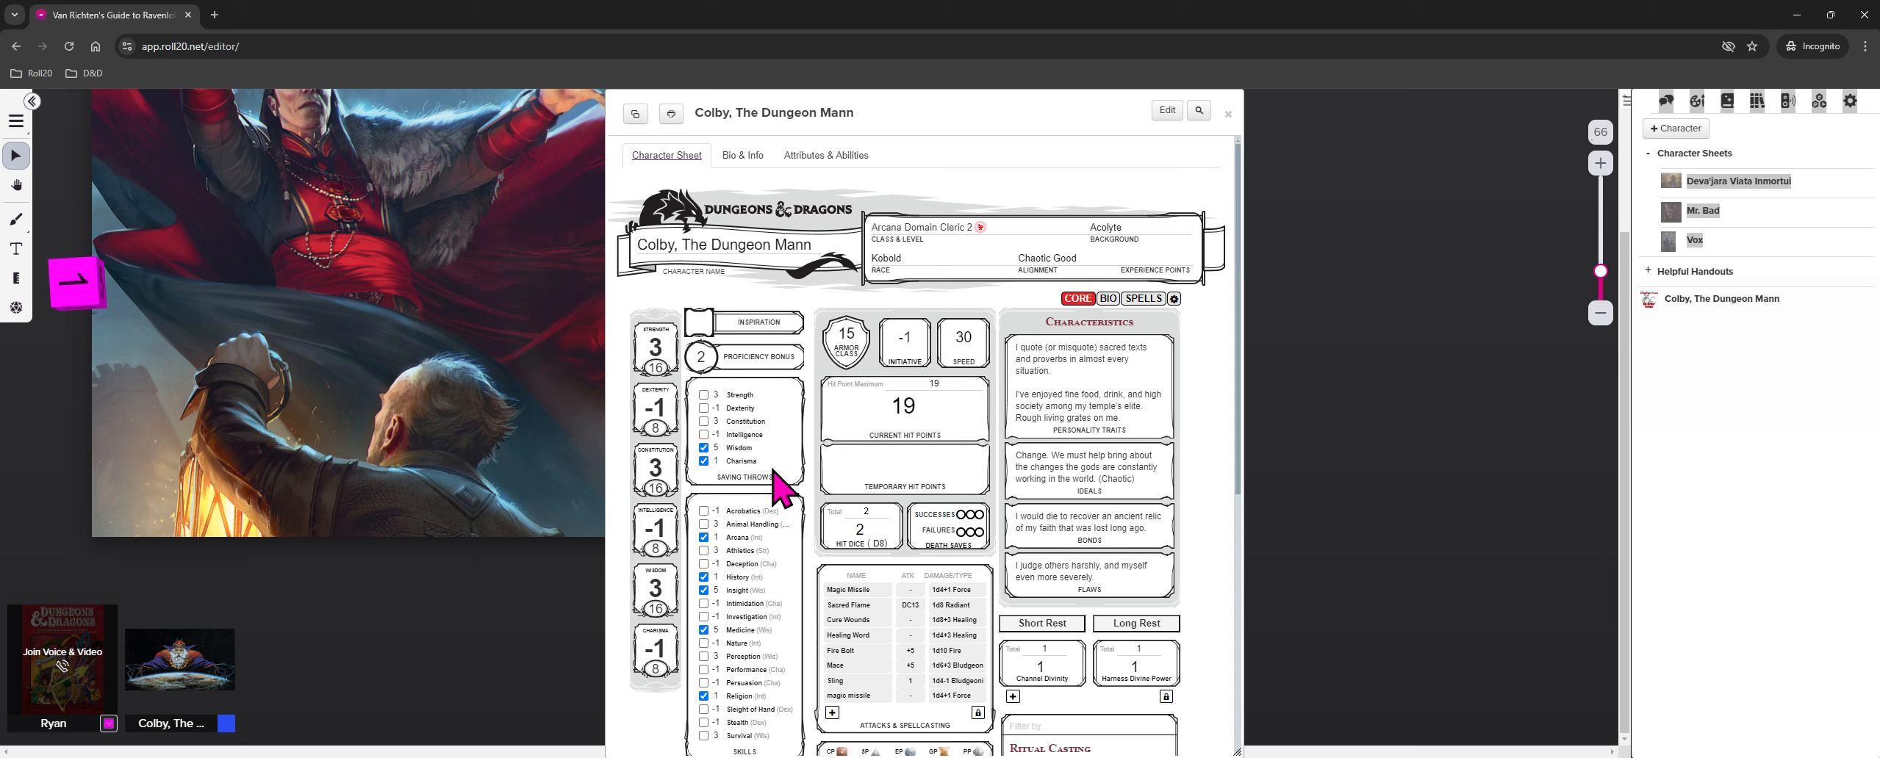
click(704, 461)
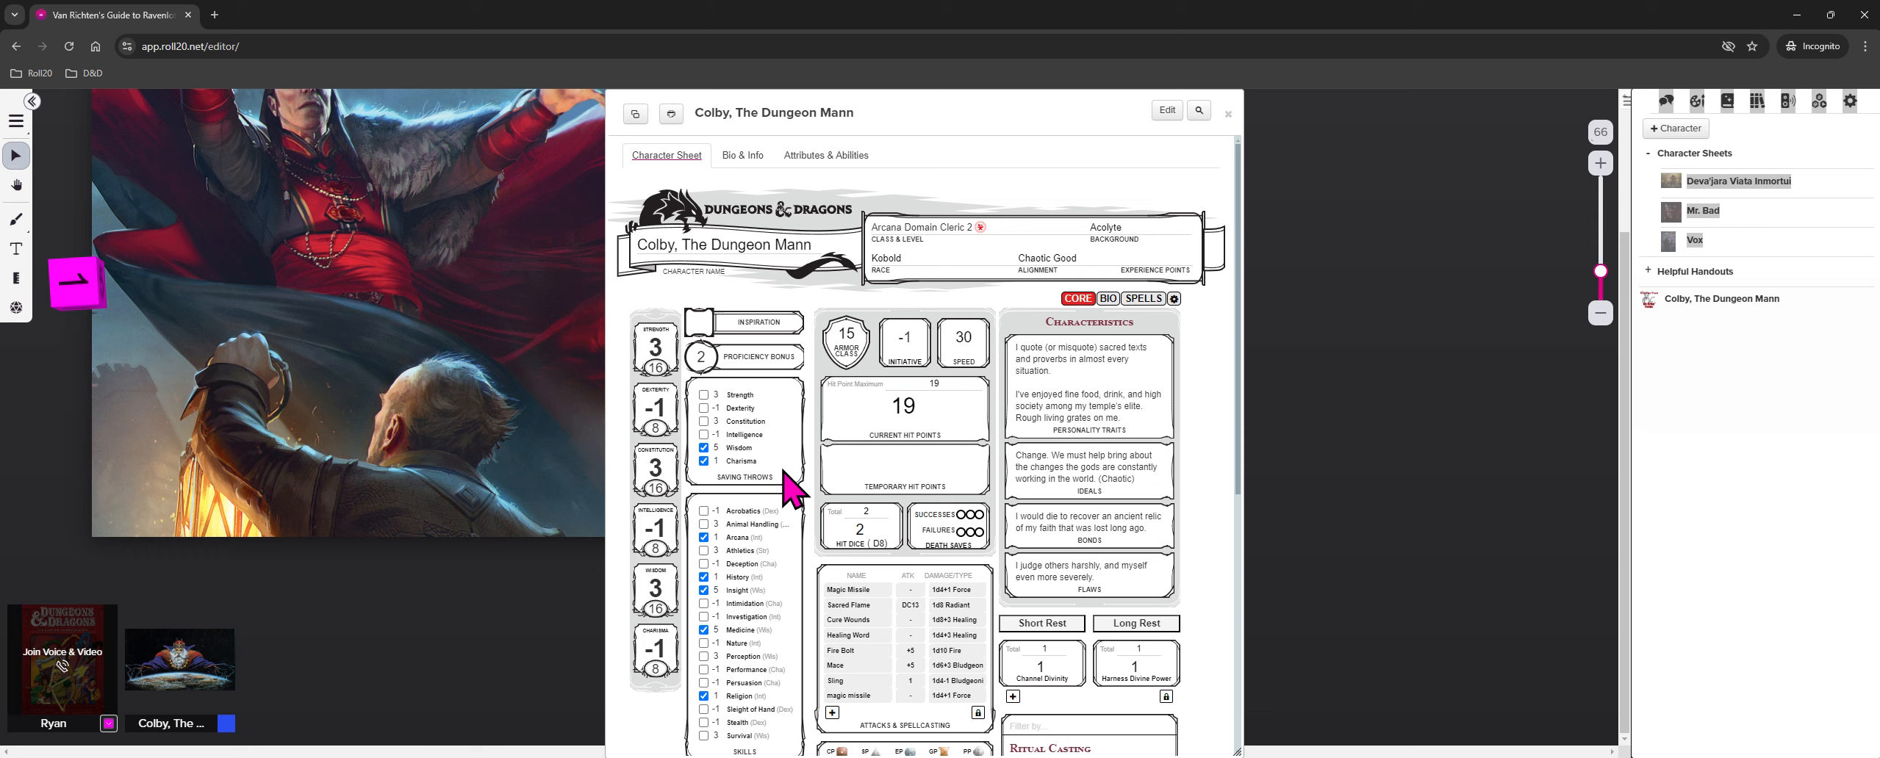
Add a custom skill named Colby's Skills under Tool Proficiencies & Custom Skills with its proficiency bonus set to Proficient
scroll(784, 474, down, 1)
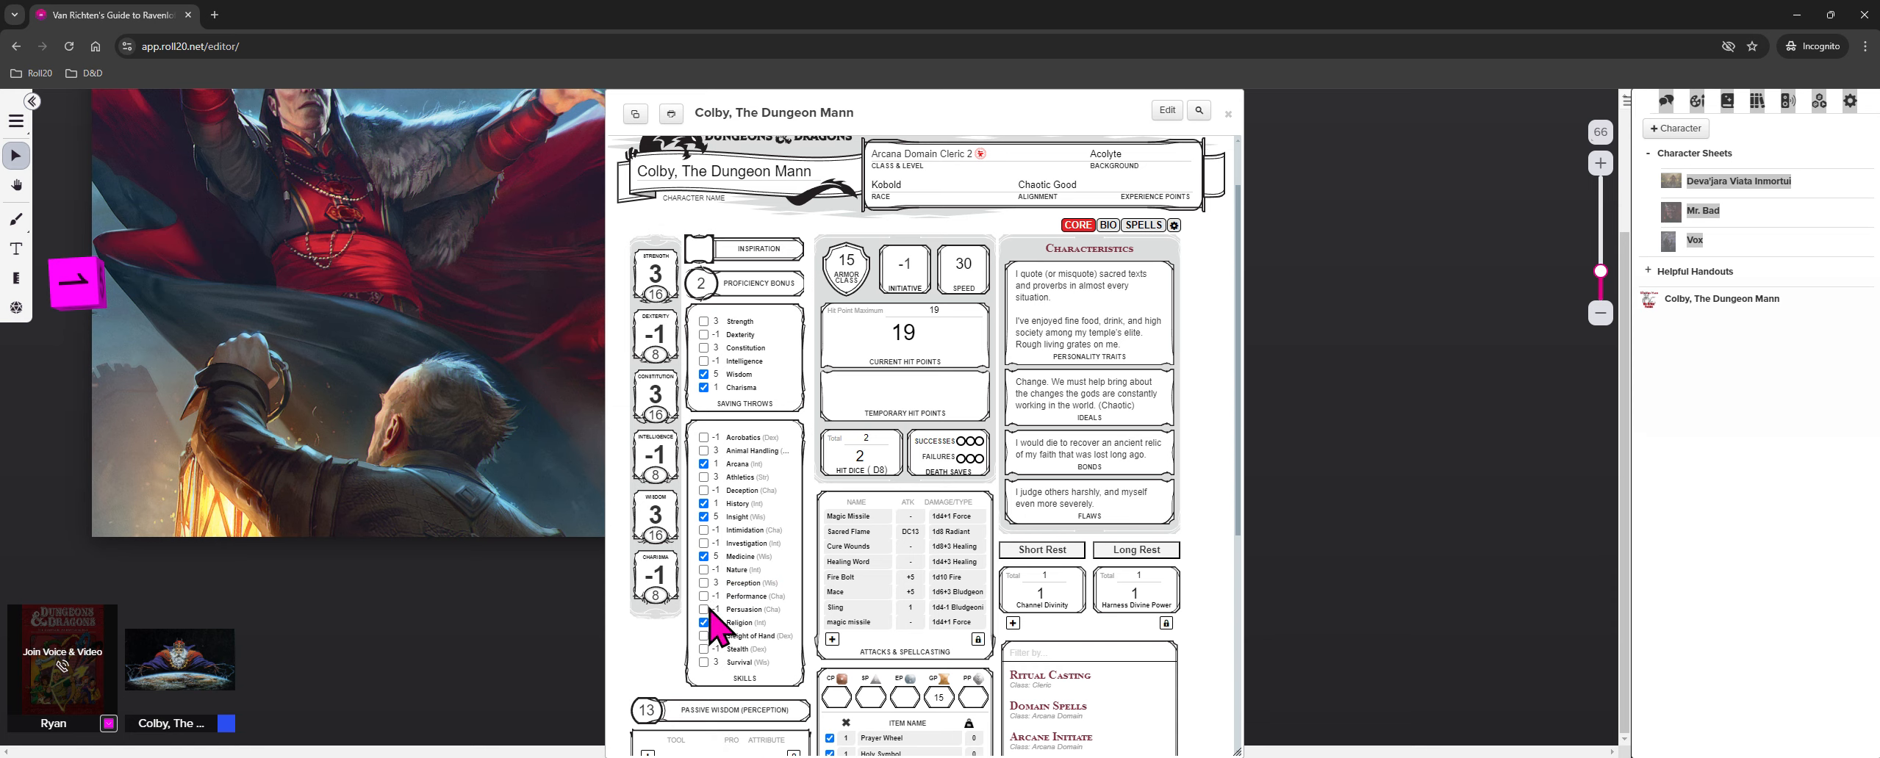
scroll(650, 596, down, 3)
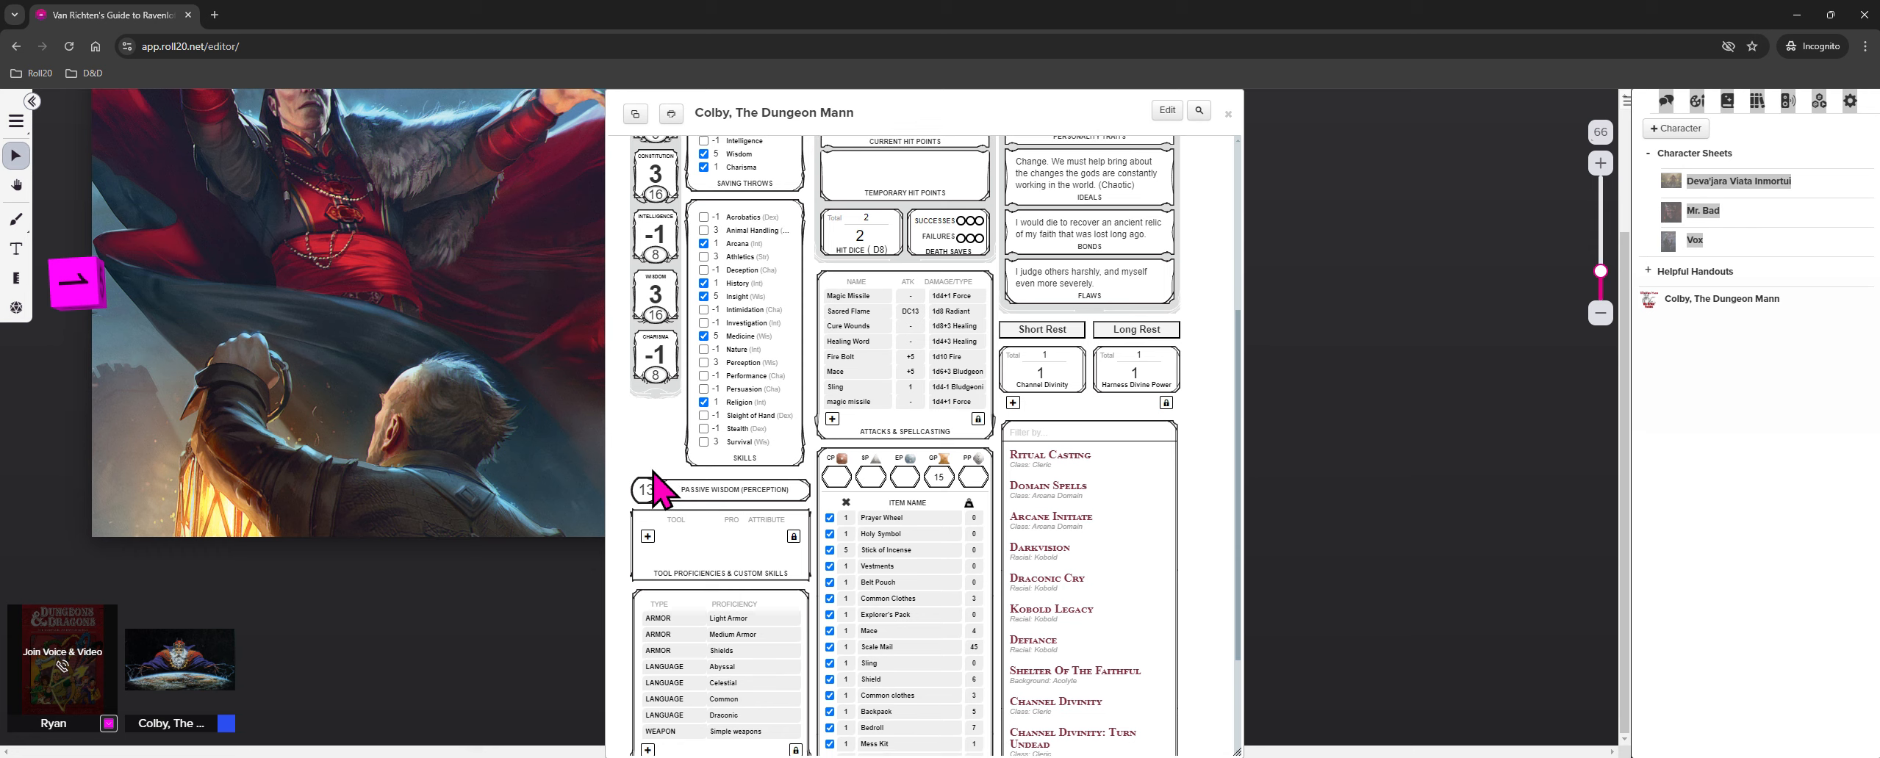
scroll(621, 577, down, 1)
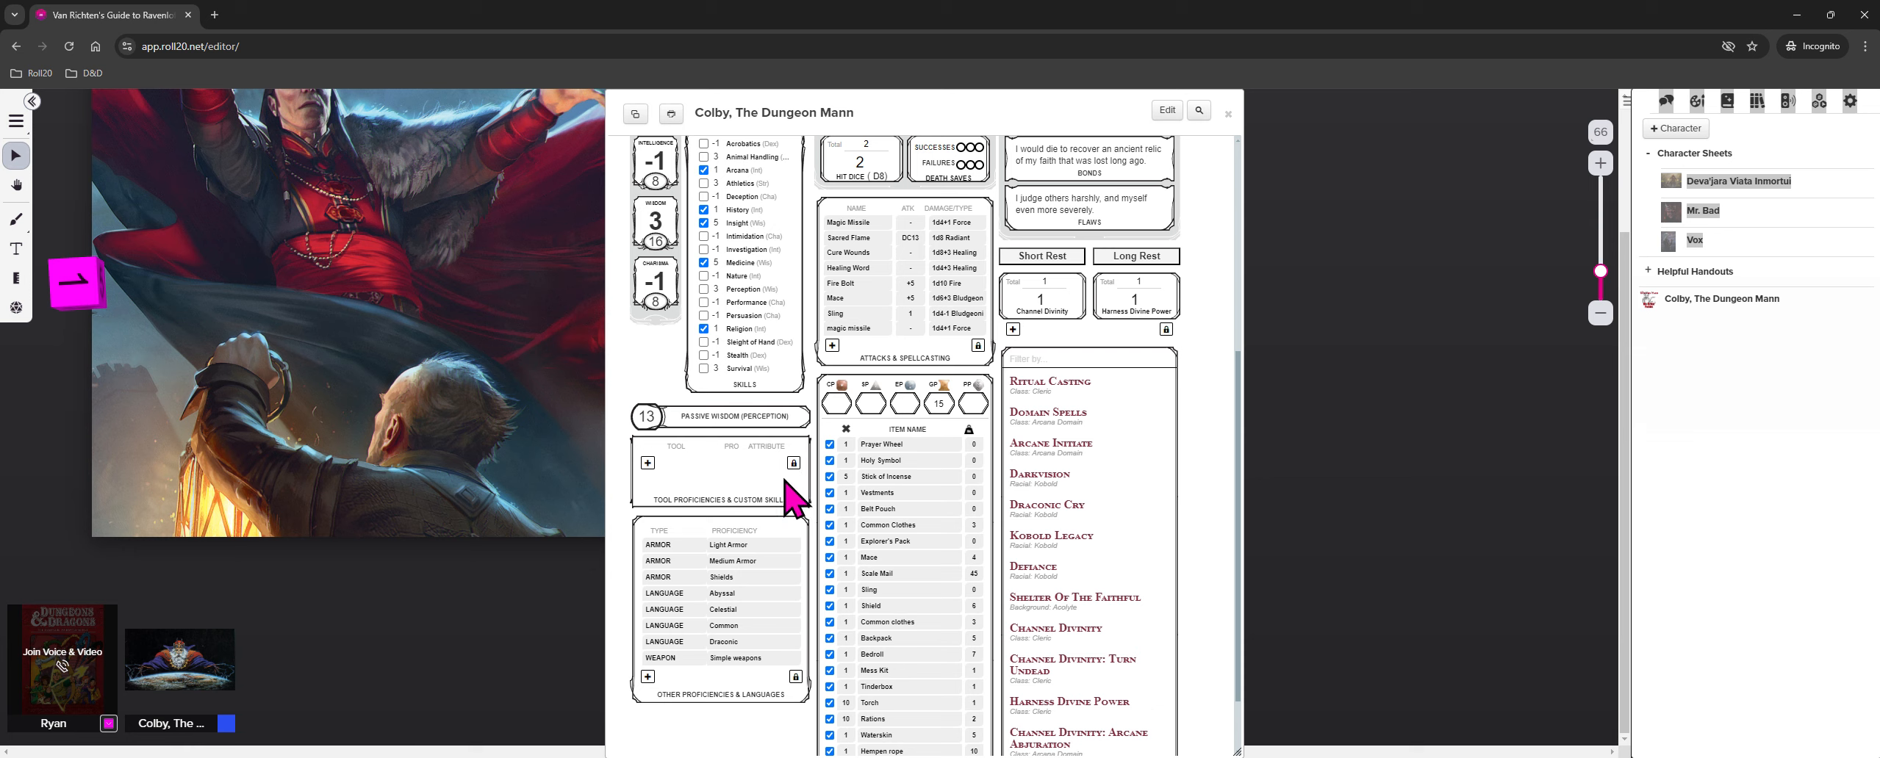
click(647, 463)
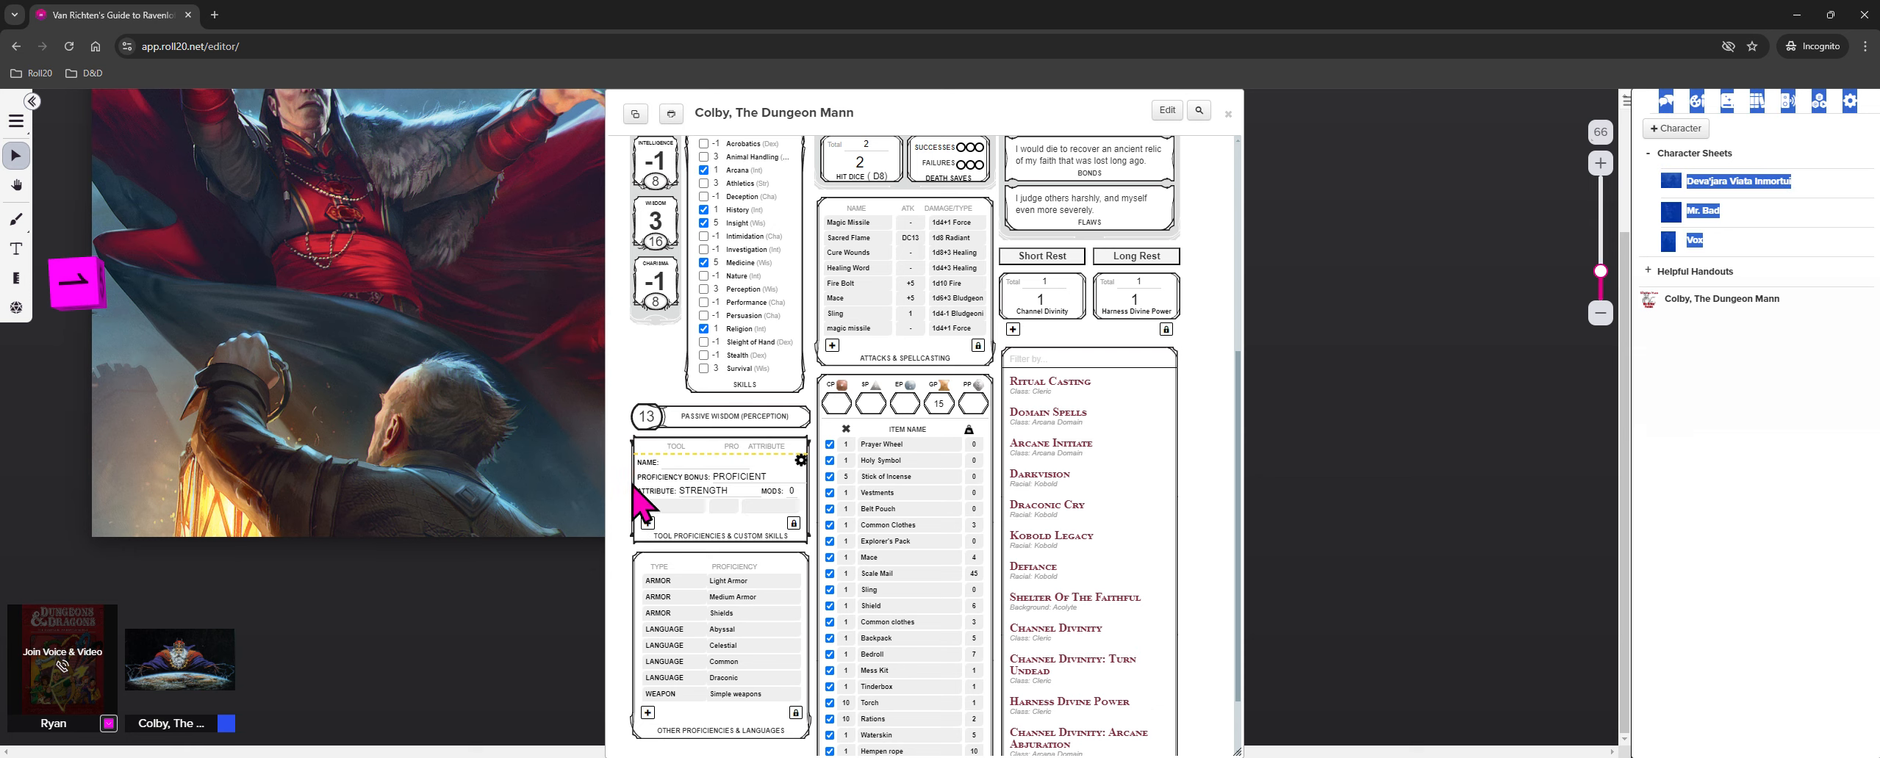
click(677, 463)
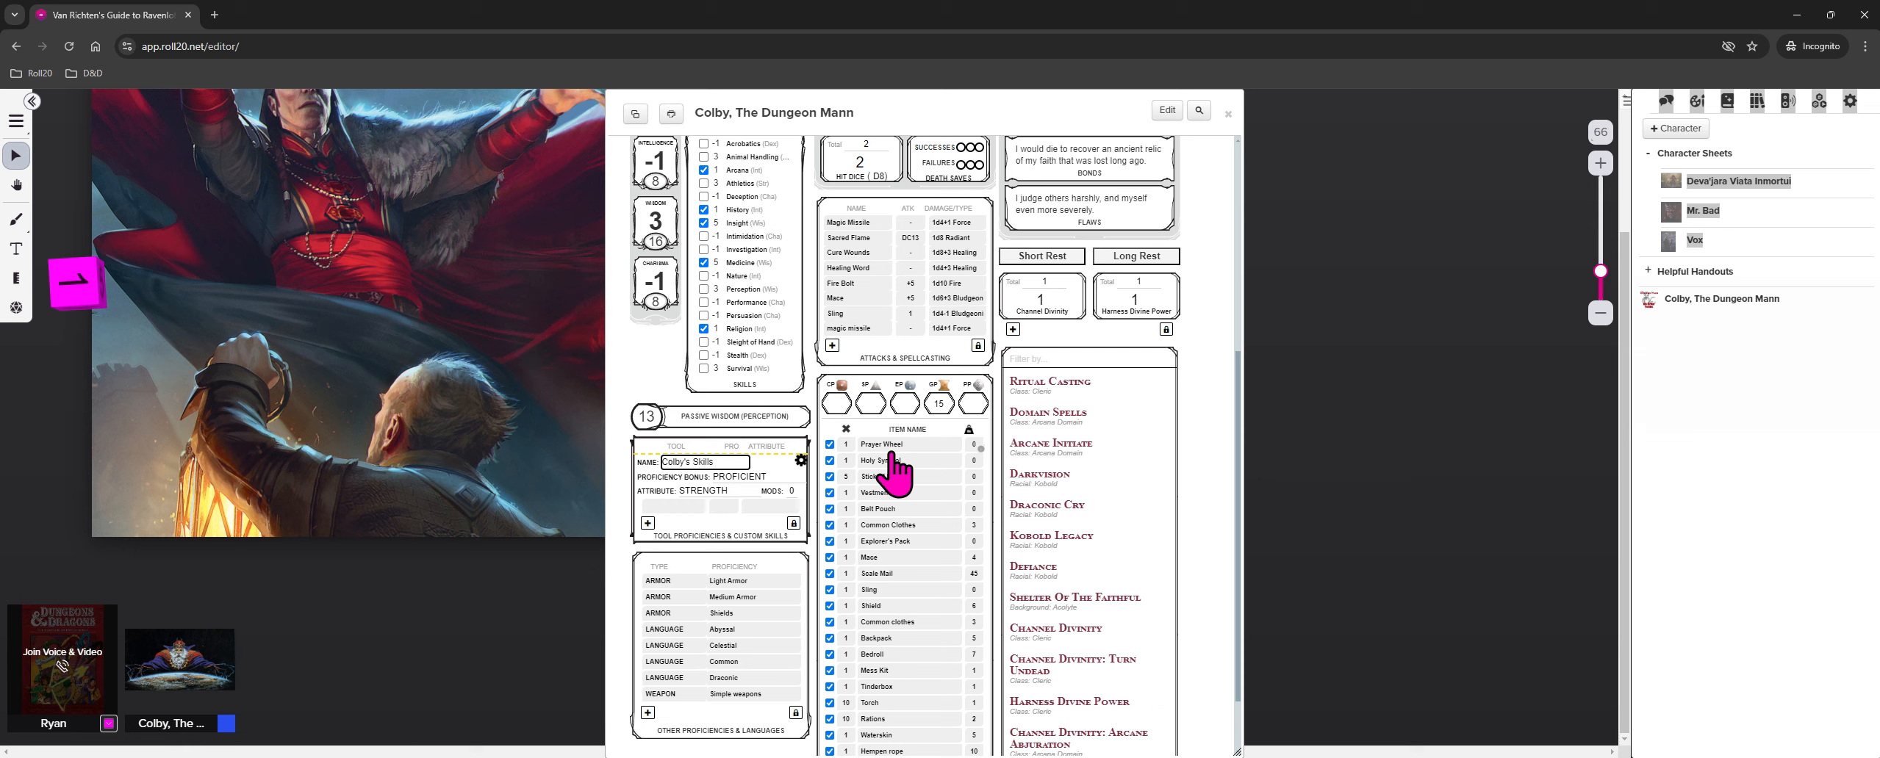
click(755, 479)
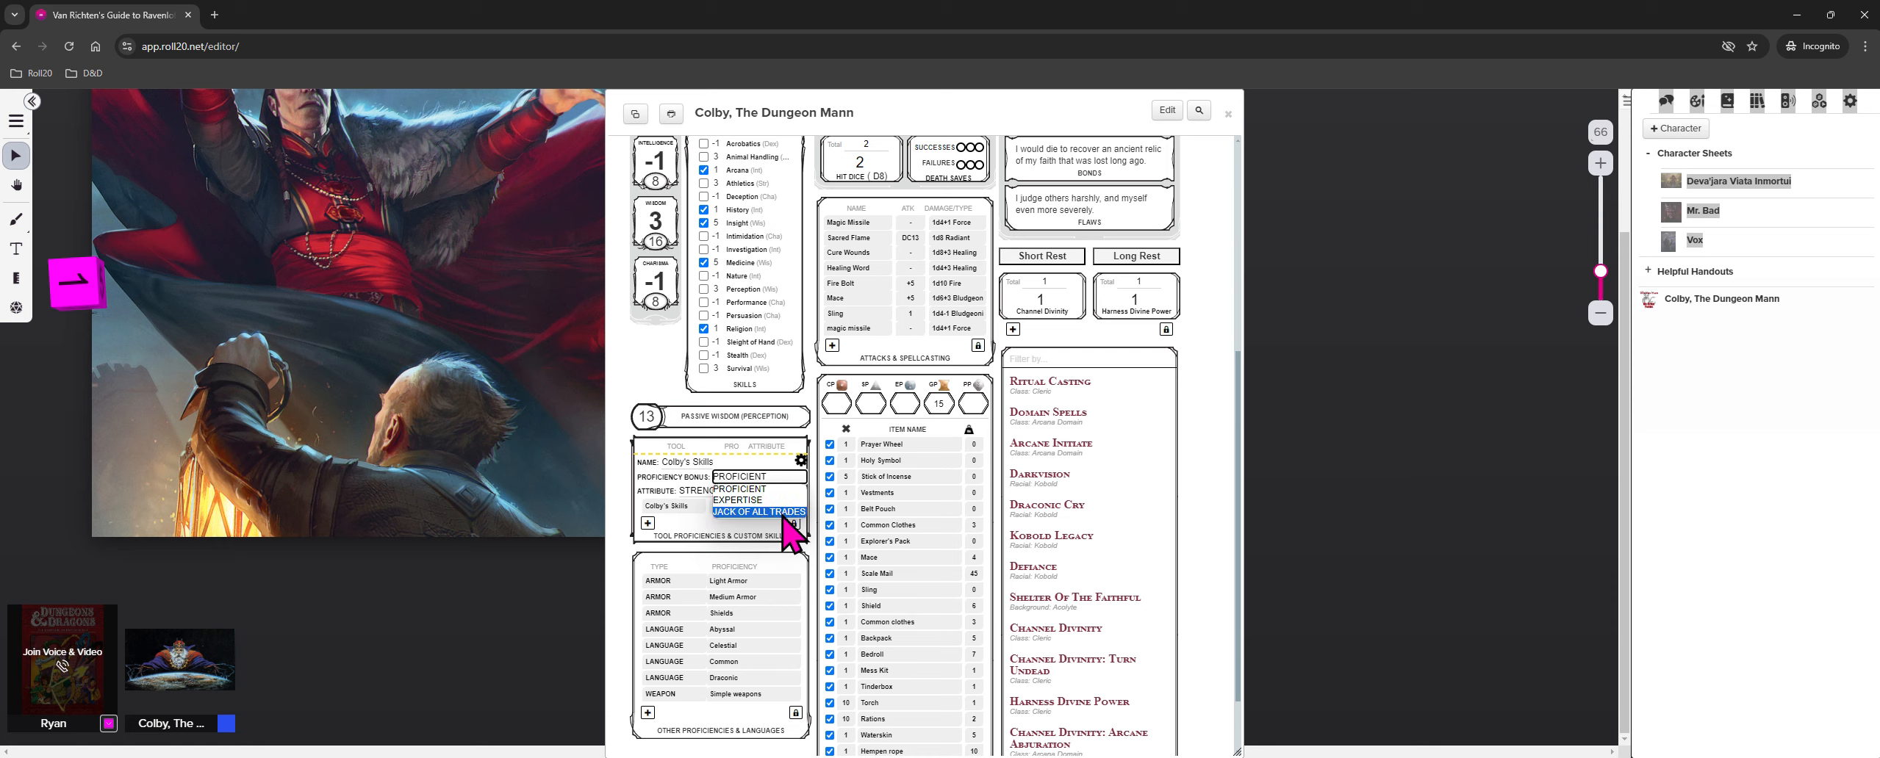
click(759, 488)
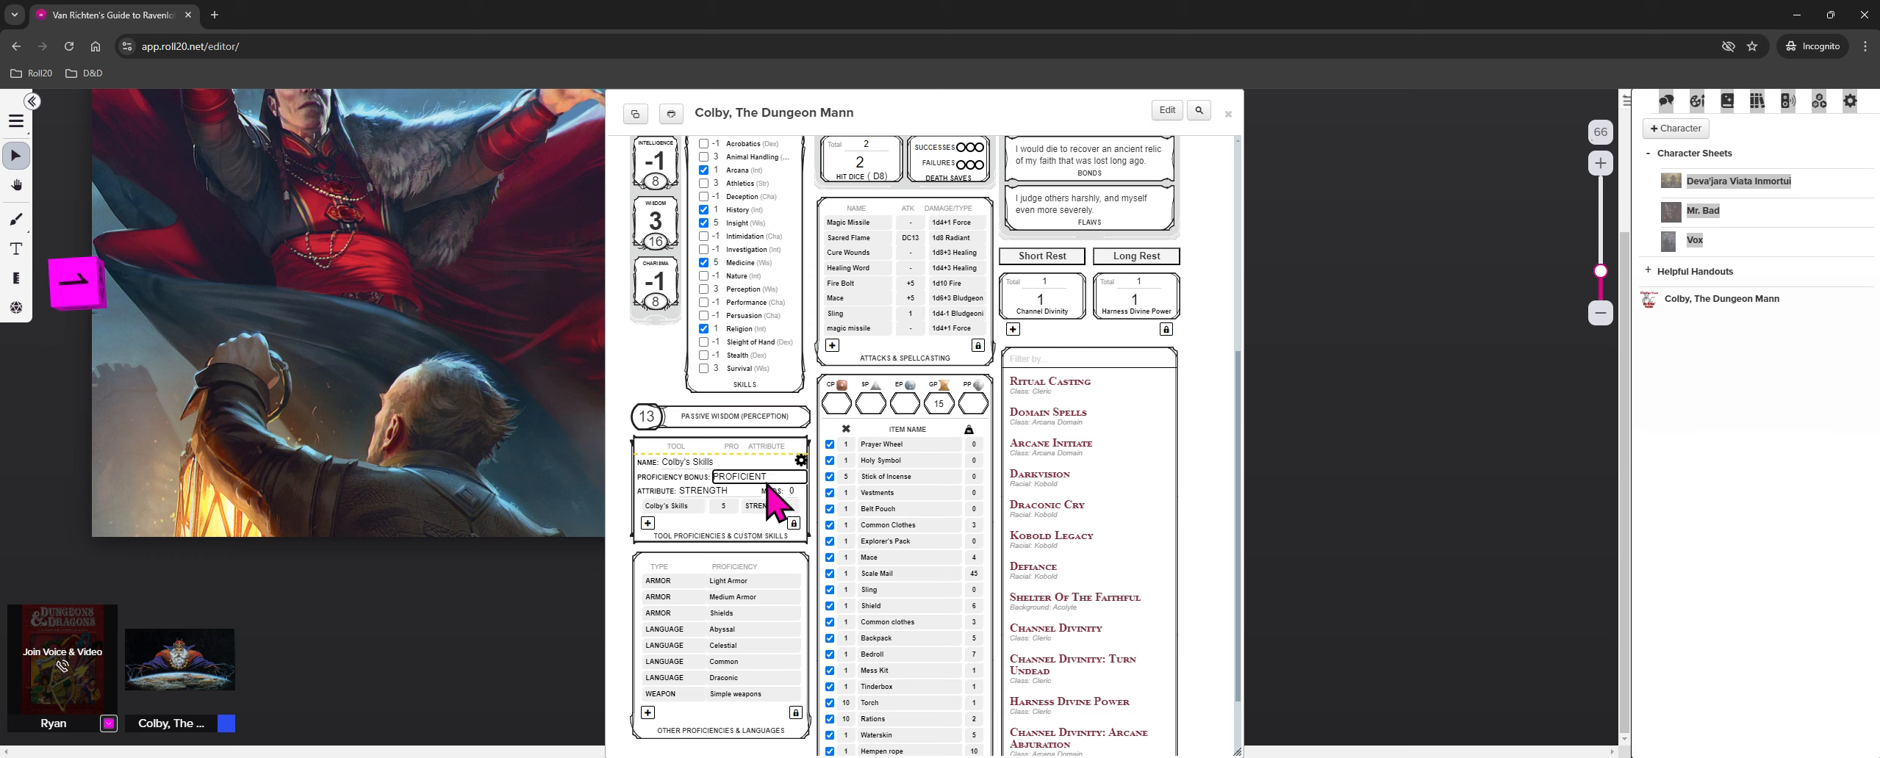
Set the custom skill's attribute to Query Attribute and its modifier to +1
click(728, 494)
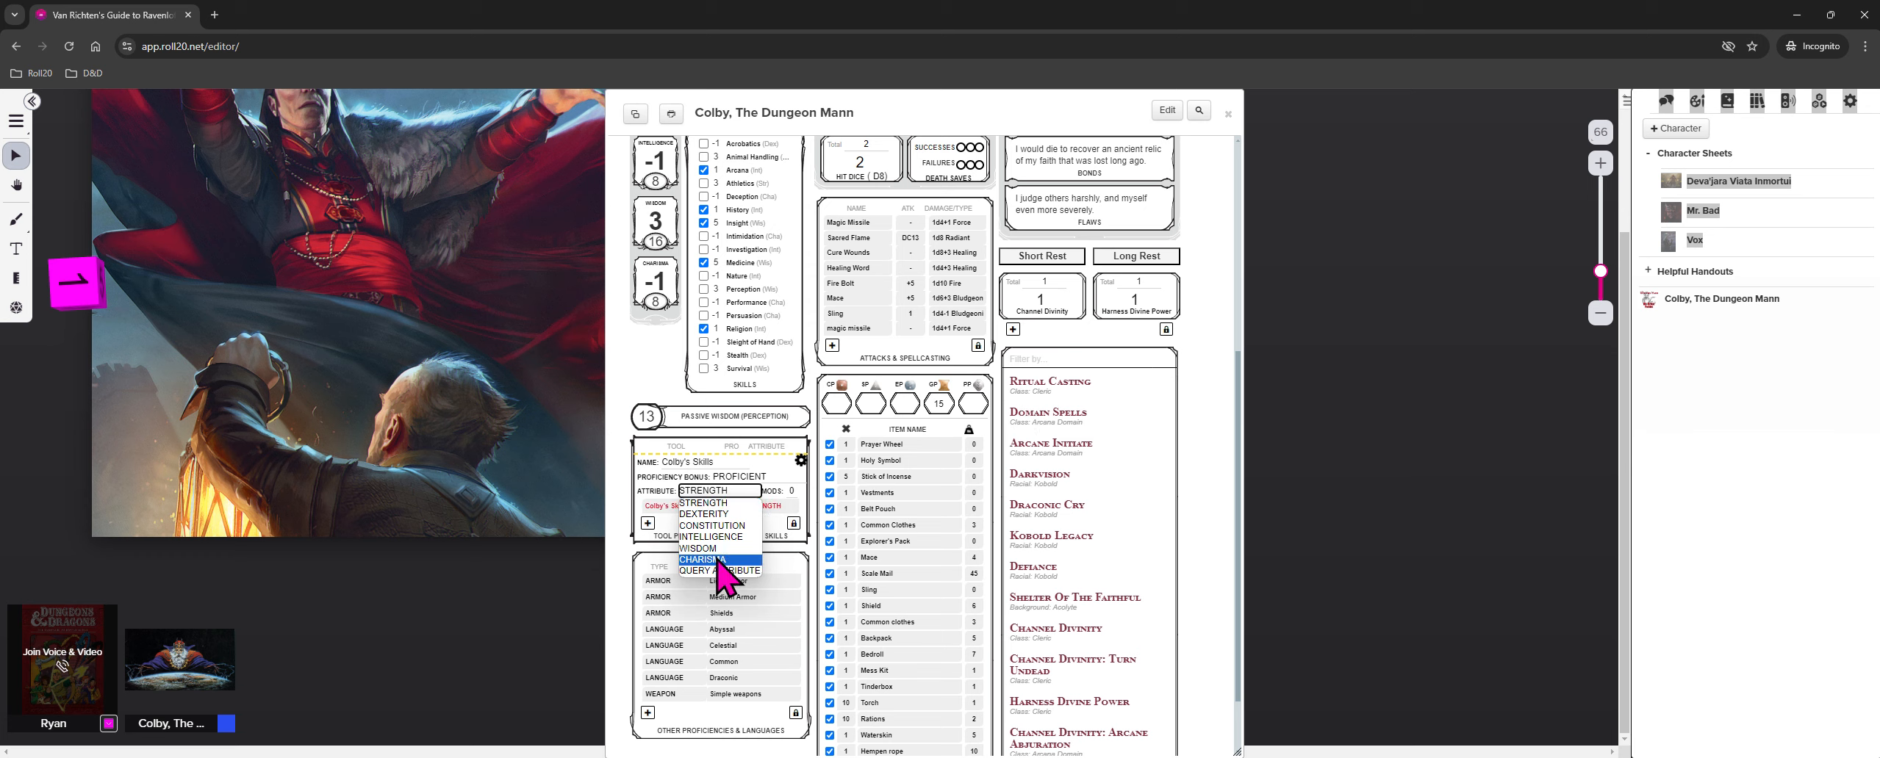
click(720, 572)
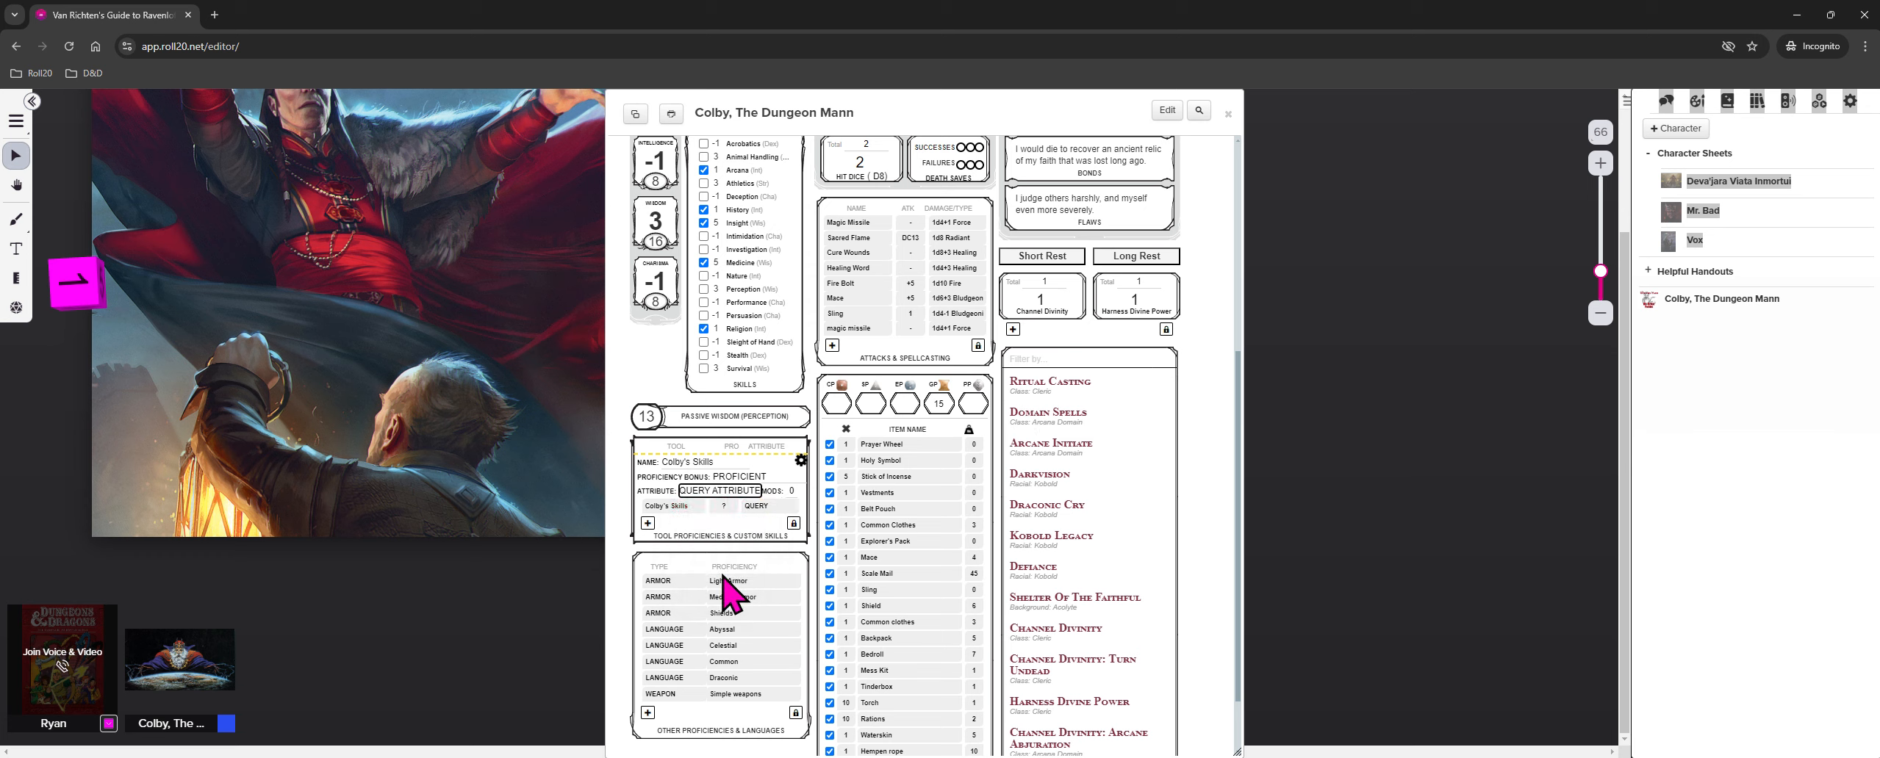
click(788, 491)
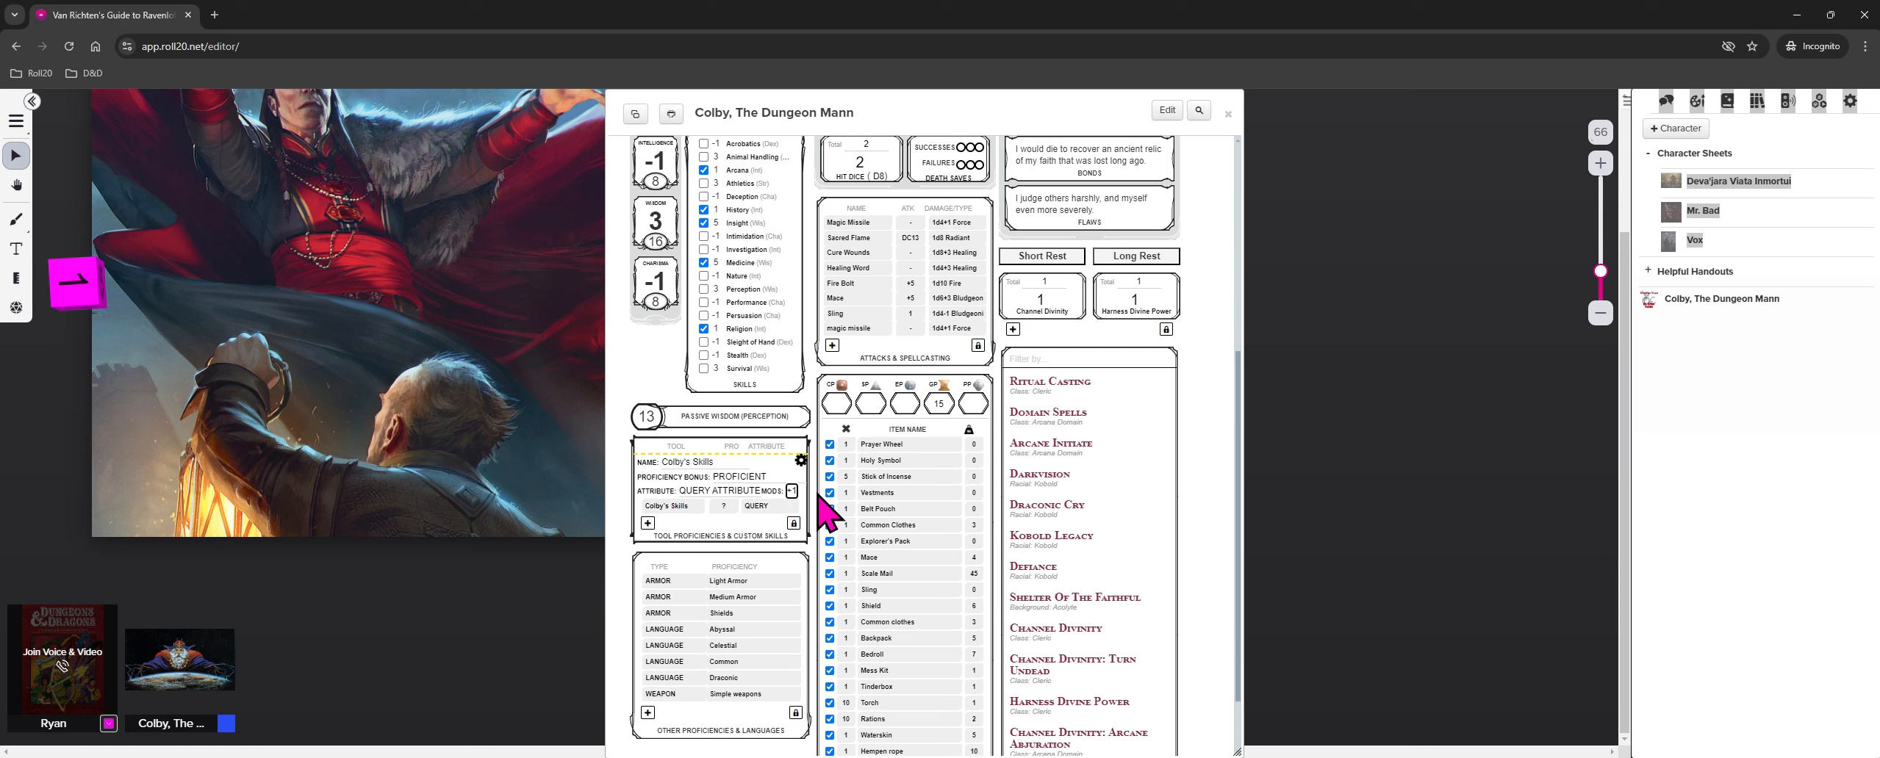
key(Tab)
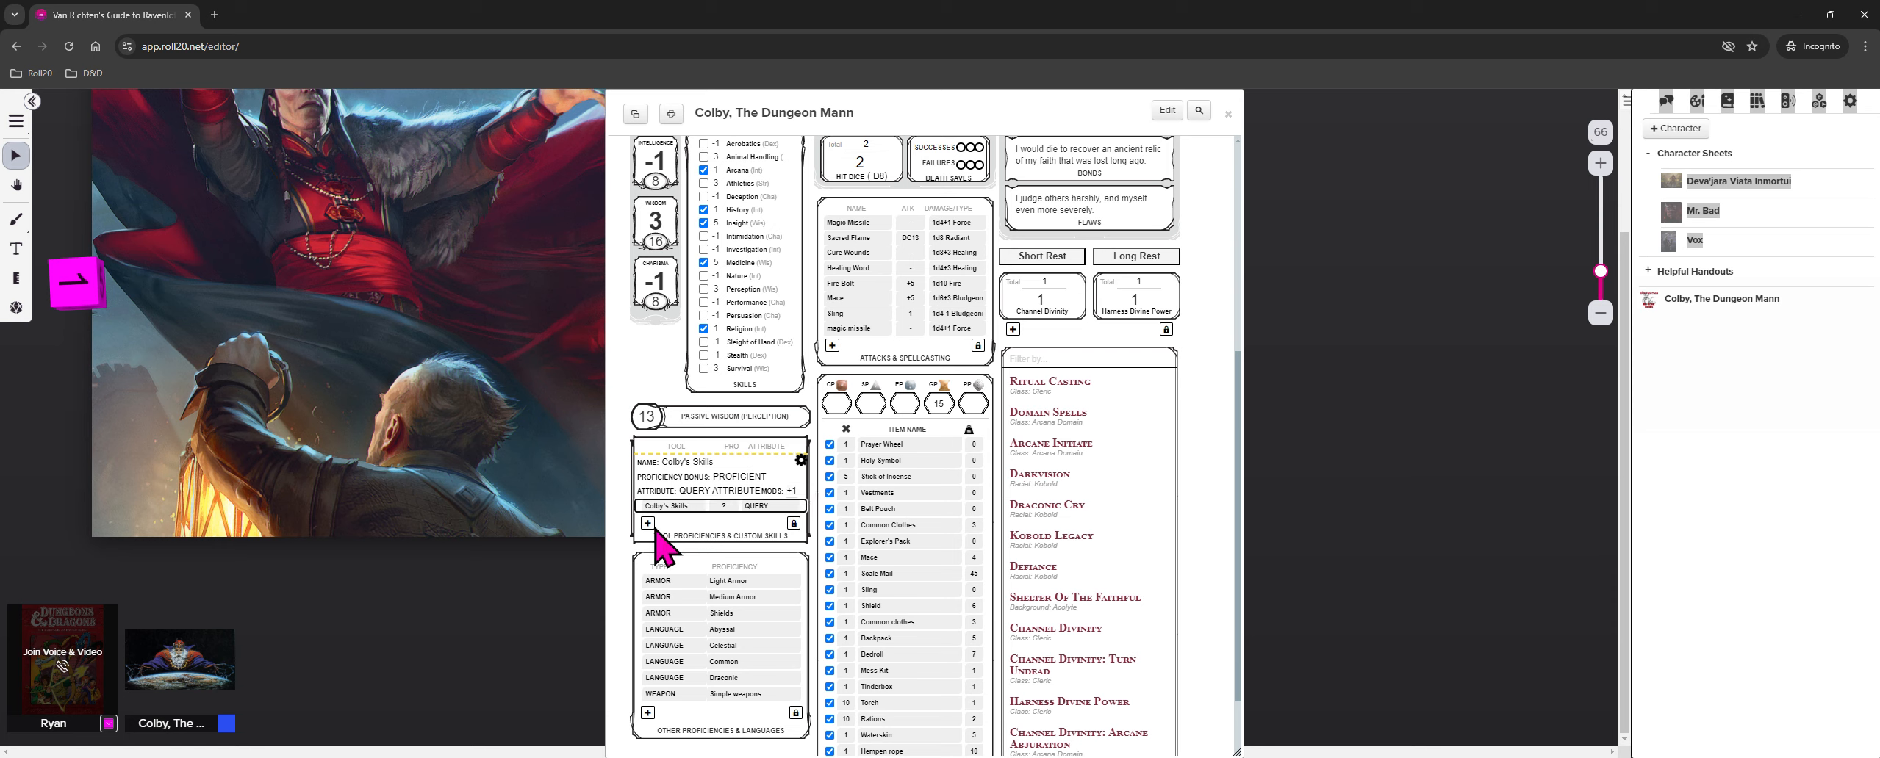
Roll the Colby's Skills check using Constitution as the queried attribute
click(763, 511)
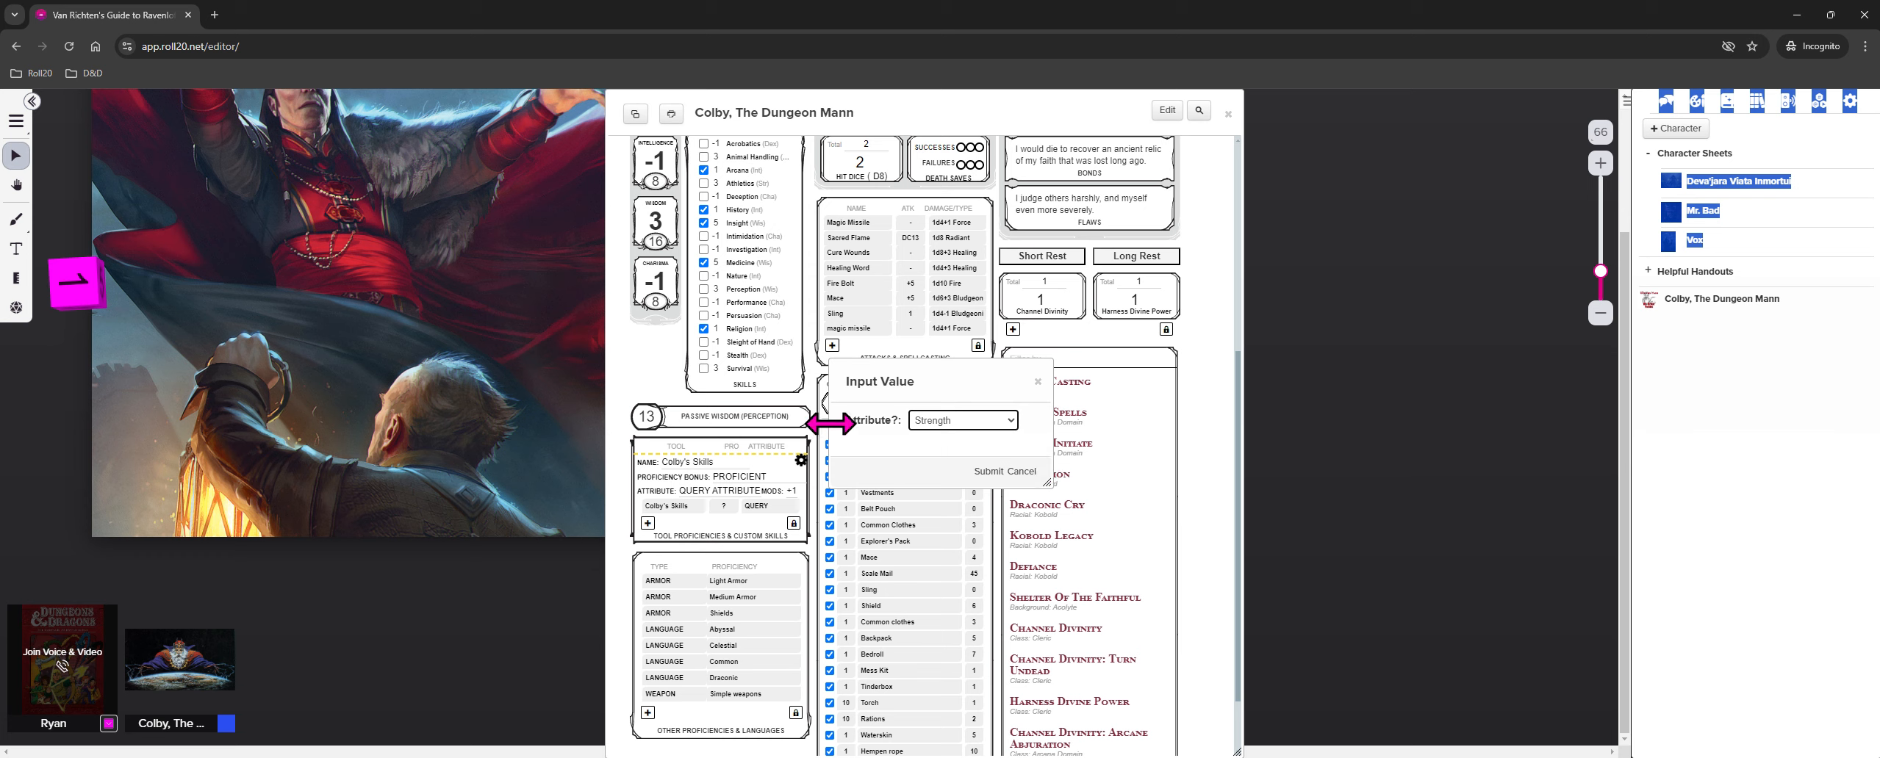
click(1012, 420)
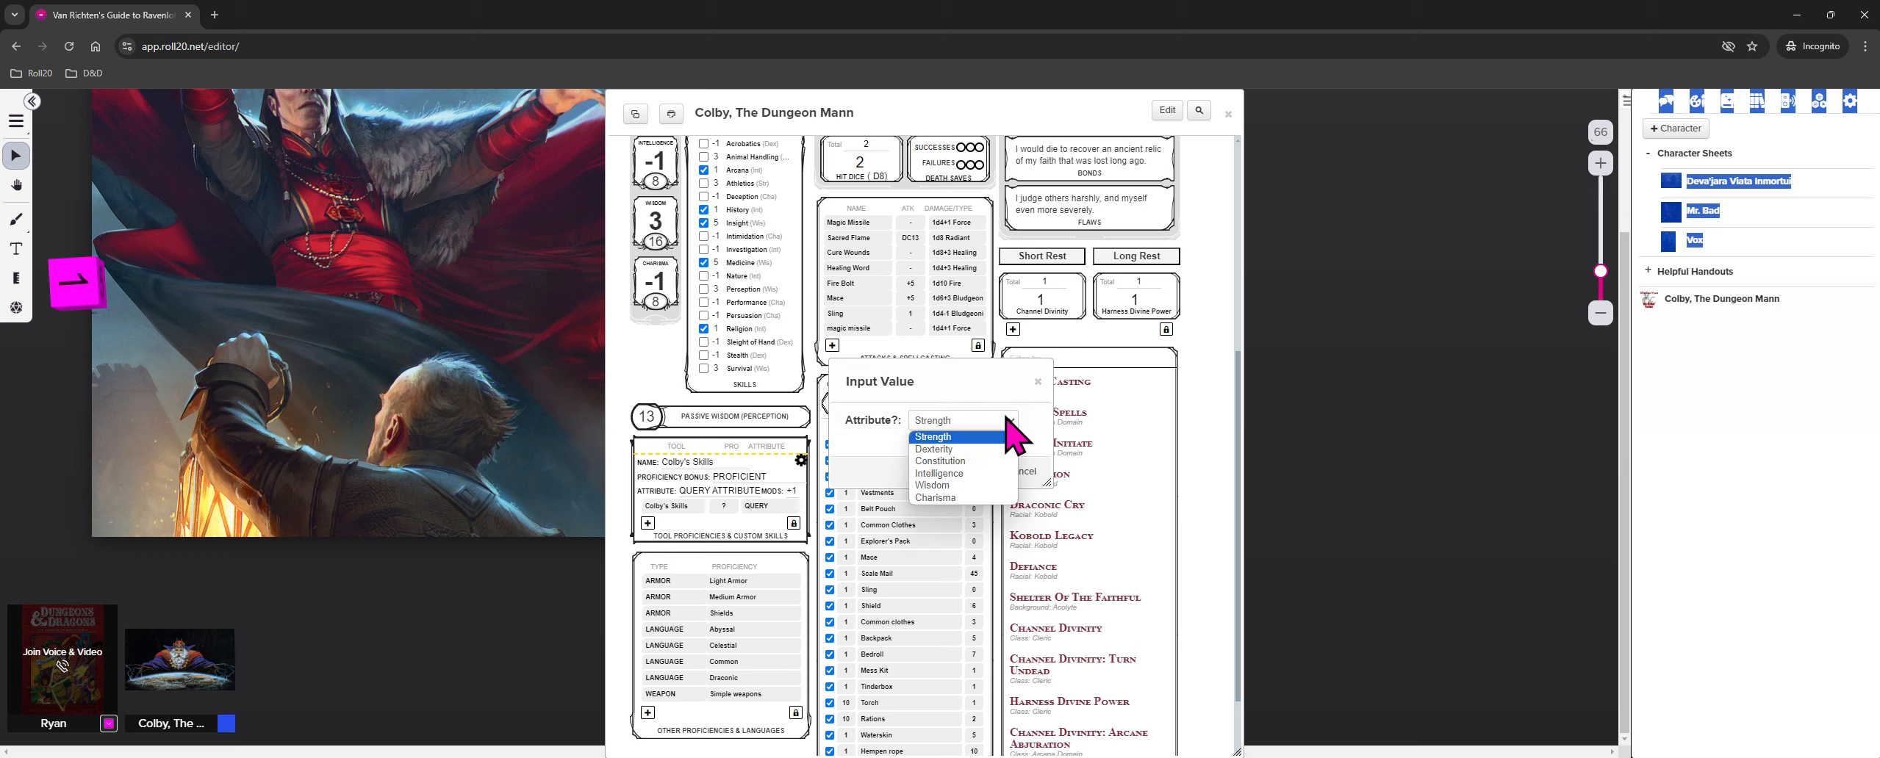
click(944, 463)
click(963, 472)
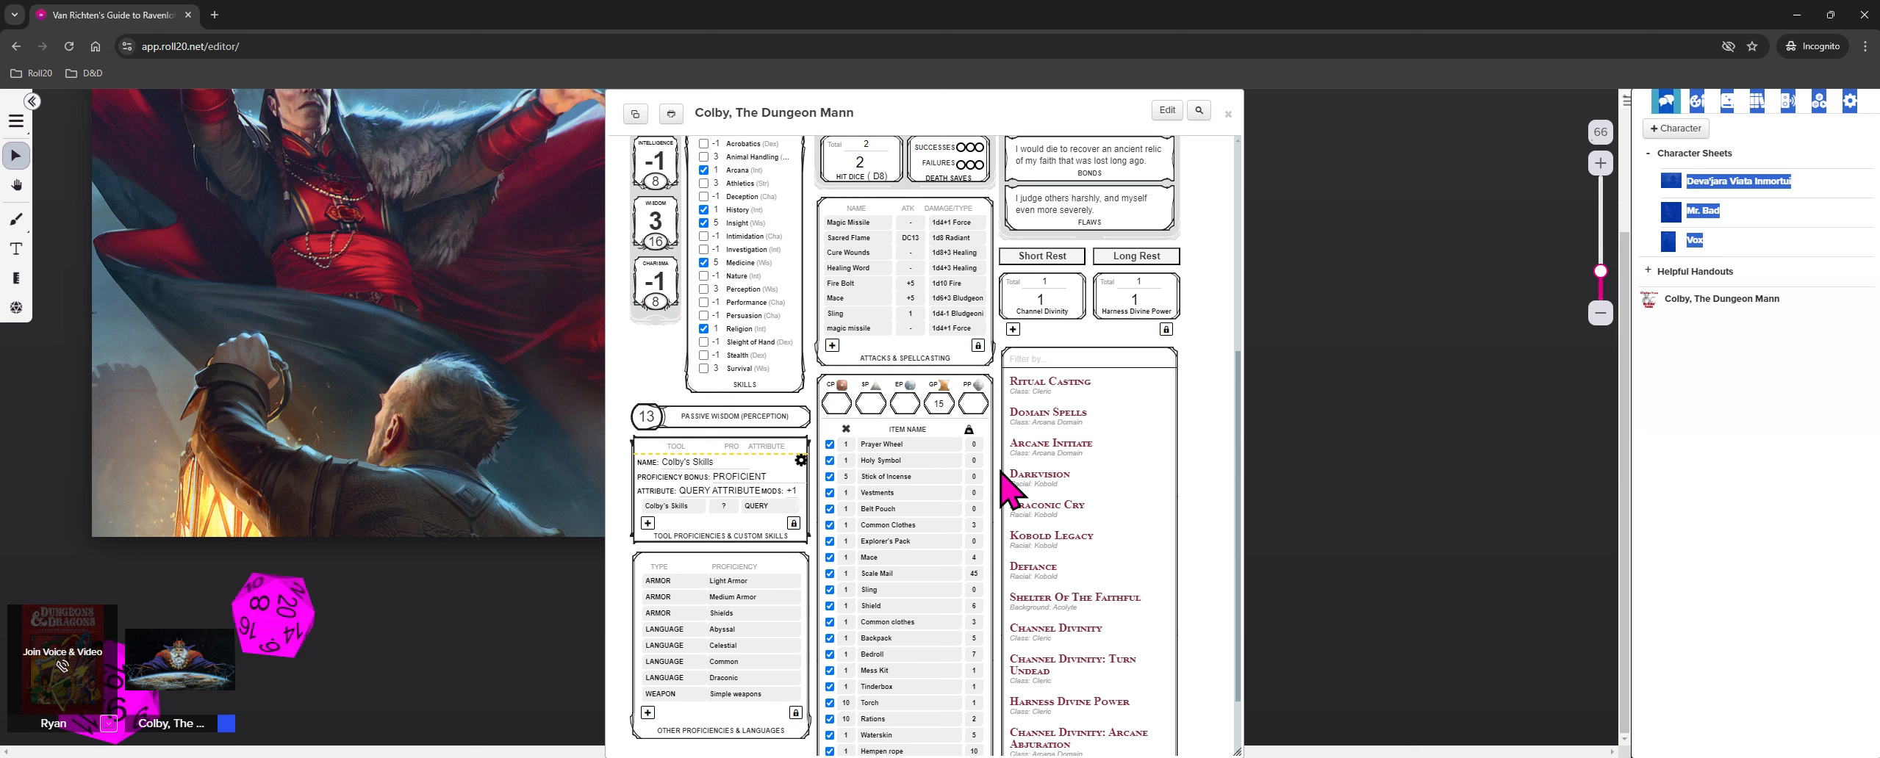
Collapse the custom skill's settings and start another roll from its entry, cancelling at the attribute choice
click(801, 463)
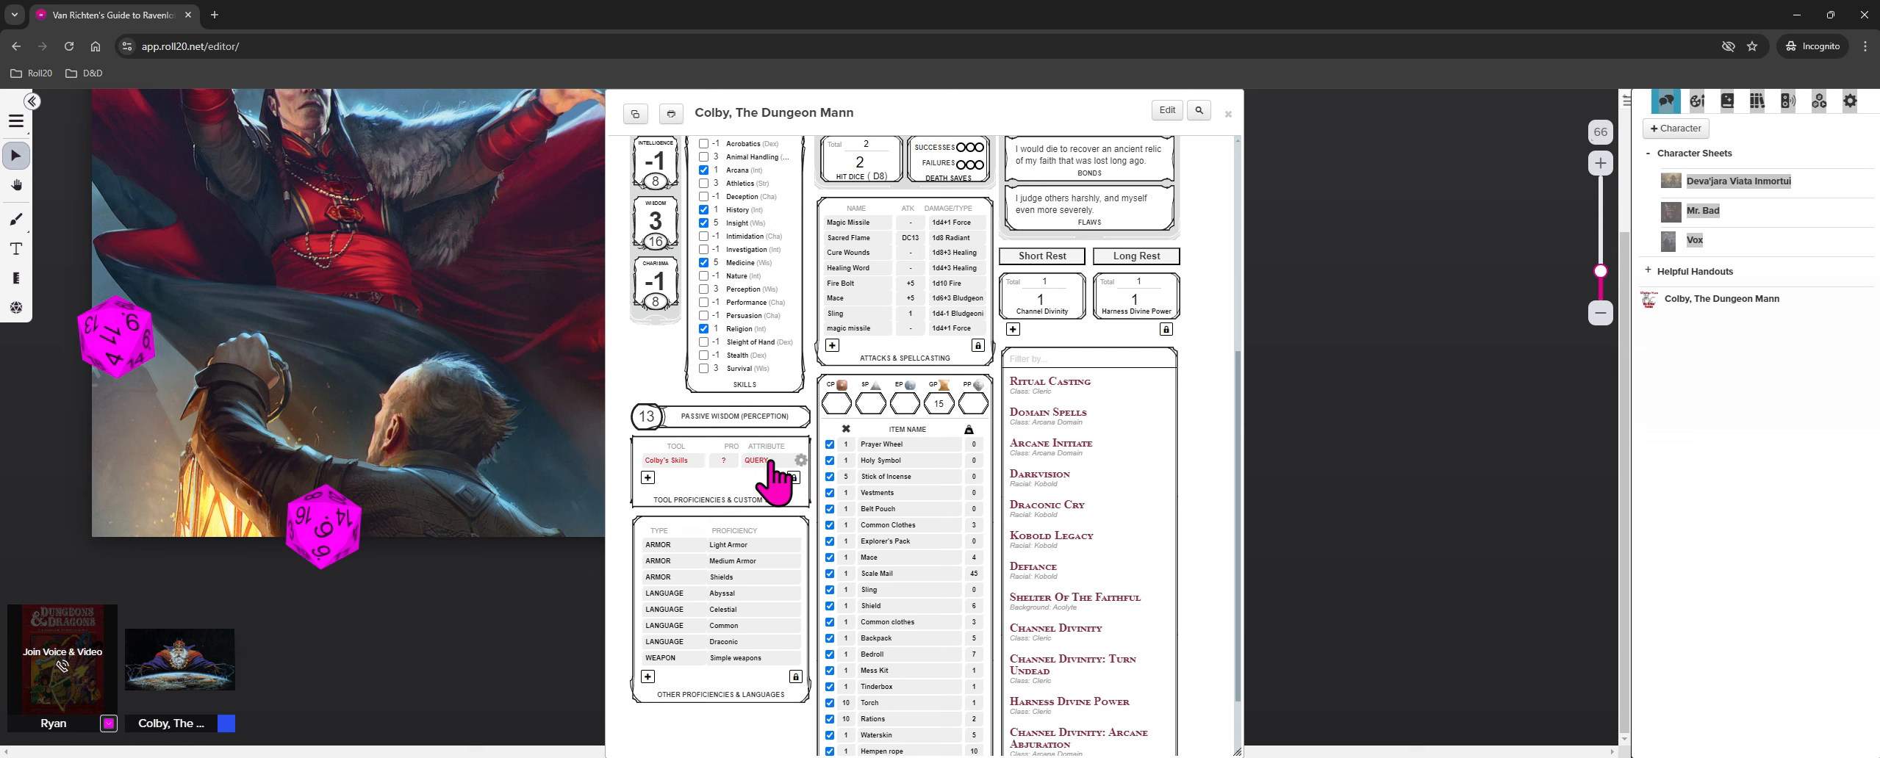
click(671, 462)
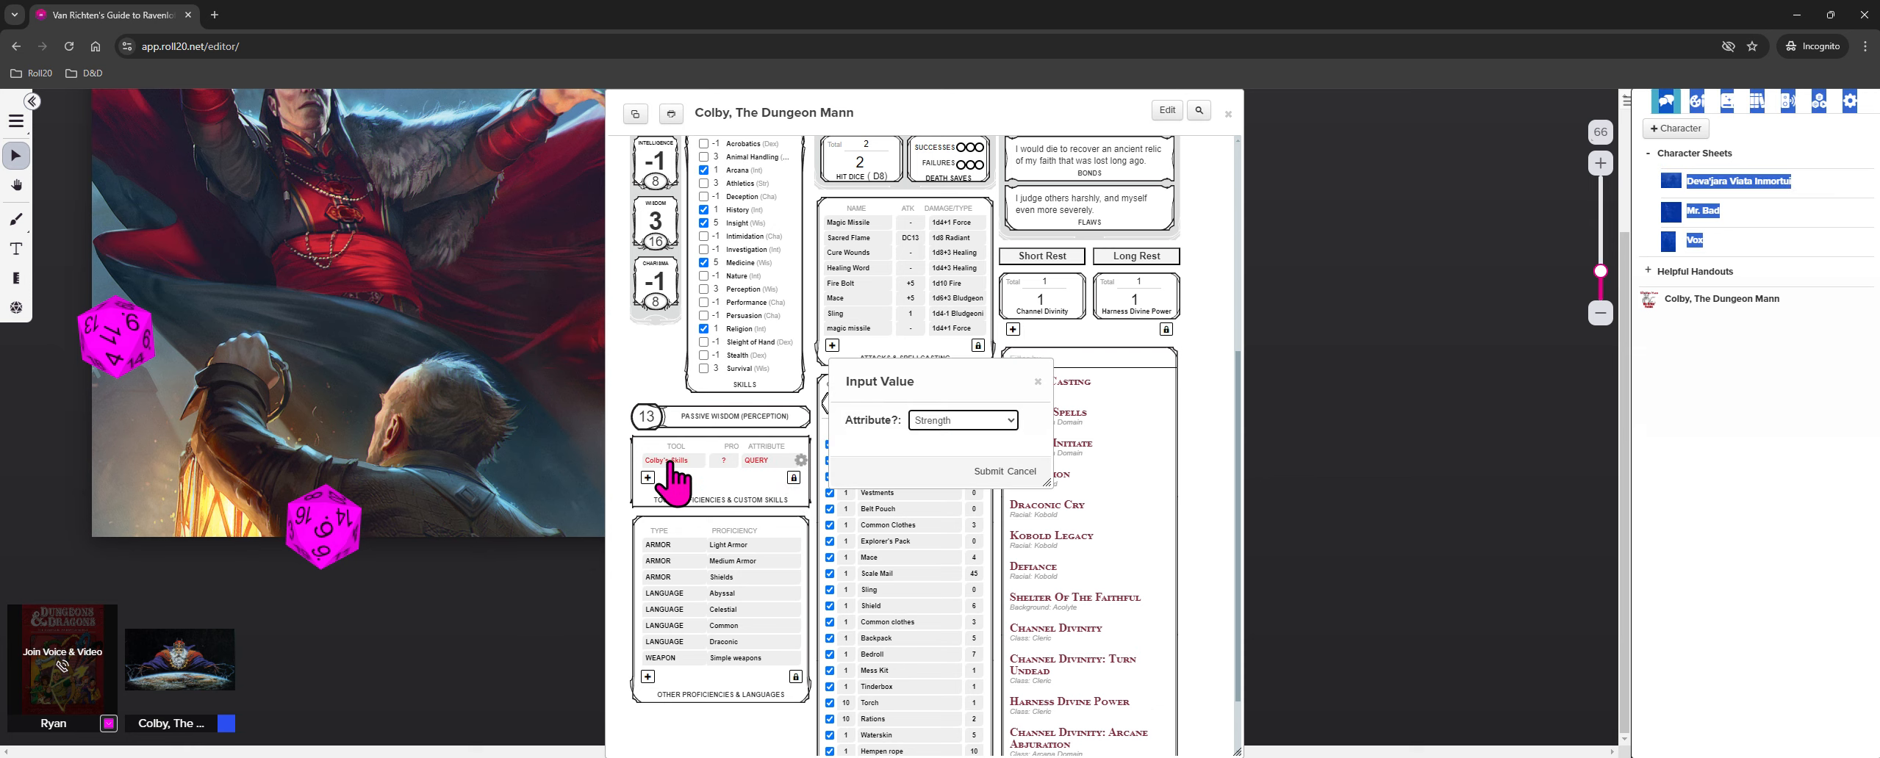
click(1028, 477)
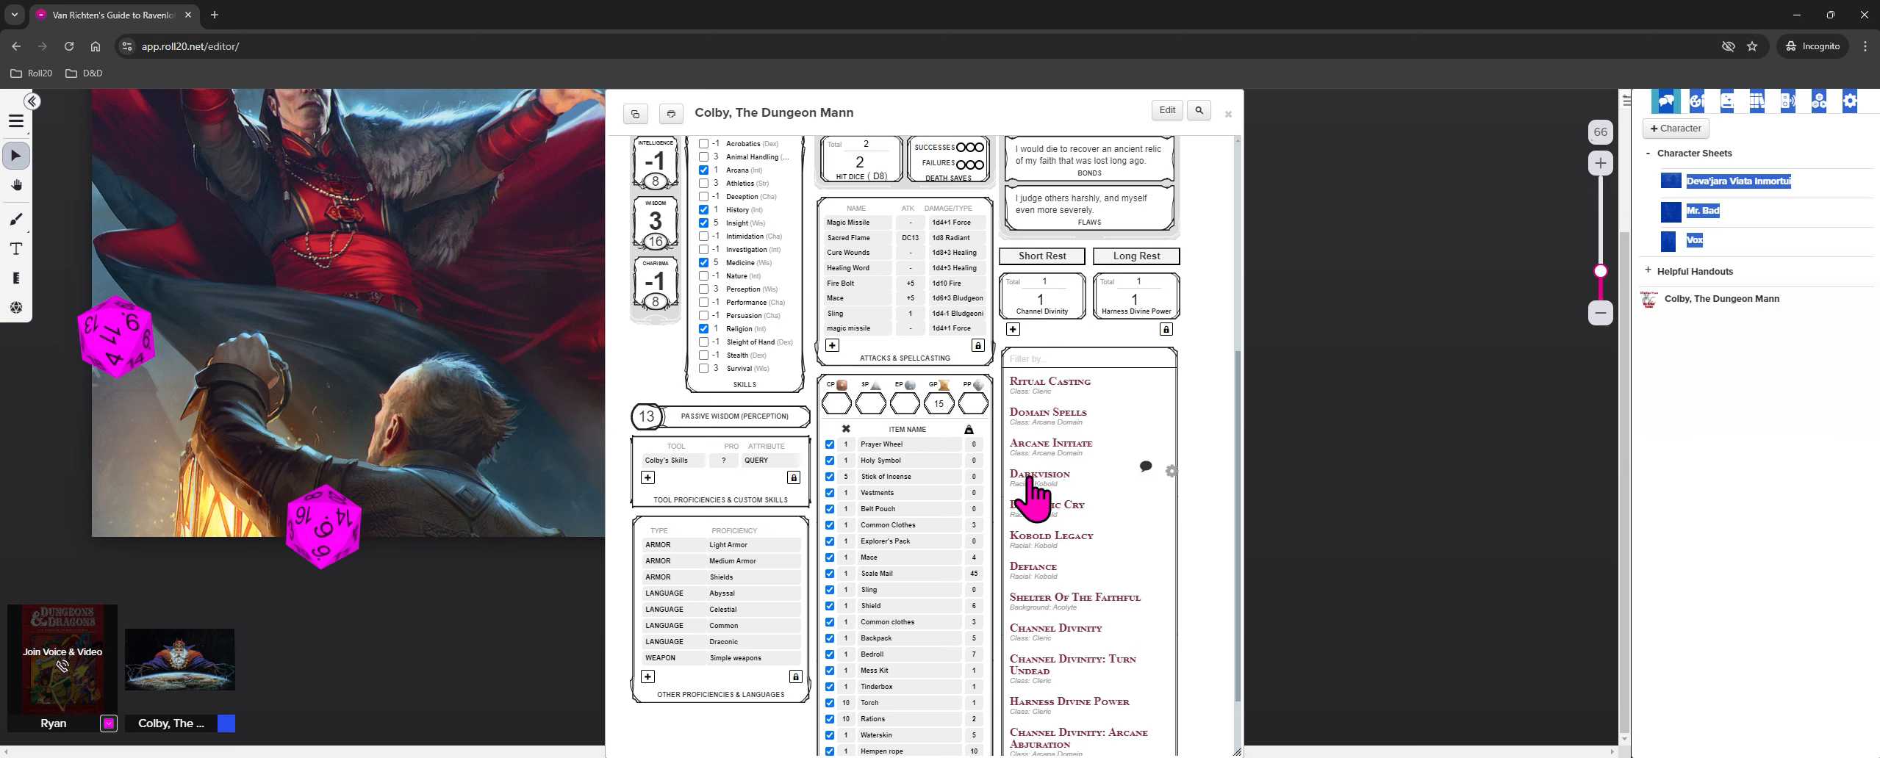
Unlock both proficiency lists, try reordering the language entries, and relock the Other Proficiencies & Languages list
click(792, 479)
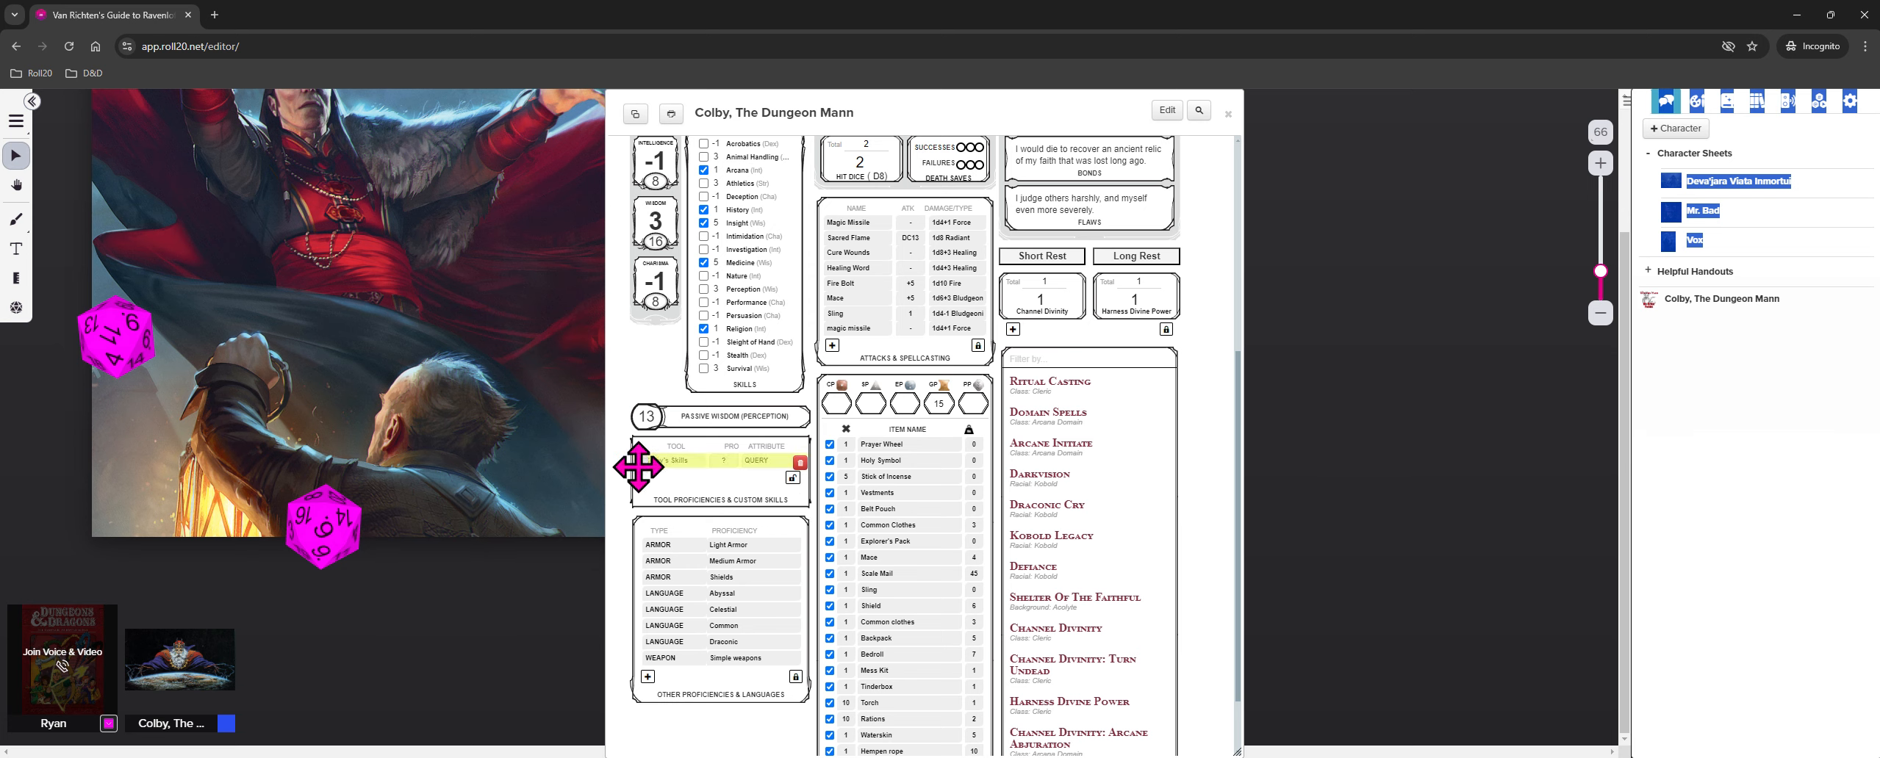
click(796, 676)
drag(639, 608, 637, 631)
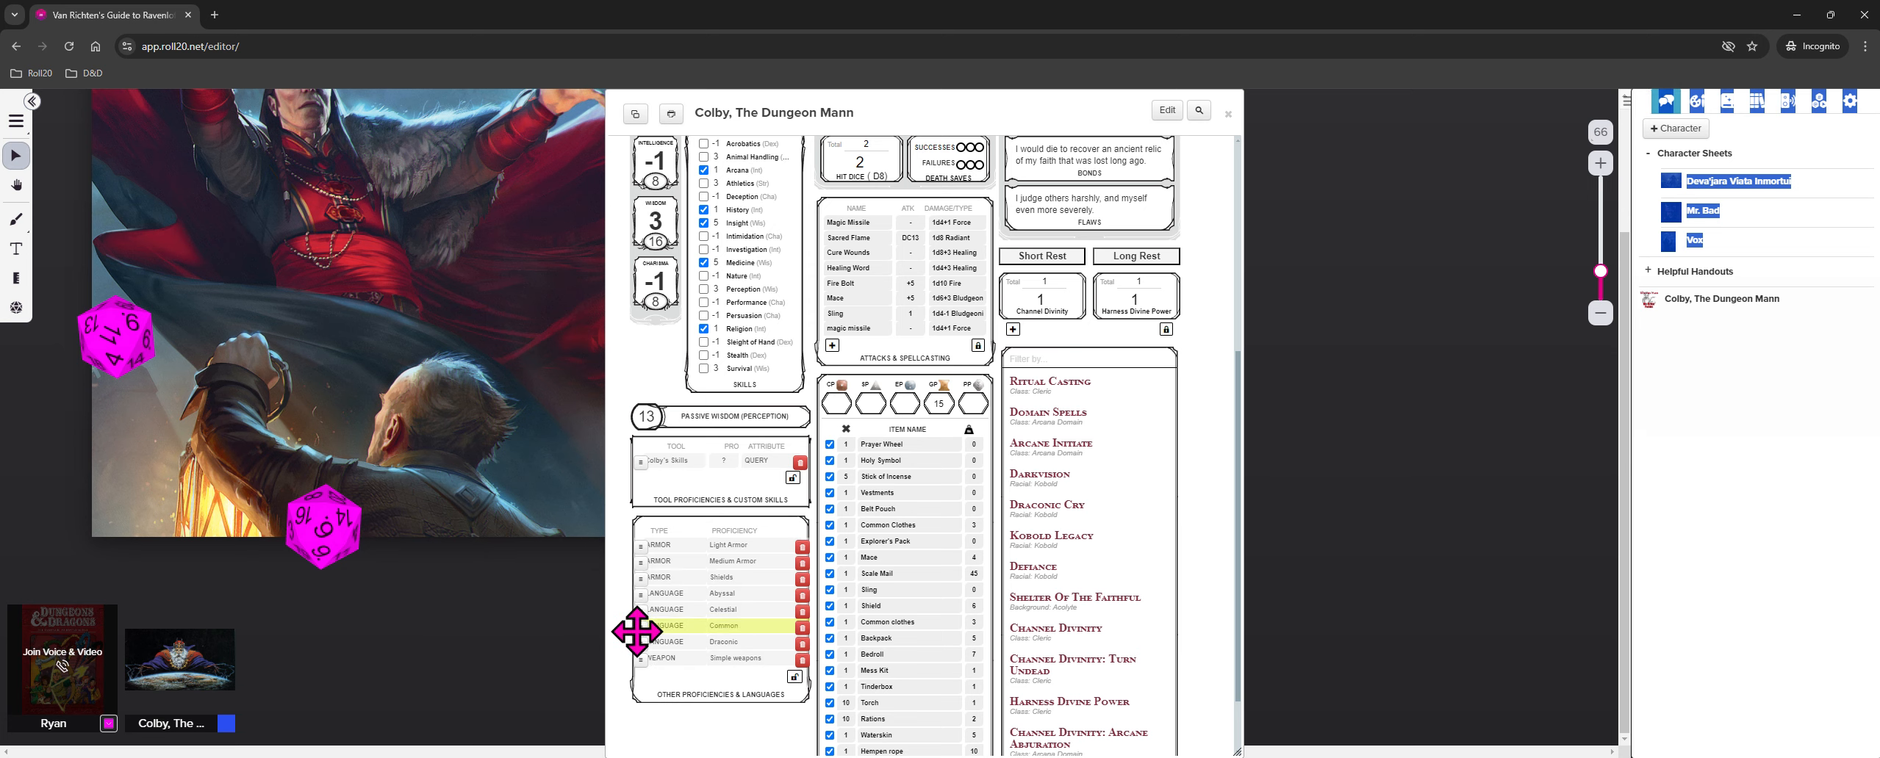
click(795, 677)
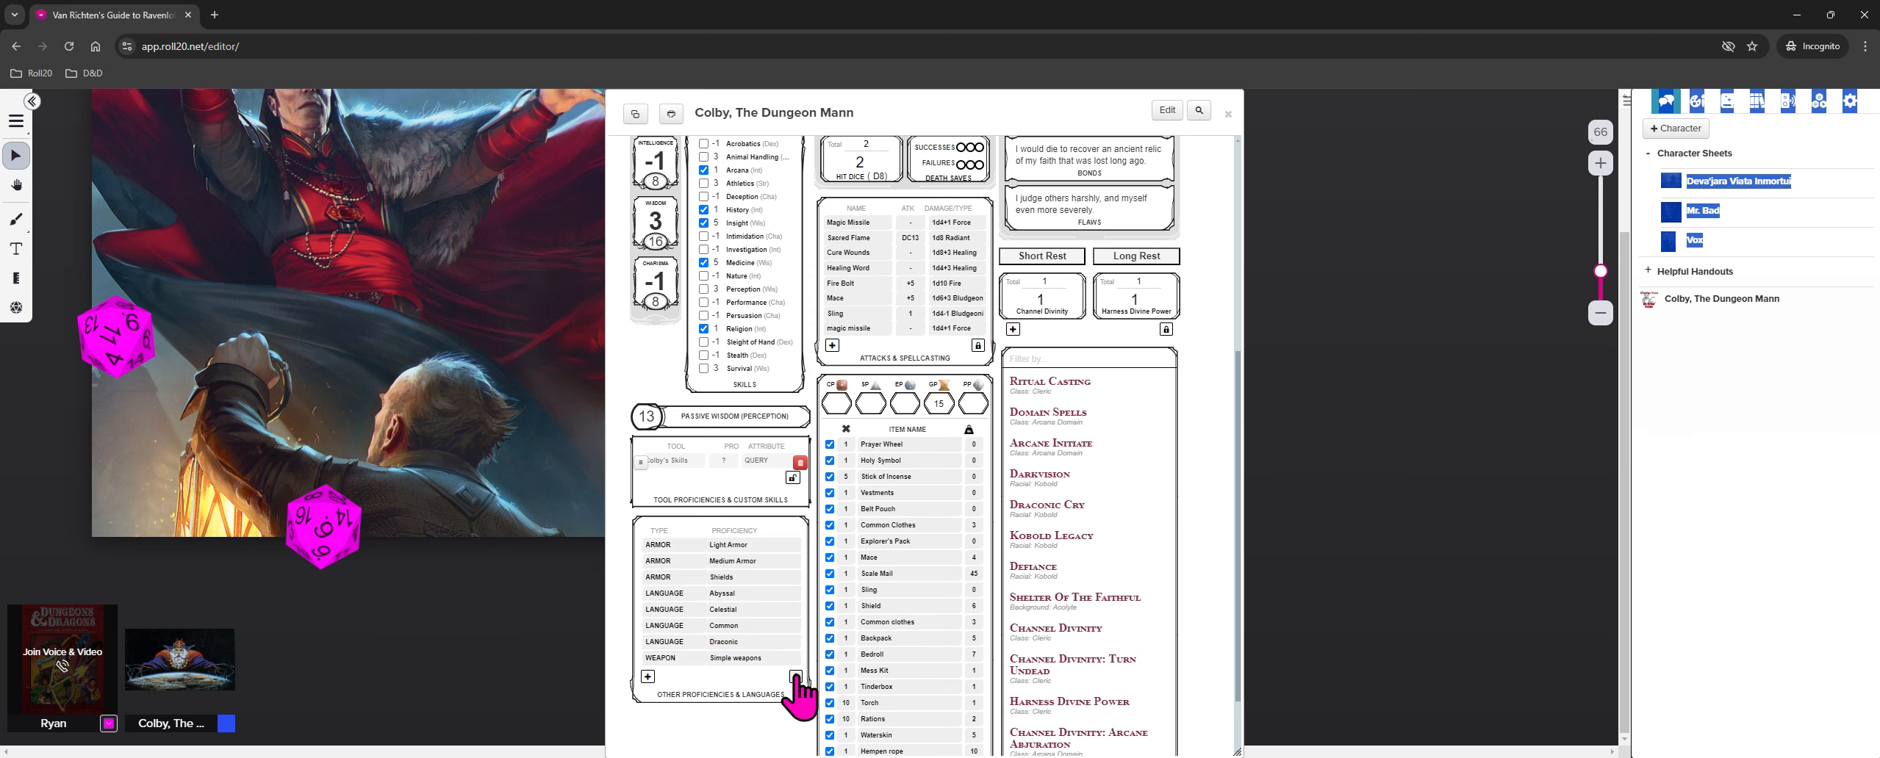
Delete the Colby's Skills entry and relock the Tool Proficiencies & Custom Skills list
click(799, 462)
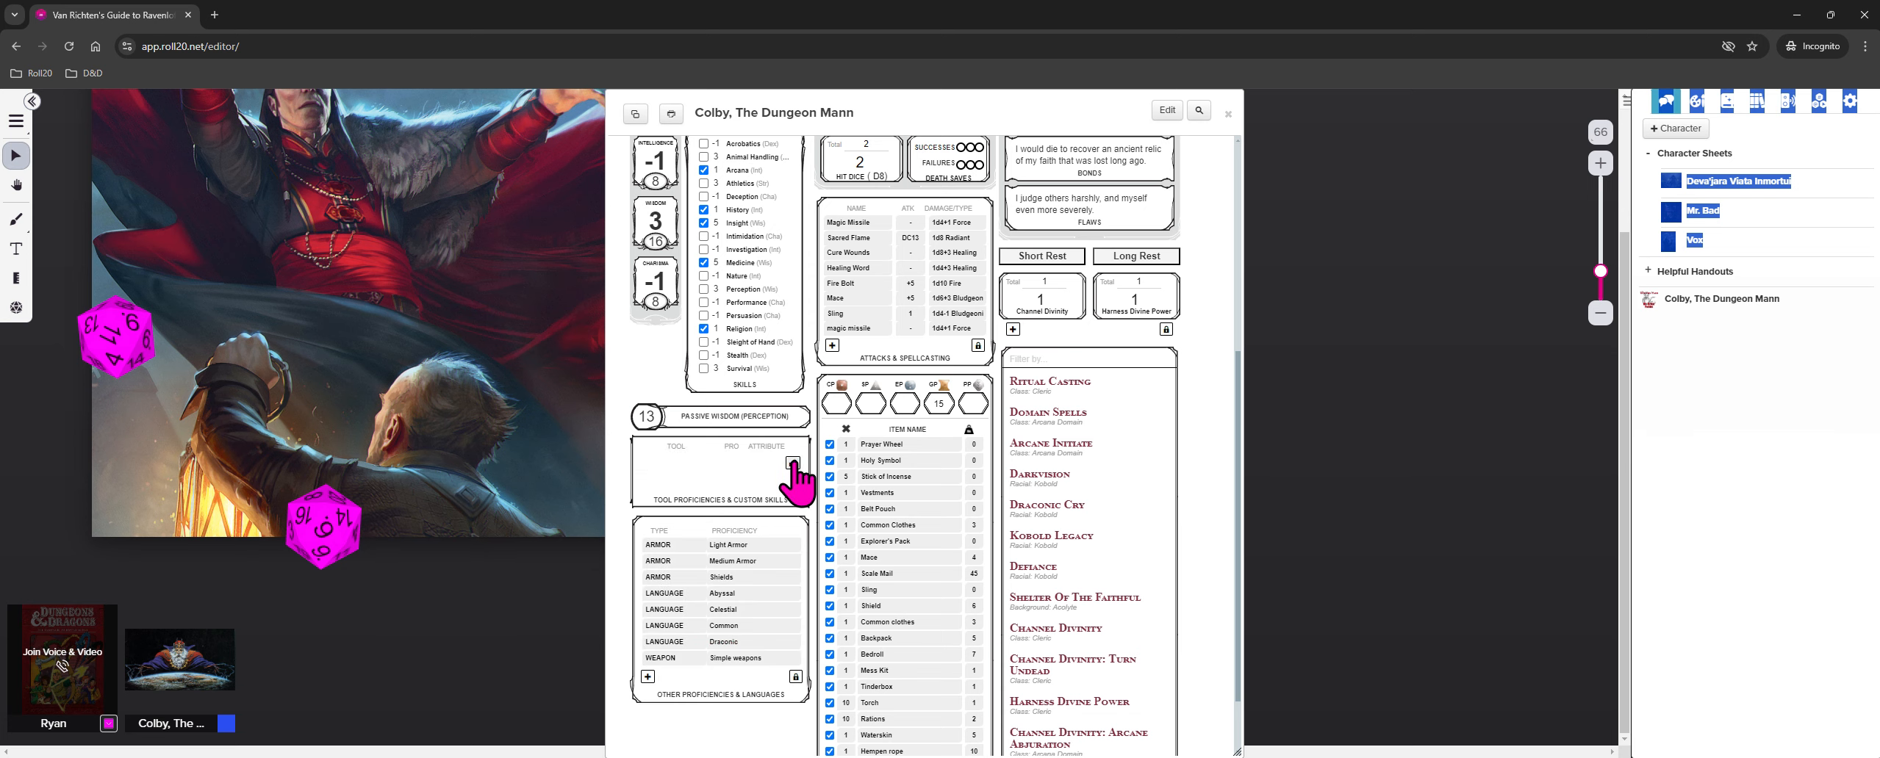
click(793, 464)
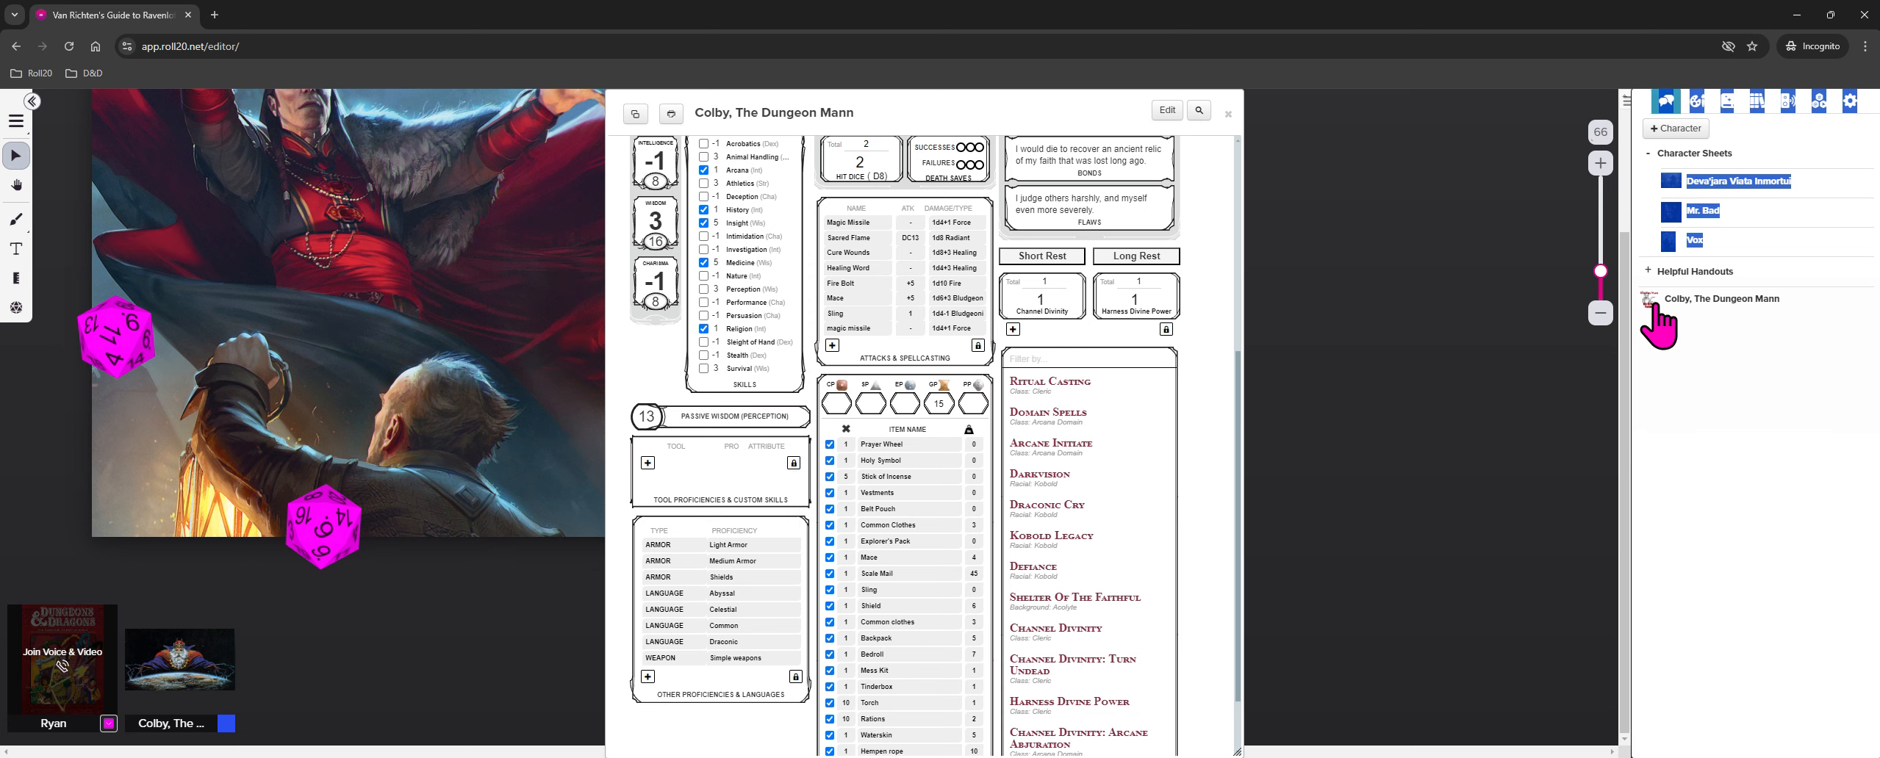
click(1683, 401)
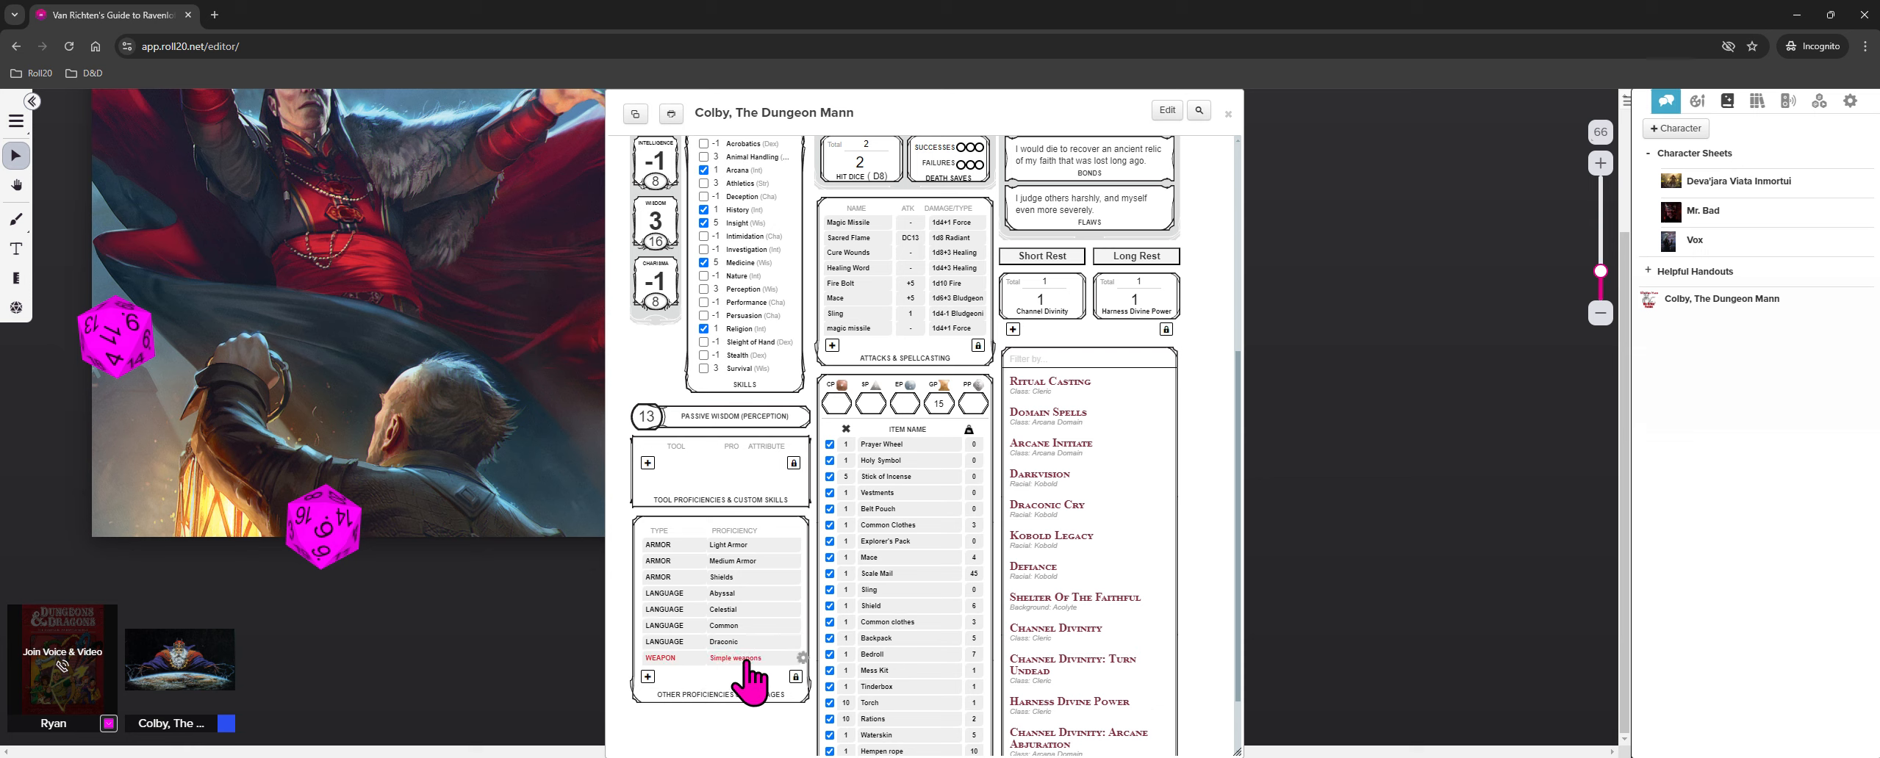
Rename the weapon entry in the Other Proficiencies & Languages list to "Simple Weapons" and collapse its settings
click(802, 658)
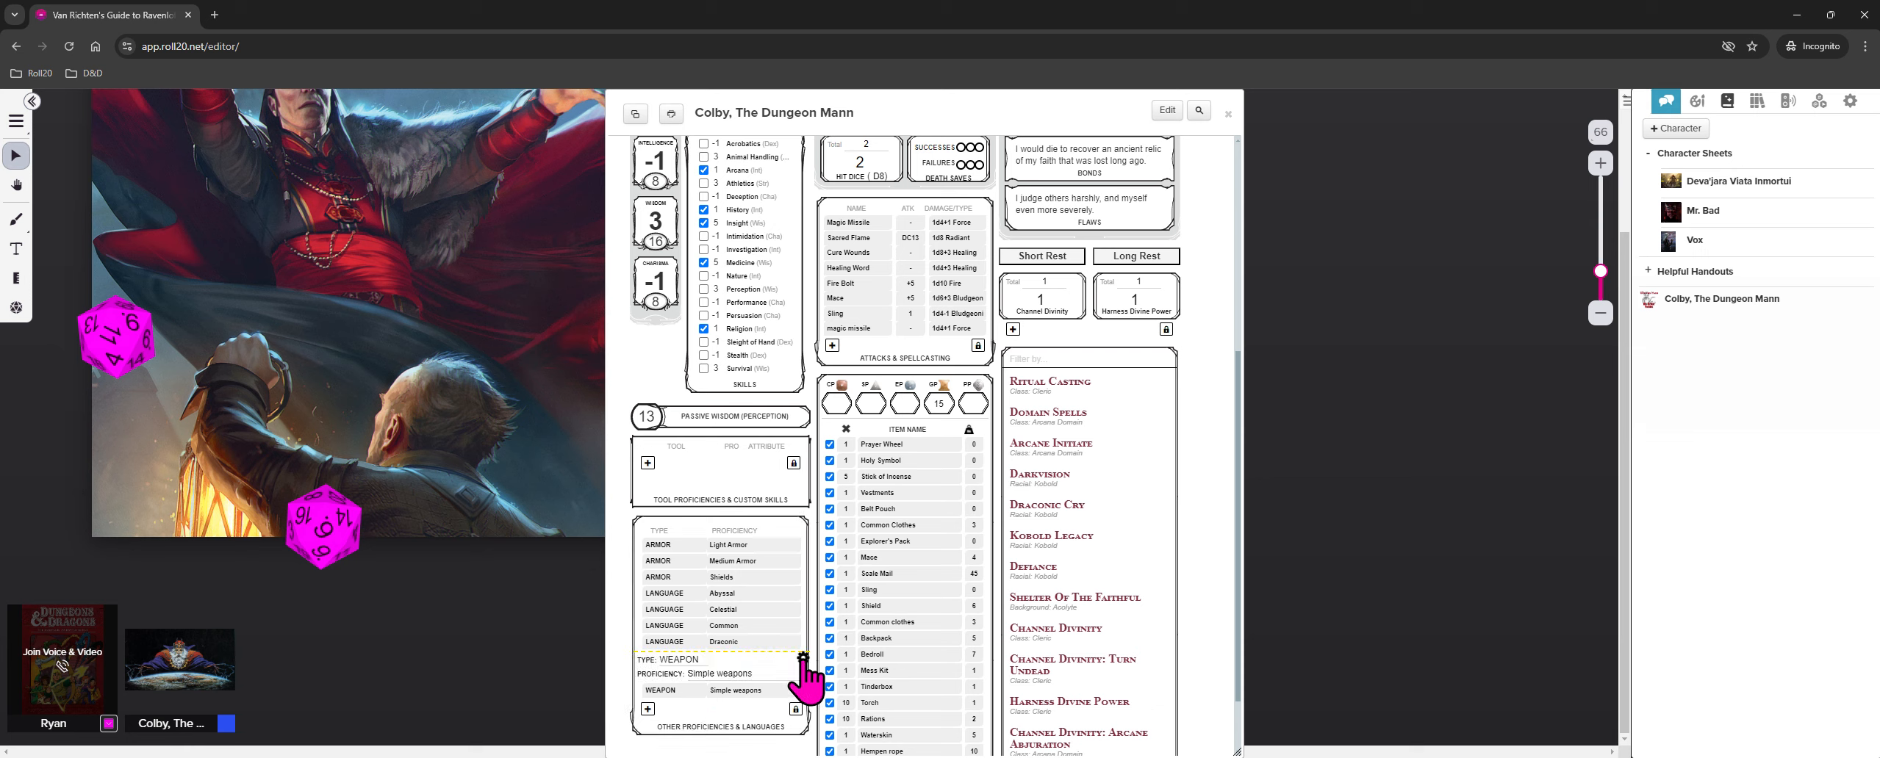
click(718, 674)
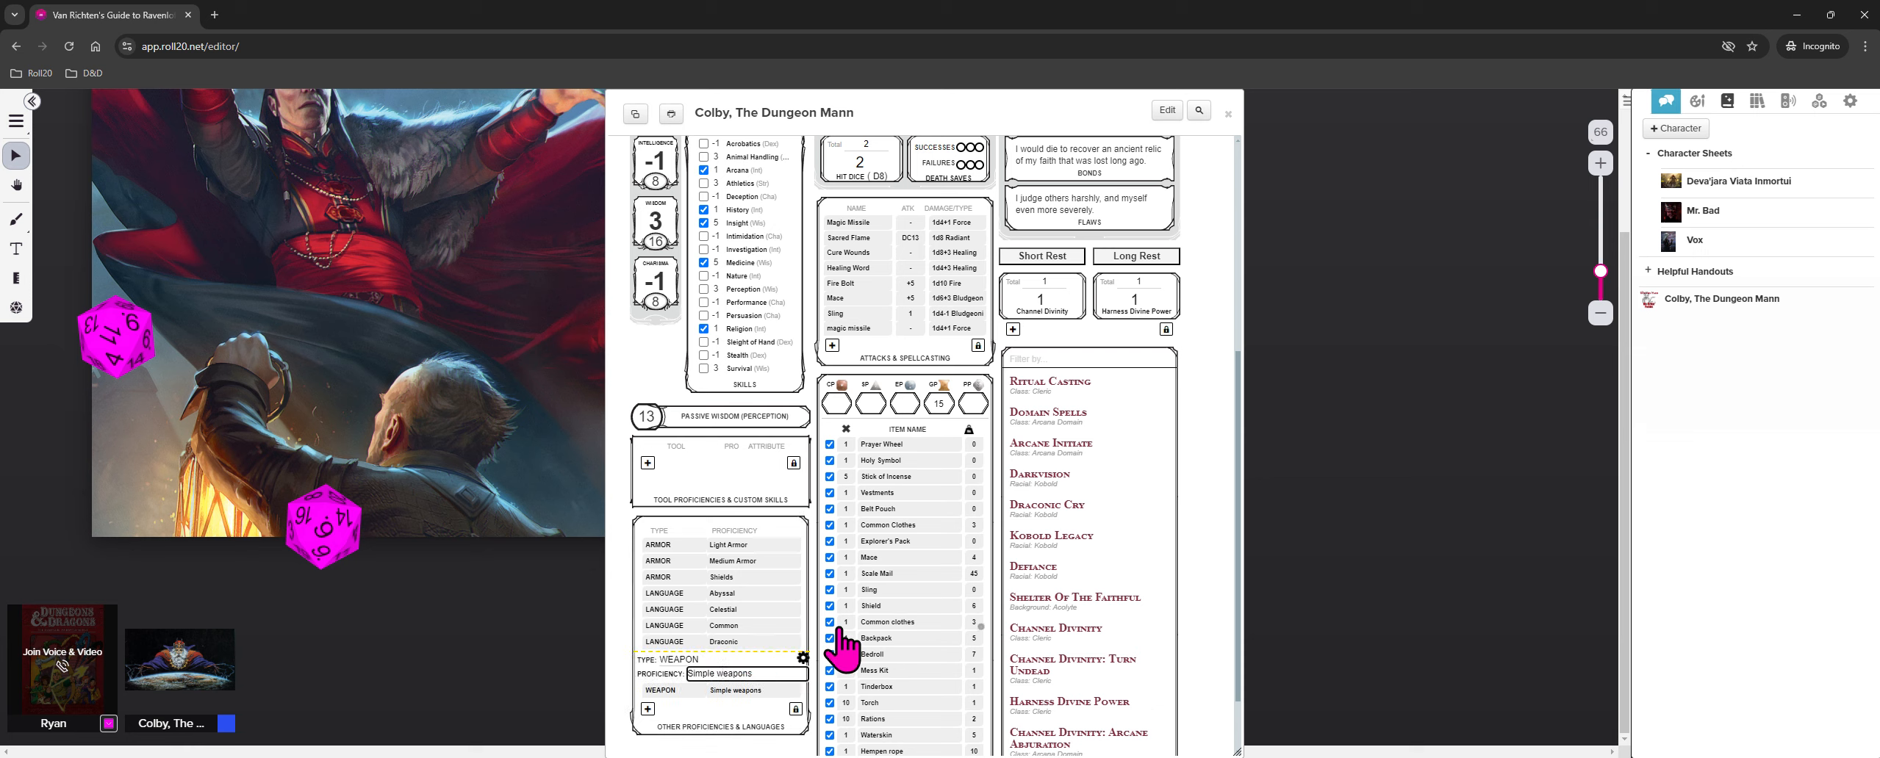
click(803, 658)
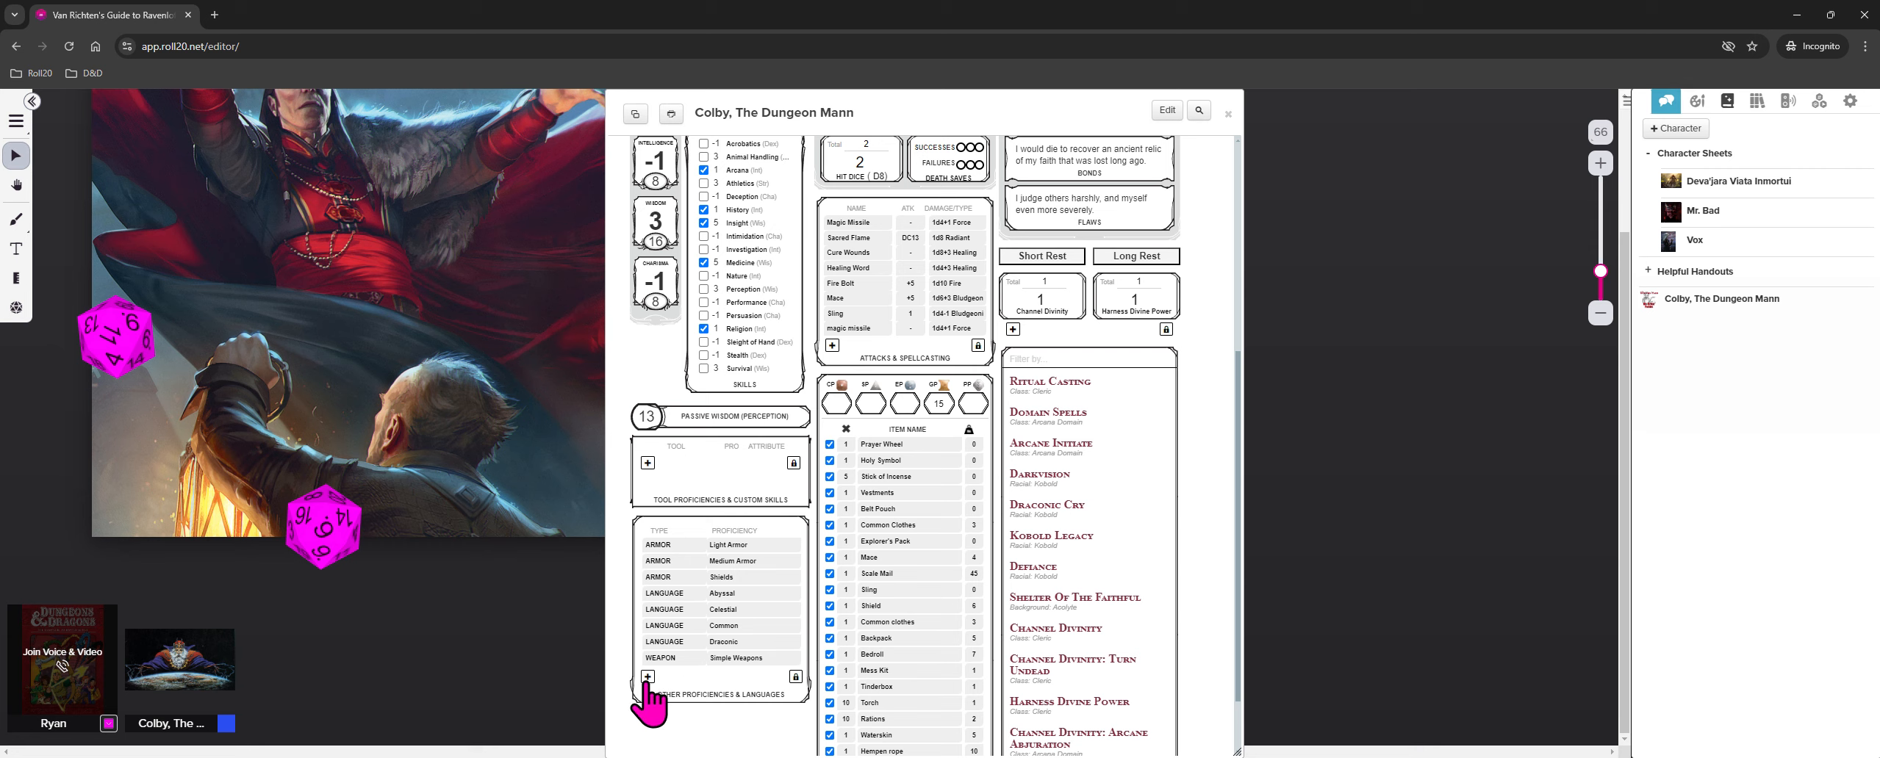
scroll(647, 698, down, 1)
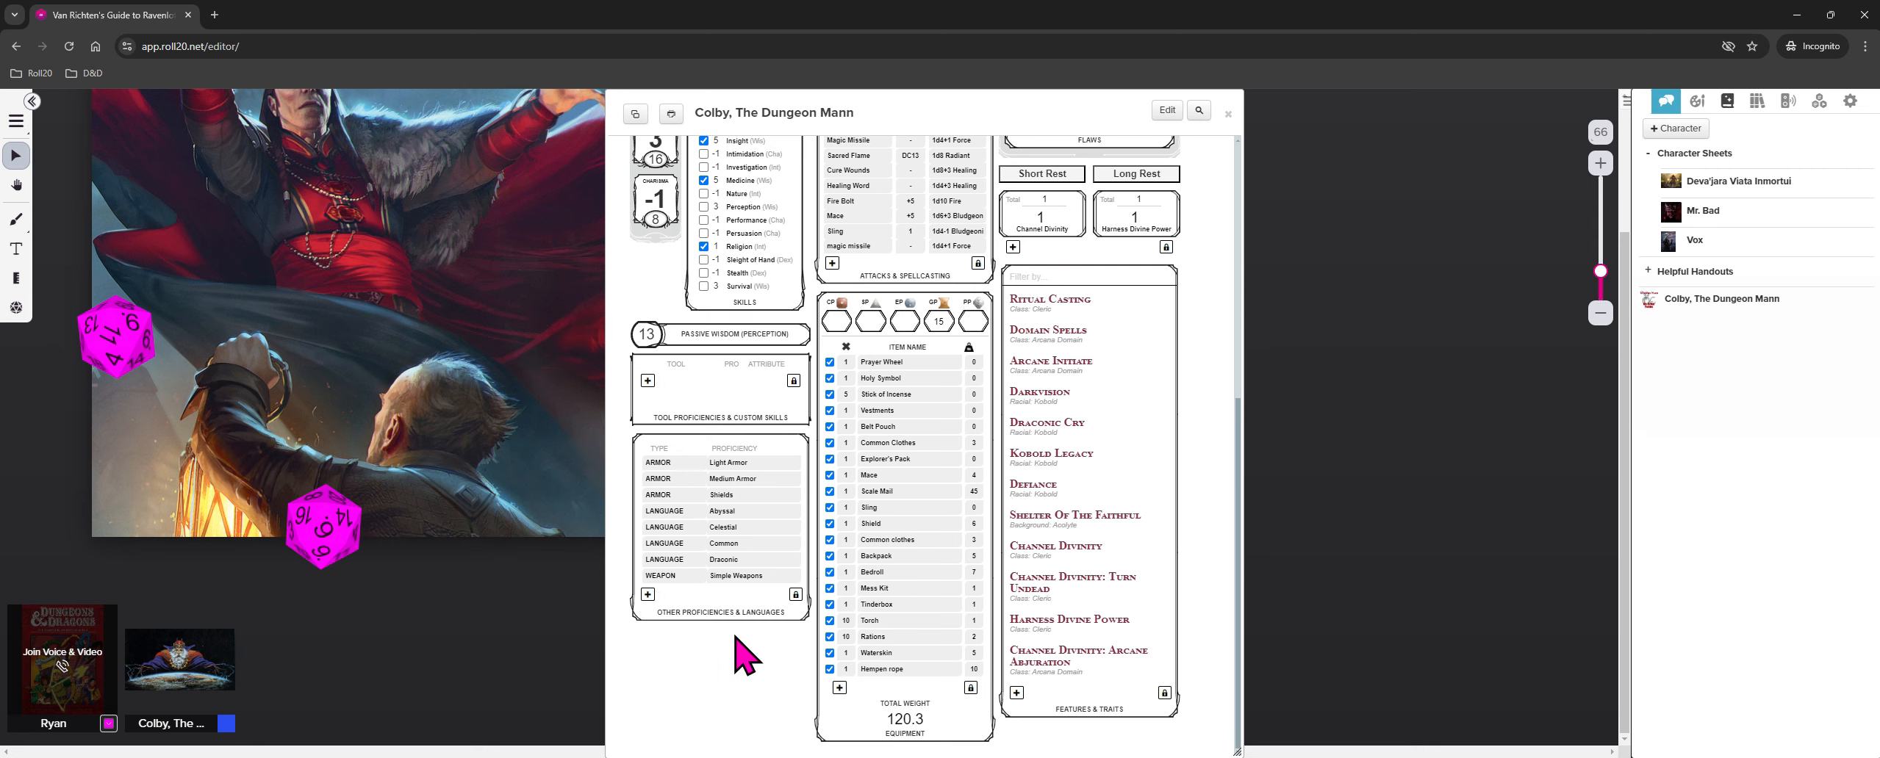
Try stepping the current hit points value and leave it at 19
scroll(744, 660, up, 5)
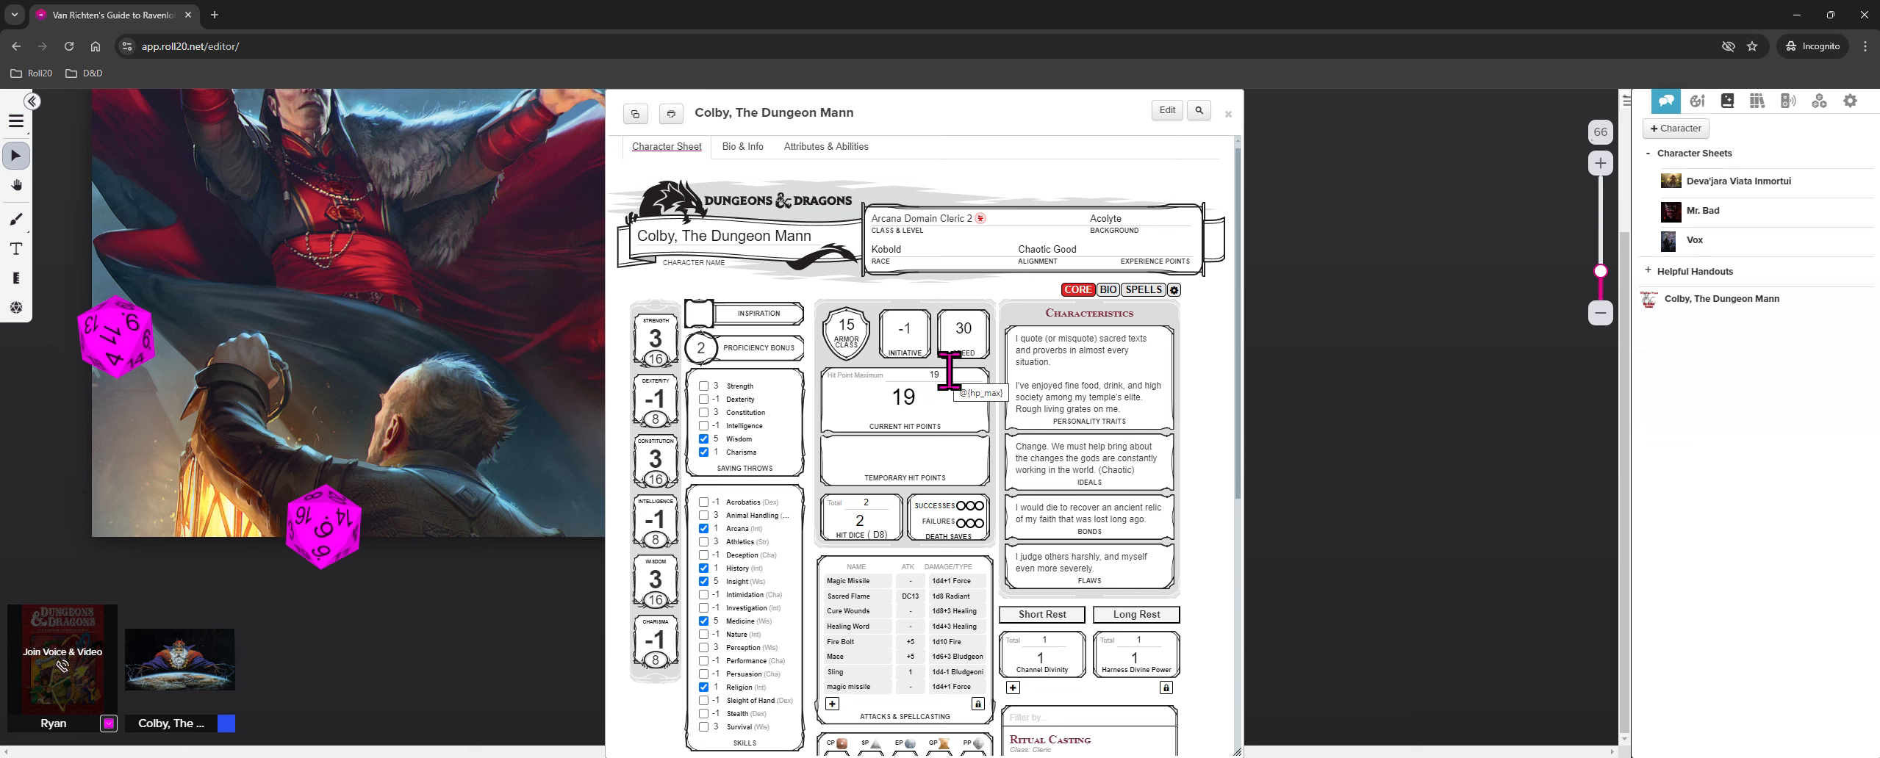
drag(935, 372, 842, 400)
click(1321, 394)
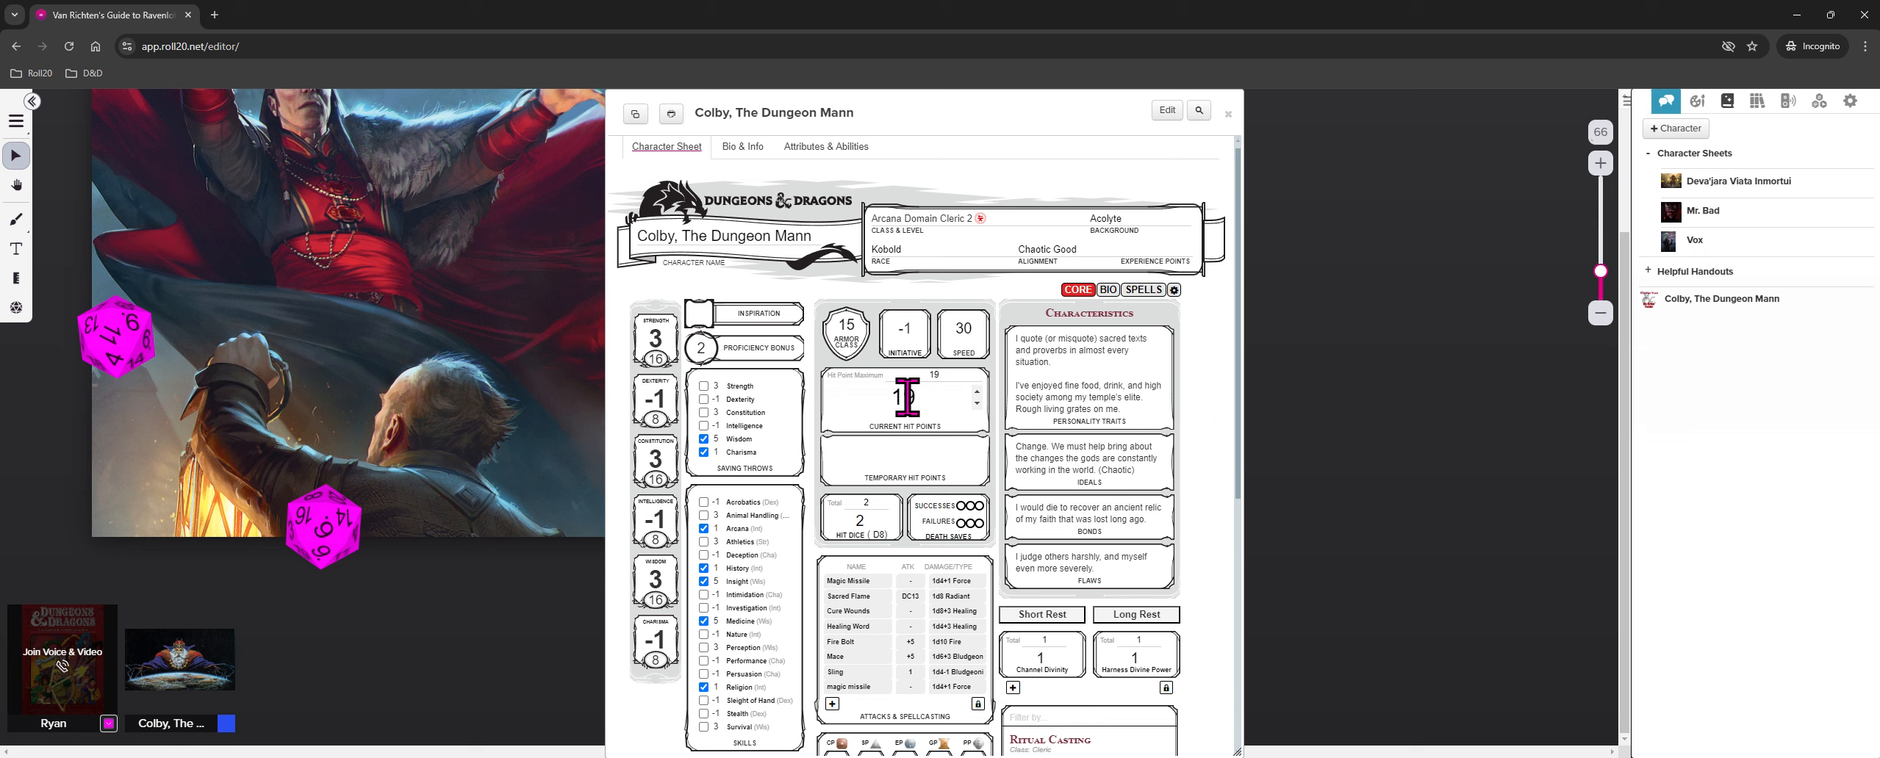
click(977, 405)
click(977, 404)
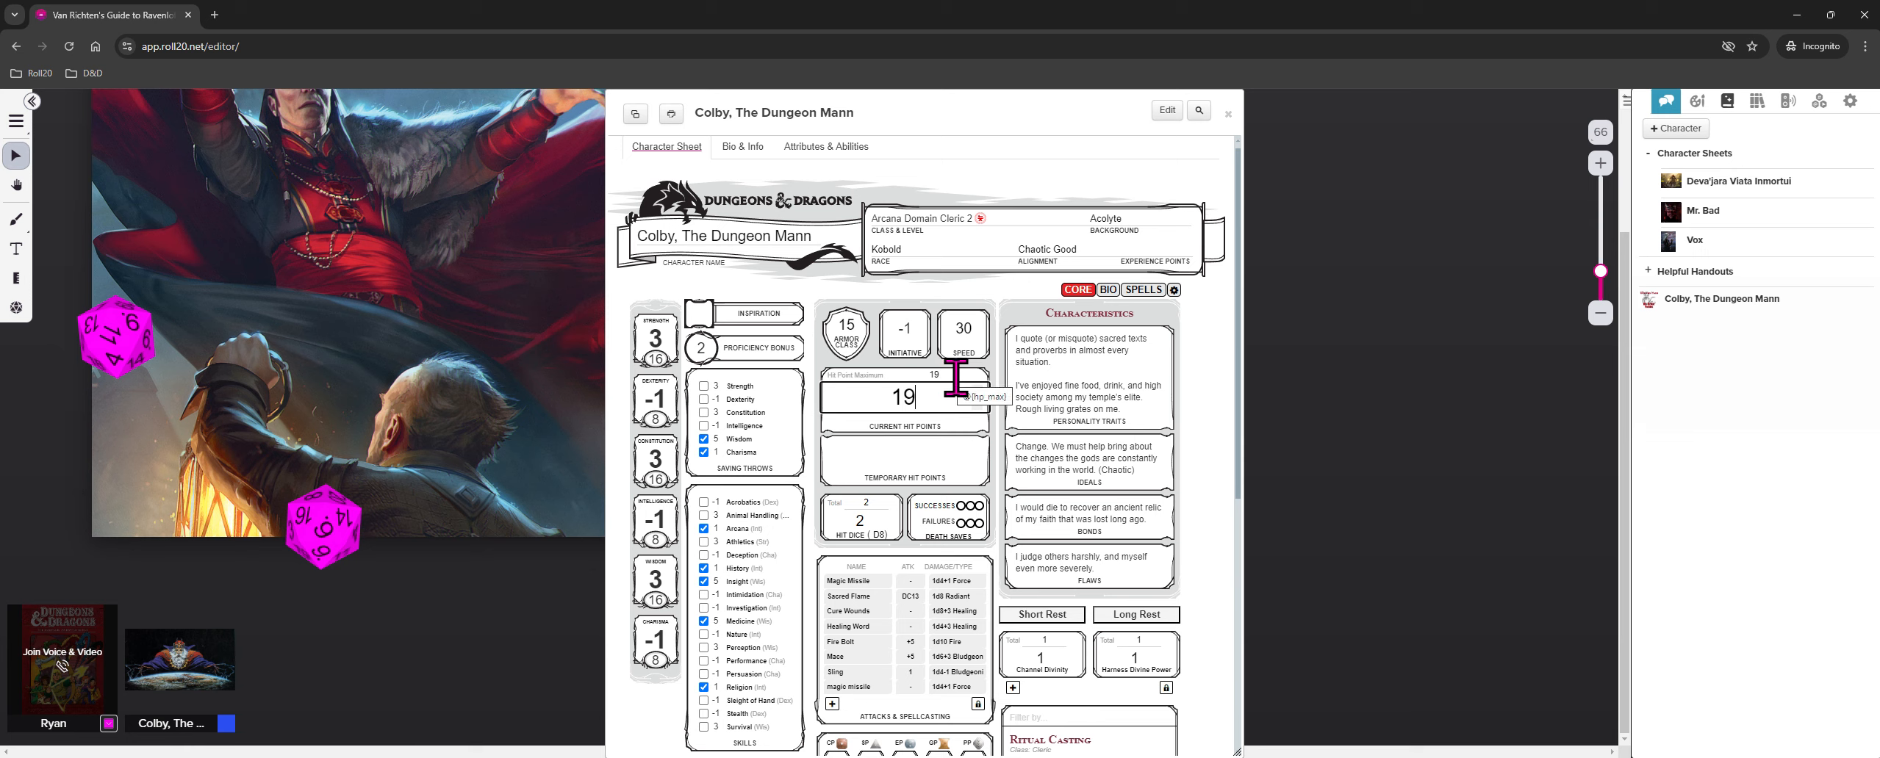
Enter 5 temporary hit points, and lower the value to 0
click(929, 455)
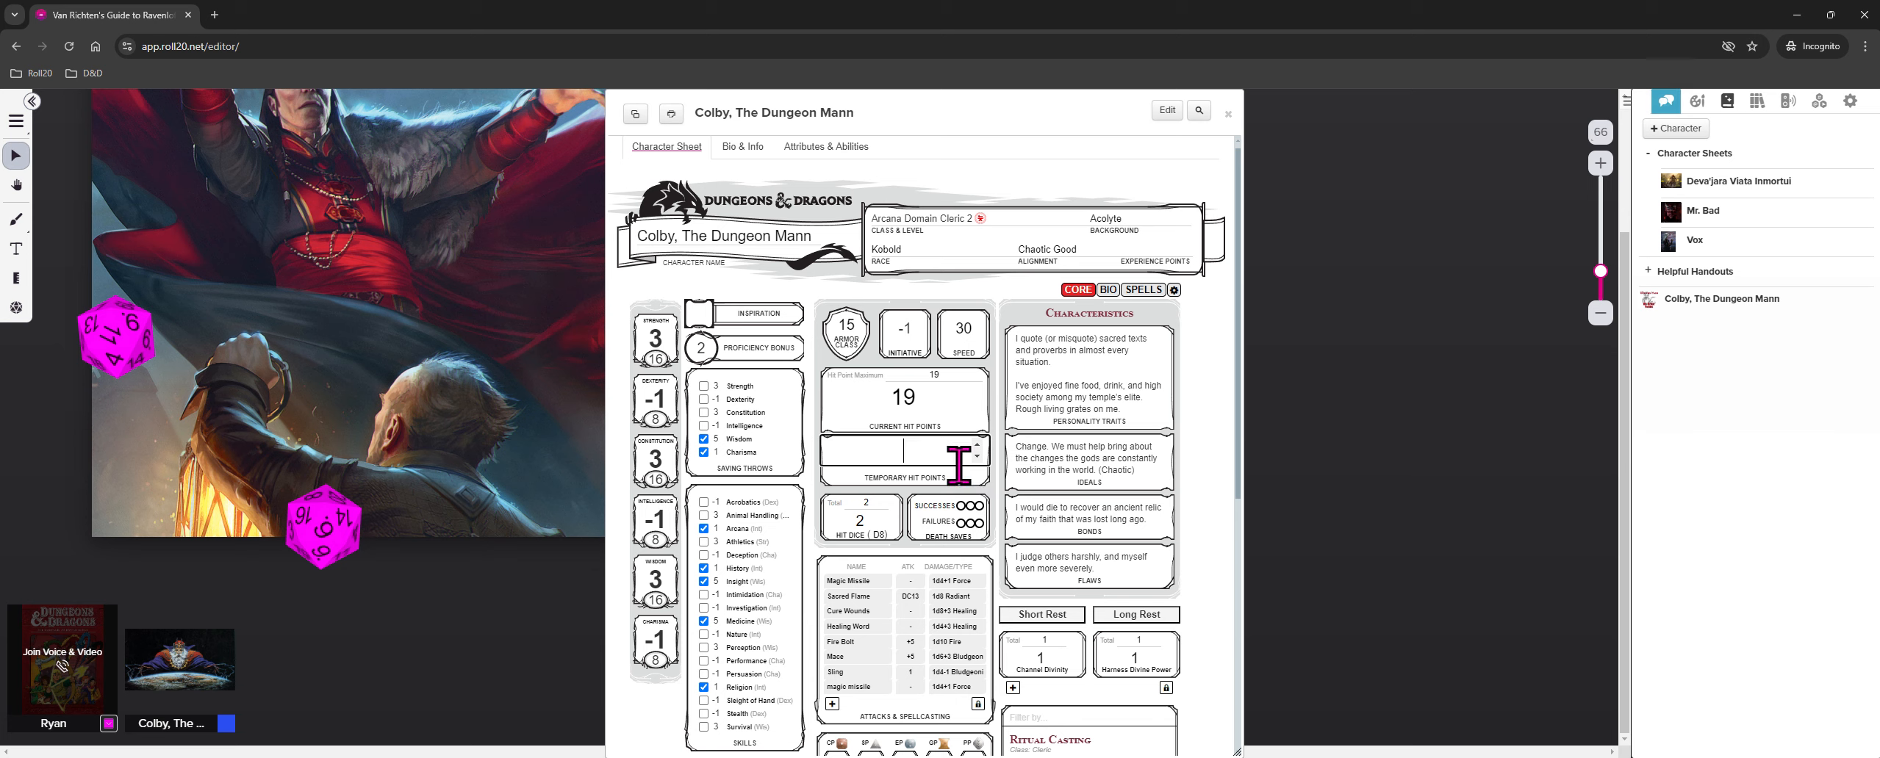
text(5)
click(1359, 430)
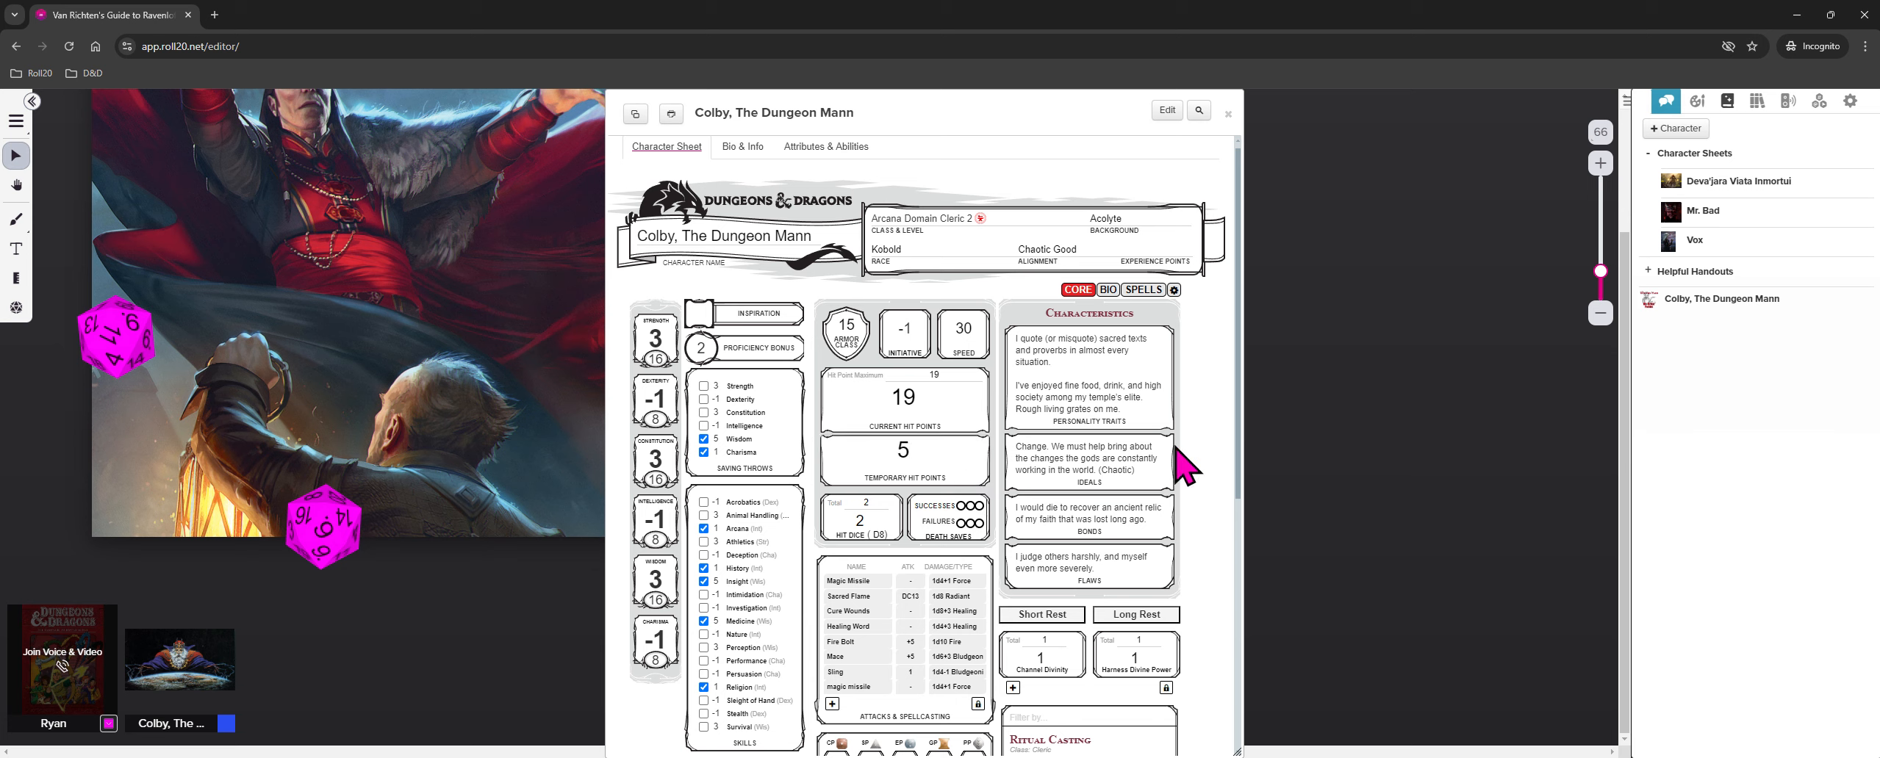
click(978, 457)
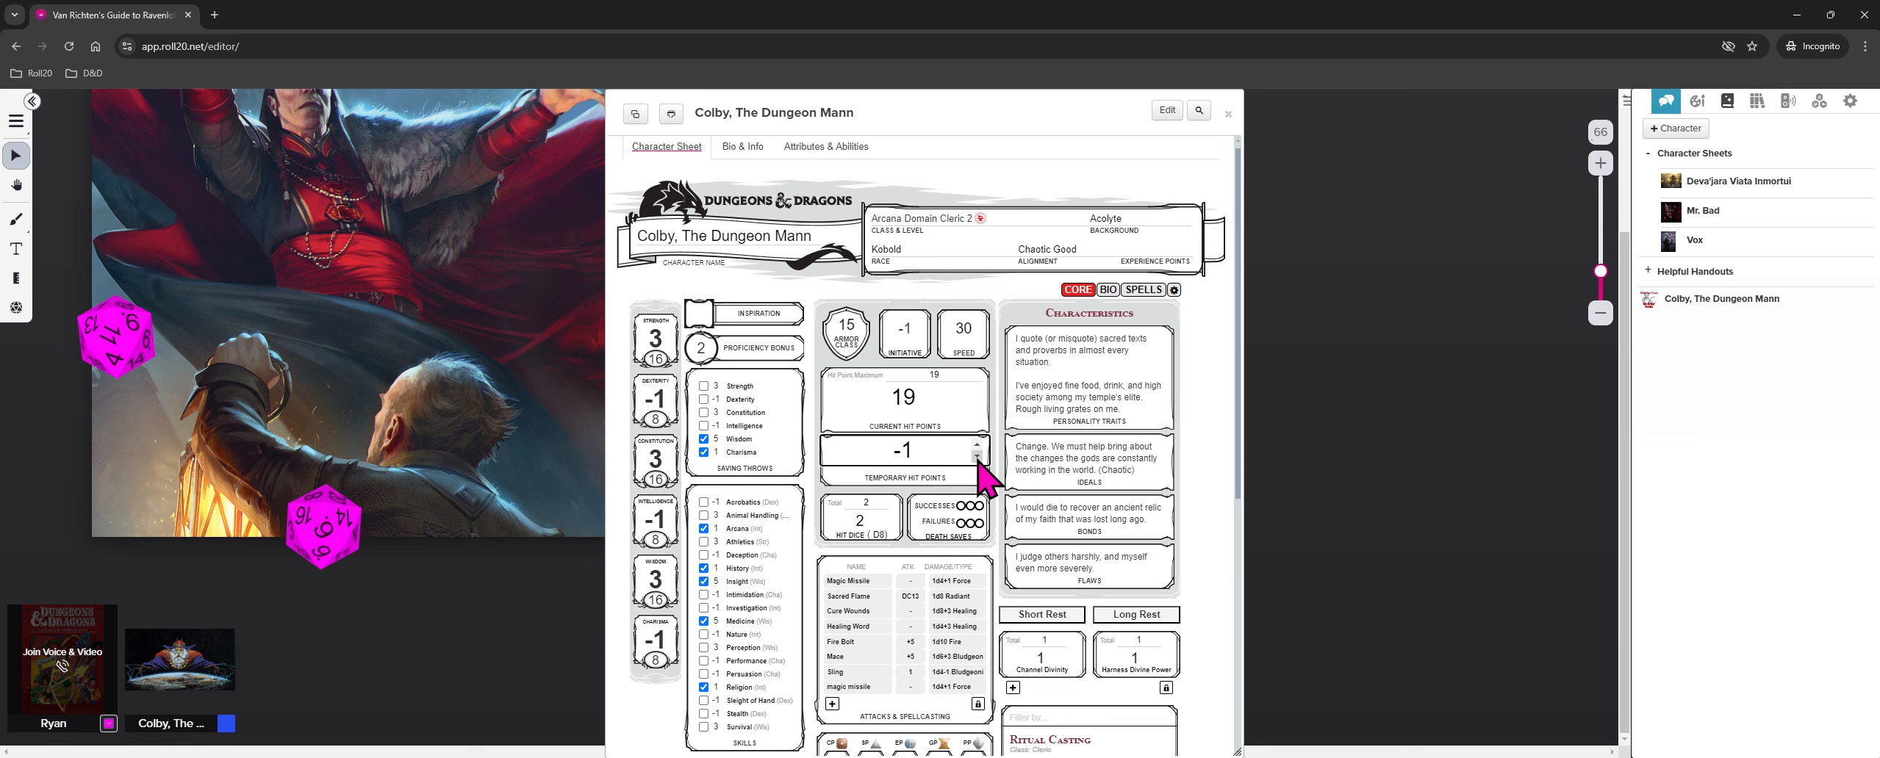
click(1508, 322)
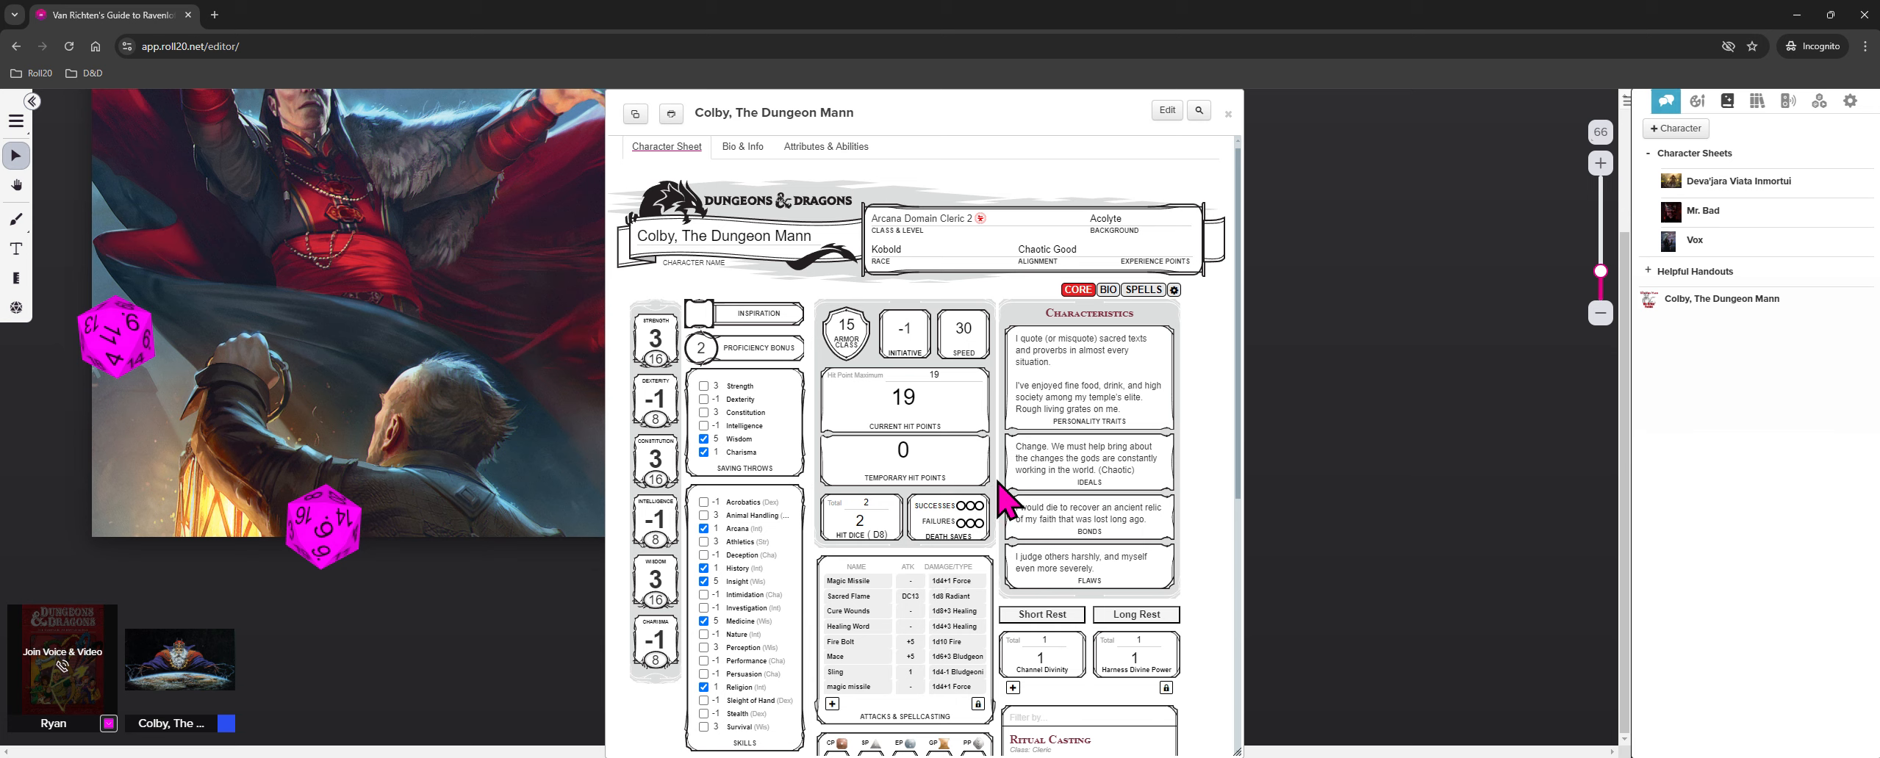
Mark three death save successes and two death save failures
click(960, 524)
click(970, 507)
click(961, 507)
click(979, 507)
click(971, 524)
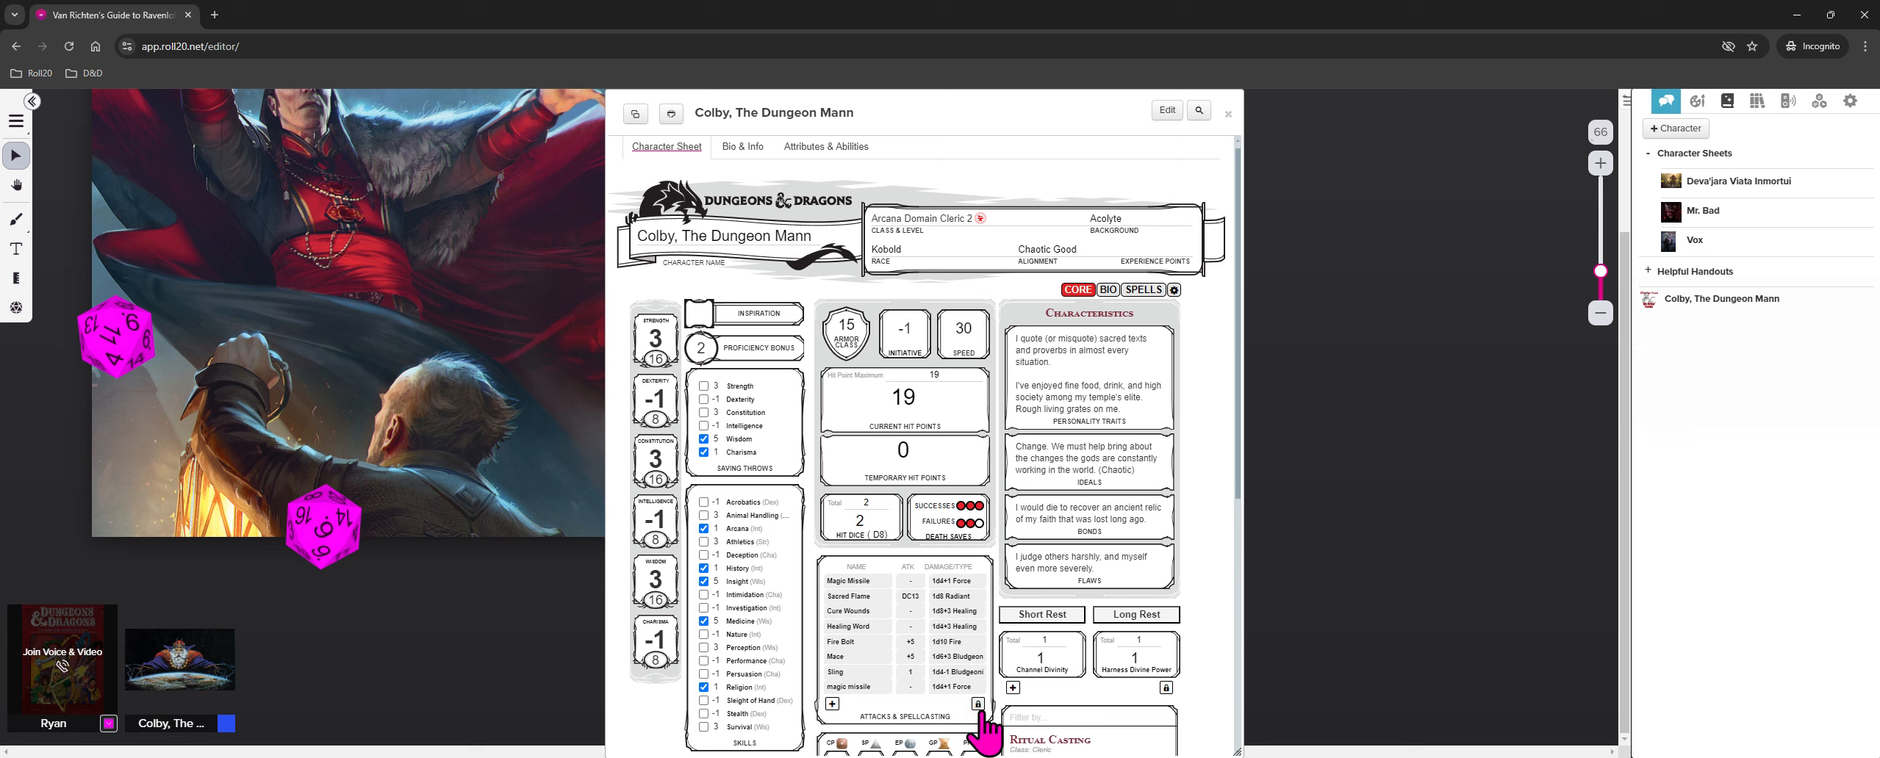
Add a blank entry to Attacks & Spellcasting and try out its name and range fields
scroll(985, 724, down, 3)
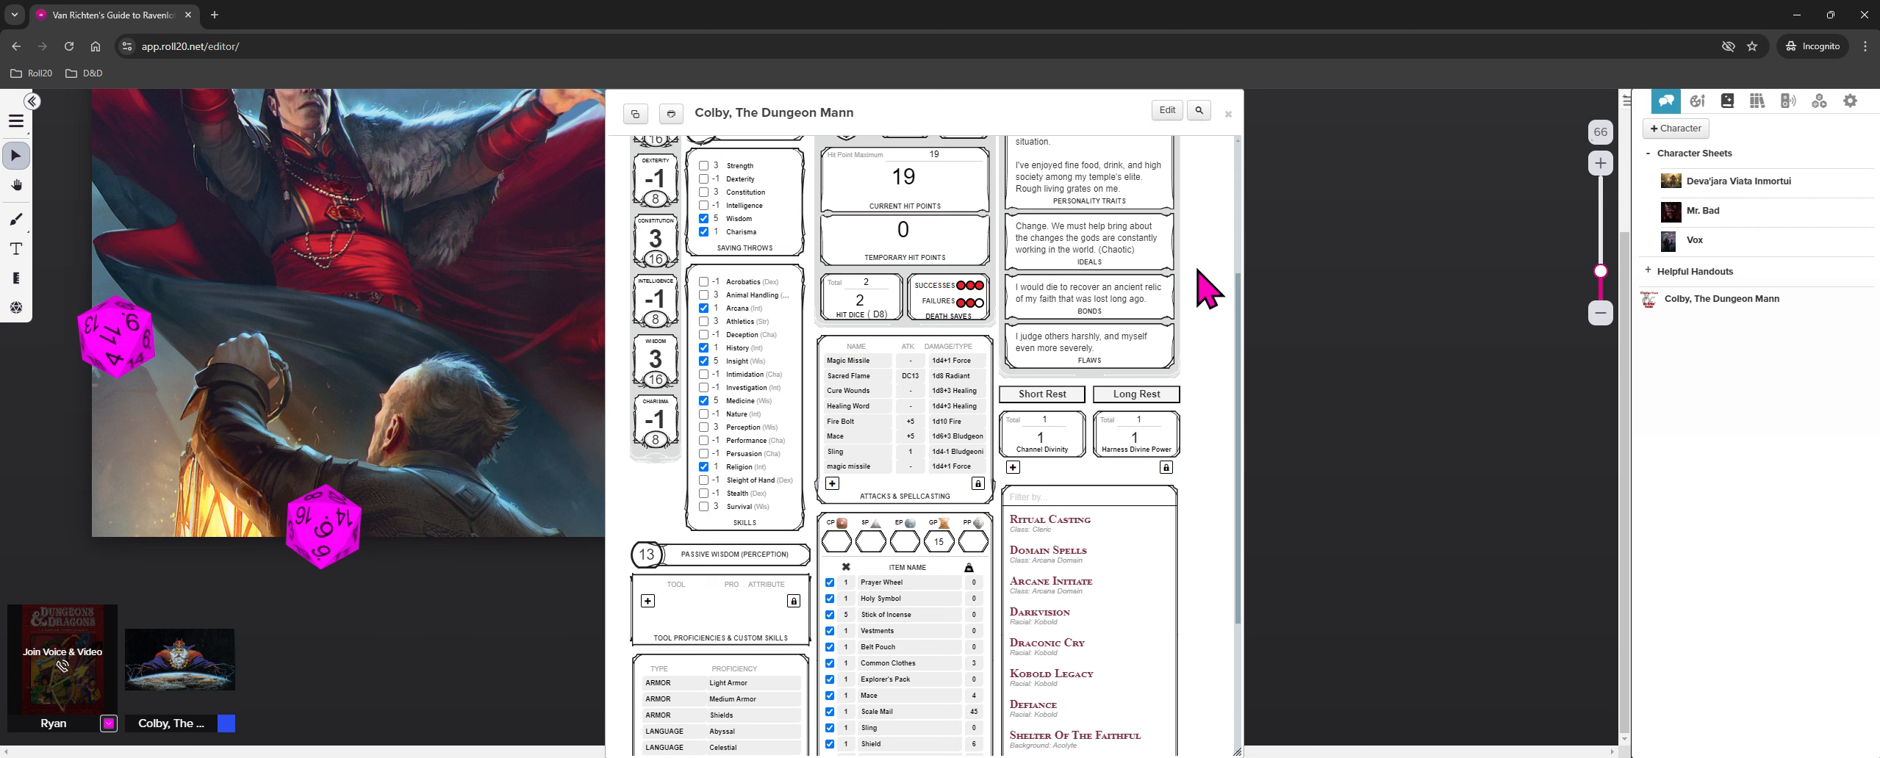
scroll(1183, 334, up, 4)
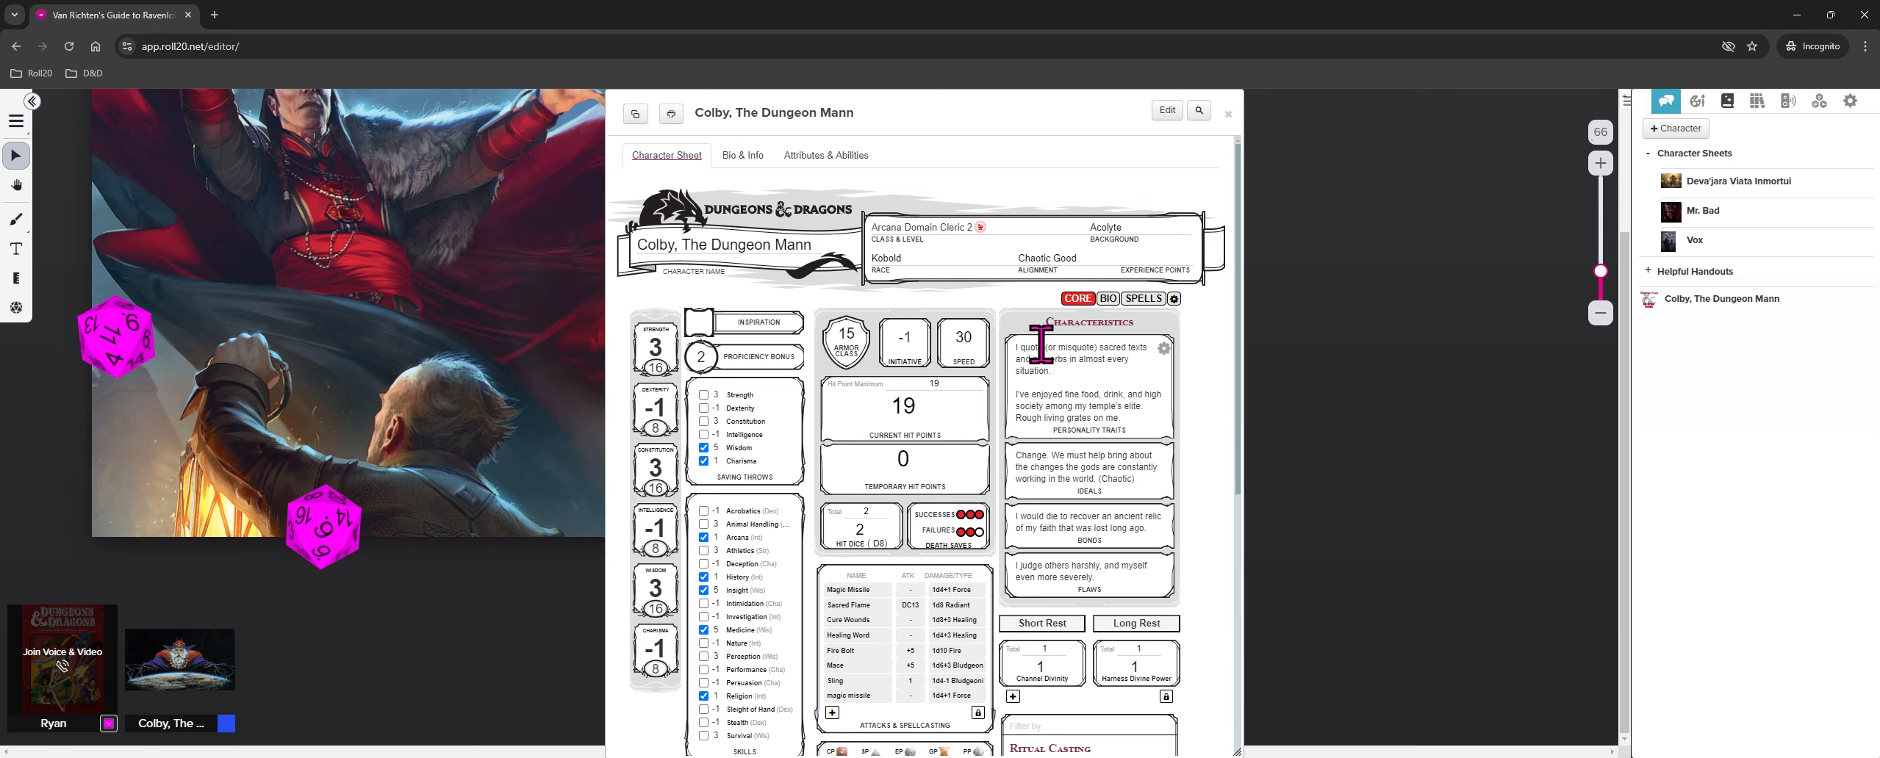
scroll(919, 662, down, 4)
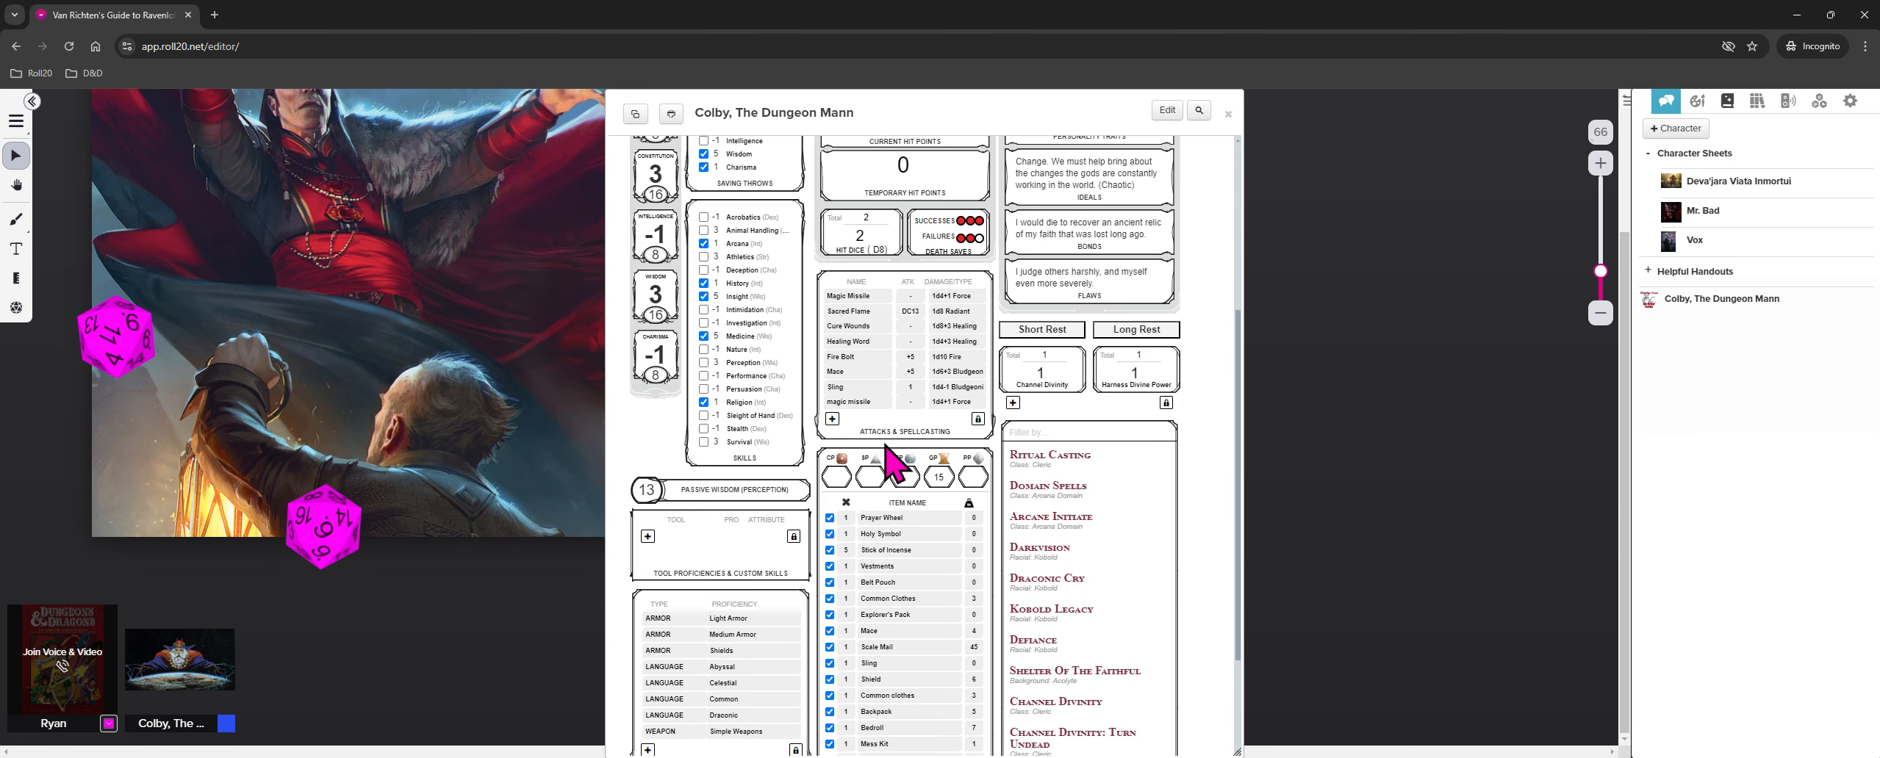
click(832, 418)
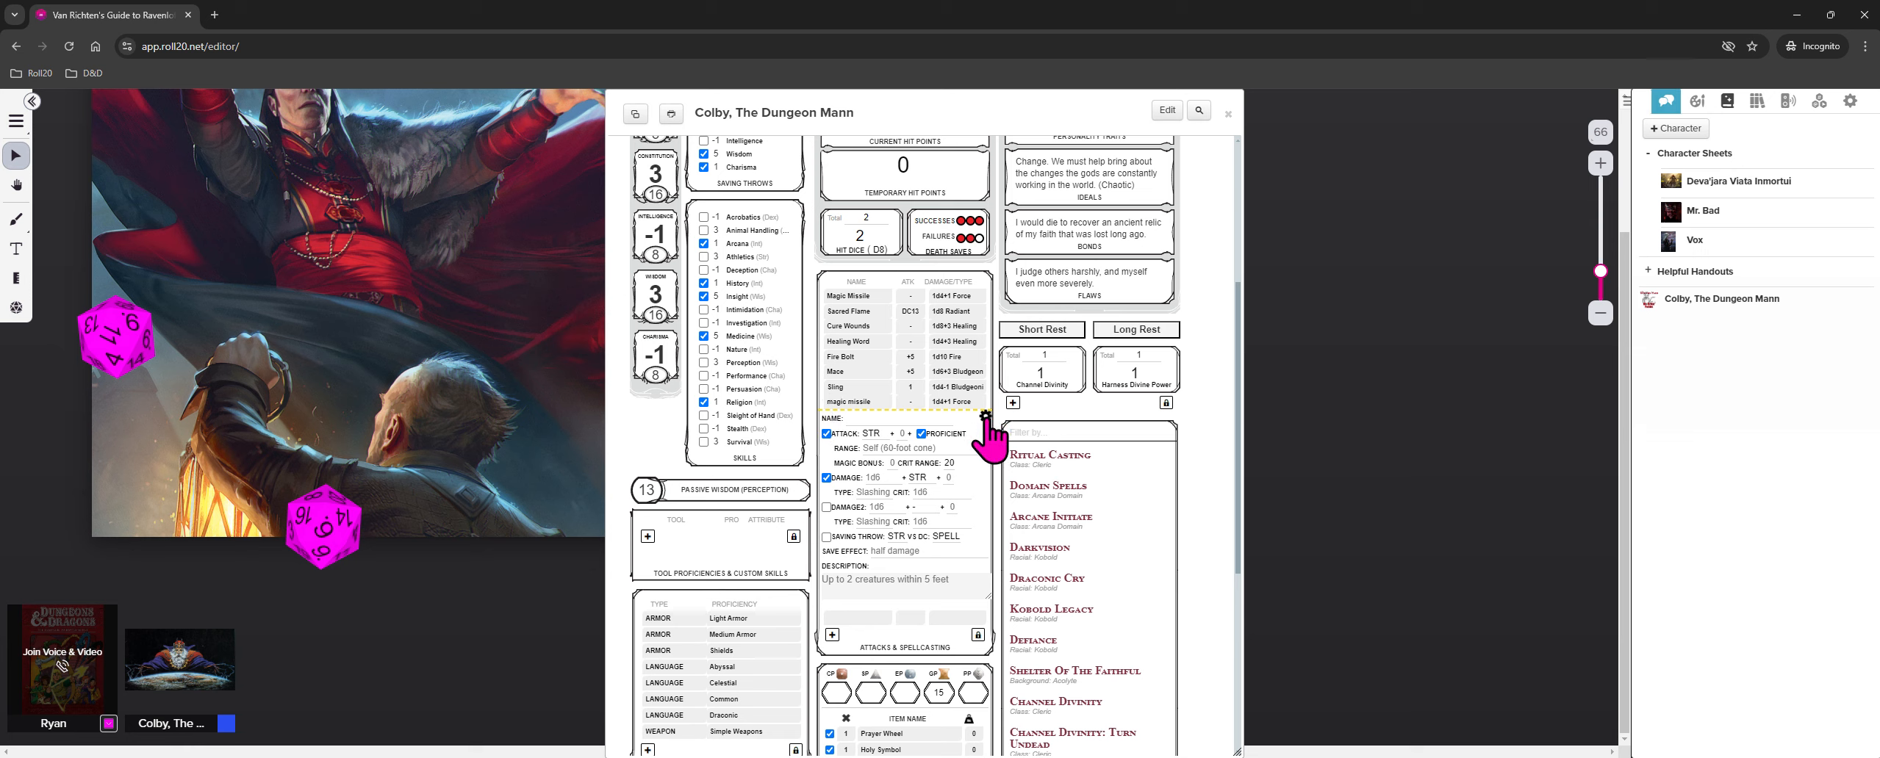
click(861, 419)
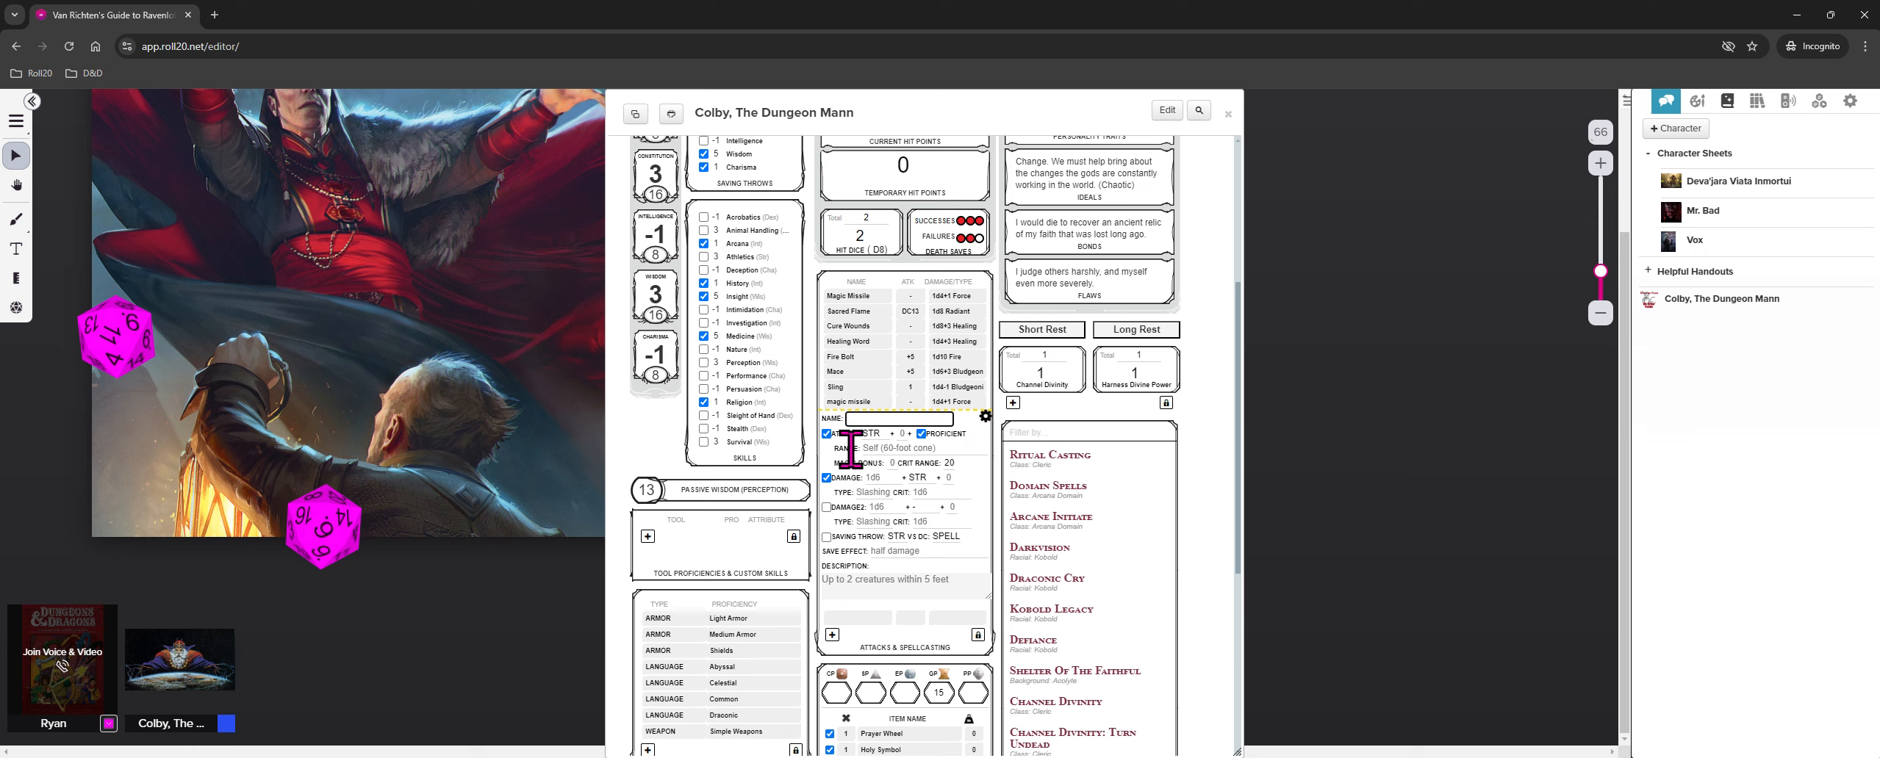
click(941, 450)
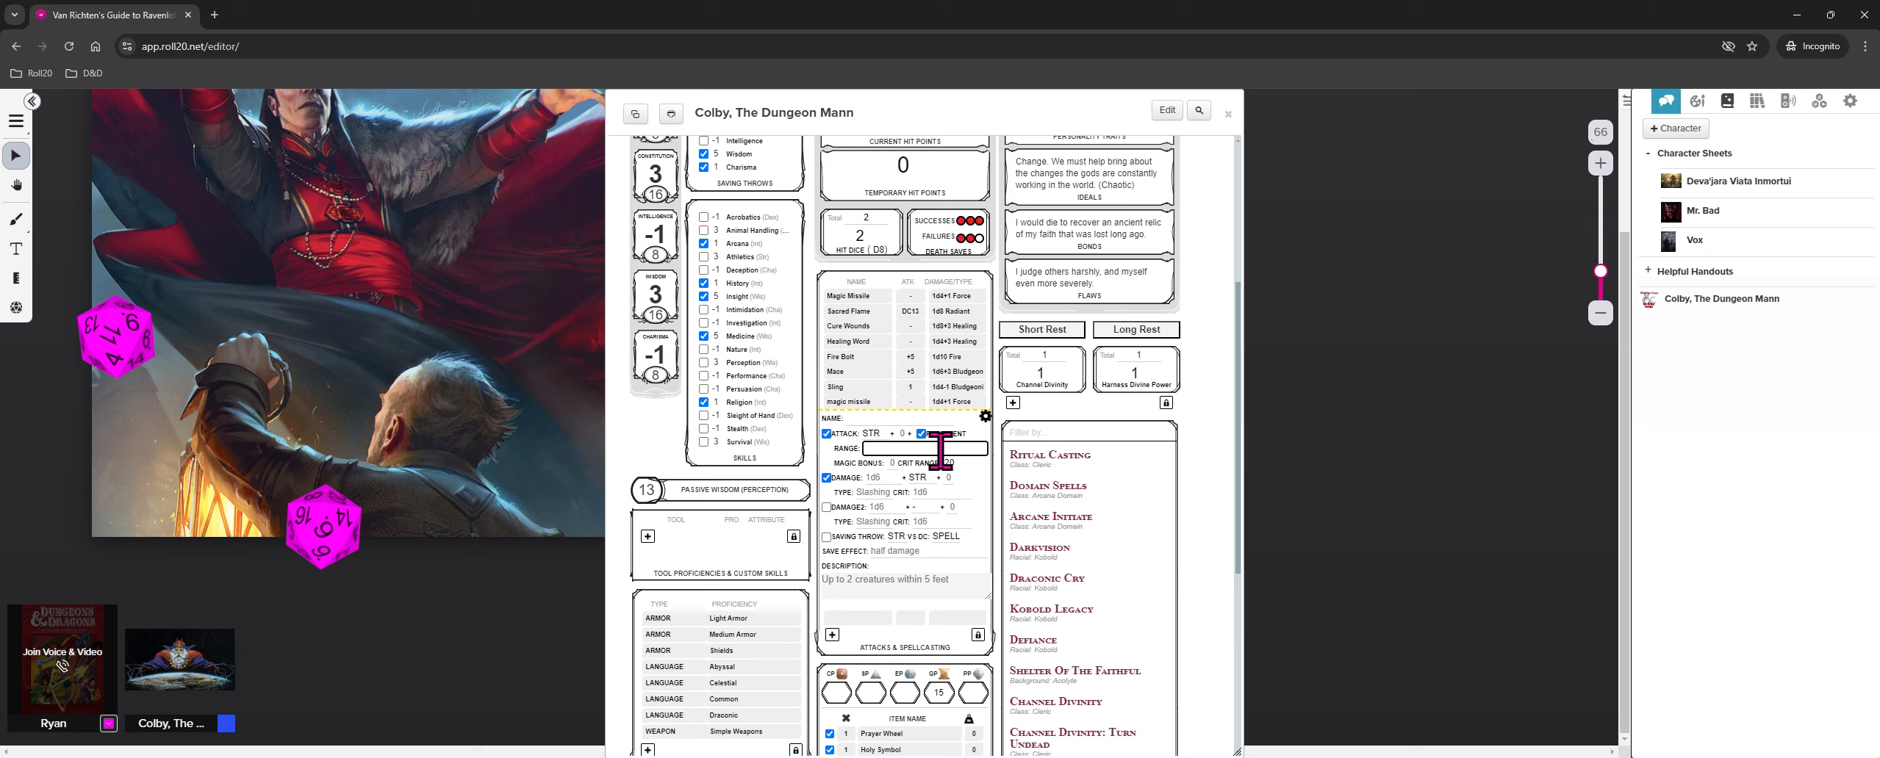
click(853, 419)
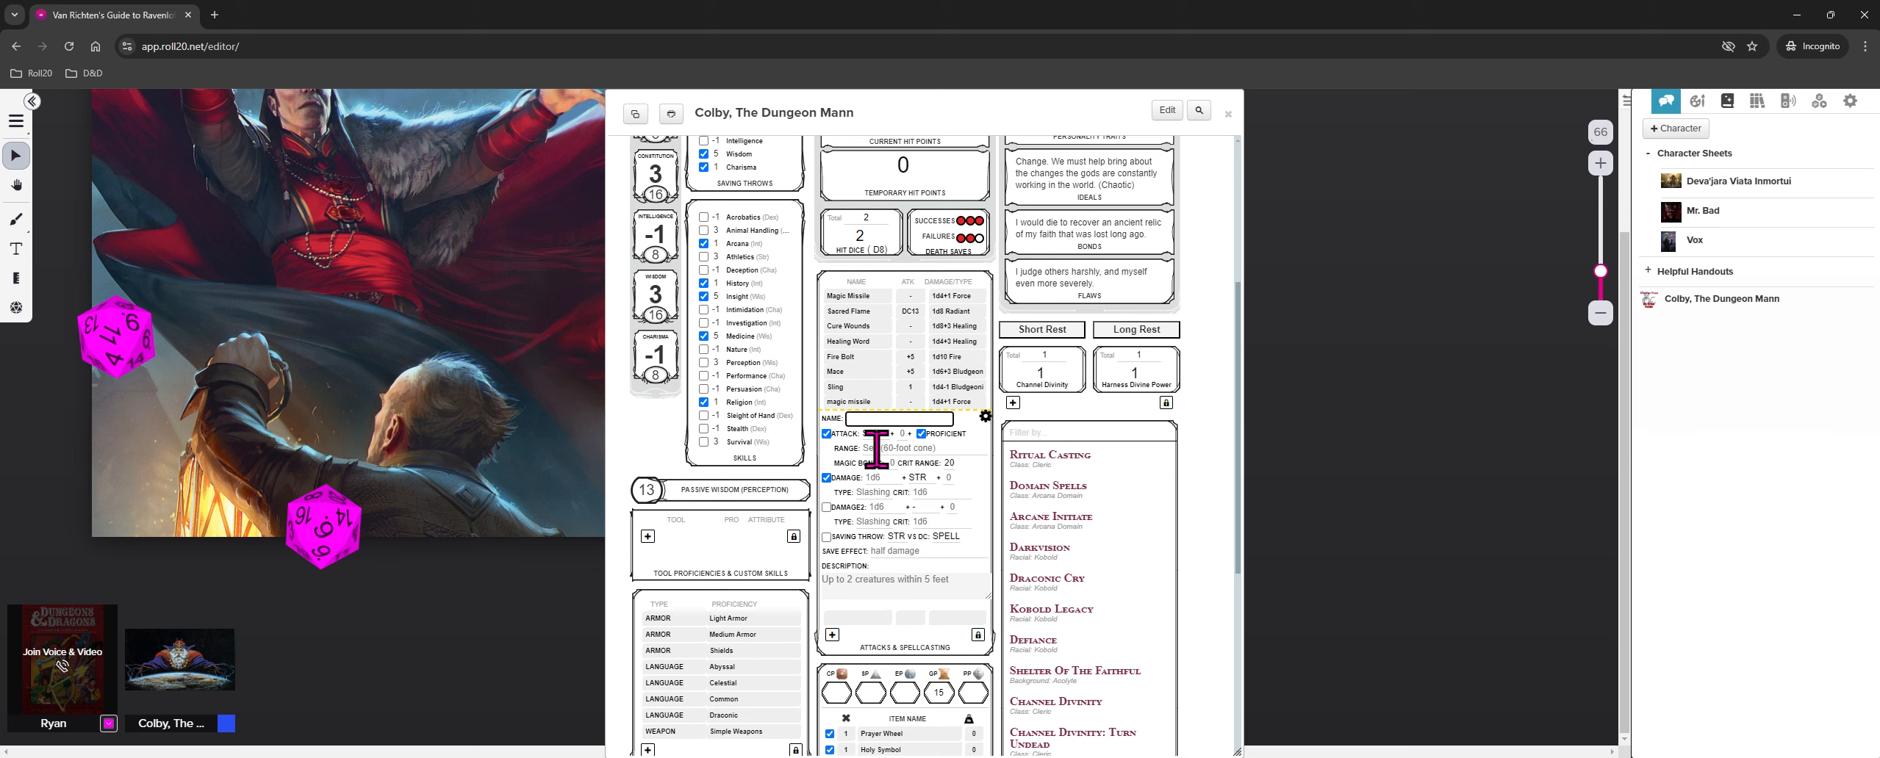
Delete the blank attack entry and relock the Attacks & Spellcasting list
click(983, 417)
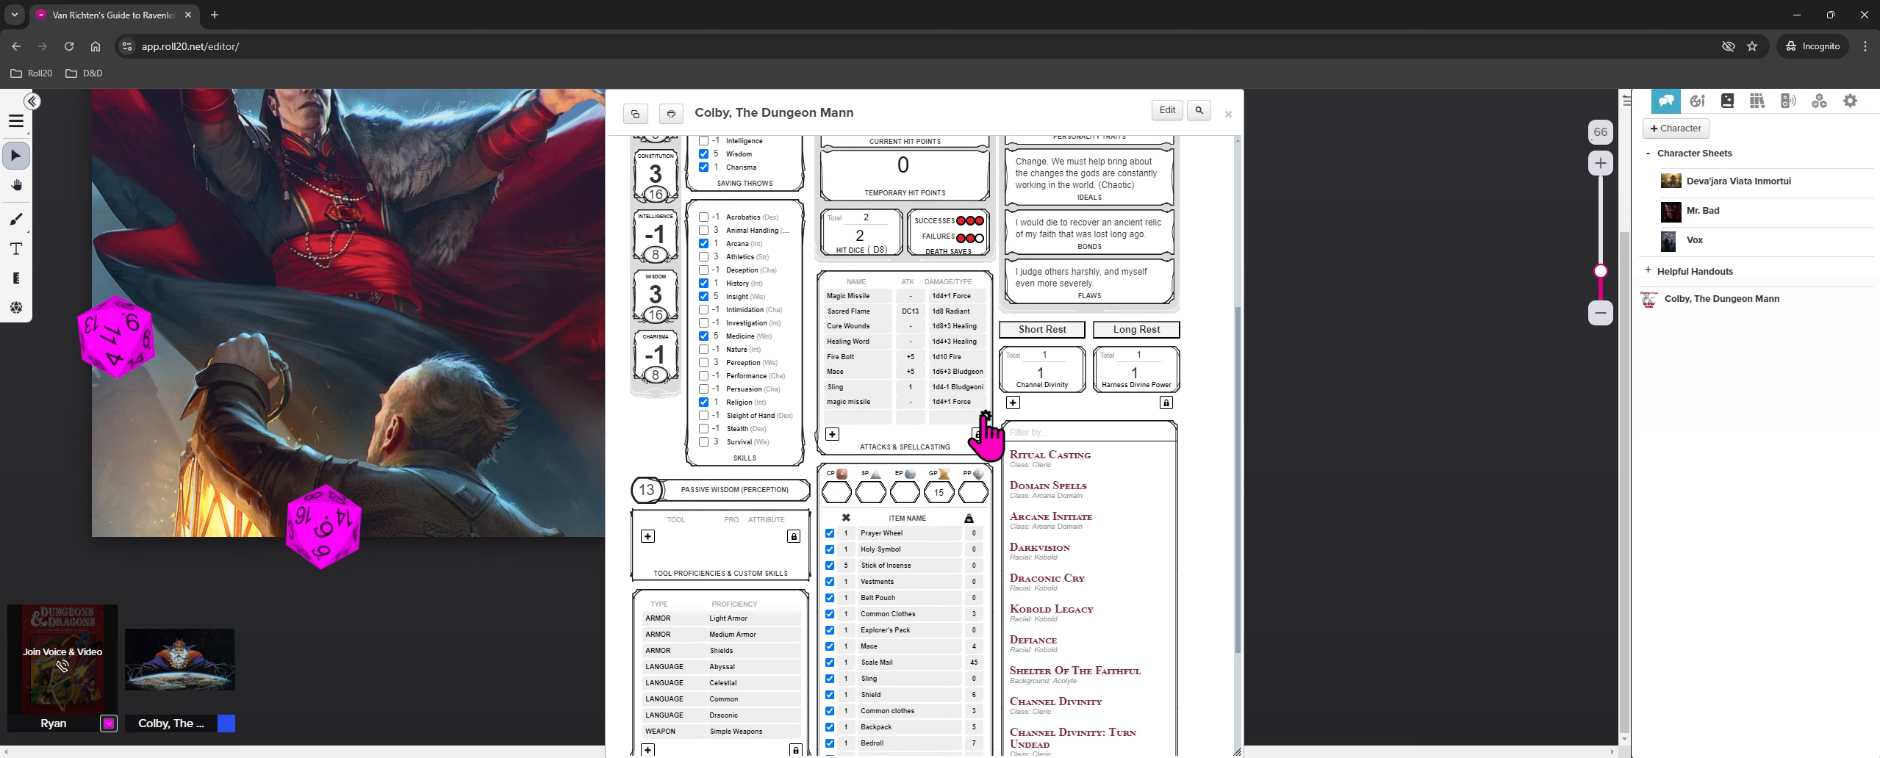
click(978, 435)
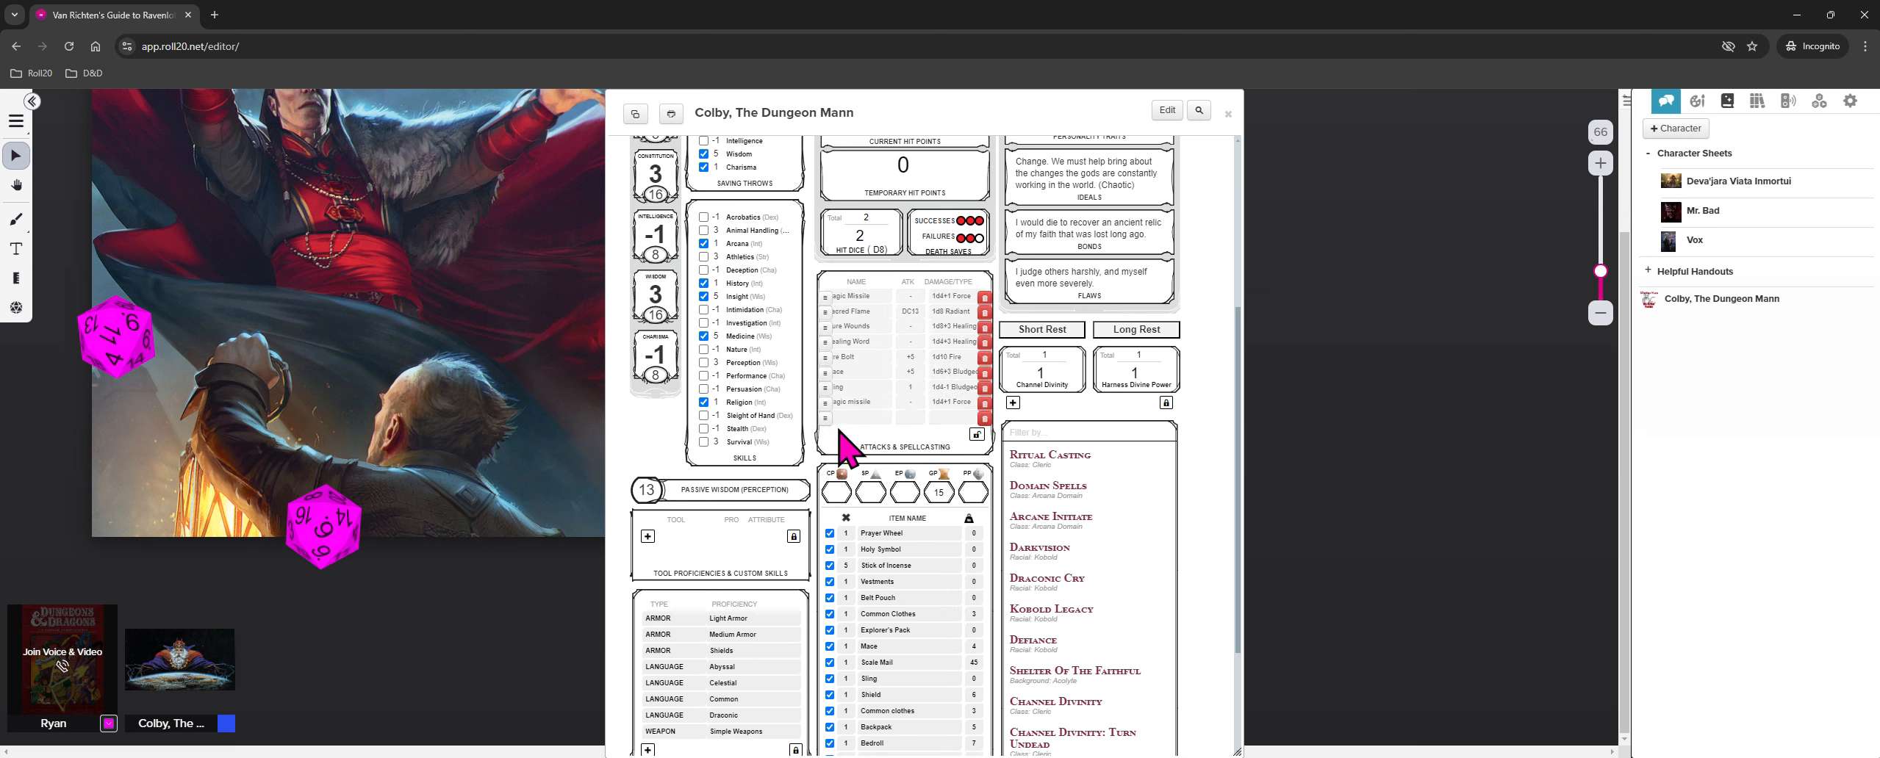
click(979, 422)
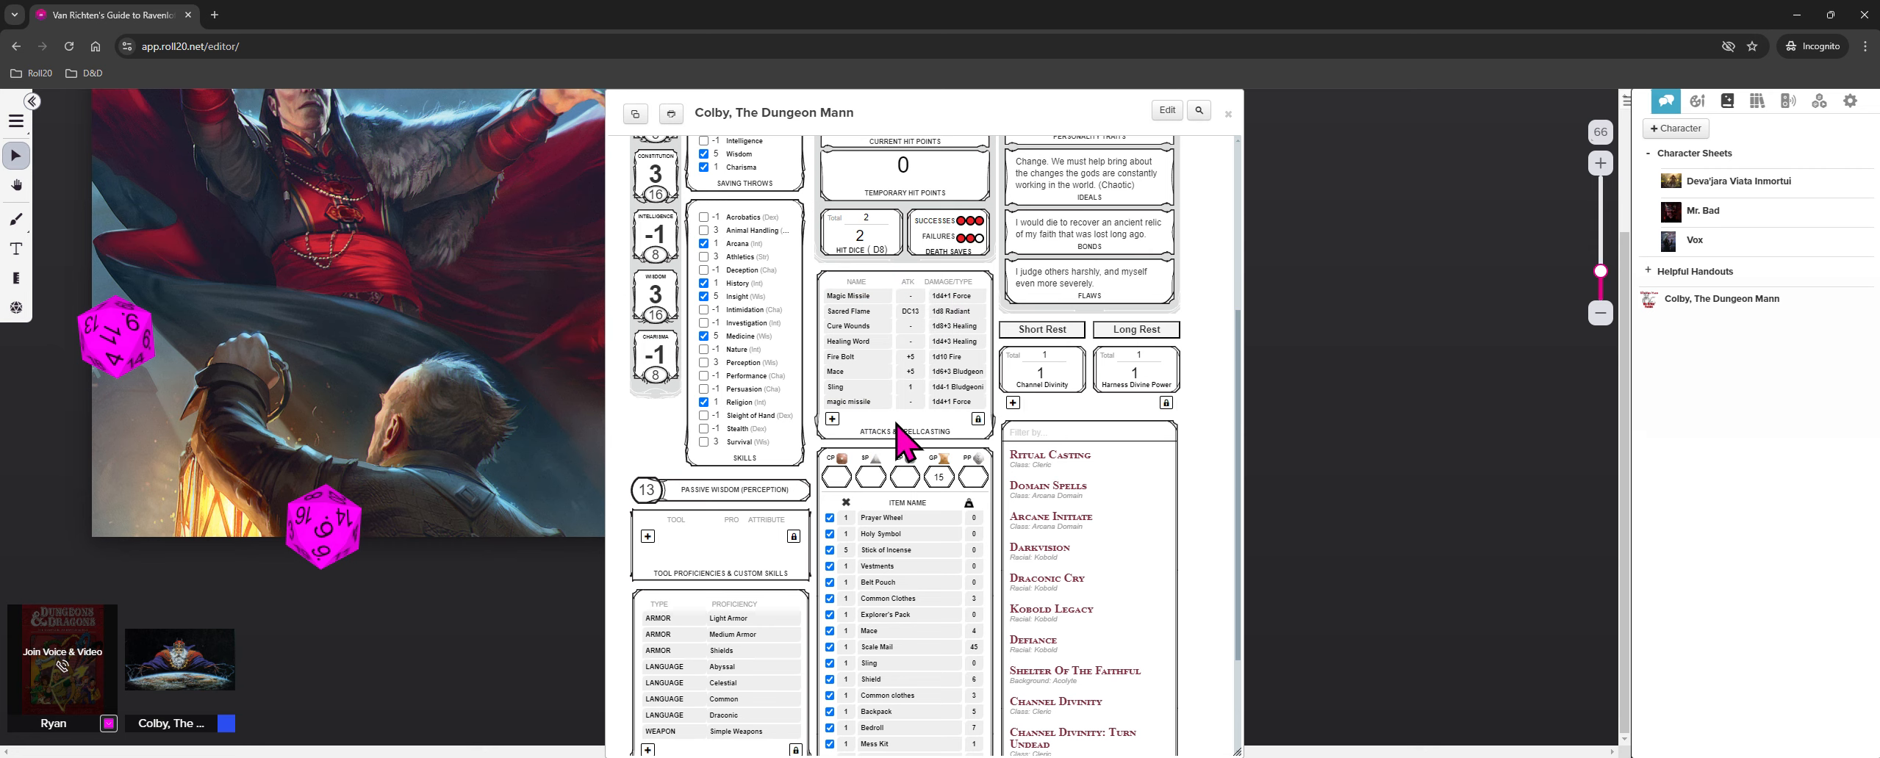
Delete the duplicate lowercase "magic missile" attack and relock the Attacks & Spellcasting list
scroll(868, 412, down, 2)
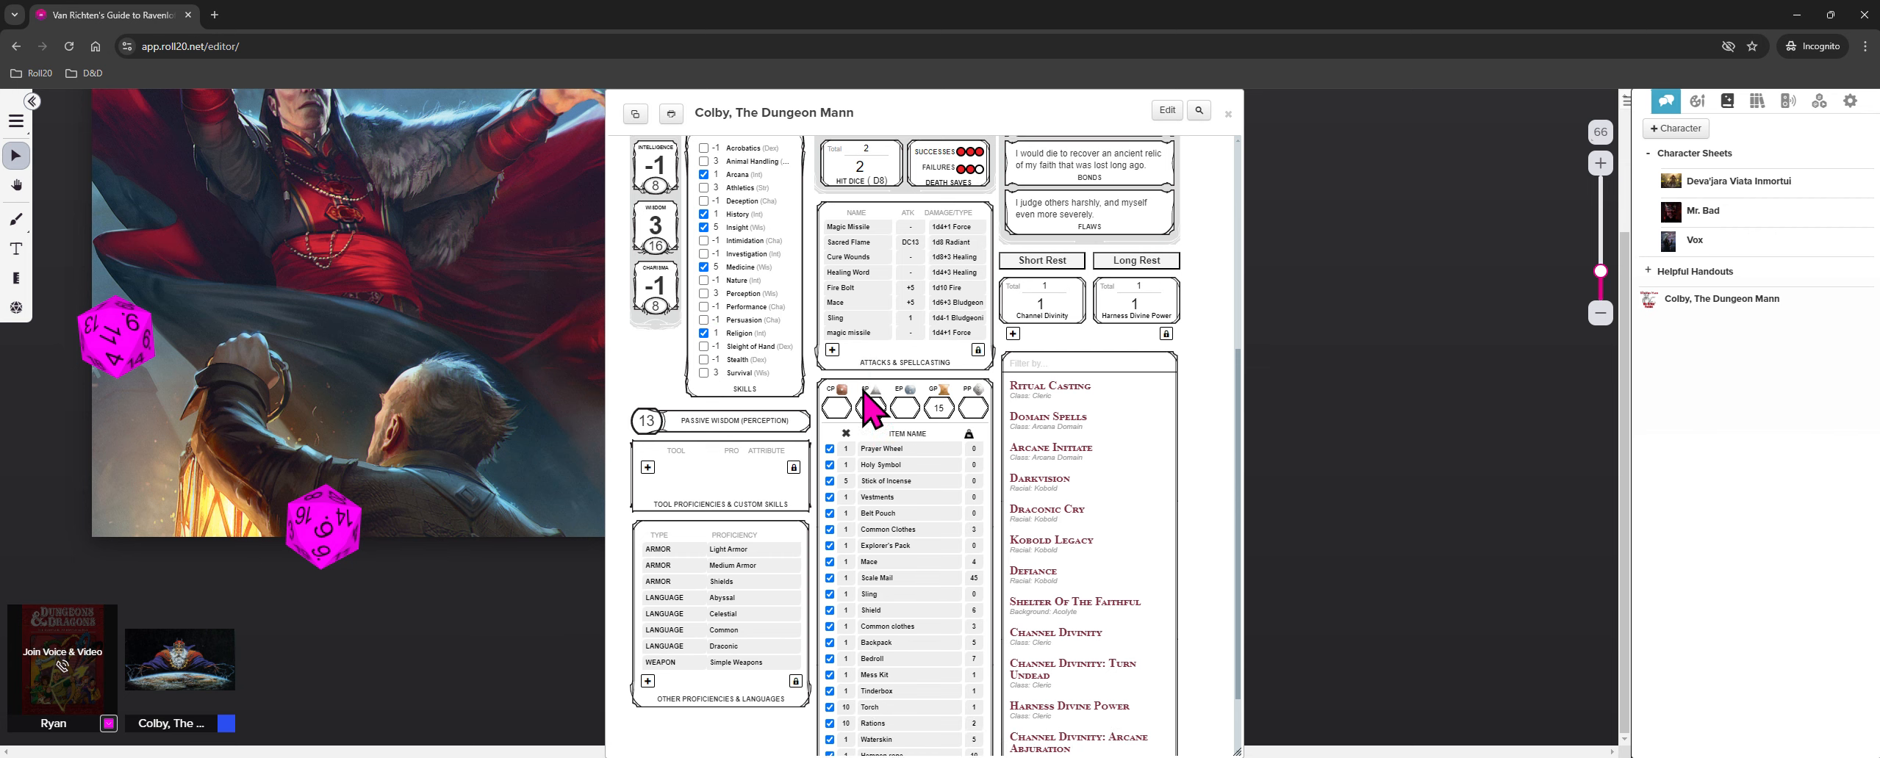
scroll(869, 407, up, 3)
scroll(870, 435, up, 1)
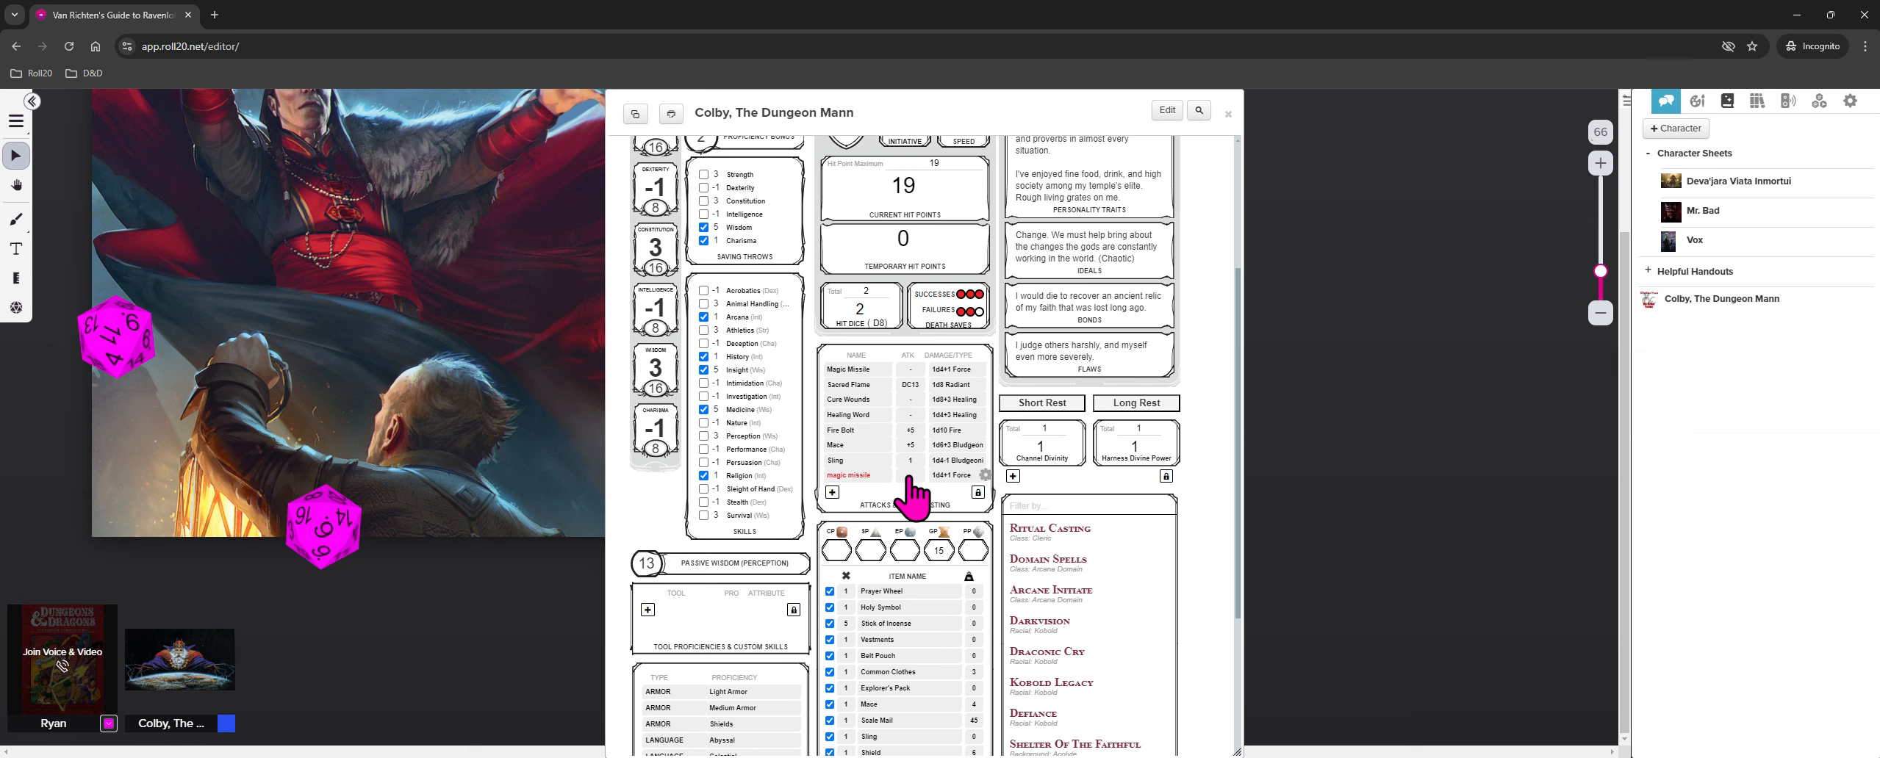
click(977, 493)
click(985, 476)
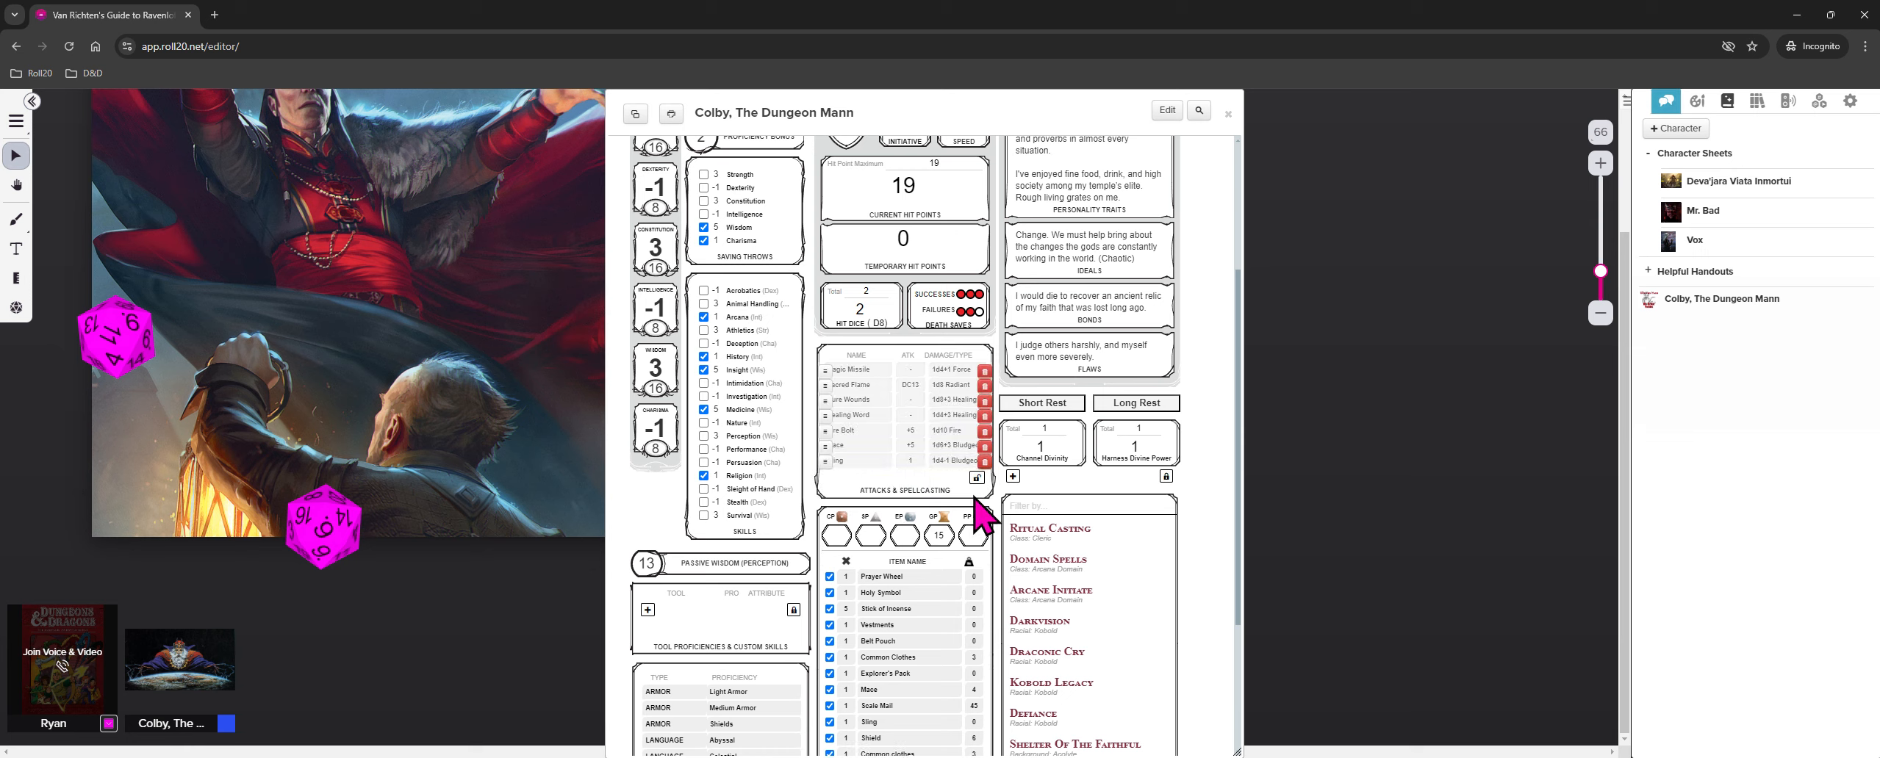
click(978, 484)
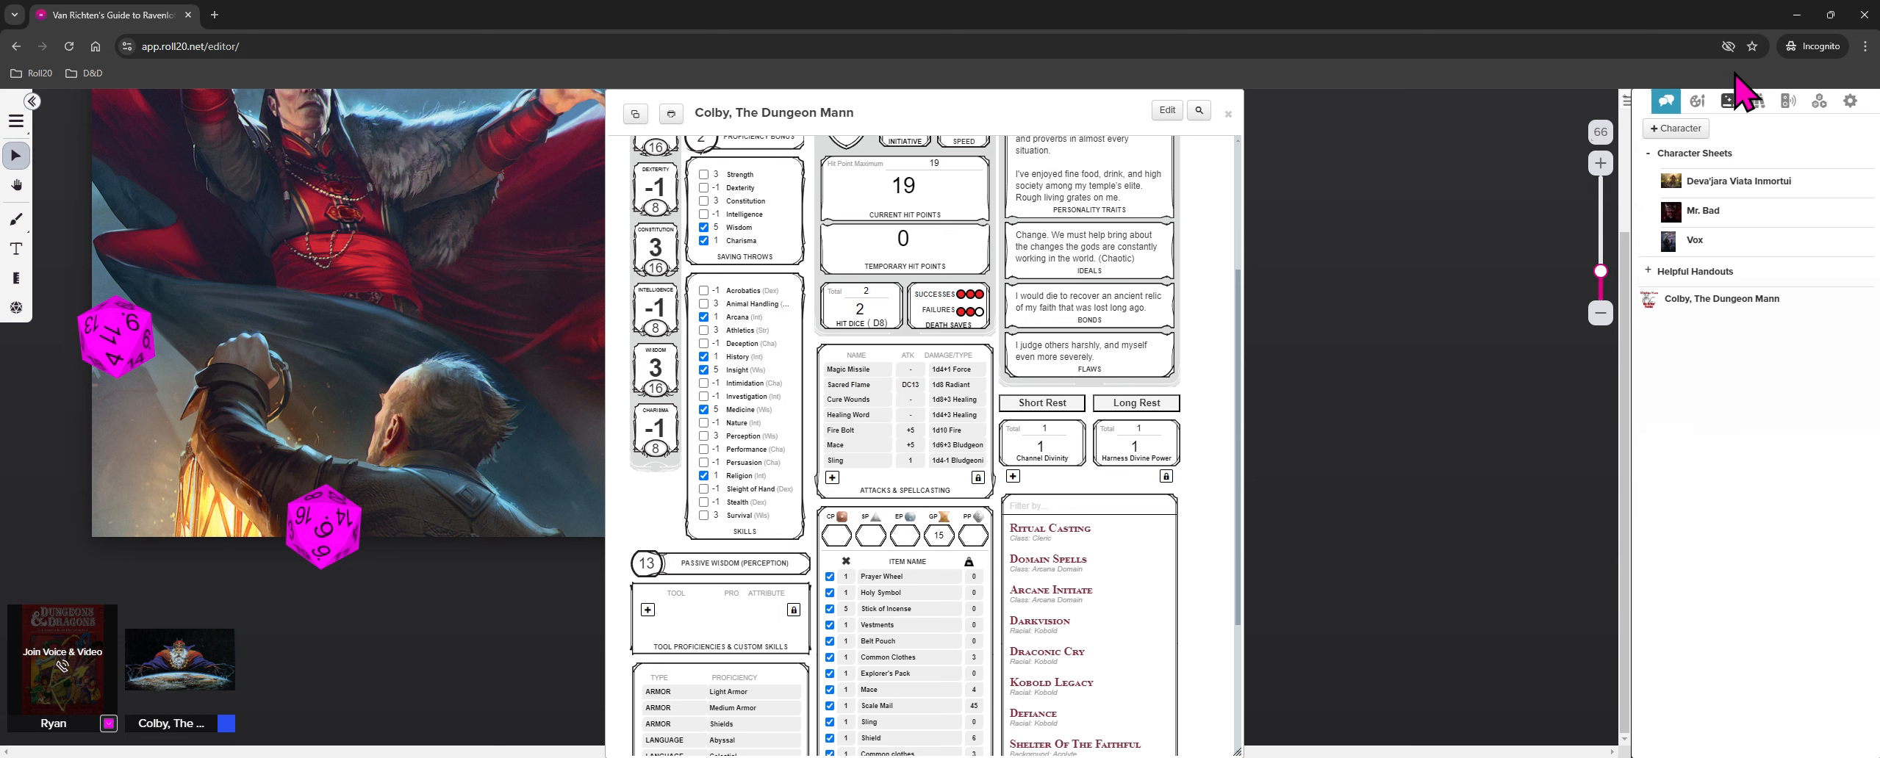
Show the chat log and roll an Athletics check and the Magic Missile attack from the sheet
click(1667, 102)
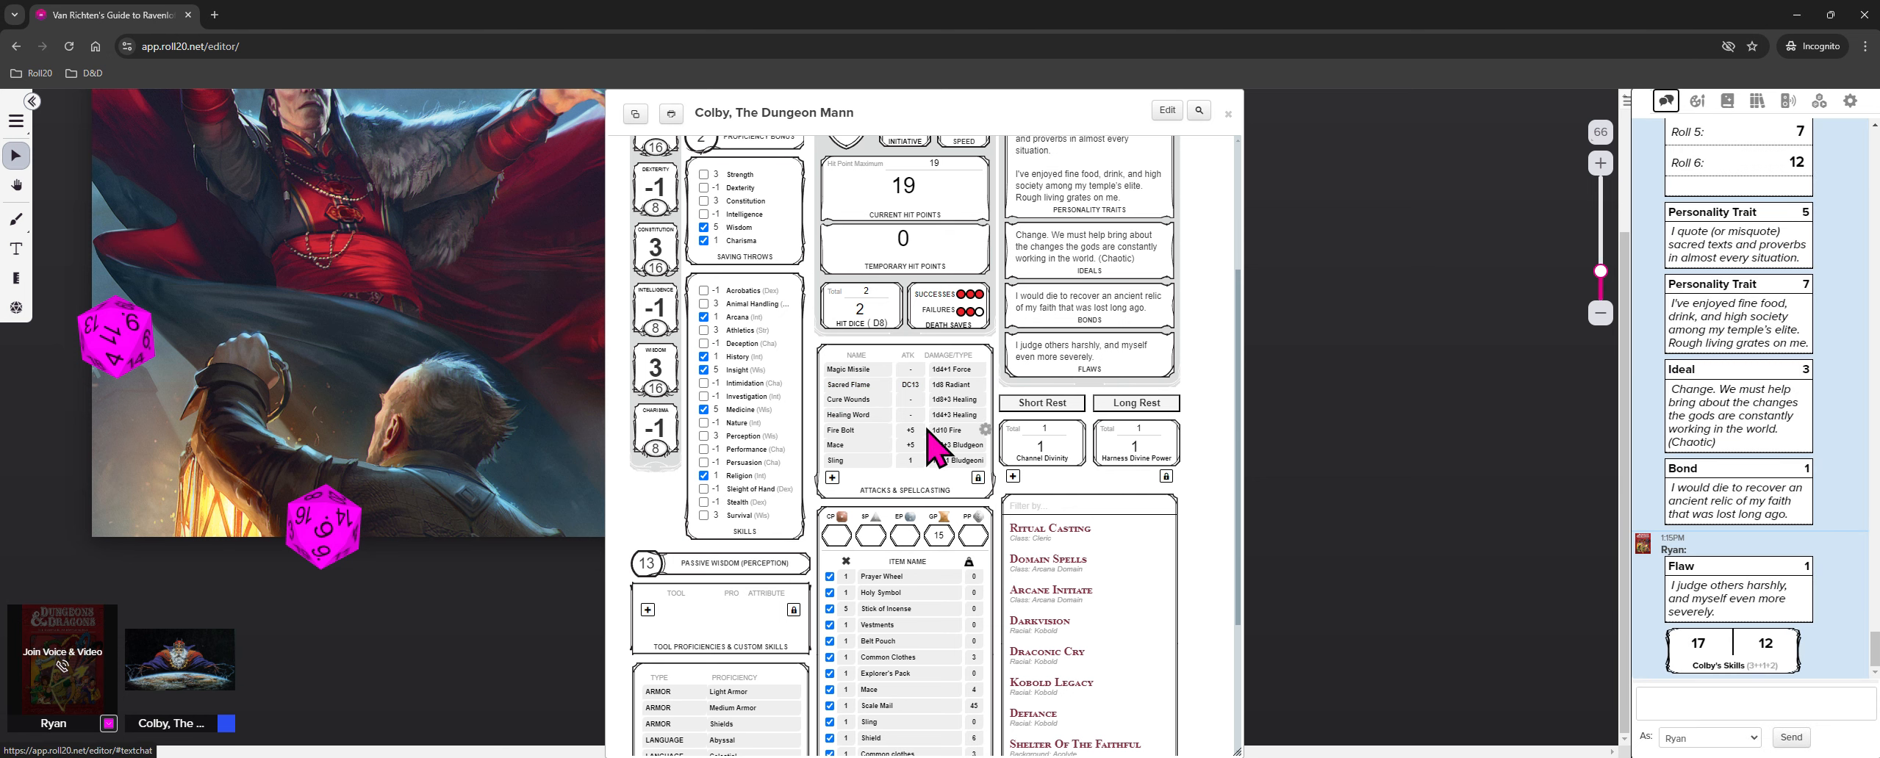
click(738, 332)
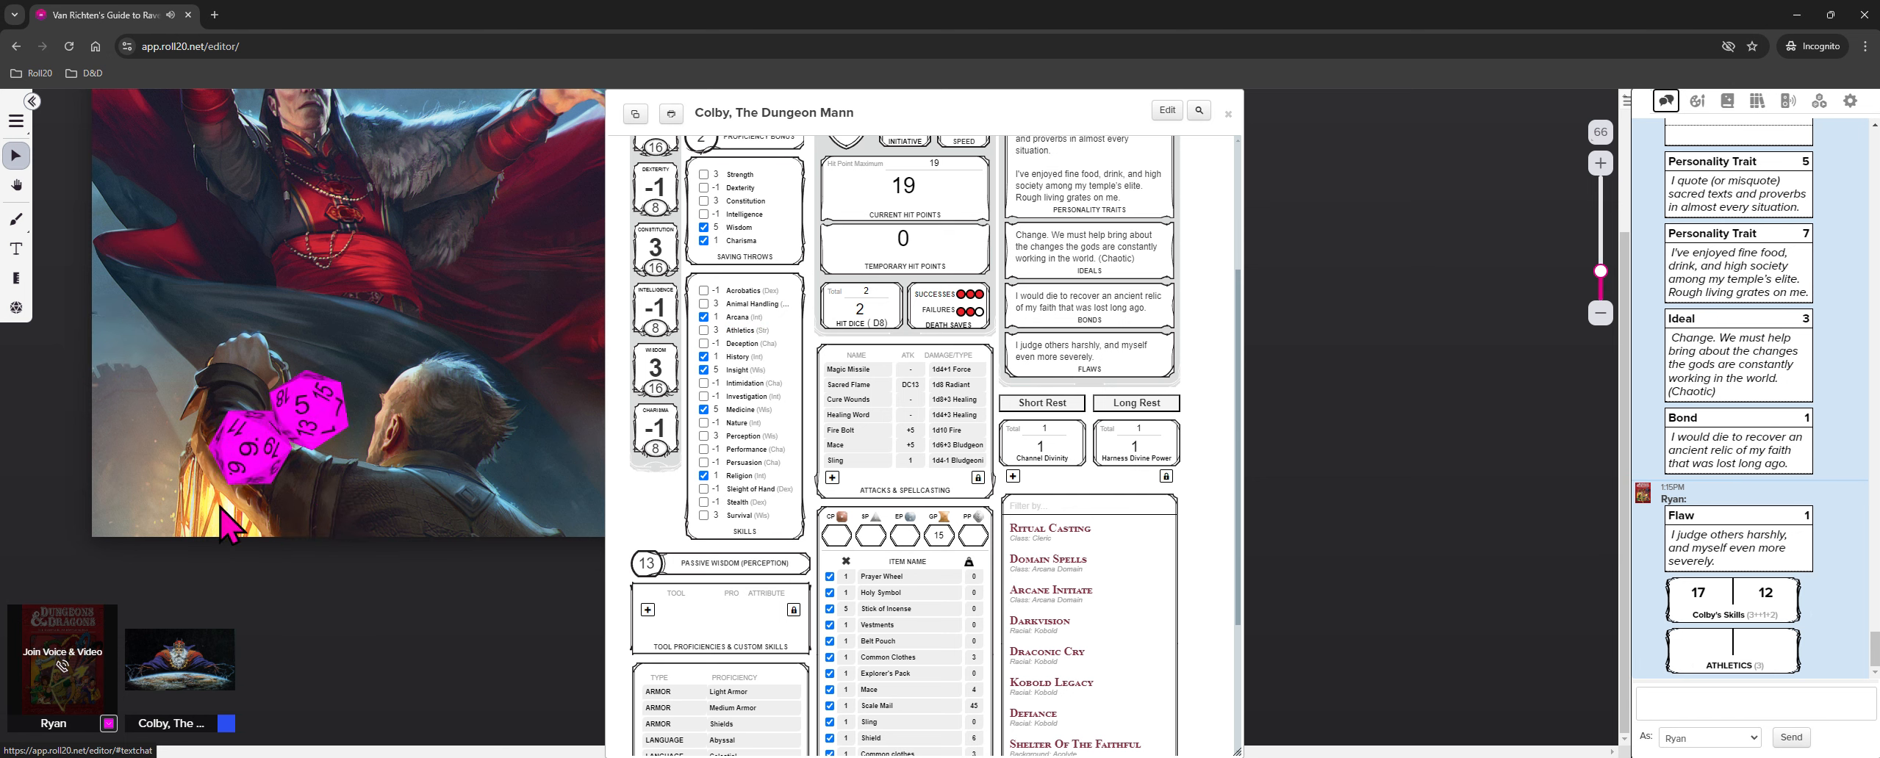
click(853, 370)
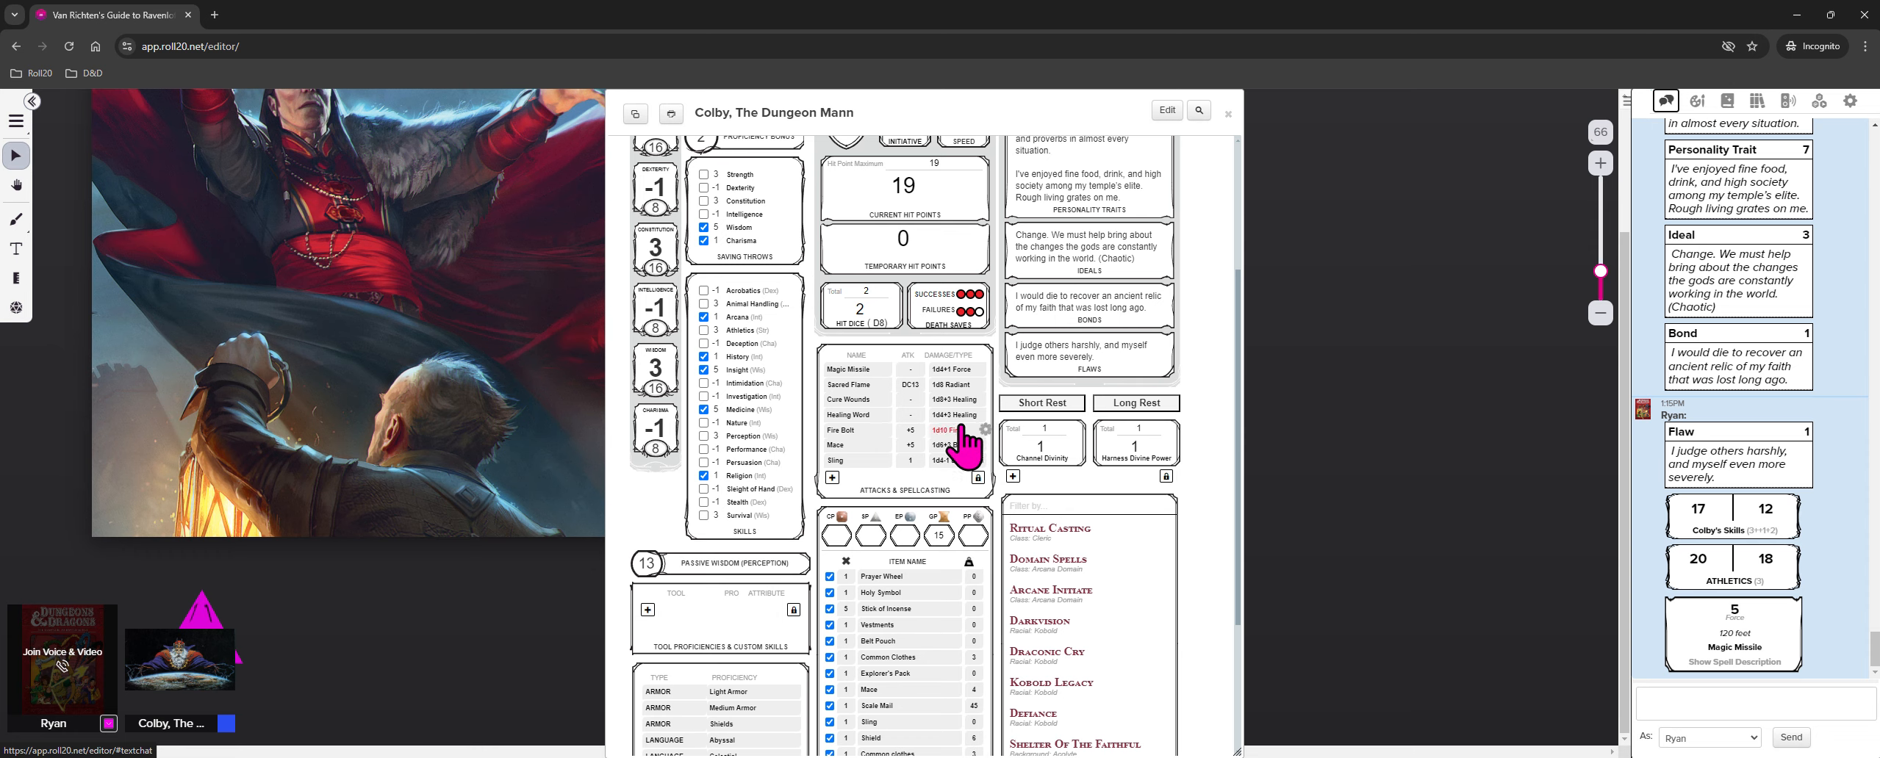
Search the compendium for "Currency" and read through the Settlements: Currency rules from the Dungeon Master's Guide
scroll(963, 441, down, 3)
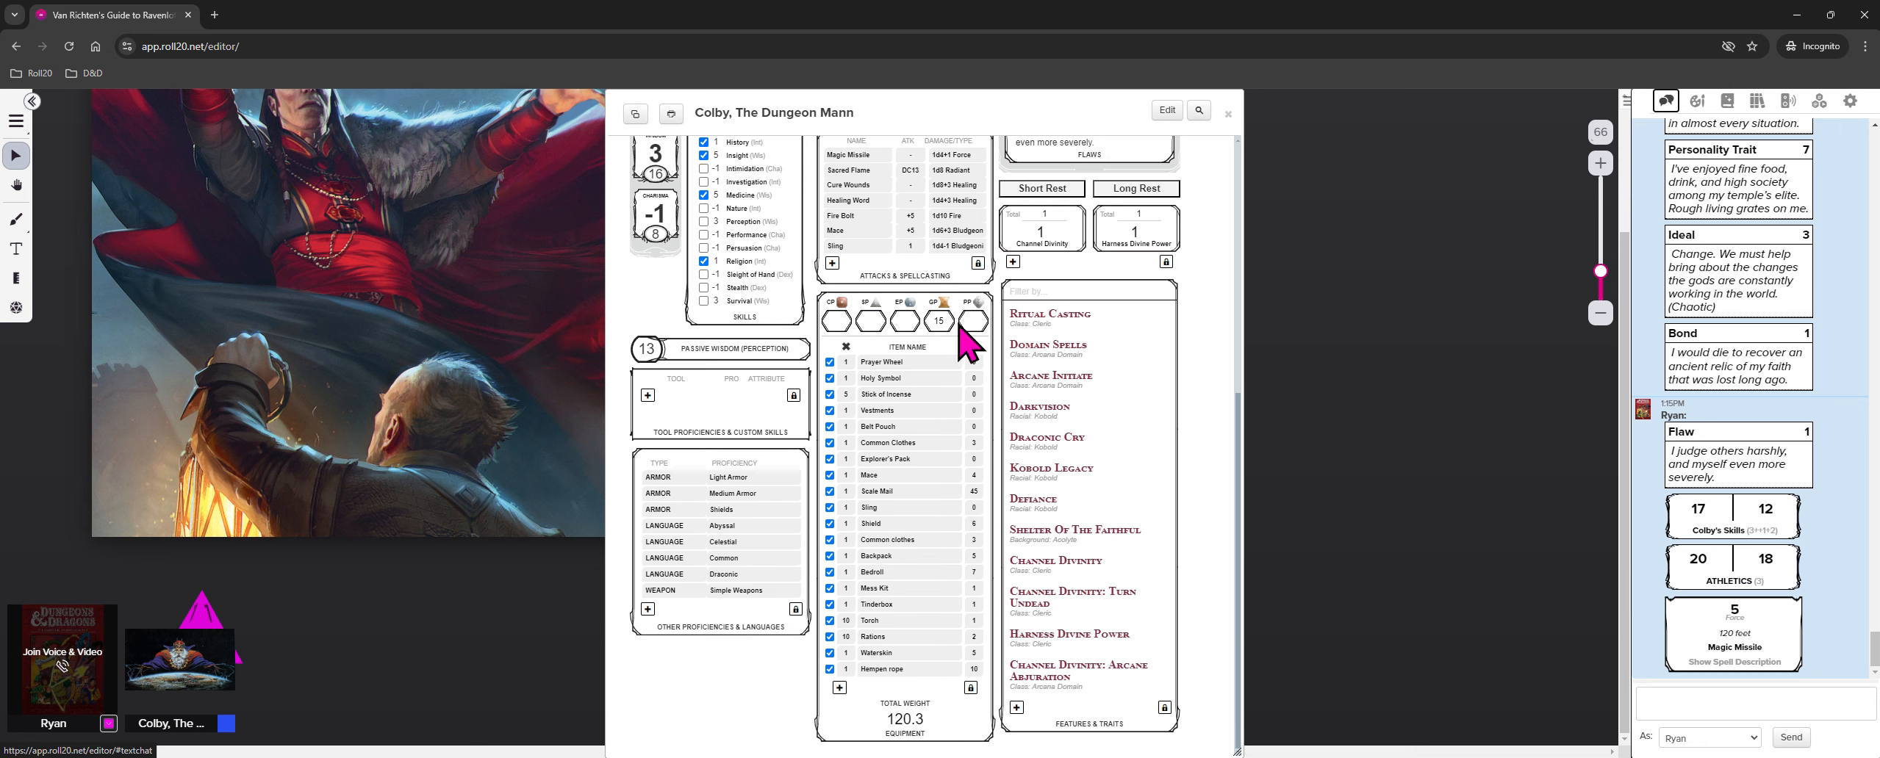
click(1758, 103)
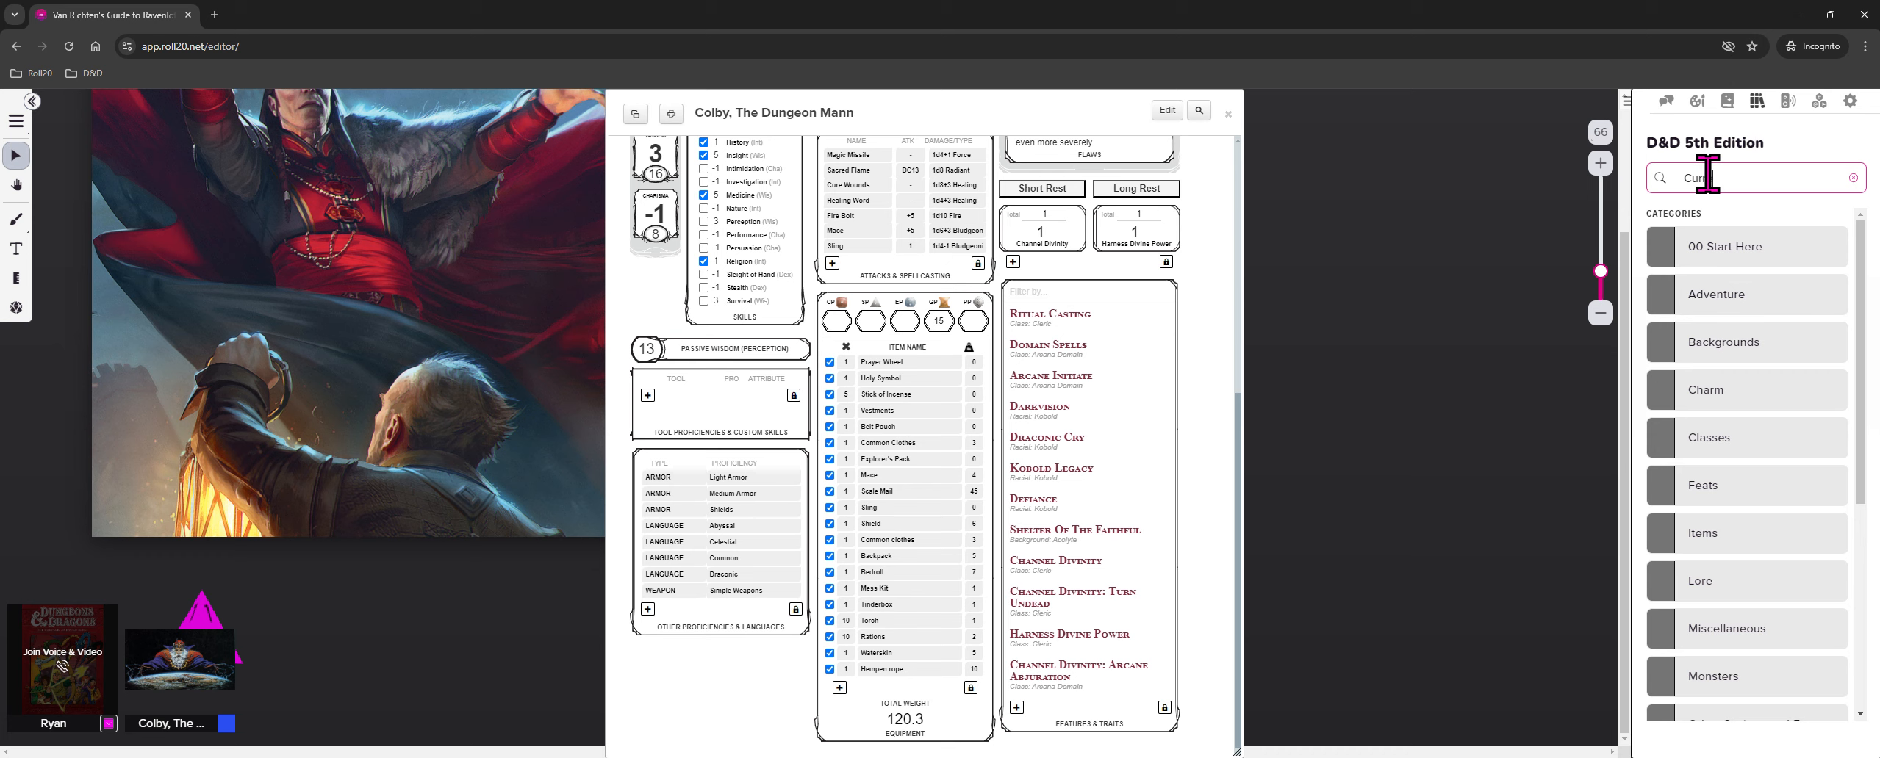
key(Return)
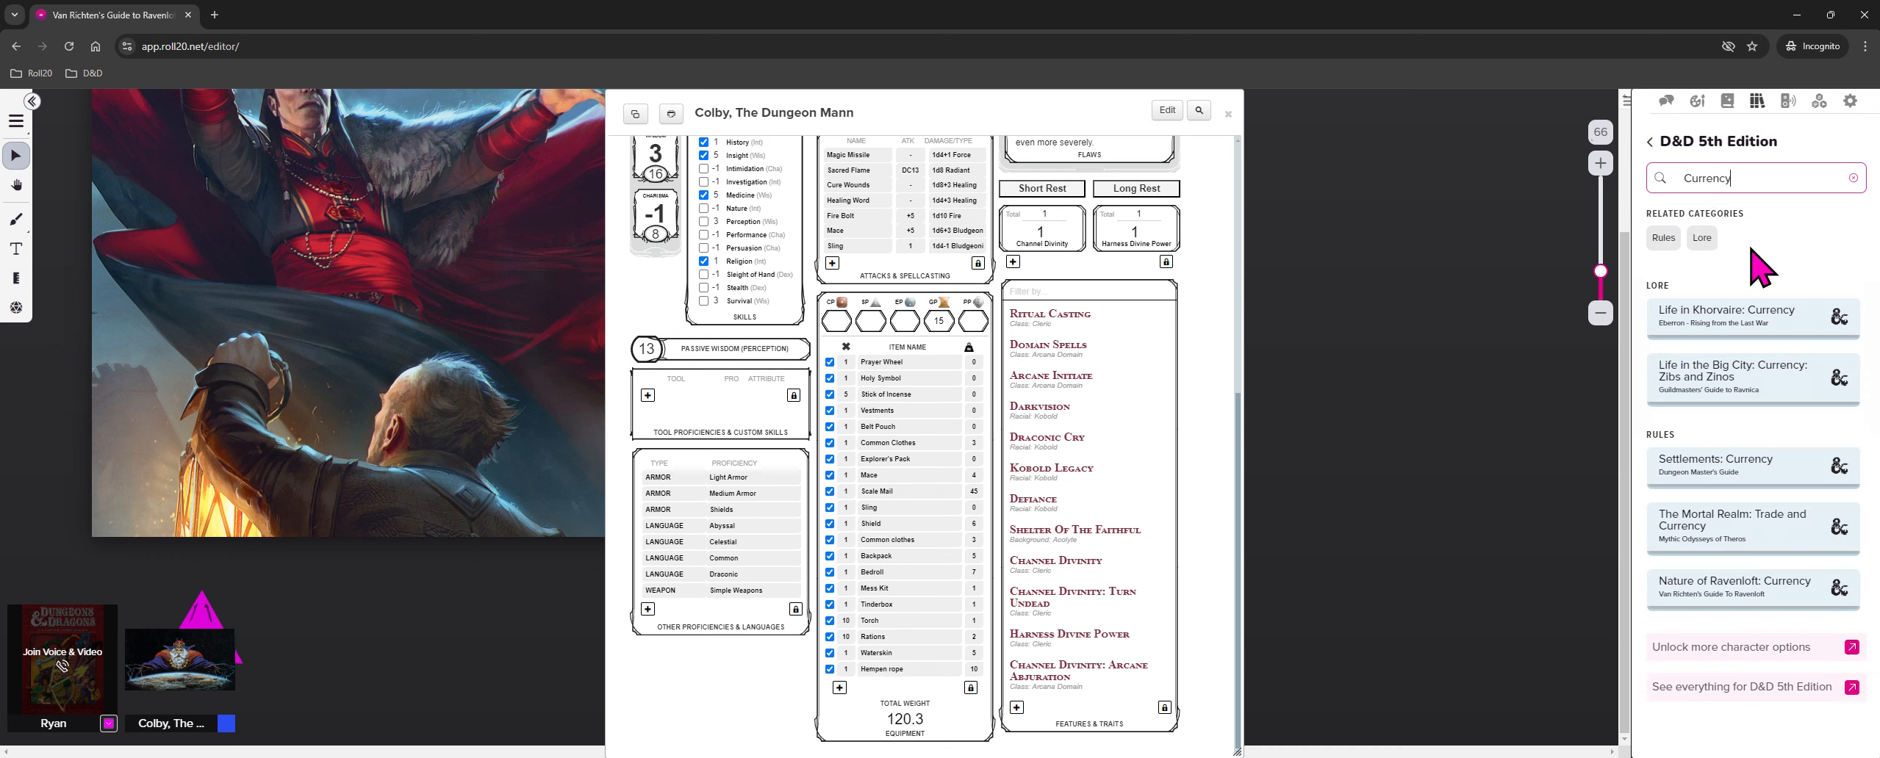
click(1745, 478)
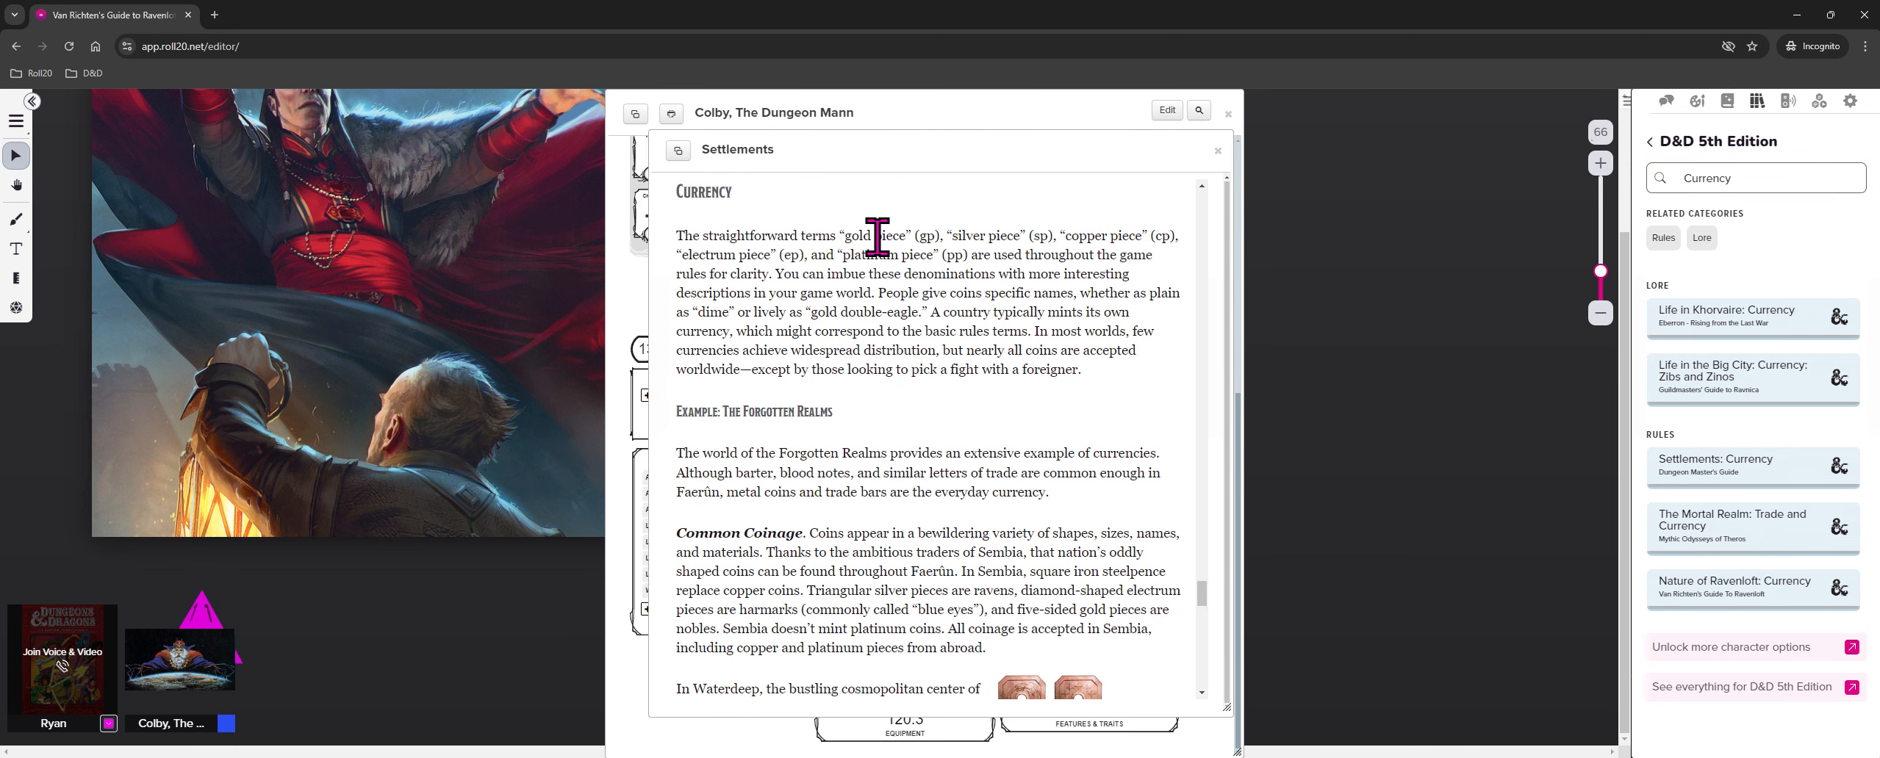
scroll(1020, 340, down, 7)
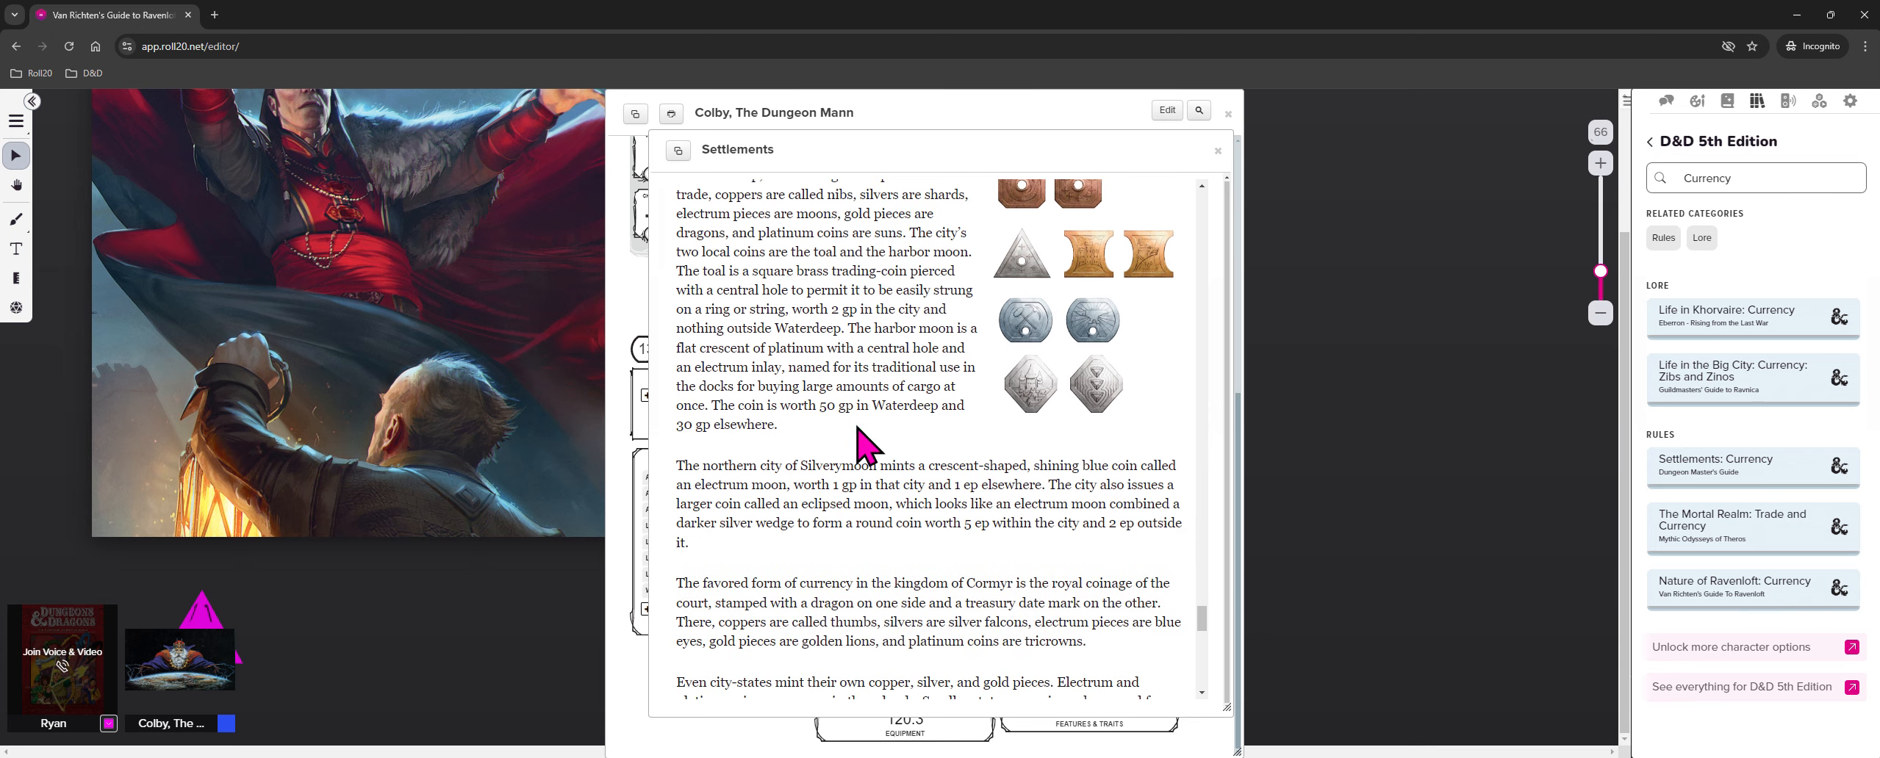
scroll(882, 514, down, 14)
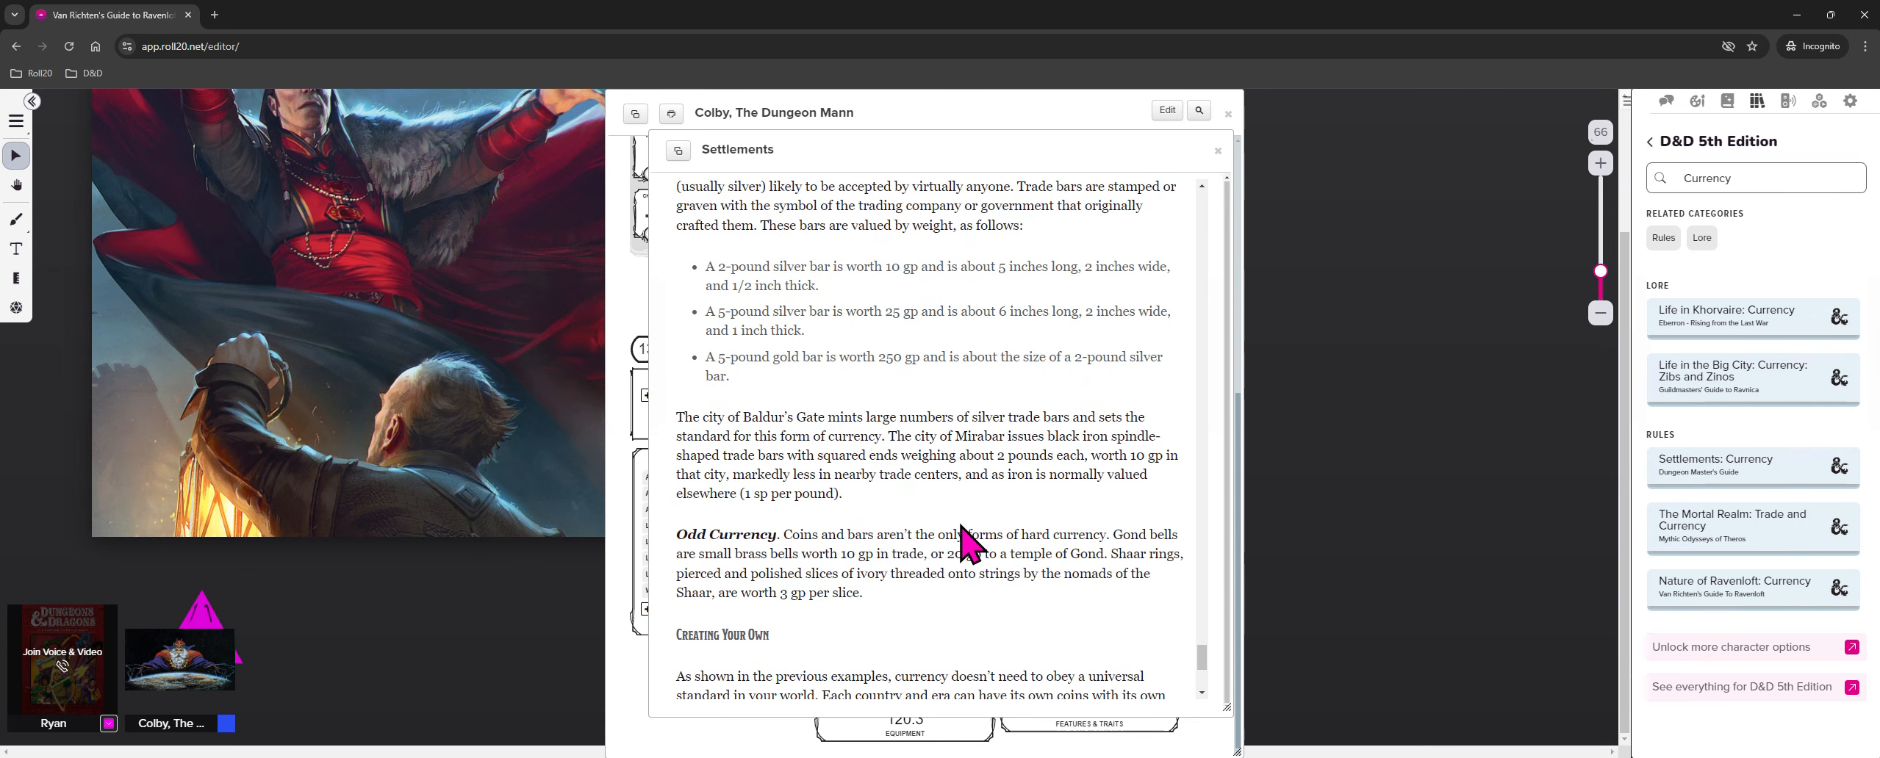
Finish reading the Settlements currency rules, collapse the article and move it off the character sheet onto the map
scroll(882, 345, down, 5)
scroll(961, 382, up, 6)
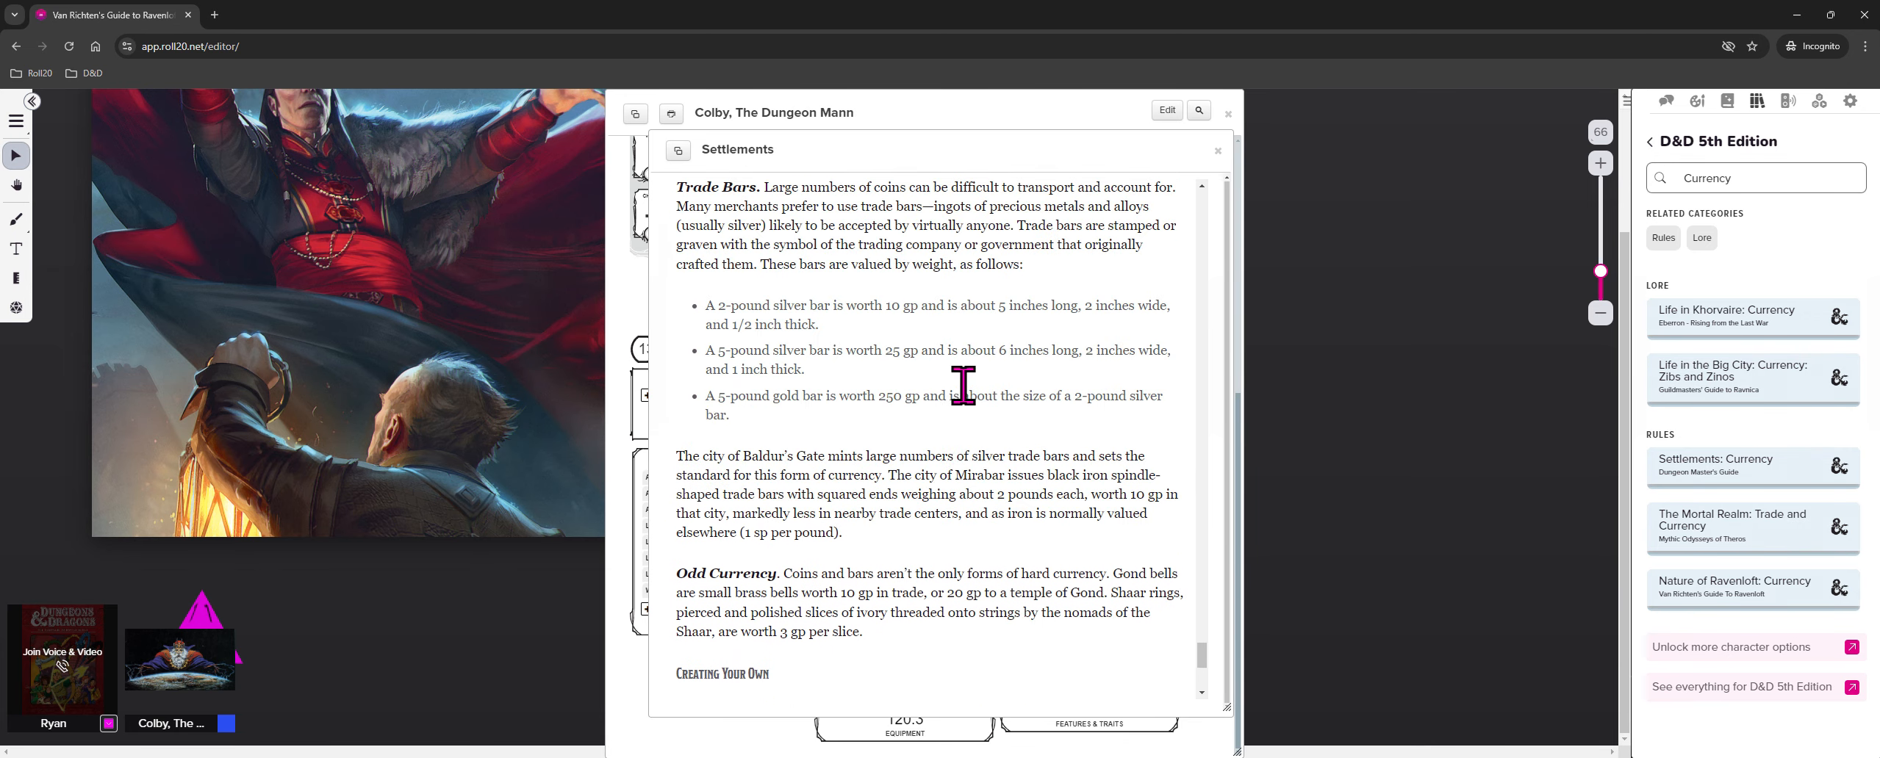
scroll(1103, 294, up, 1)
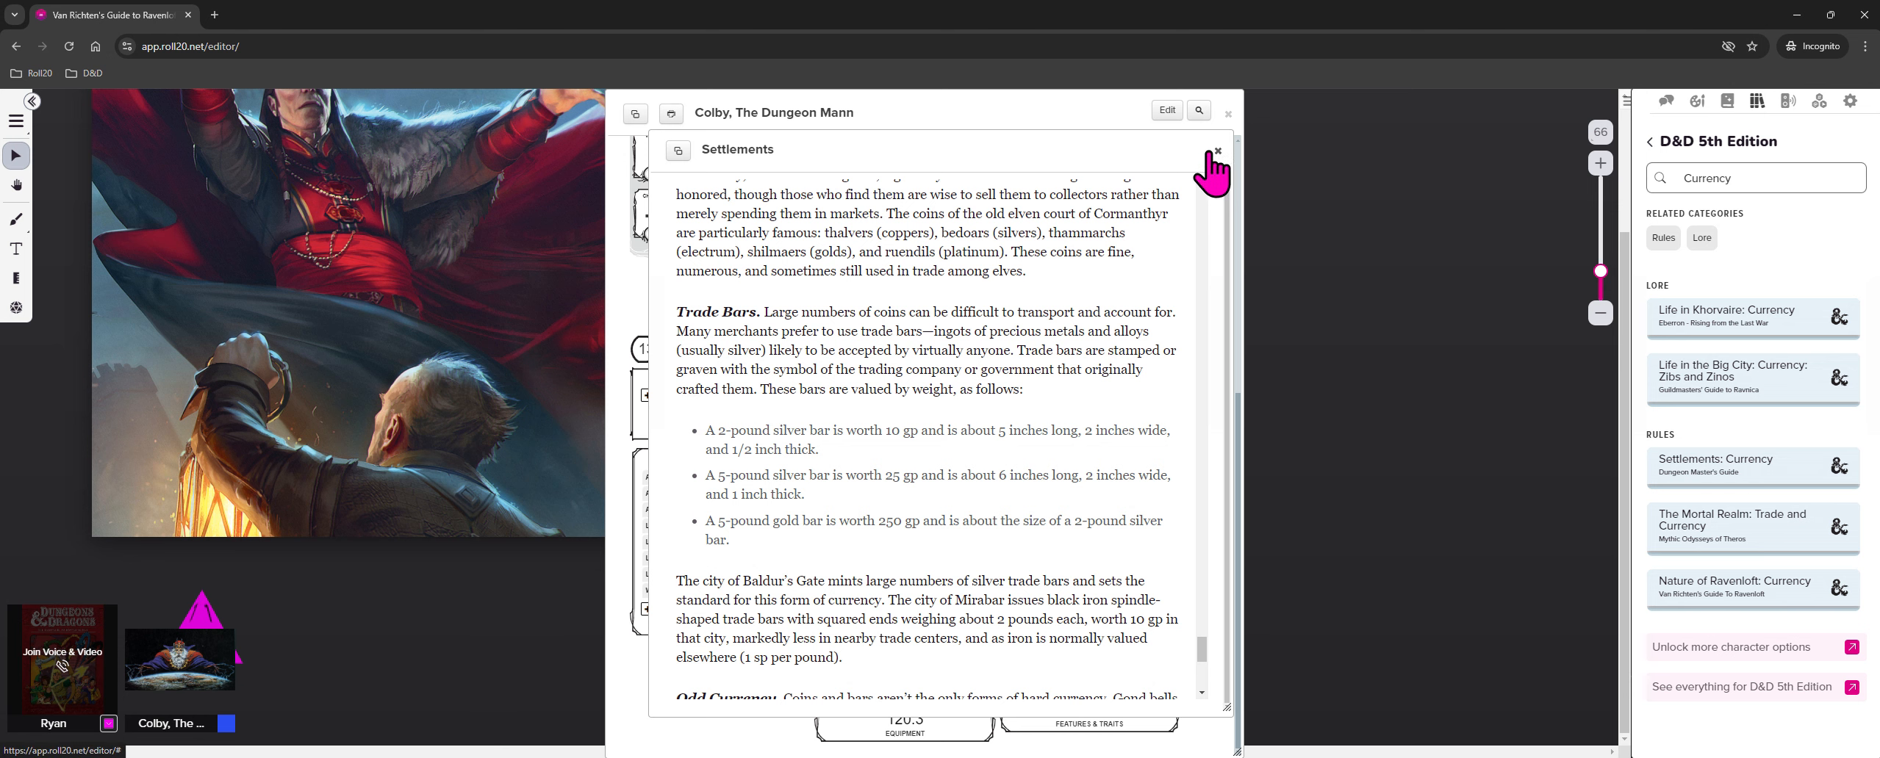
double_click(972, 160)
drag(716, 156, 128, 130)
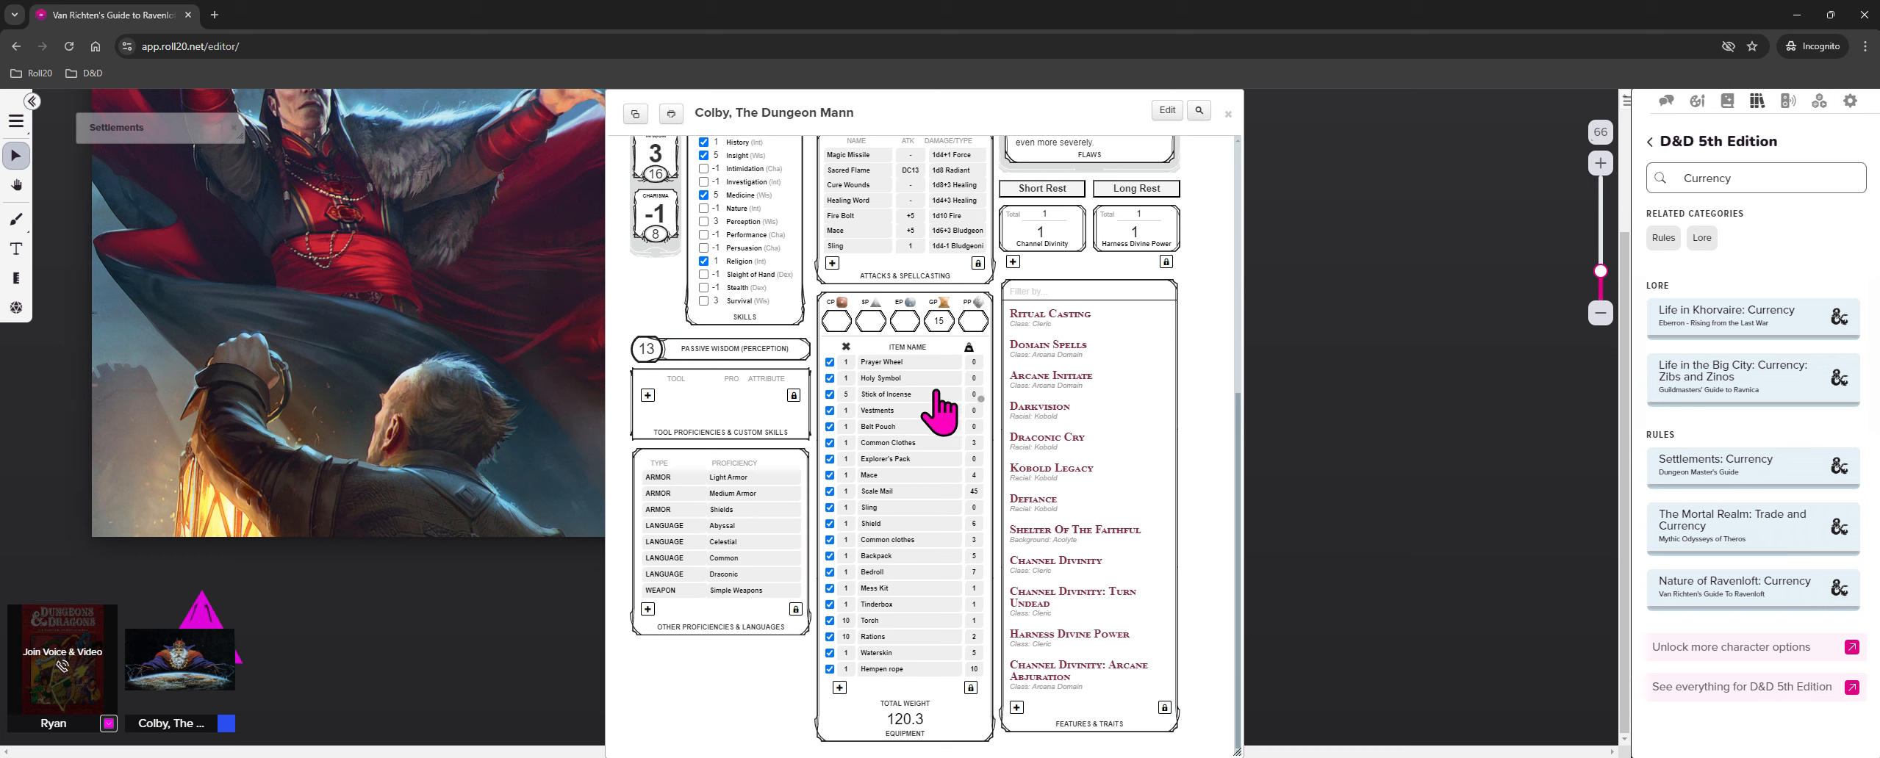
Review the currency and equipment entries, including Stick of Incense, alongside the character's Armor Class
click(884, 378)
click(912, 396)
scroll(871, 543, up, 3)
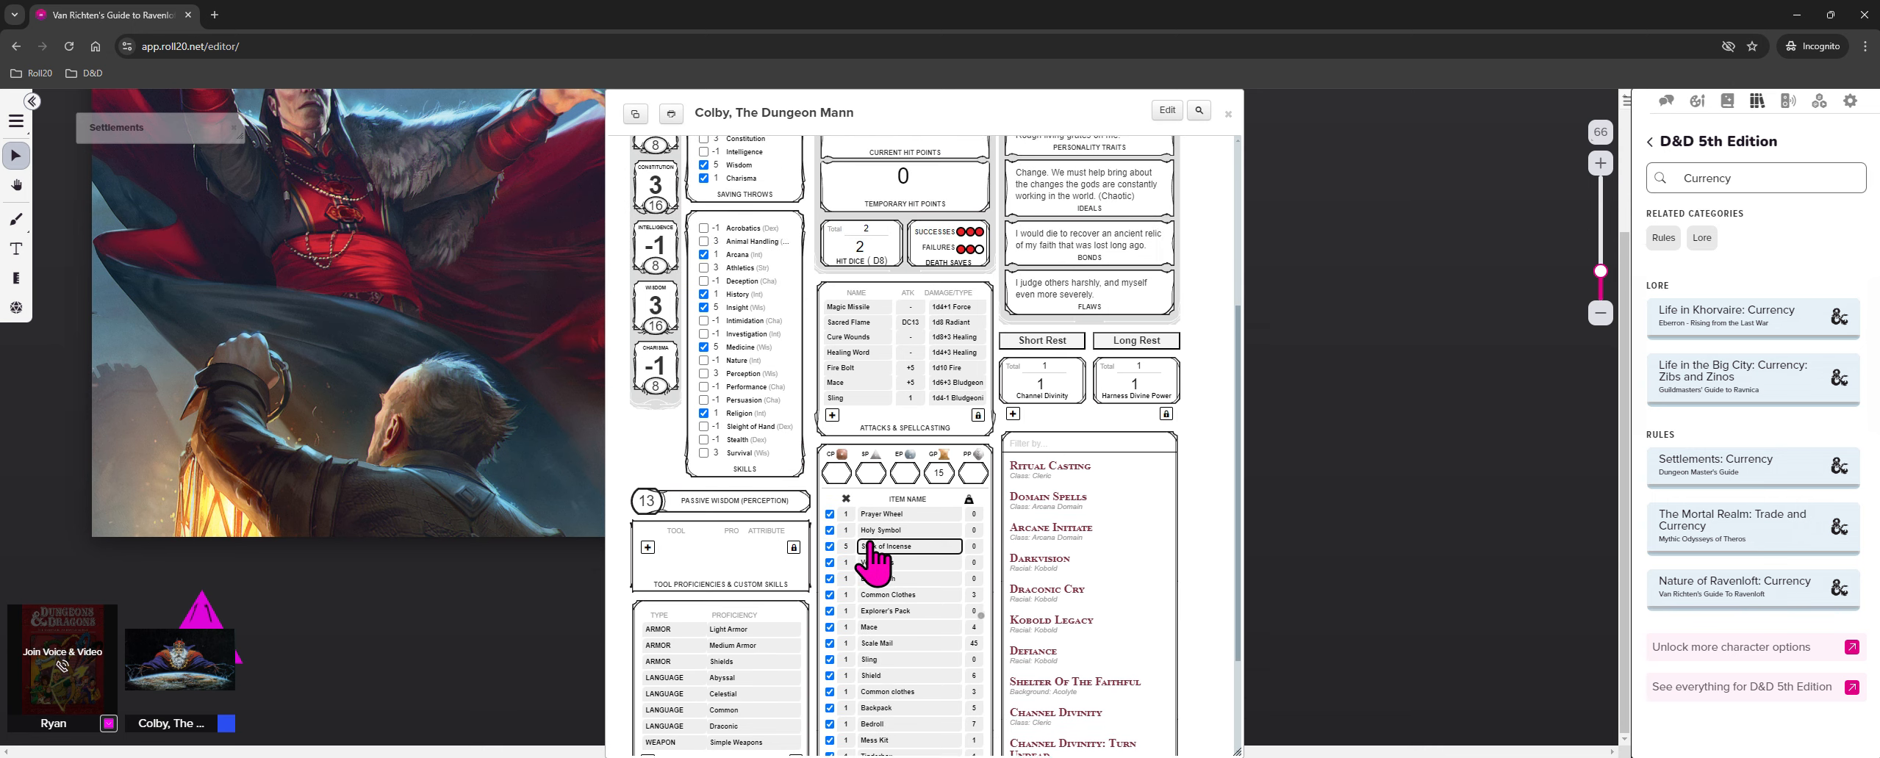
scroll(871, 540, up, 2)
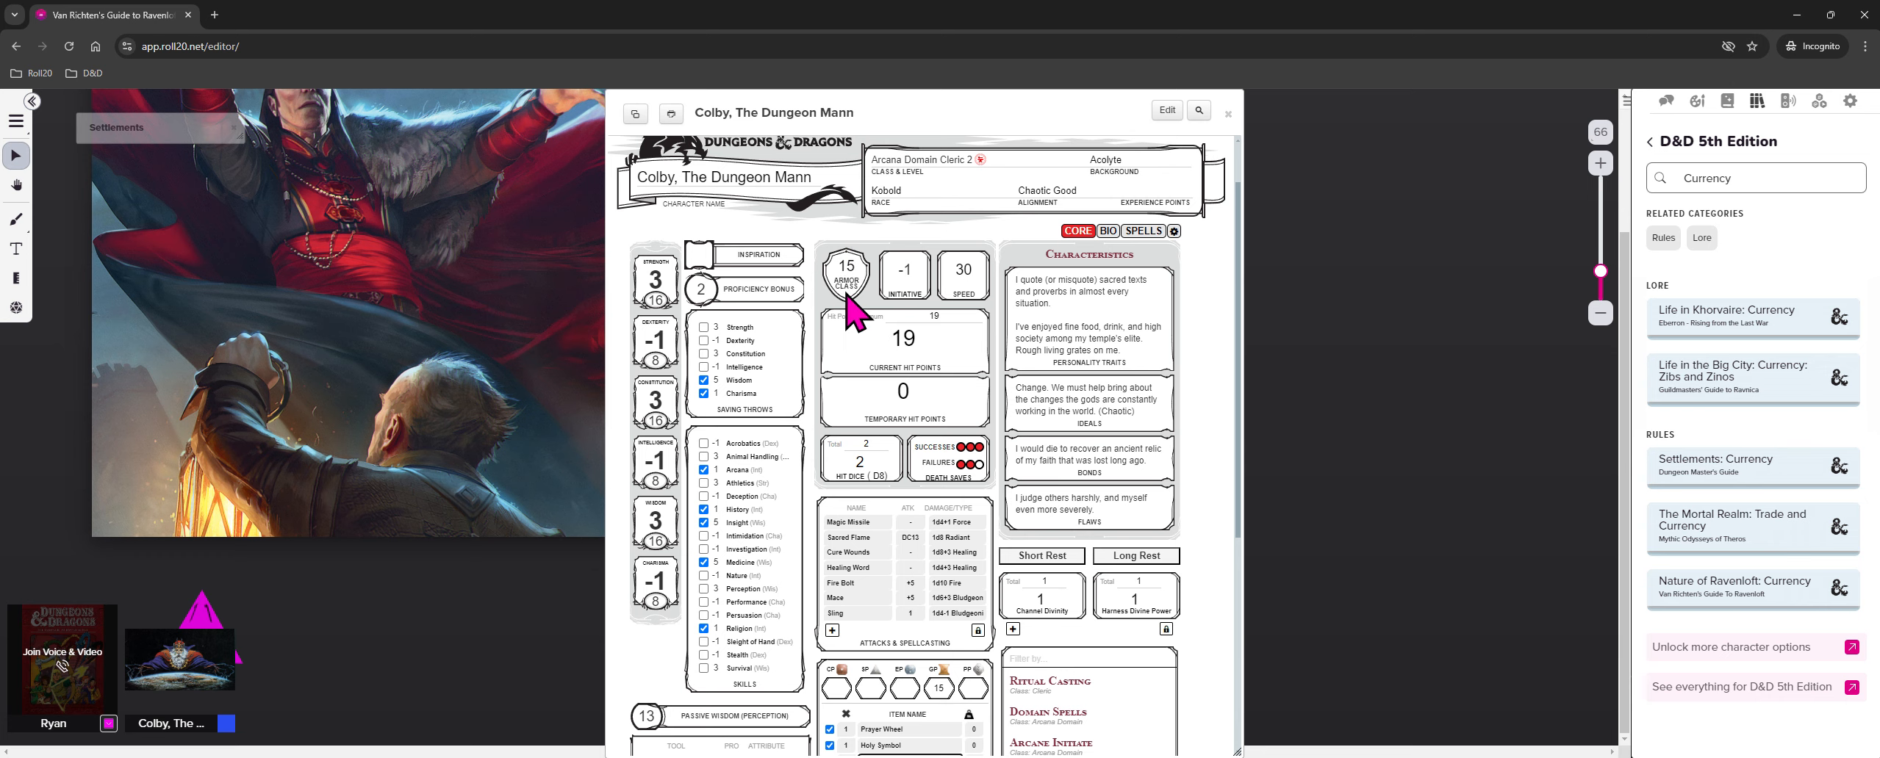
scroll(857, 287, down, 2)
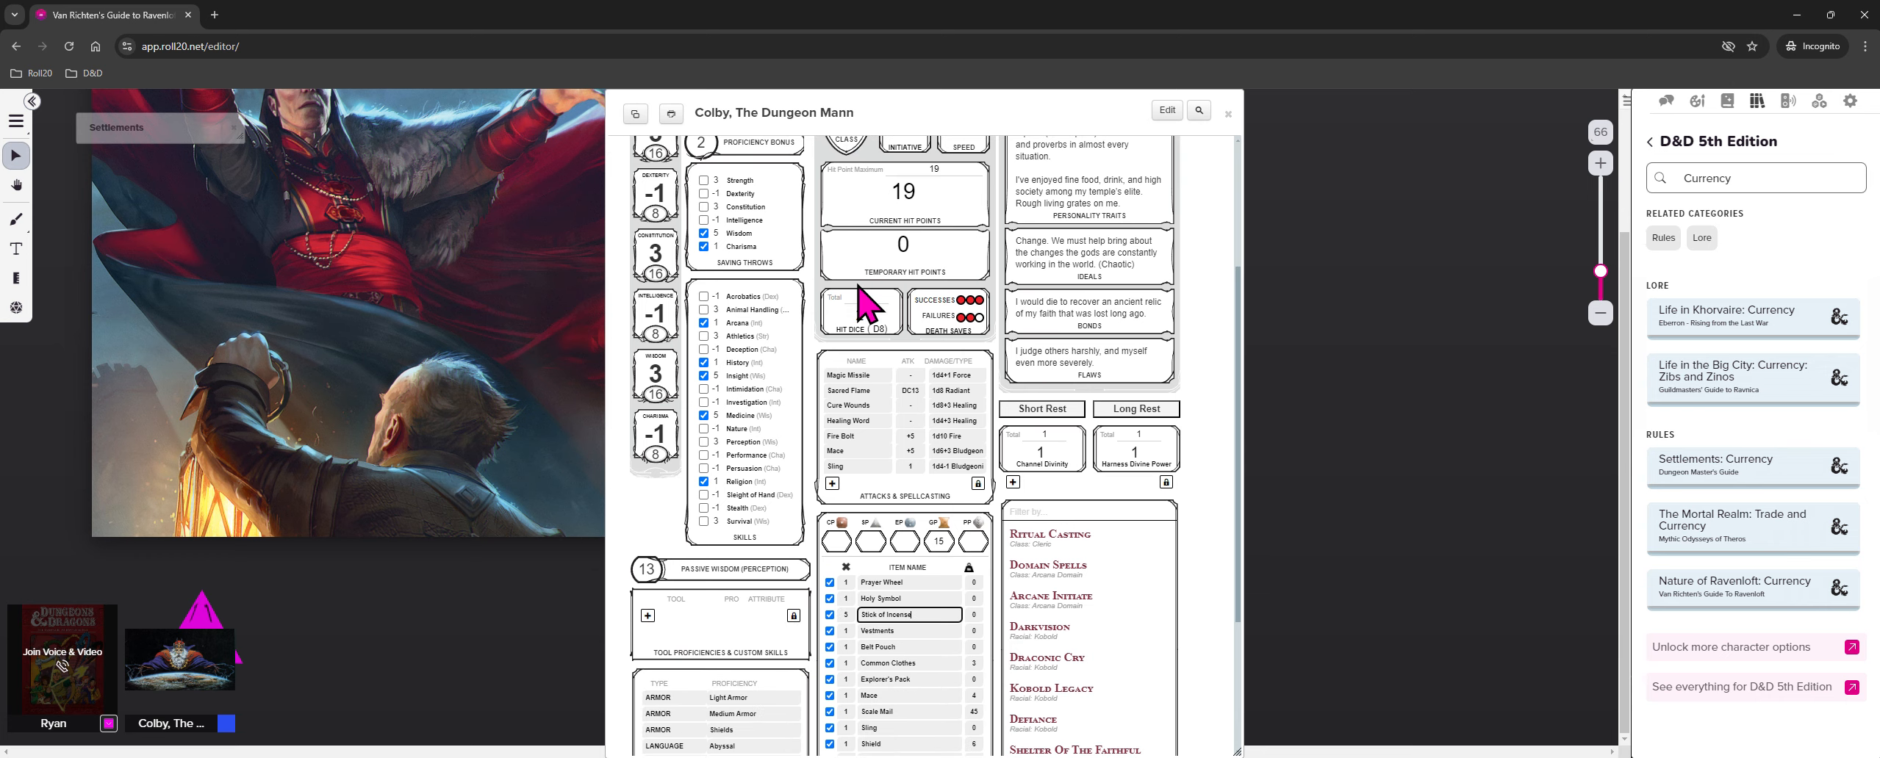
scroll(885, 673, down, 1)
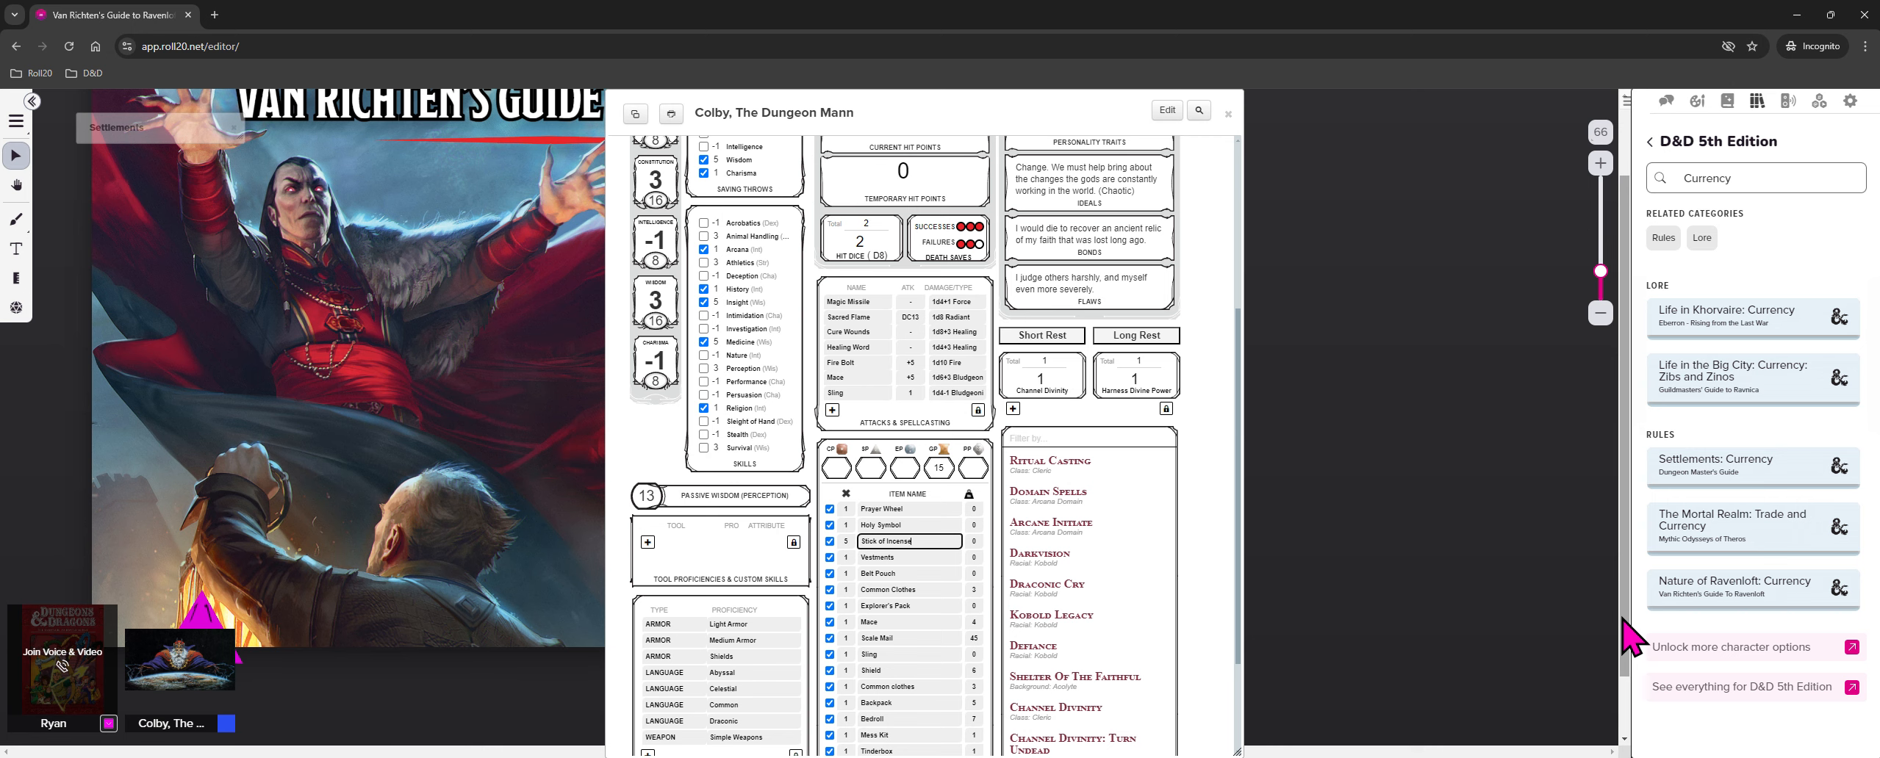
Unequip the Shield and Scale Mail to check their effect on Armor Class, and equip both again
scroll(940, 665, up, 1)
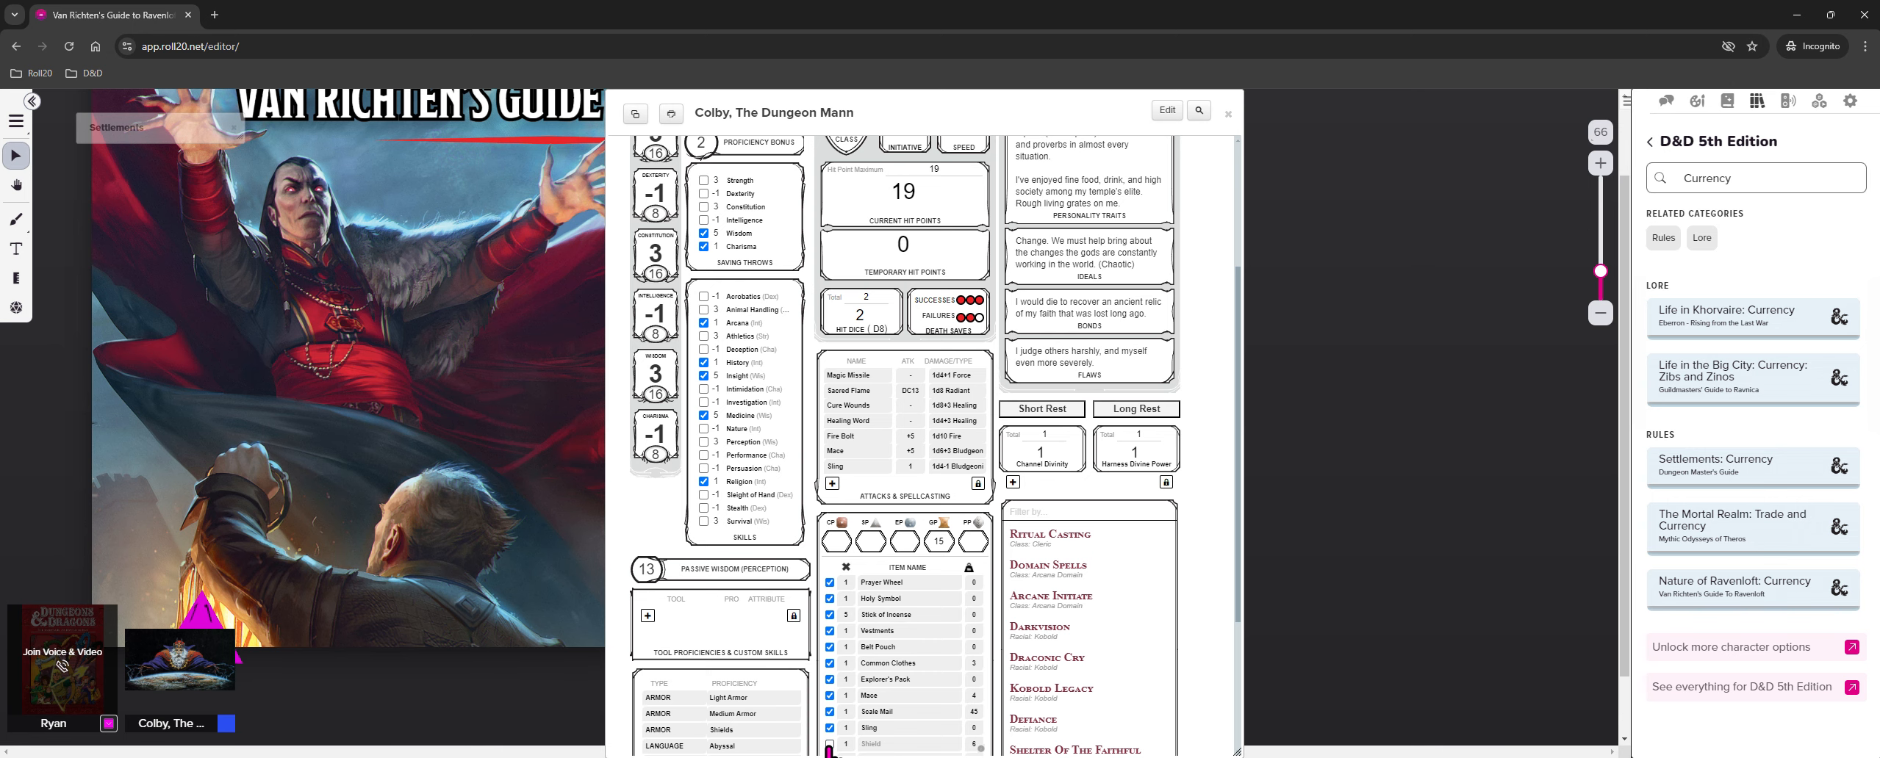
scroll(933, 418, up, 2)
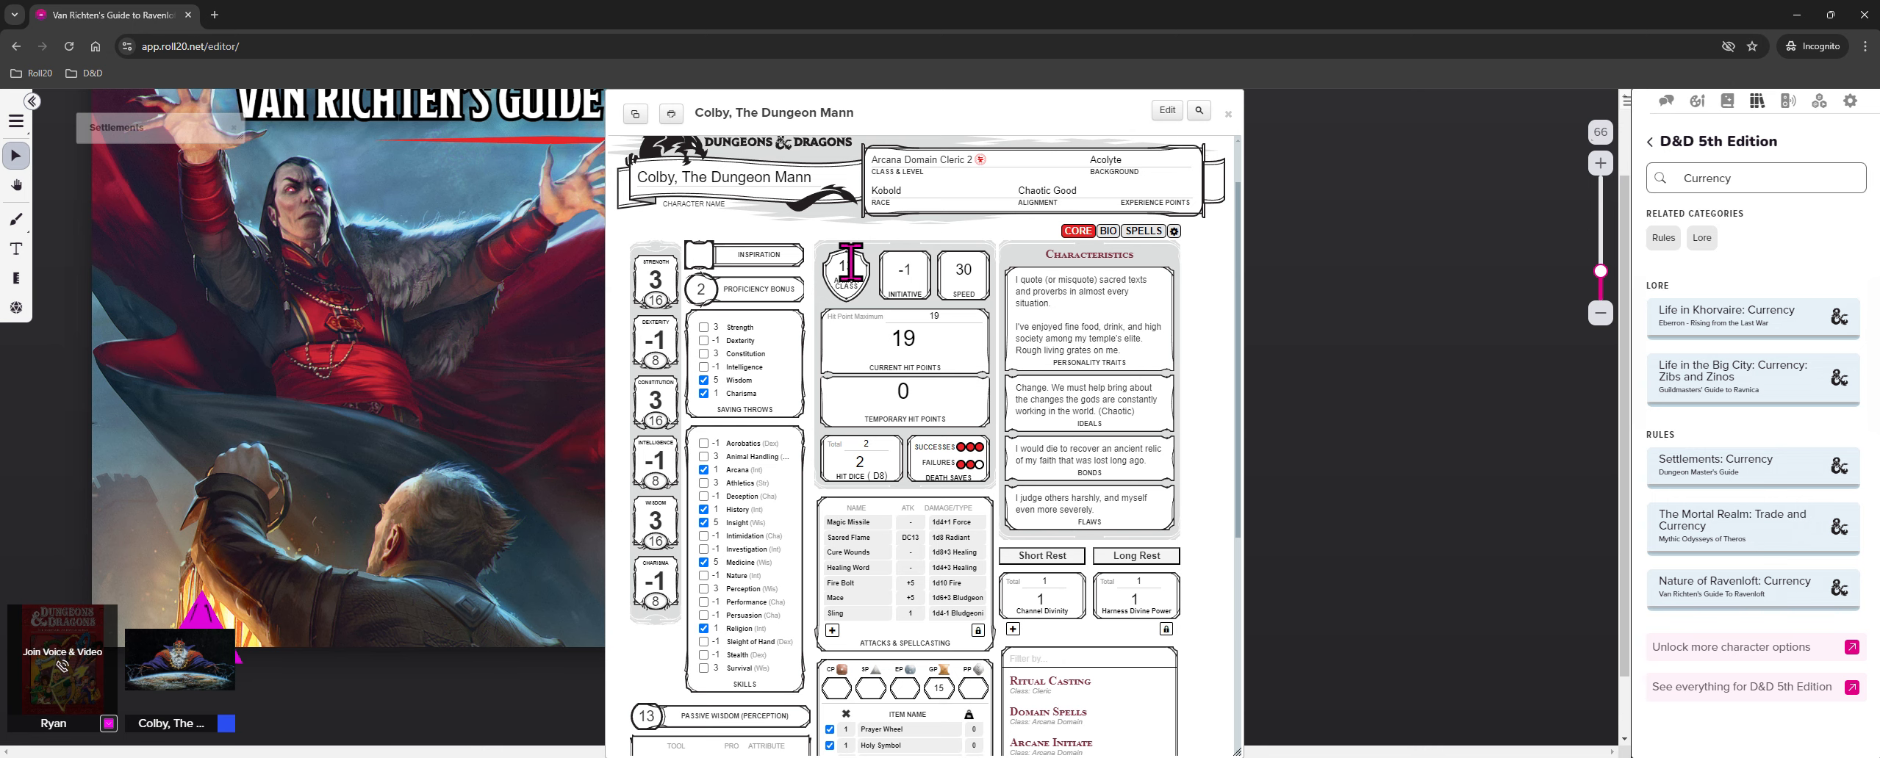
scroll(845, 507, down, 2)
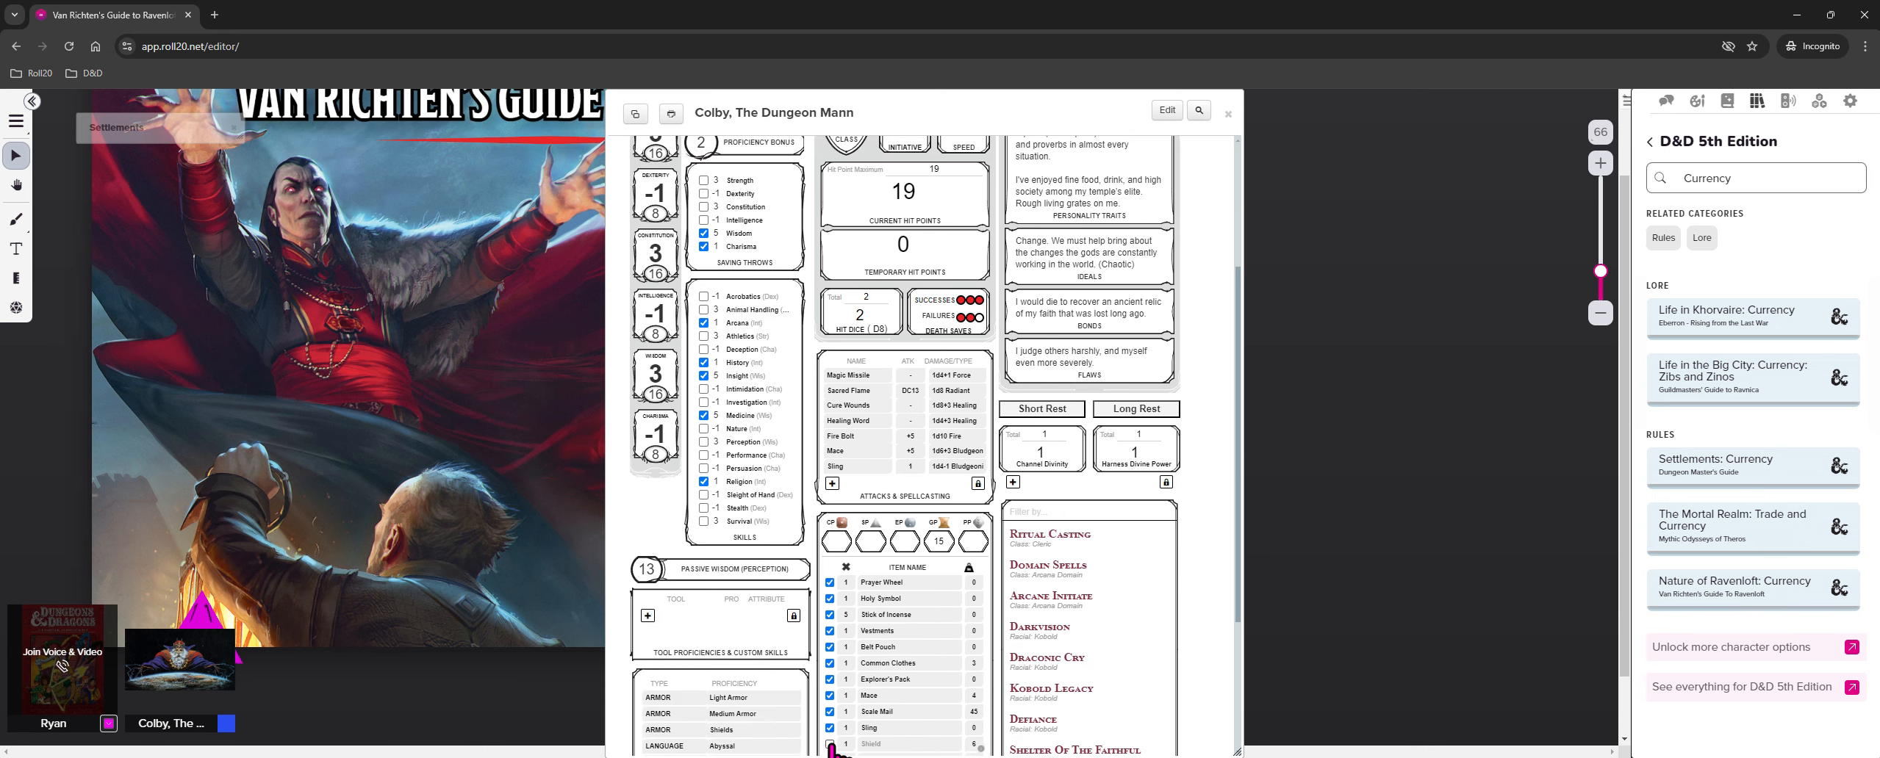
scroll(893, 632, down, 1)
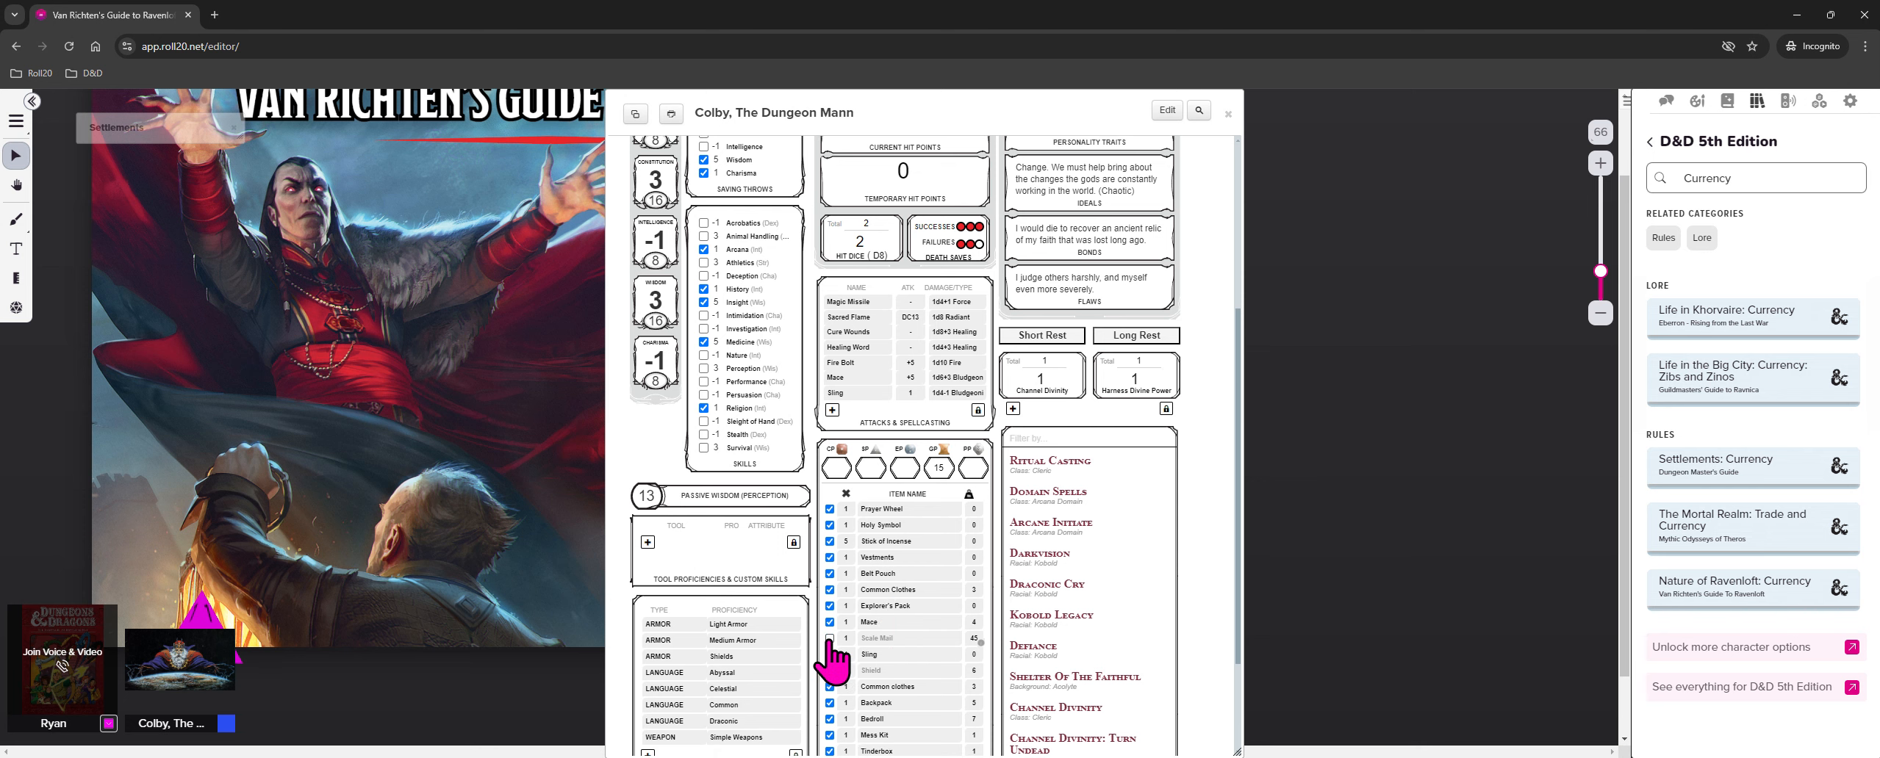
scroll(849, 679, up, 4)
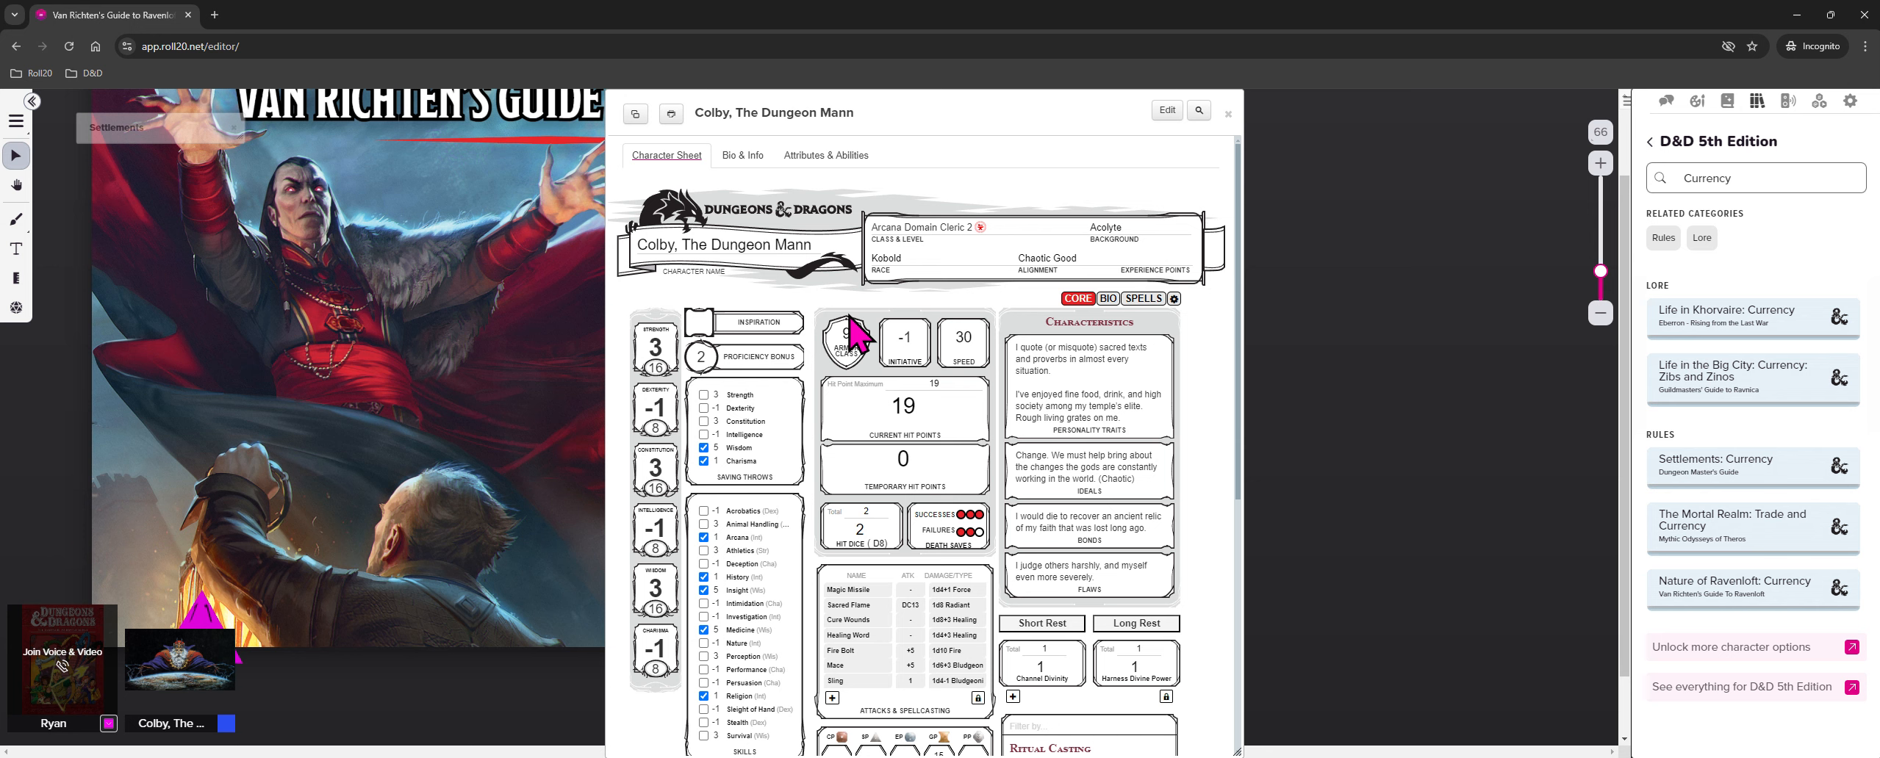
scroll(860, 713, down, 4)
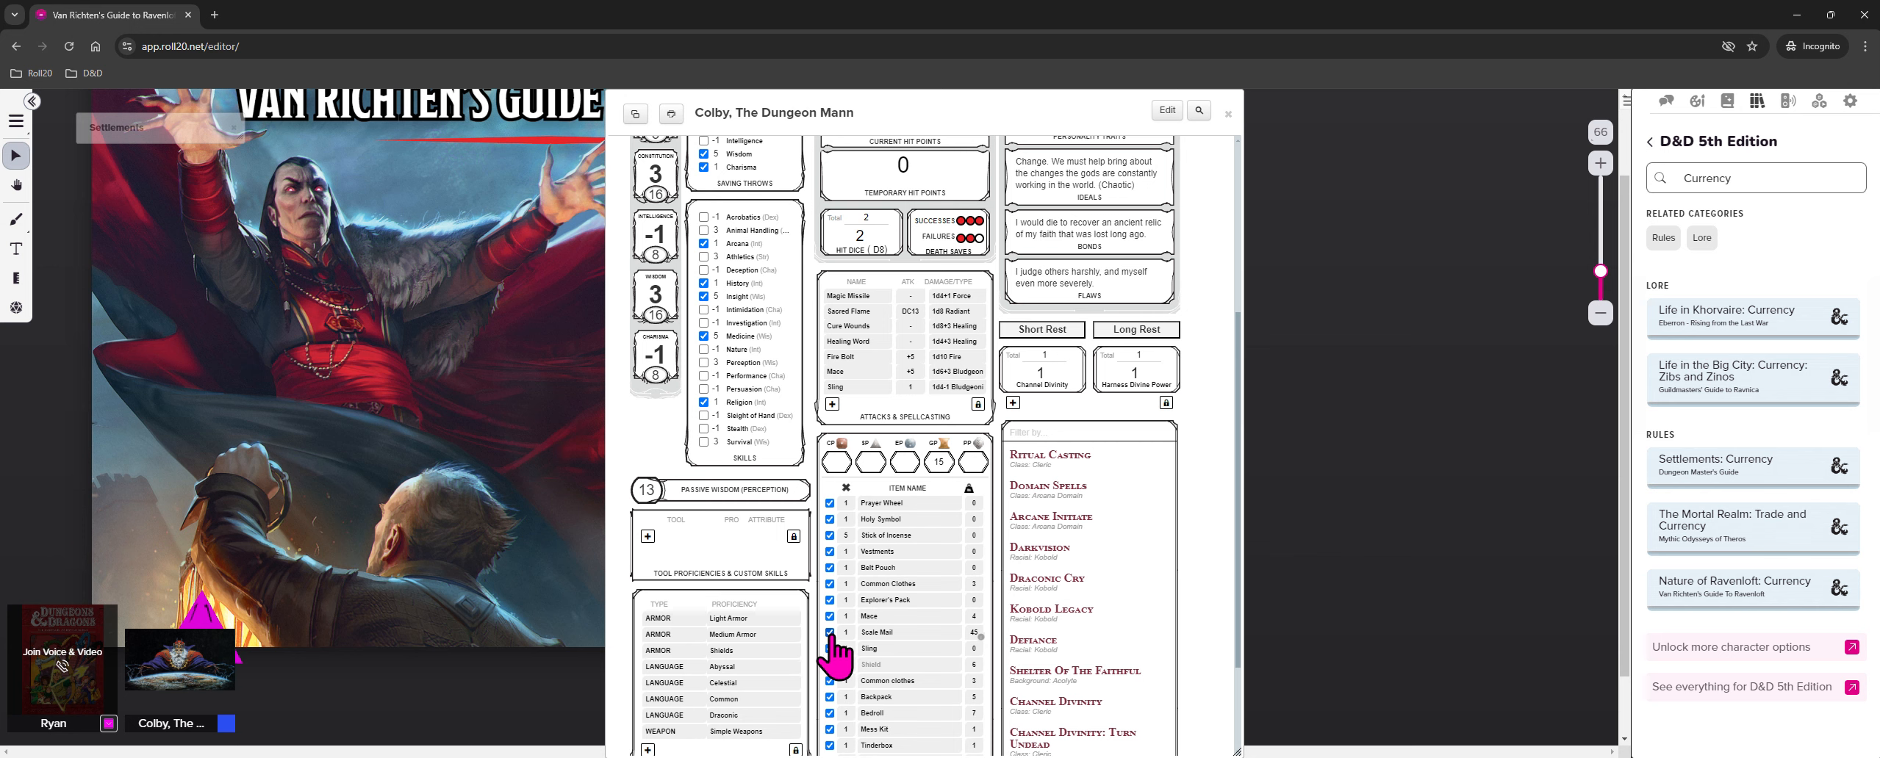
scroll(824, 647, up, 4)
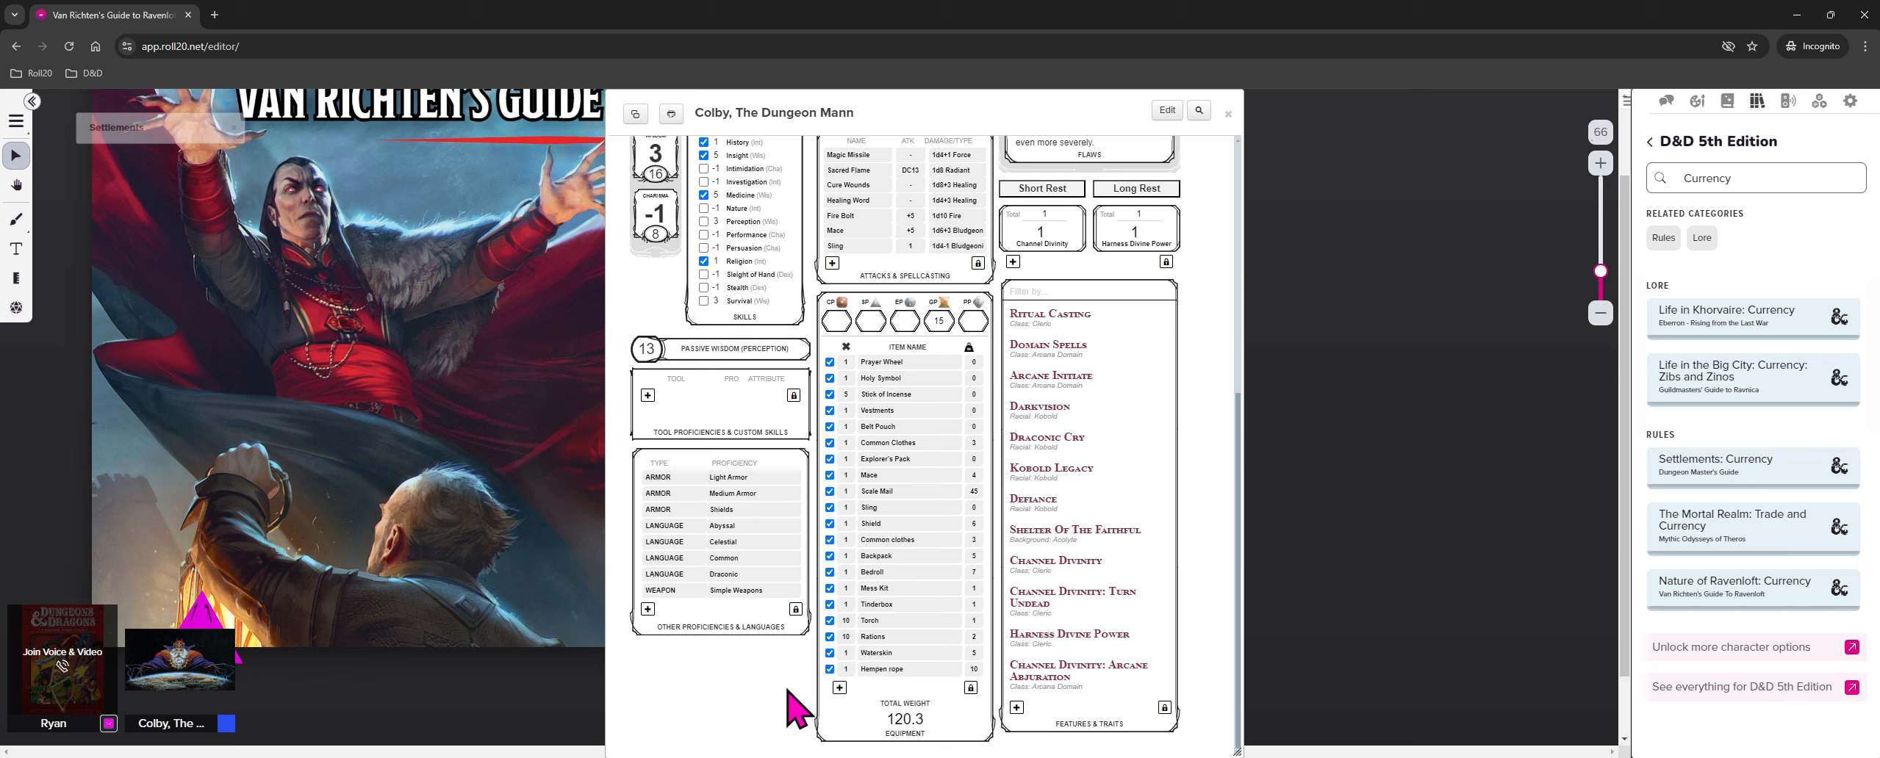
Switch the Hempen rope's equipped state off and on, and set the Rations quantity to 9
click(829, 670)
click(830, 669)
click(846, 638)
View and close the Prayer Wheel's item details, and unlock and relock the equipment list
click(977, 365)
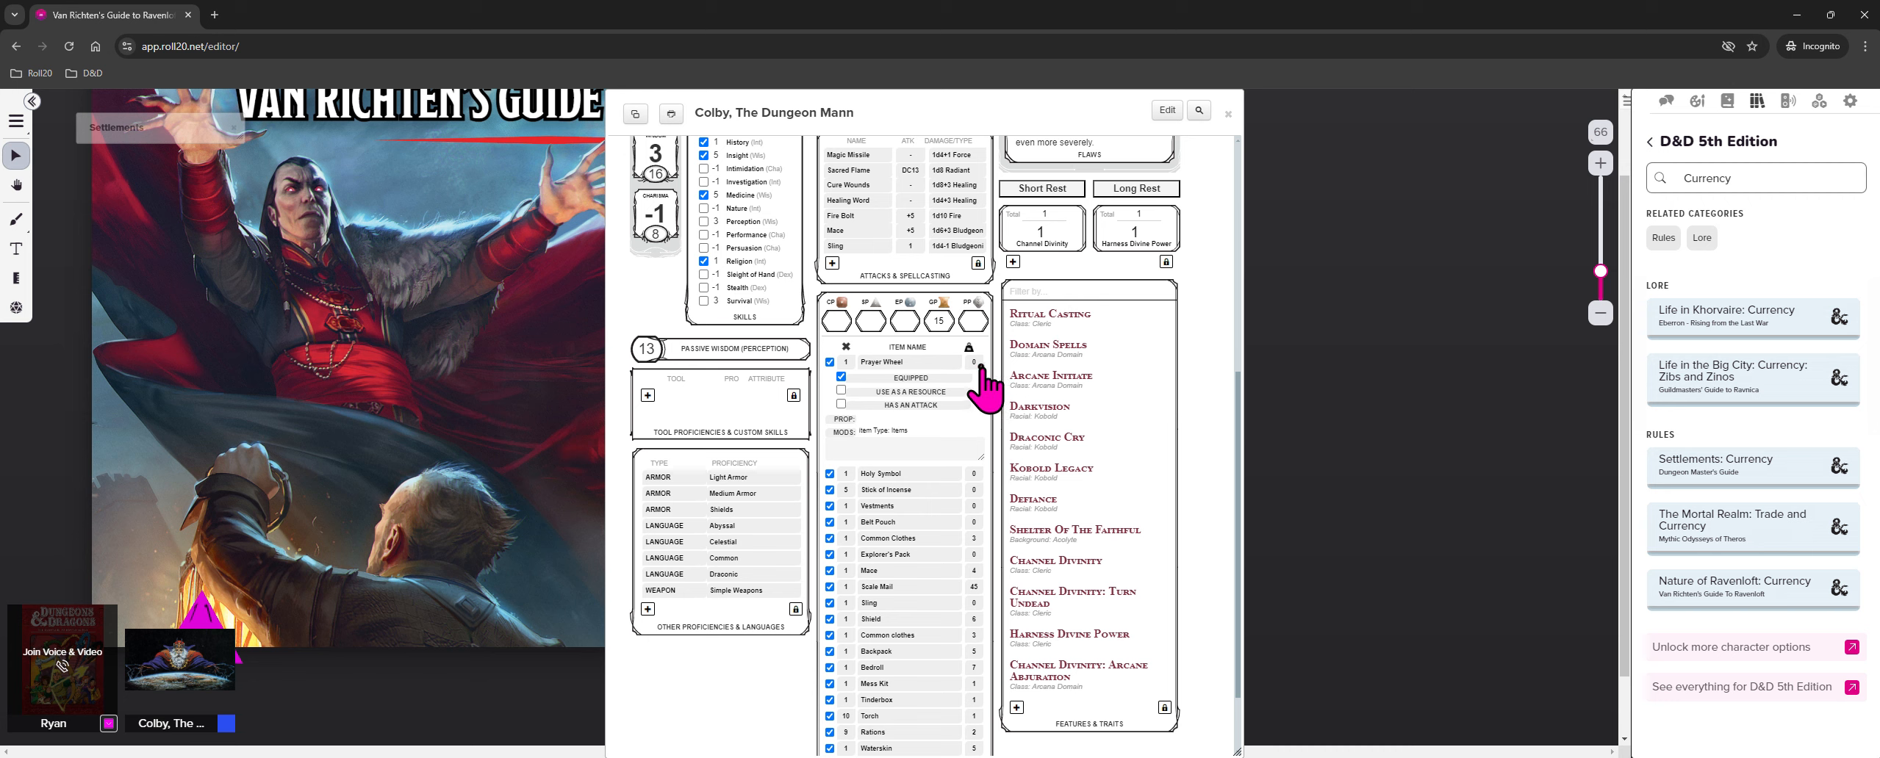
click(981, 365)
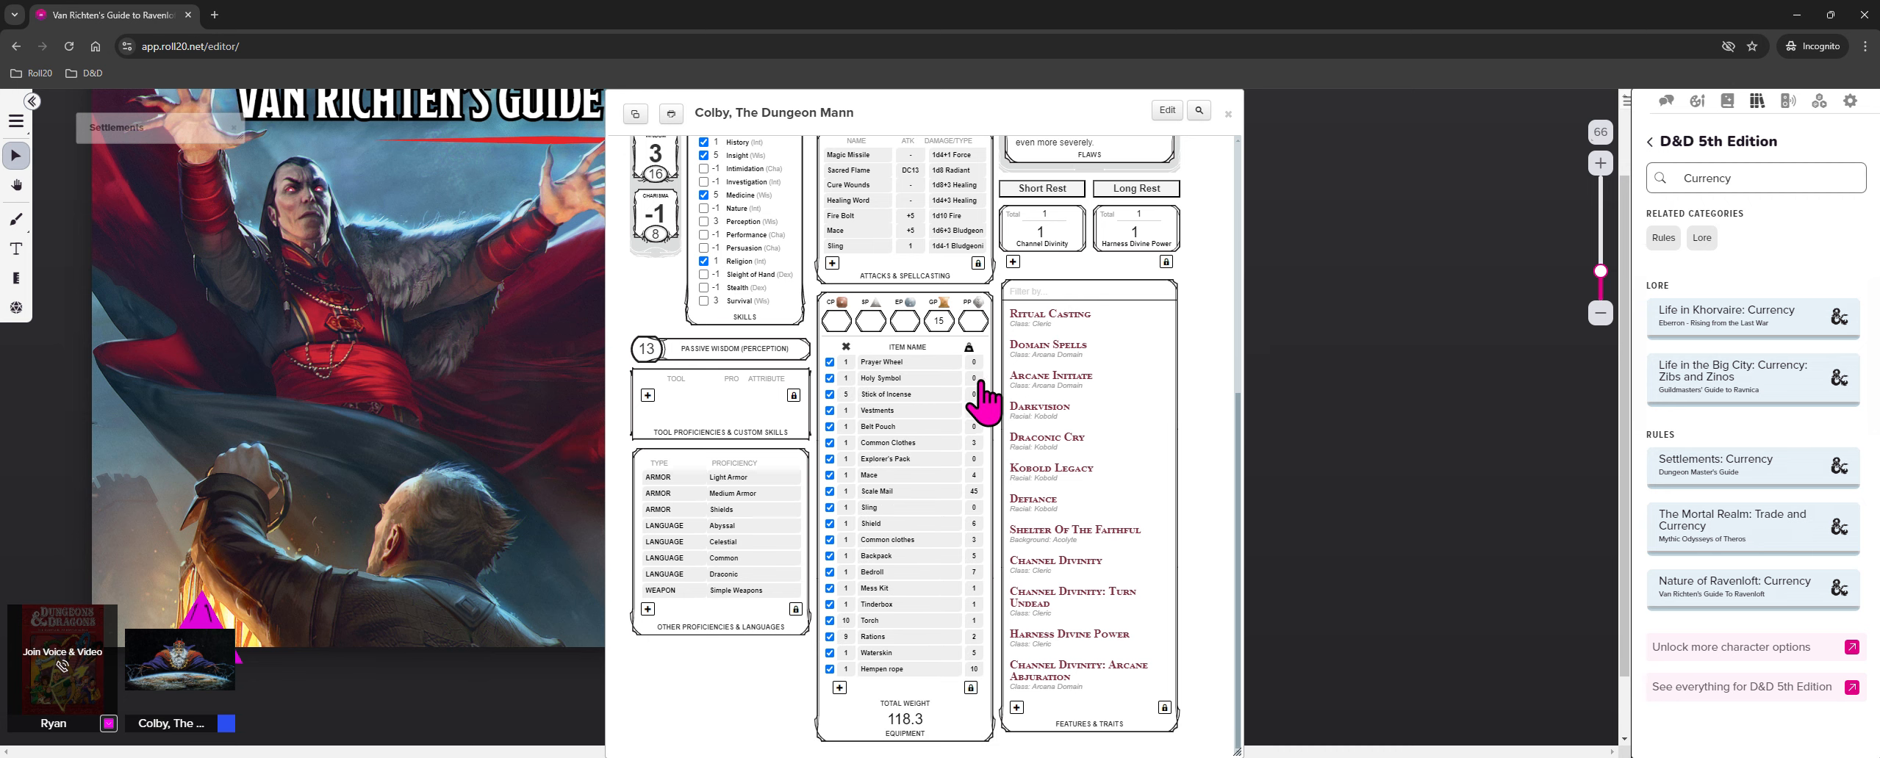
click(980, 366)
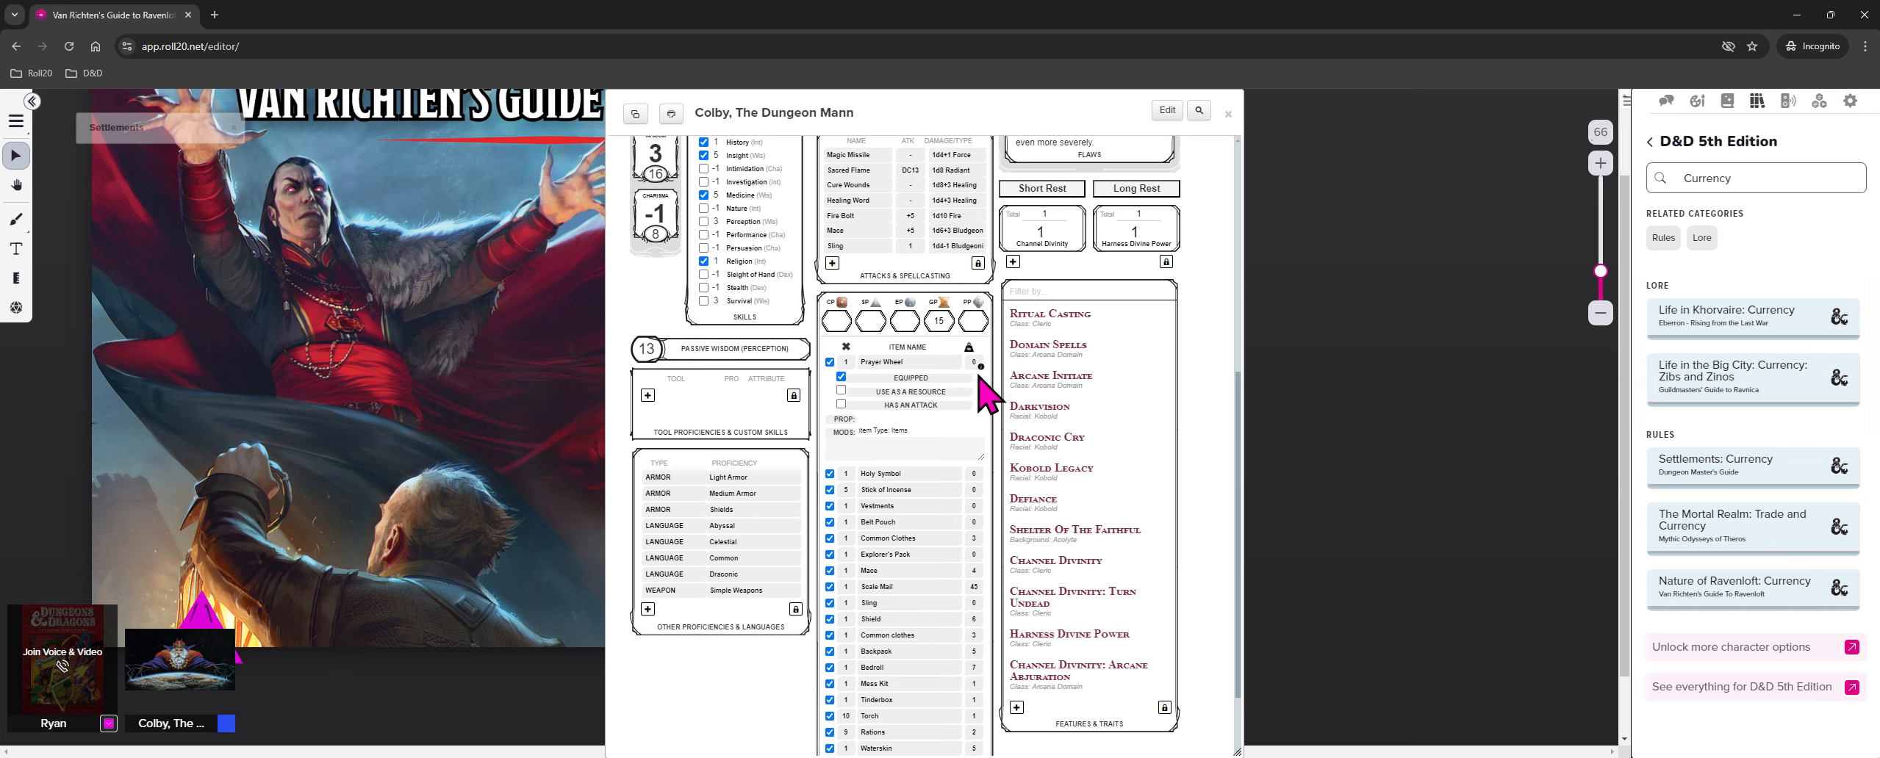
click(979, 365)
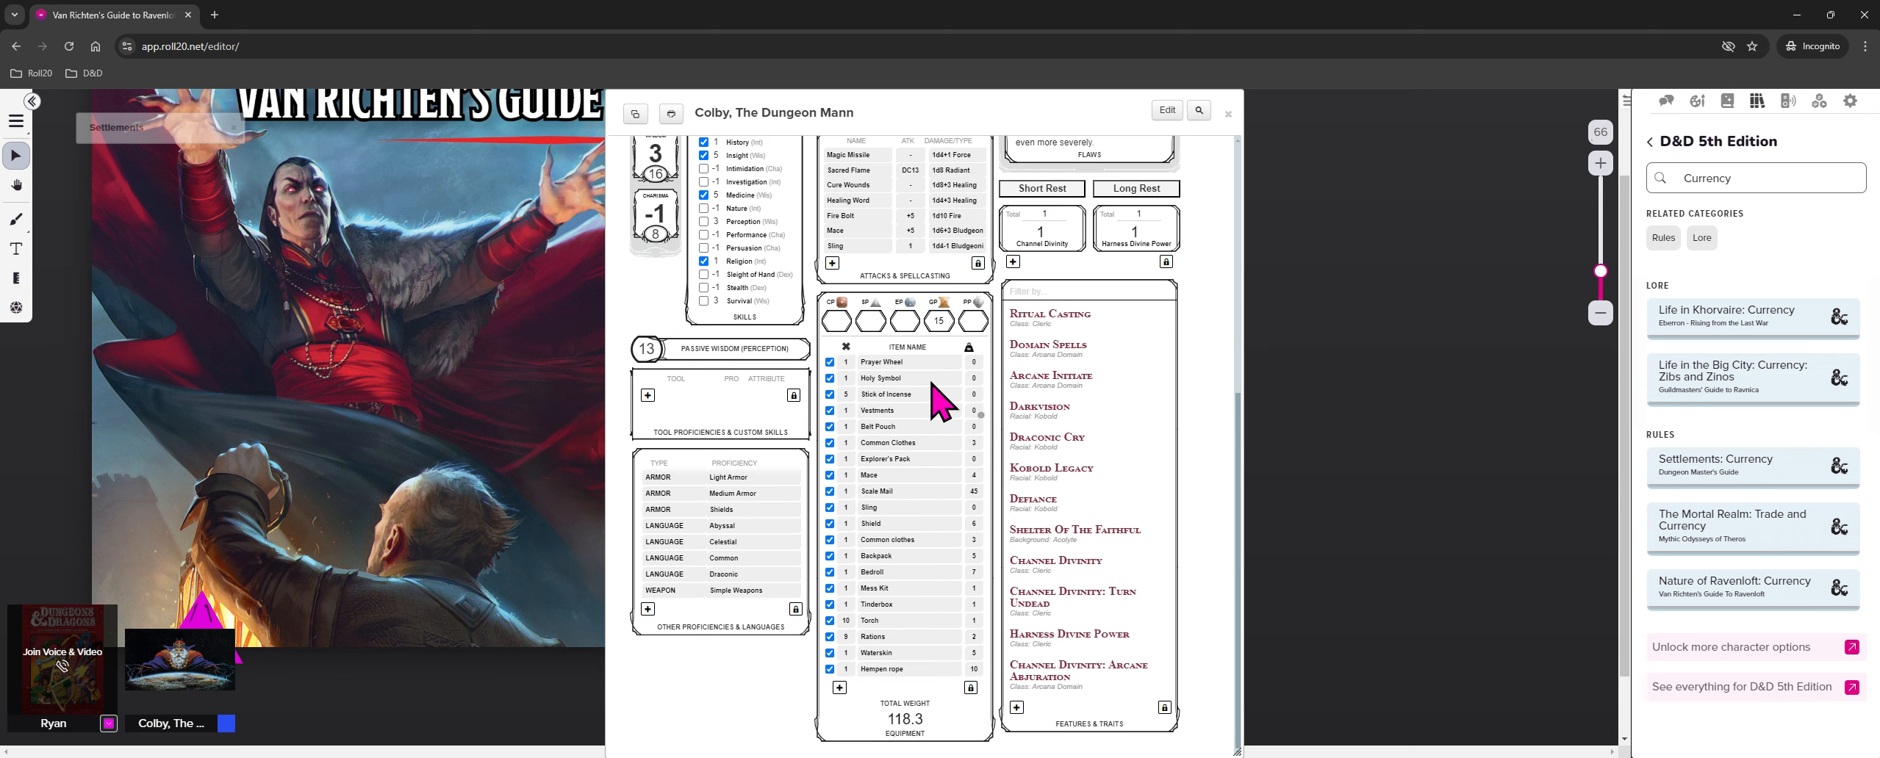
click(970, 688)
click(970, 688)
Set the Prayer Wheel's weight to 25 and view its item details
click(875, 364)
click(975, 362)
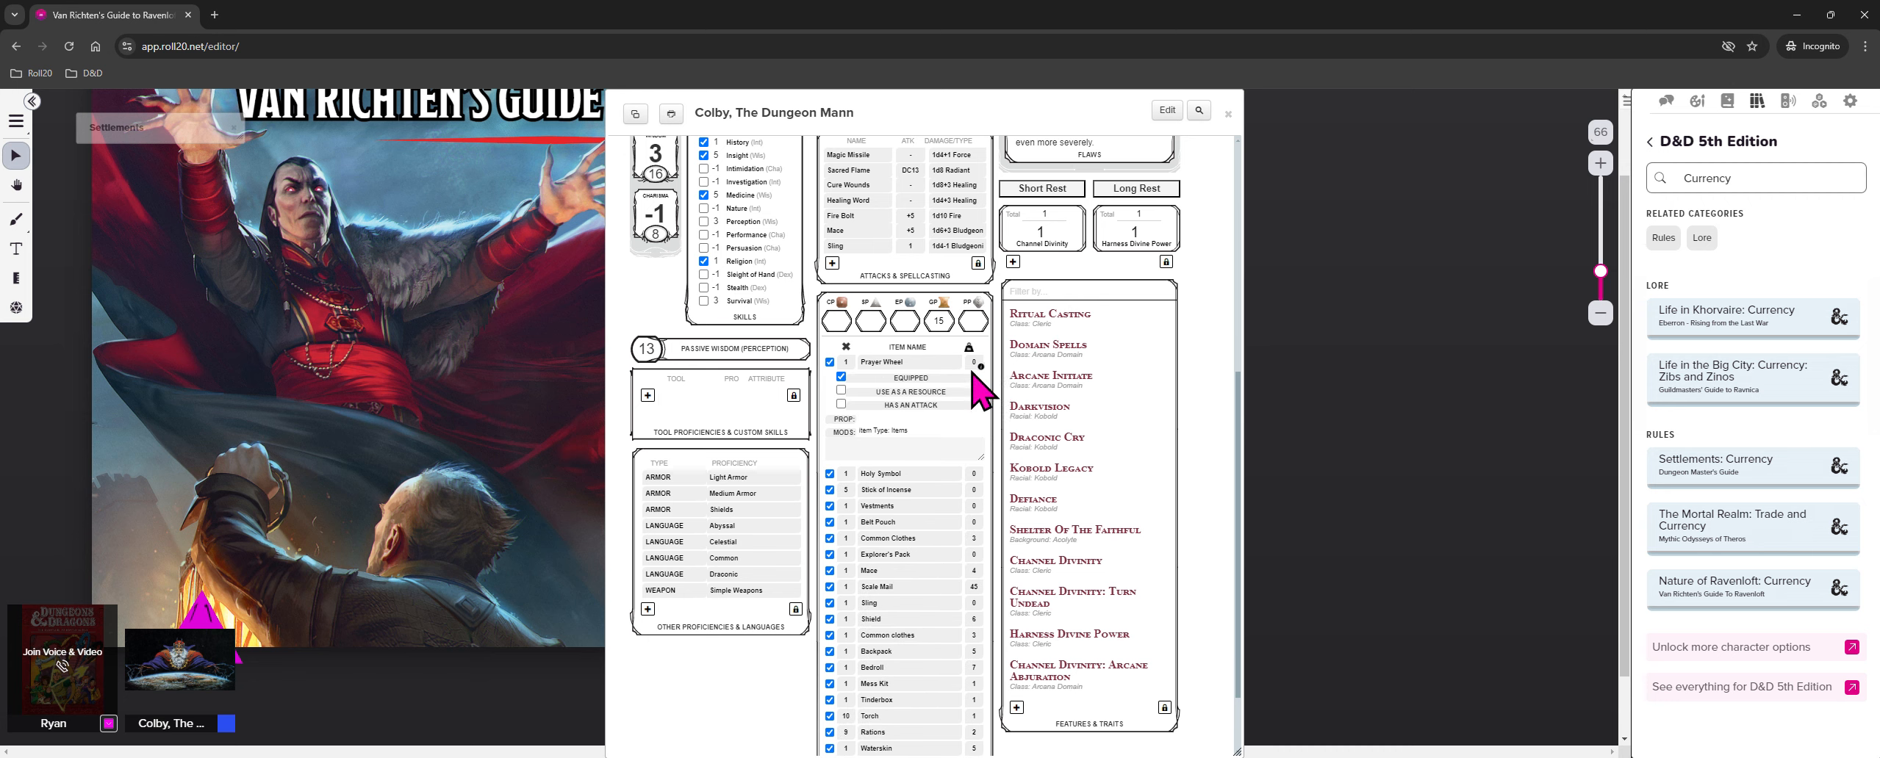
click(978, 363)
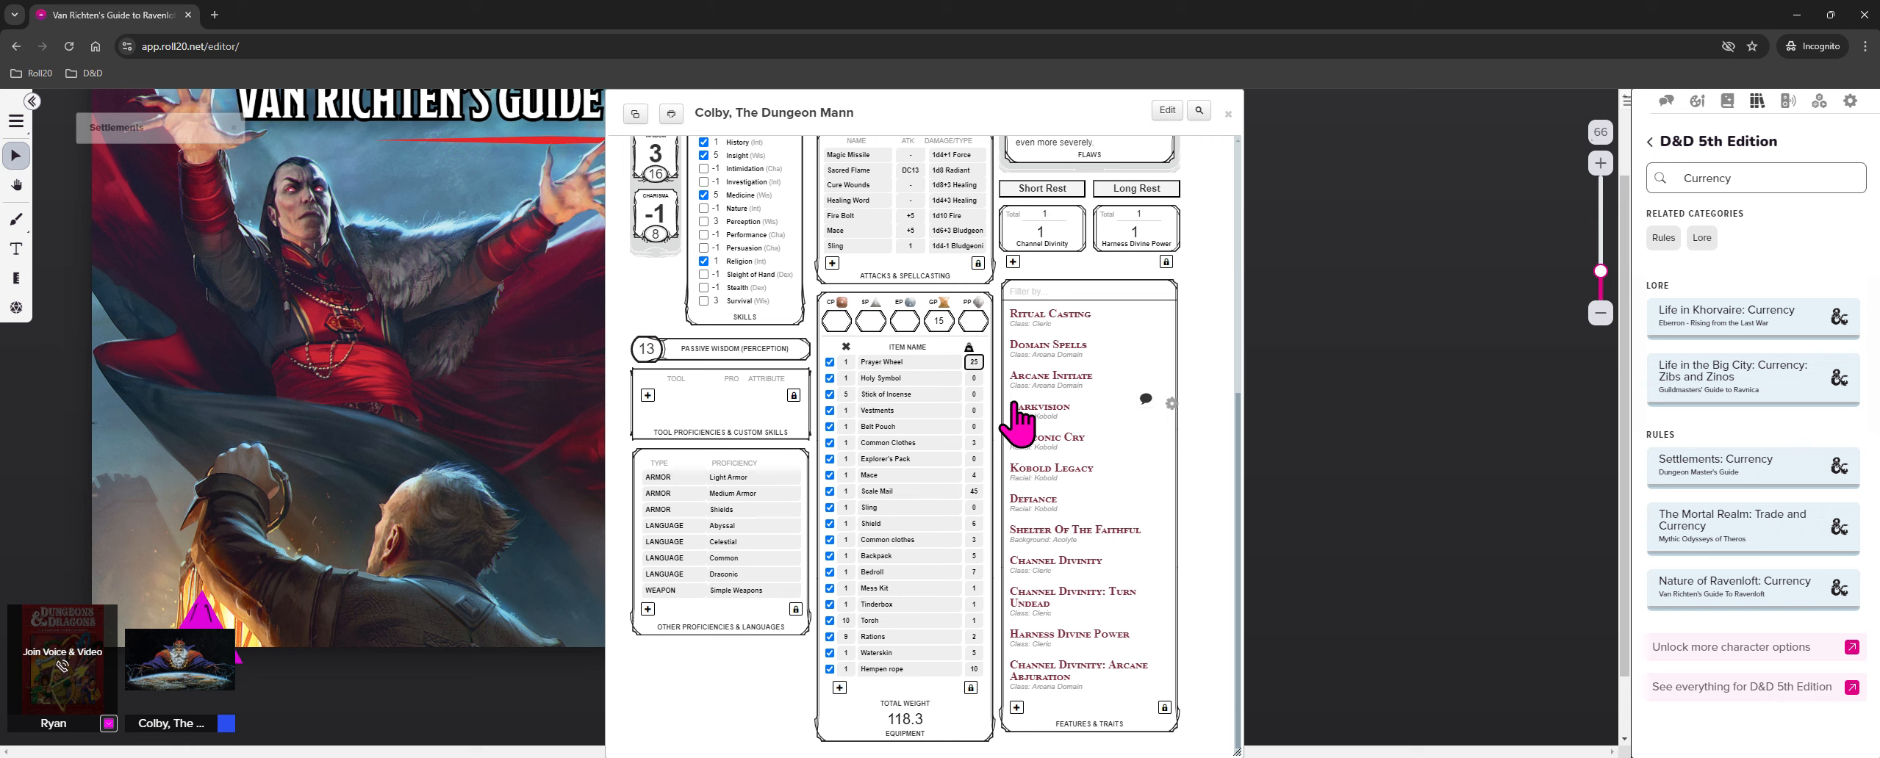
key(Return)
click(981, 367)
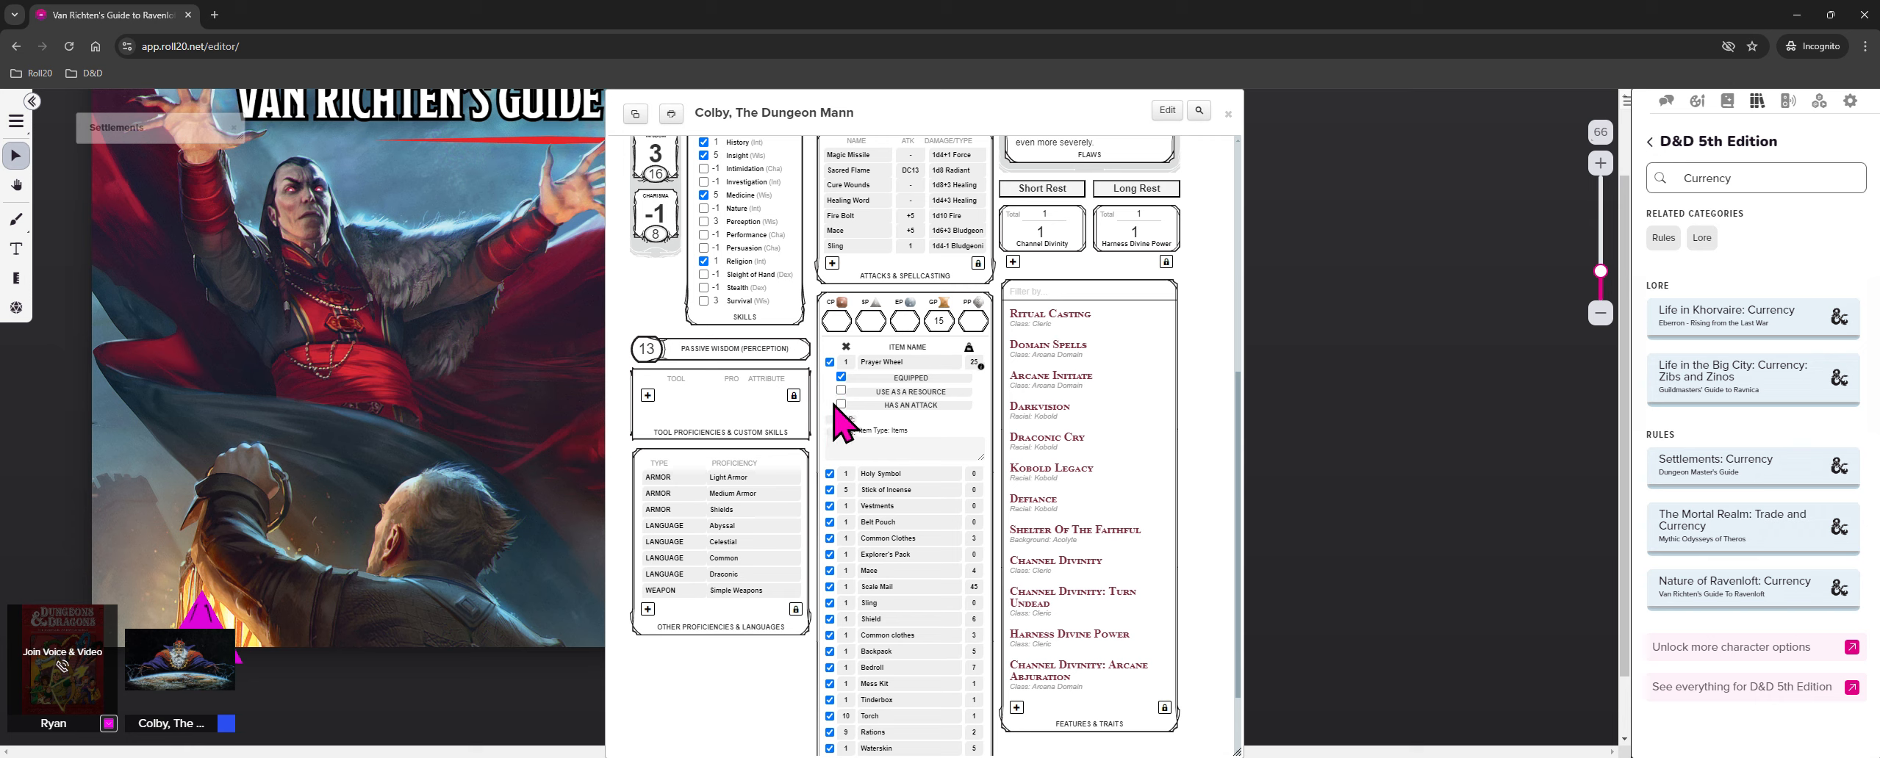
click(981, 368)
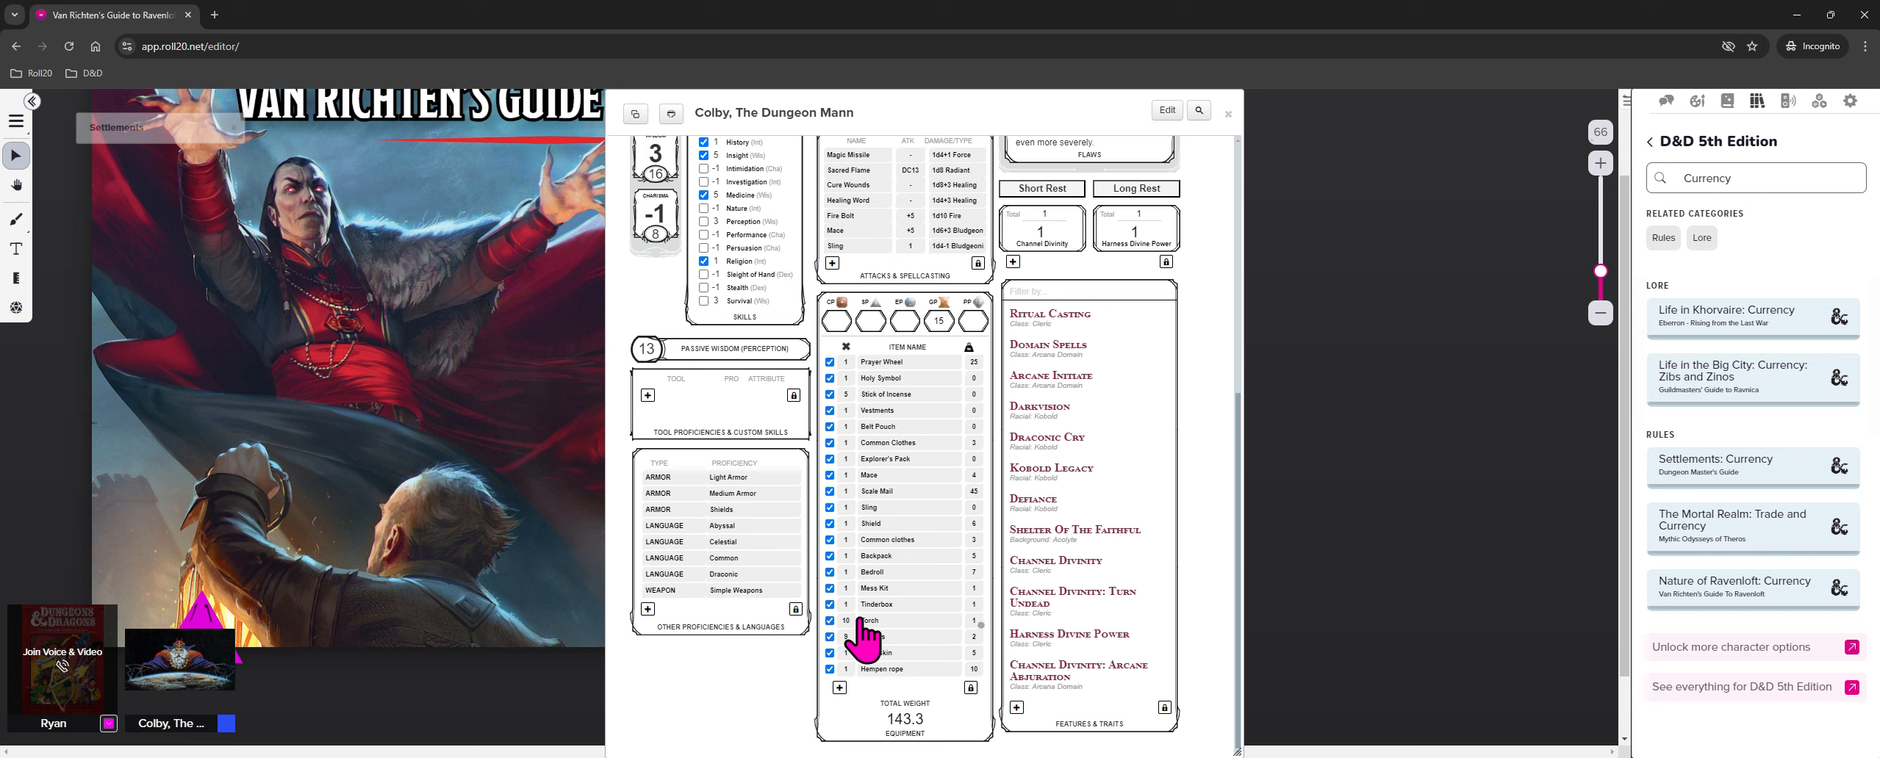
Use the Torch item as a resource with a total of 10 and 8 remaining
click(979, 624)
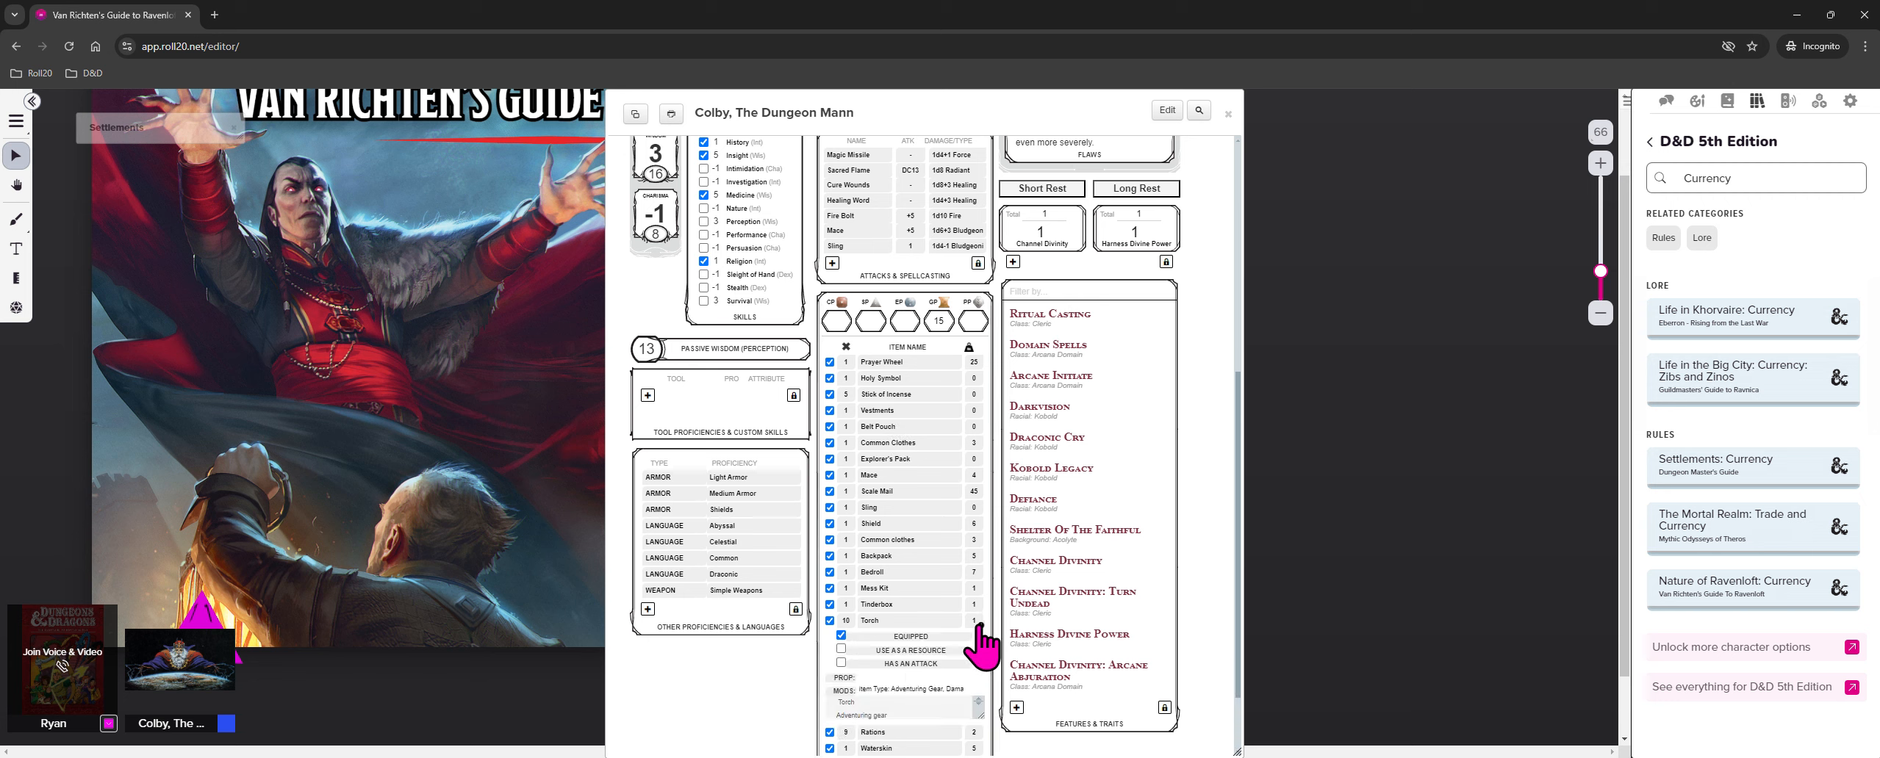
click(842, 648)
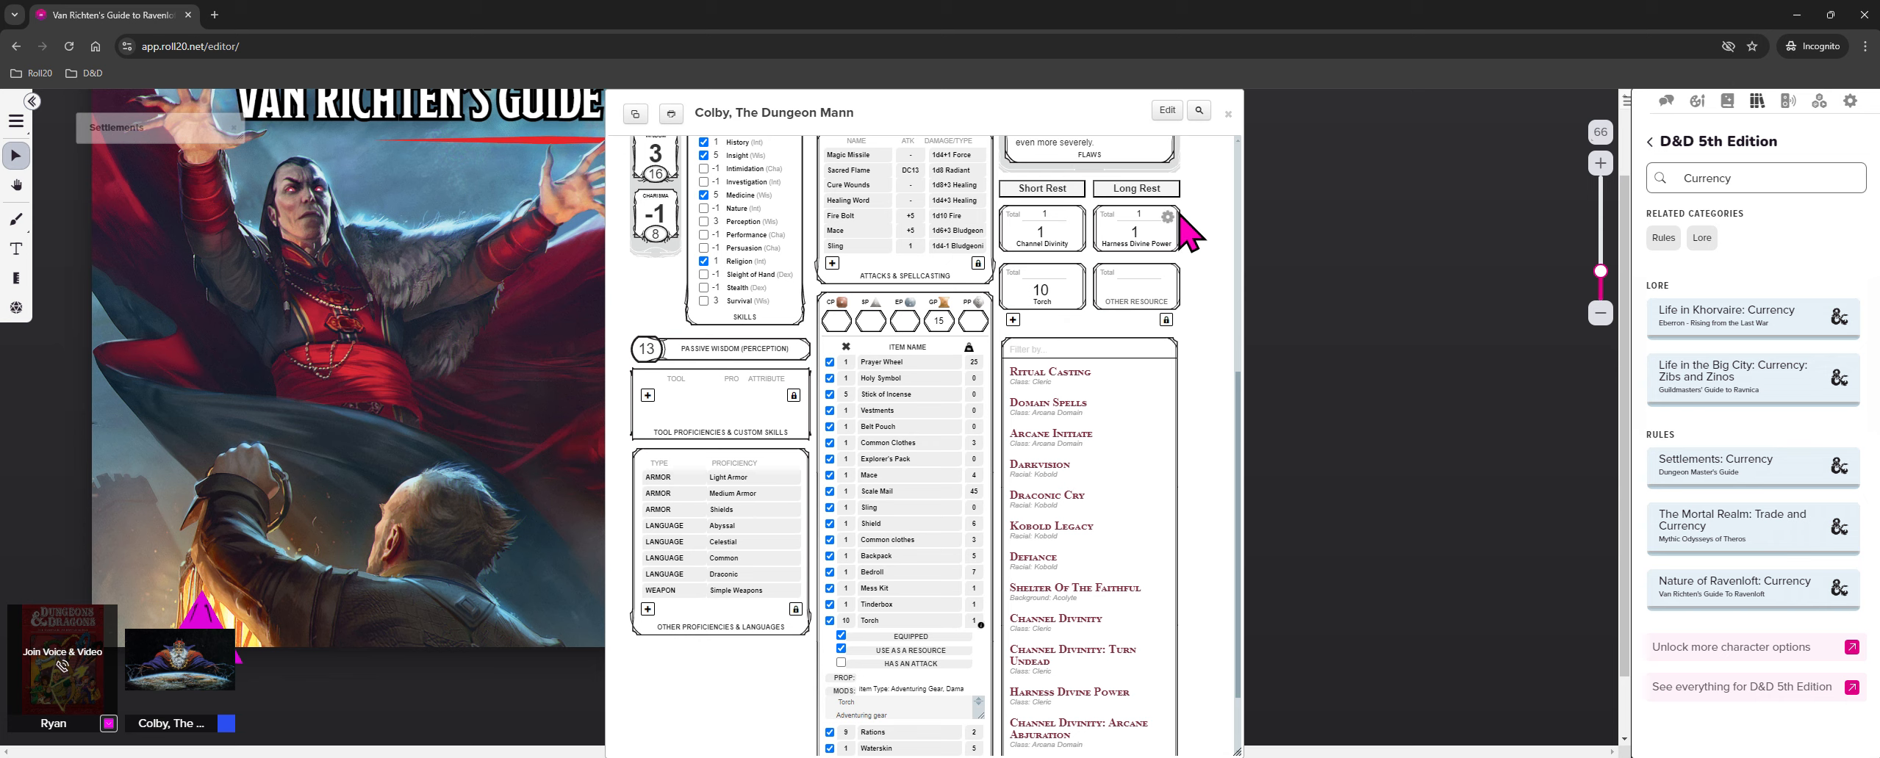
click(1047, 272)
text(10)
click(1281, 284)
Set the Torch resource's total to use the proficiency bonus
click(1071, 275)
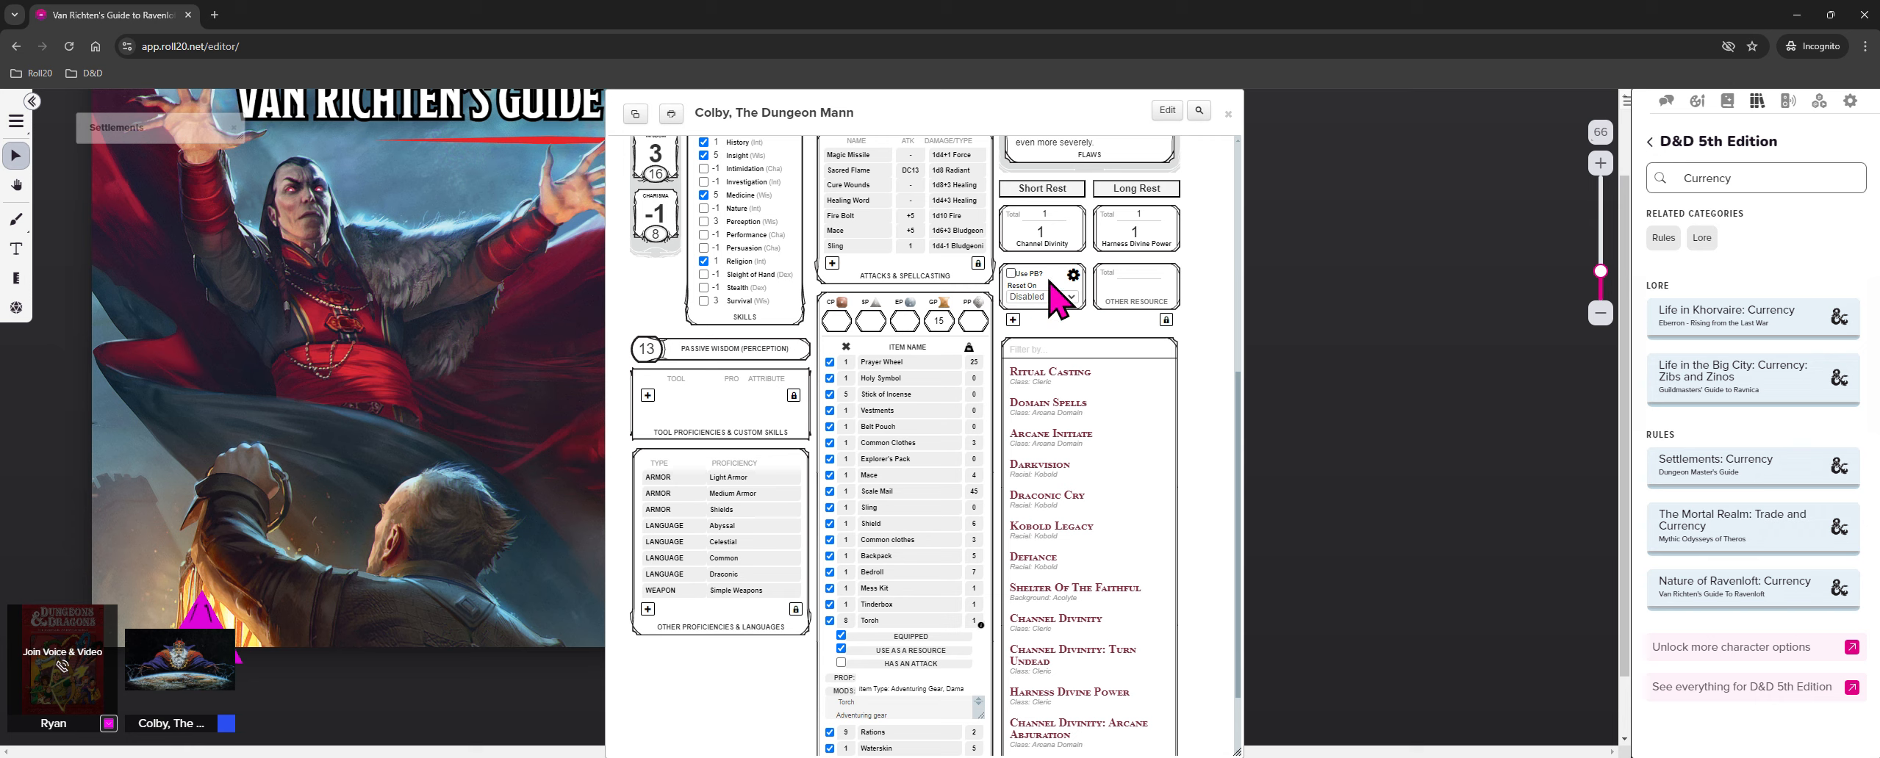
click(1073, 275)
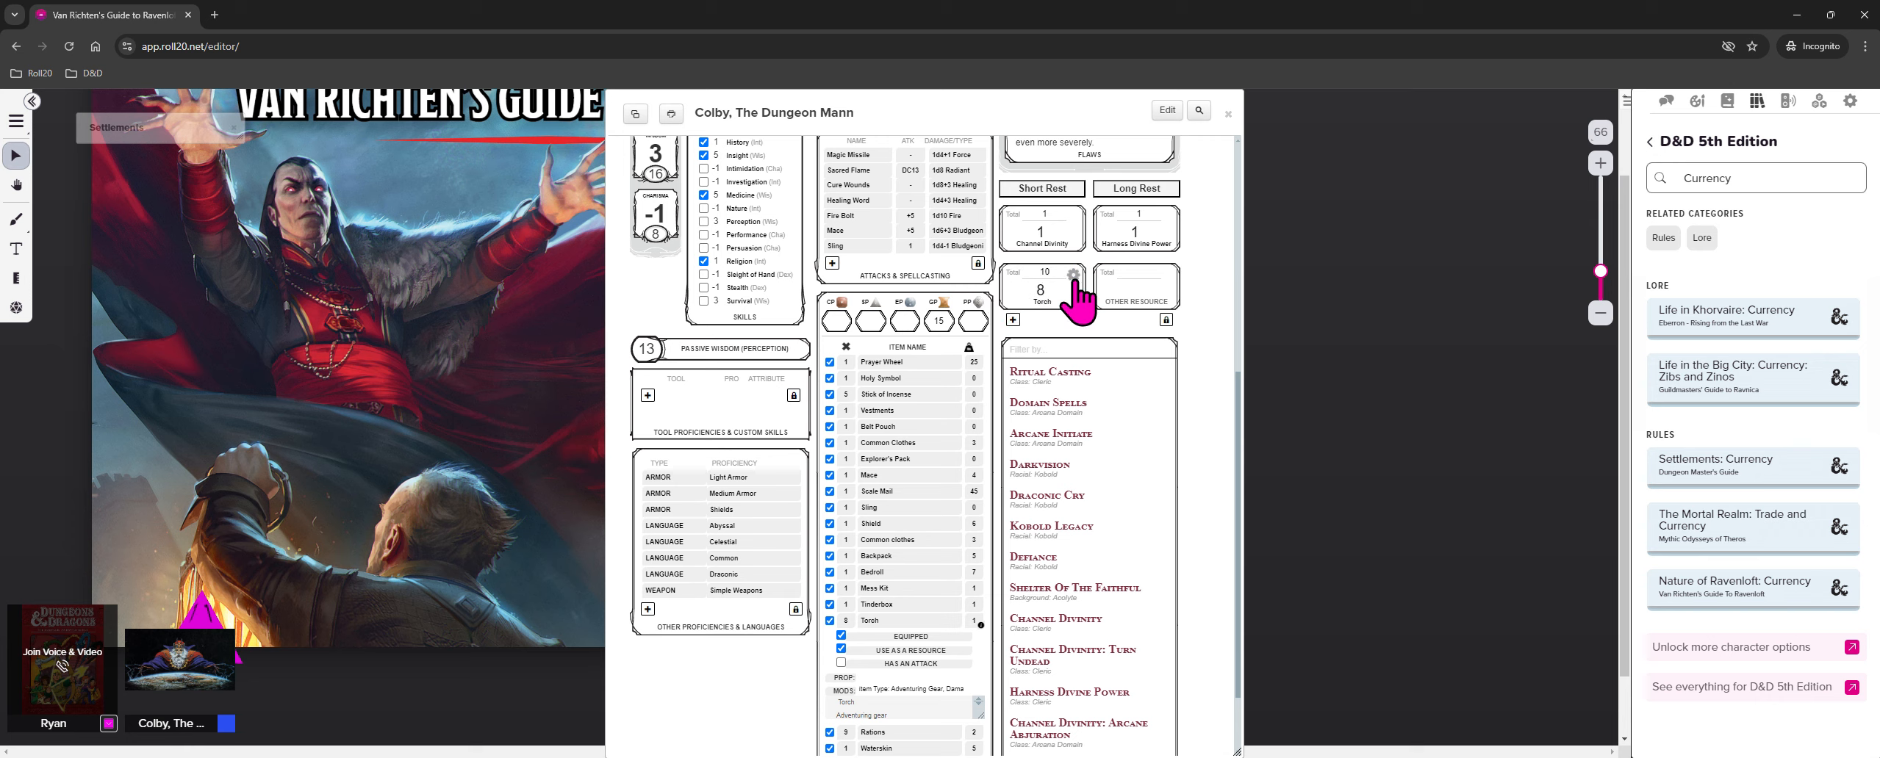
click(1073, 275)
click(1012, 273)
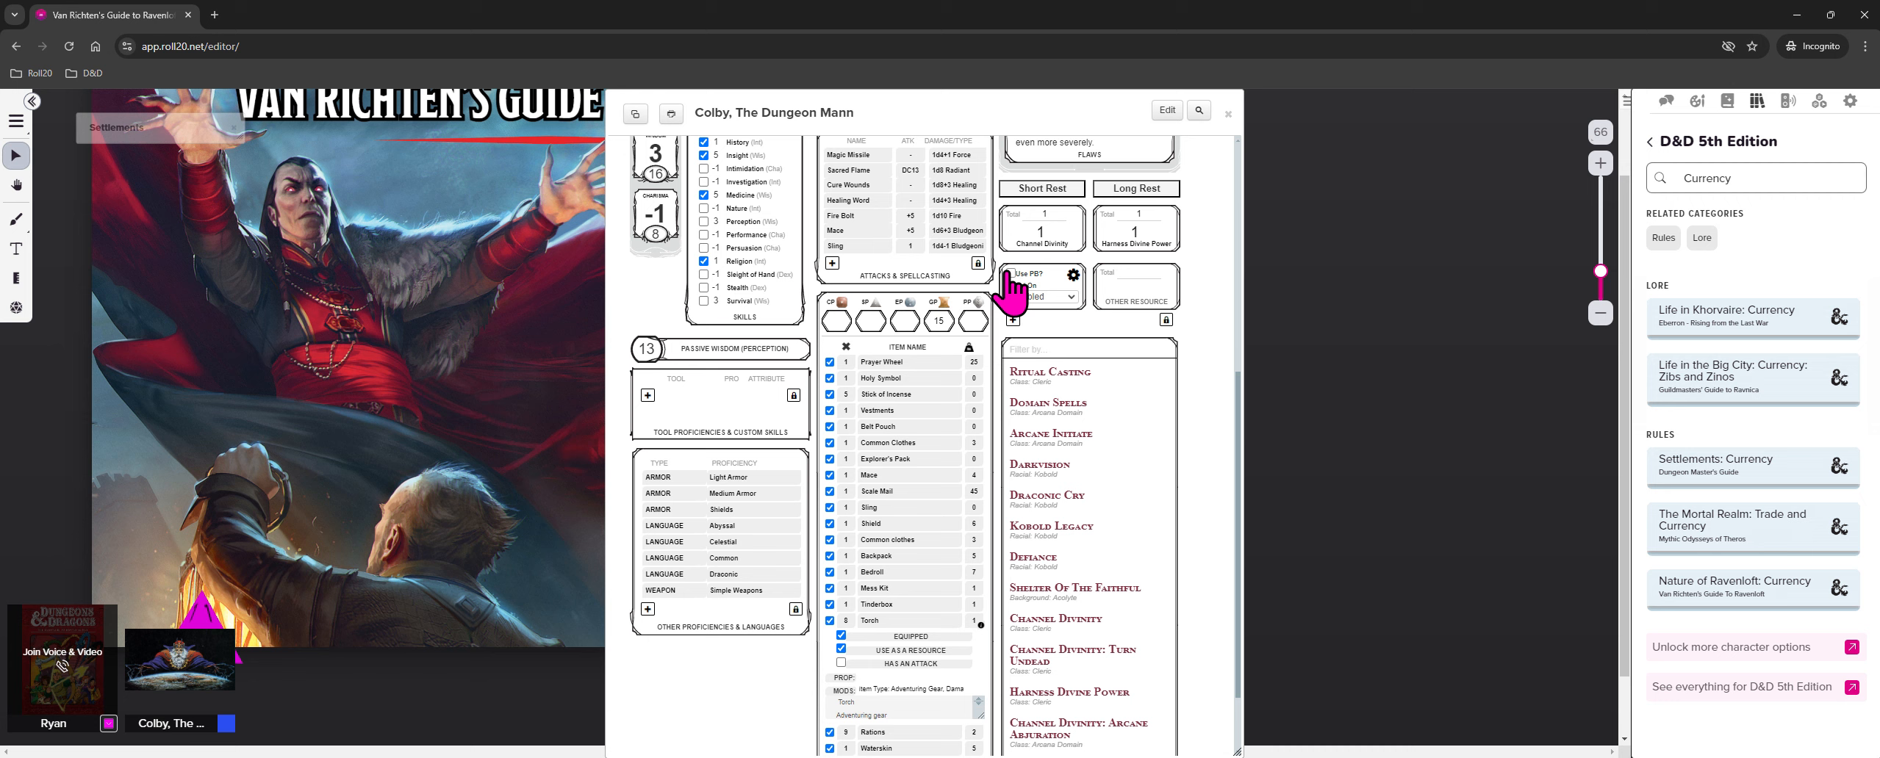
click(1073, 275)
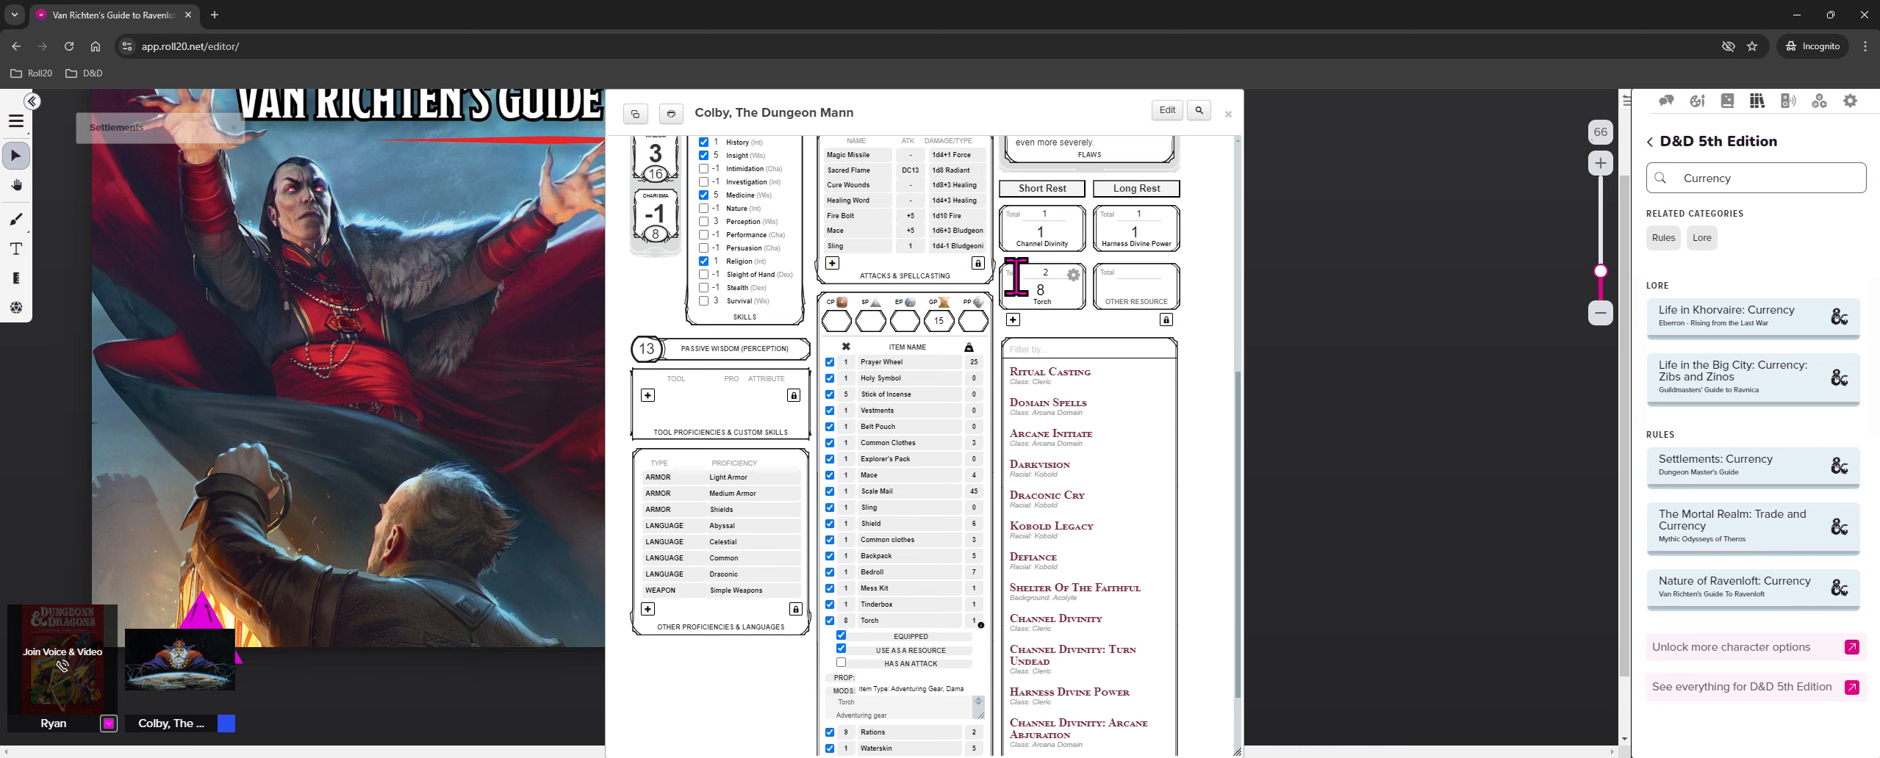
Set the Torch resource to reset on a Short Rest and close its settings
scroll(802, 260, up, 4)
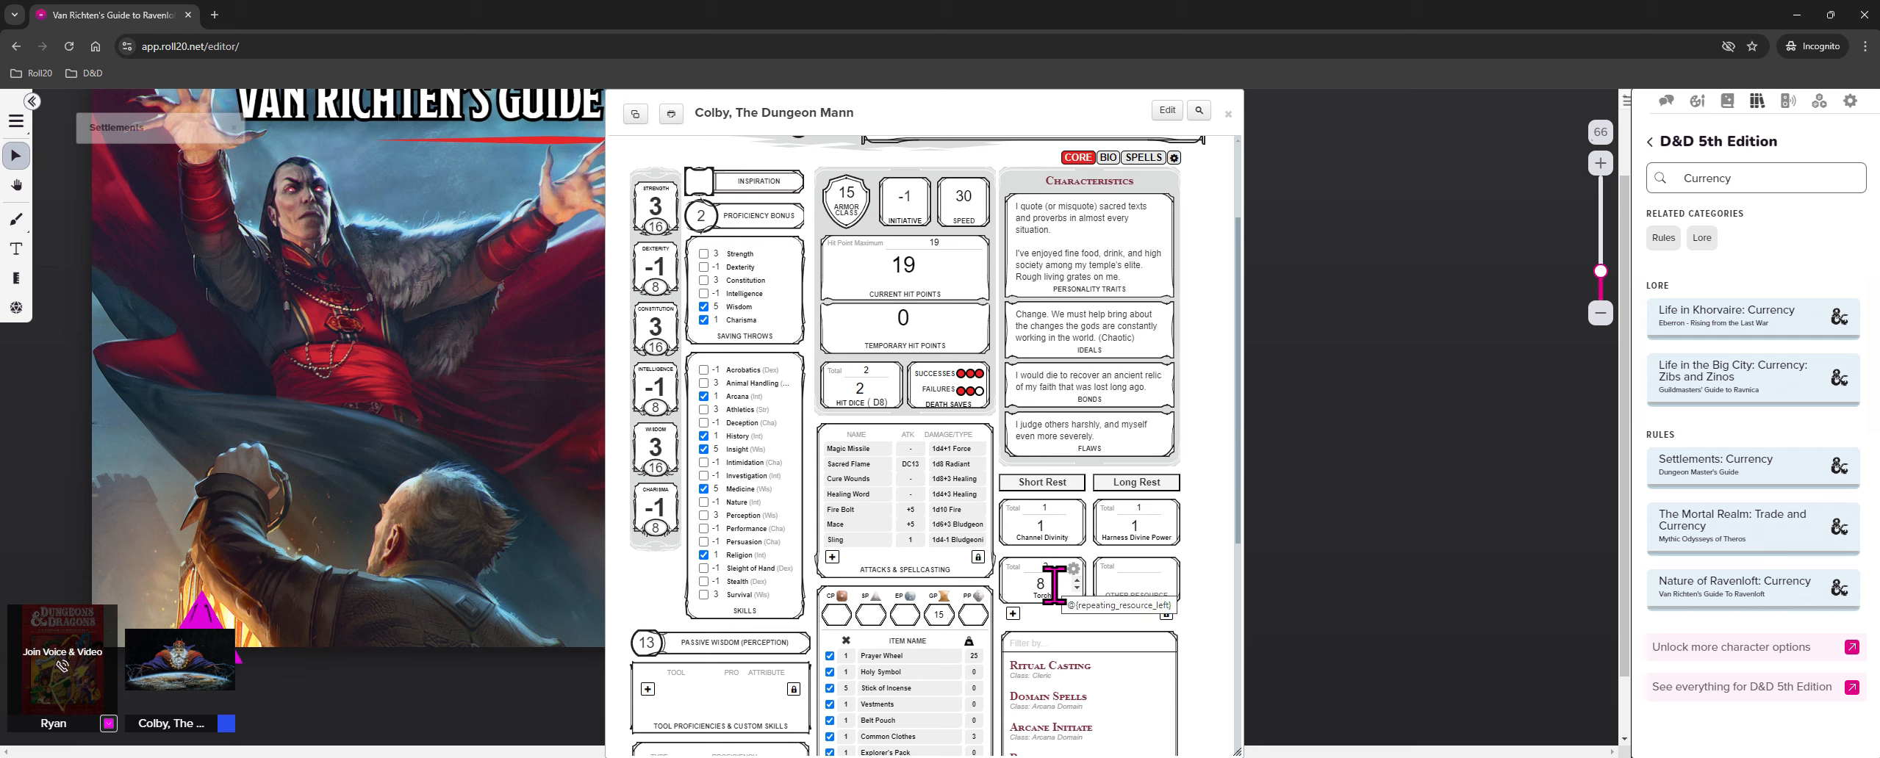
click(1036, 483)
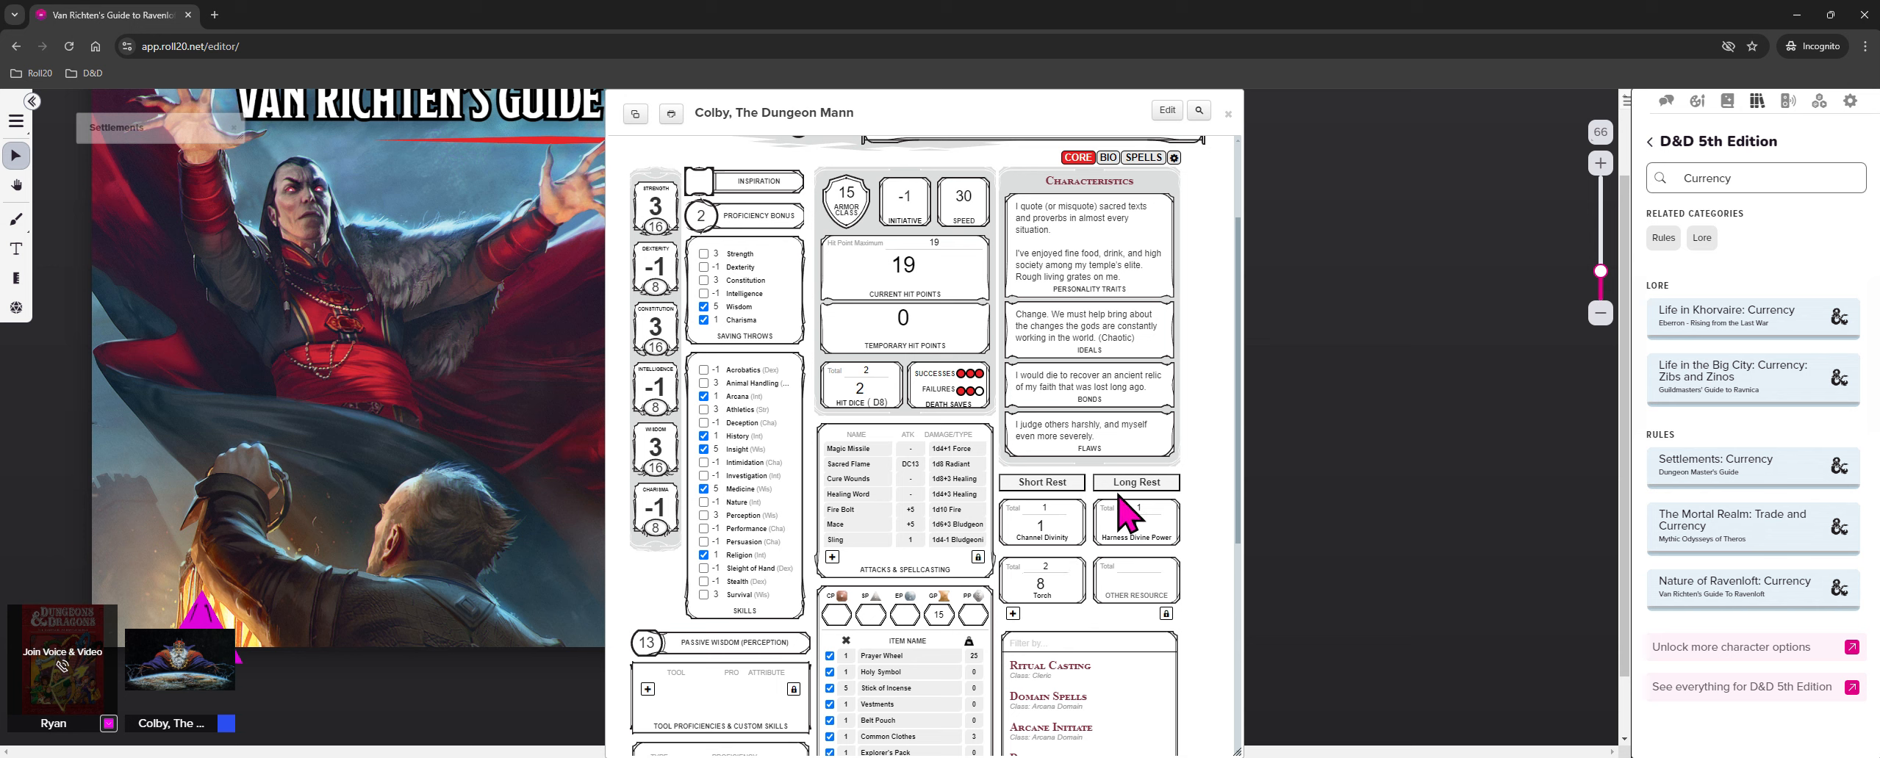
click(1073, 569)
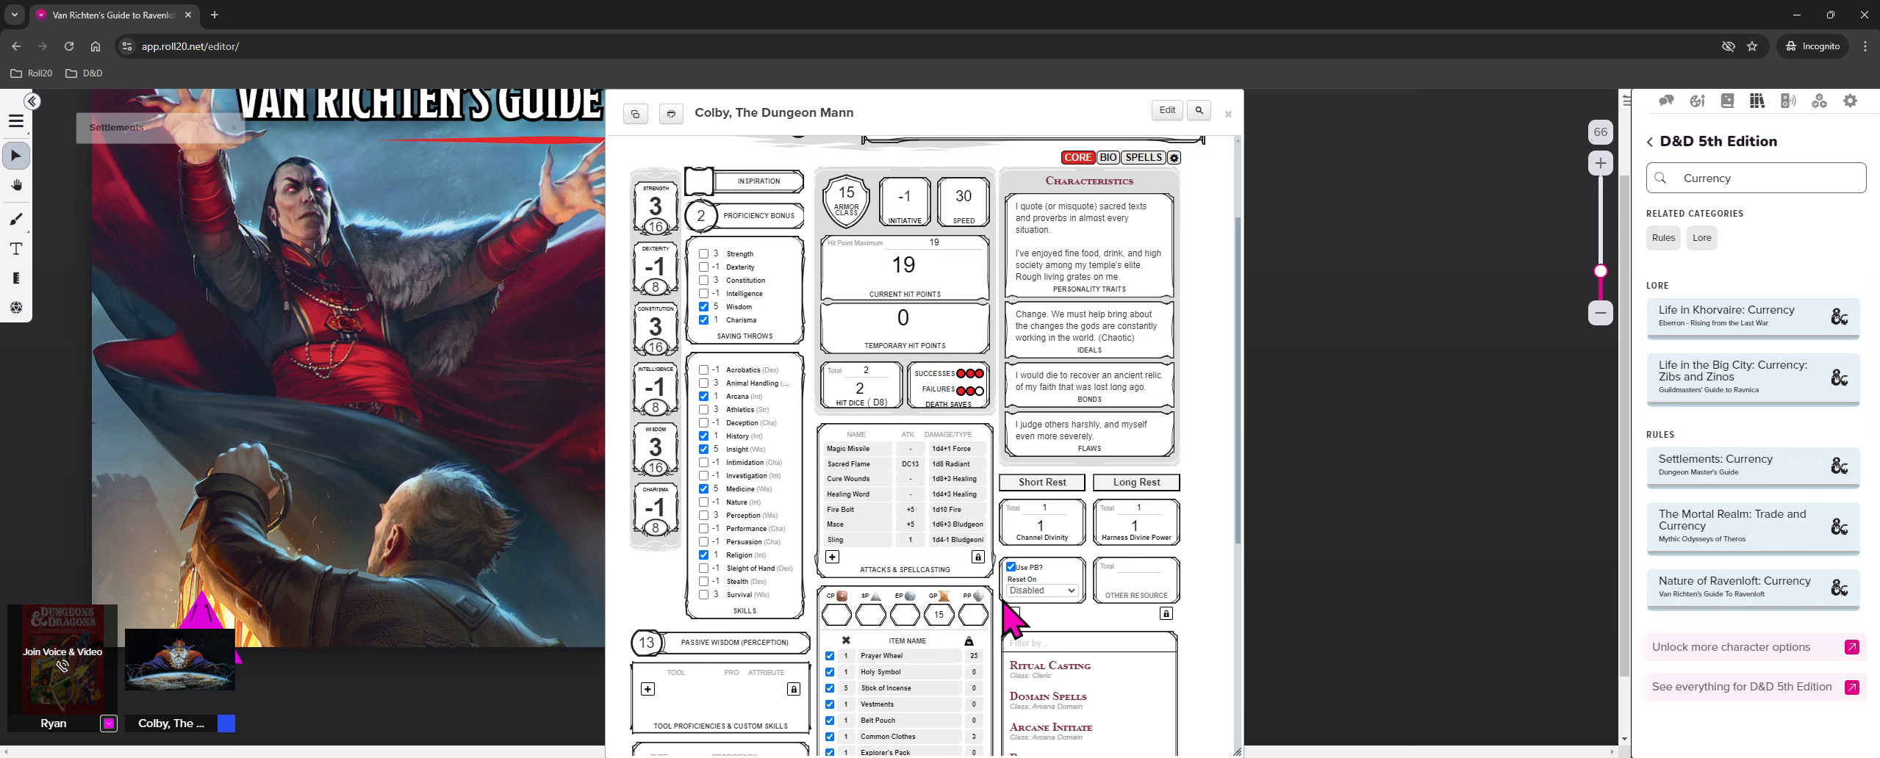
click(1068, 592)
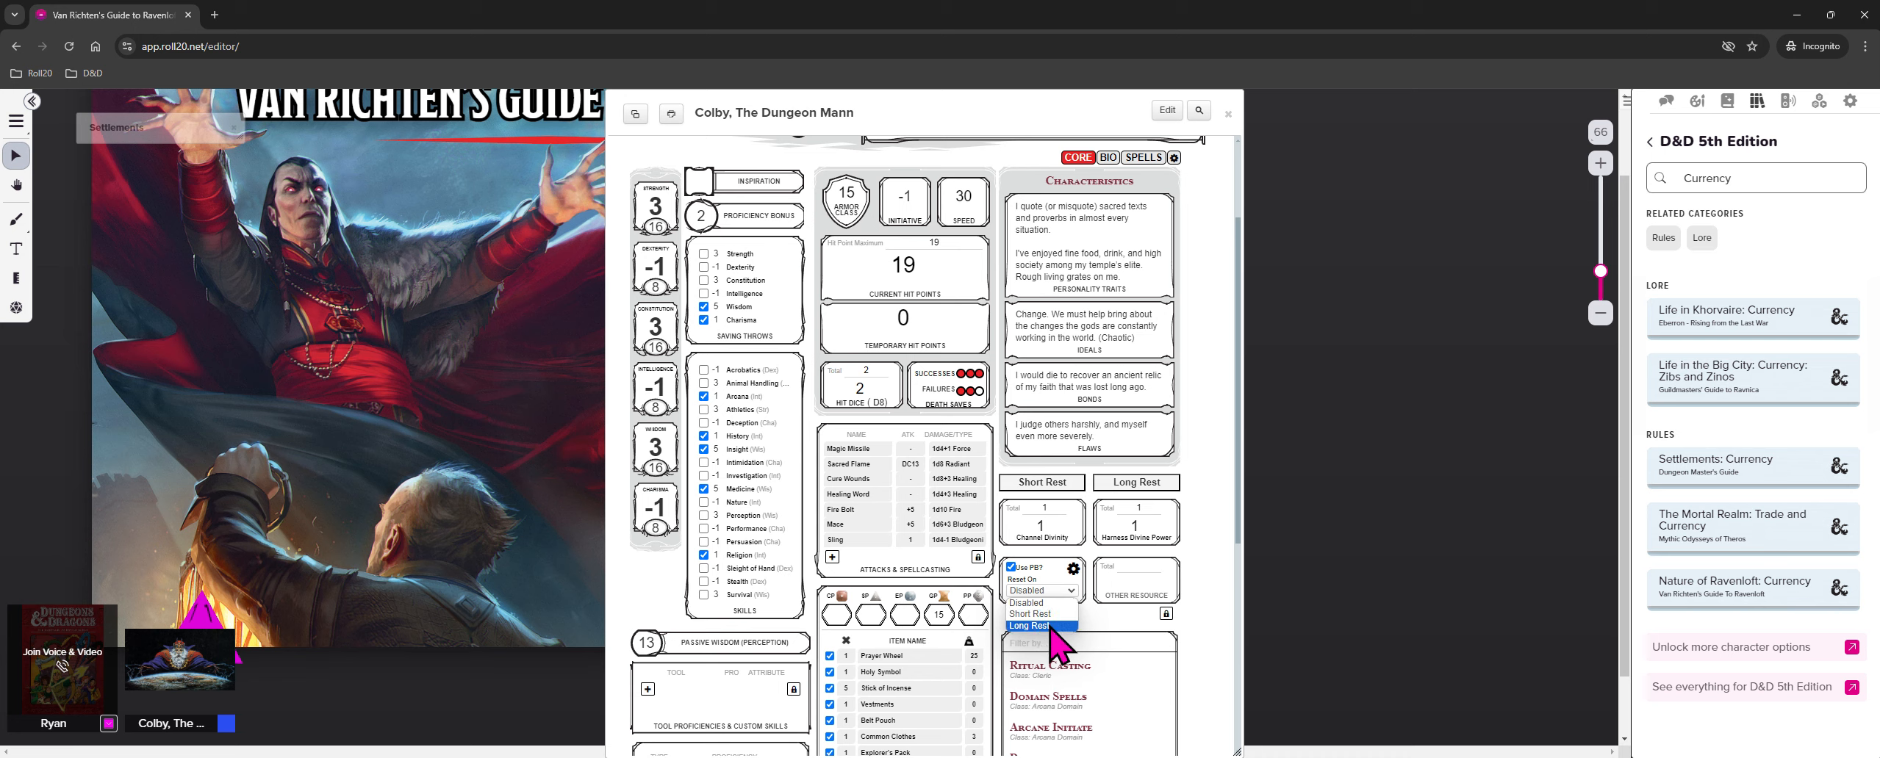
click(1047, 617)
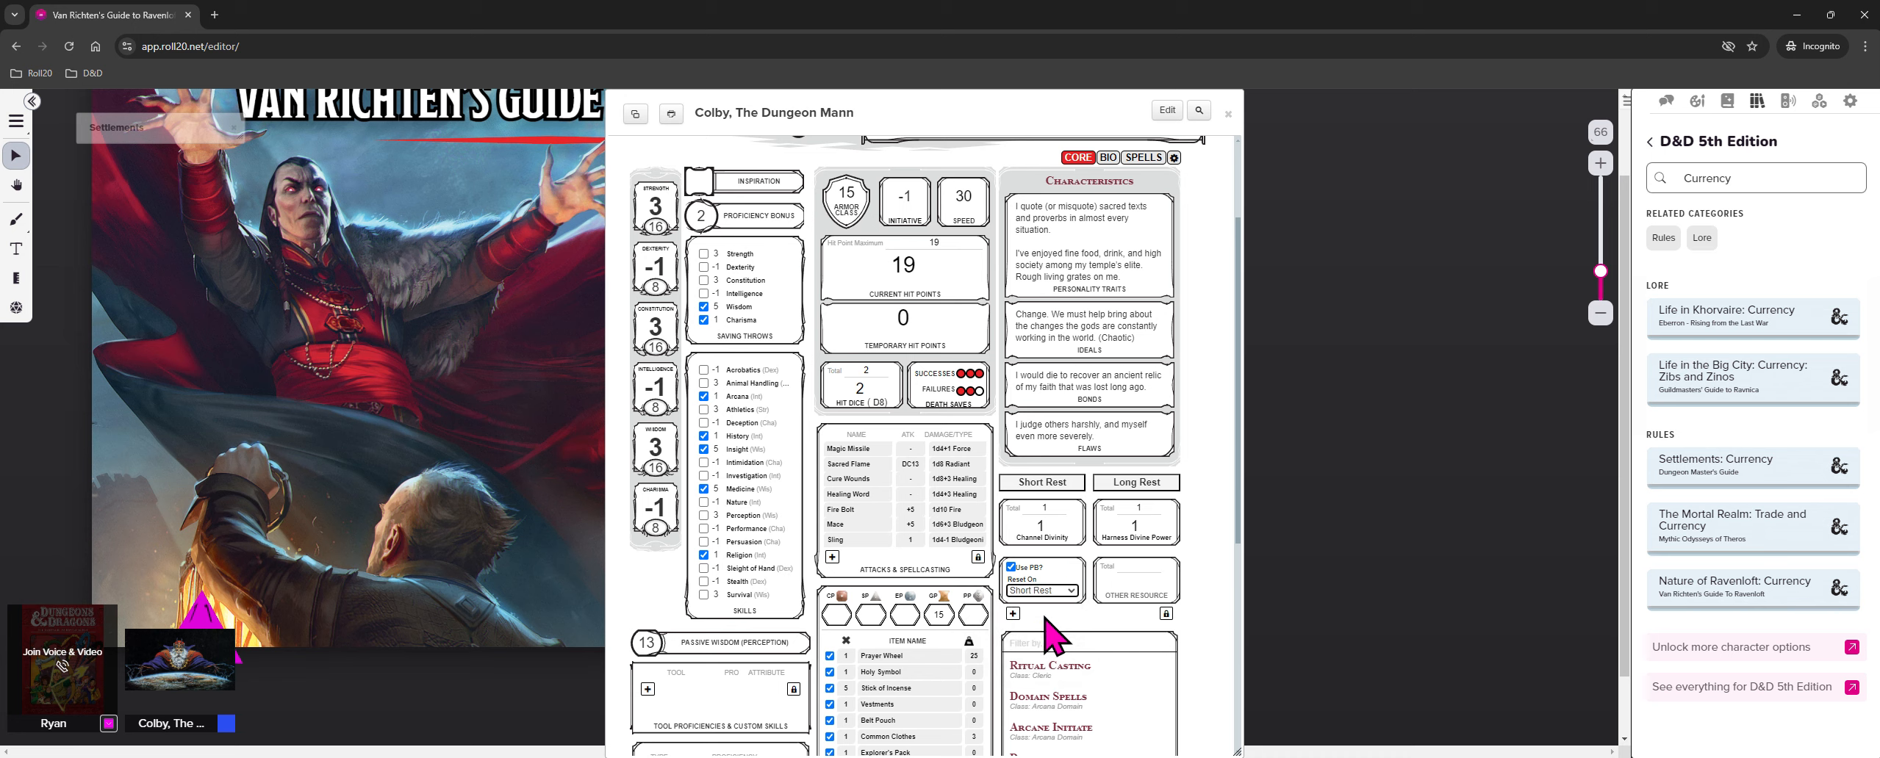
click(1073, 570)
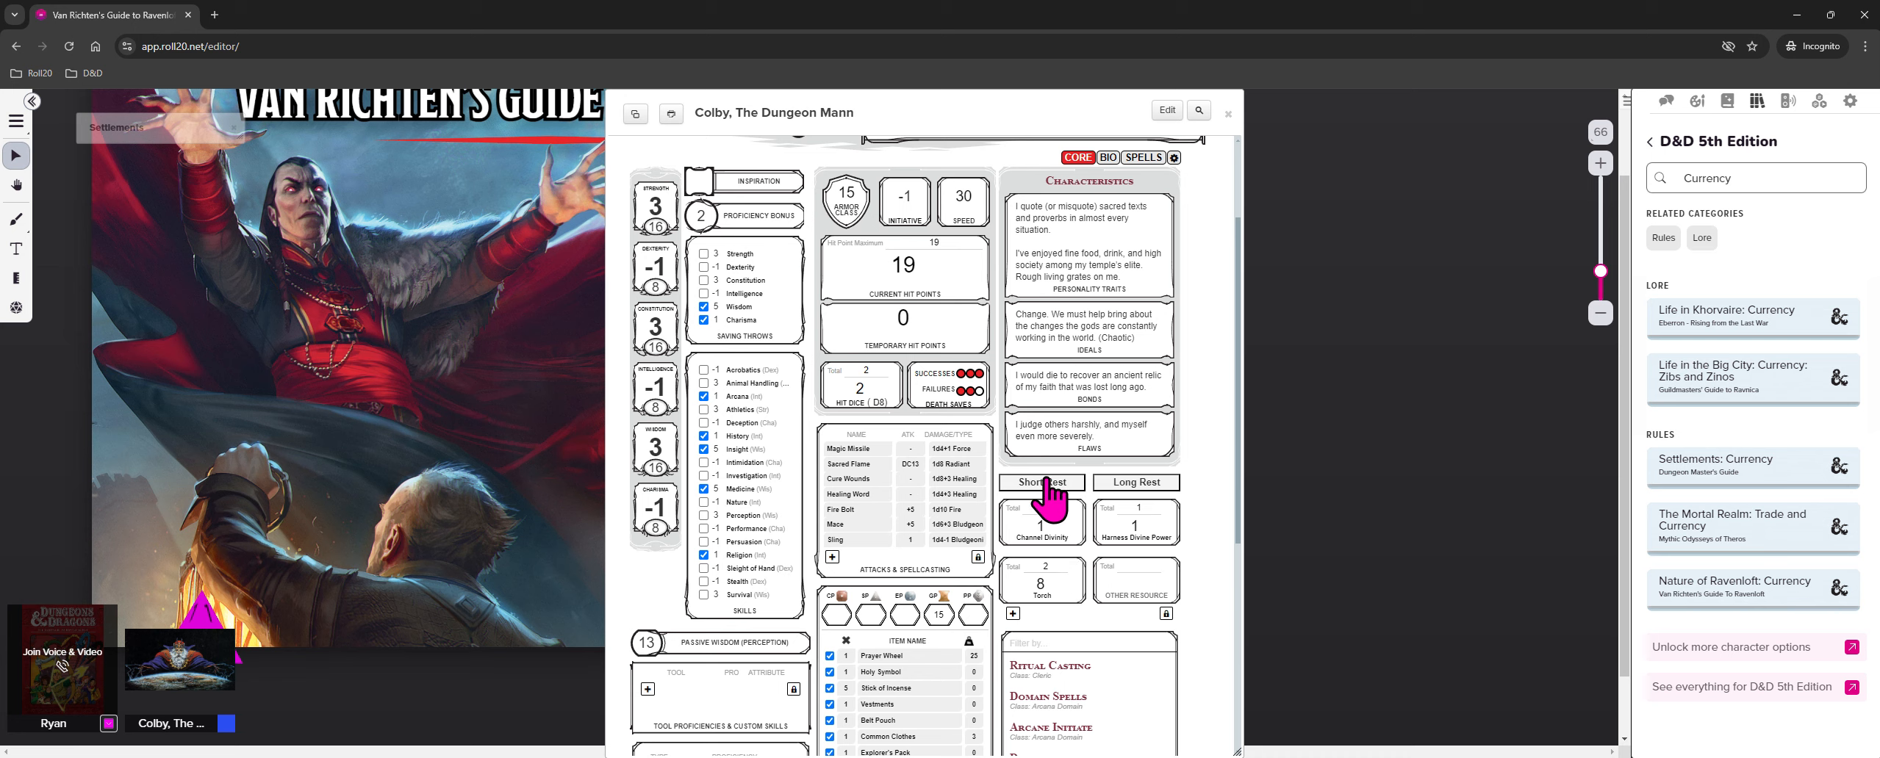
Set the Torch resource's total to 10 without the proficiency bonus and take a short rest to refill it
click(1073, 569)
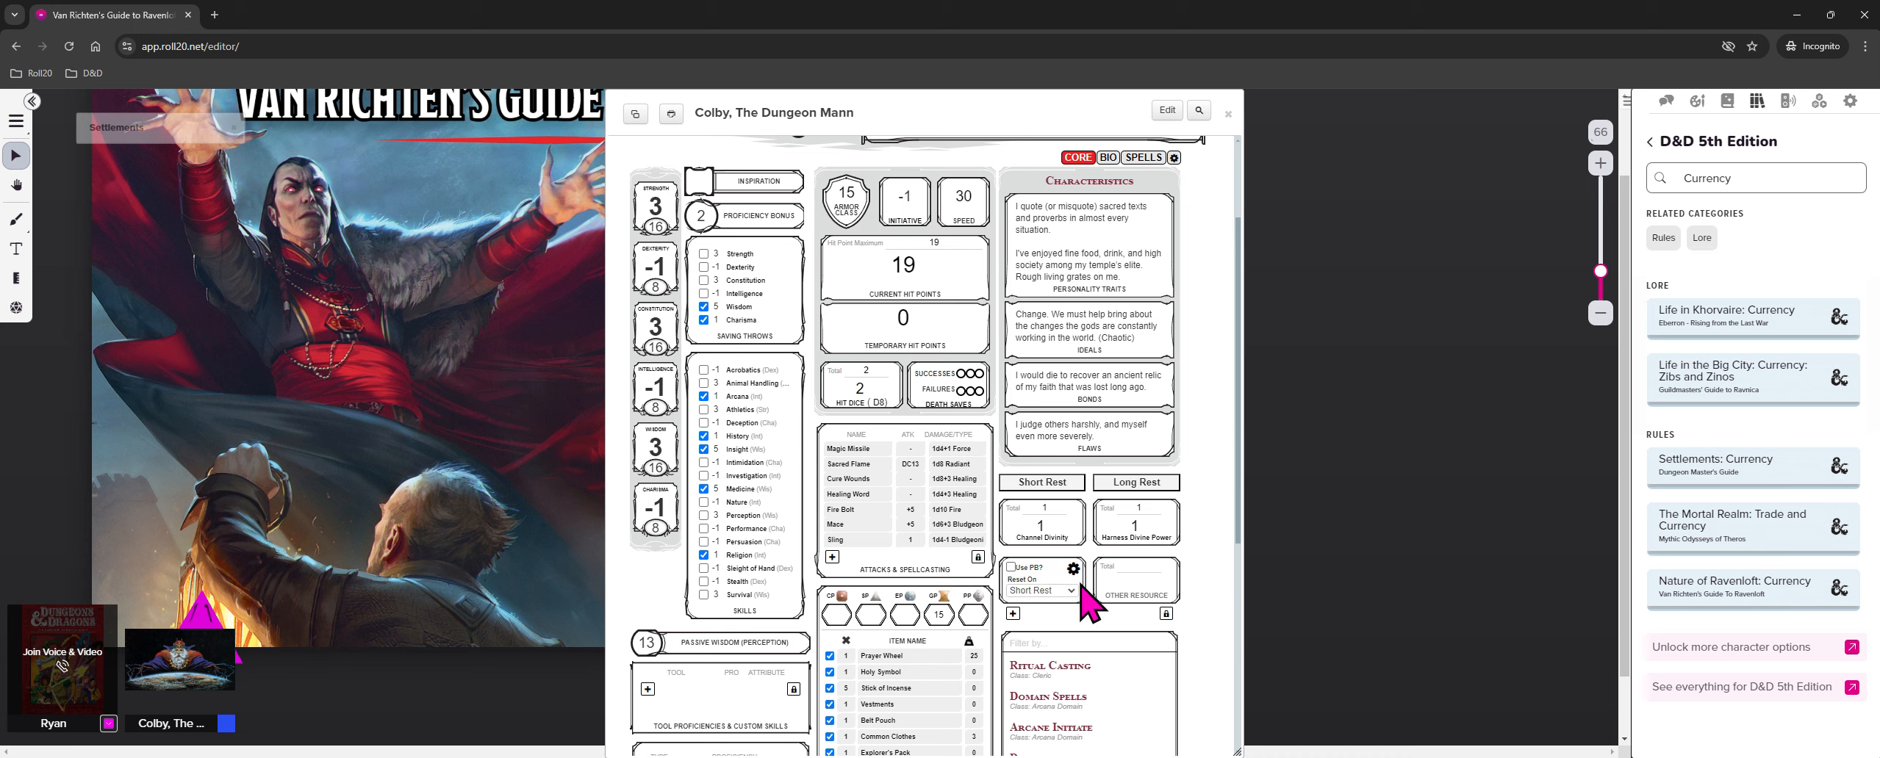
click(1073, 570)
click(1043, 482)
click(1073, 569)
click(1071, 591)
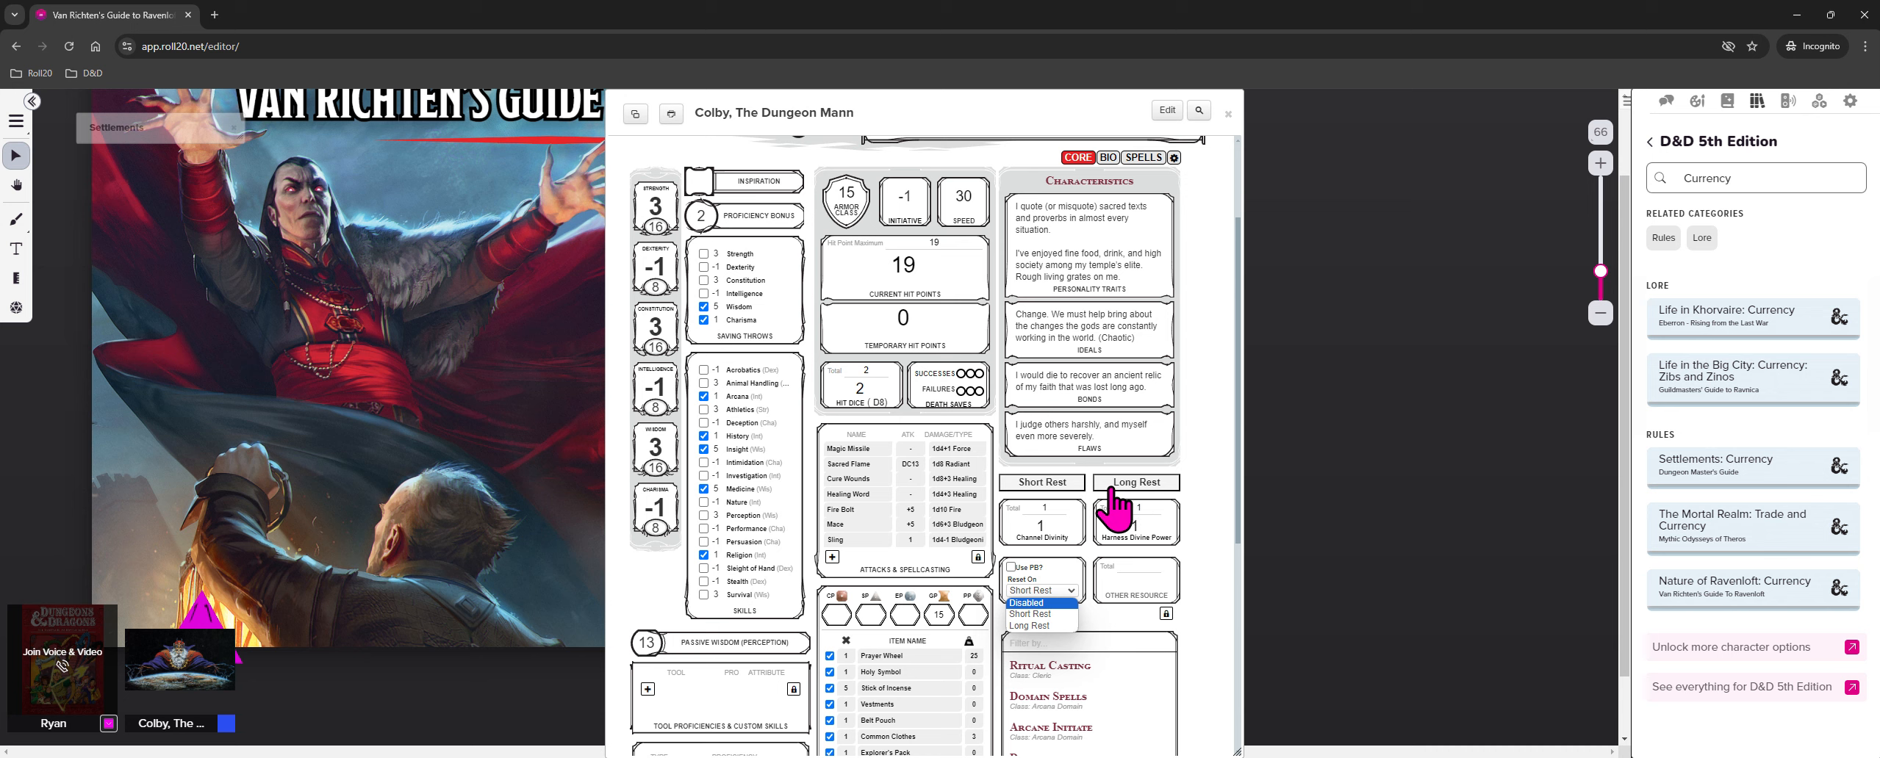
click(1201, 580)
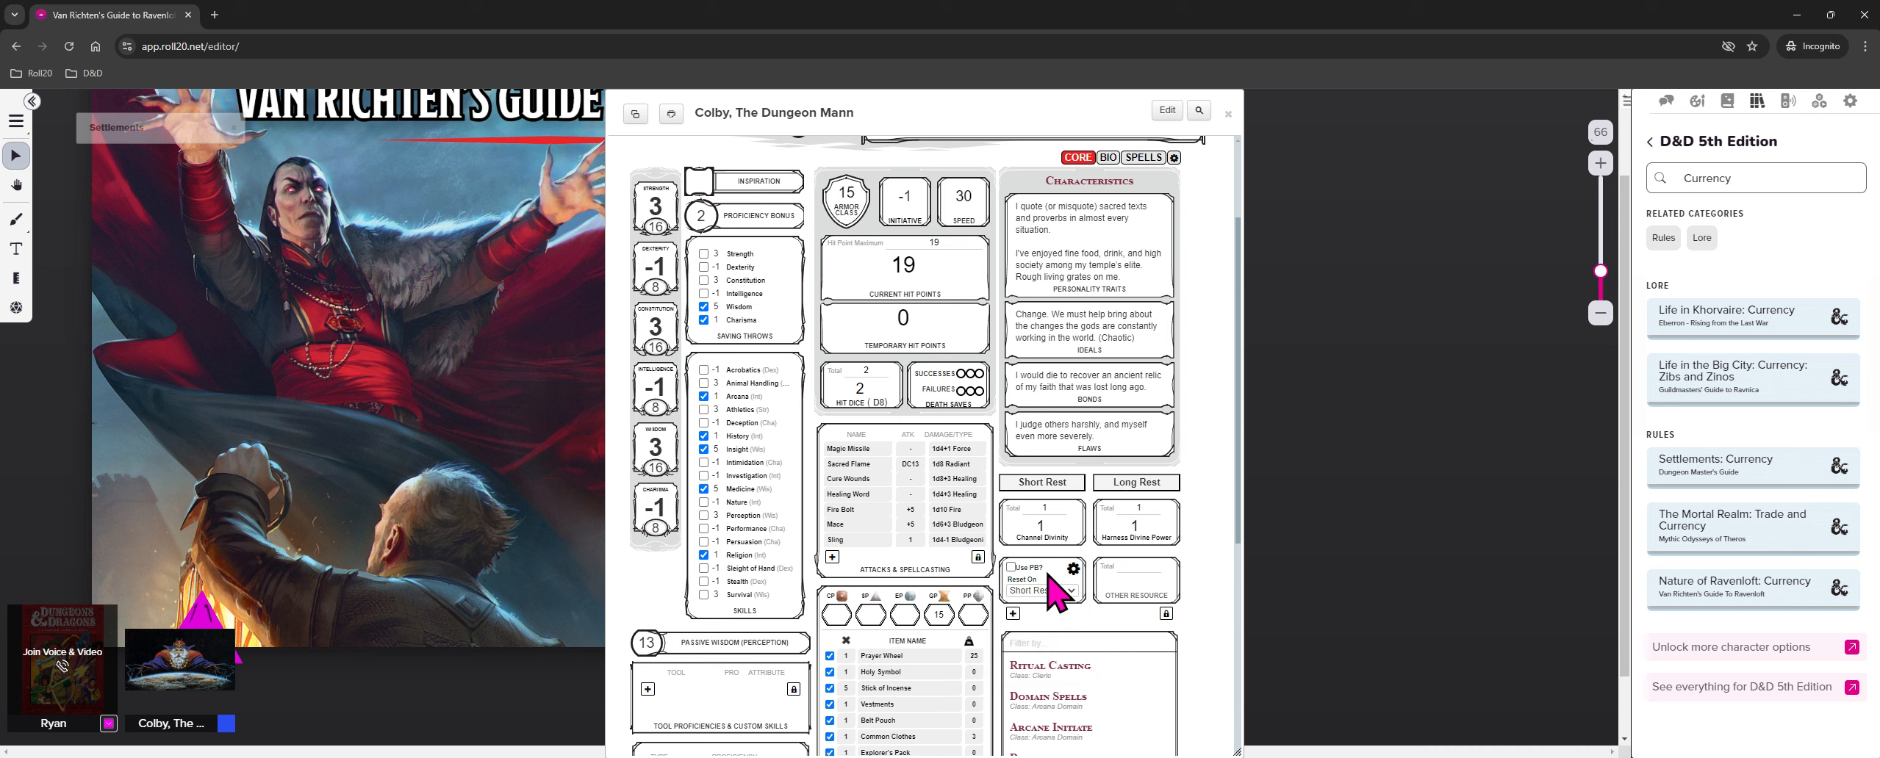
click(1073, 569)
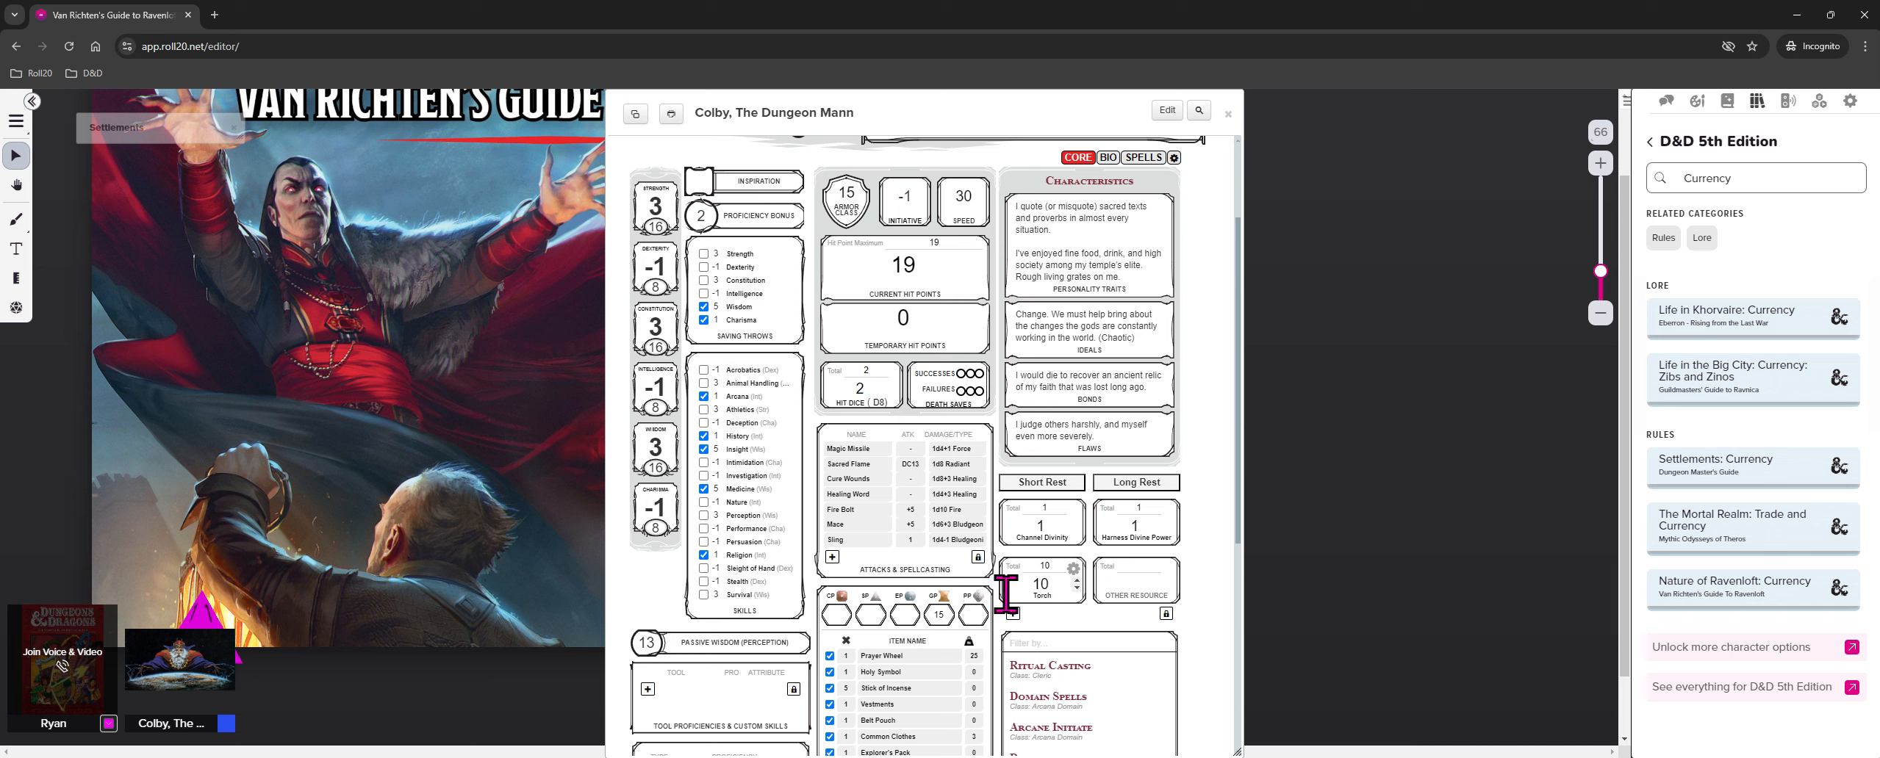
Rename the Torch resource as Colby's Torches and check the matching equipment item
click(1042, 596)
drag(1066, 595, 943, 621)
scroll(940, 613, down, 4)
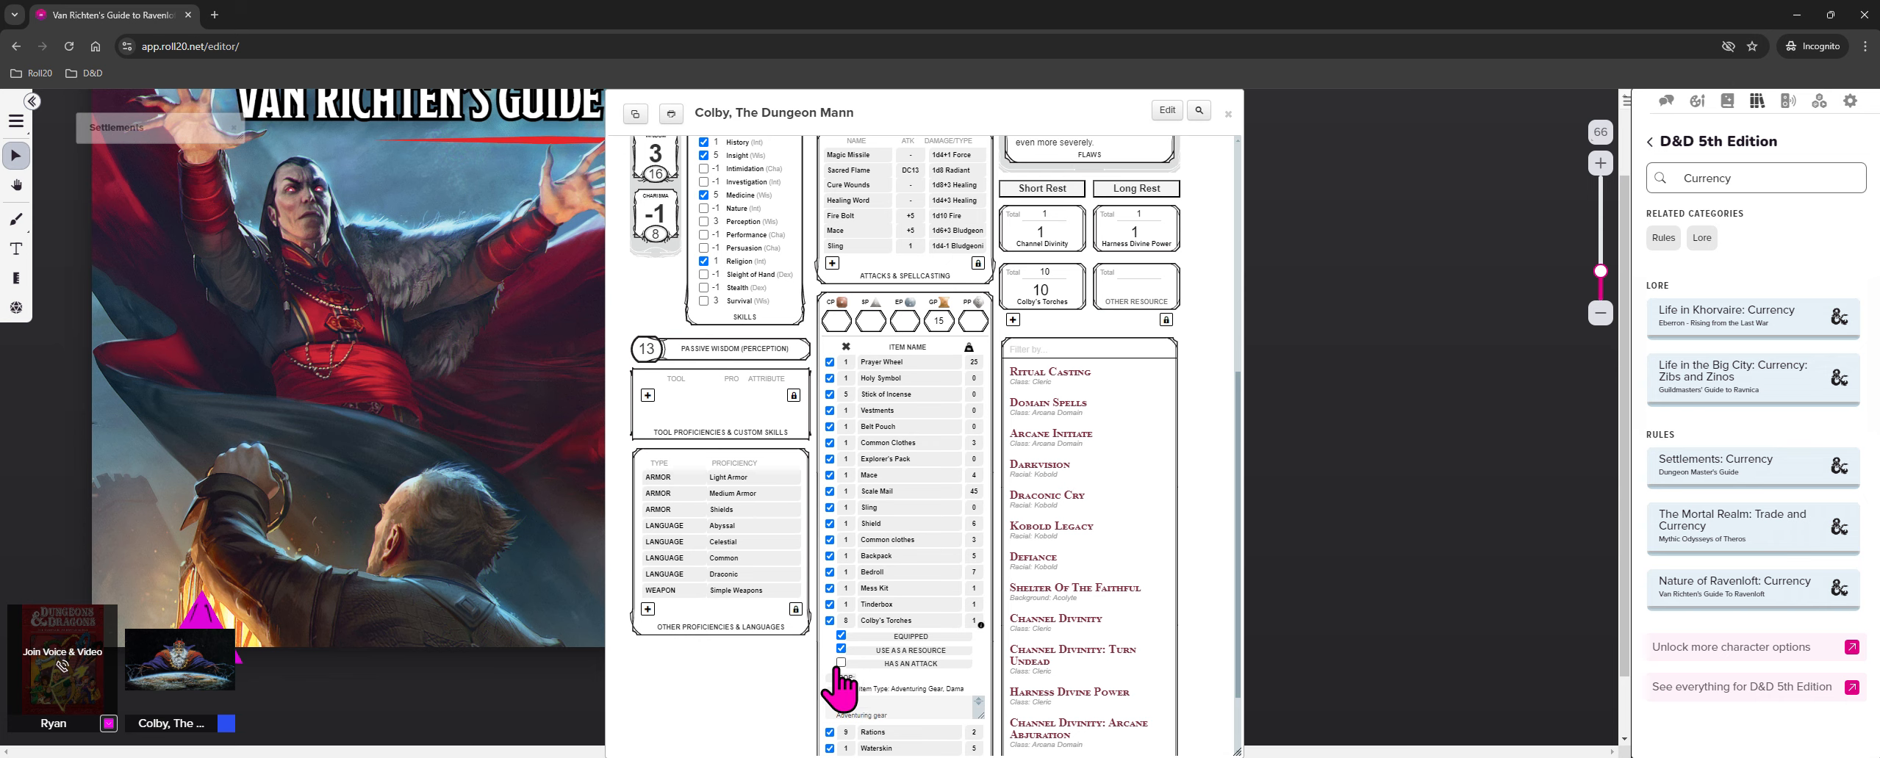
Add an attack to the Colby's Torches item, reduce its modifiers to Item Type: Adventuring Gear, and close the item details
click(841, 663)
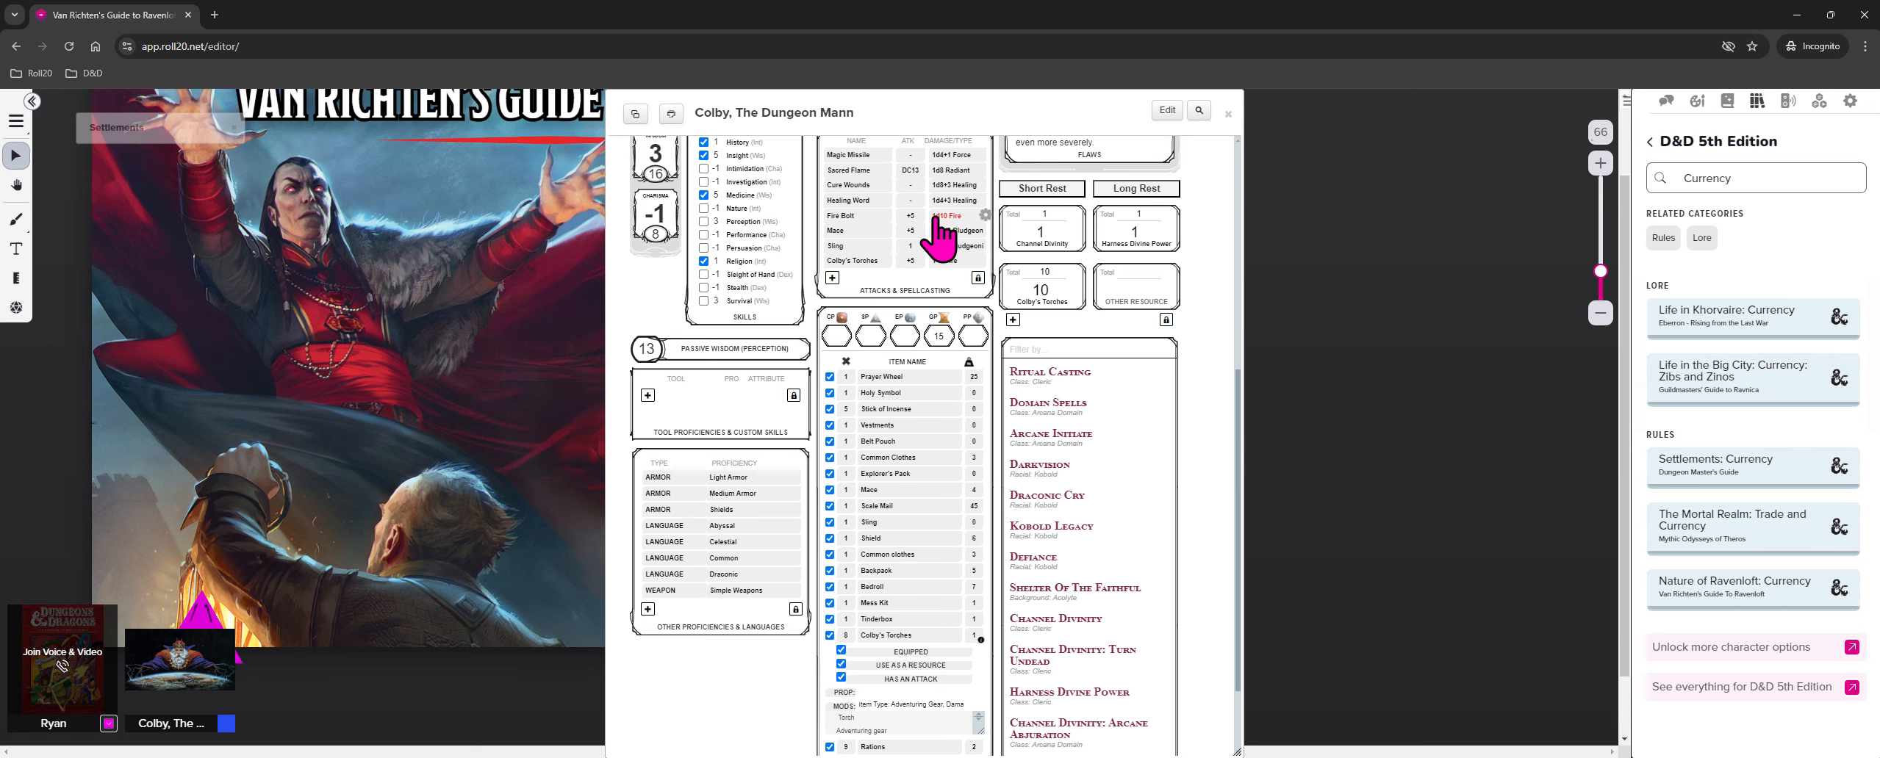
scroll(915, 617, down, 1)
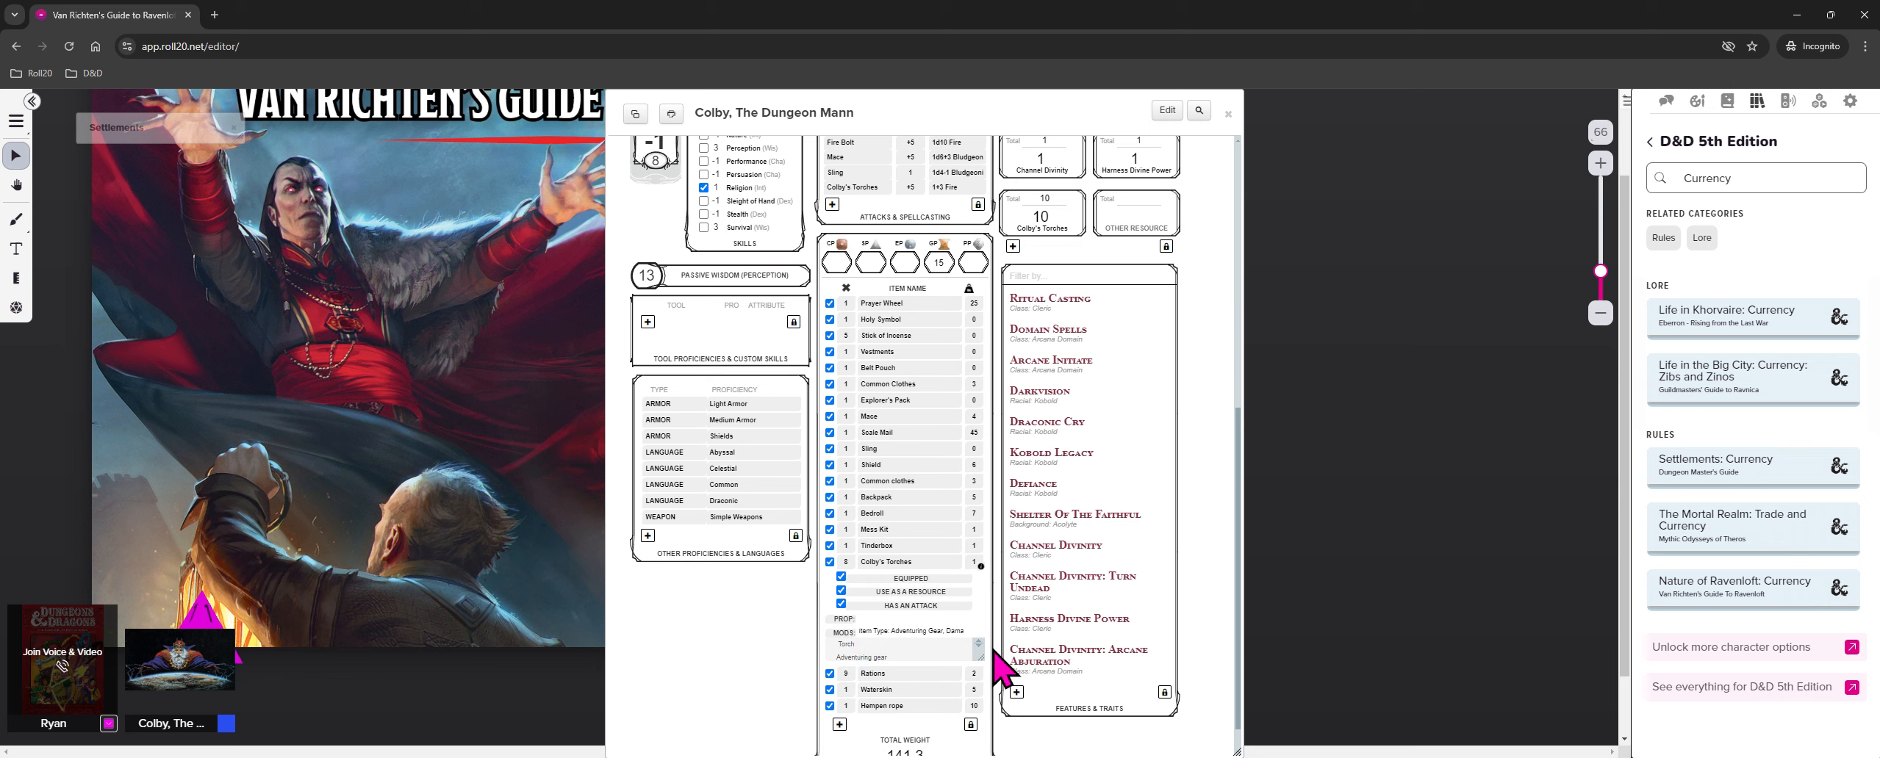
click(859, 656)
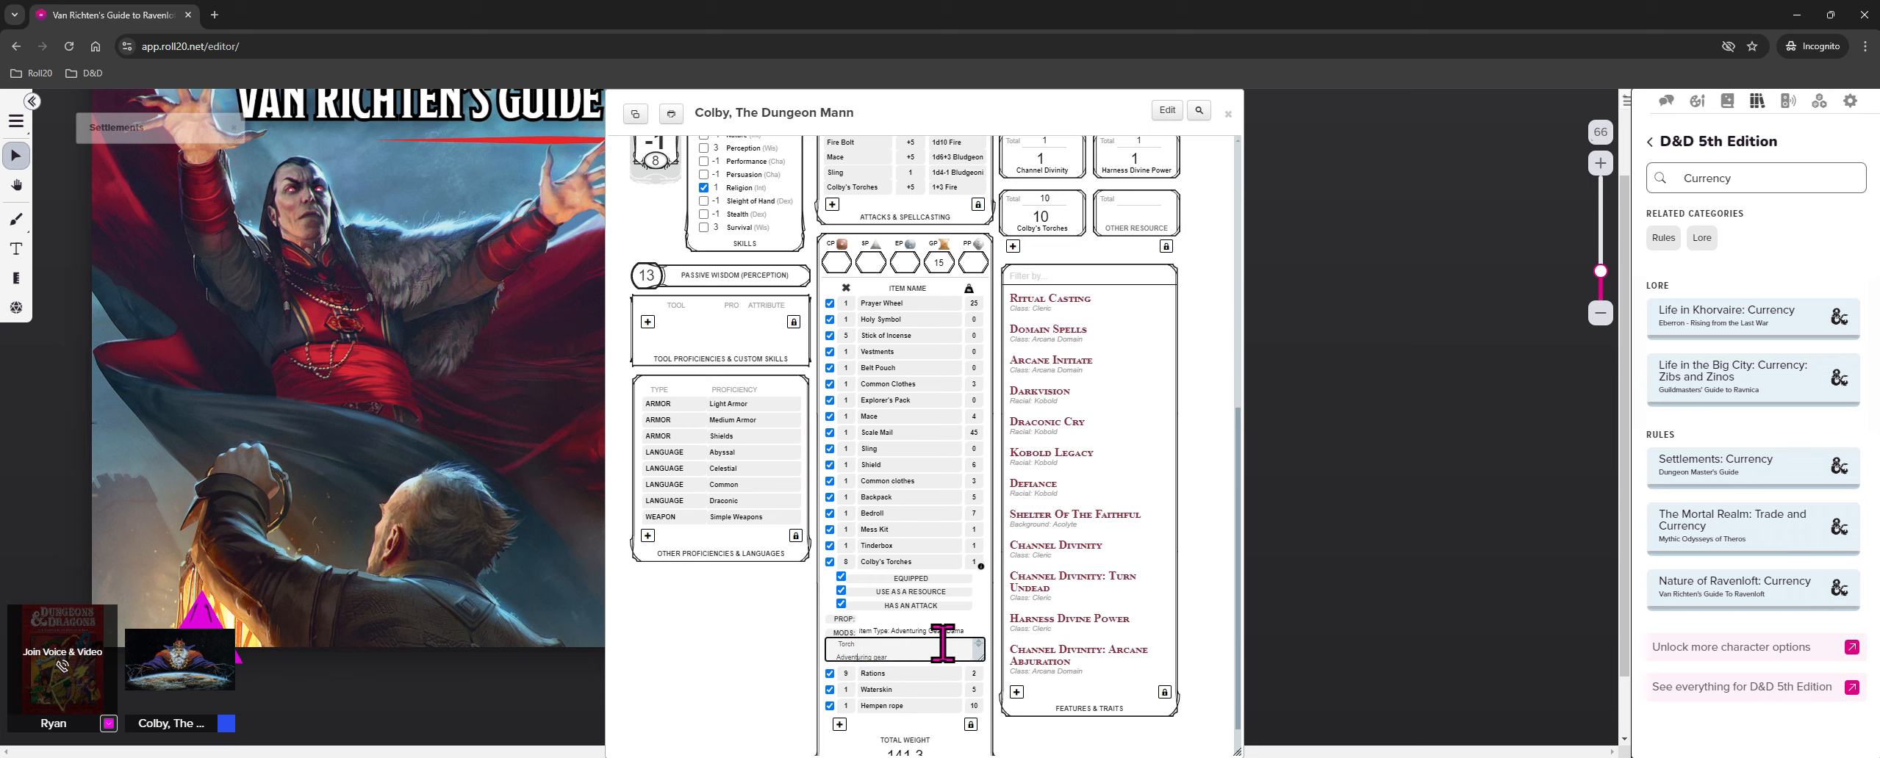
scroll(902, 643, up, 3)
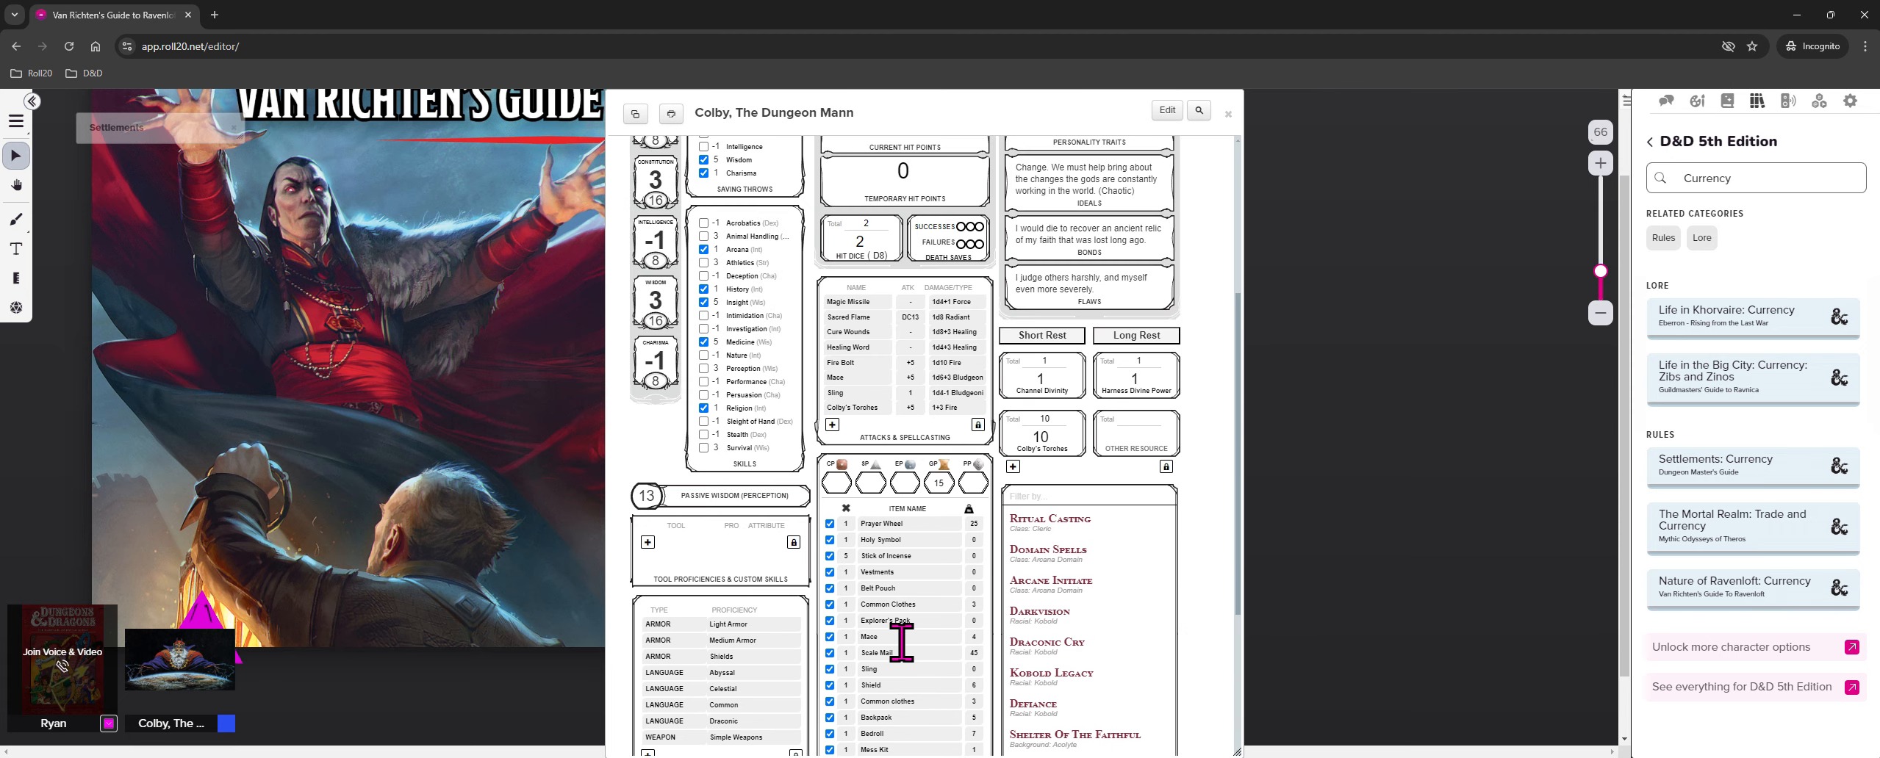
scroll(901, 650, down, 3)
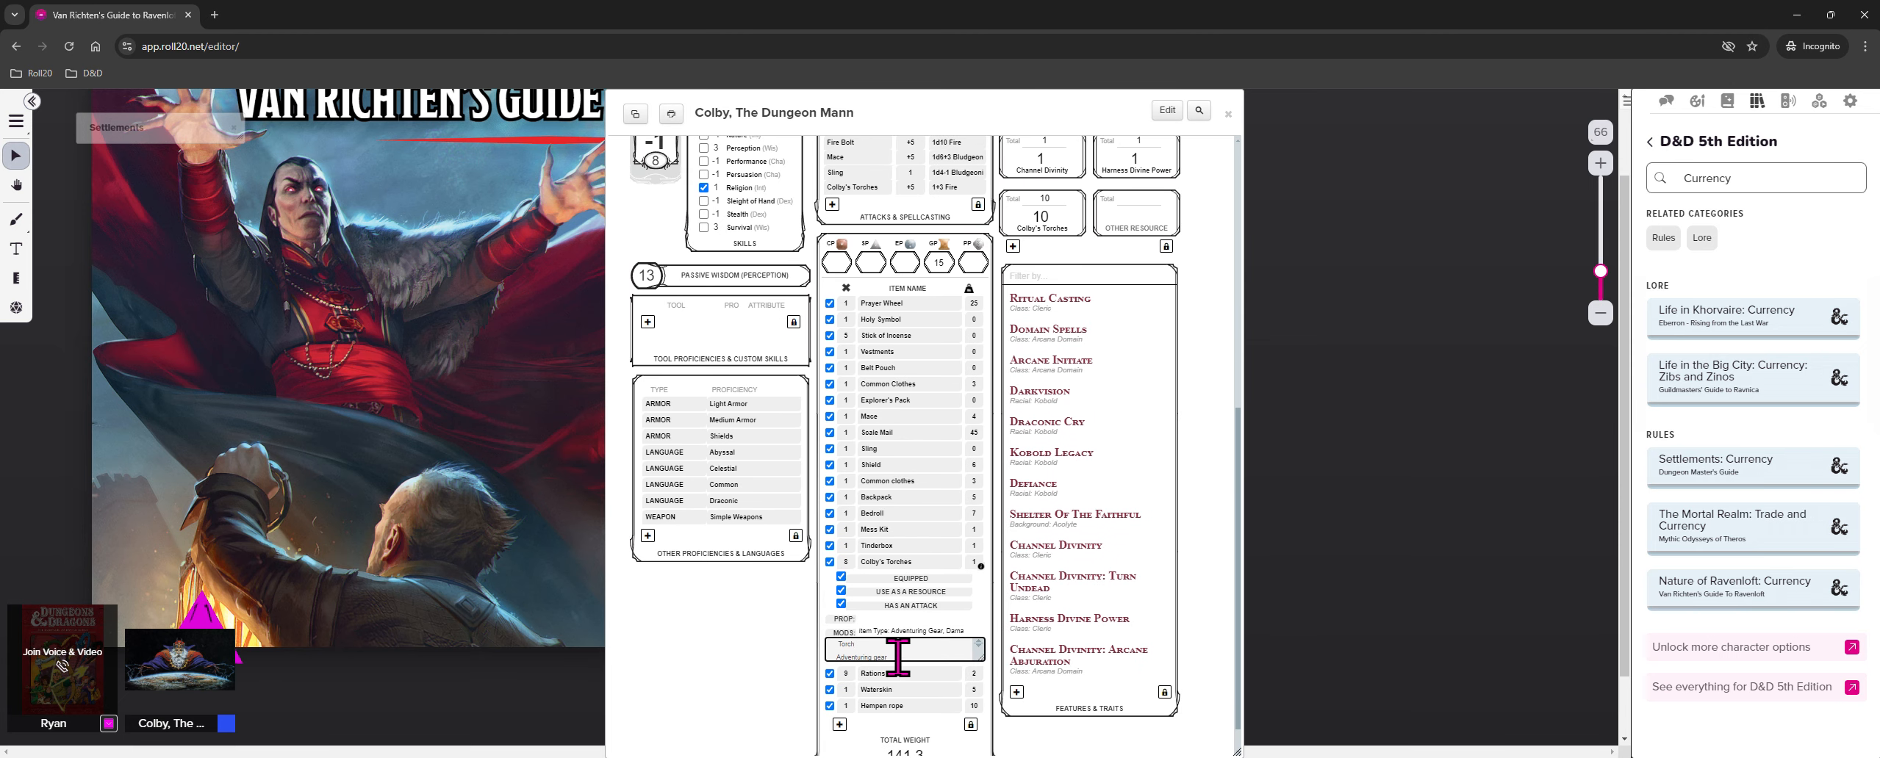
click(867, 620)
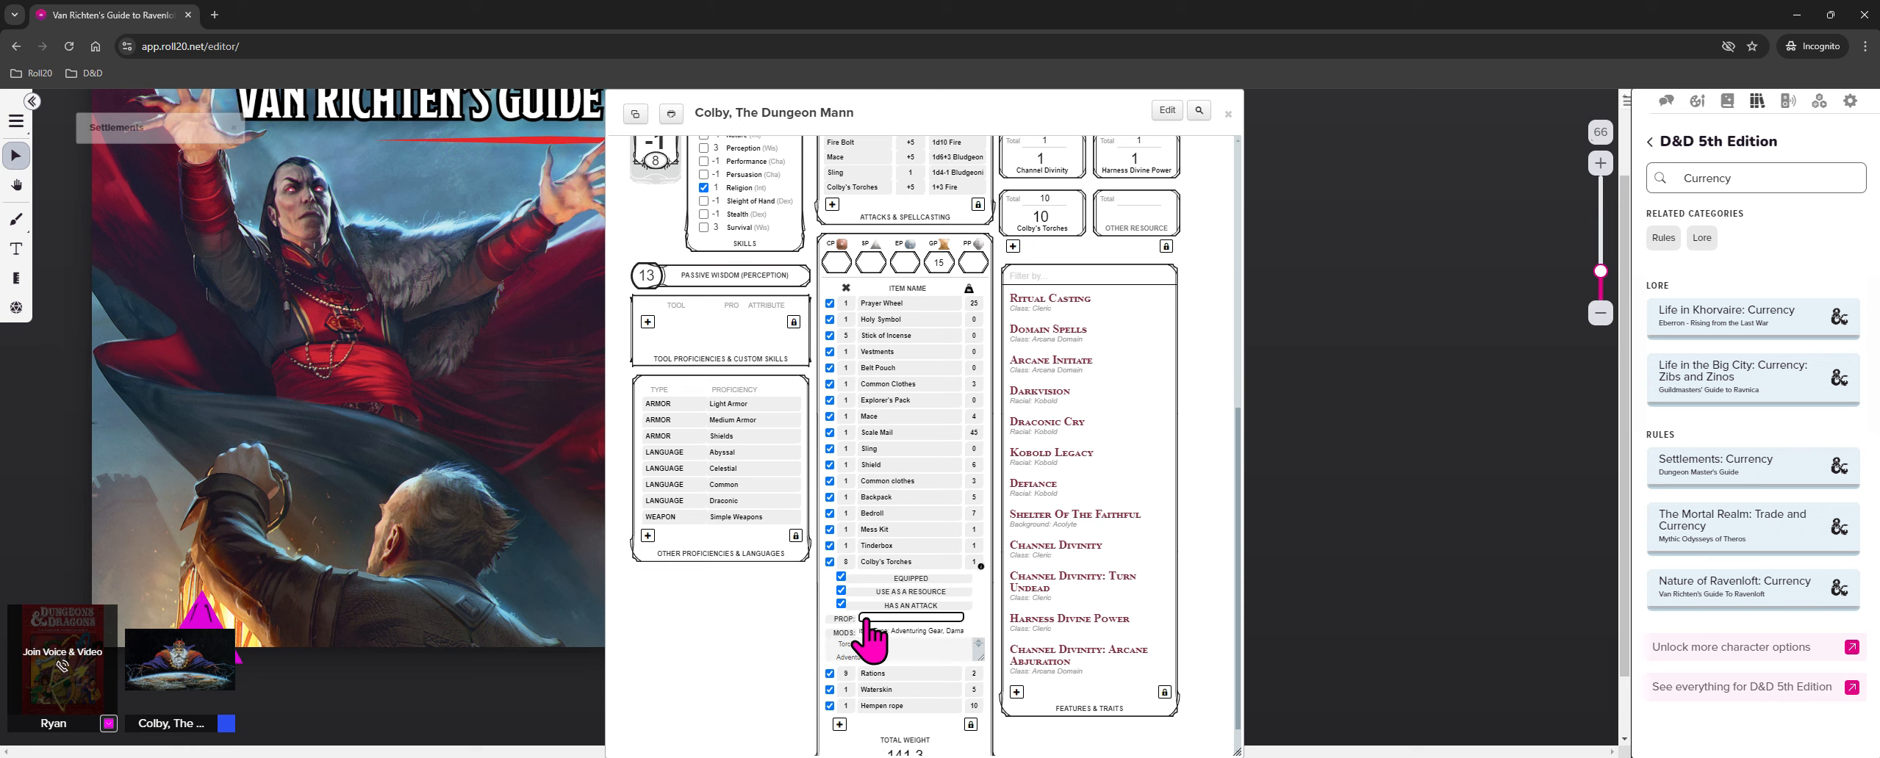
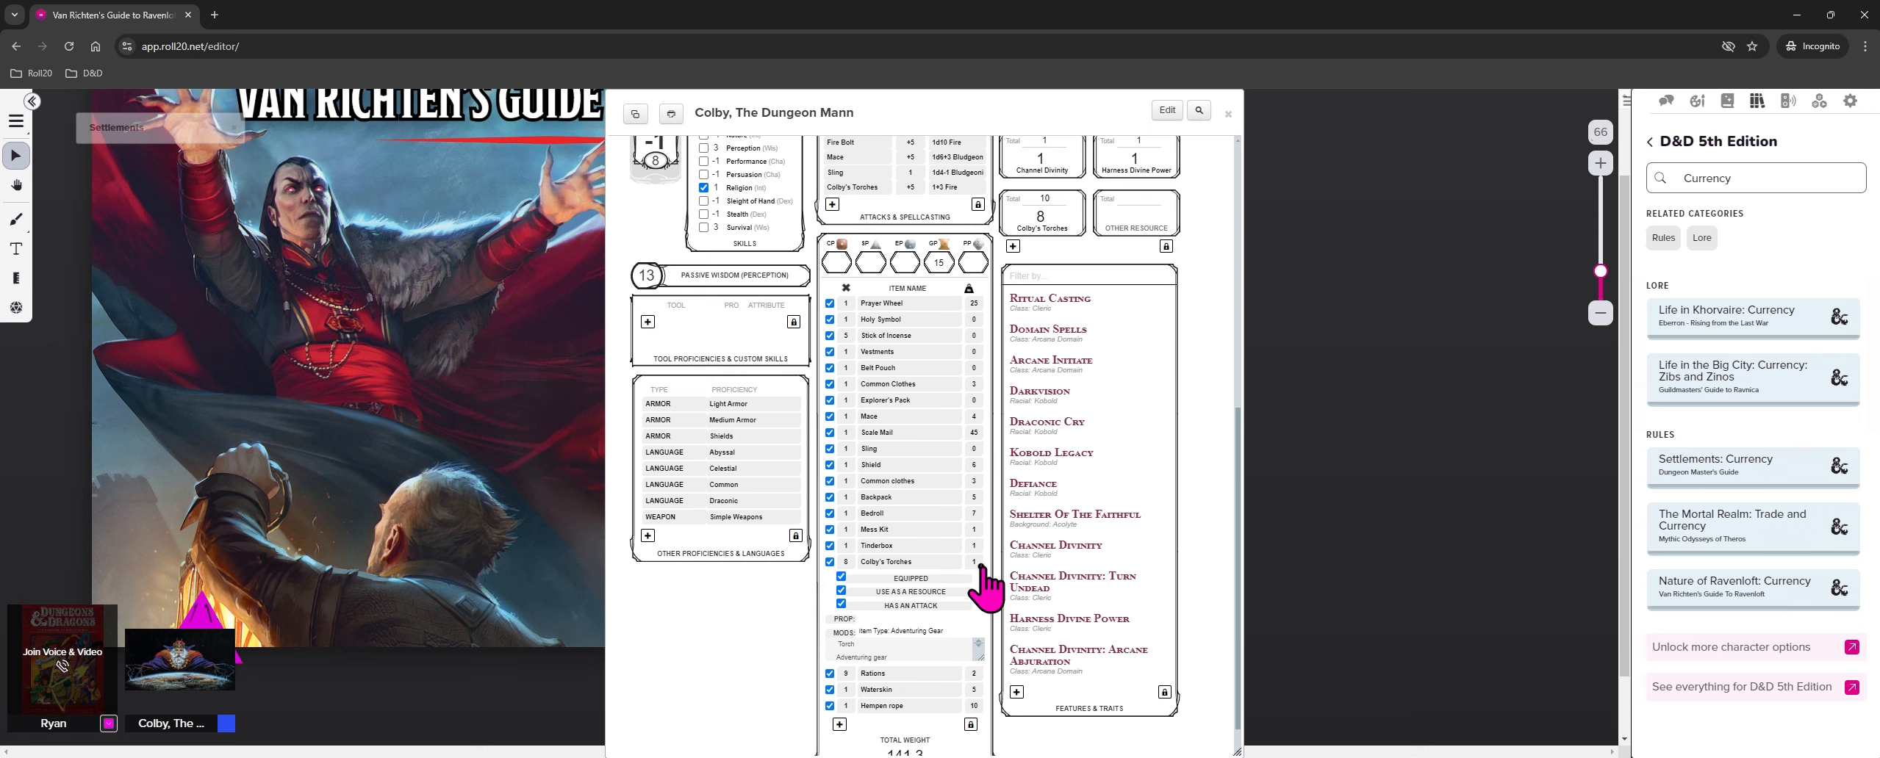
click(983, 573)
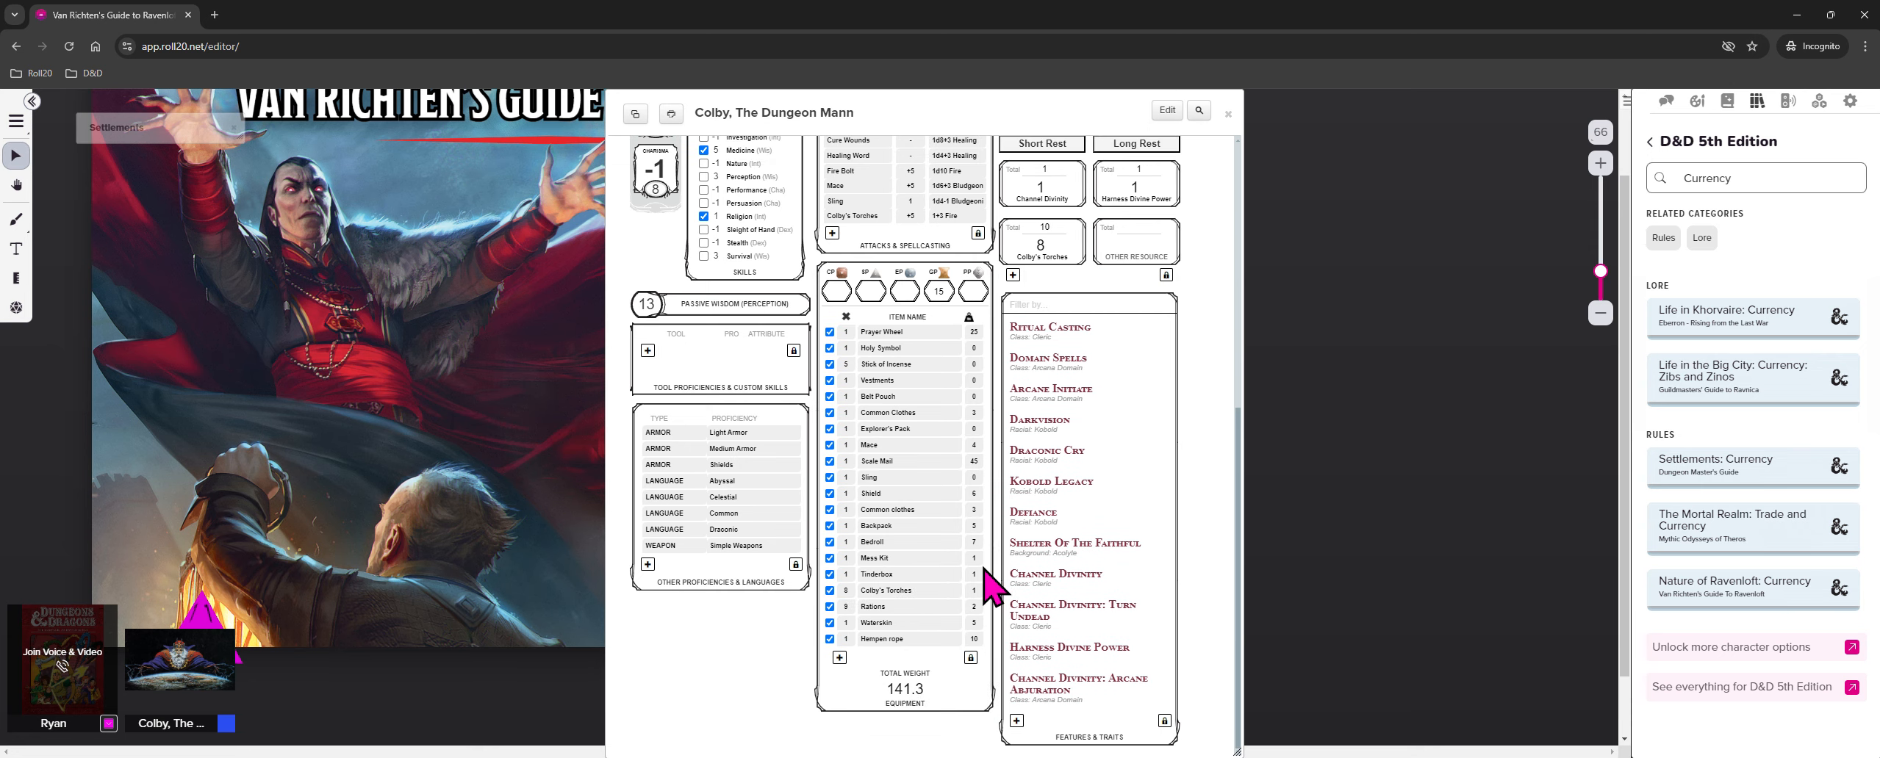
Delete the Colby's Torches attack from the attacks list and relock the list
click(977, 233)
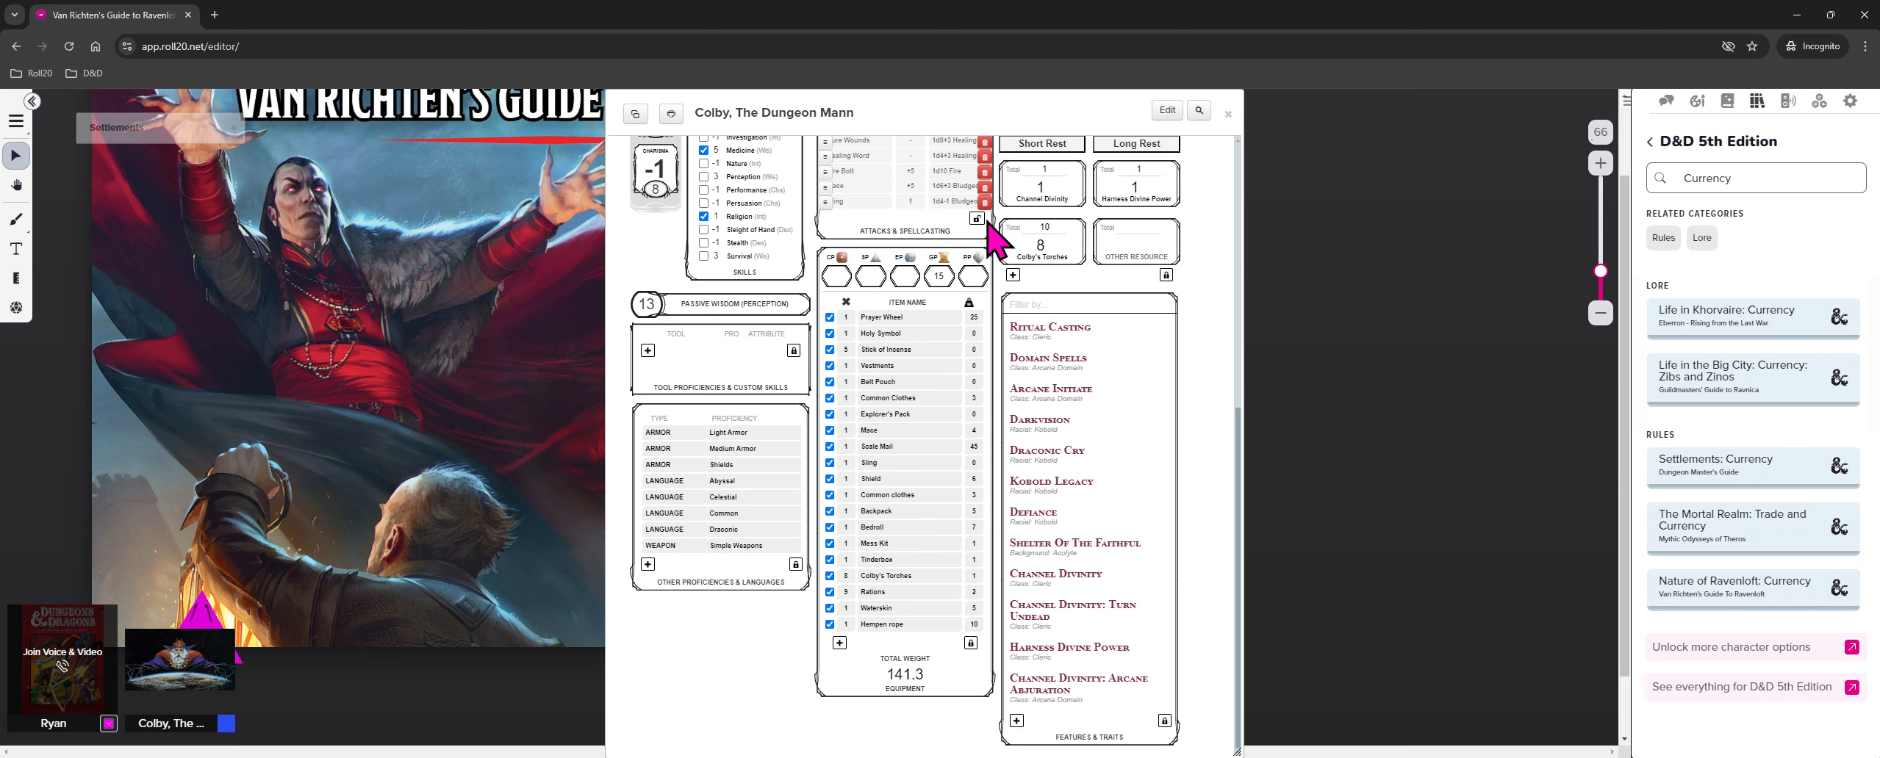
click(977, 220)
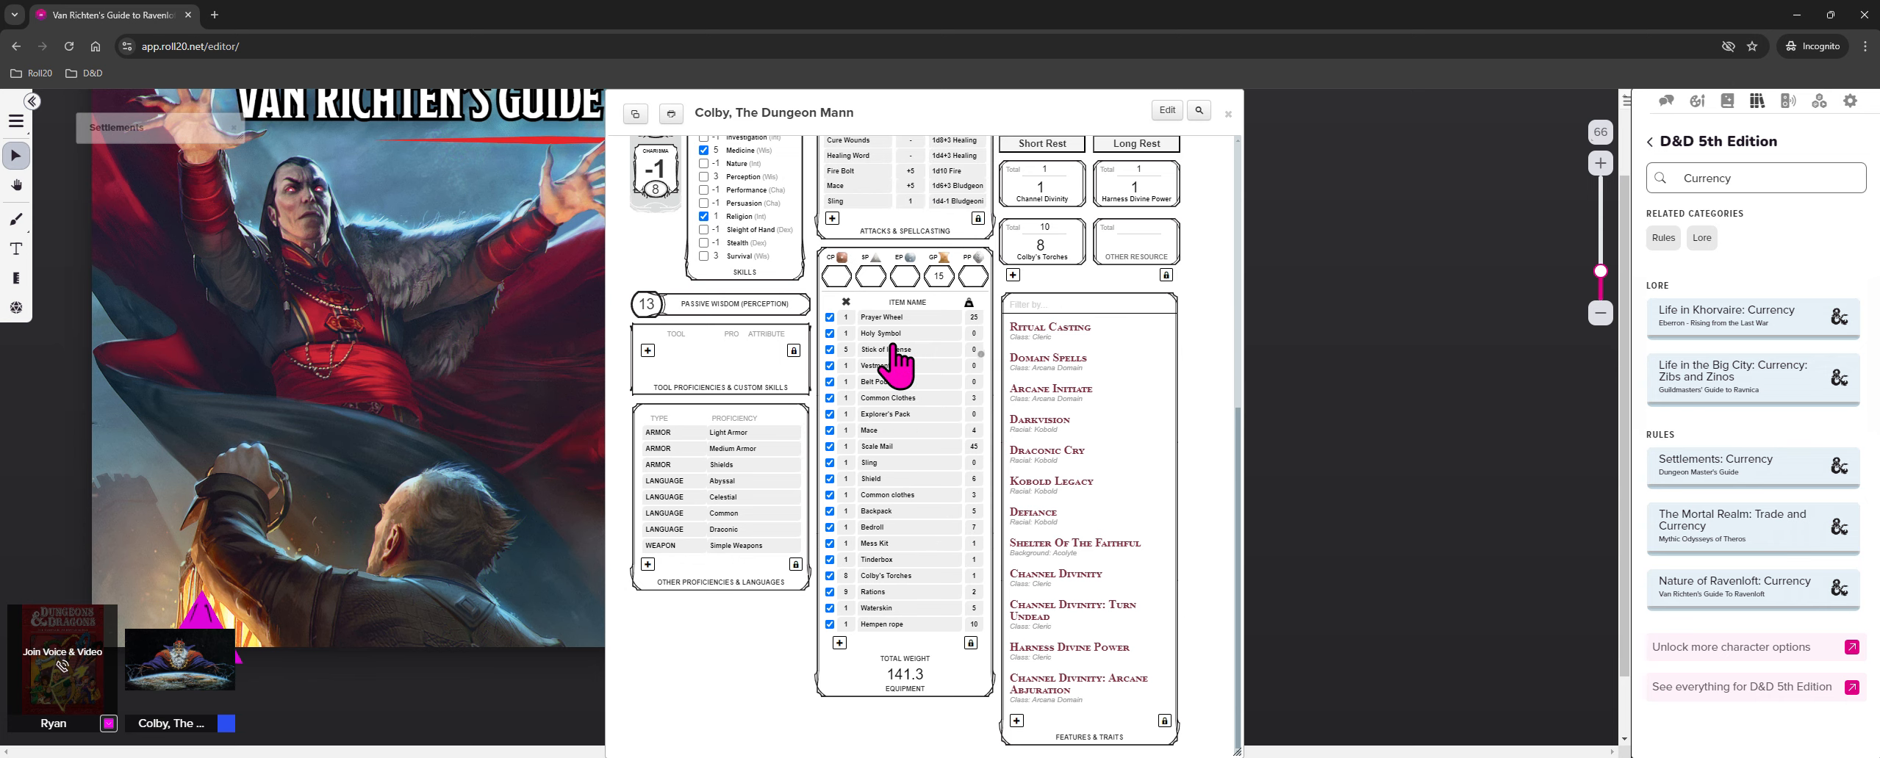
Open the personality traits for editing, read through their text, and return to the display view
scroll(898, 360, up, 6)
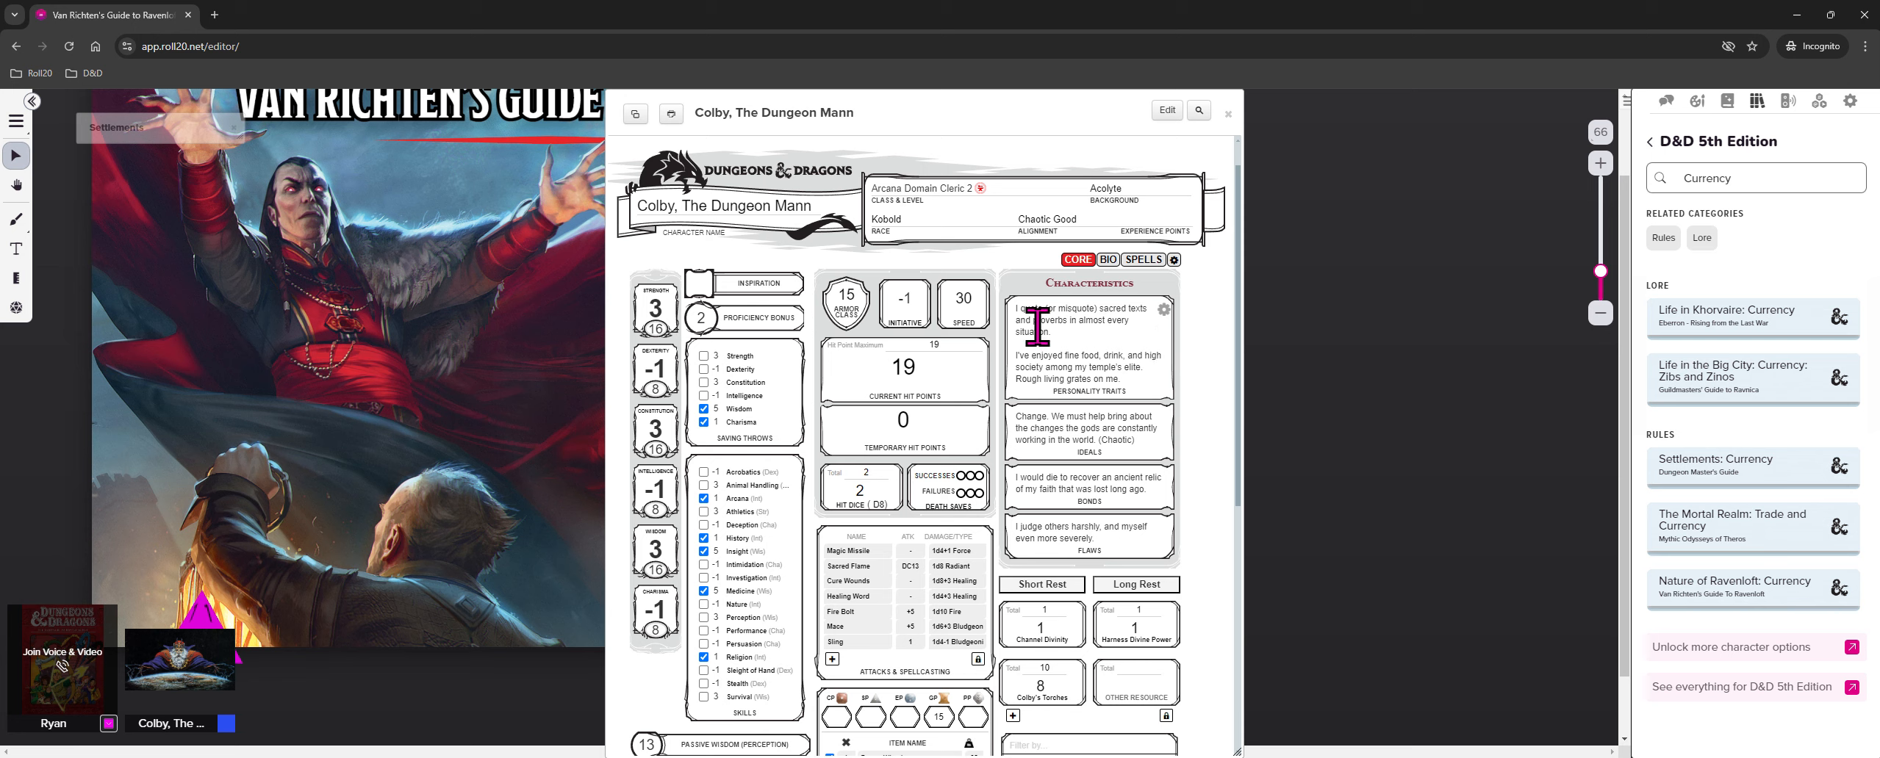
drag(1067, 366, 1099, 379)
click(1164, 310)
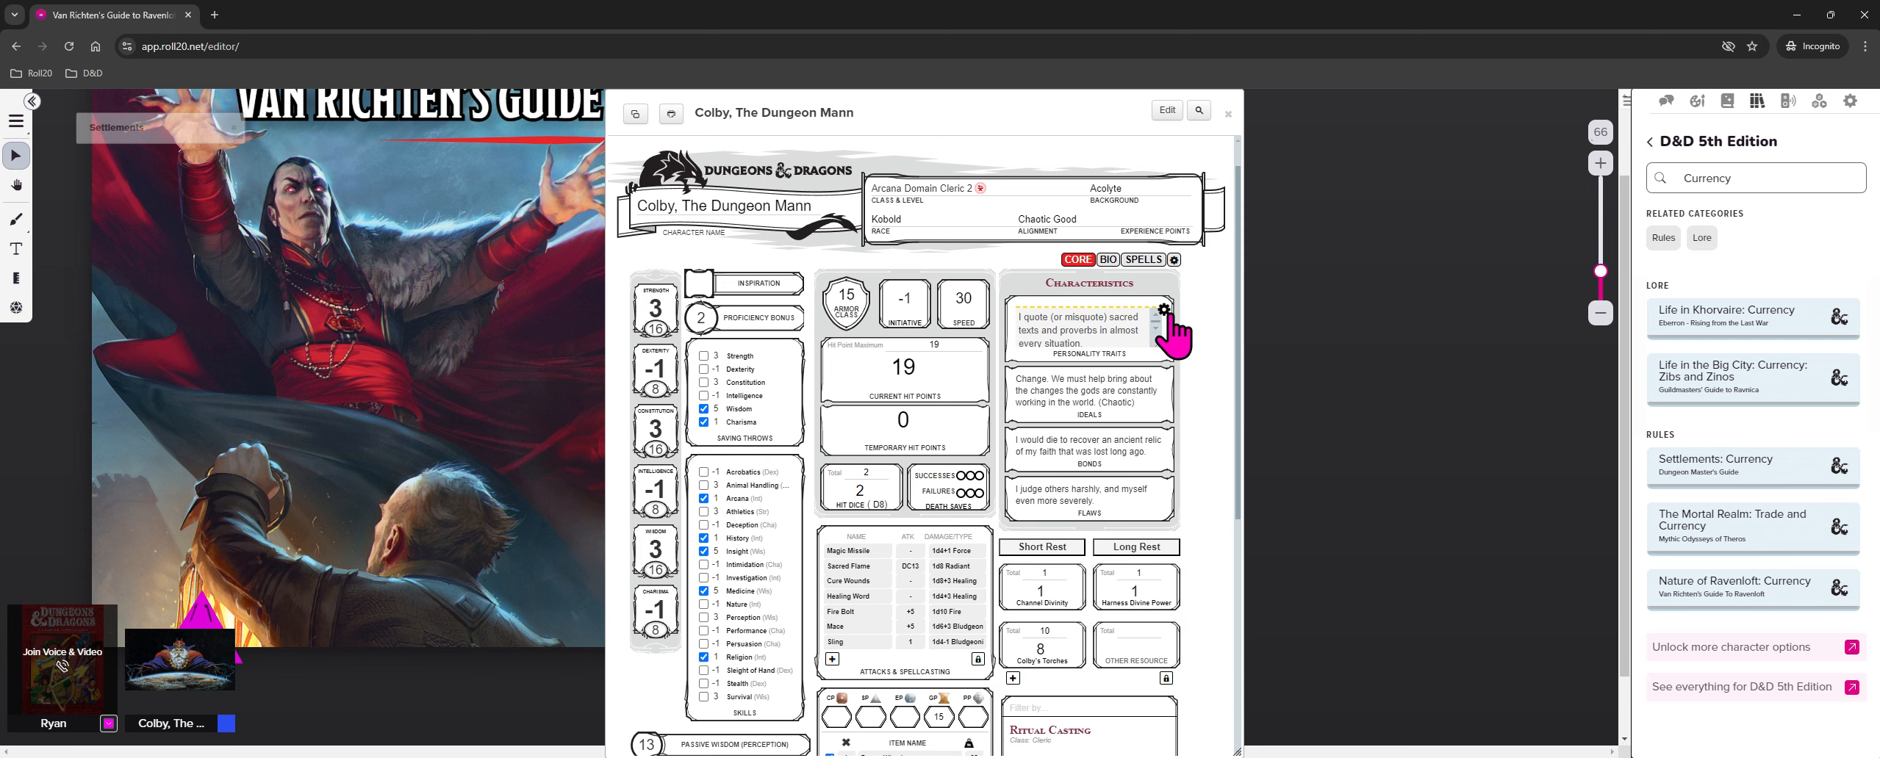
scroll(1083, 325, down, 1)
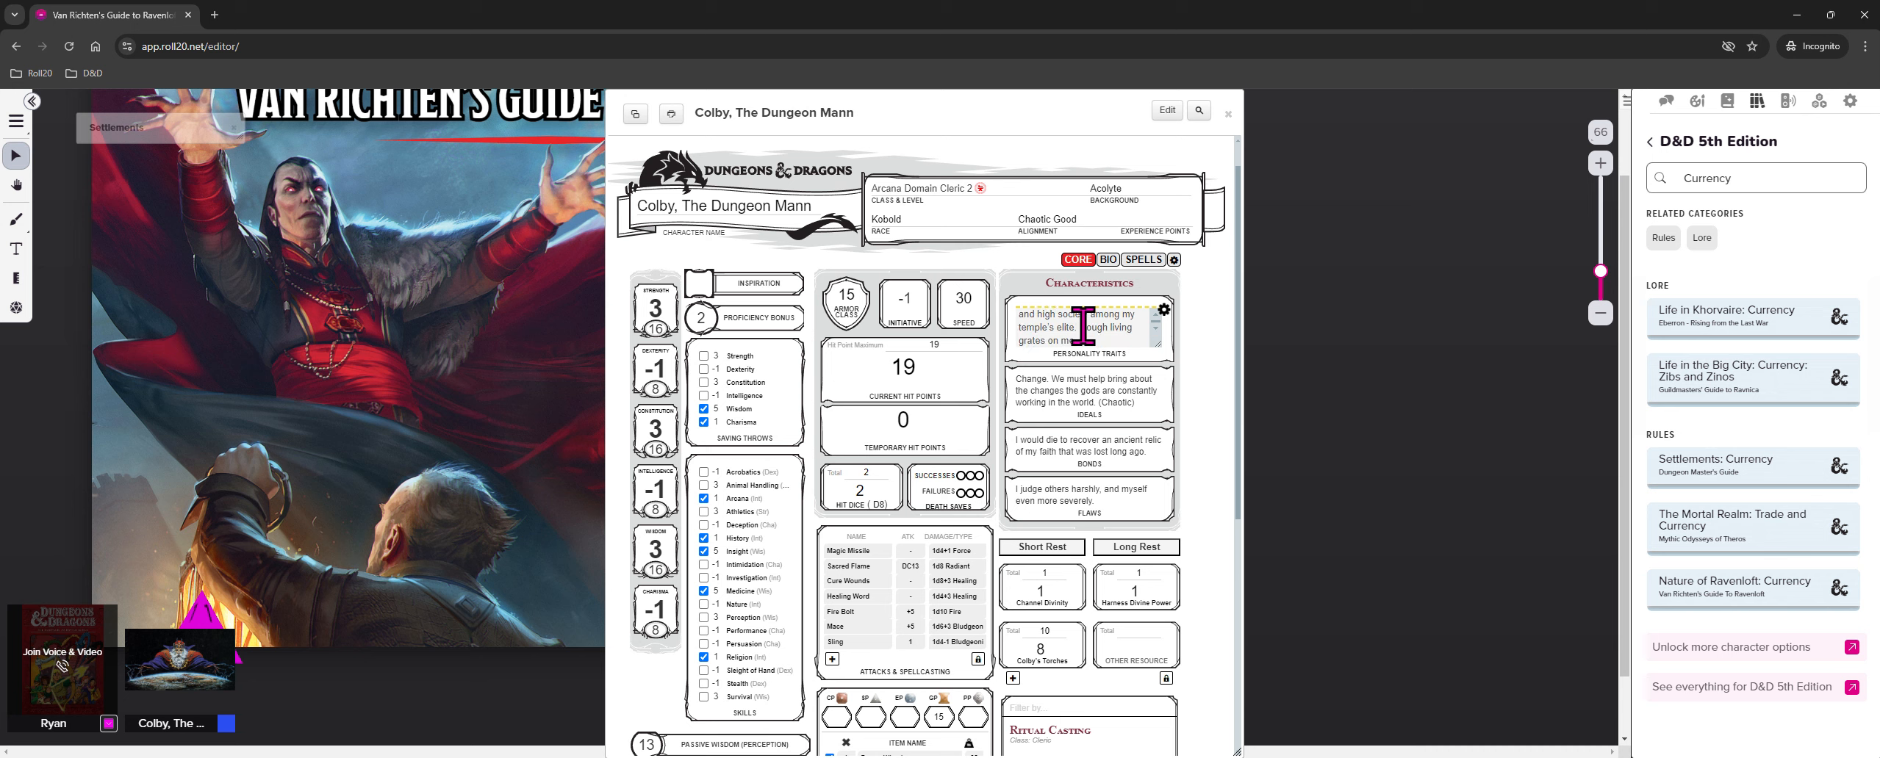
click(1164, 310)
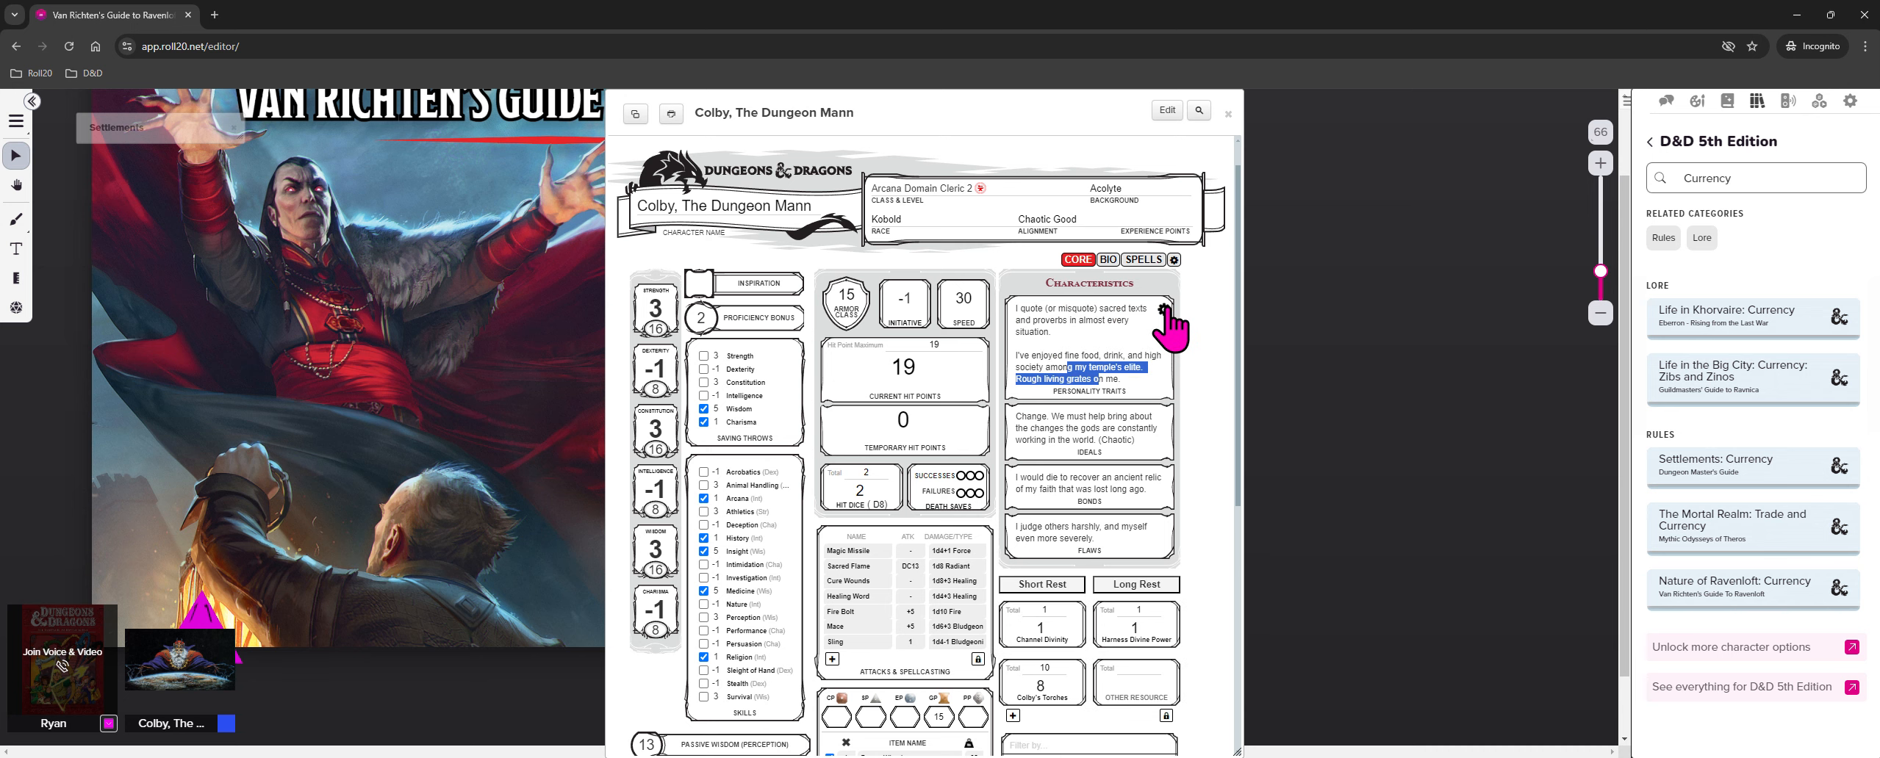
click(1119, 324)
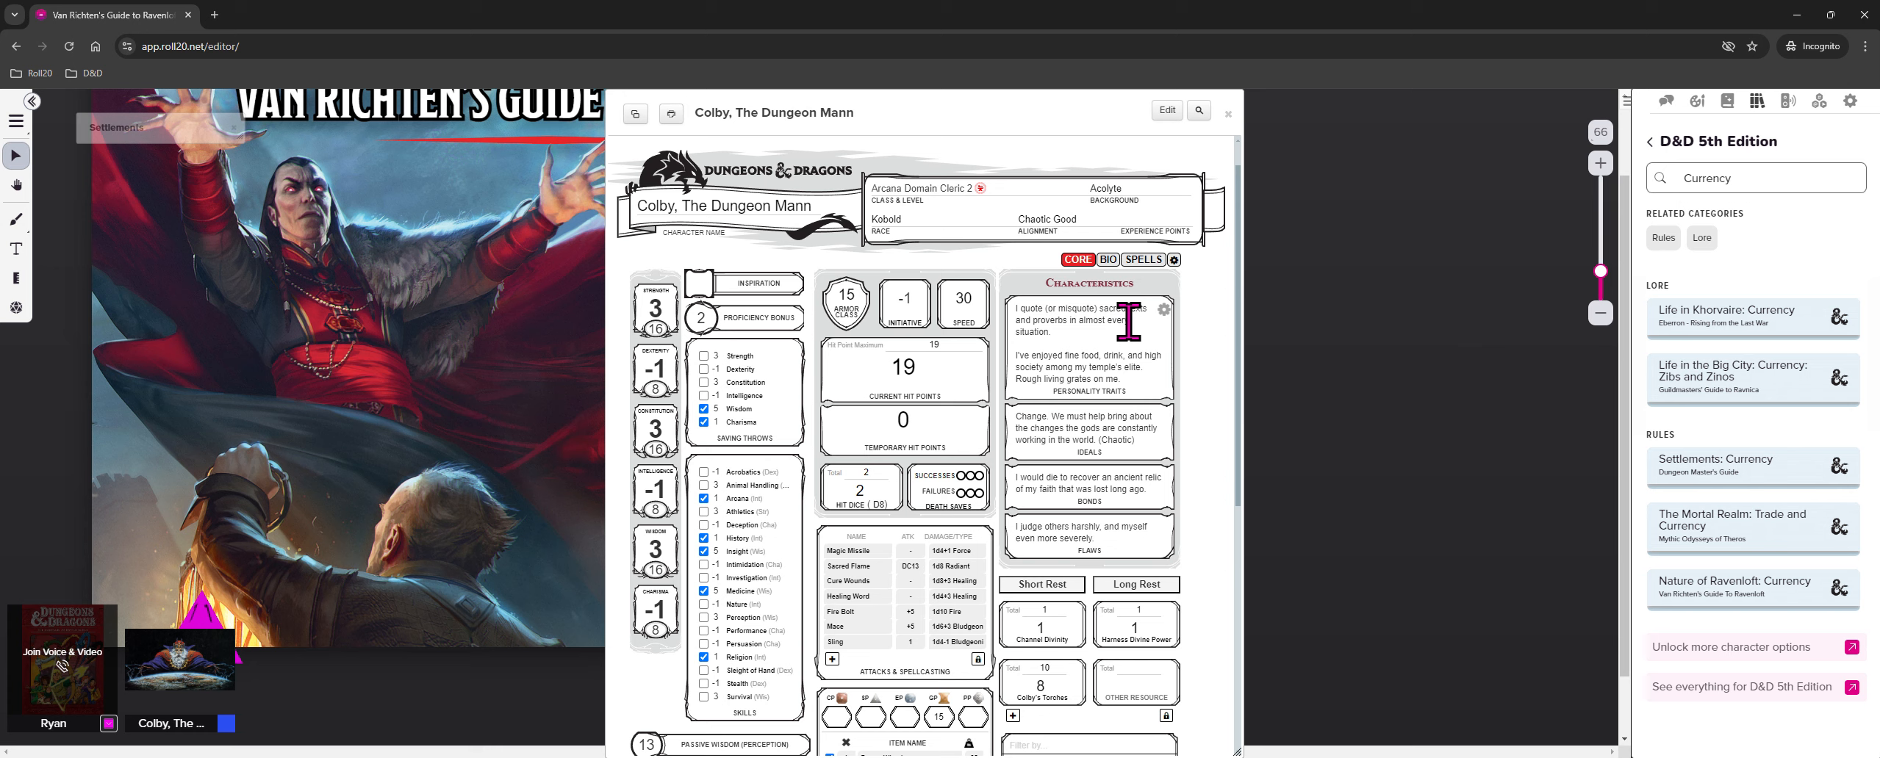
Demonstrate collapsing and expanding the Characteristics section, leaving it collapsed
click(1090, 285)
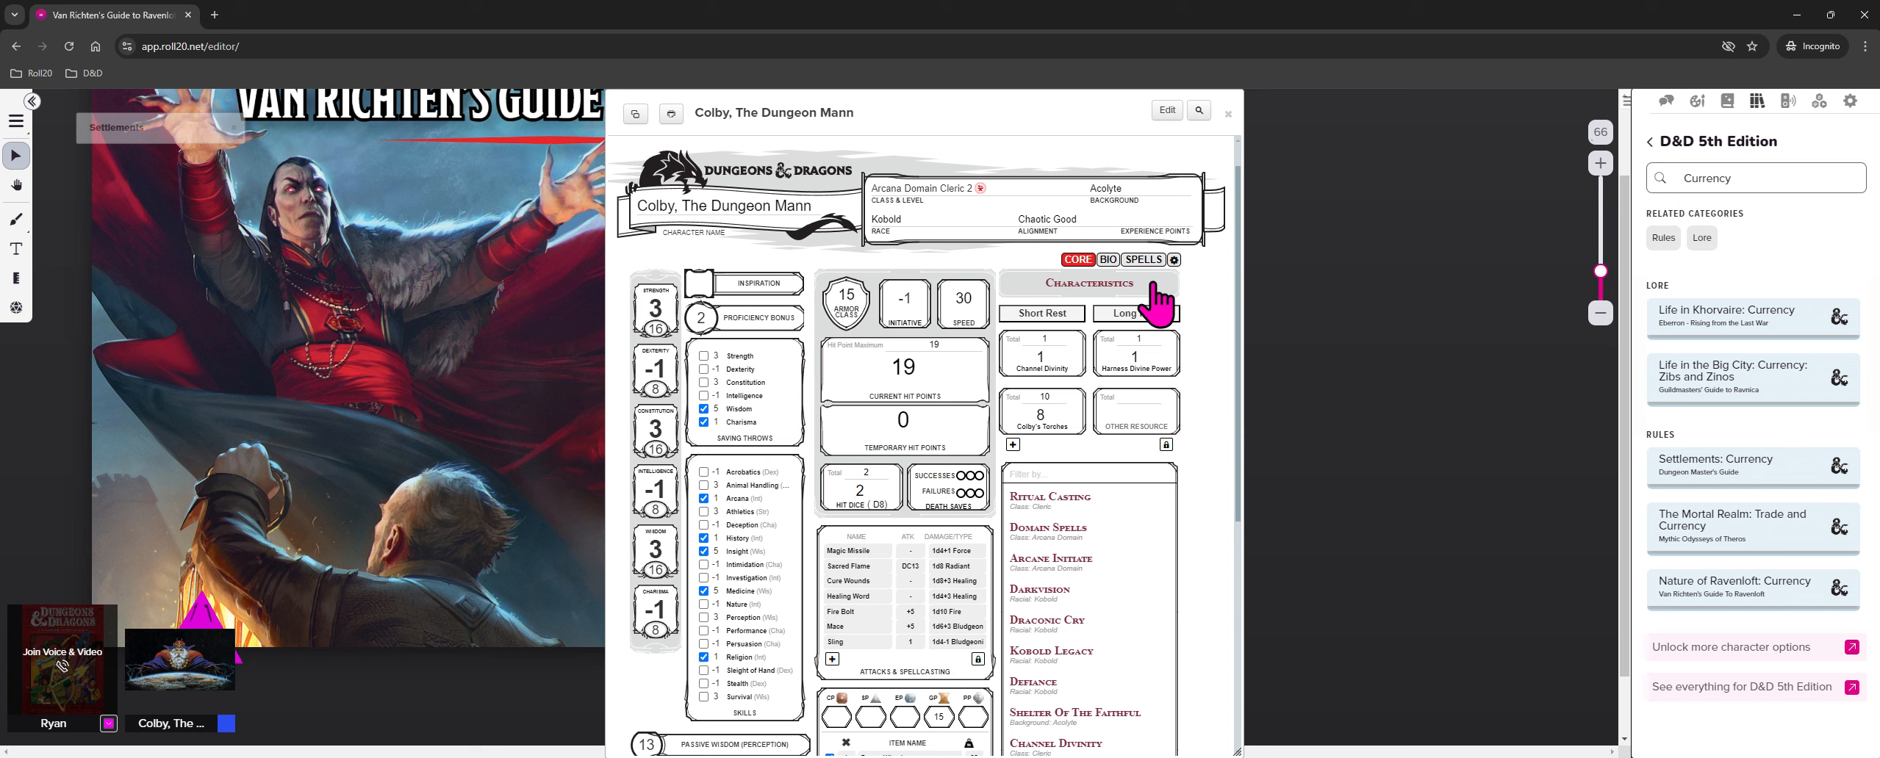
click(1099, 285)
click(1098, 288)
click(1070, 293)
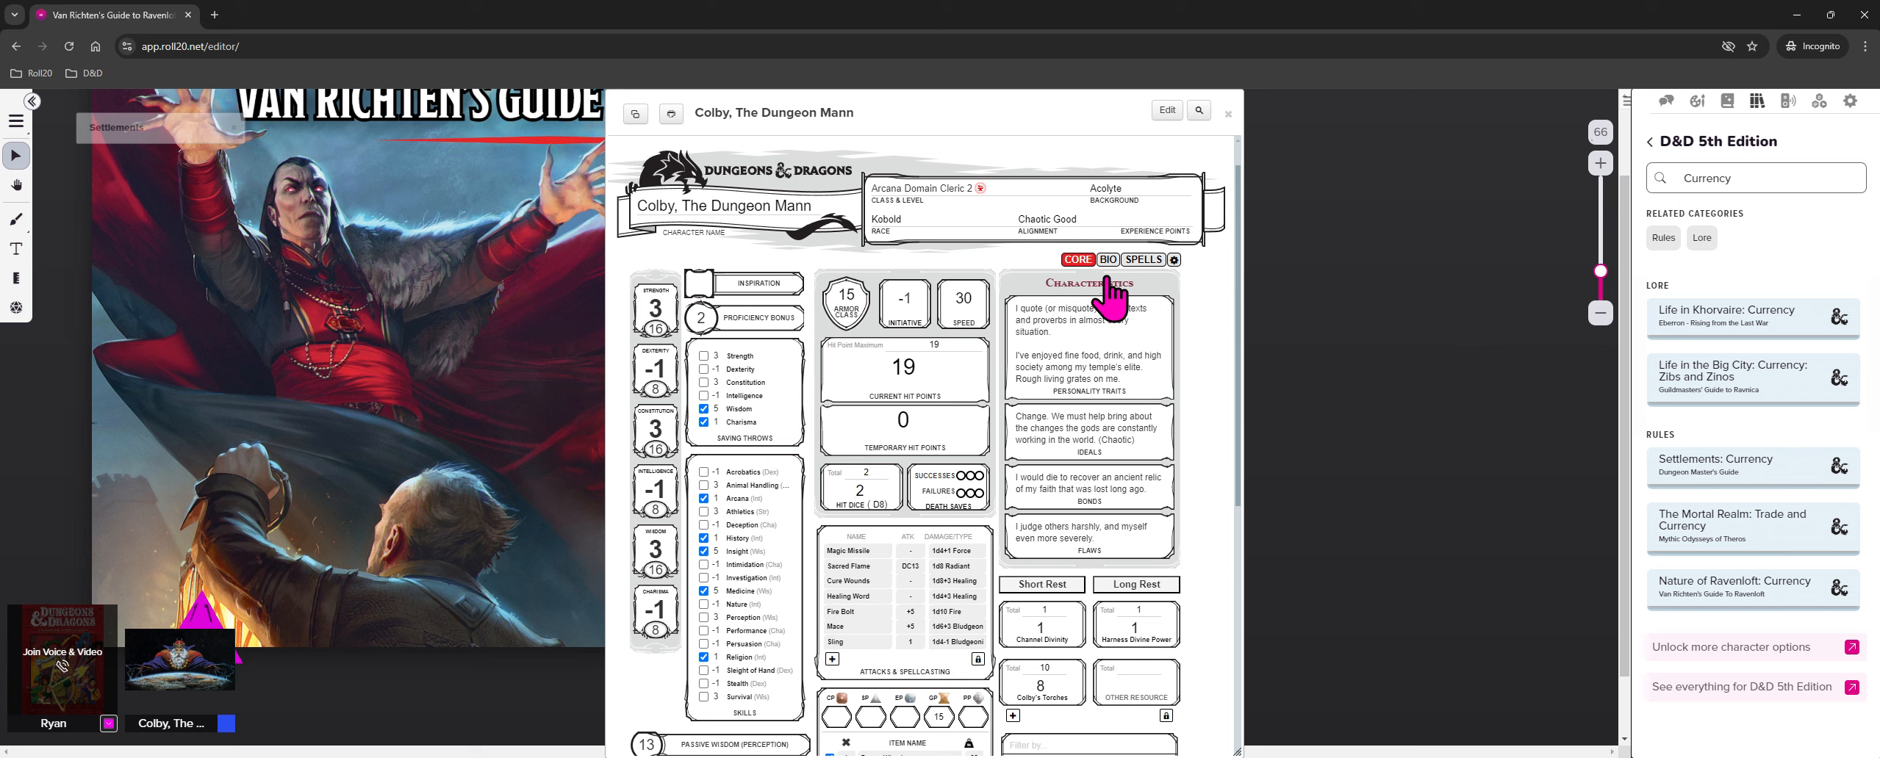
click(1071, 292)
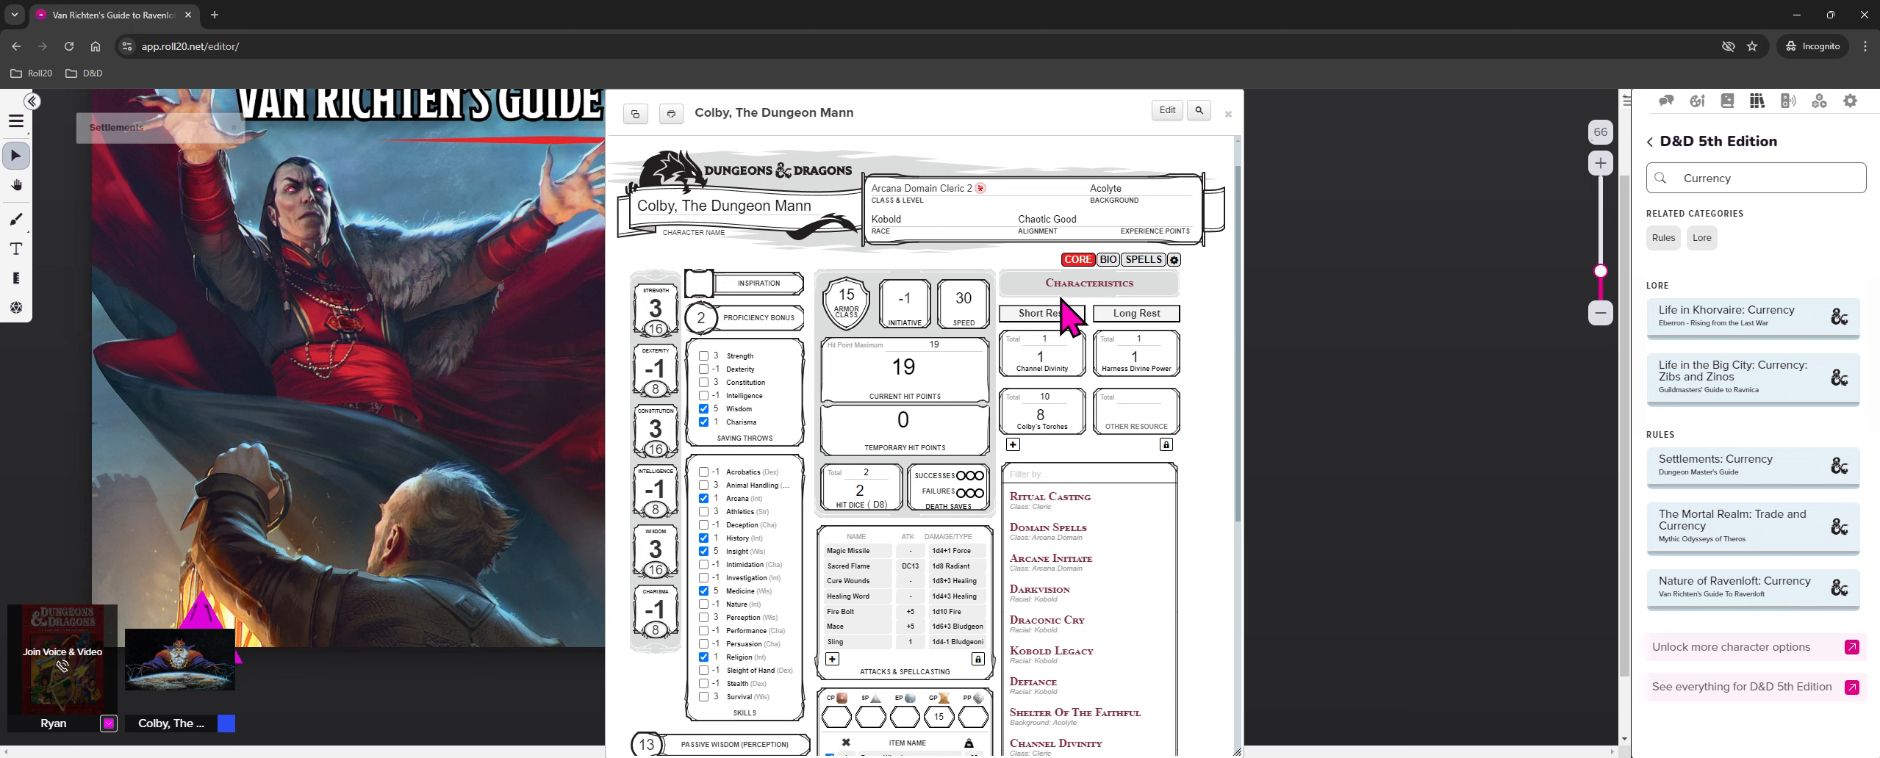
Lower the current hit points to 18 and take a long rest to restore hit points and resources
click(977, 374)
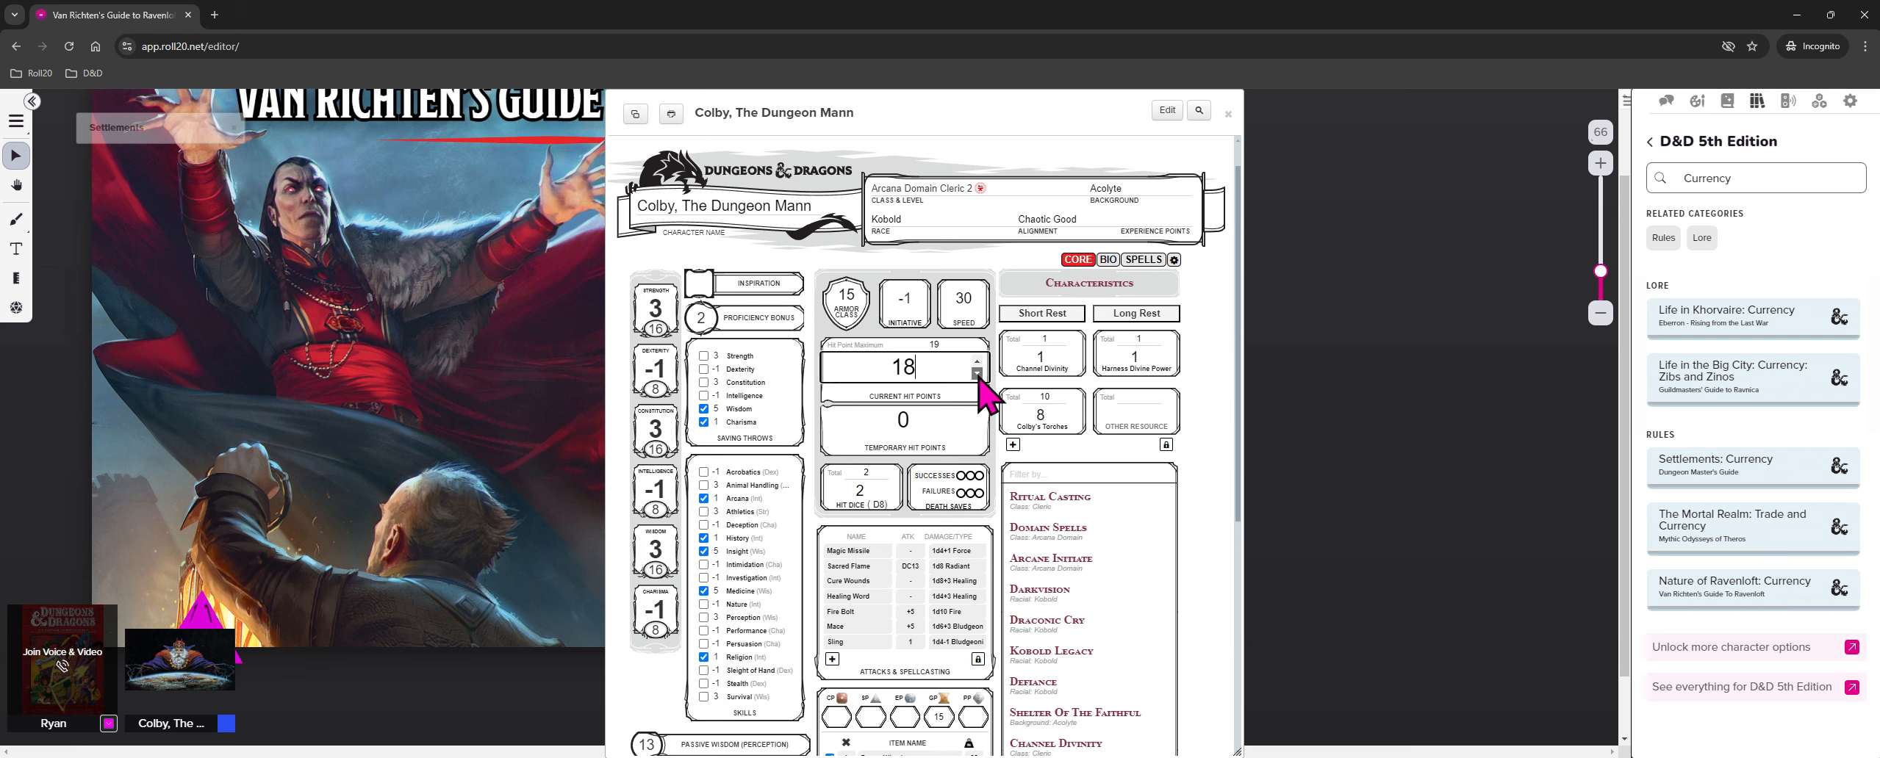
click(1195, 323)
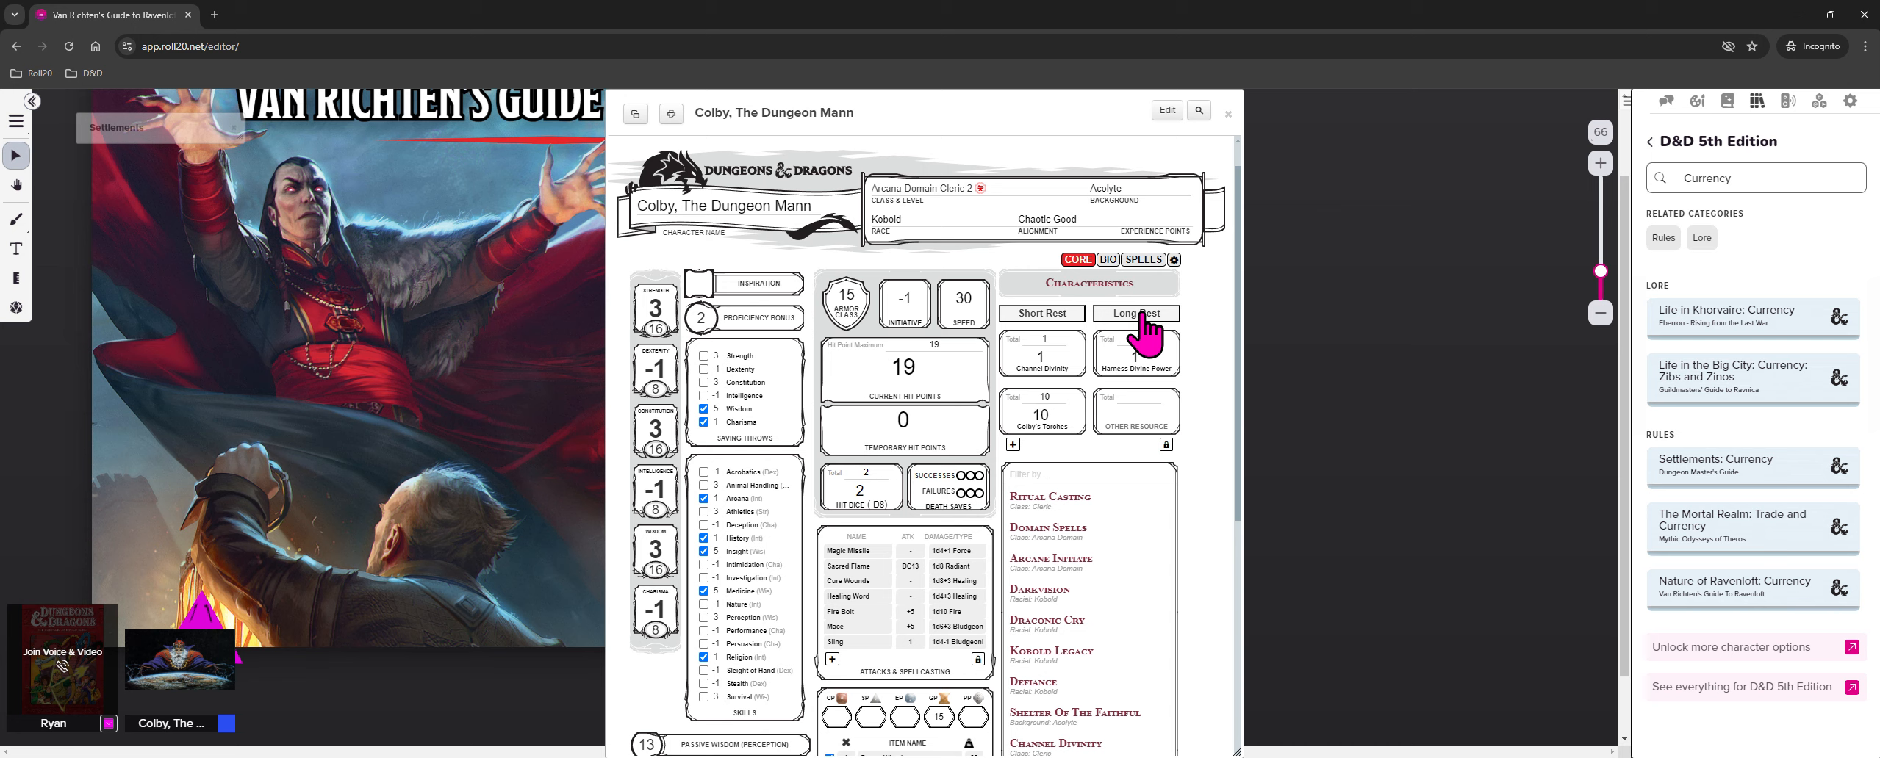
double_click(906, 367)
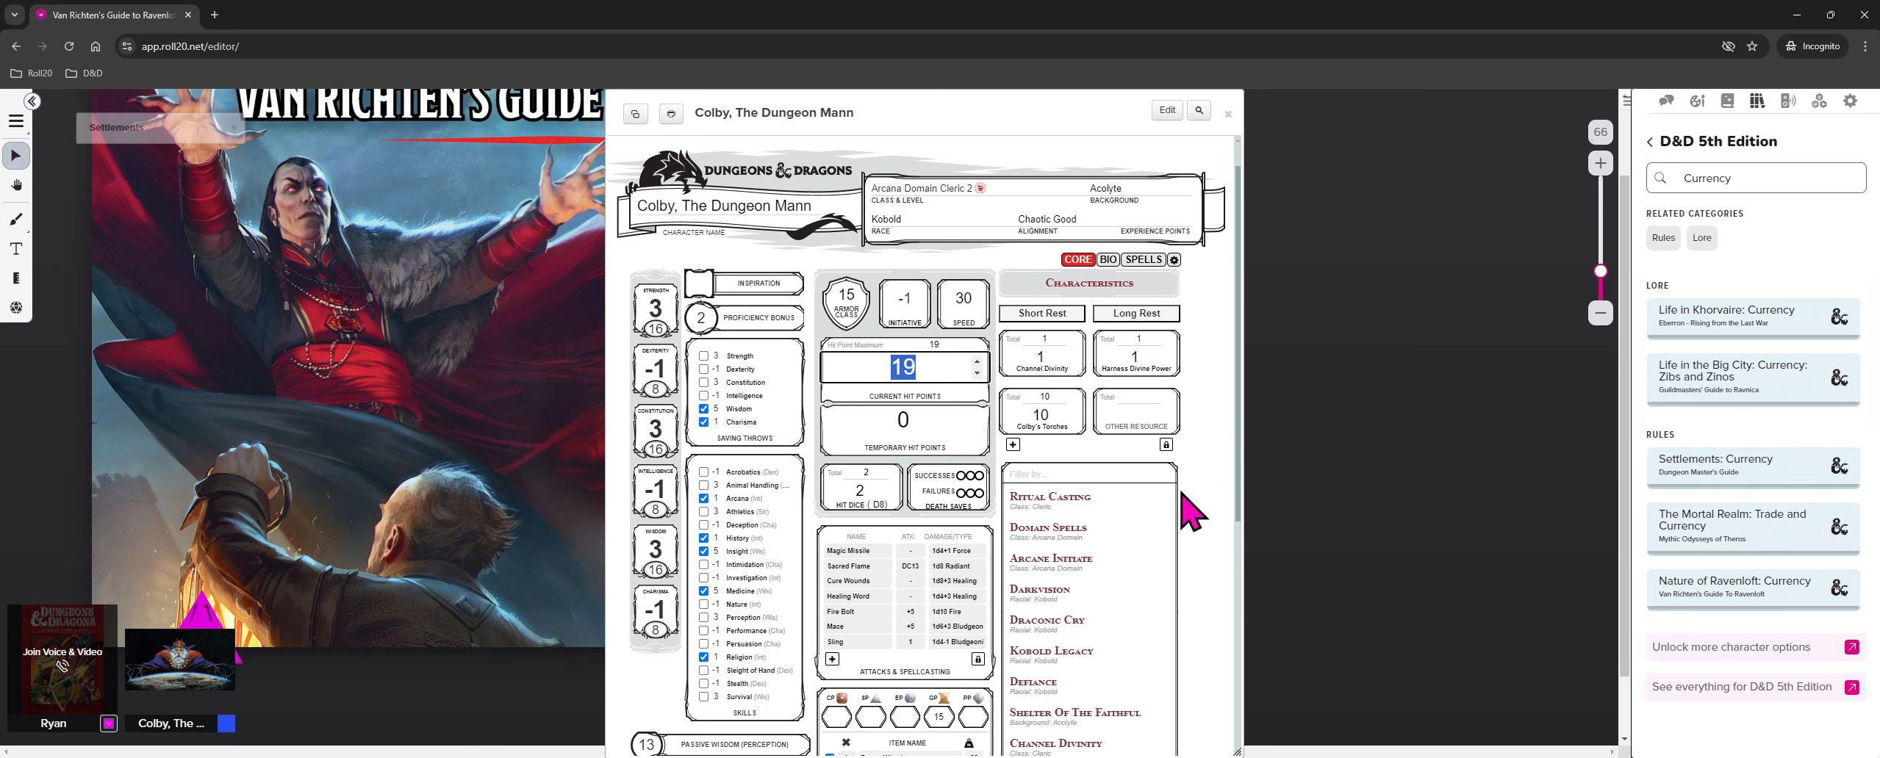
Expand the Ritual Casting feature's description under Features & Traits, read it, and collapse it again
scroll(1205, 506, down, 3)
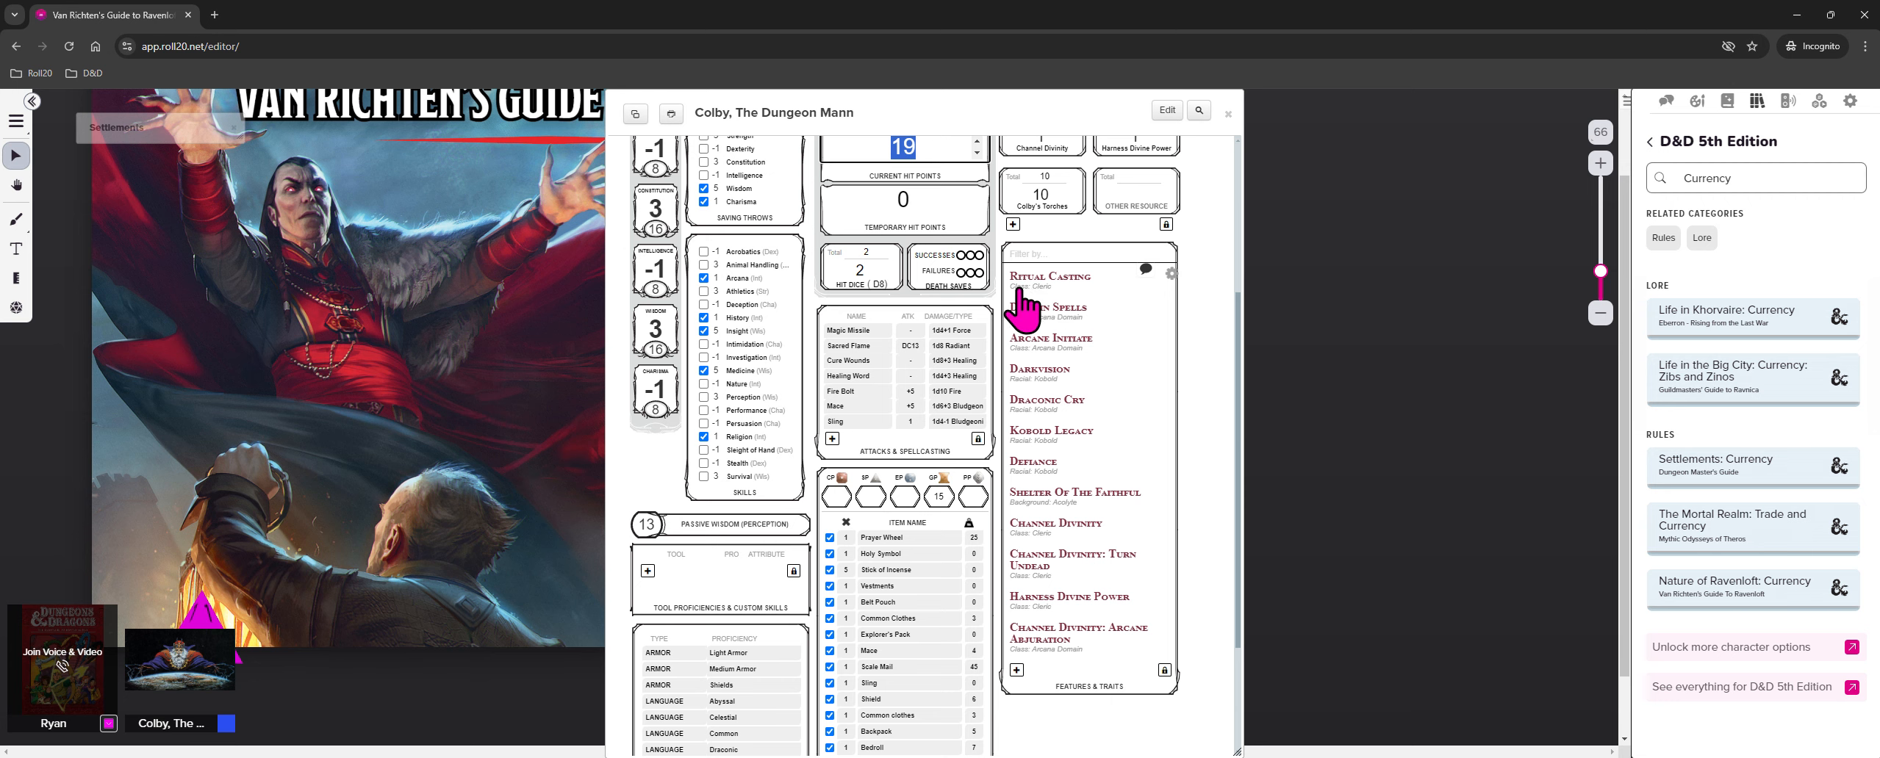
click(1064, 285)
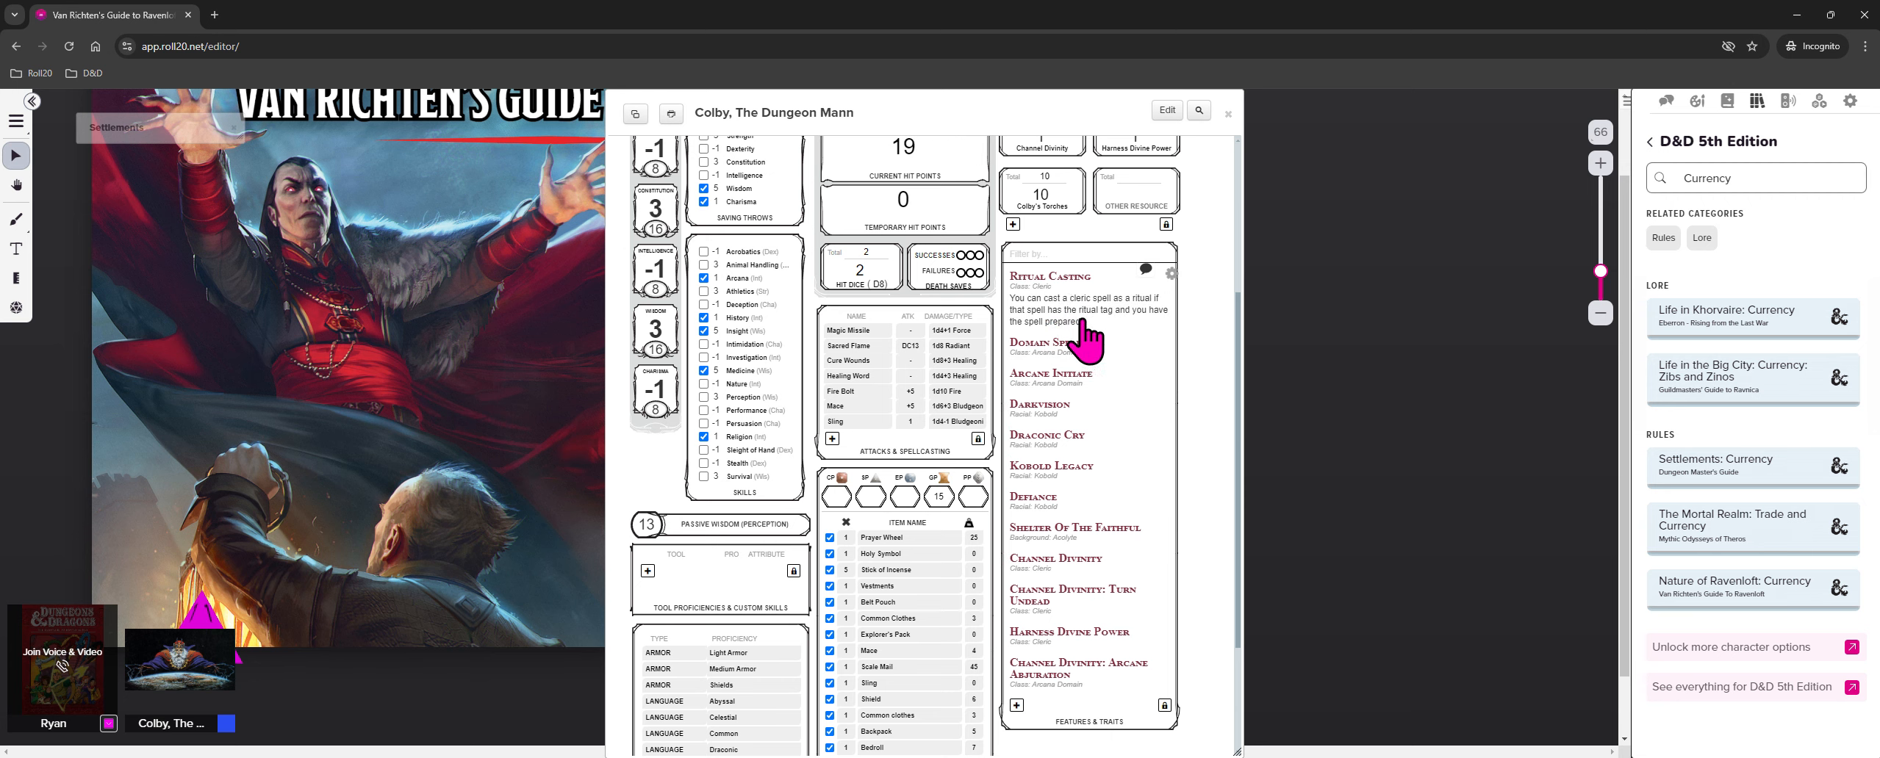
click(1056, 277)
scroll(1062, 293, up, 4)
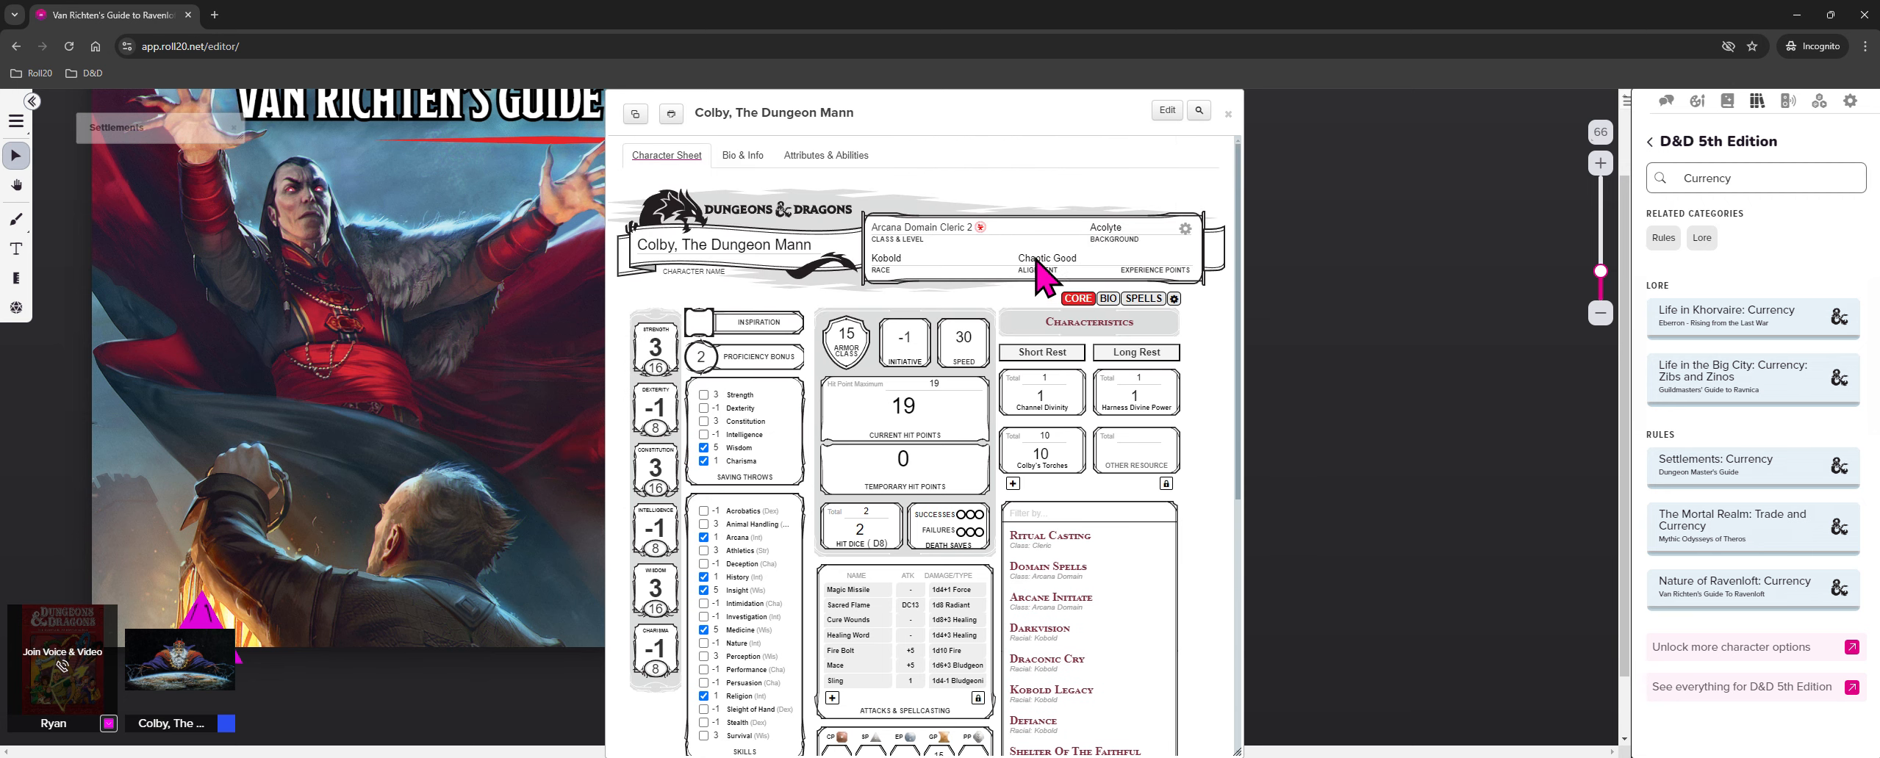
Reorder Features & Traits so Darkvision, Draconic Cry, Kobold Legacy, Defiance and Shelter of the Faithful come first, then lock the list
scroll(1073, 342, down, 3)
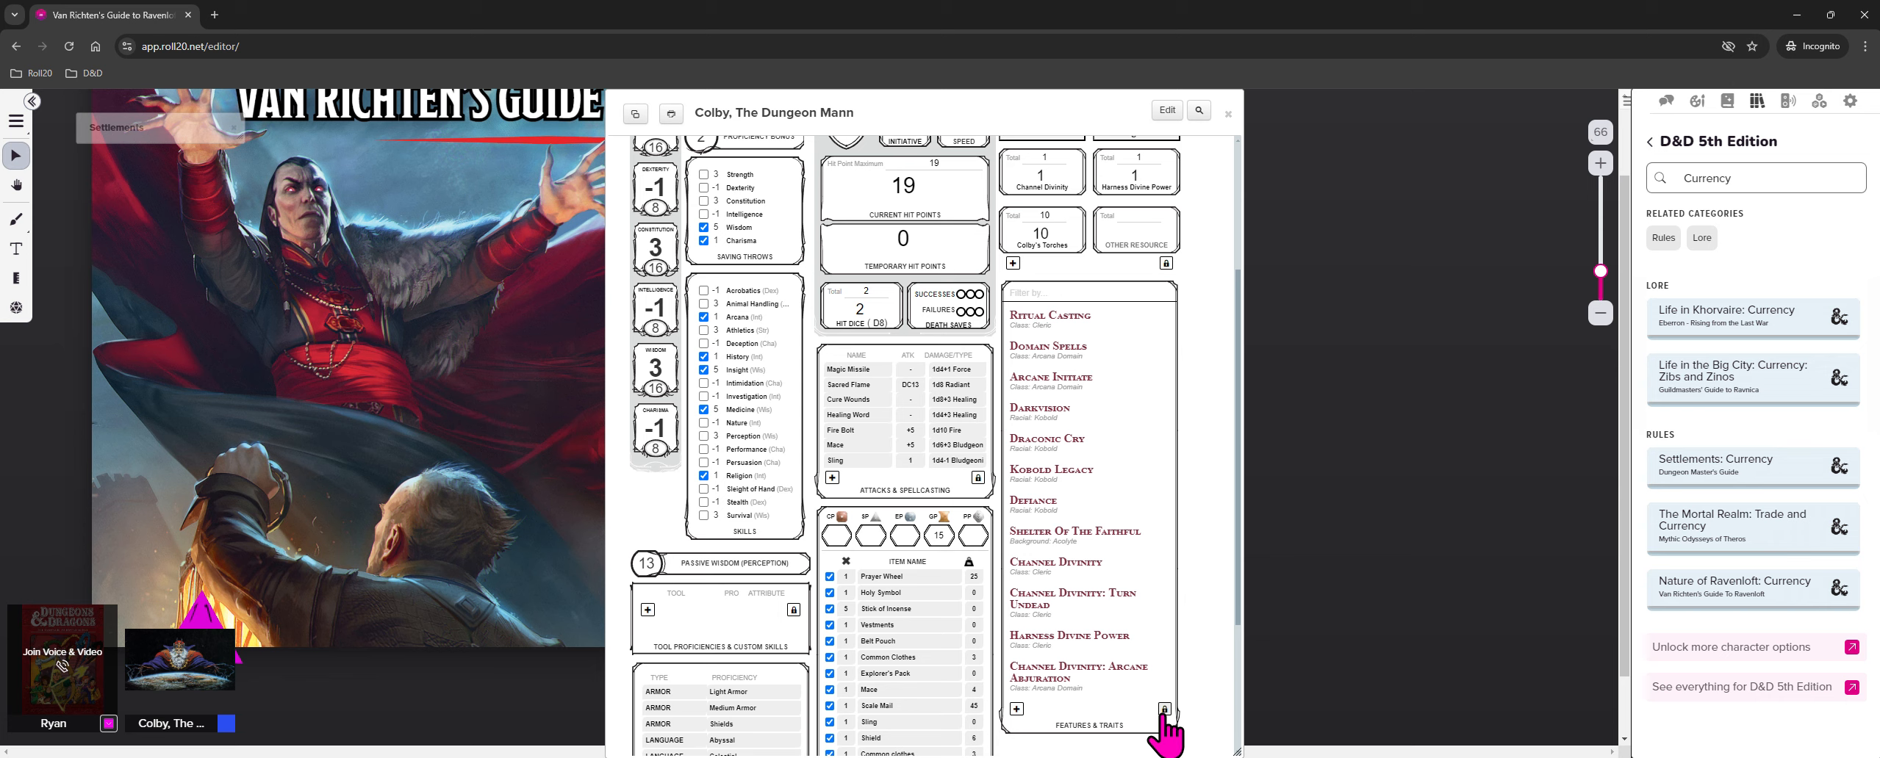
click(1165, 710)
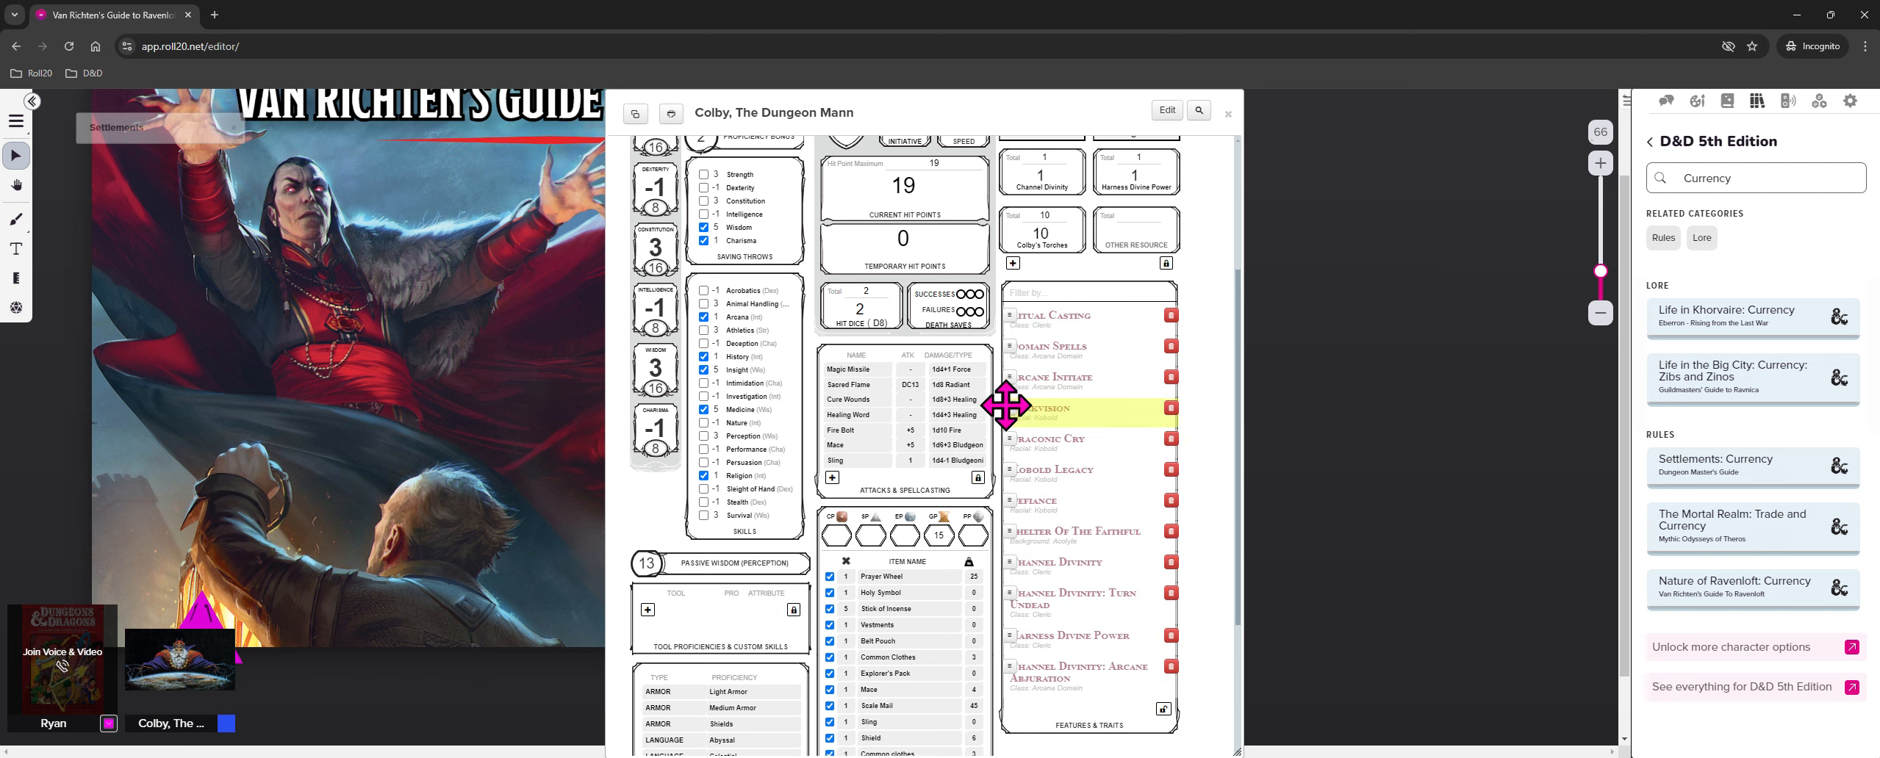
drag(1009, 409, 994, 301)
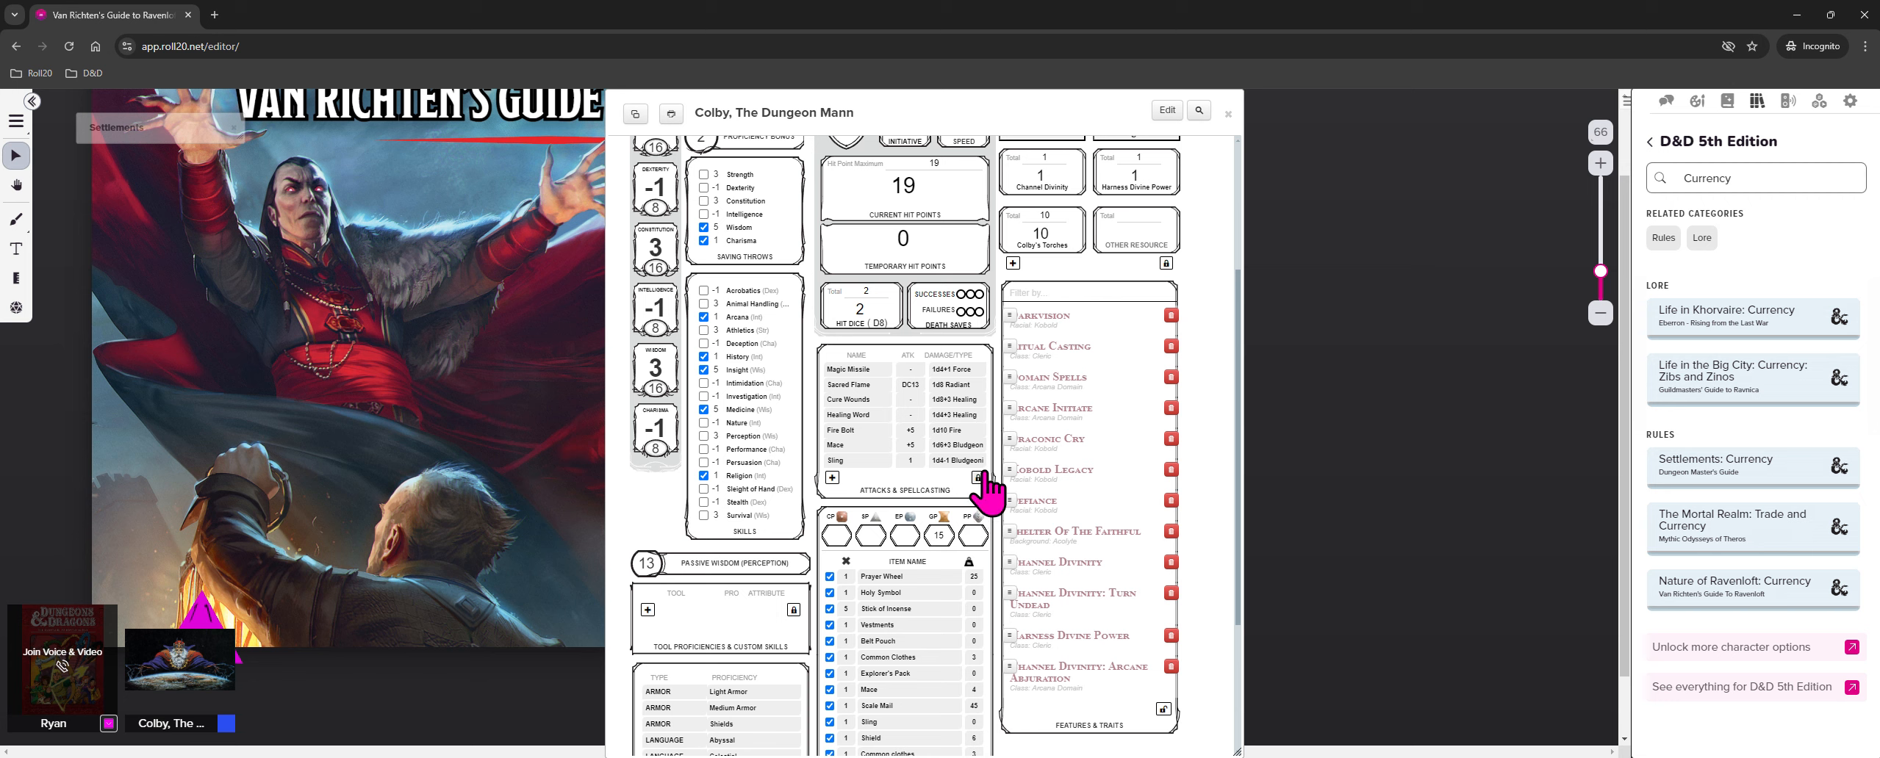
drag(1007, 437, 1011, 340)
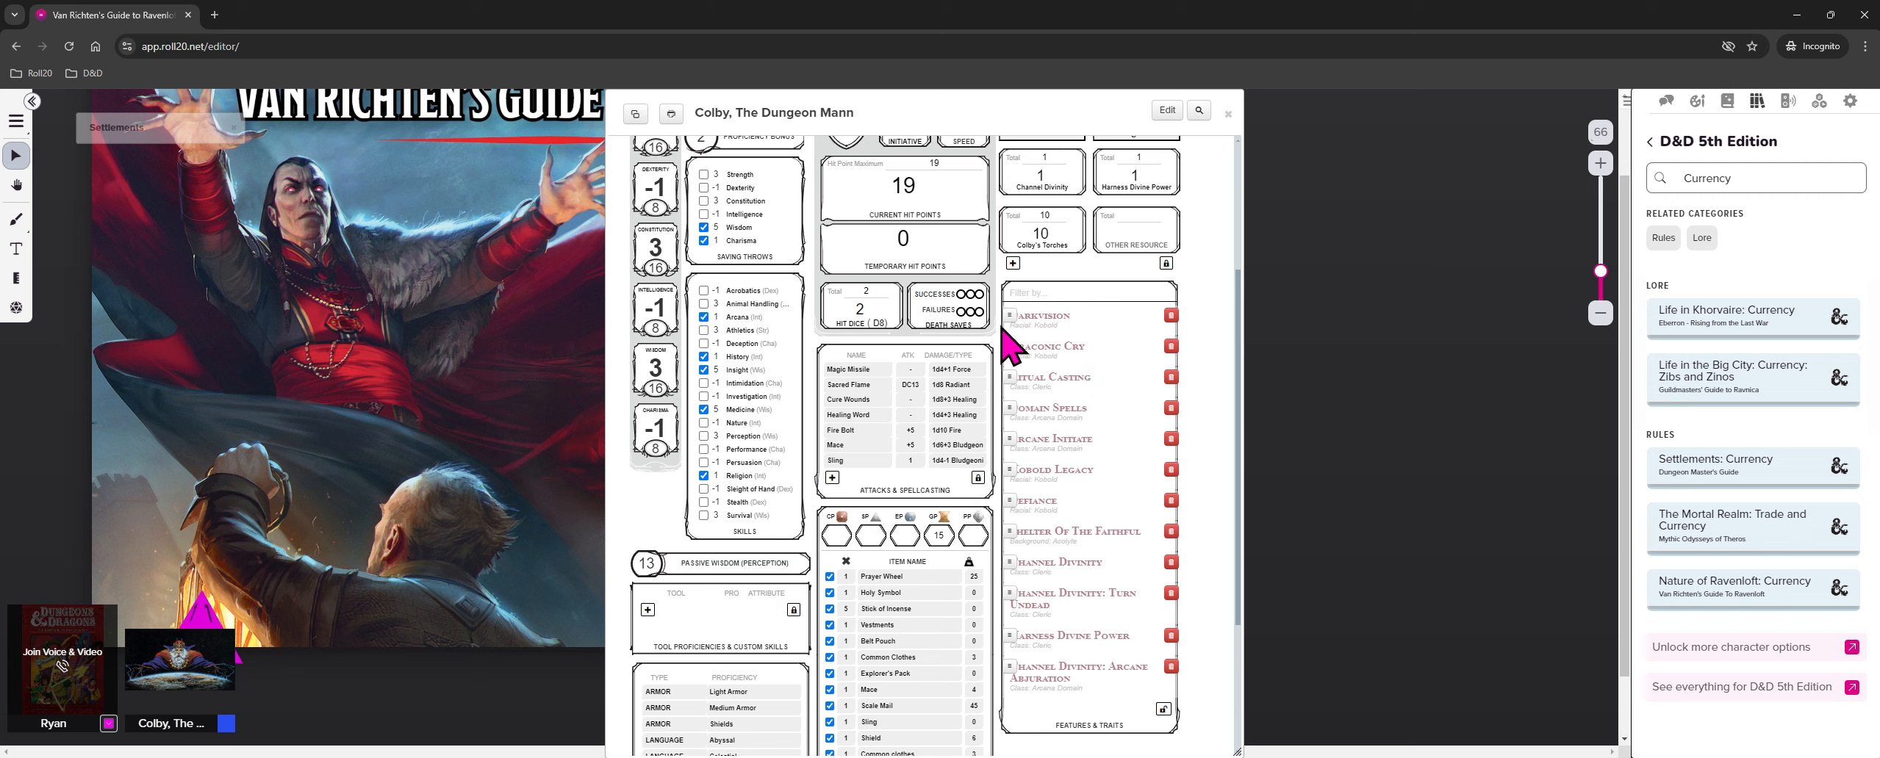
drag(1010, 464, 1002, 376)
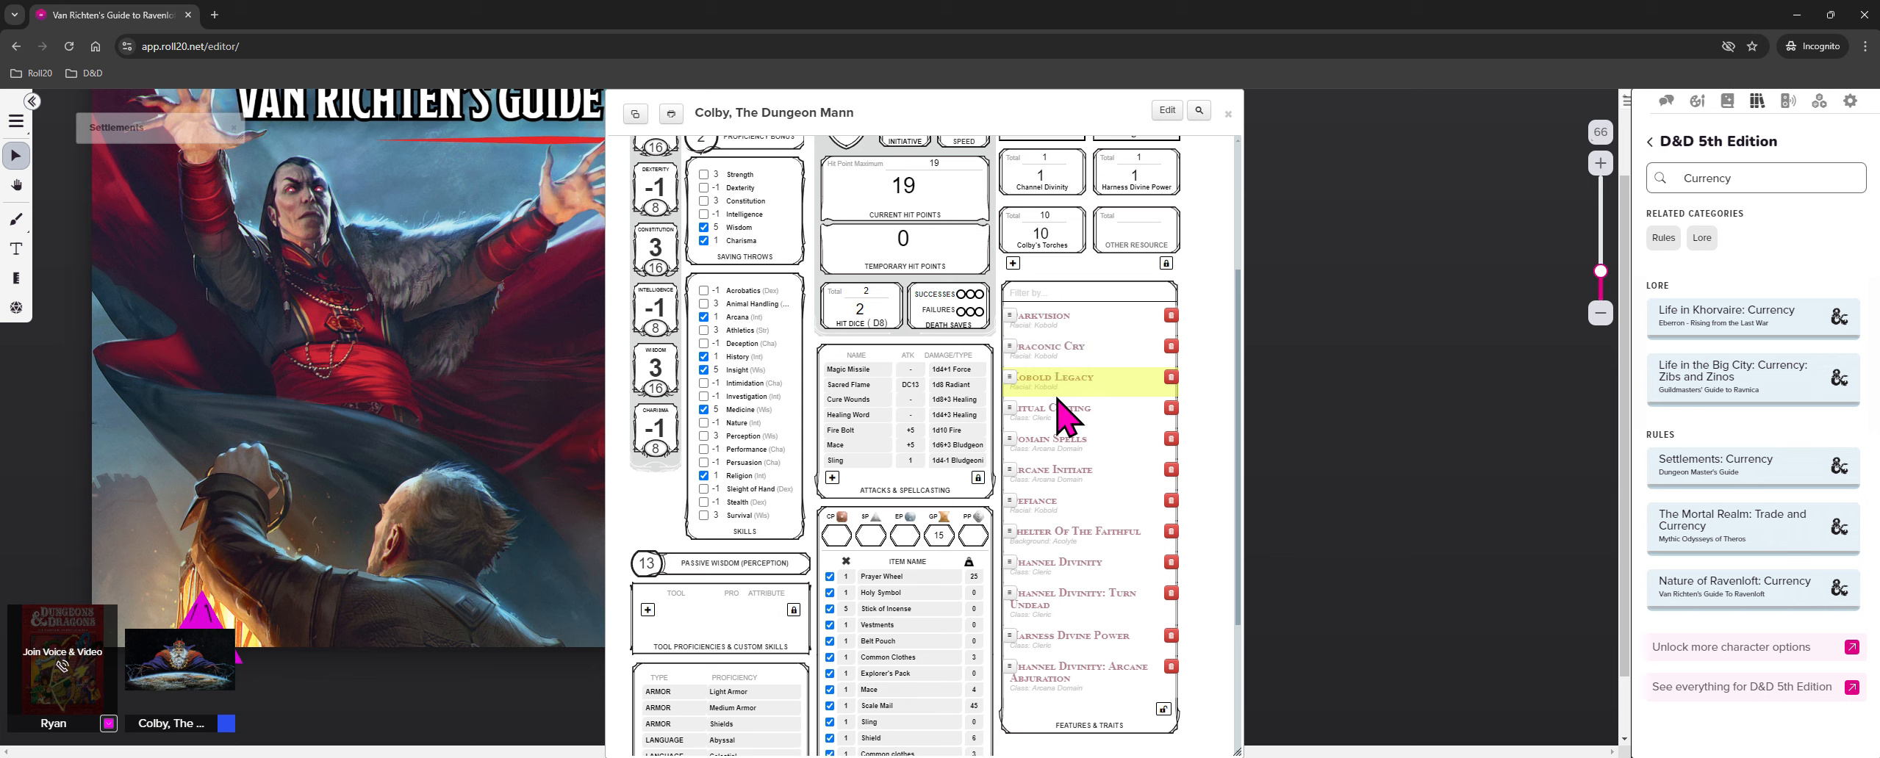
drag(1009, 501, 988, 406)
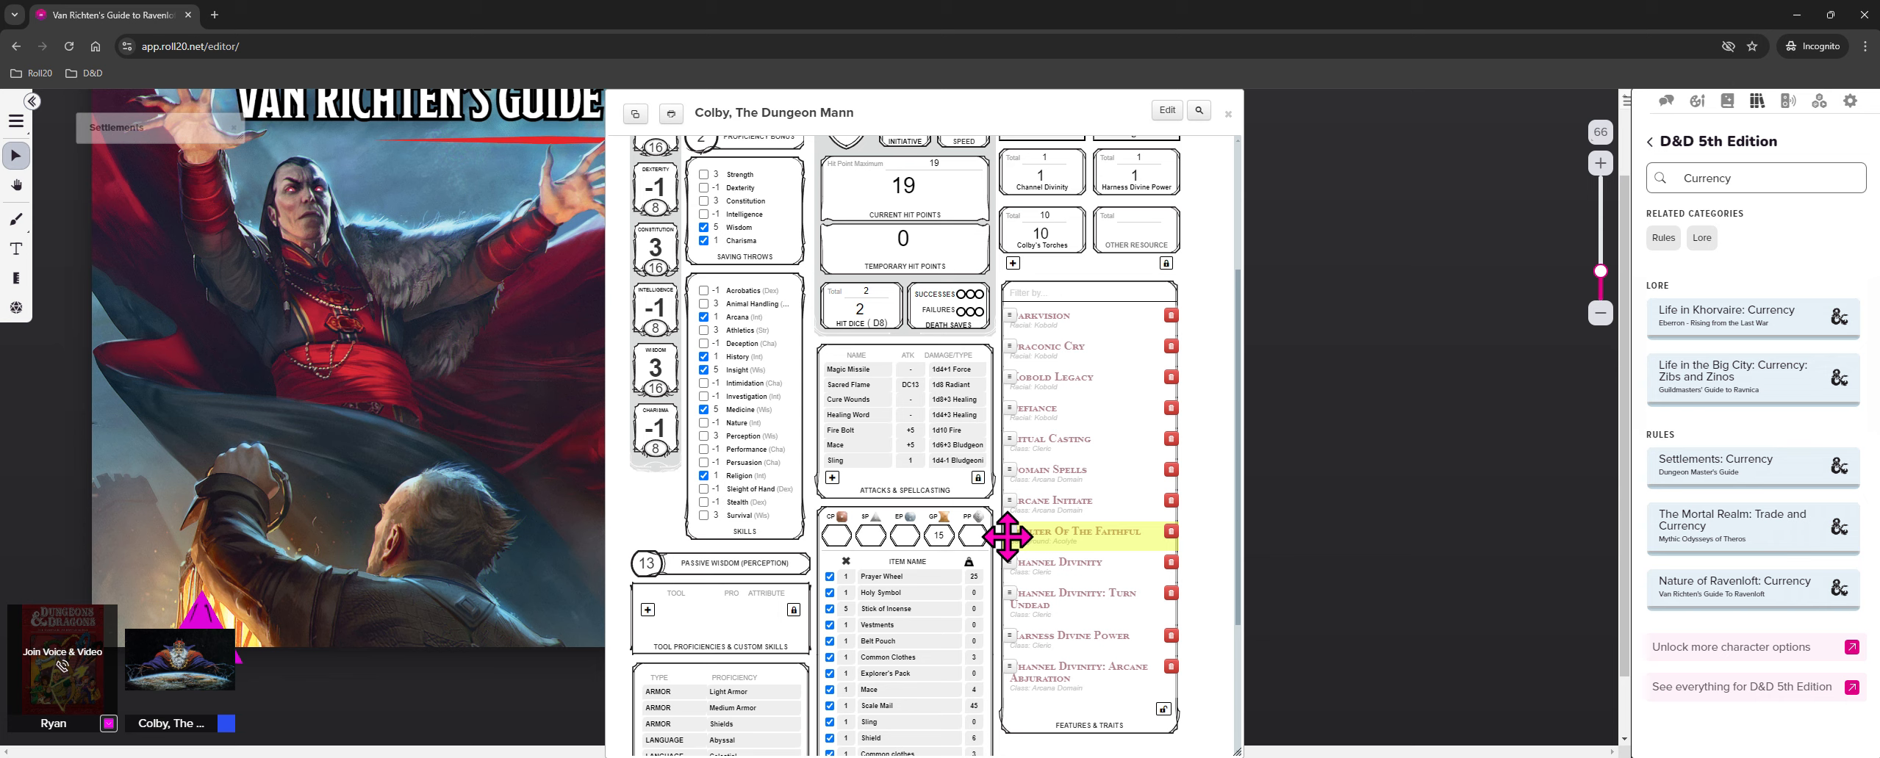
drag(1007, 536, 1004, 443)
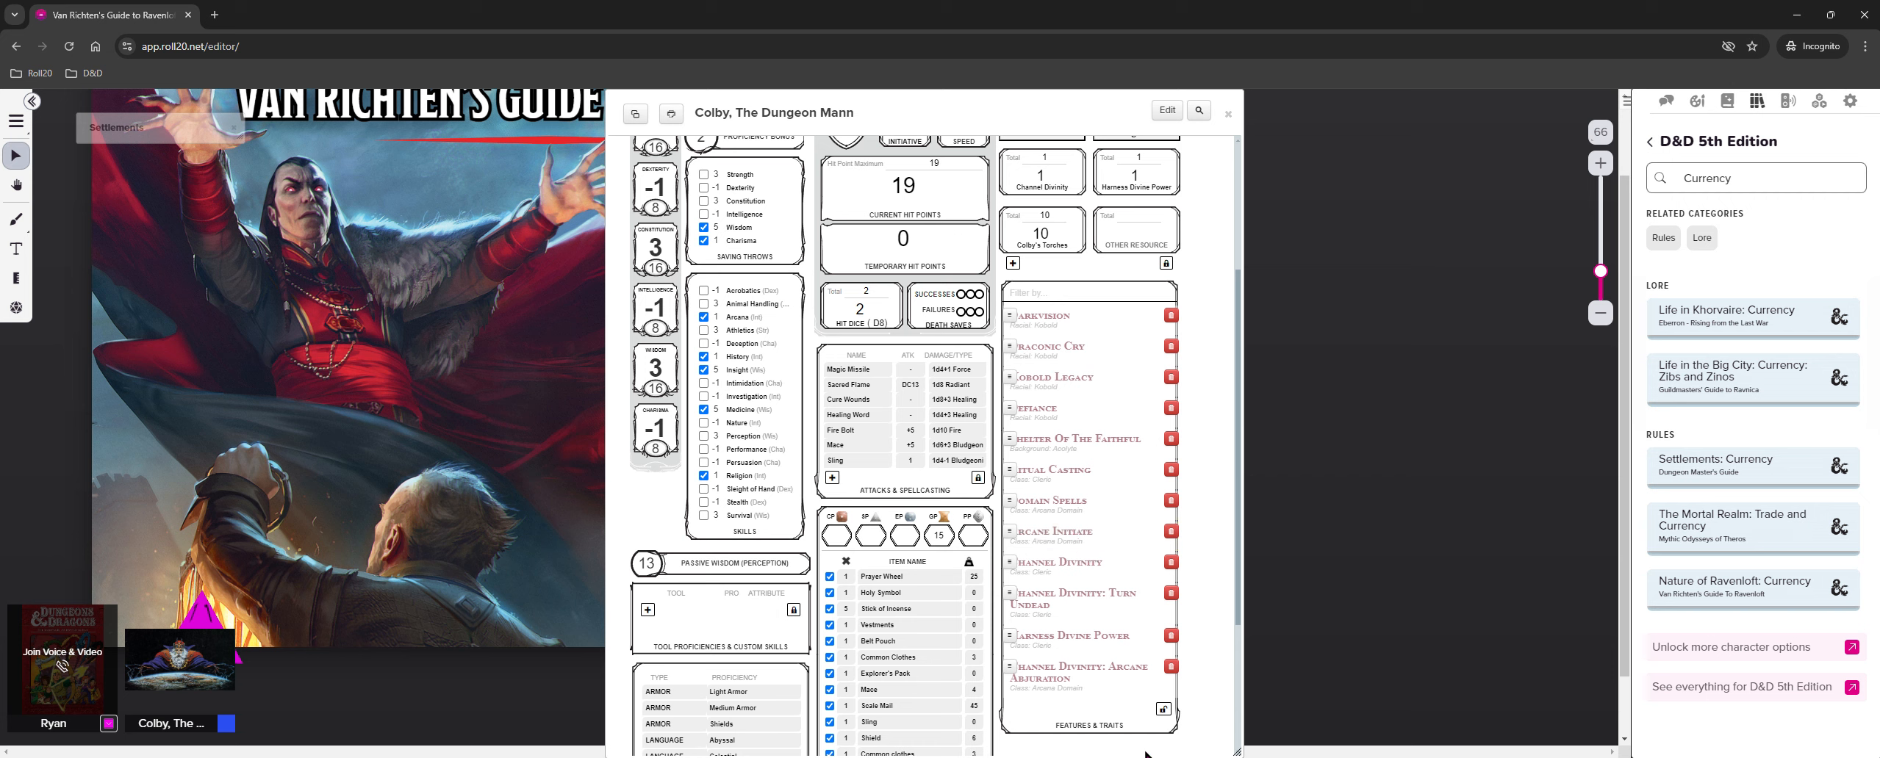
click(1162, 710)
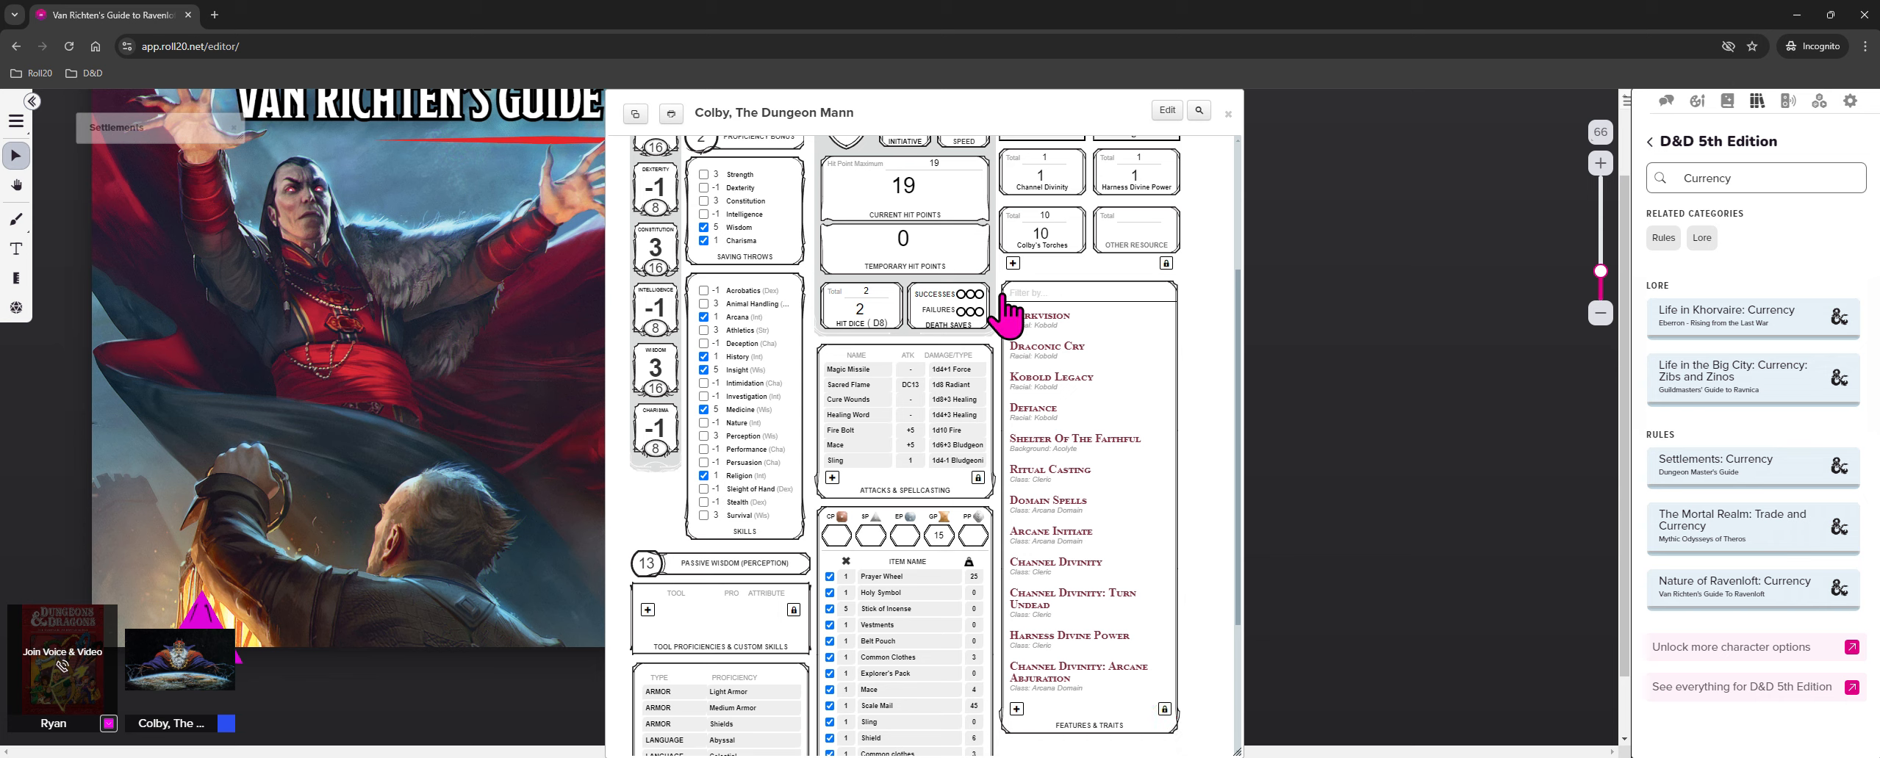
Filter the Features & Traits list by Racial, by Class and by Other
click(1041, 291)
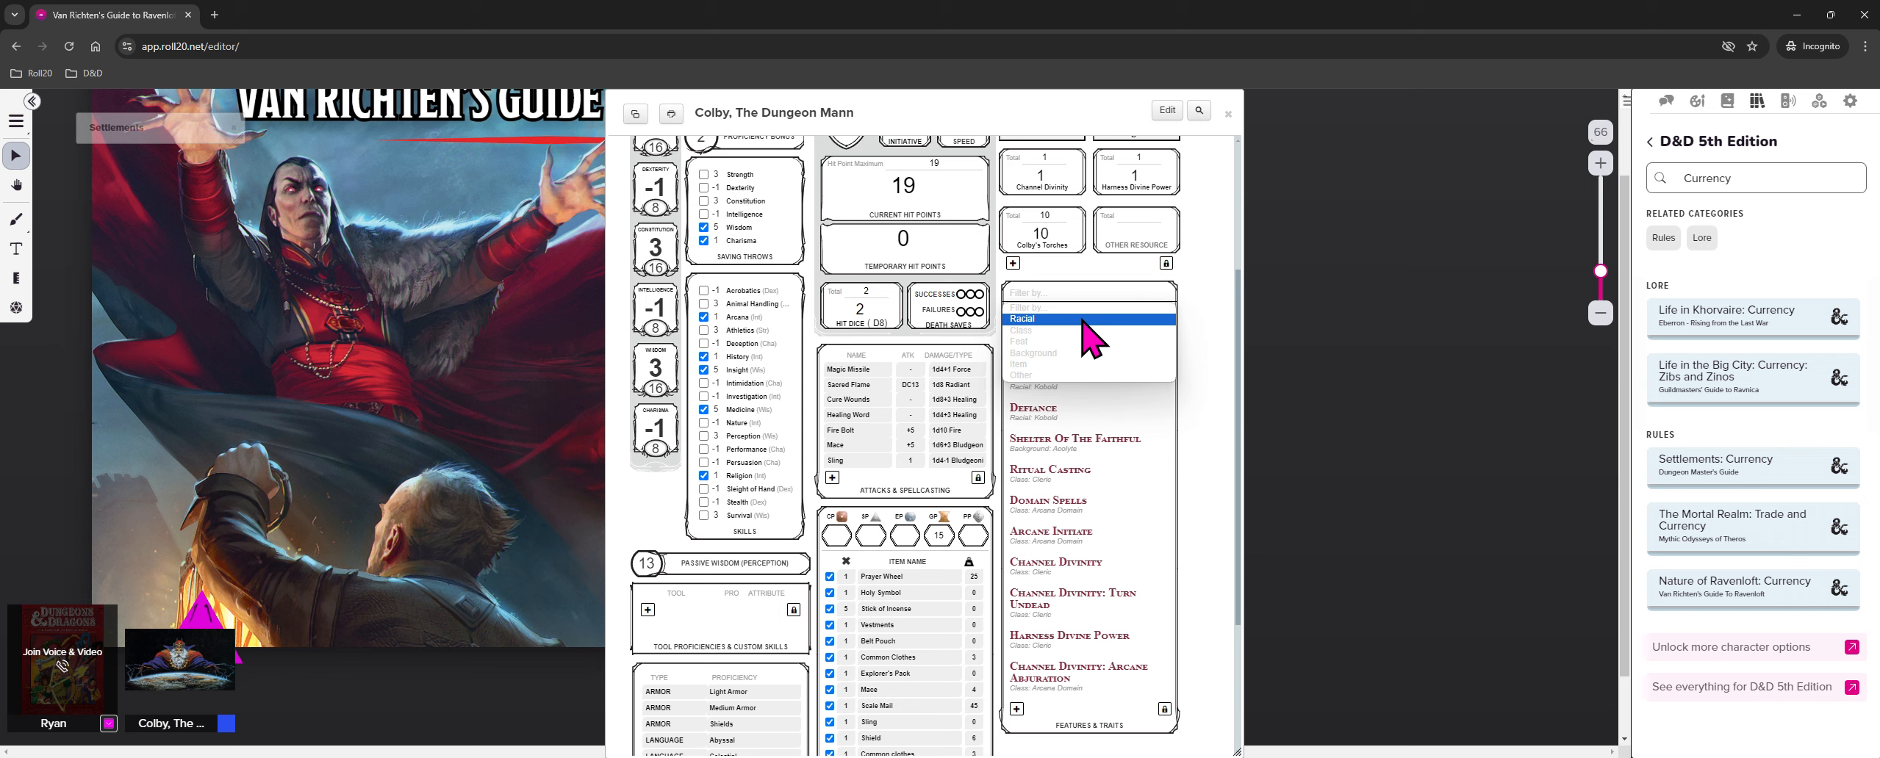
click(1083, 320)
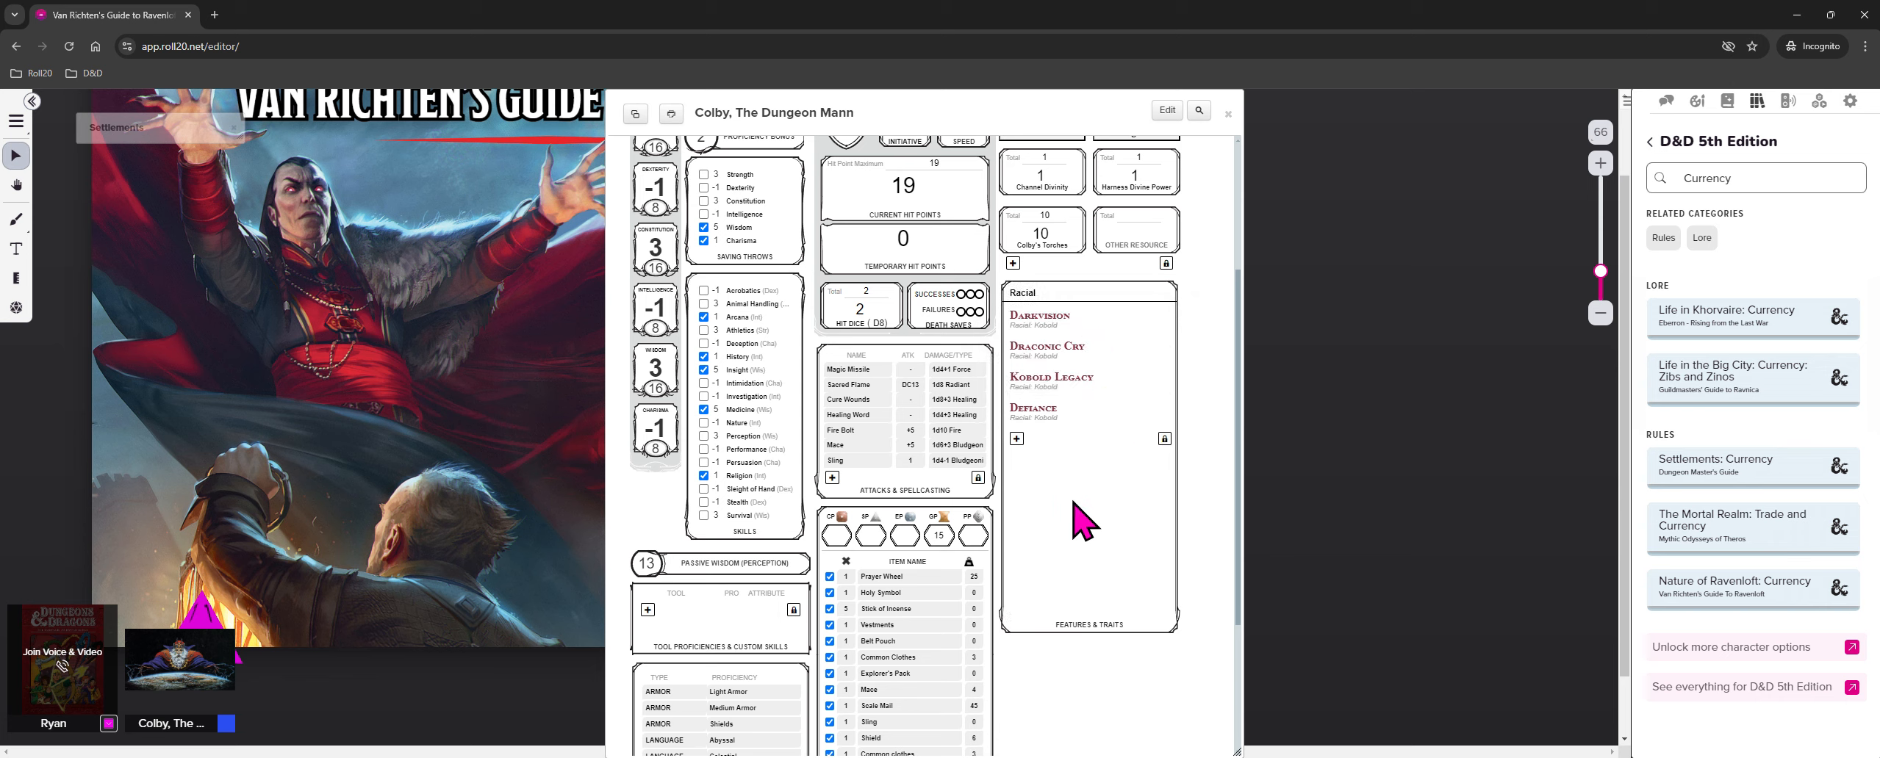
click(1049, 300)
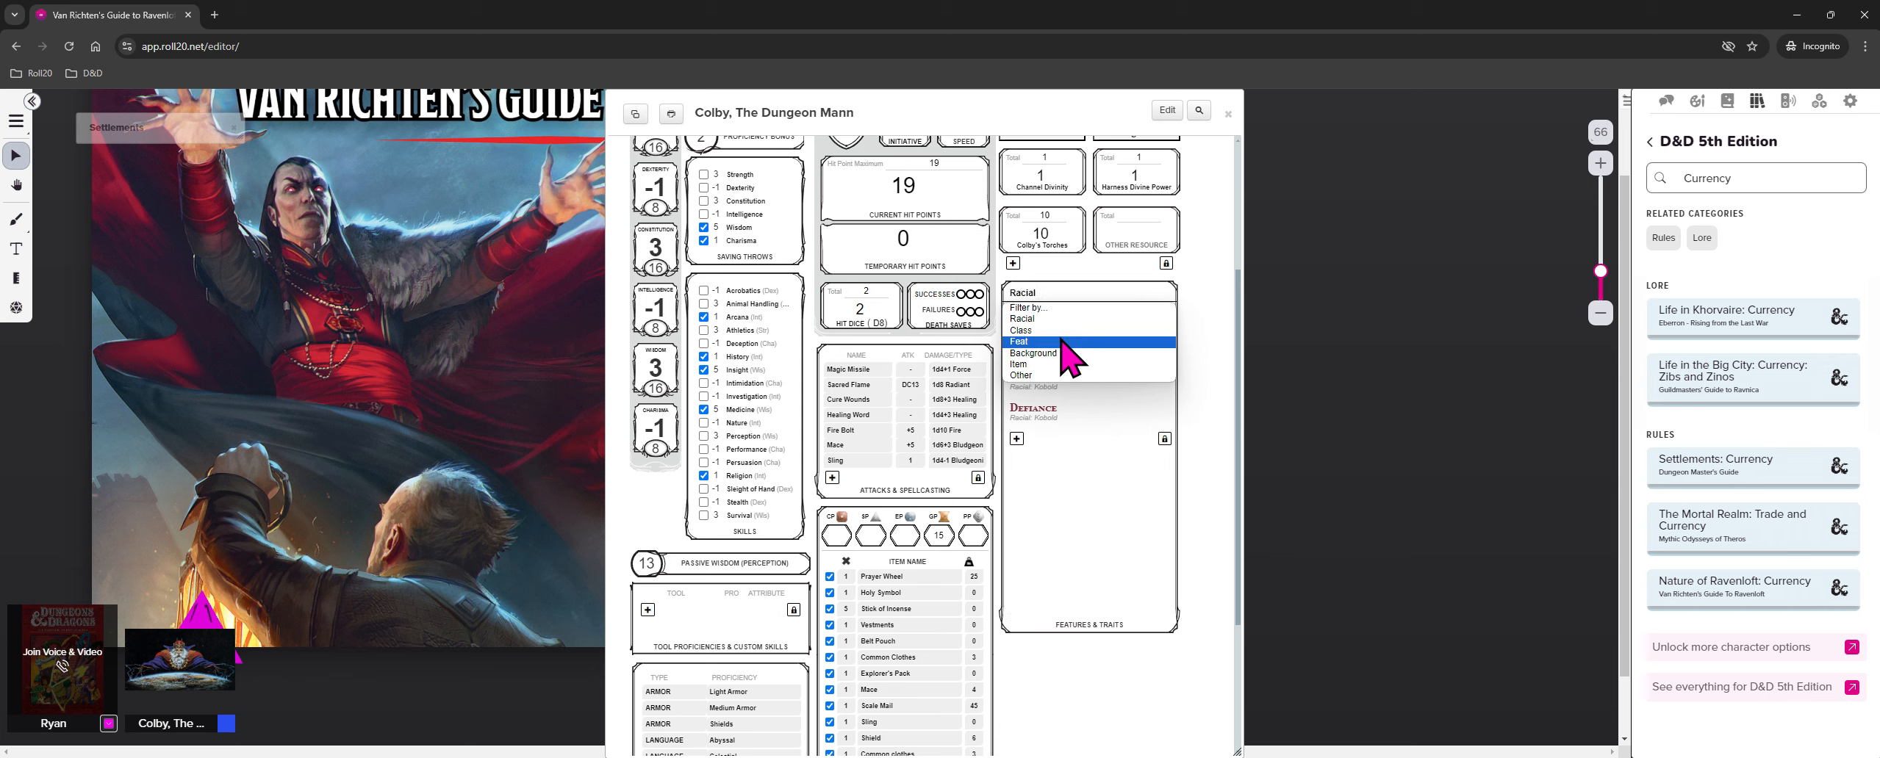
click(1062, 334)
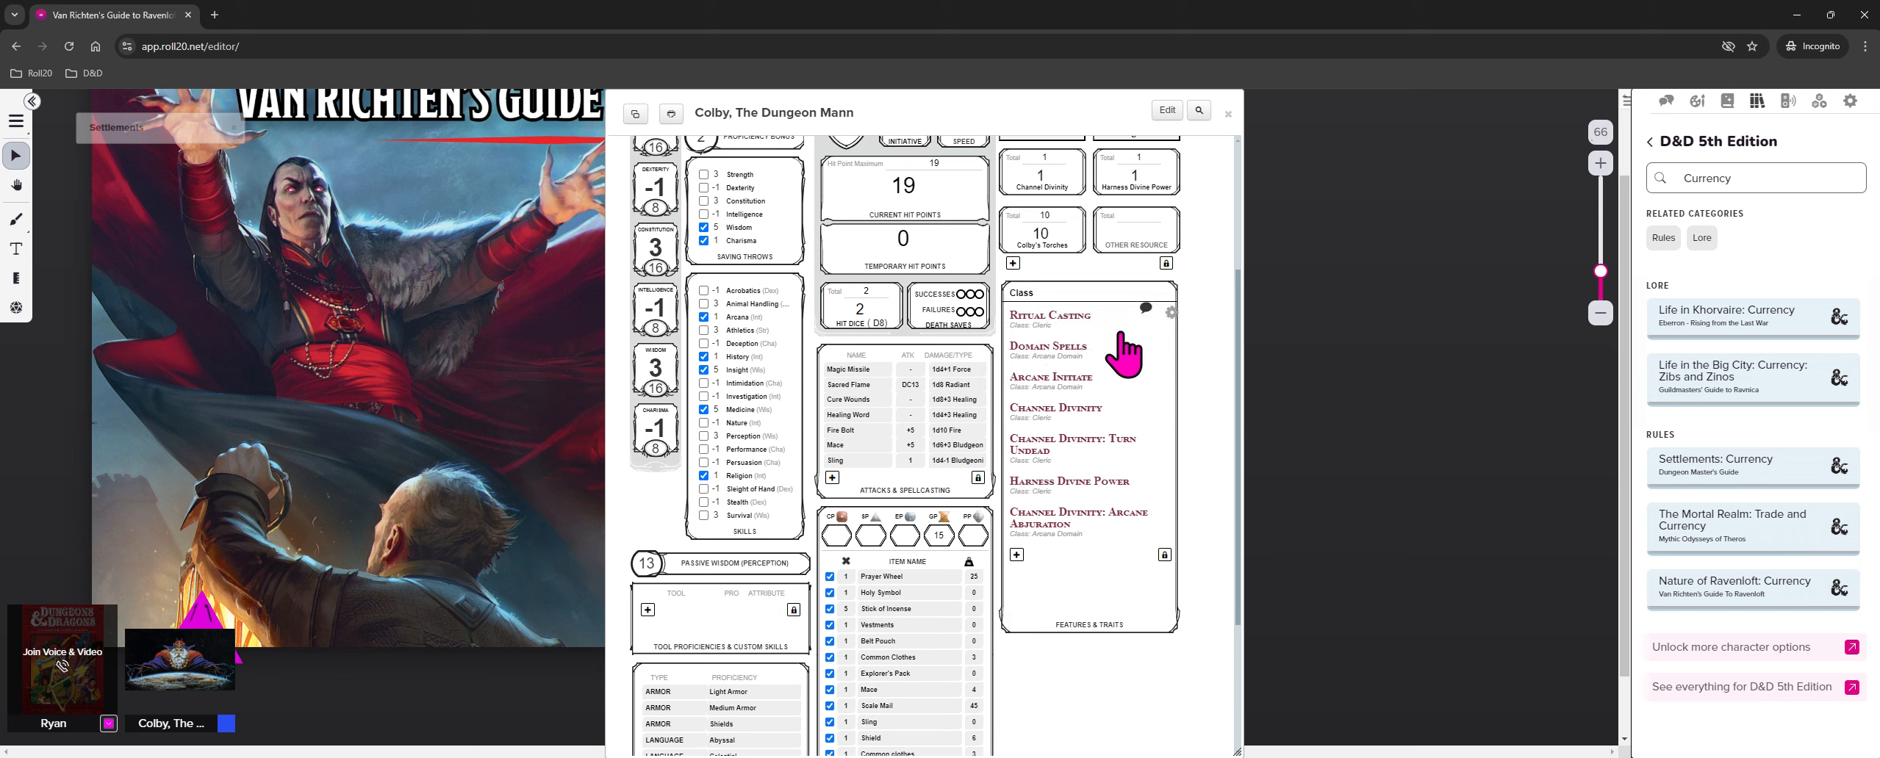
click(1051, 294)
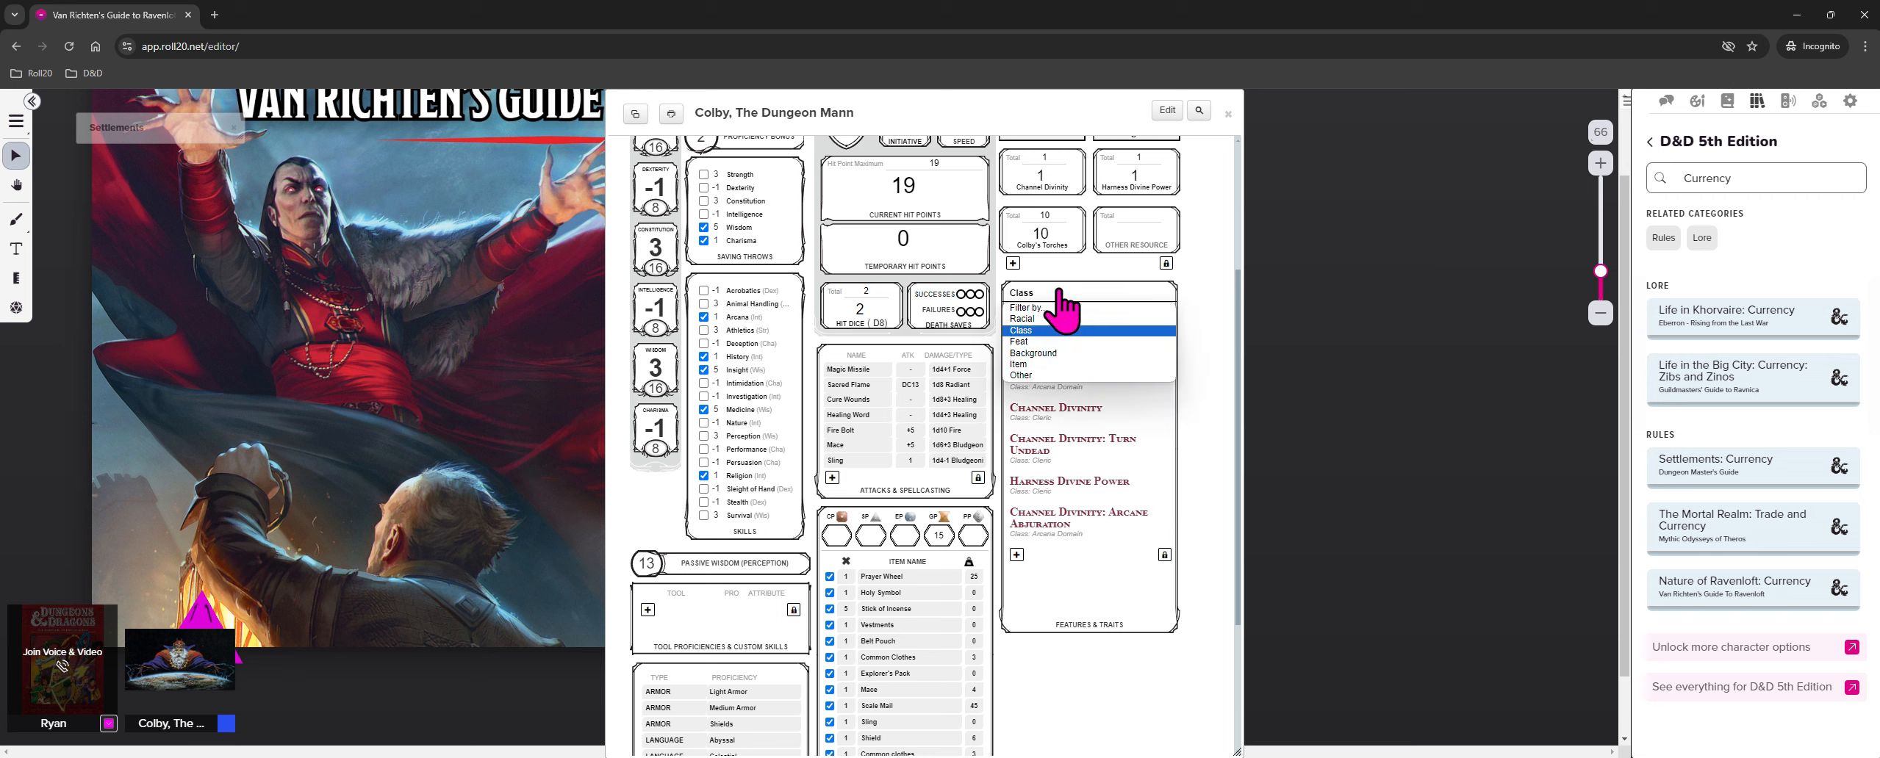
click(1031, 377)
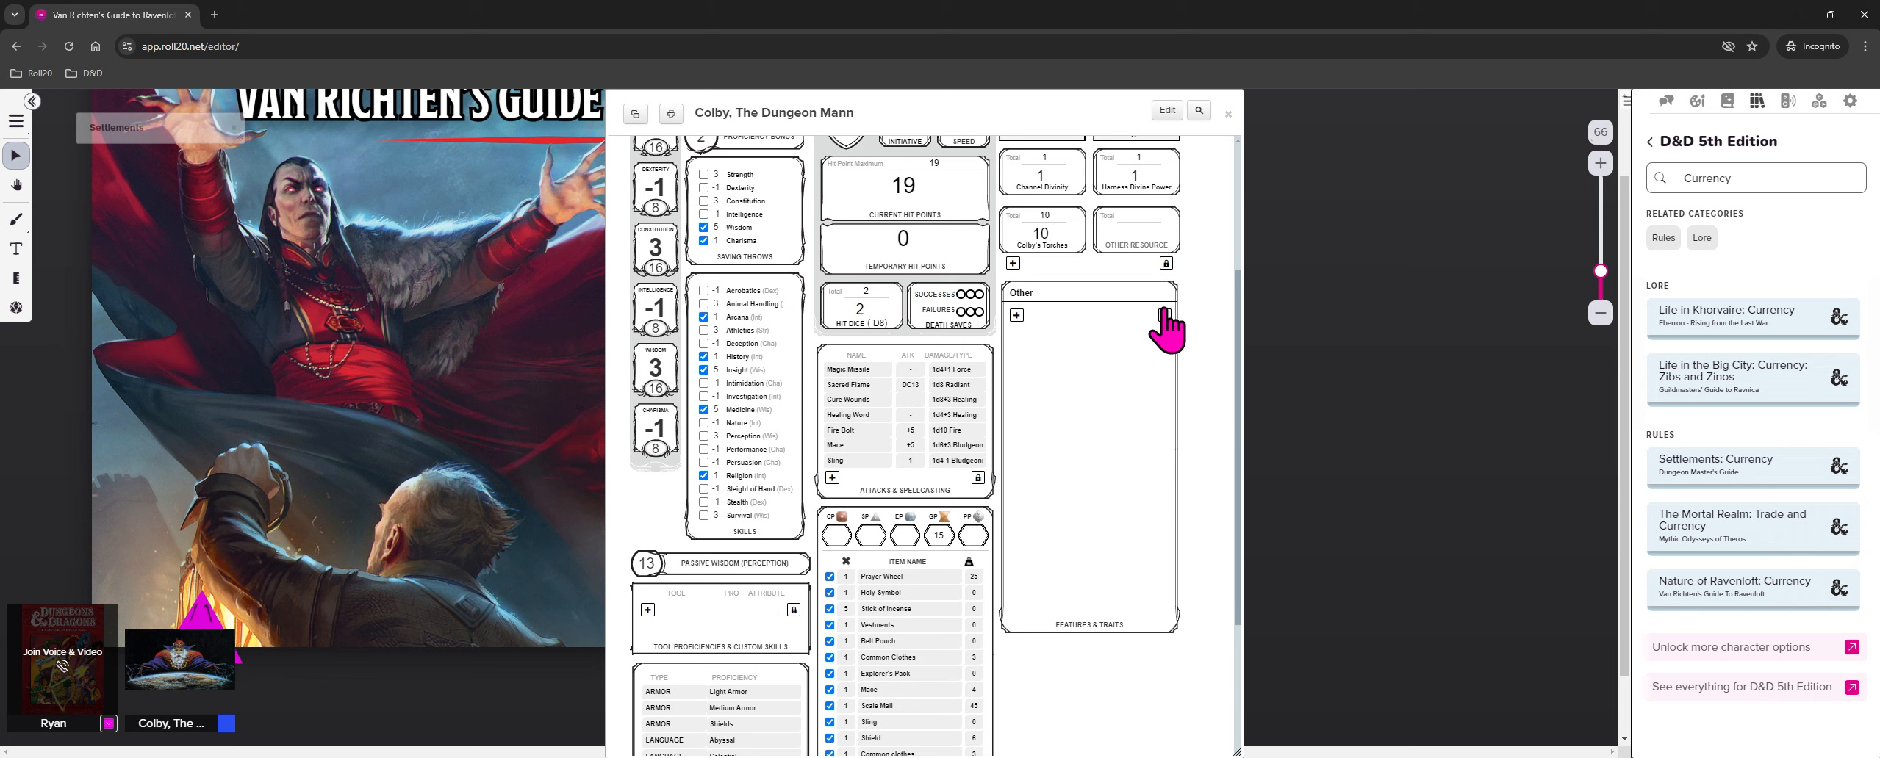
Add a feature named Custom Name with source Other and source type GM Custom, and close its editor
click(1017, 315)
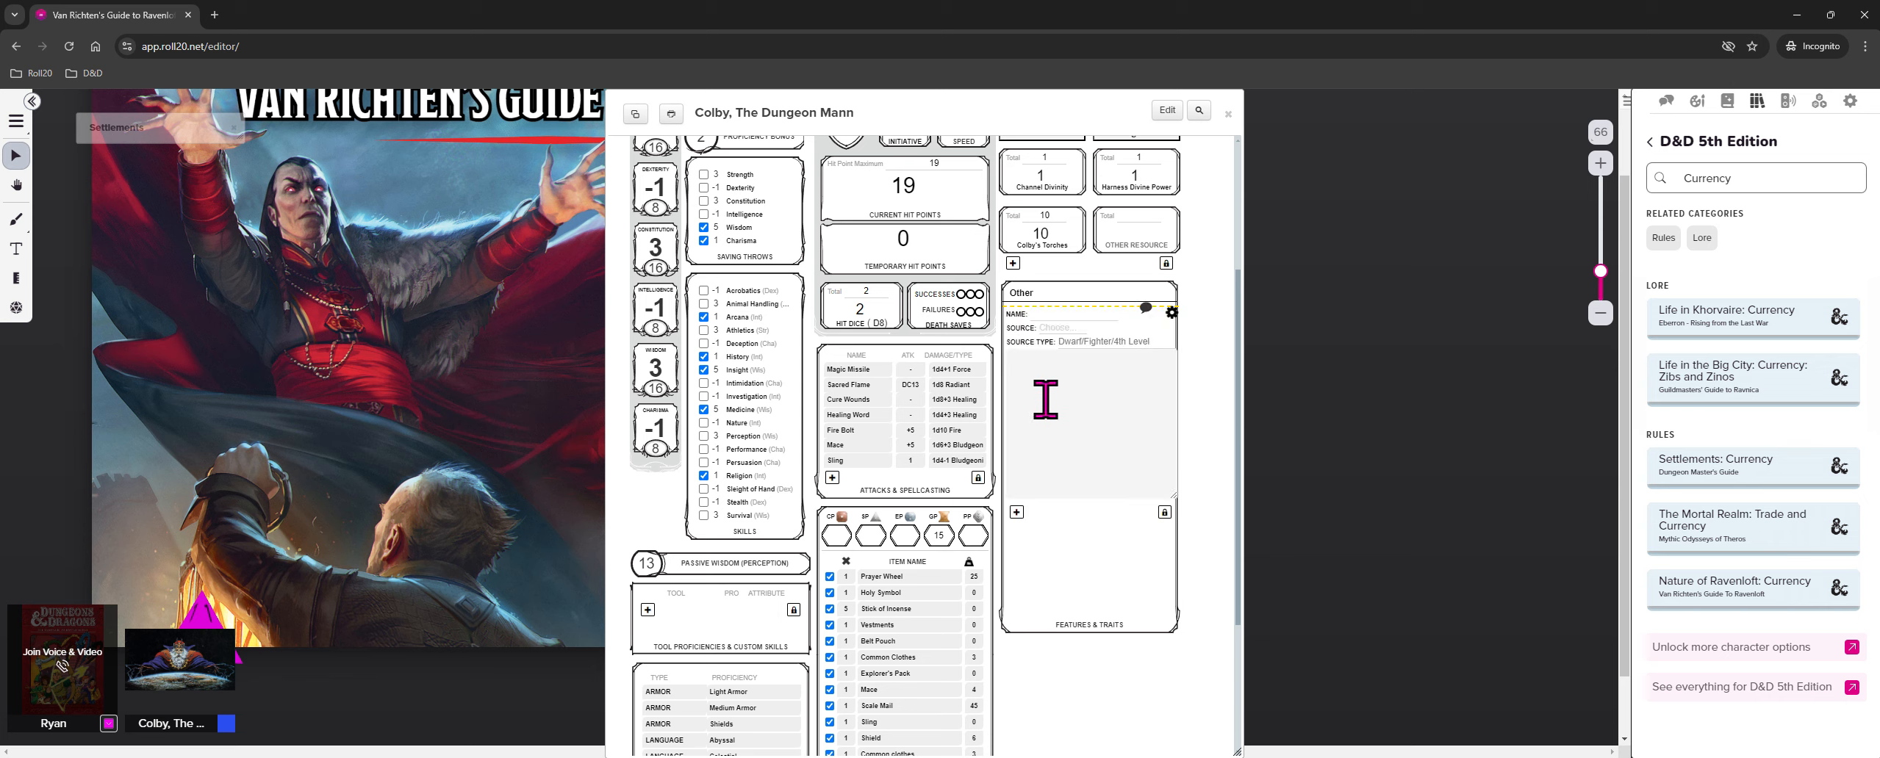
click(1046, 314)
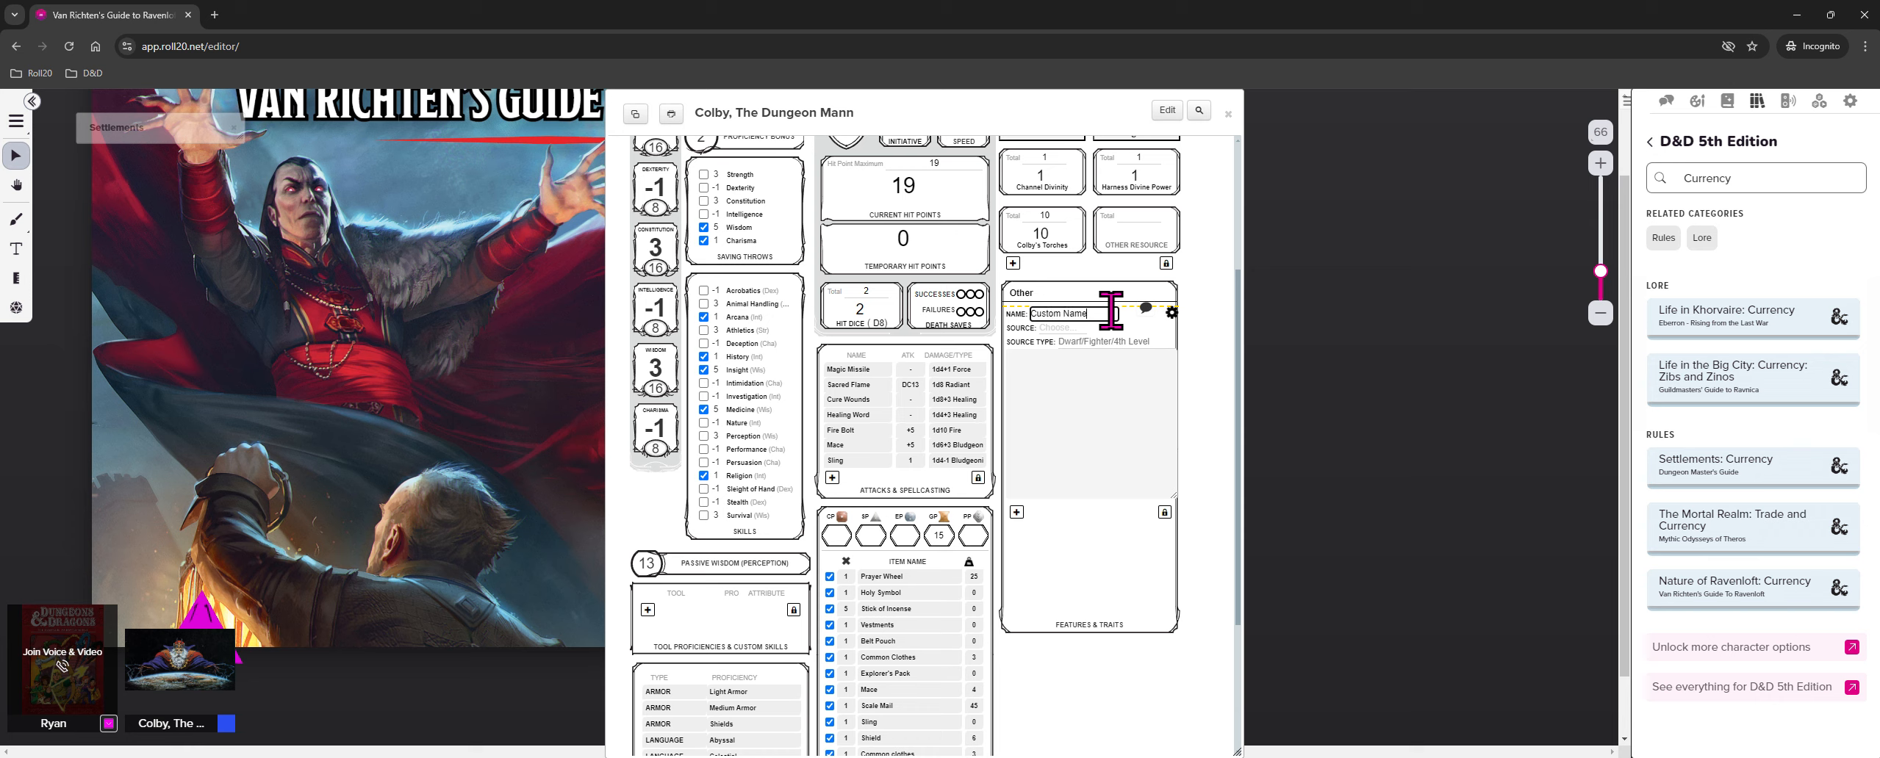
click(1063, 328)
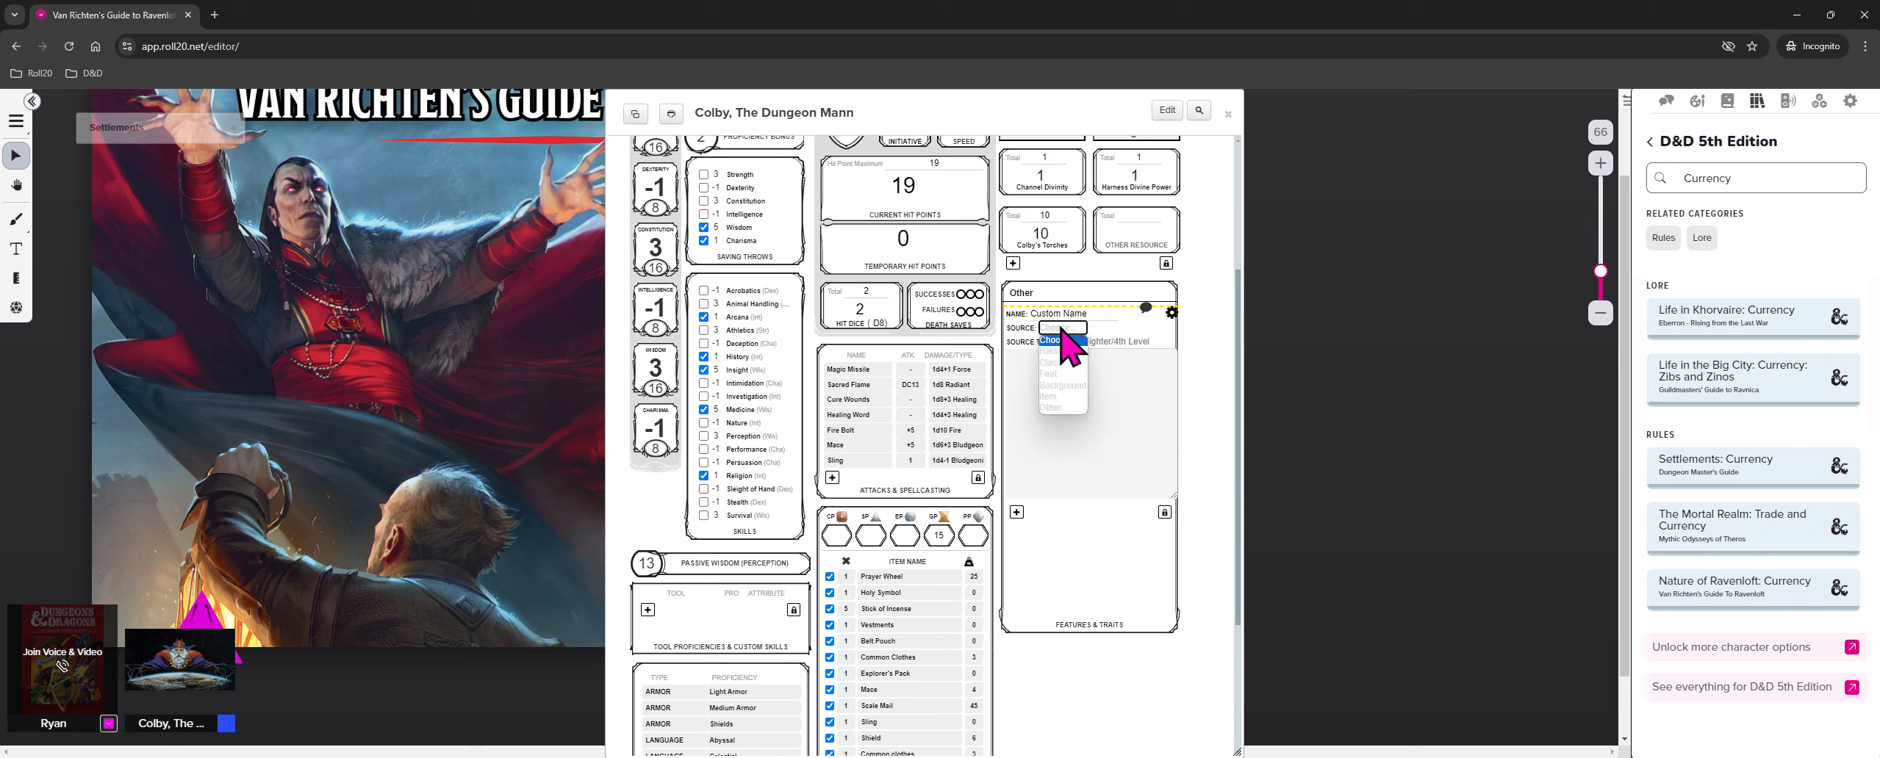
click(1064, 410)
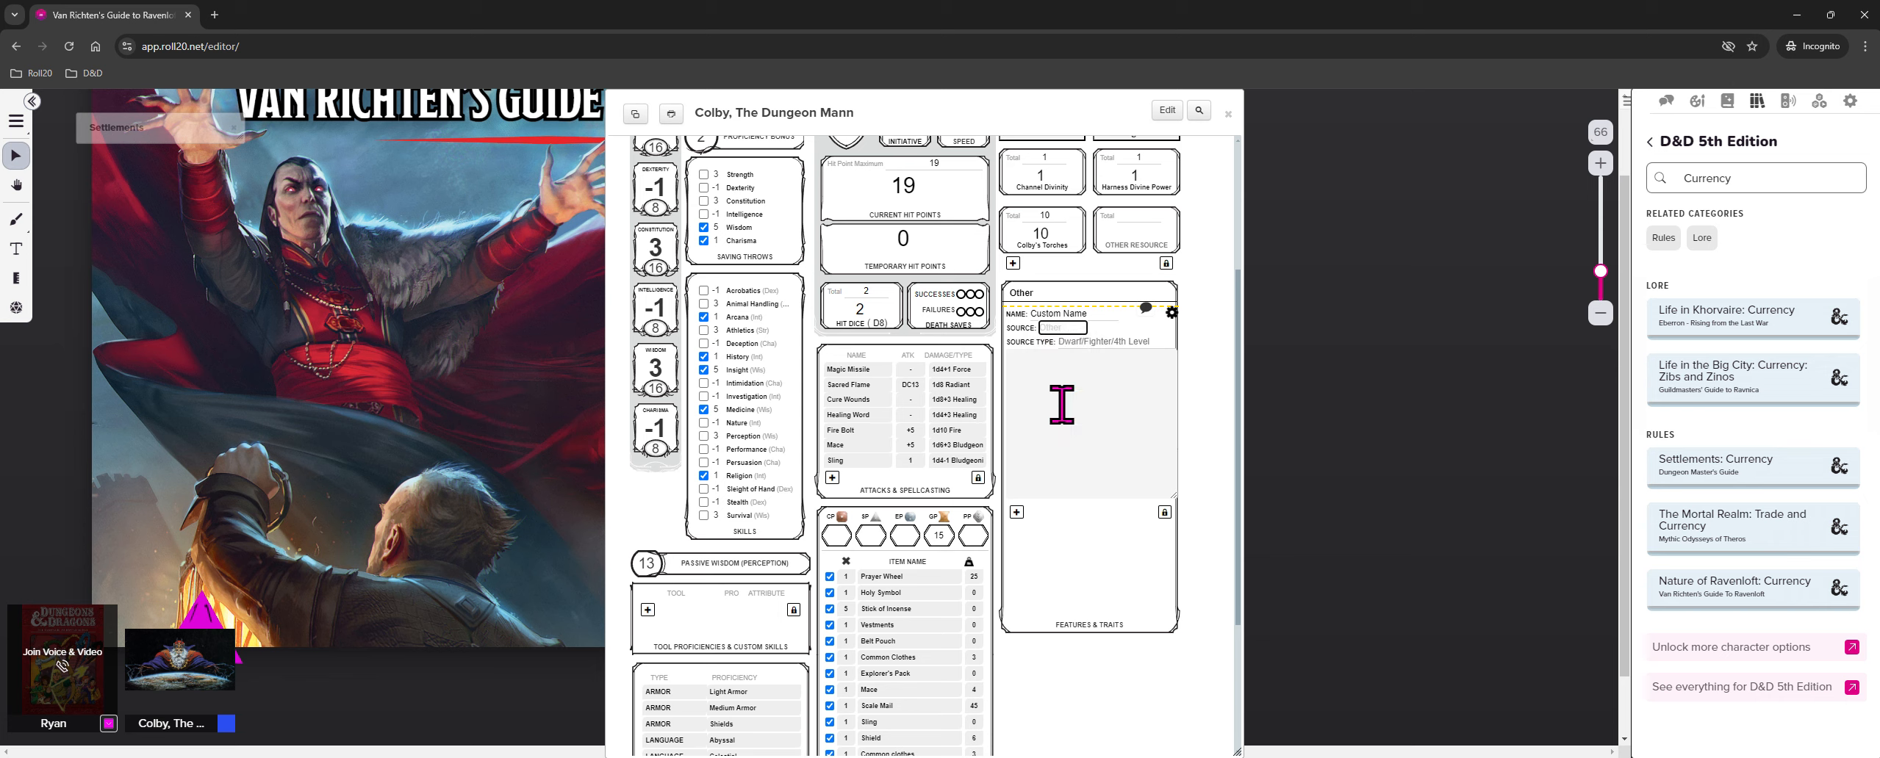
click(1098, 343)
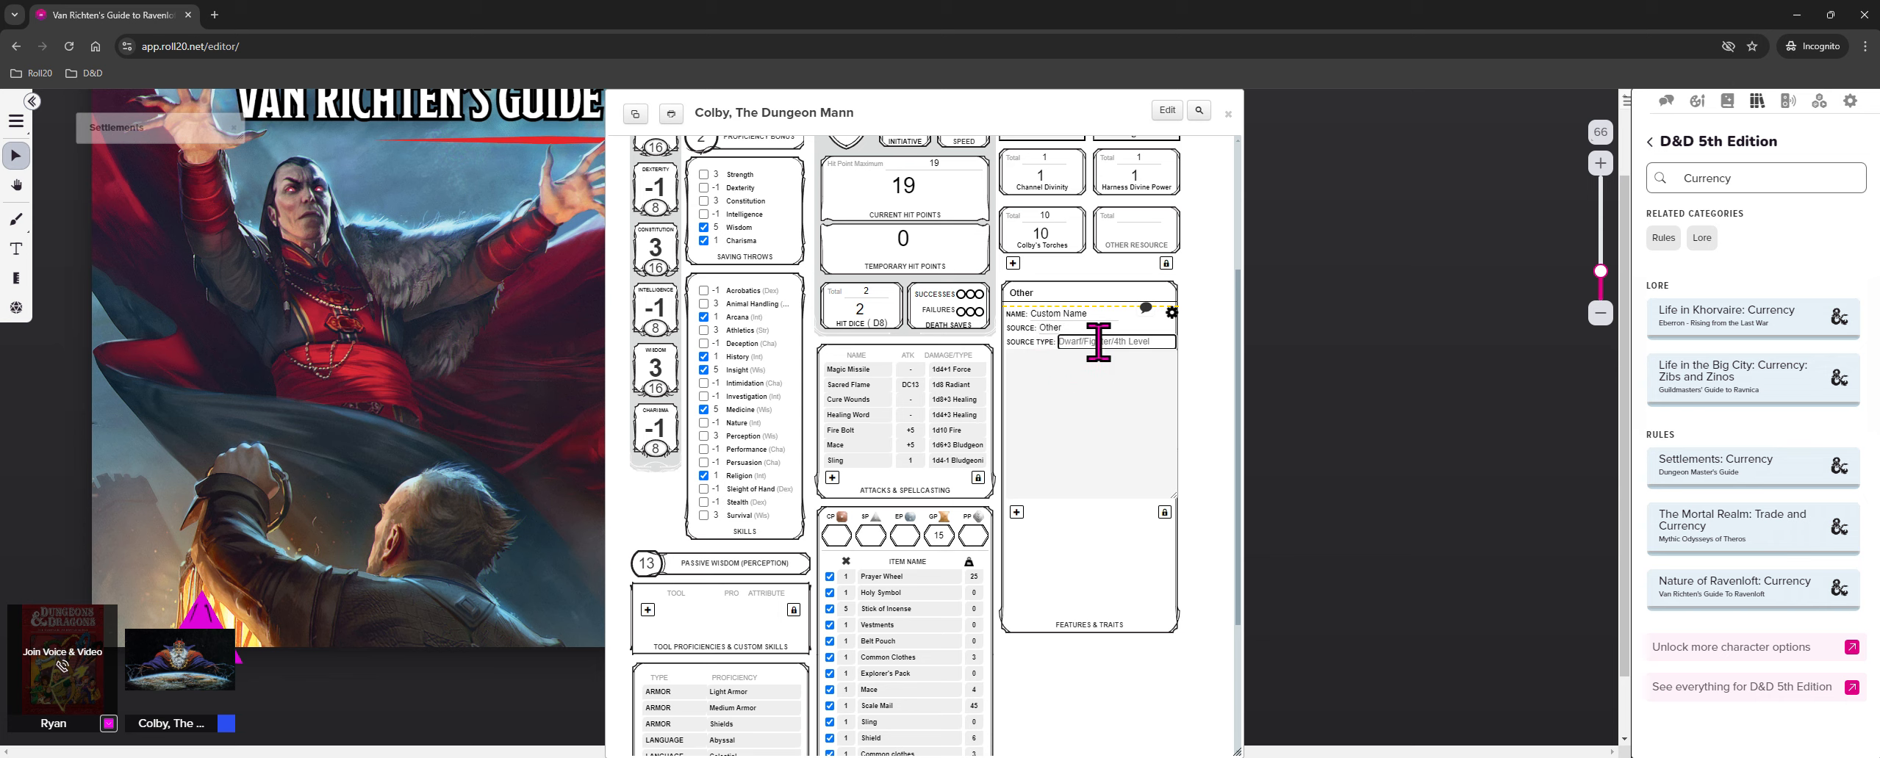
click(1141, 314)
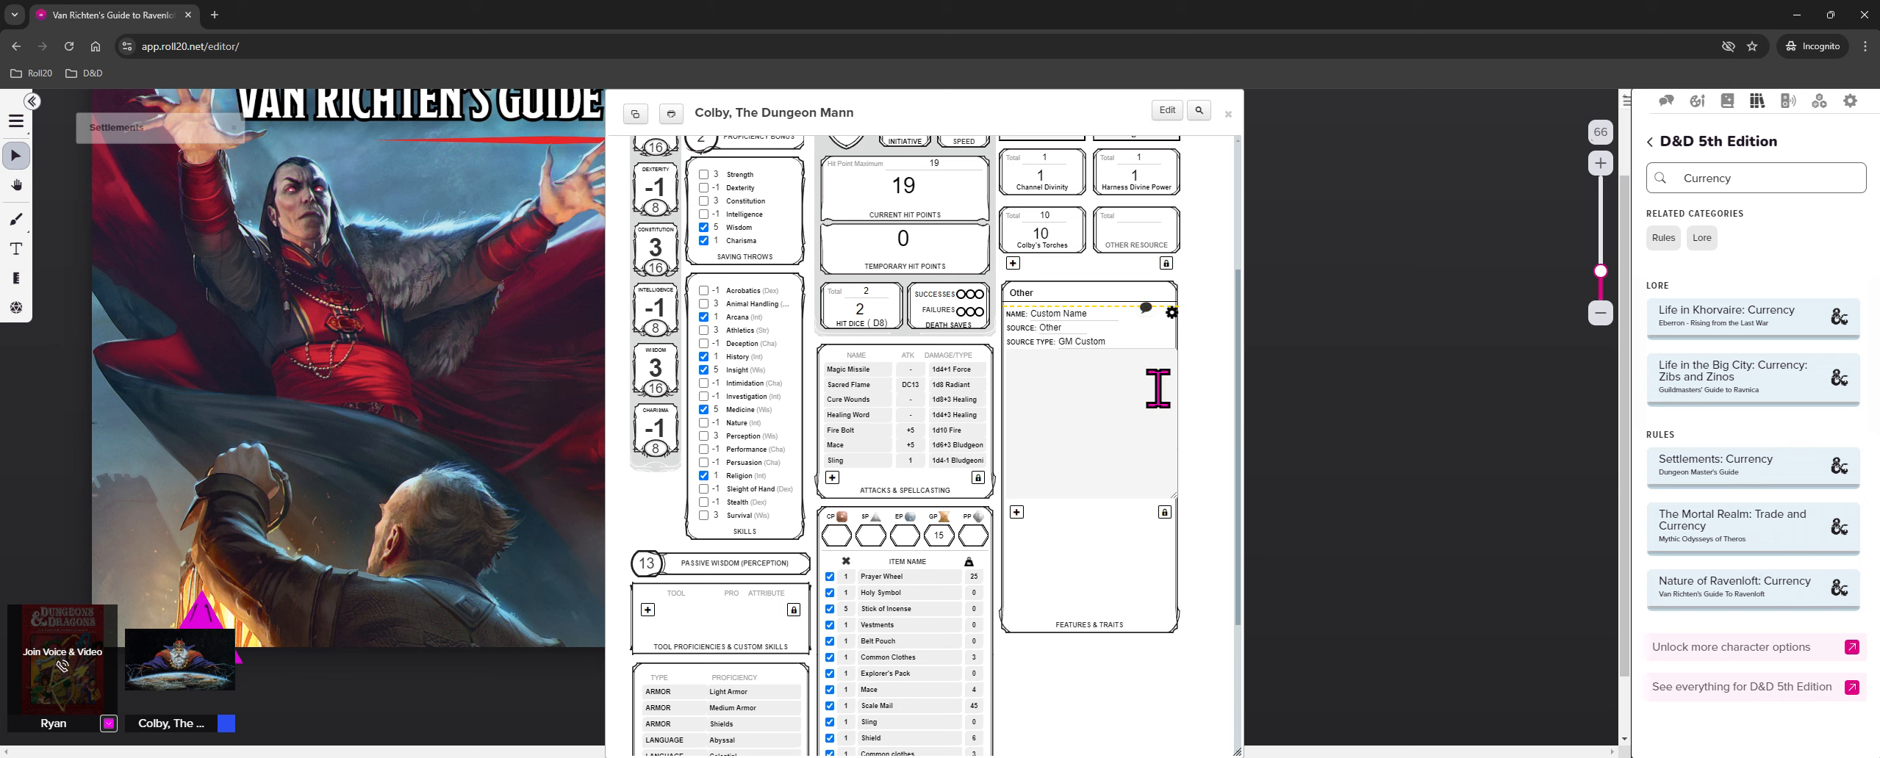
click(1171, 313)
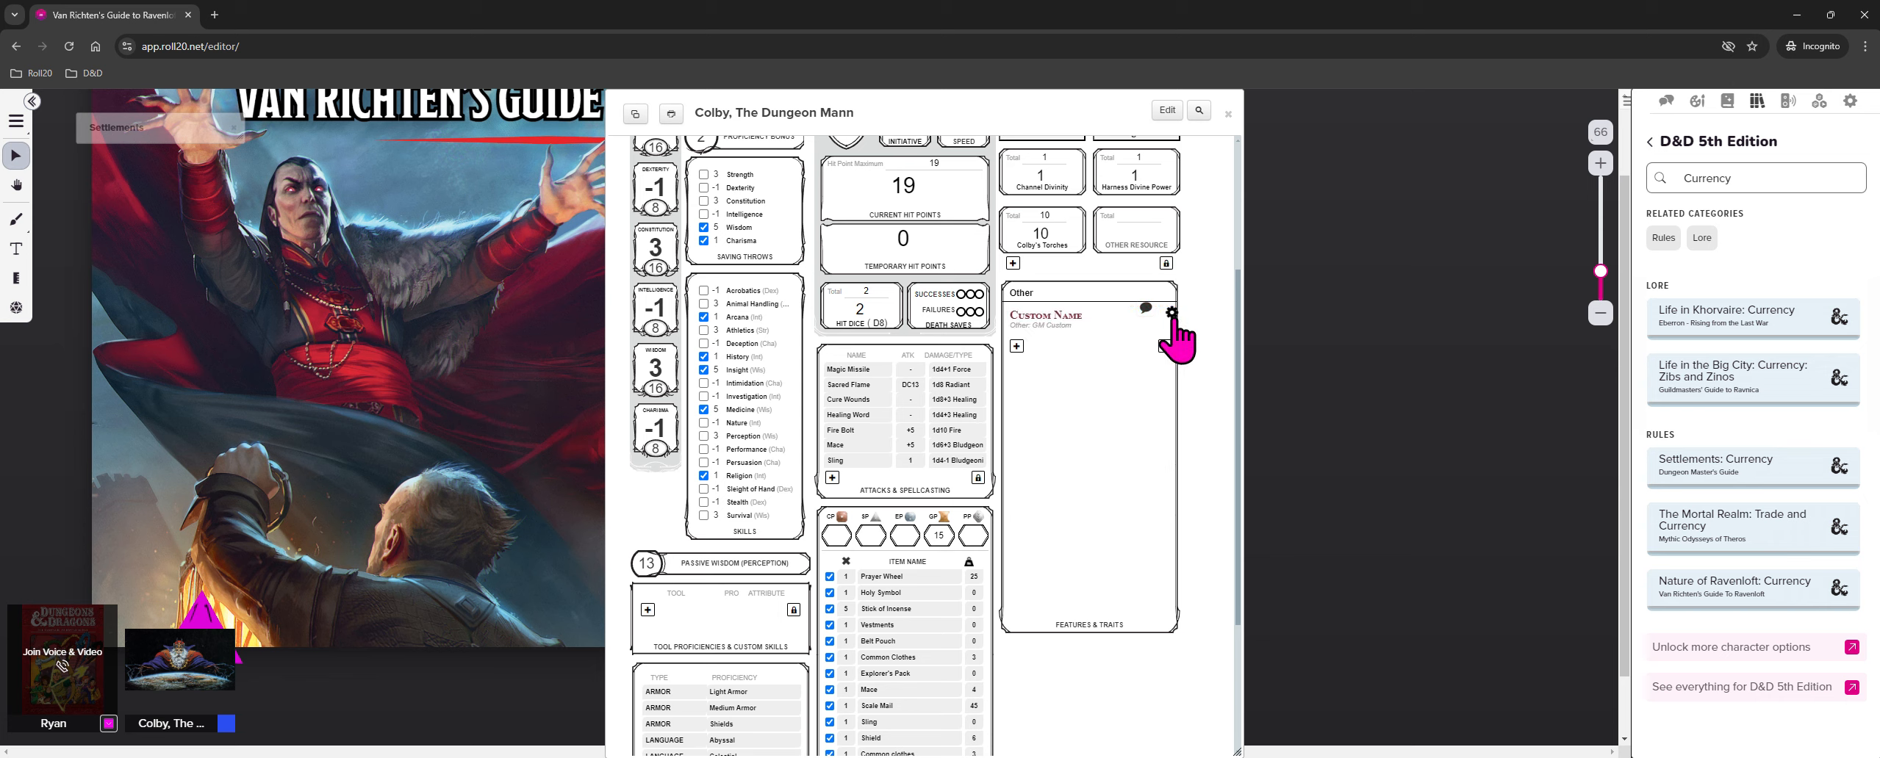
Filter Features & Traits by Item and by Background, and clear the filter to list every feature
click(1062, 294)
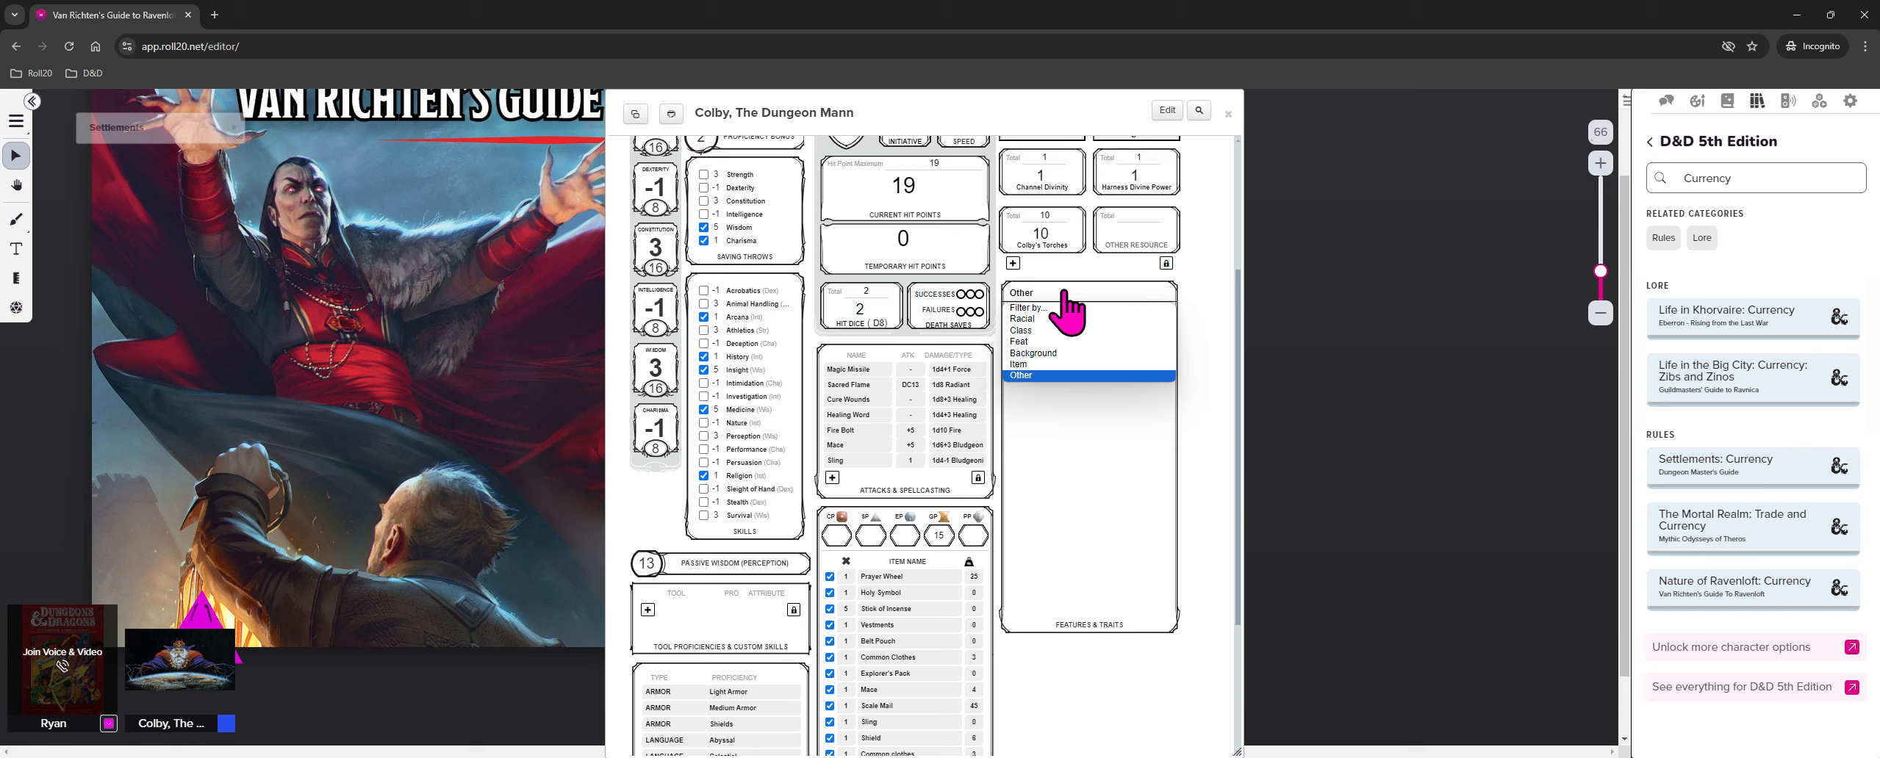
click(1029, 364)
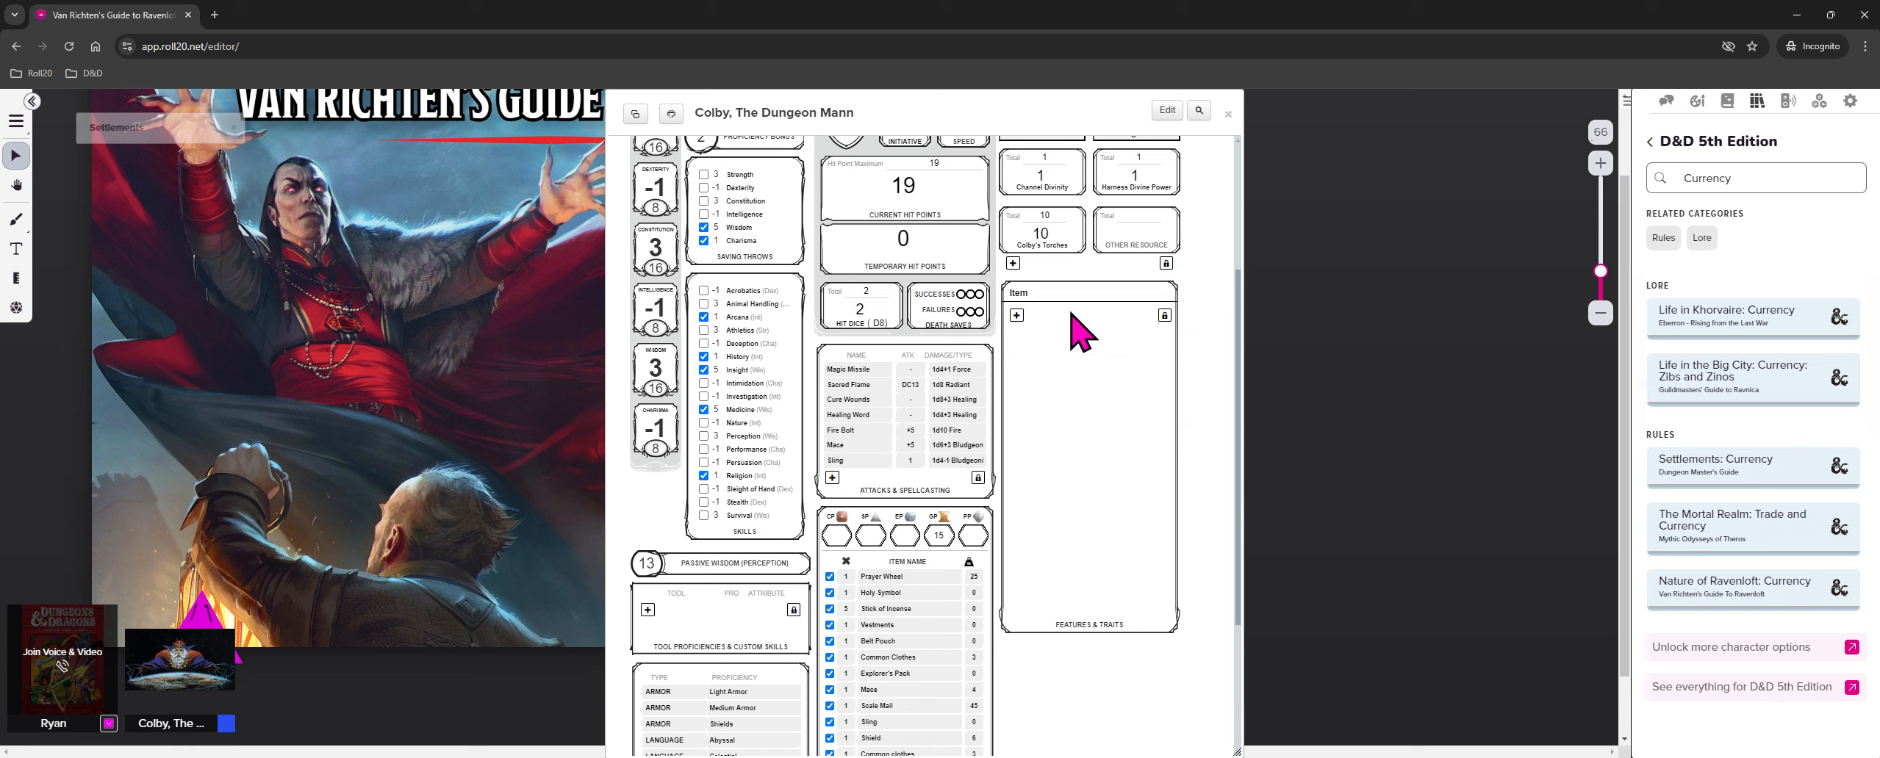
click(1043, 294)
click(1033, 353)
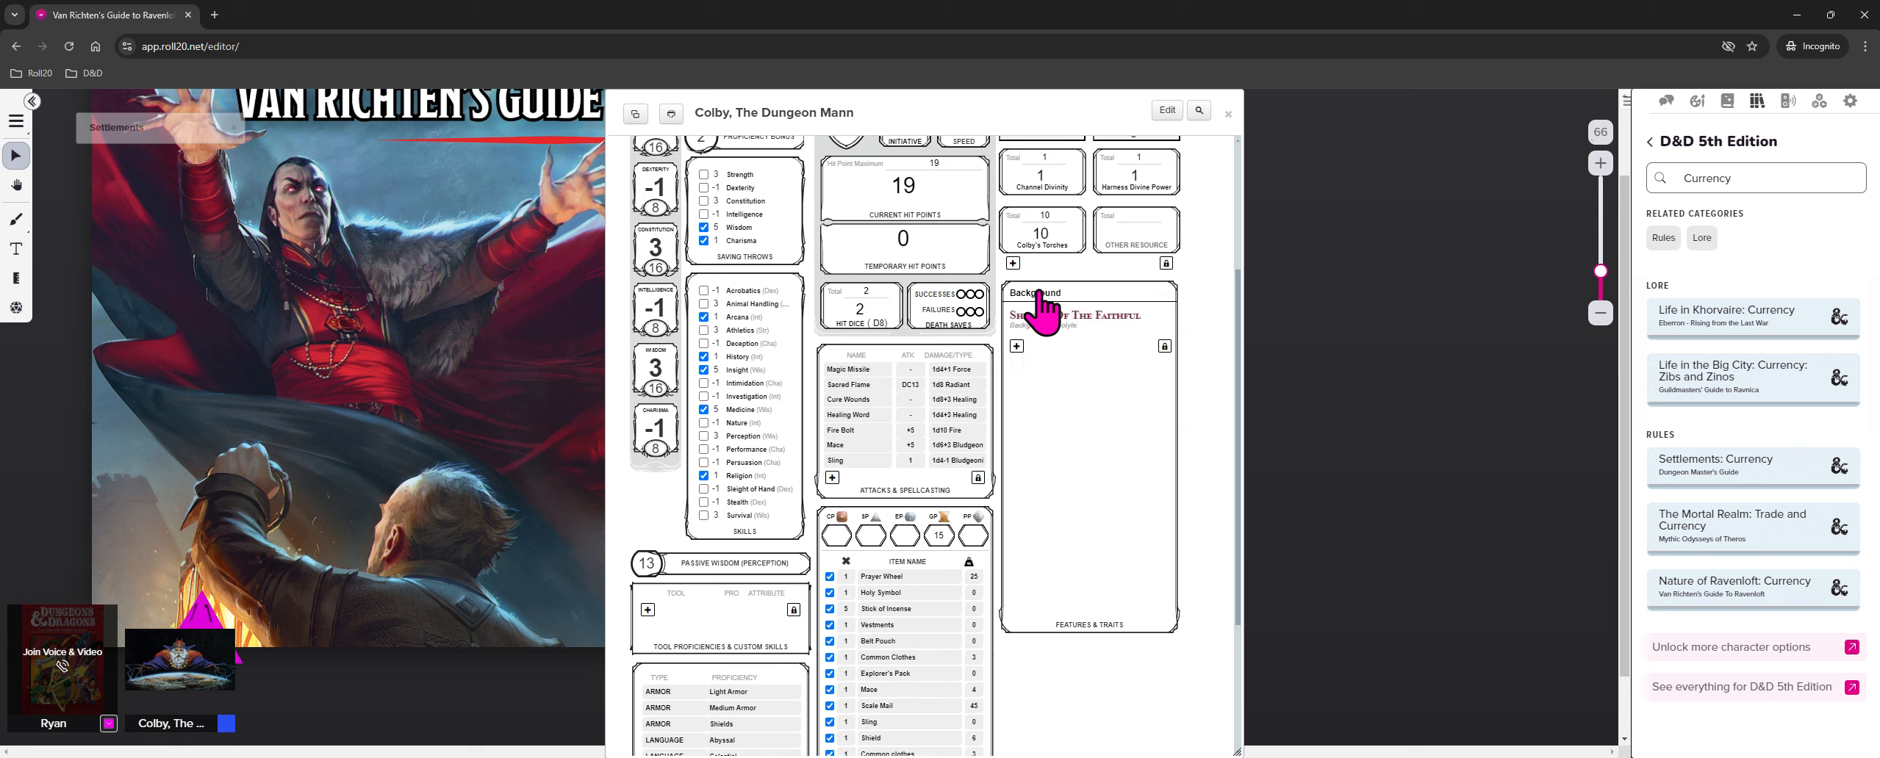
click(1043, 293)
click(1040, 308)
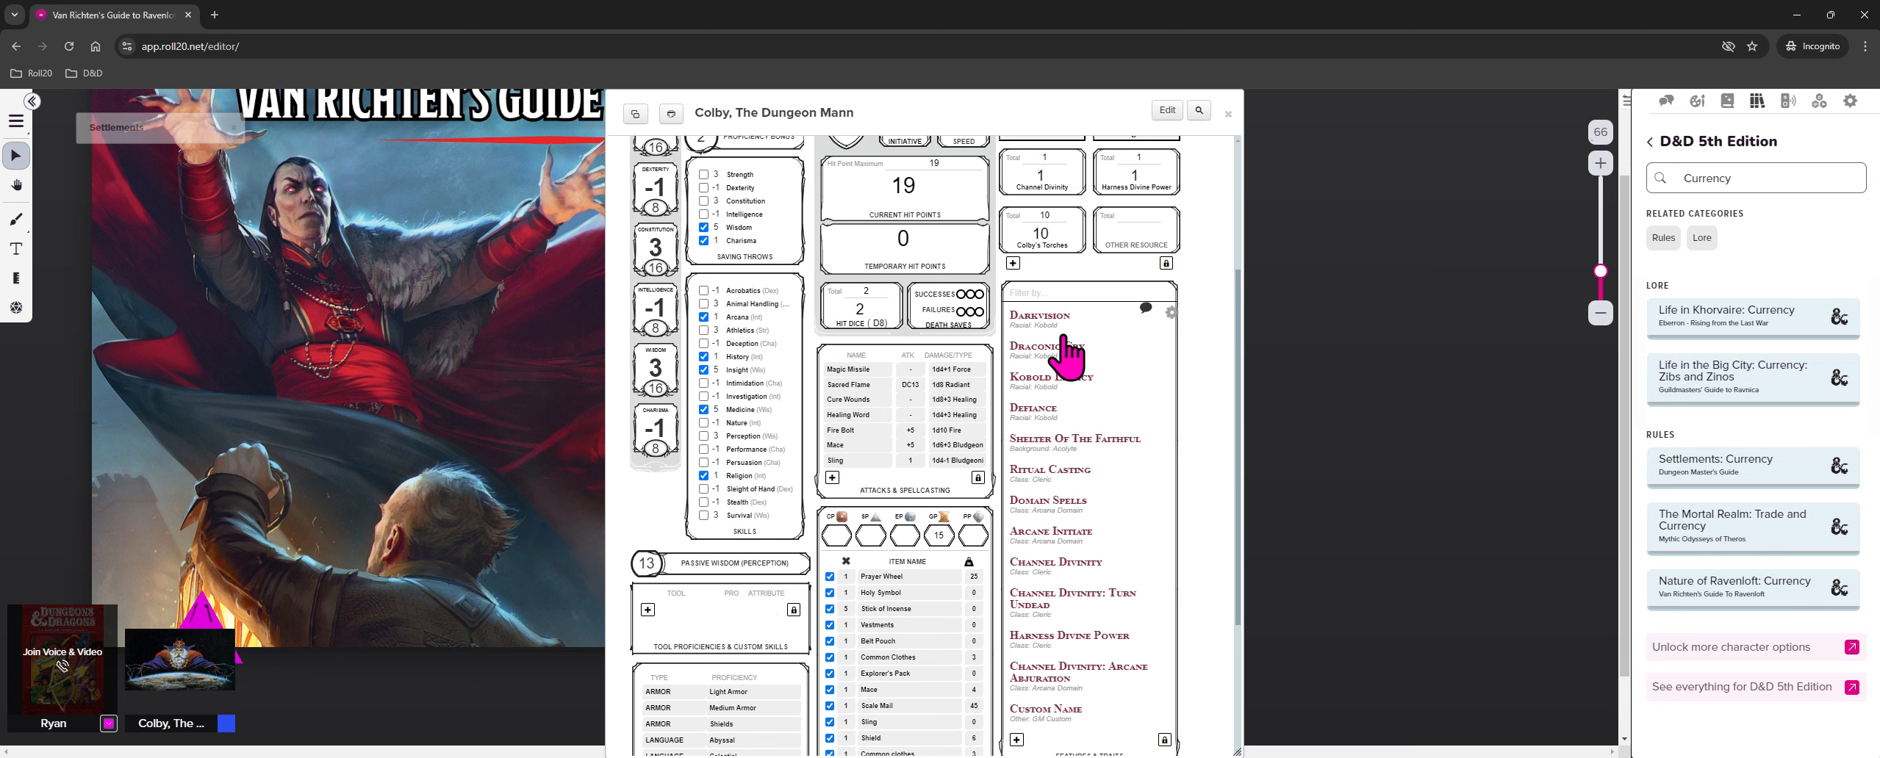
Delete the Custom Name feature from Features & Traits and lock the list again
scroll(1091, 536, down, 3)
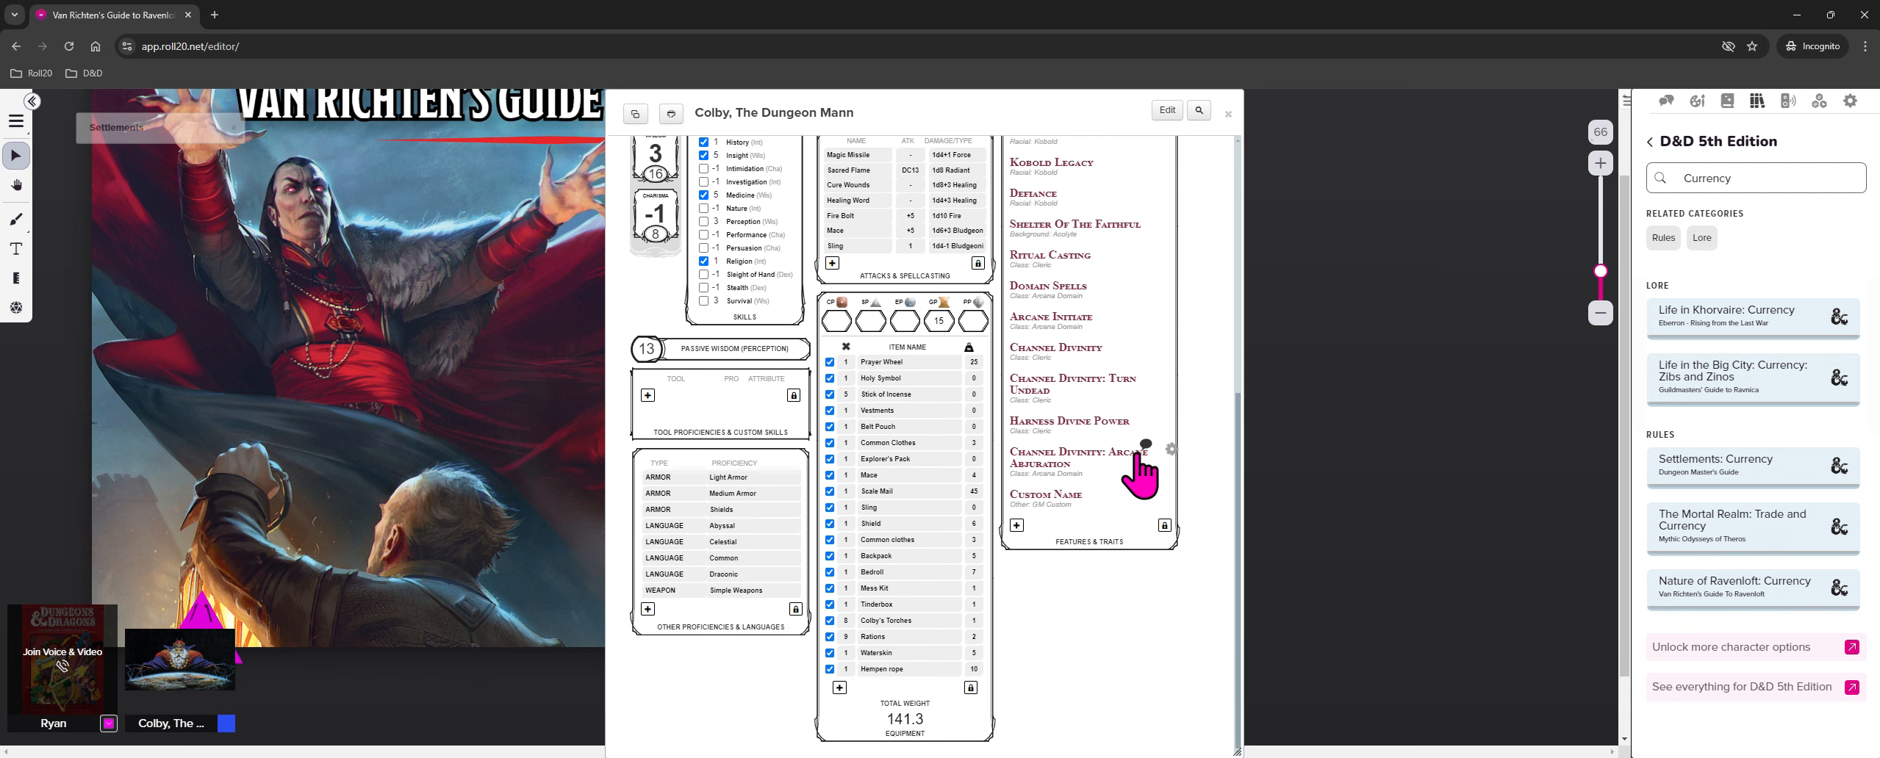
click(1164, 526)
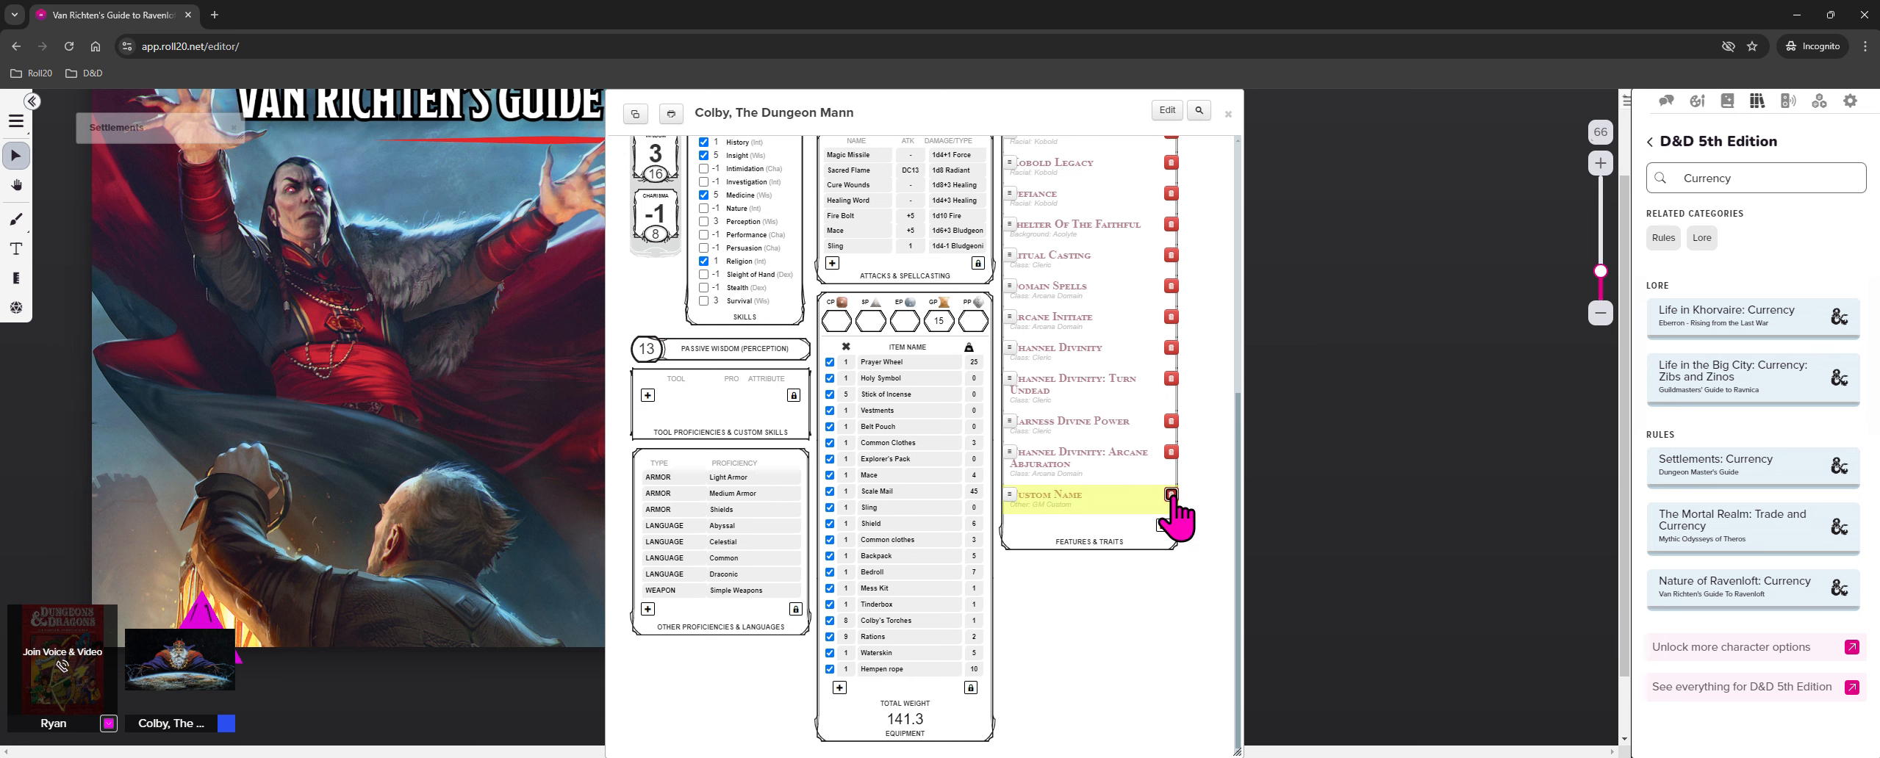
click(1171, 494)
click(1164, 494)
Open the sheet's spells page and set the remaining level 1 spell slots to 2
scroll(1154, 588, up, 6)
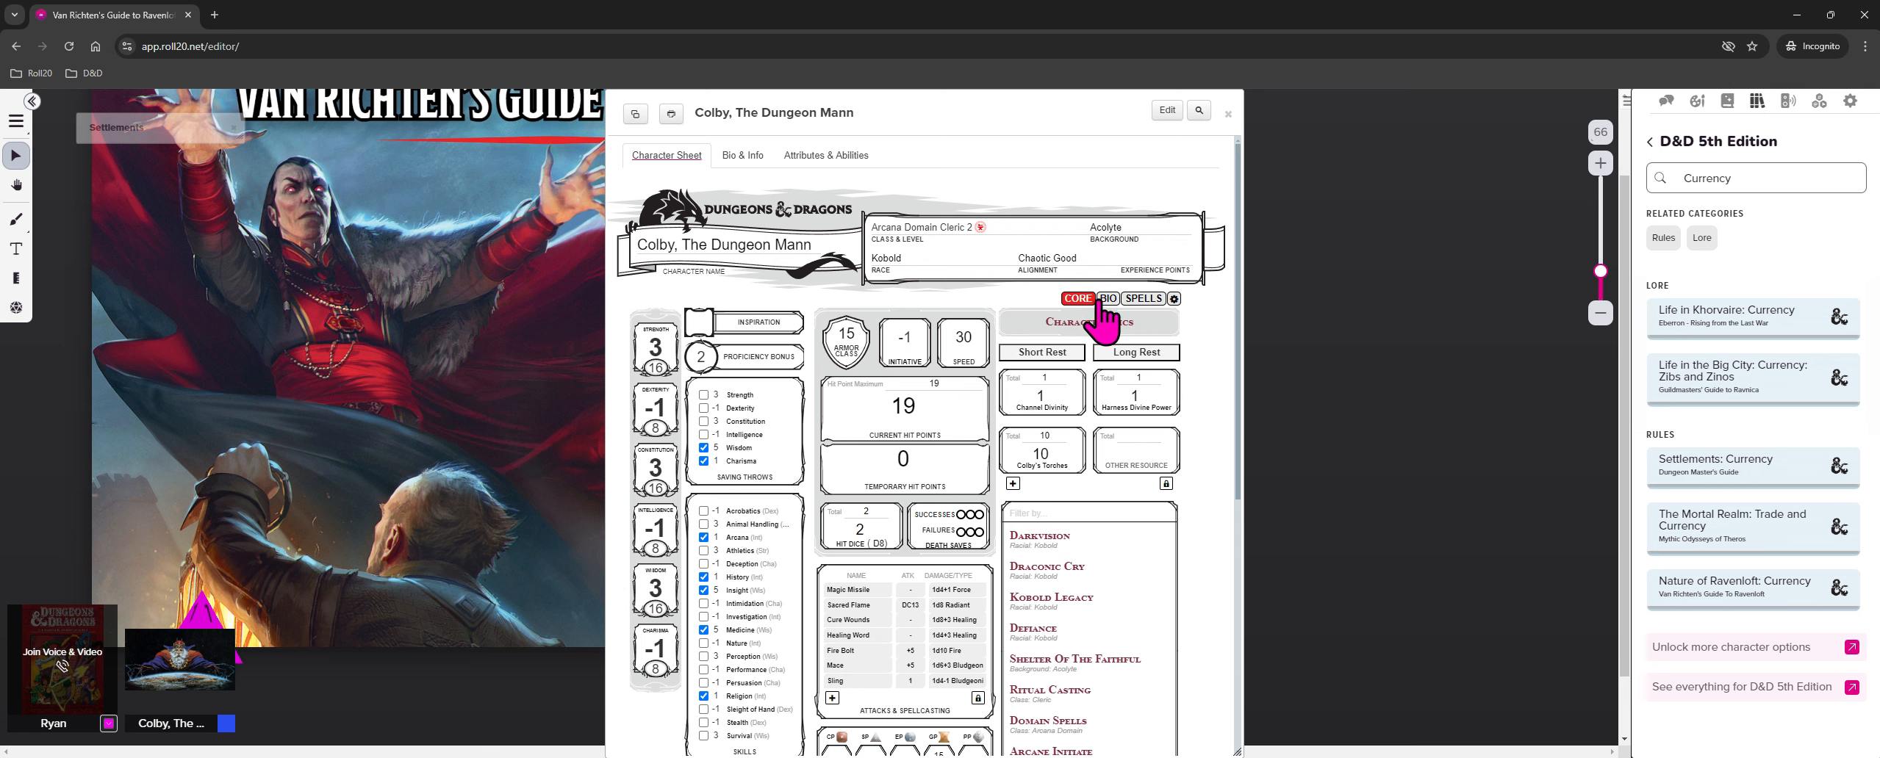
click(1143, 298)
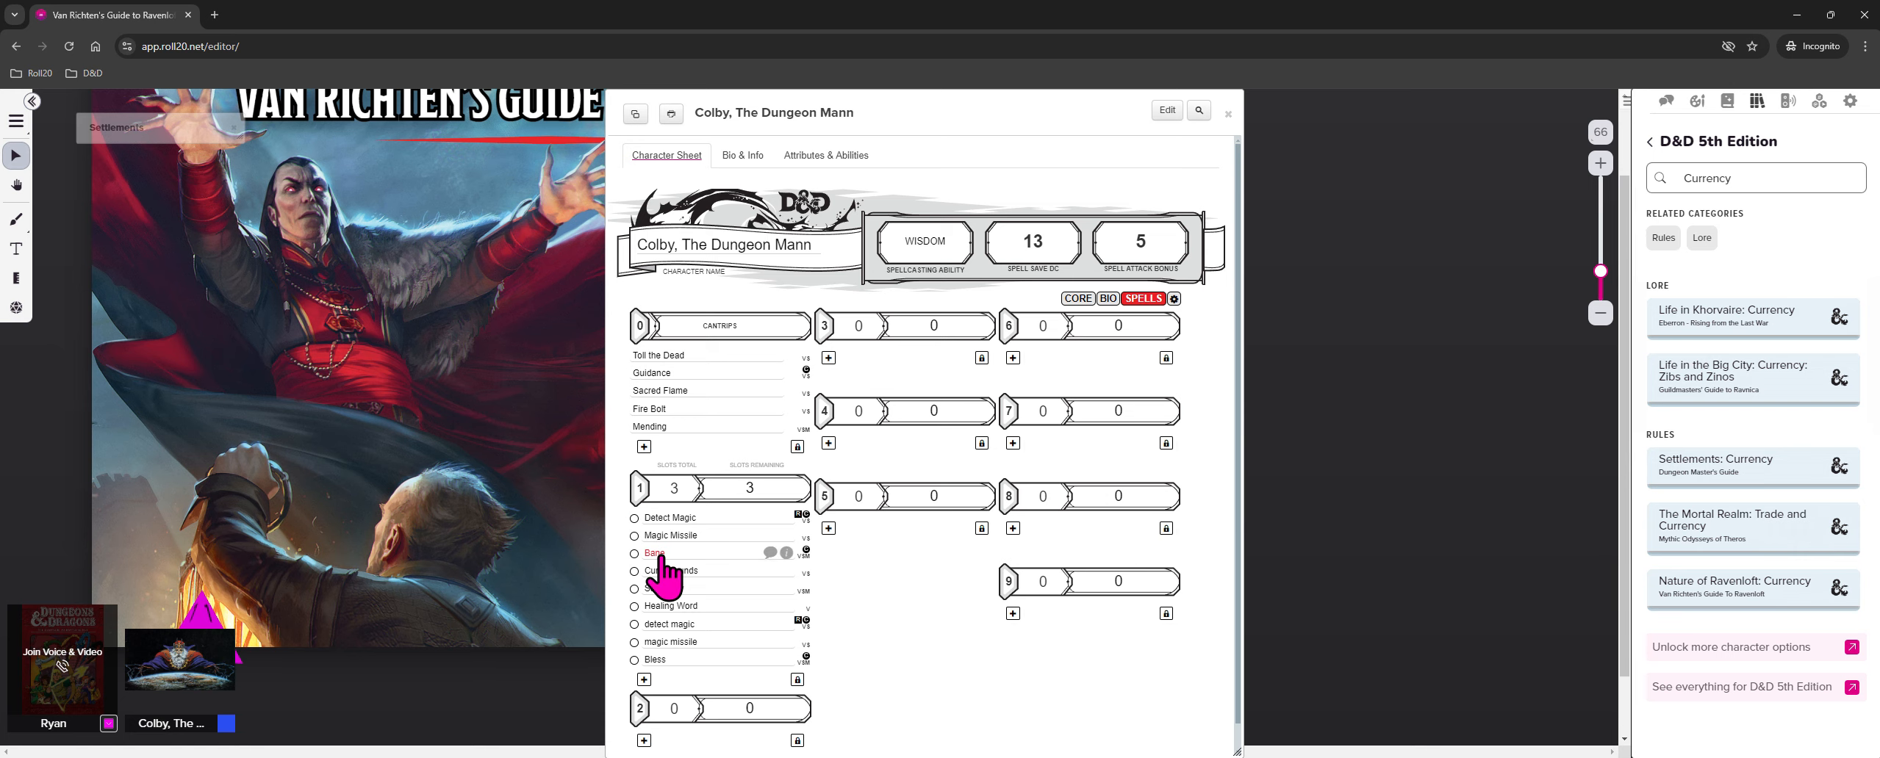
scroll(656, 658, down, 1)
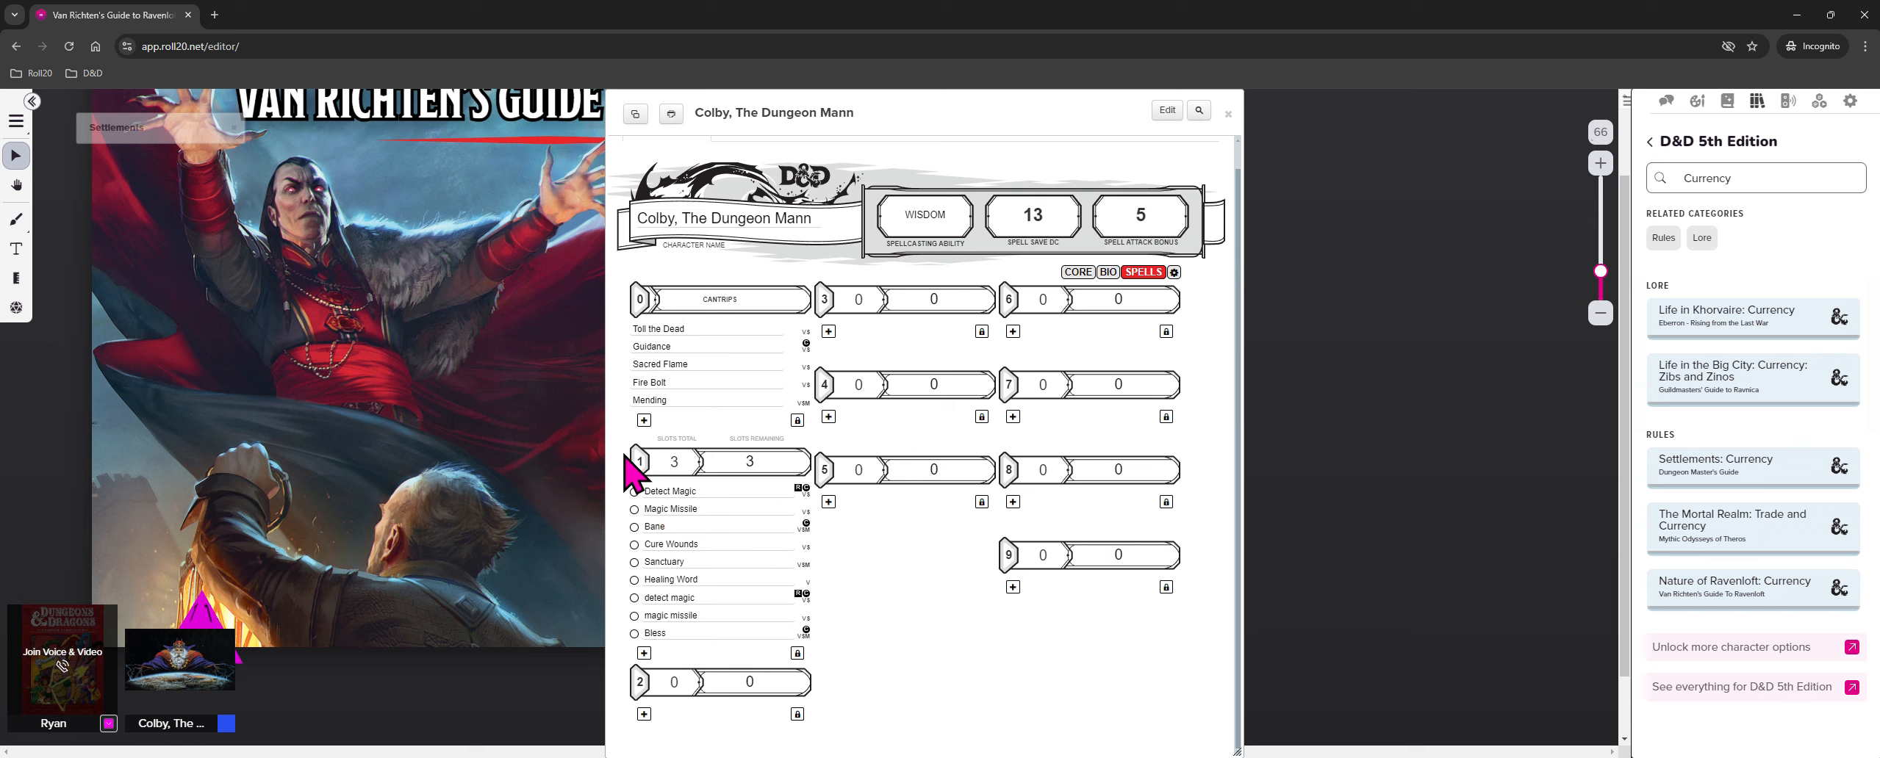
click(776, 466)
click(919, 598)
Reorder the cantrips alphabetically as Fire Bolt, Guidance, Mending, Sacred Flame and Toll the Dead, and lock the list
click(797, 420)
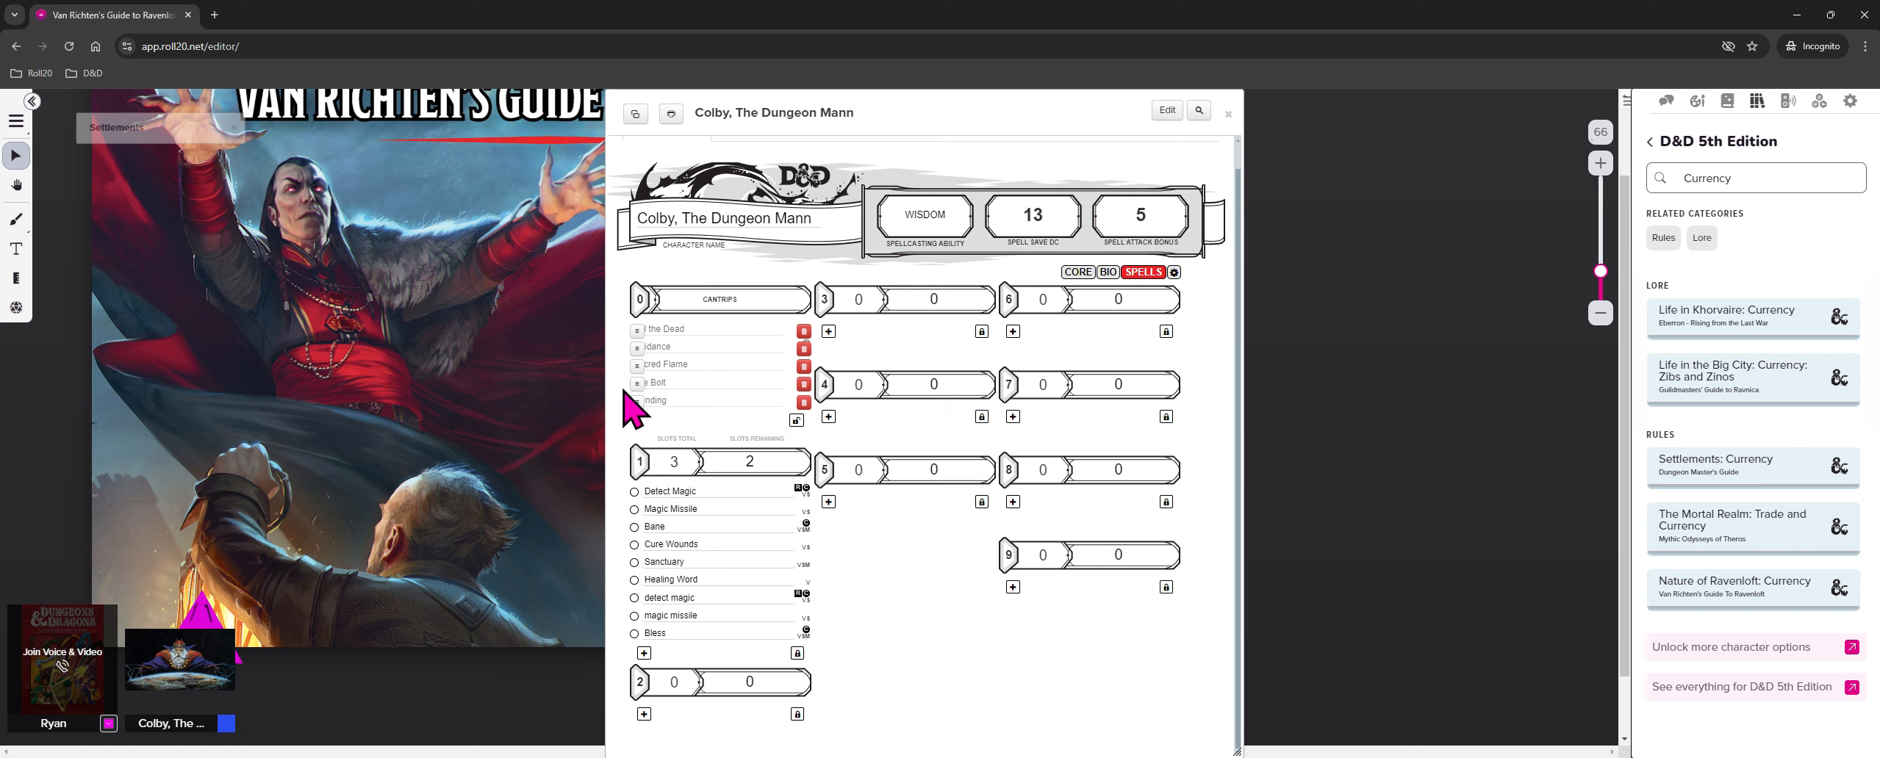
drag(631, 386, 625, 355)
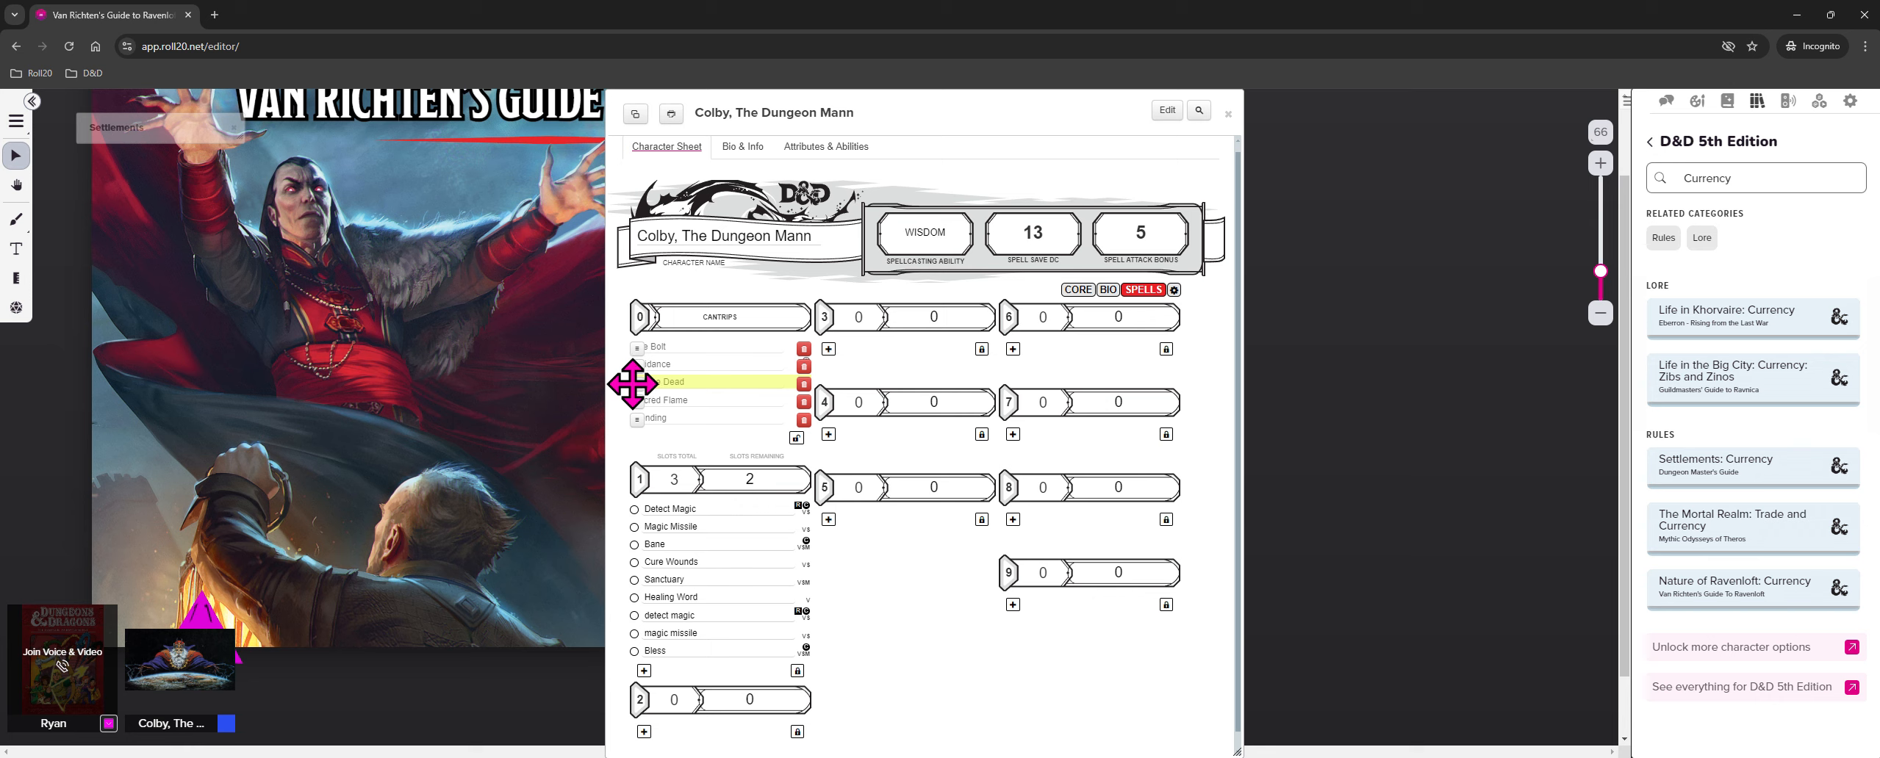
mouse_move(633, 384)
mouse_down()
mouse_move(631, 406)
mouse_move(632, 388)
mouse_up()
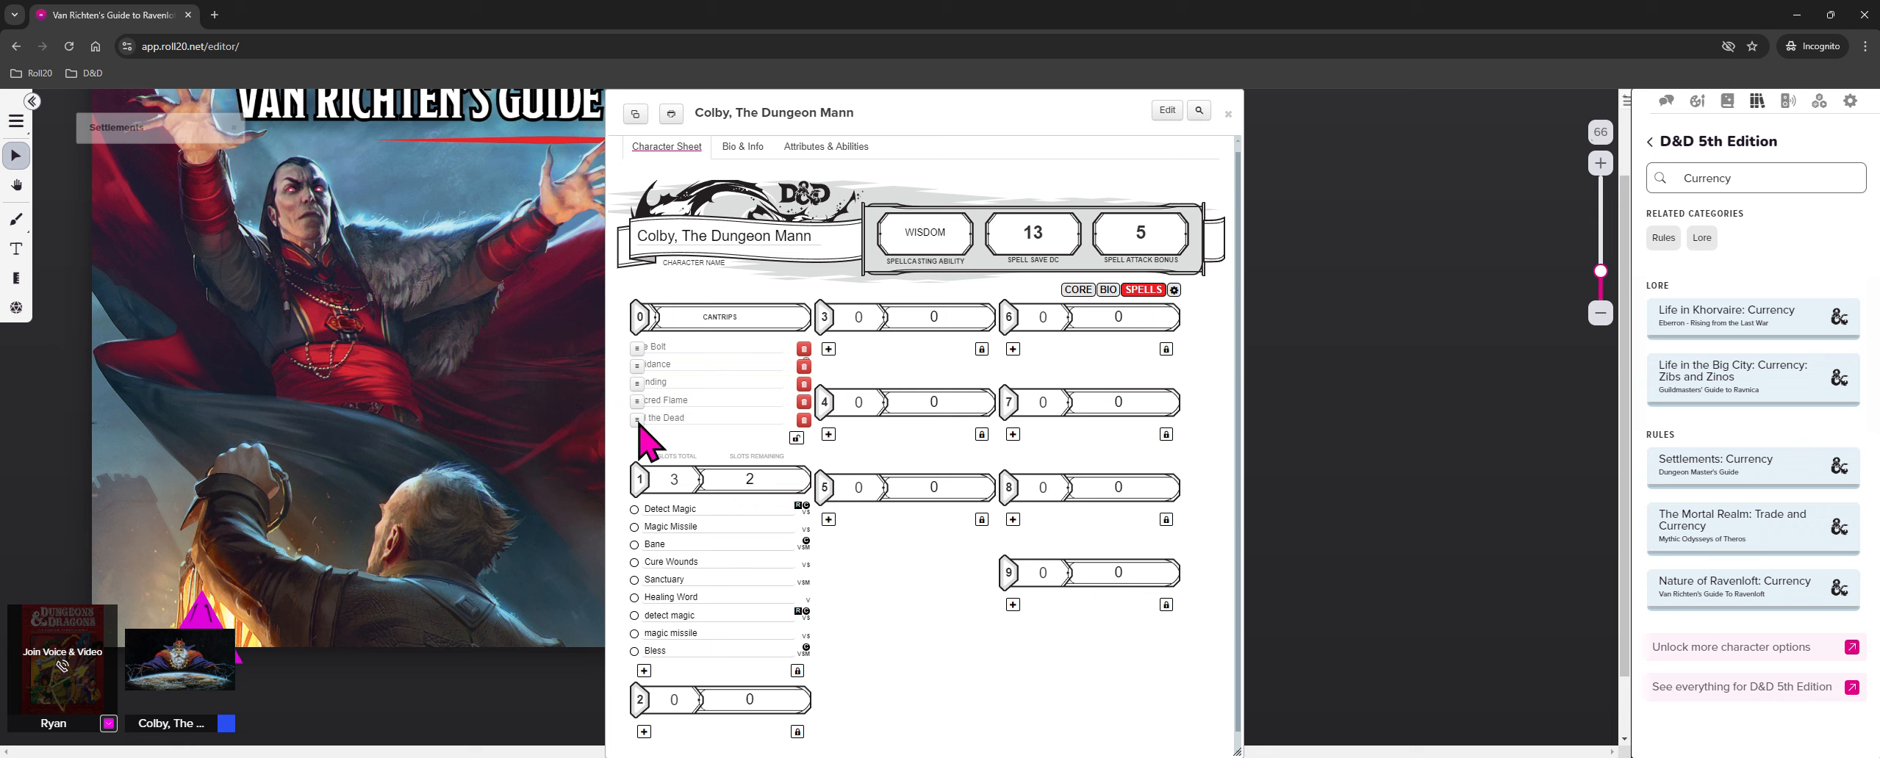
click(797, 438)
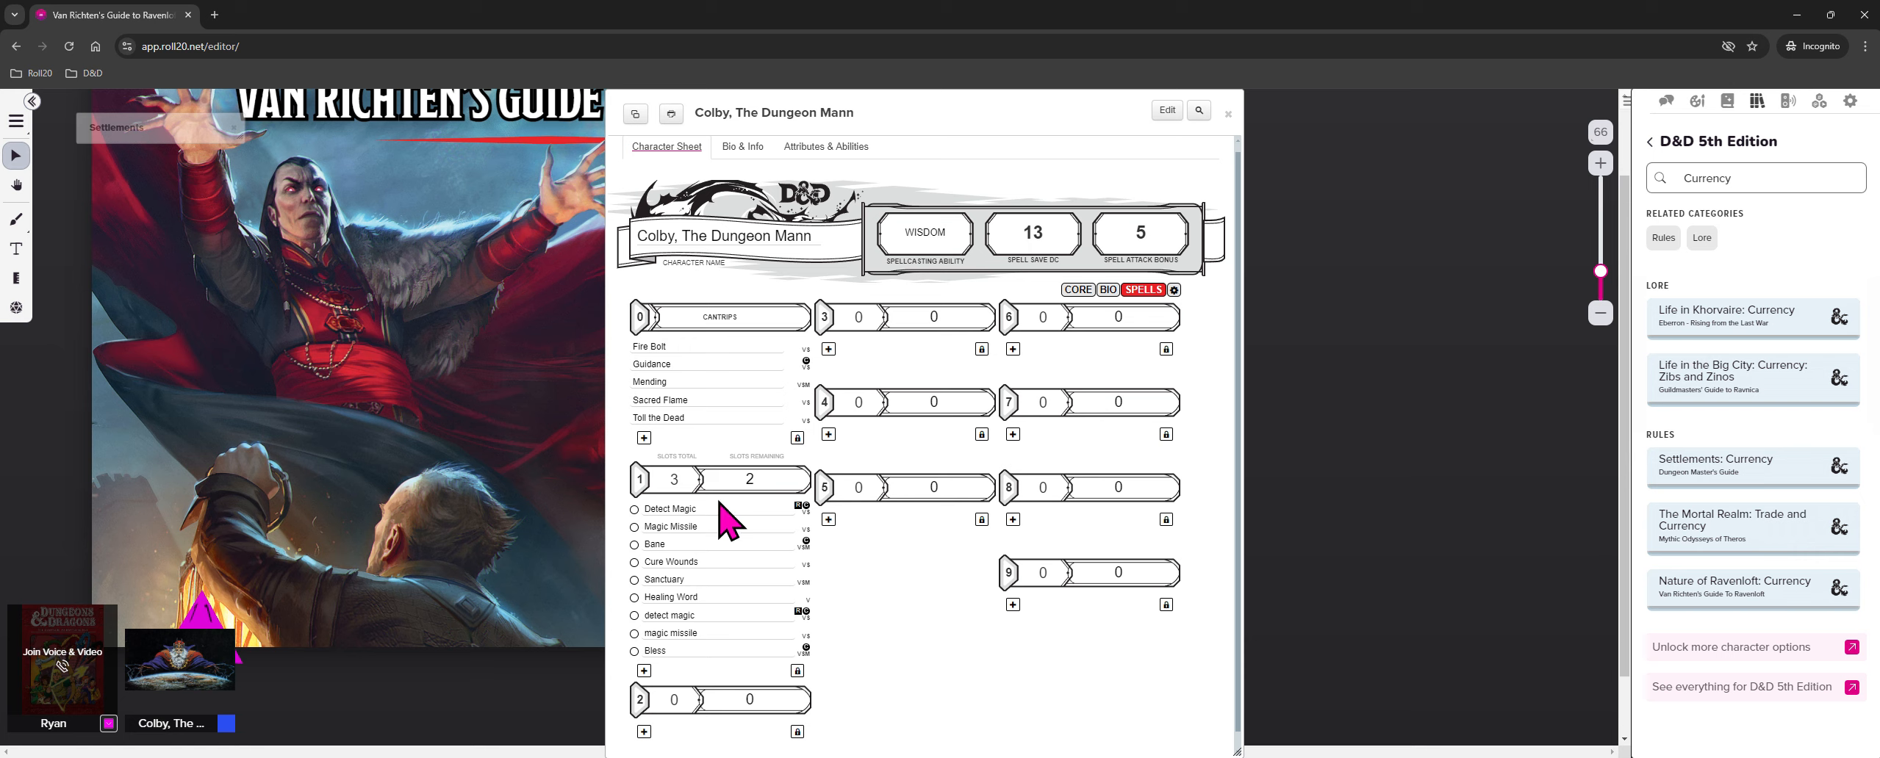
Show the full details of the level 1 spell Detect Magic and search the compendium for Concentration
mouse_move(786, 512)
mouse_move(686, 510)
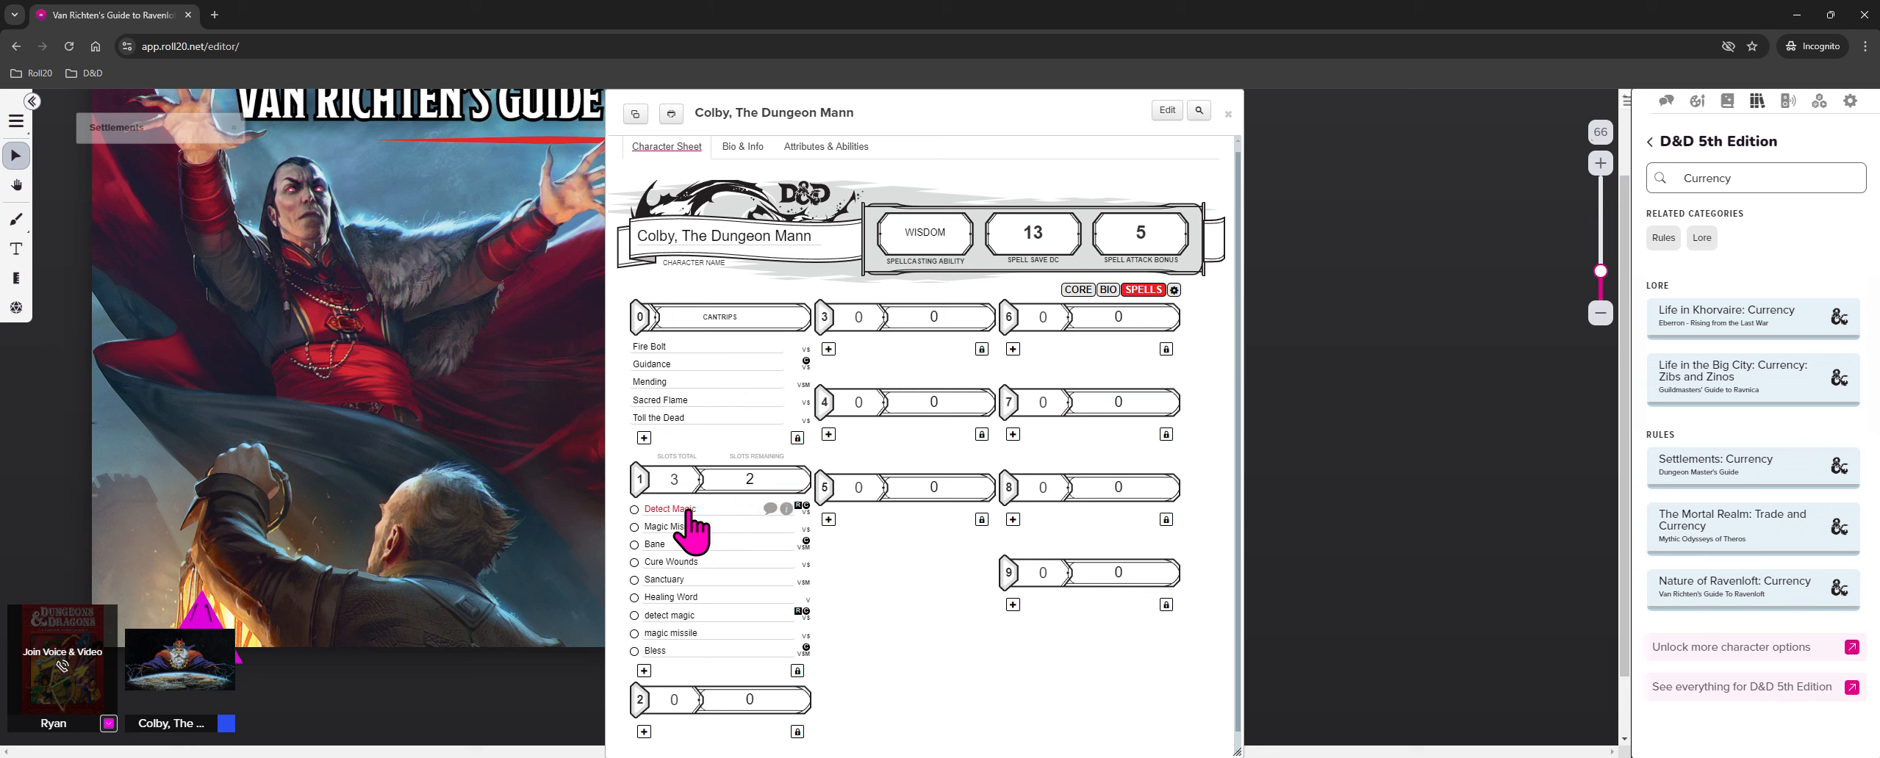
click(786, 508)
scroll(663, 508, down, 2)
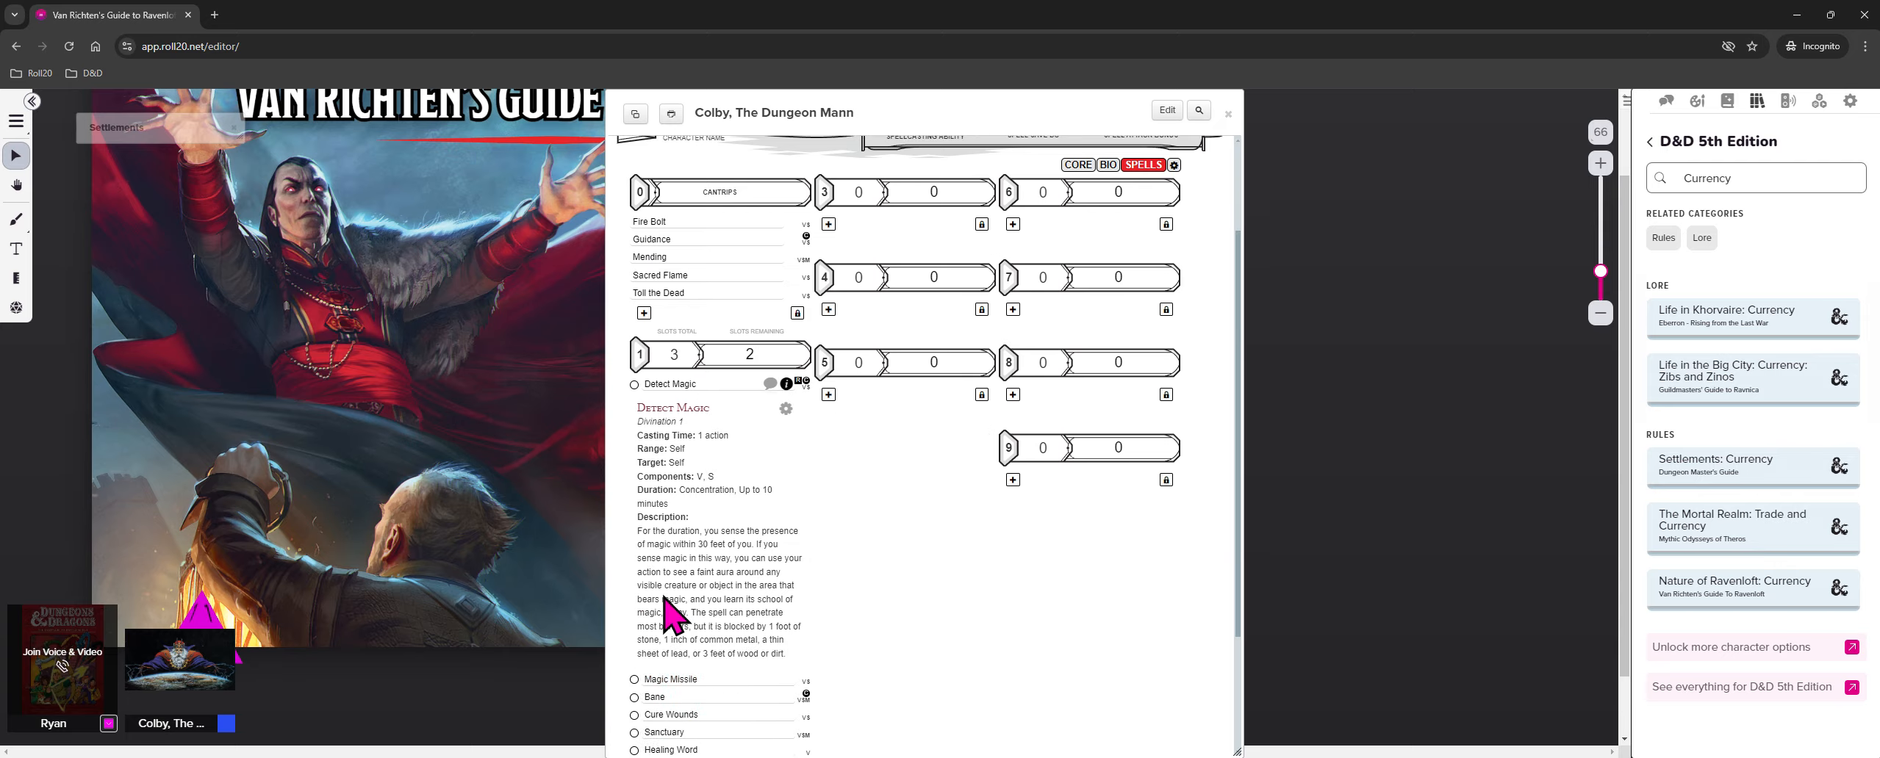
scroll(669, 616, up, 1)
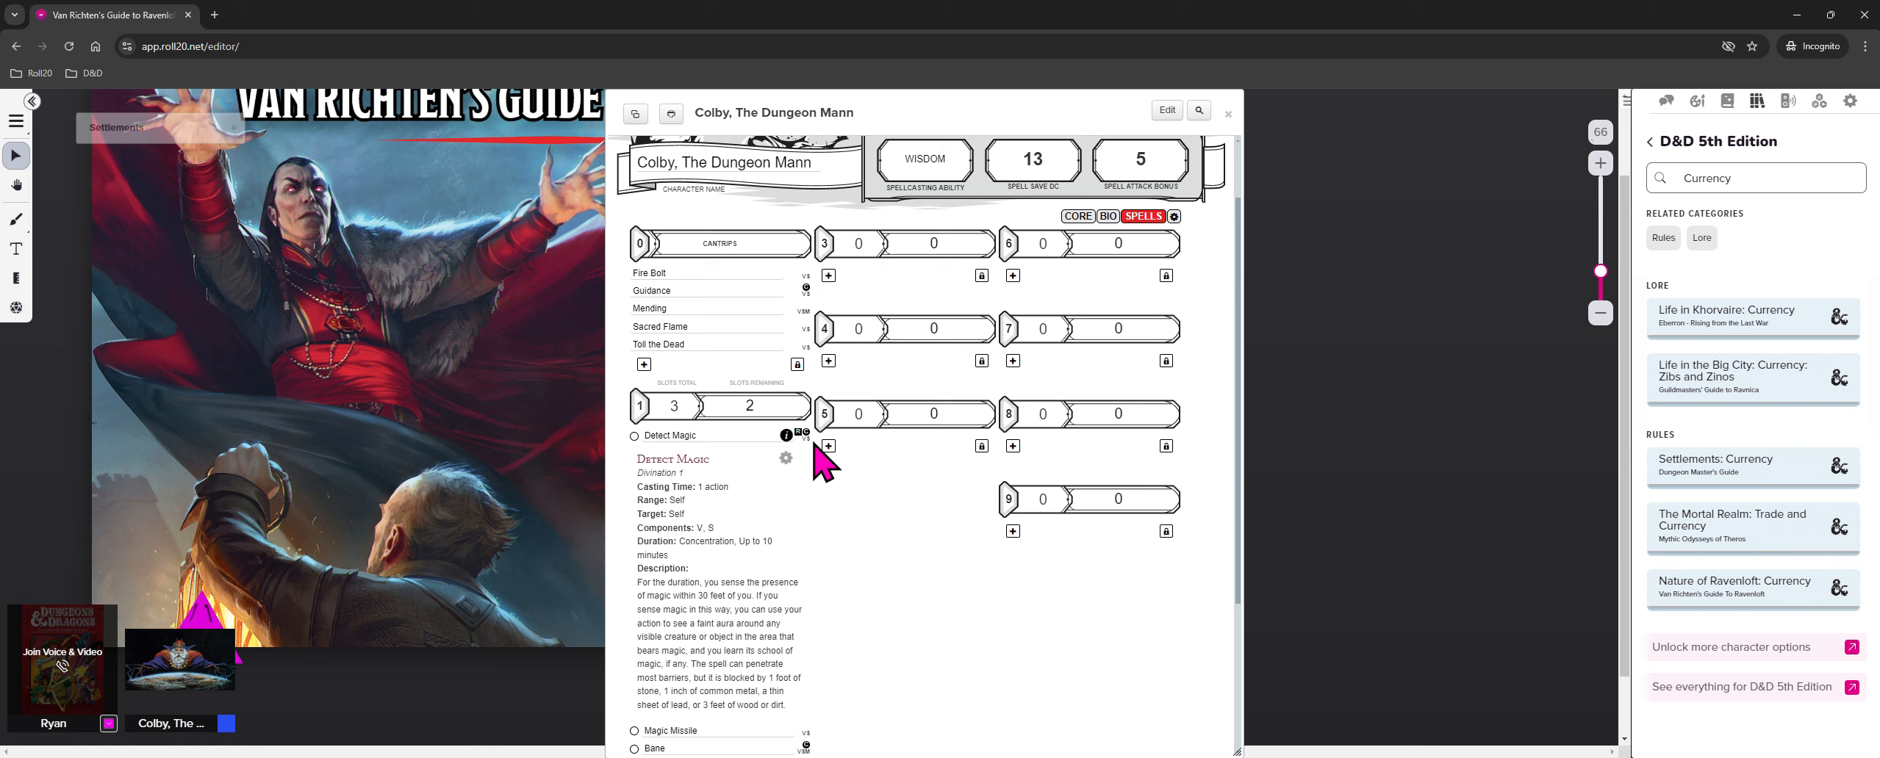
double_click(1751, 177)
text(centration)
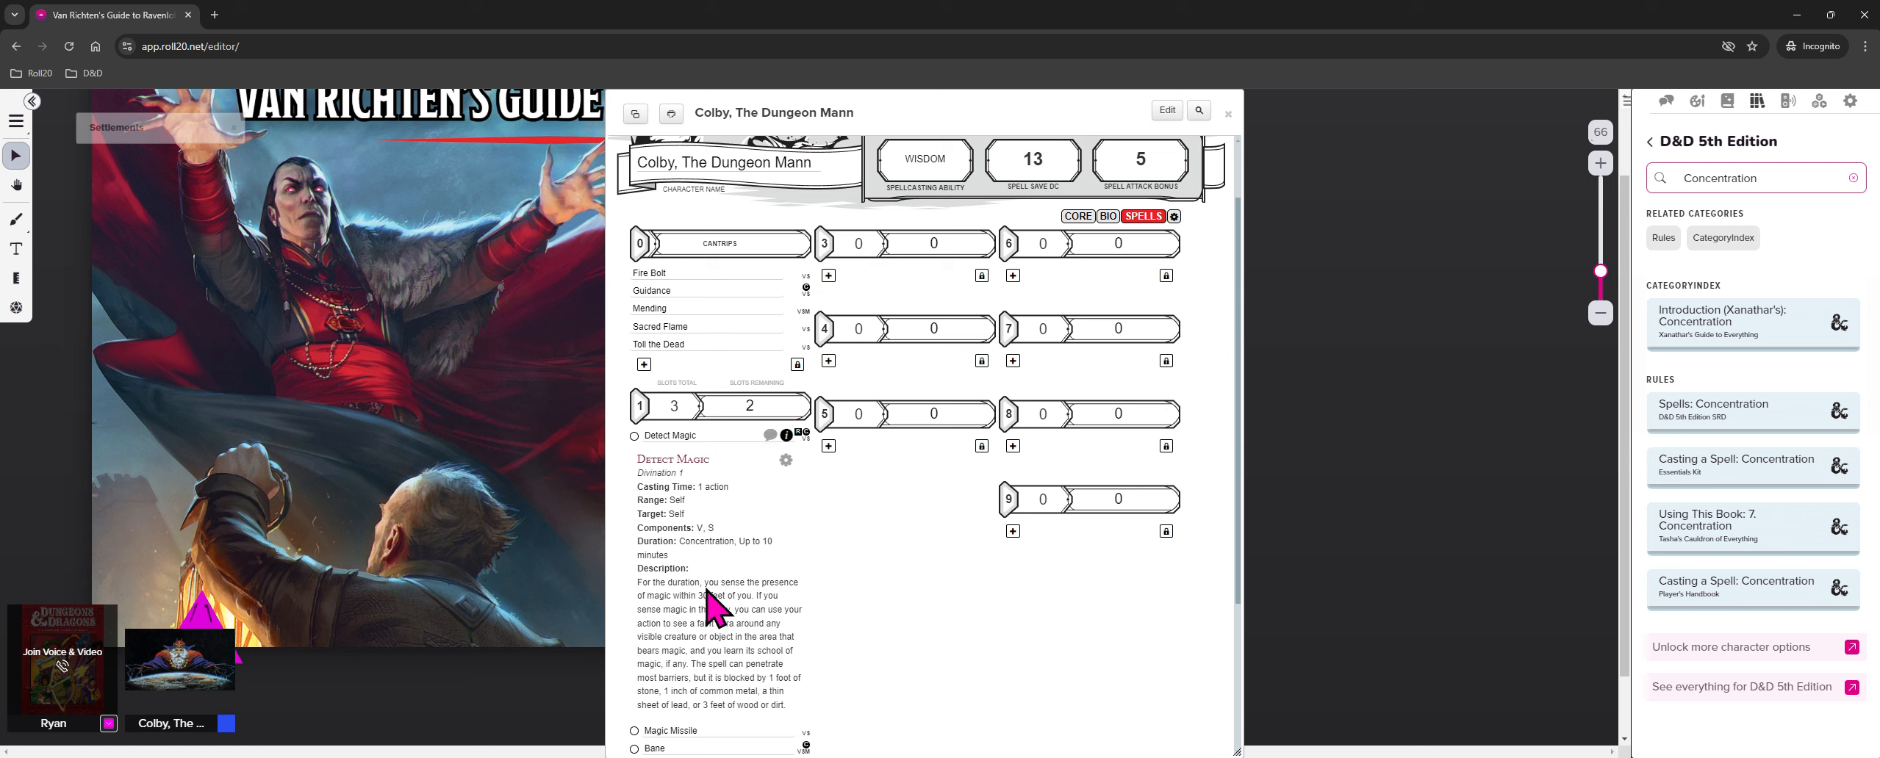
Rename the Detect Magic spell as "Detect Magic (Domain Spell)" and collapse its details
click(786, 460)
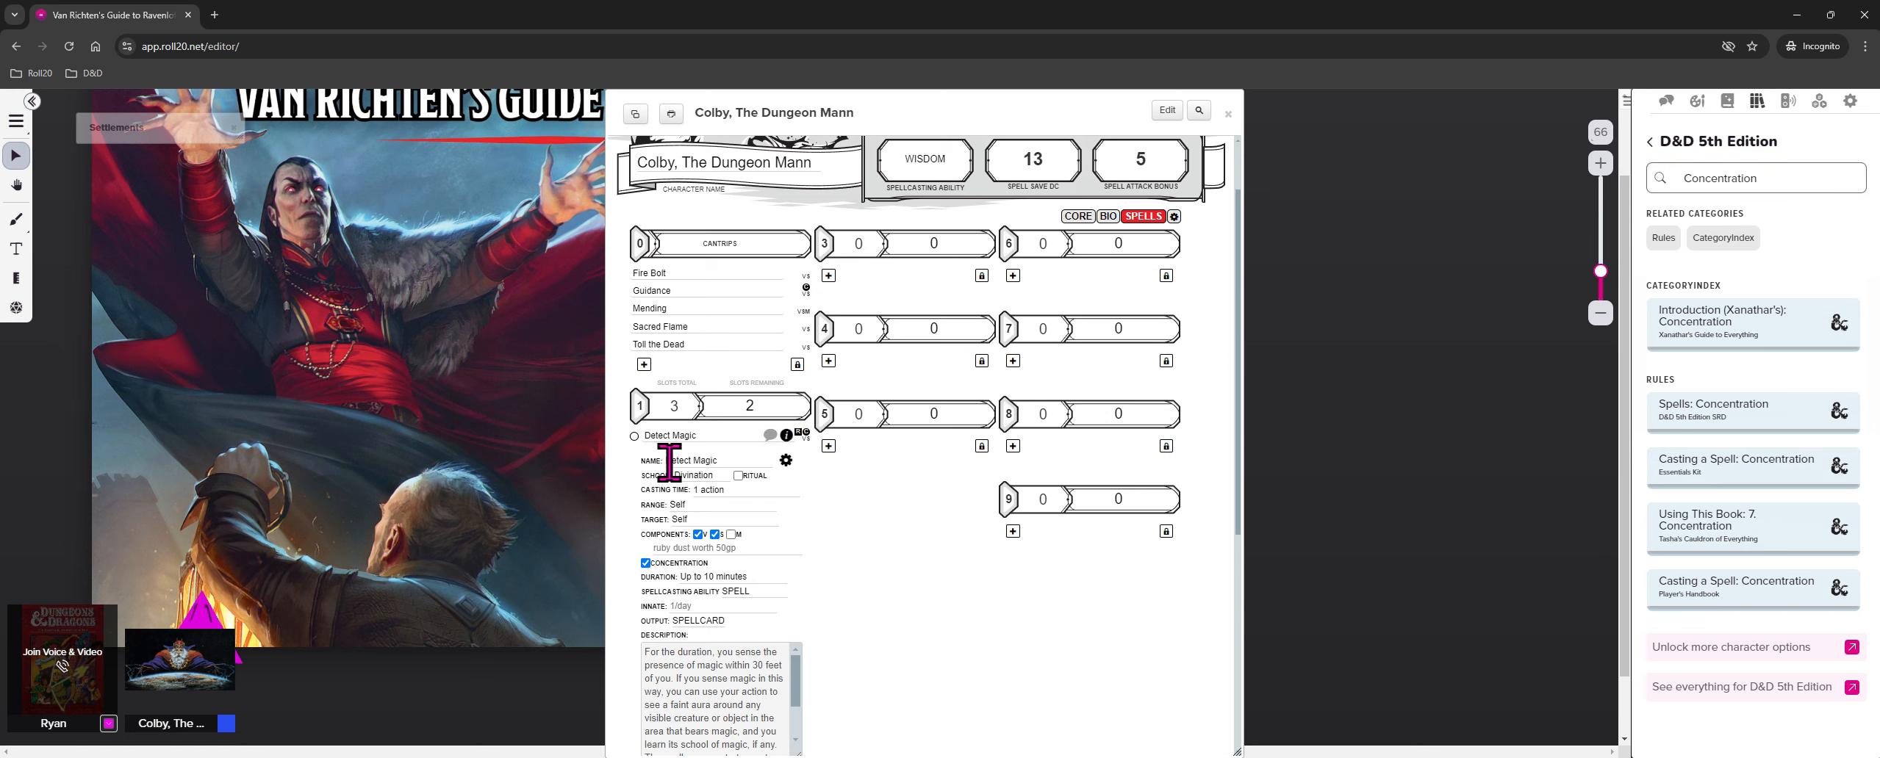
click(734, 461)
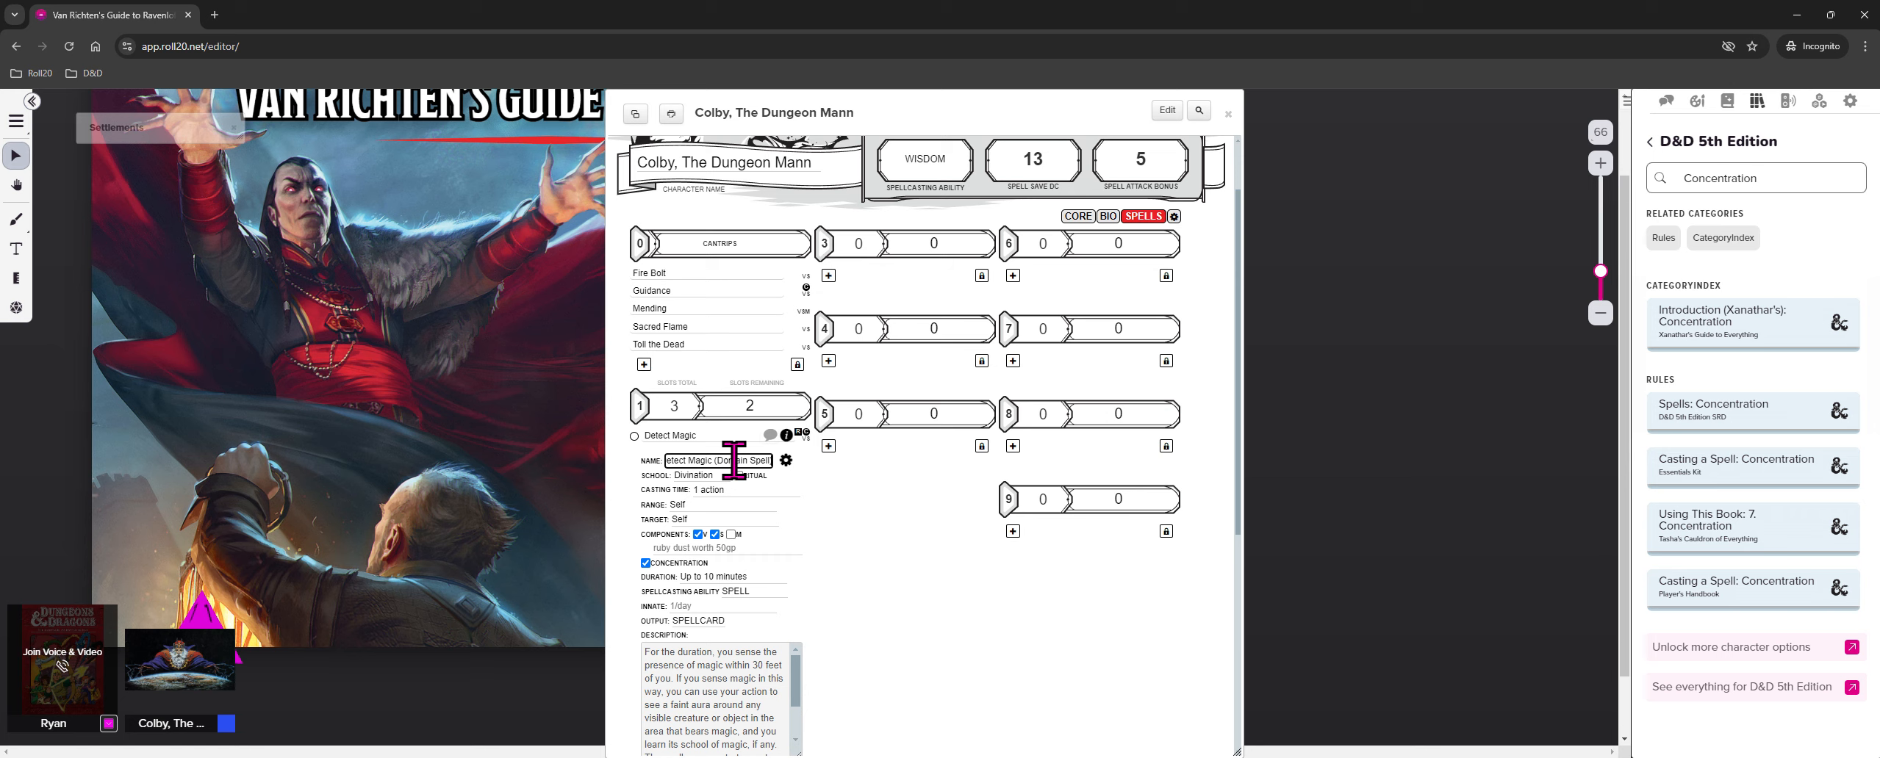
click(825, 490)
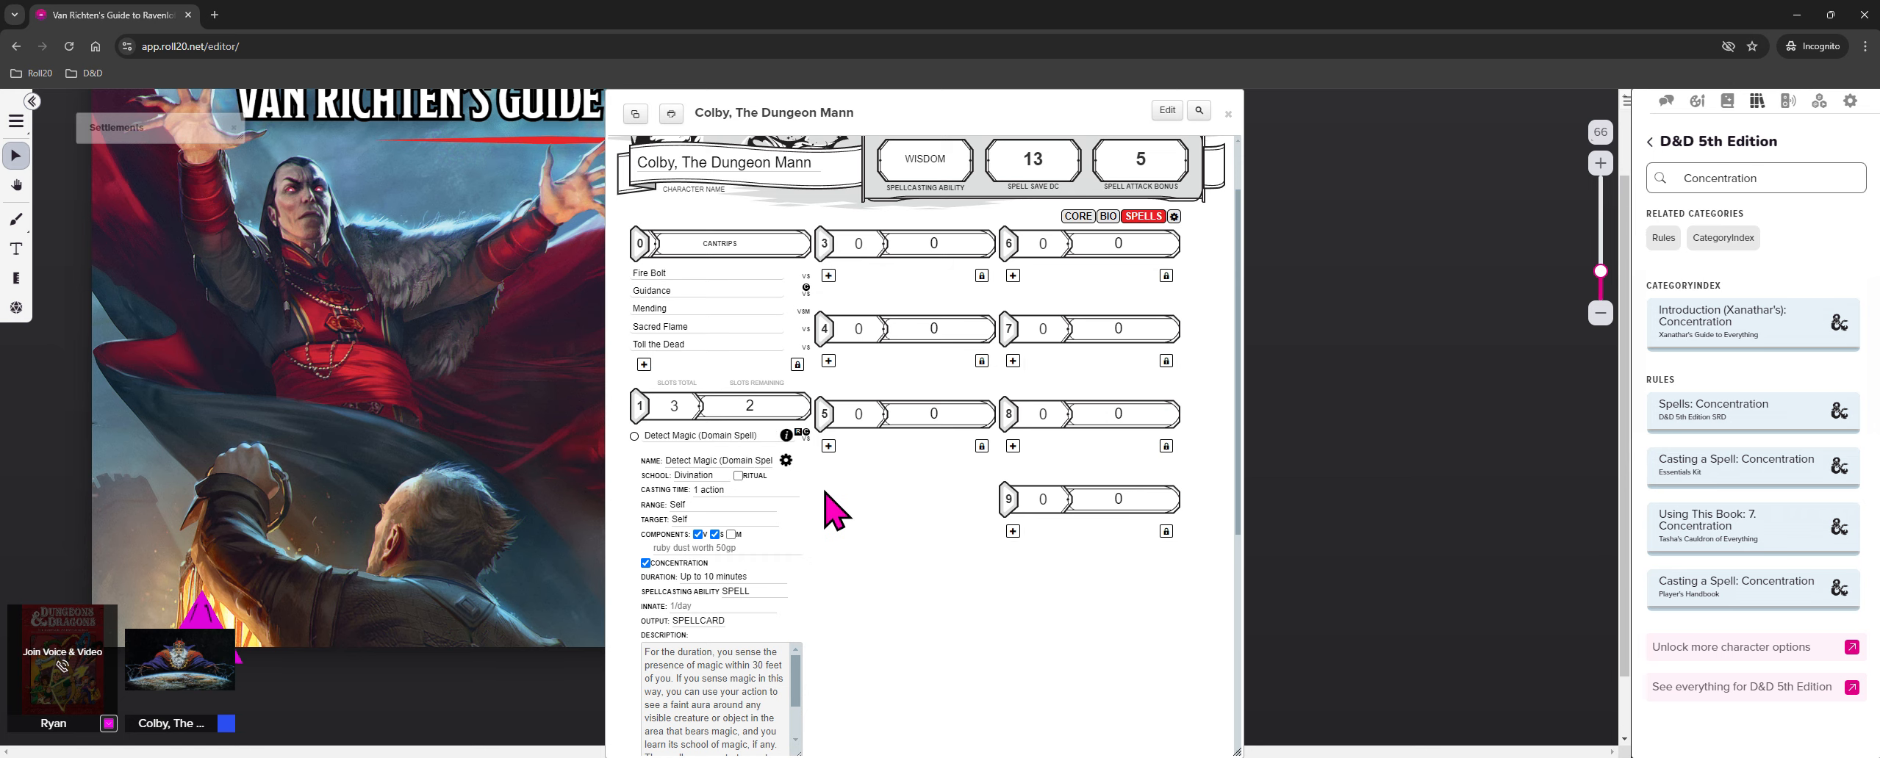
click(791, 438)
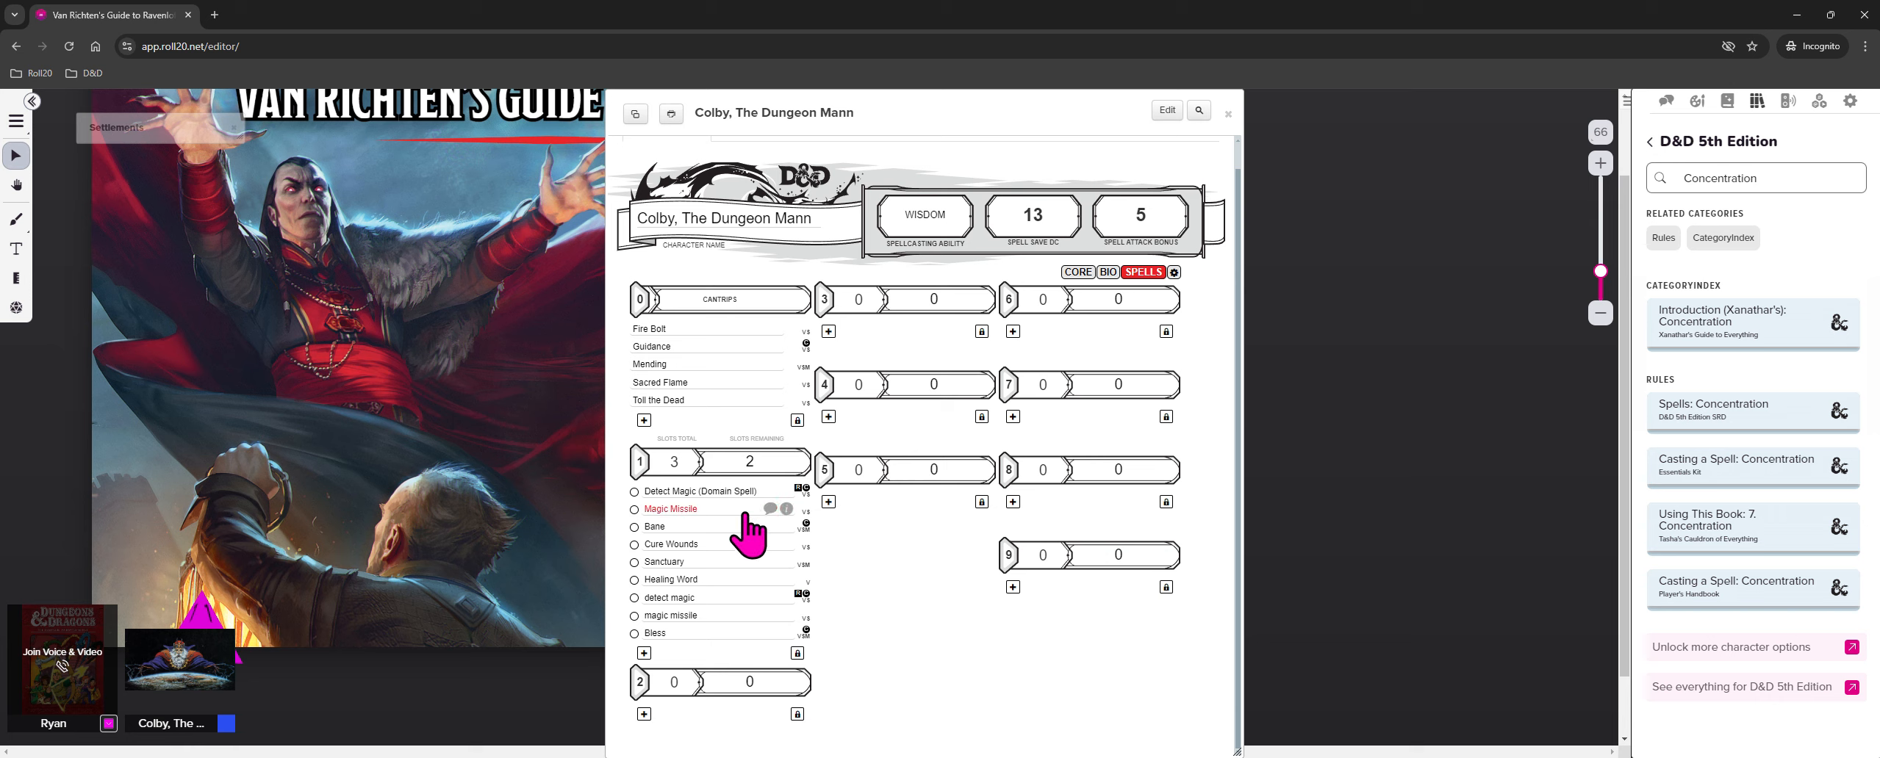
Rename the Magic Missile spell as "Magic Missile (Domain Spell)" and collapse its details
click(717, 510)
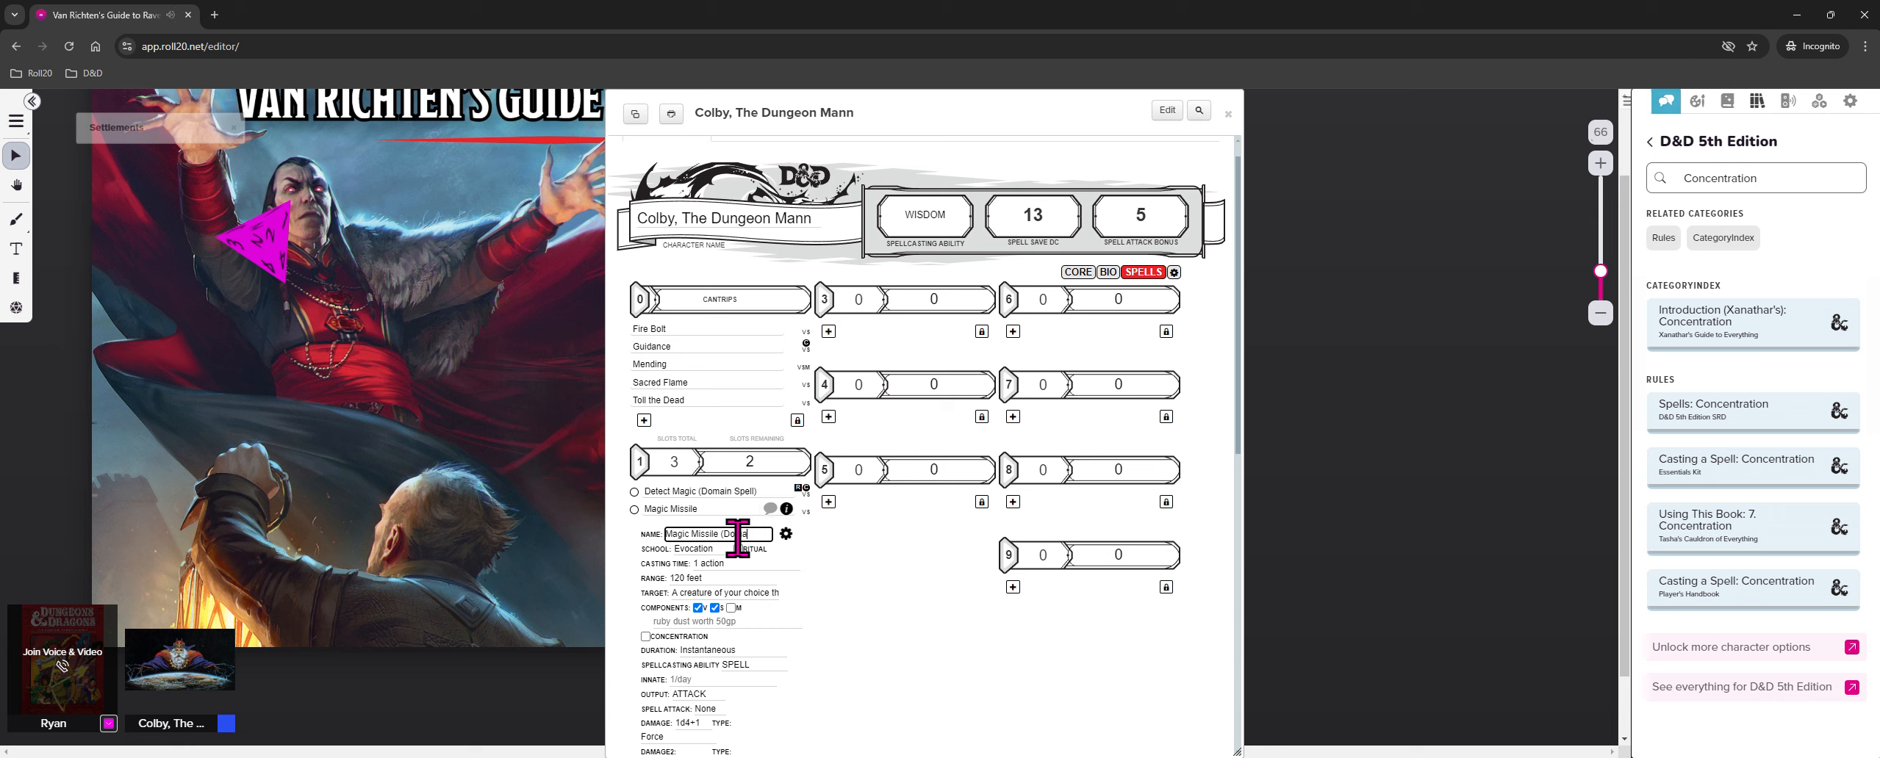
text(ll))
click(786, 533)
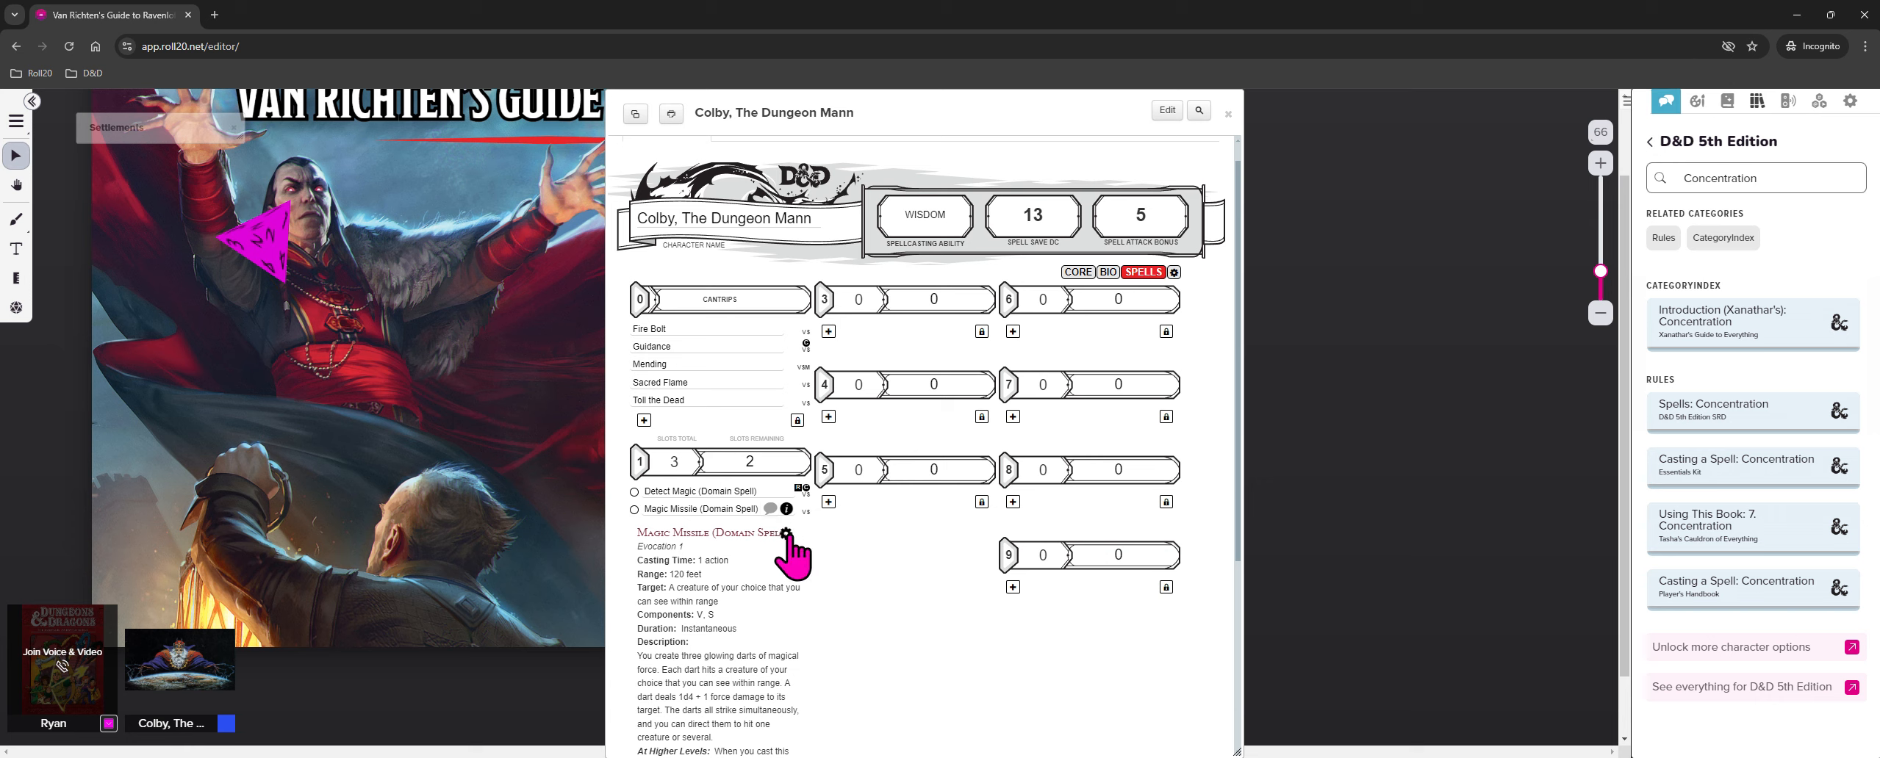
click(786, 508)
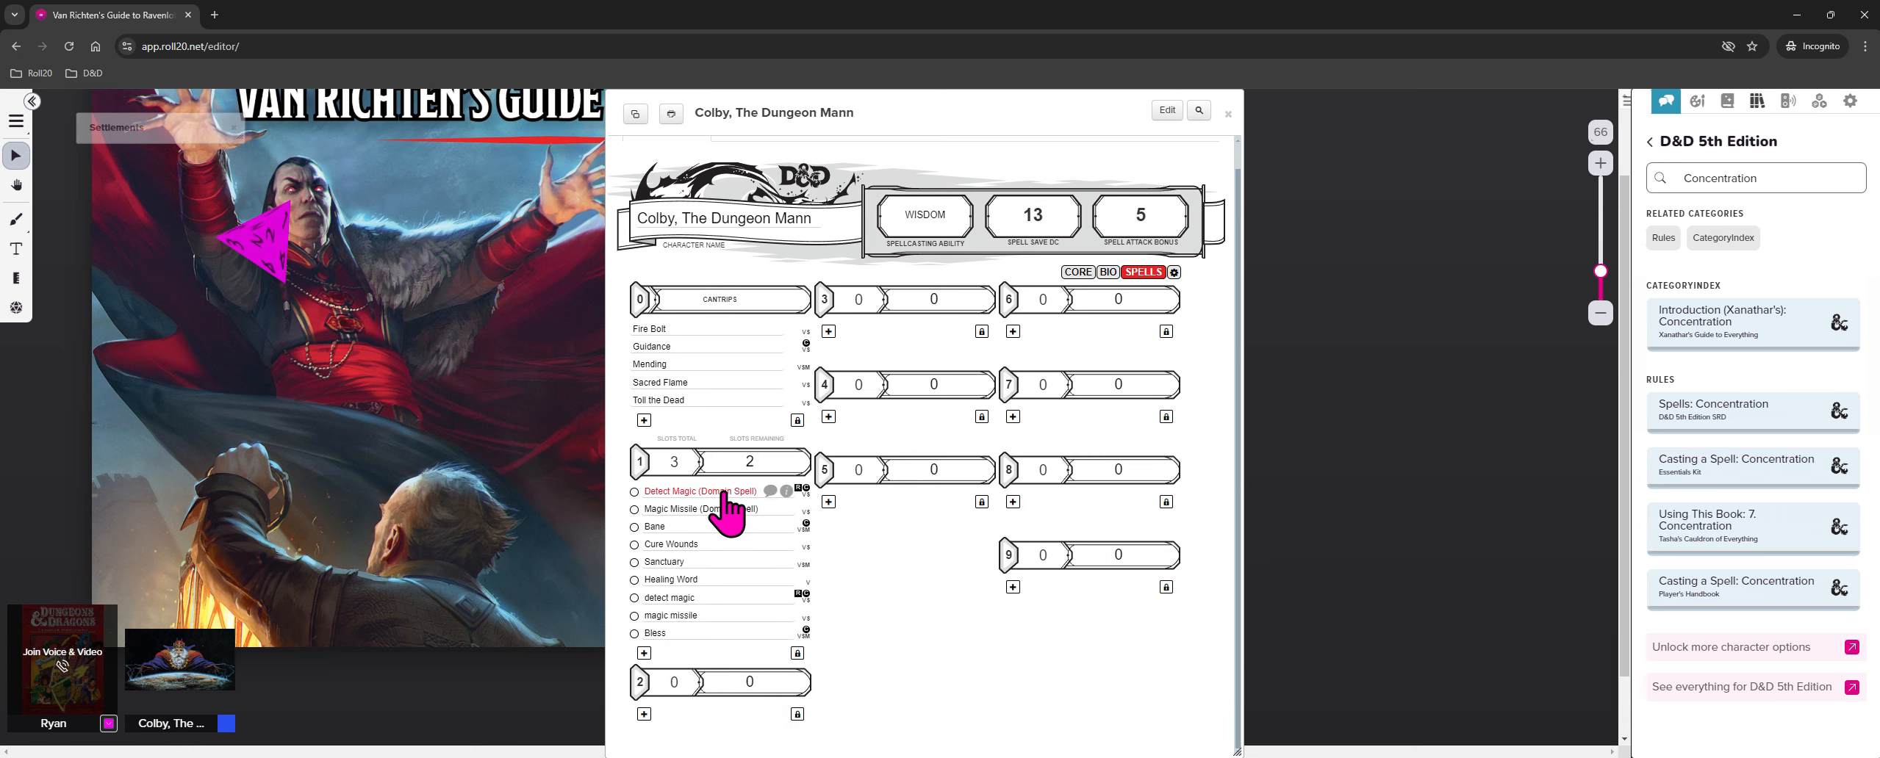
Delete Healing Word and the lowercase duplicates magic missile and detect magic from the level 1 spells, and lock the list
click(797, 653)
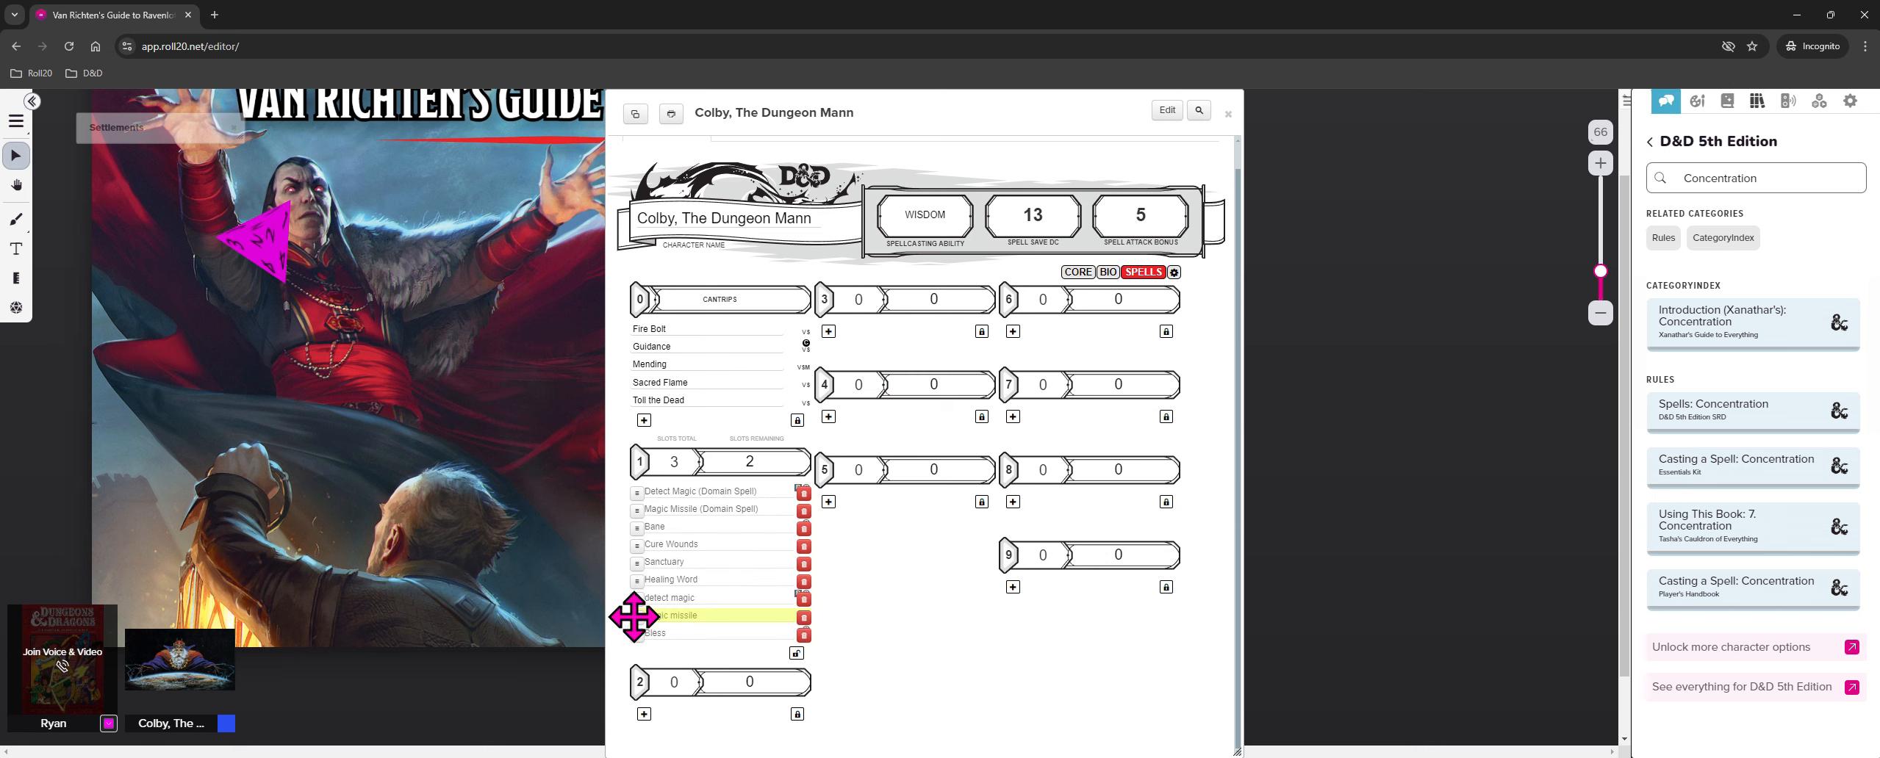
click(805, 615)
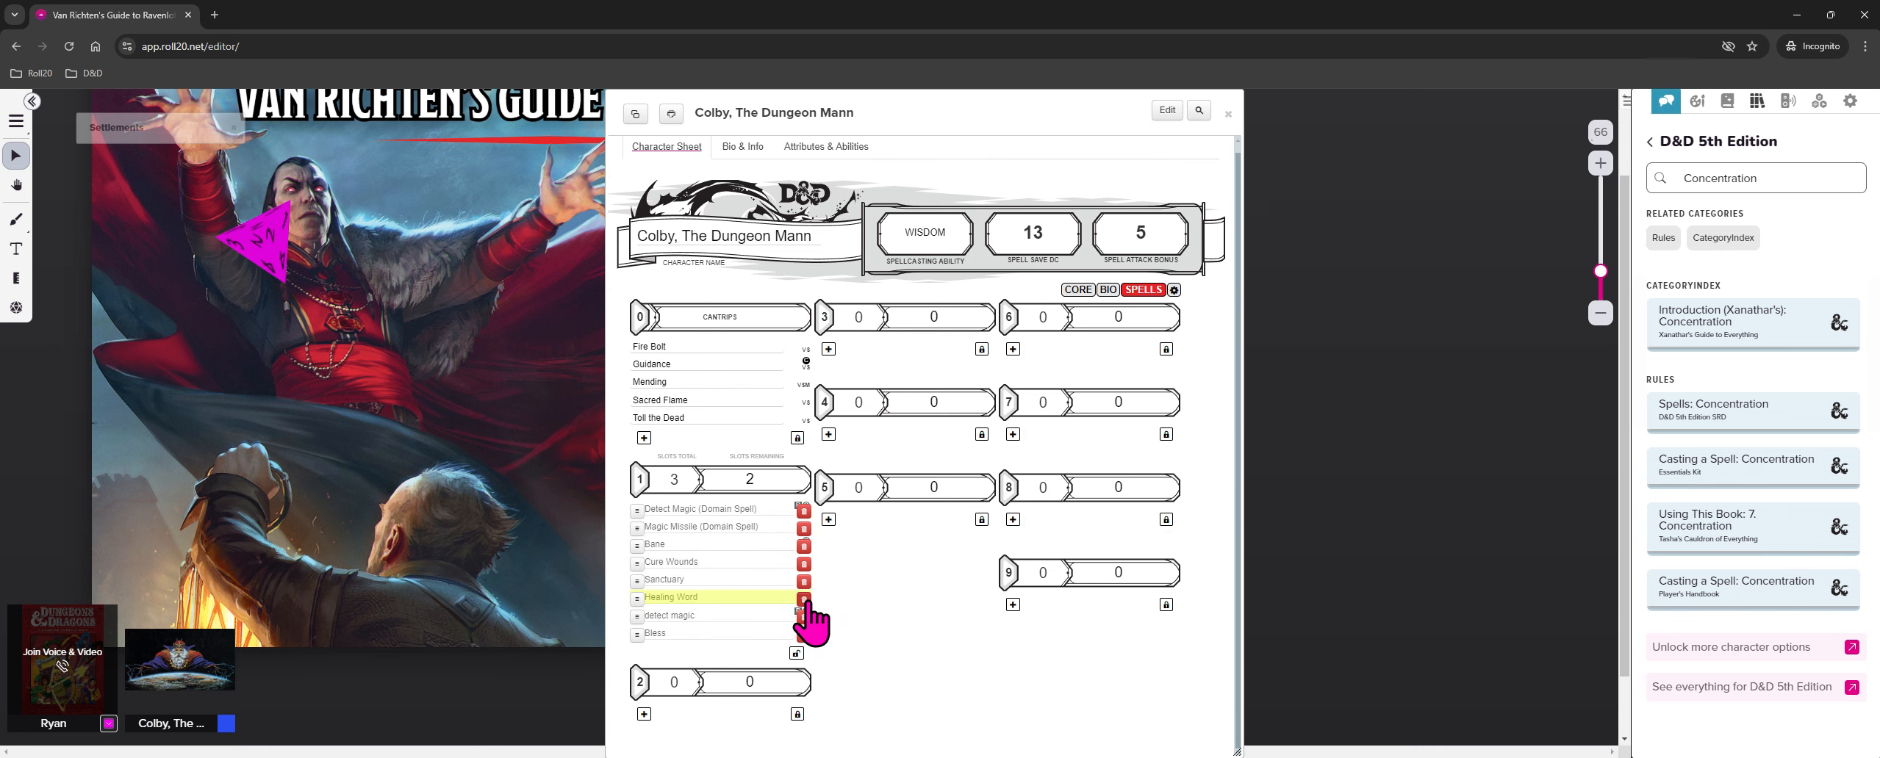
click(804, 601)
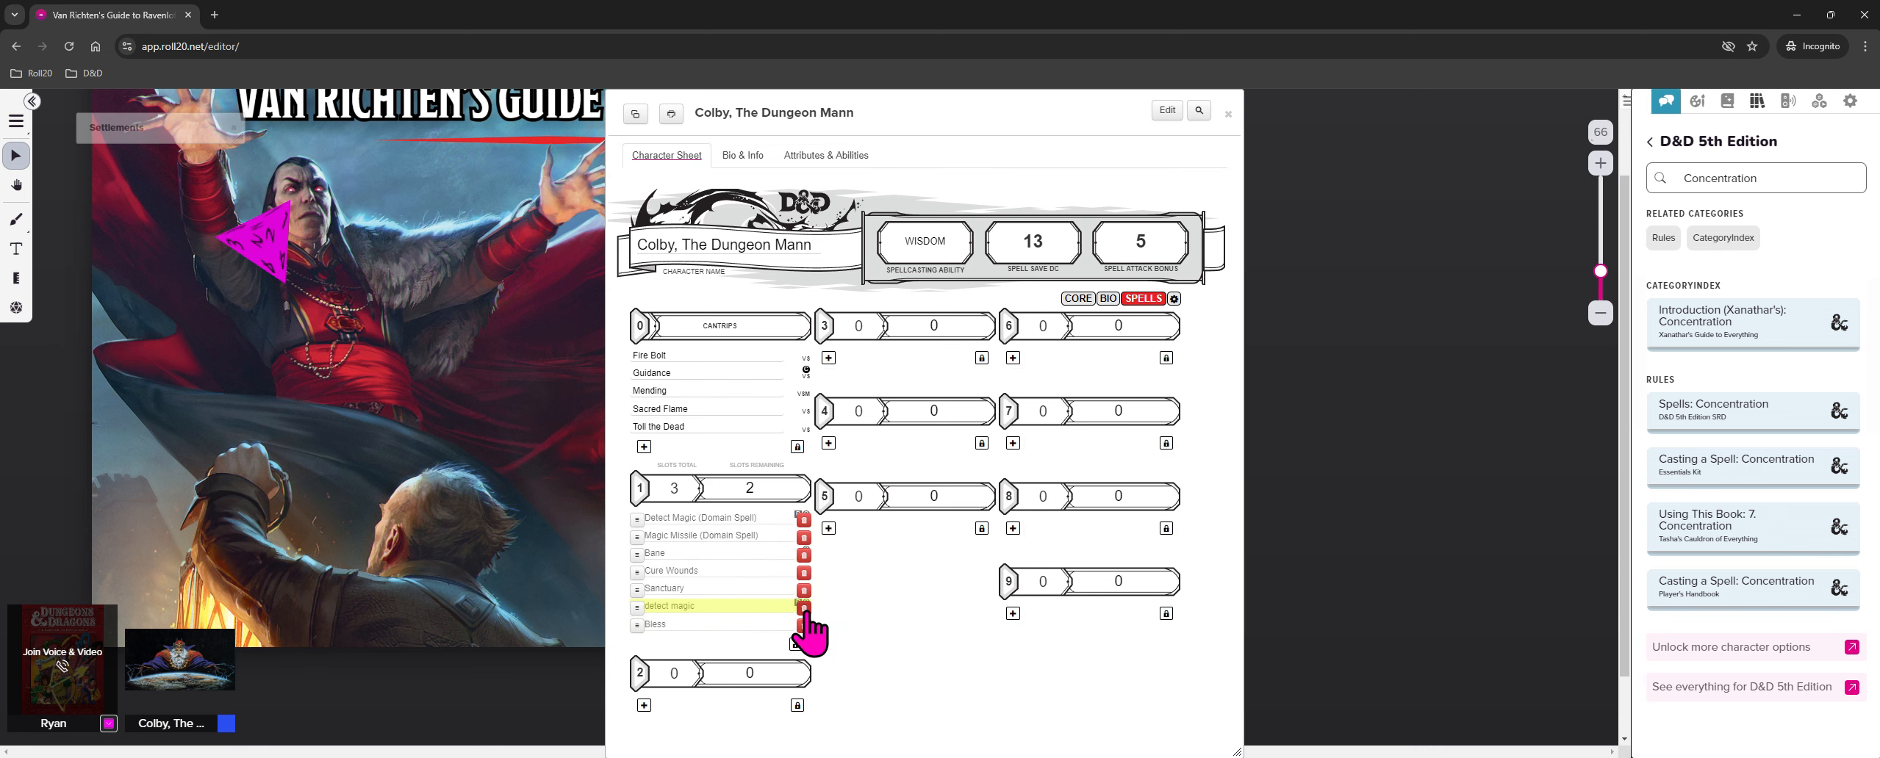
click(804, 609)
click(797, 626)
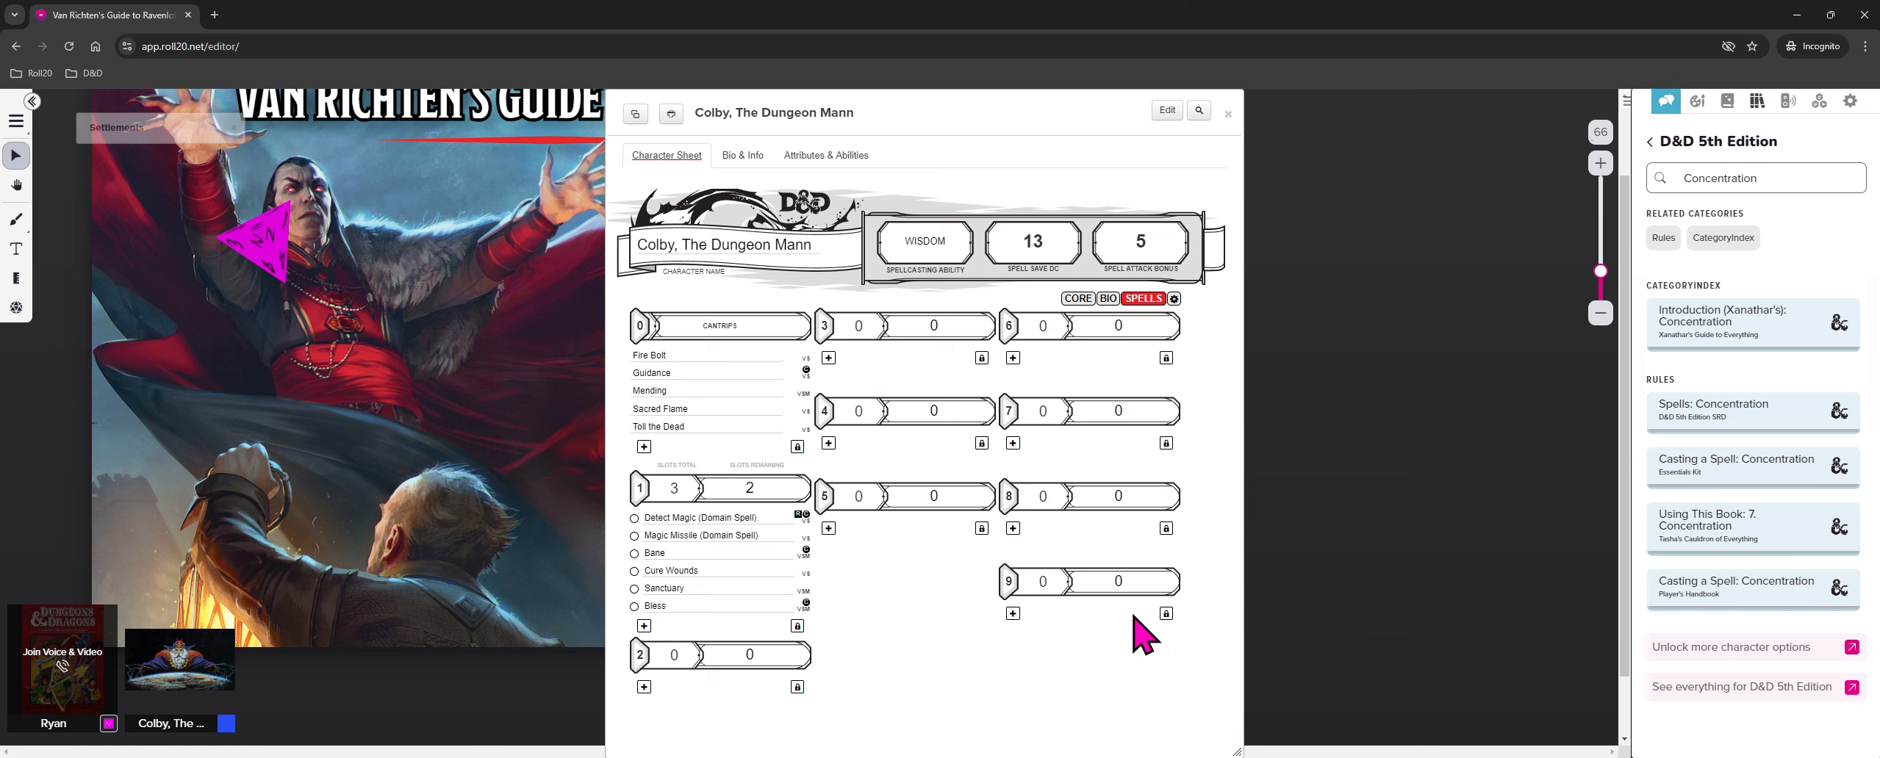
Read the full description of the level 1 spell Sanctuary and collapse it again
click(1798, 178)
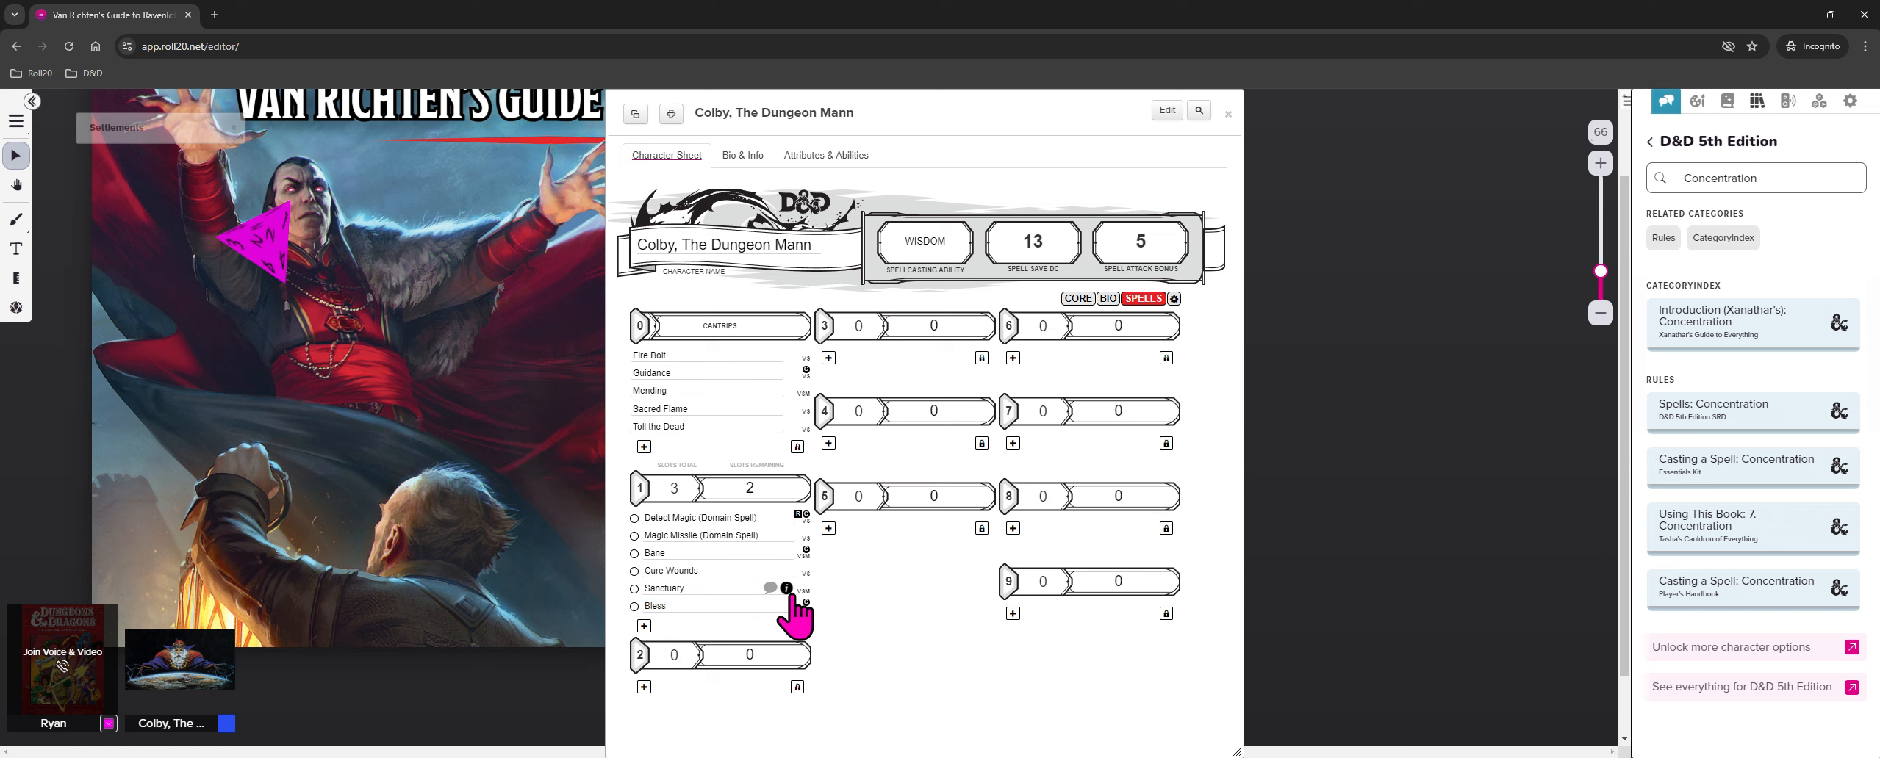
click(786, 589)
scroll(799, 628, down, 2)
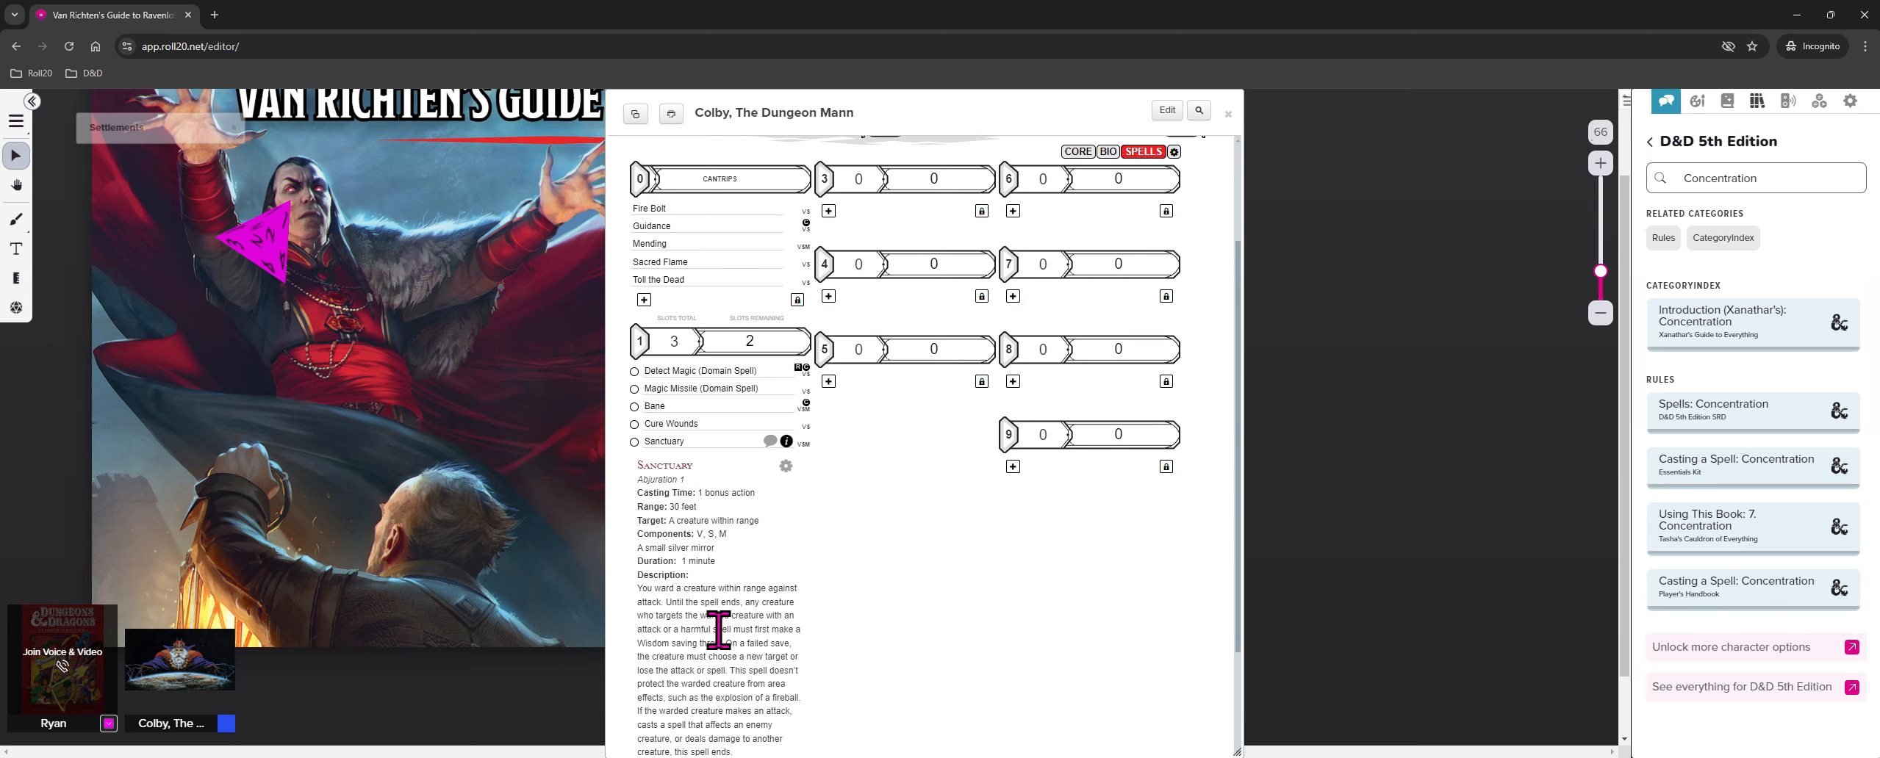
click(787, 442)
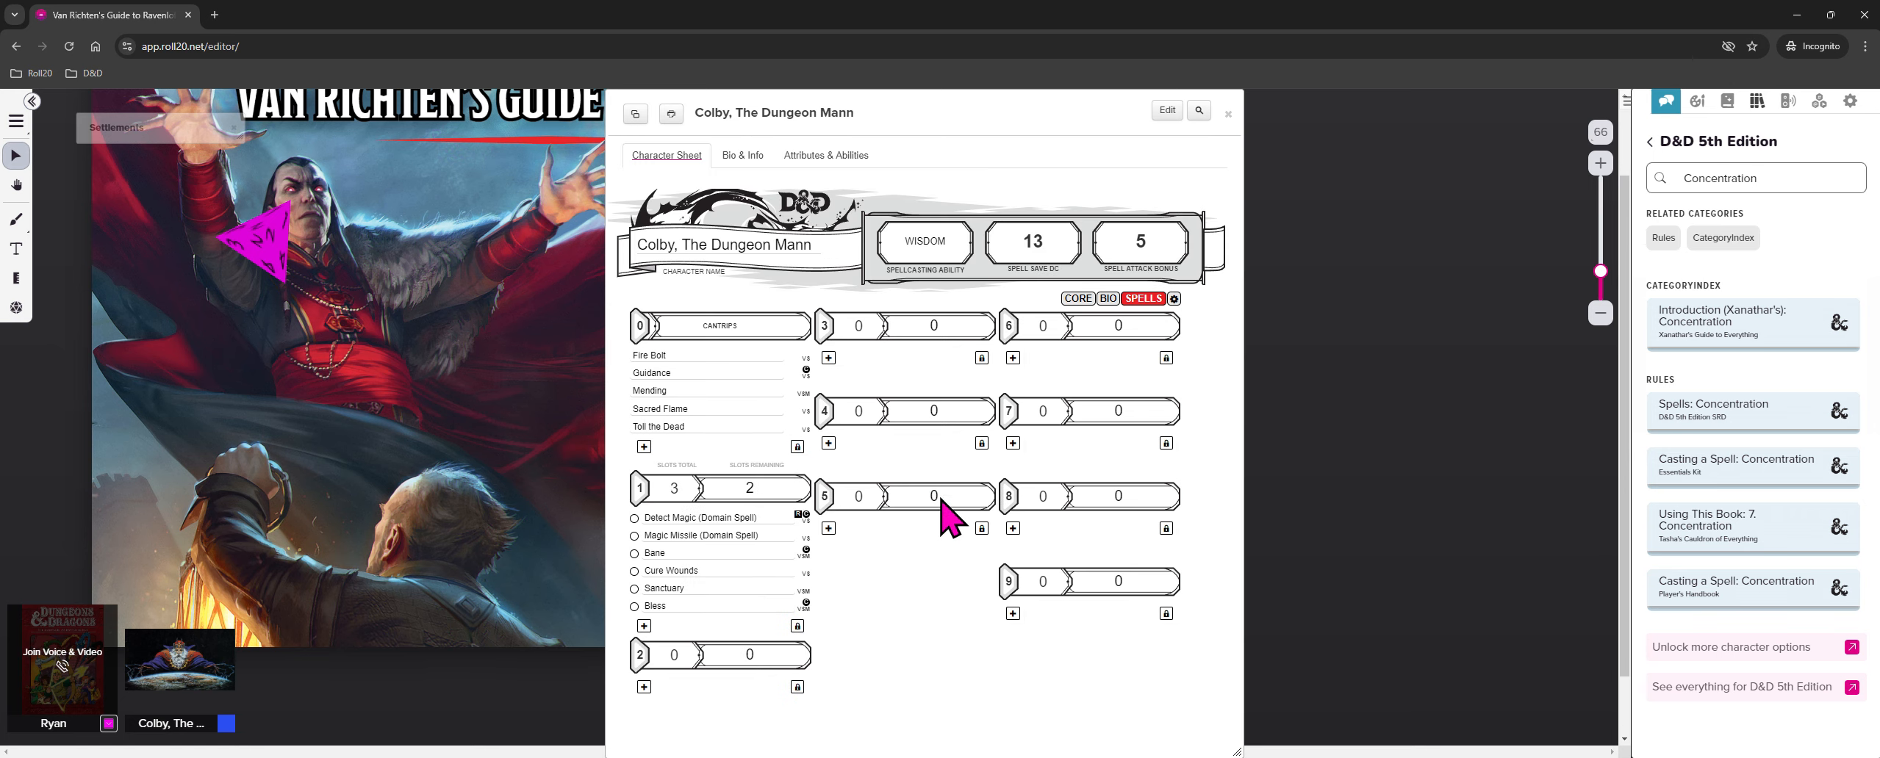
Delete the Sanctuary spell from the level 1 spells and lock the list
click(797, 626)
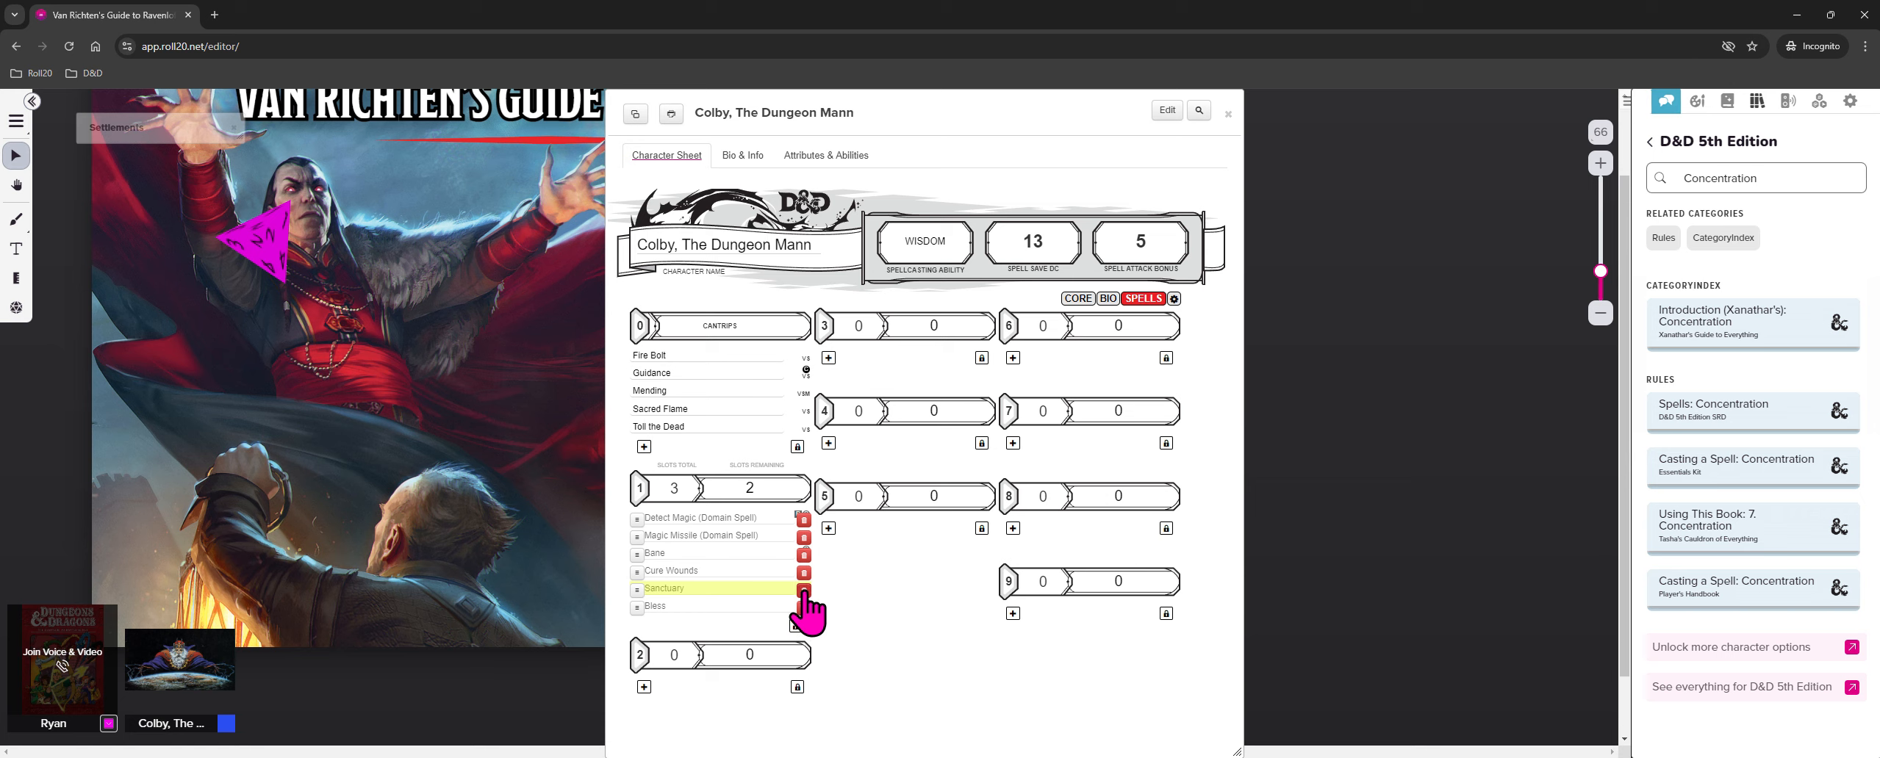
click(803, 592)
click(797, 608)
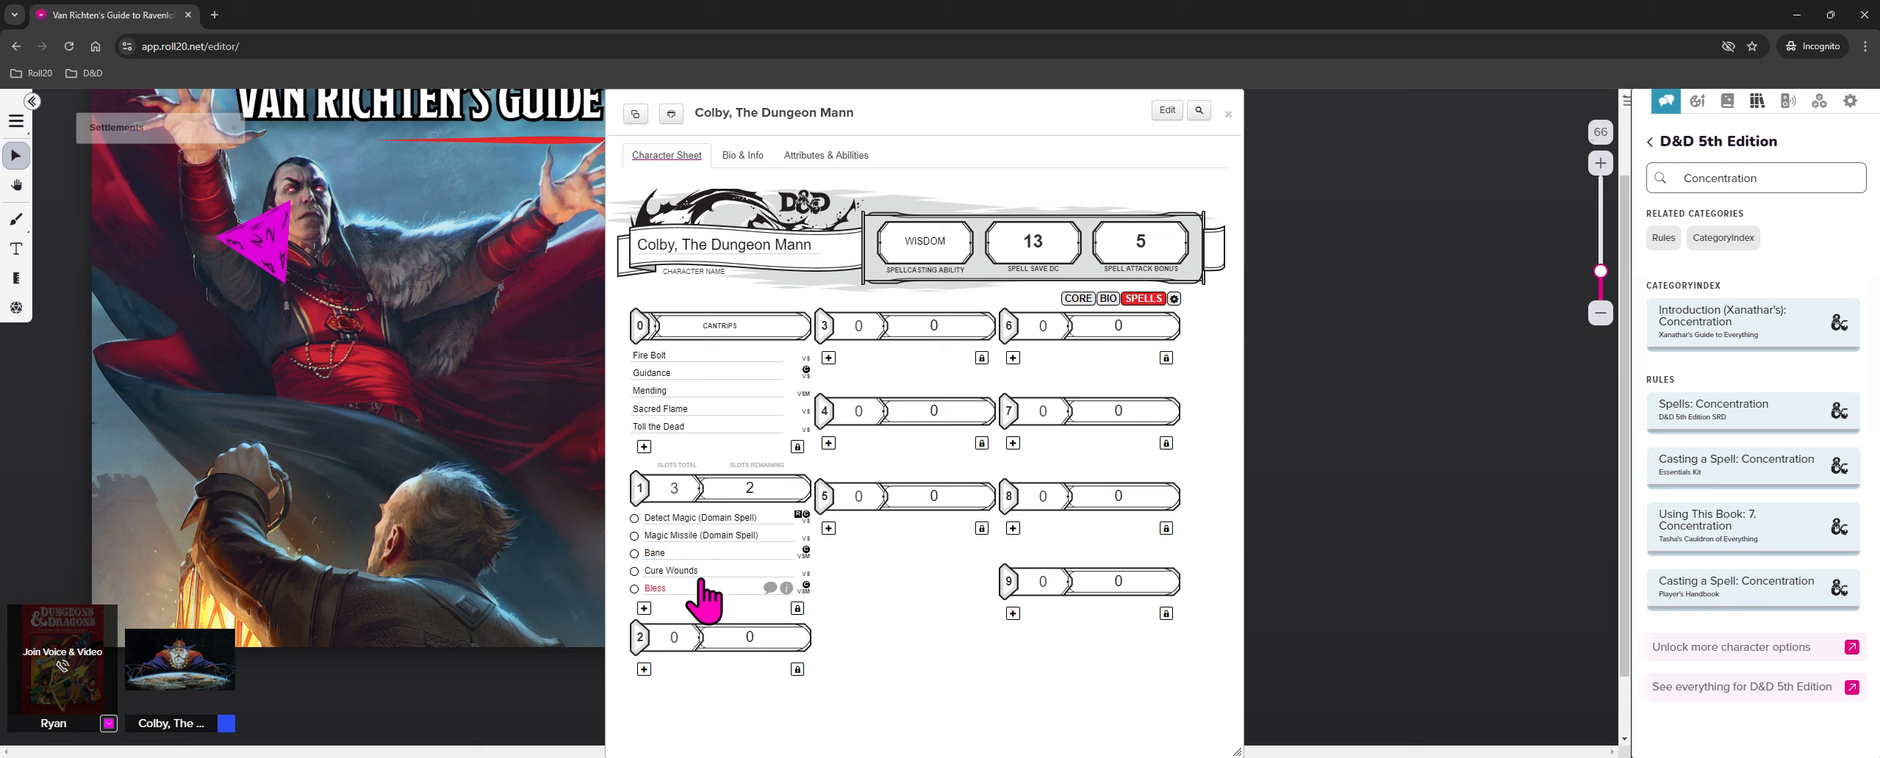
Clear the compendium search and open the Spells category
click(1853, 177)
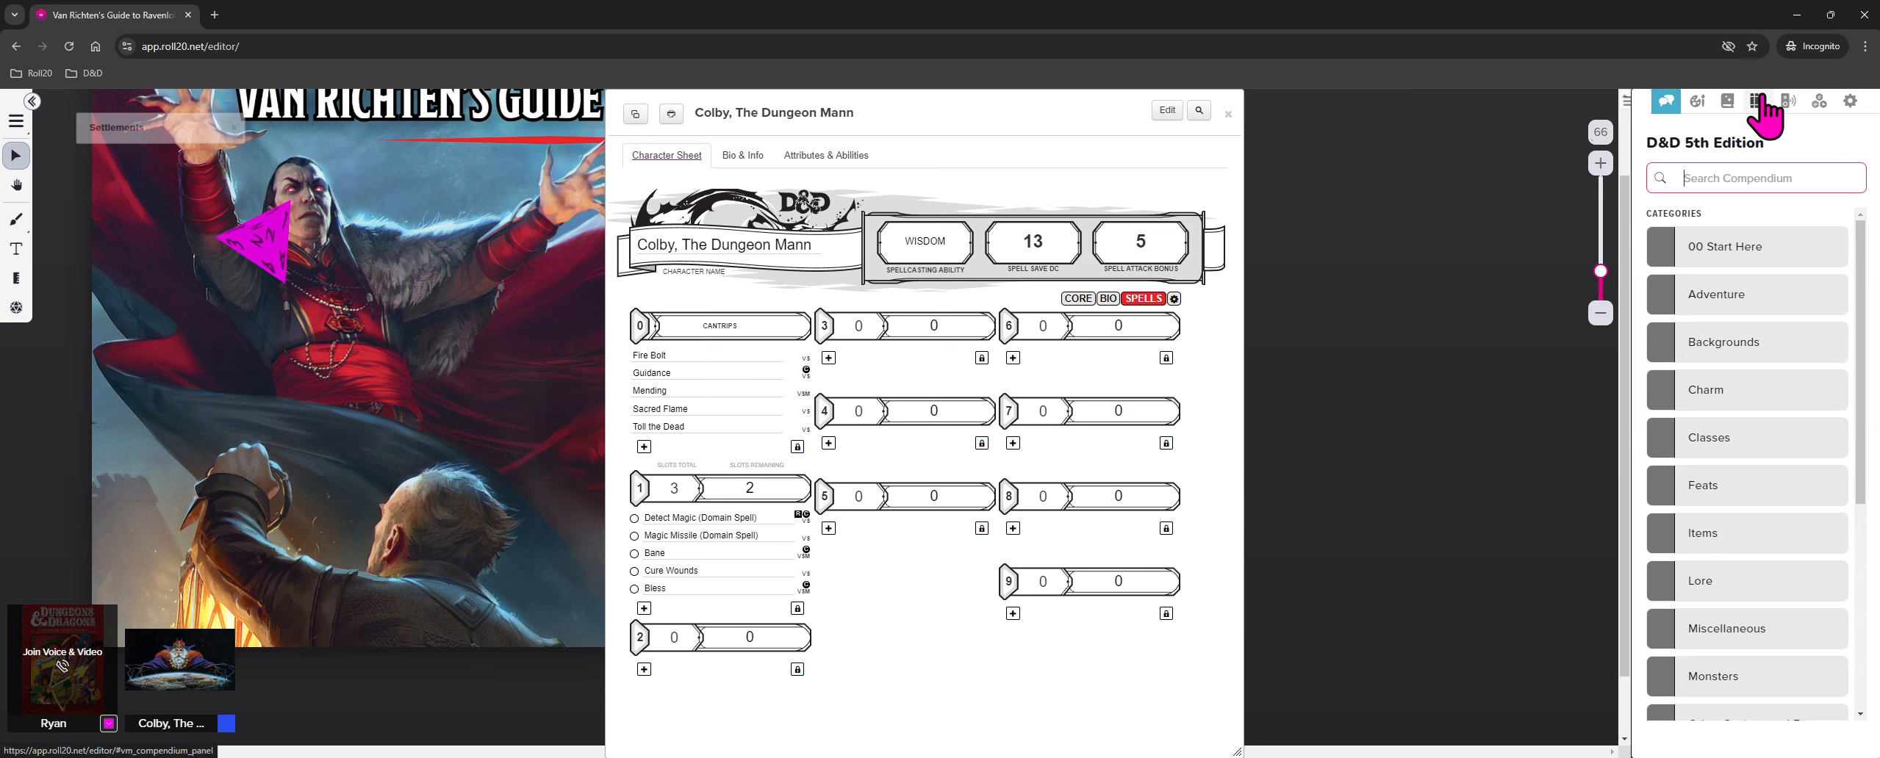
scroll(1727, 485, down, 5)
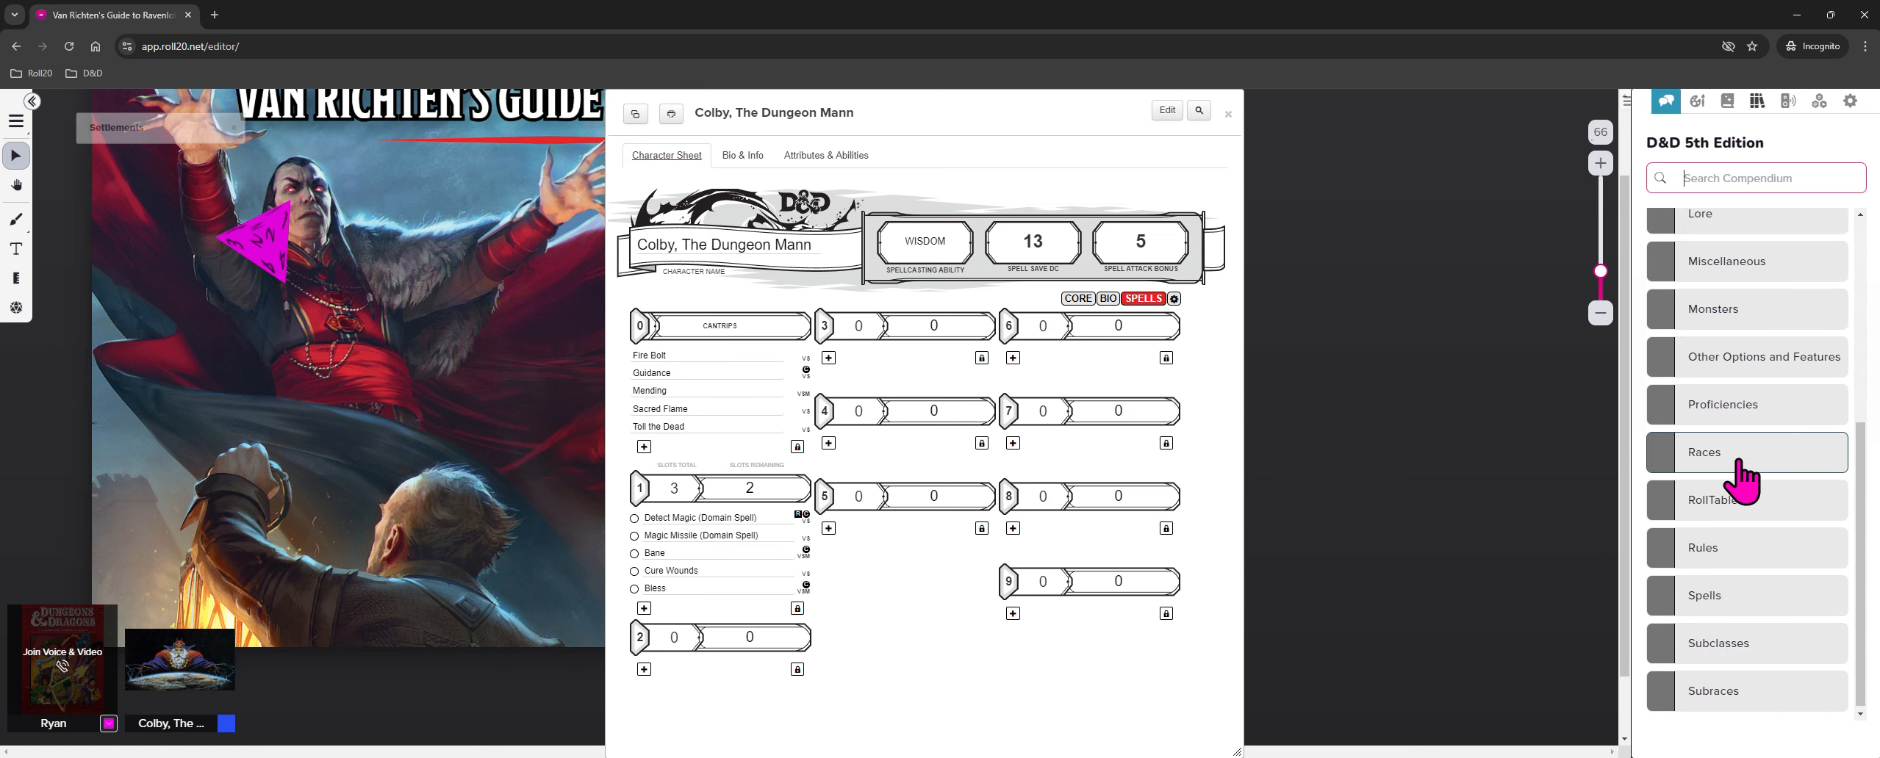
click(1705, 599)
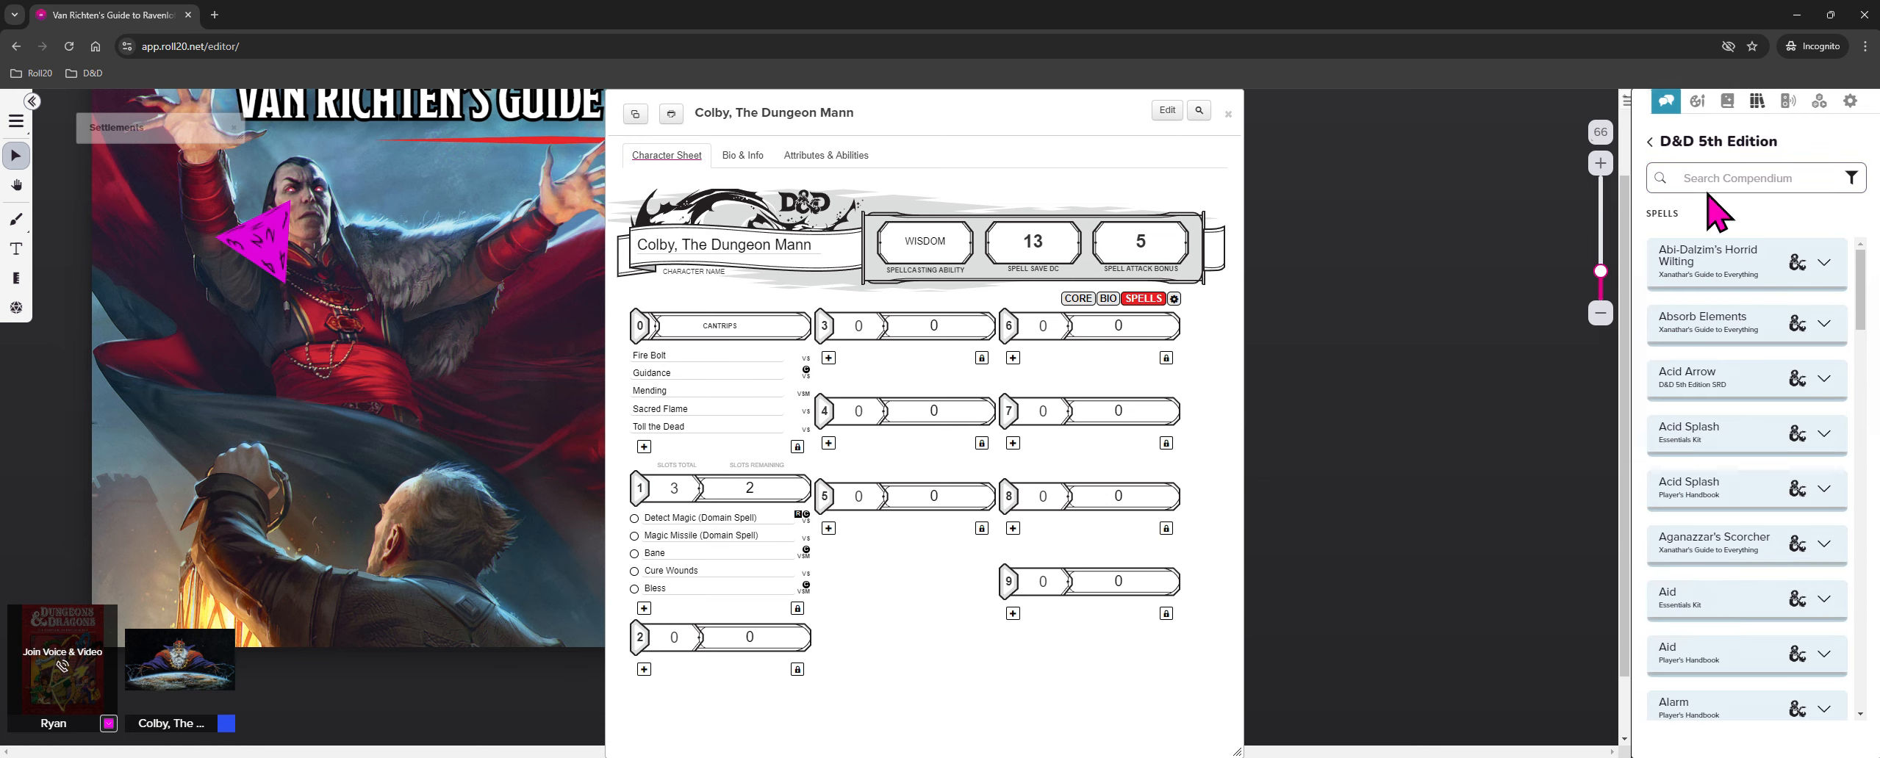
Set the class filter for the compendium's spells to Cleric
click(1852, 179)
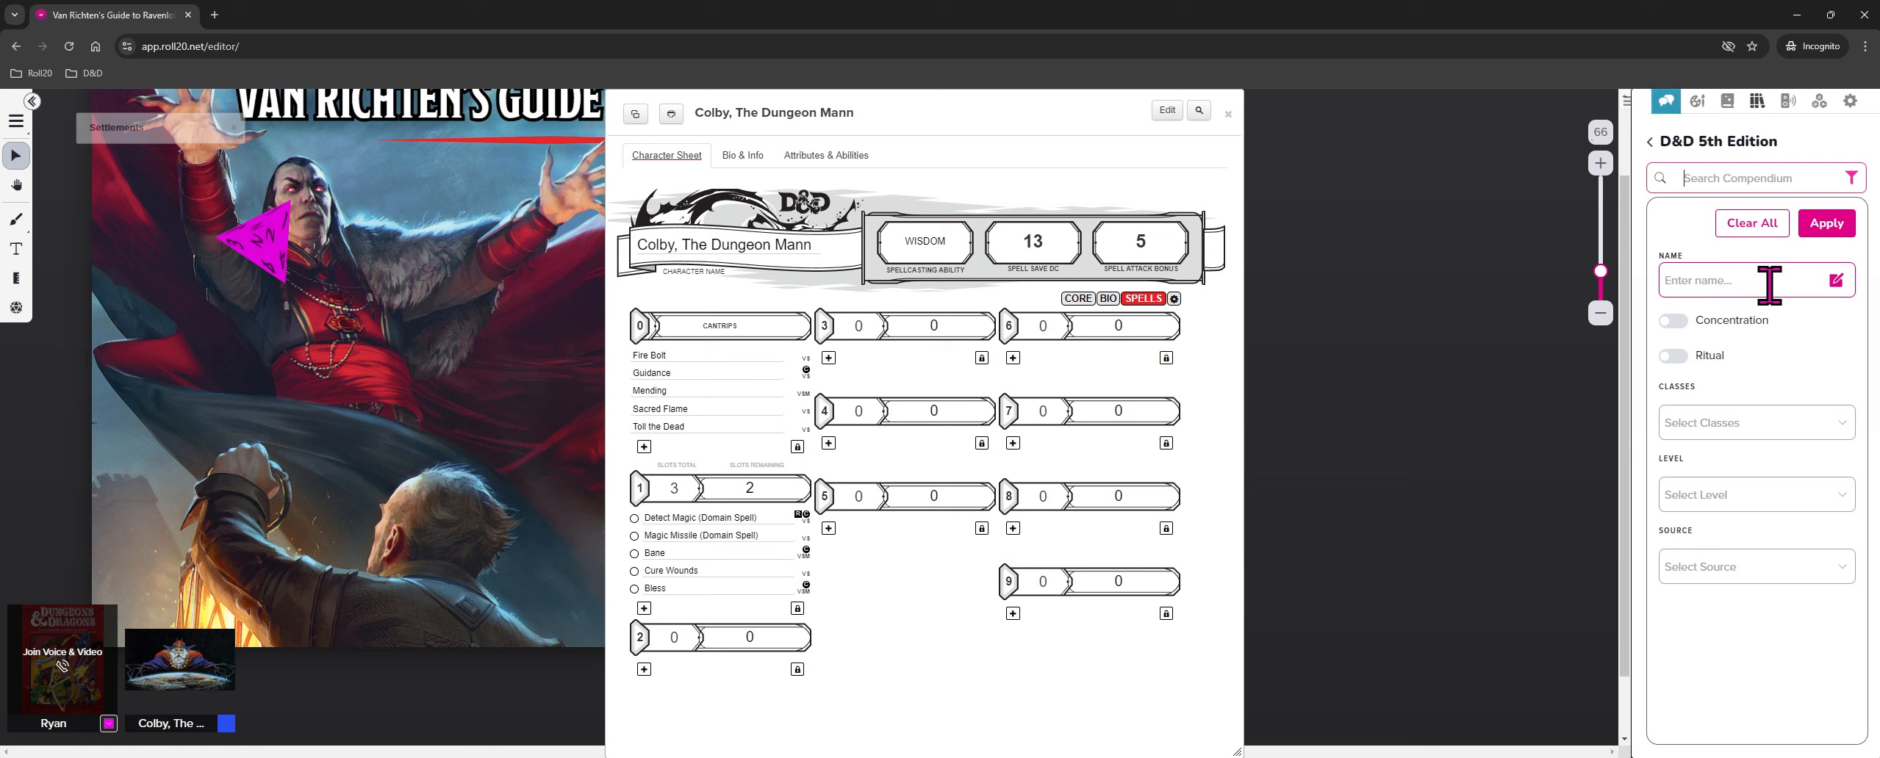
click(1735, 426)
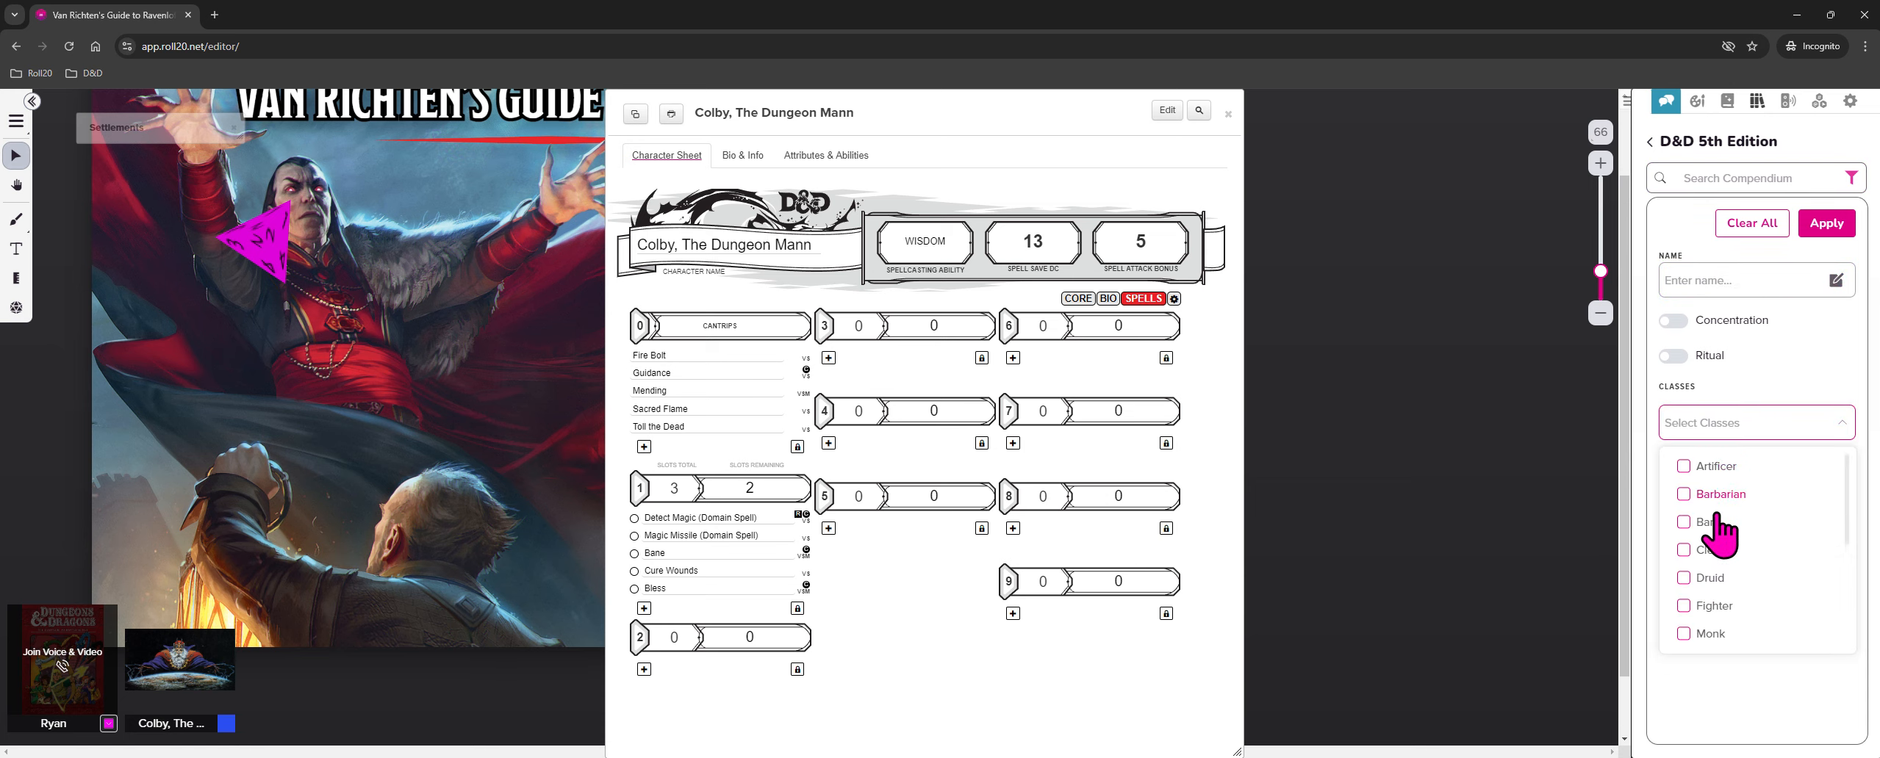
click(1684, 551)
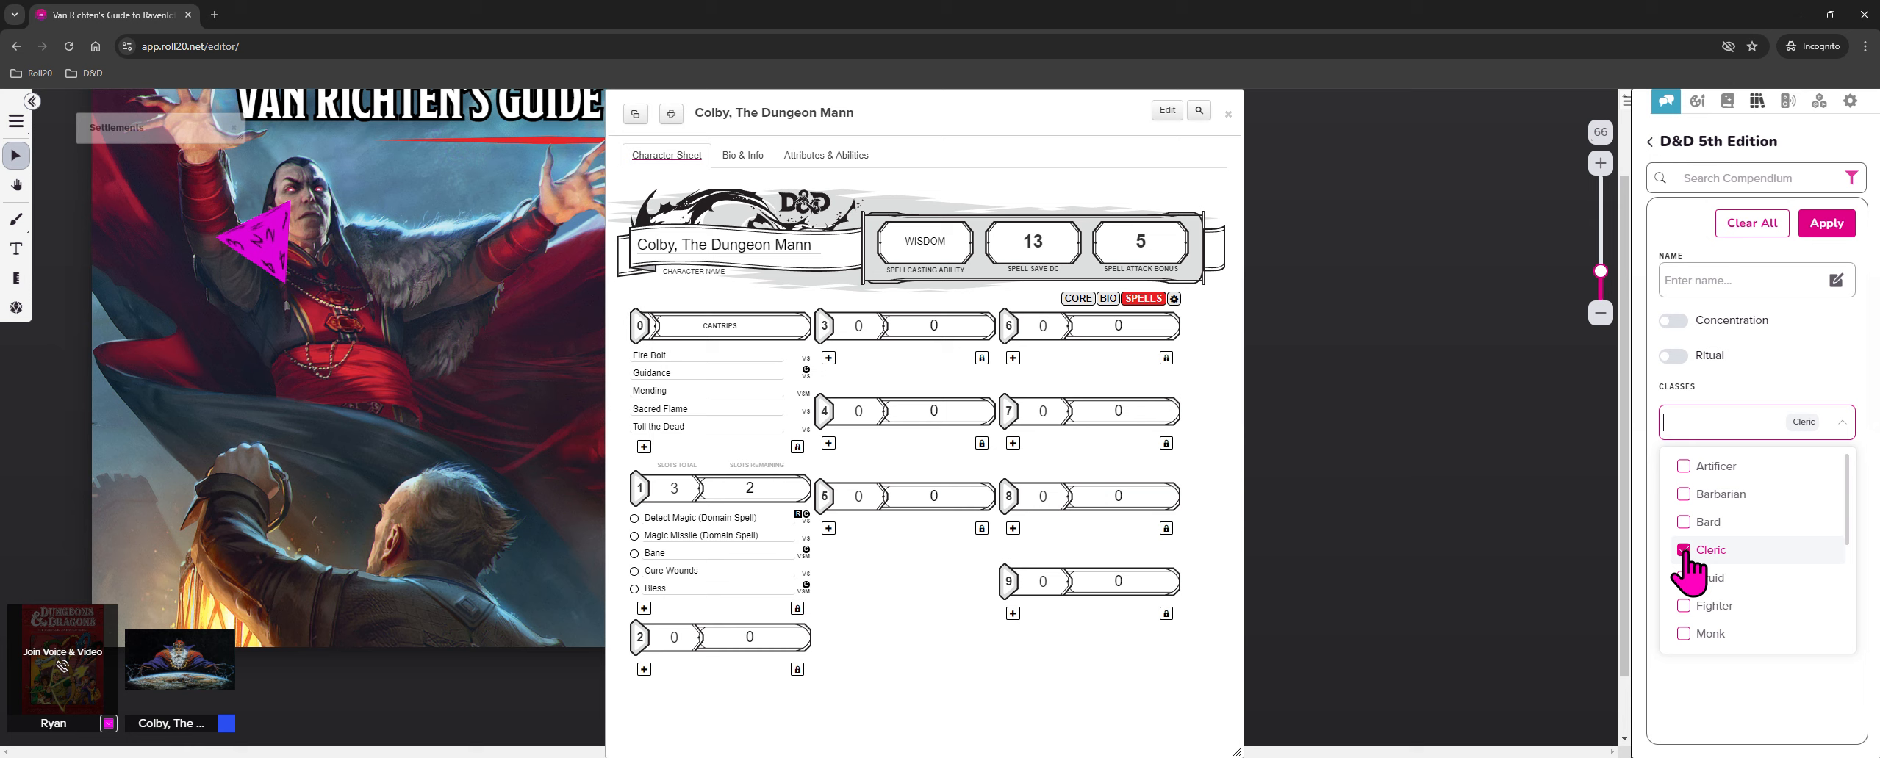
click(1821, 371)
Set the spell level filter to Level 1 only, leave the source unrestricted, and apply the filters
click(1728, 495)
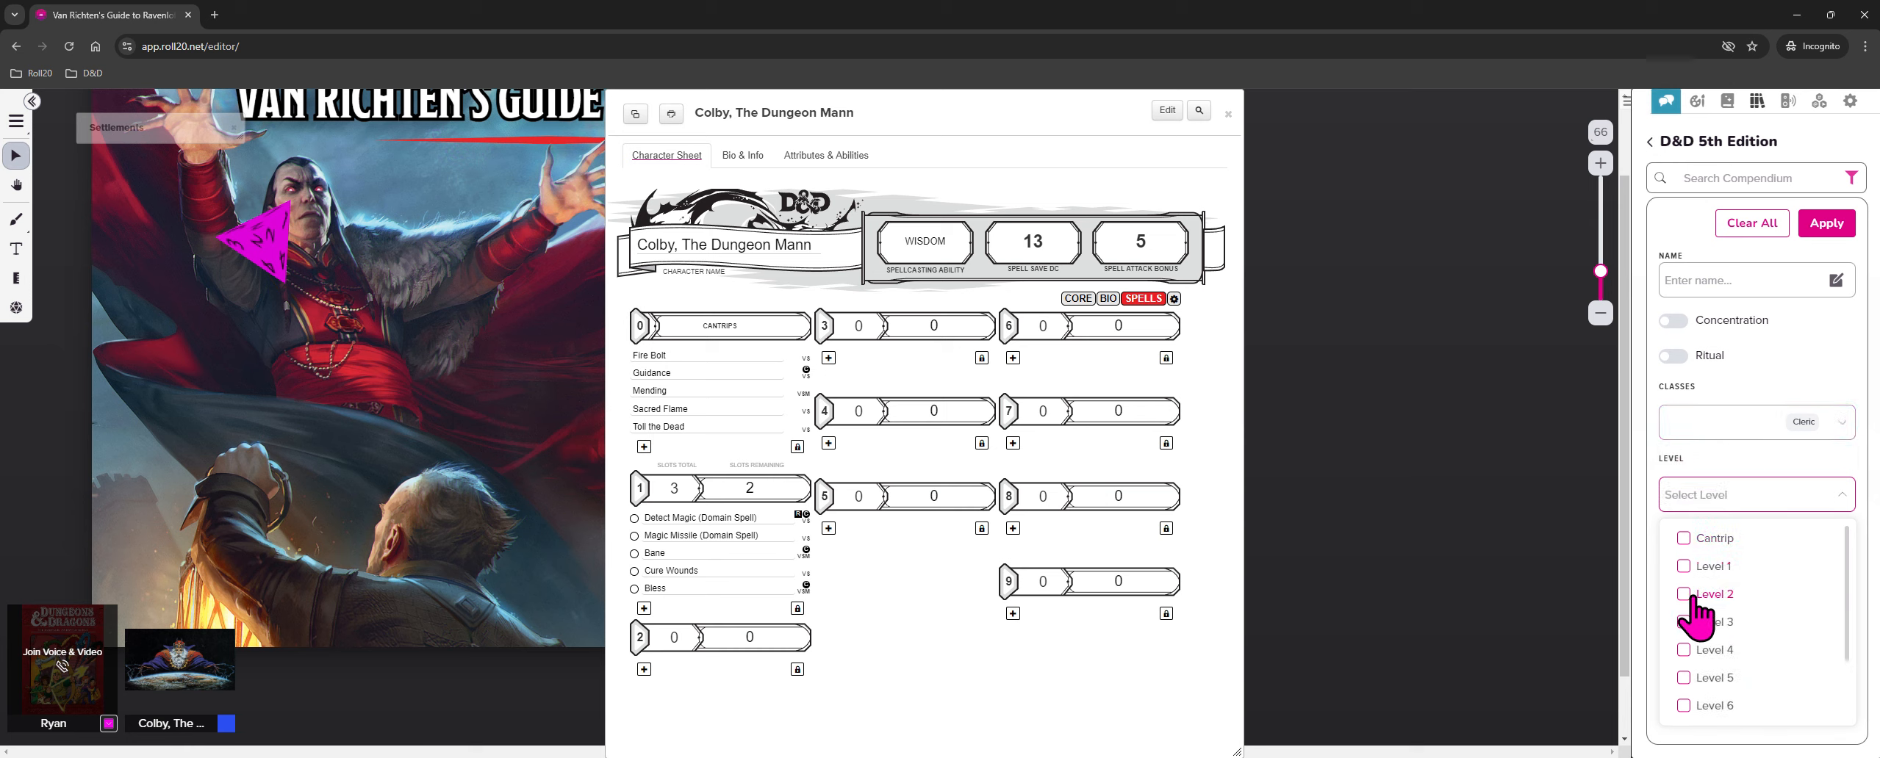
click(1686, 597)
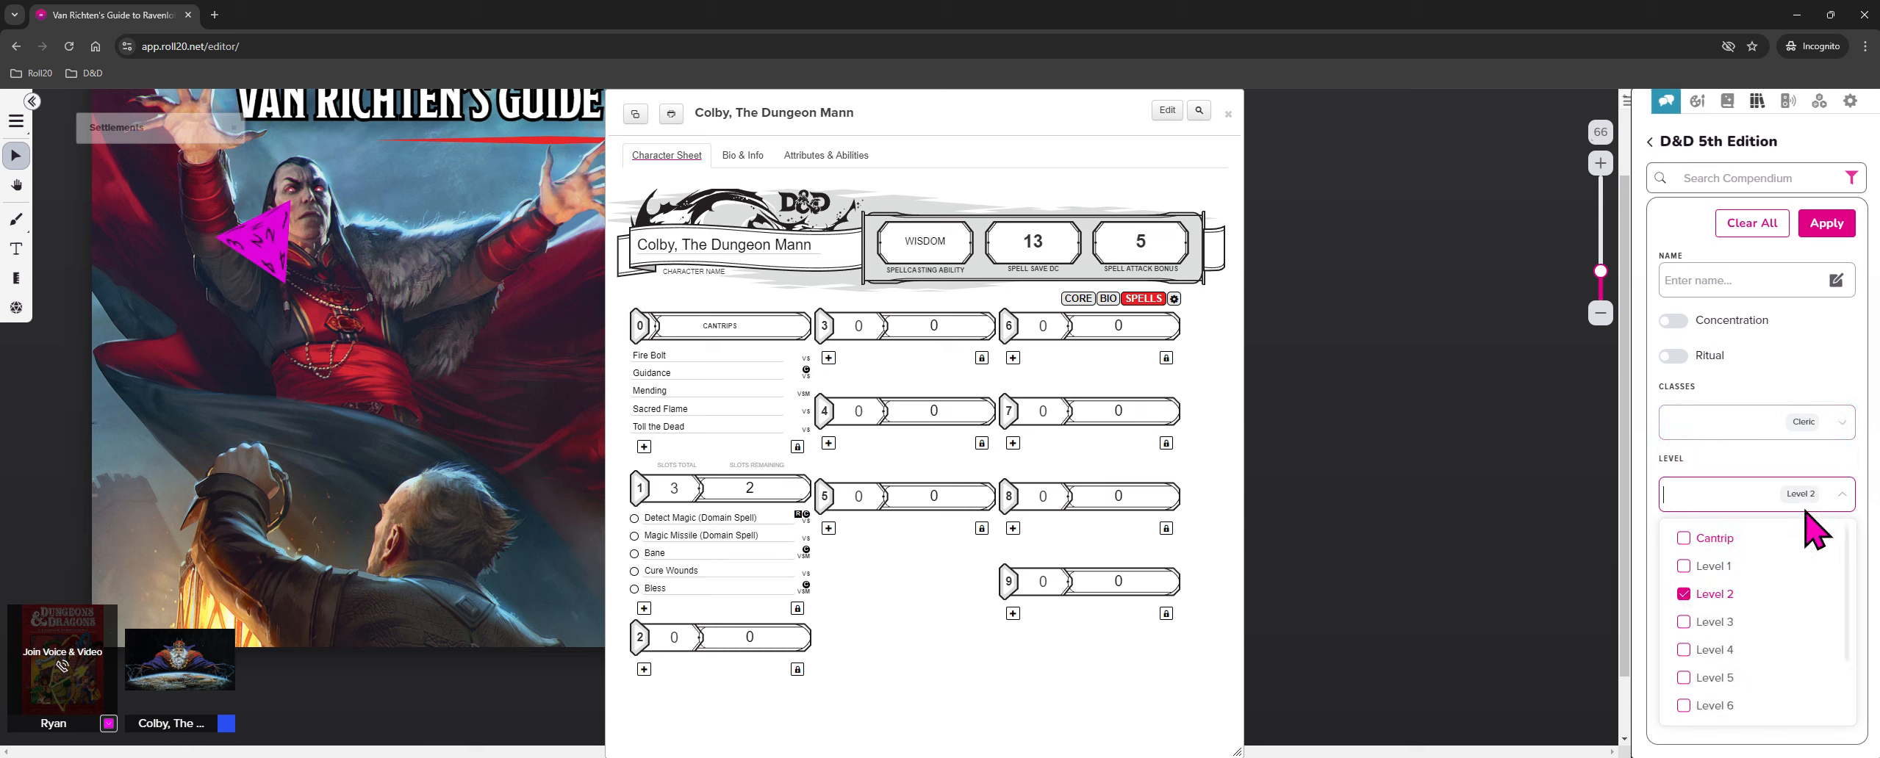
click(1750, 502)
click(1734, 504)
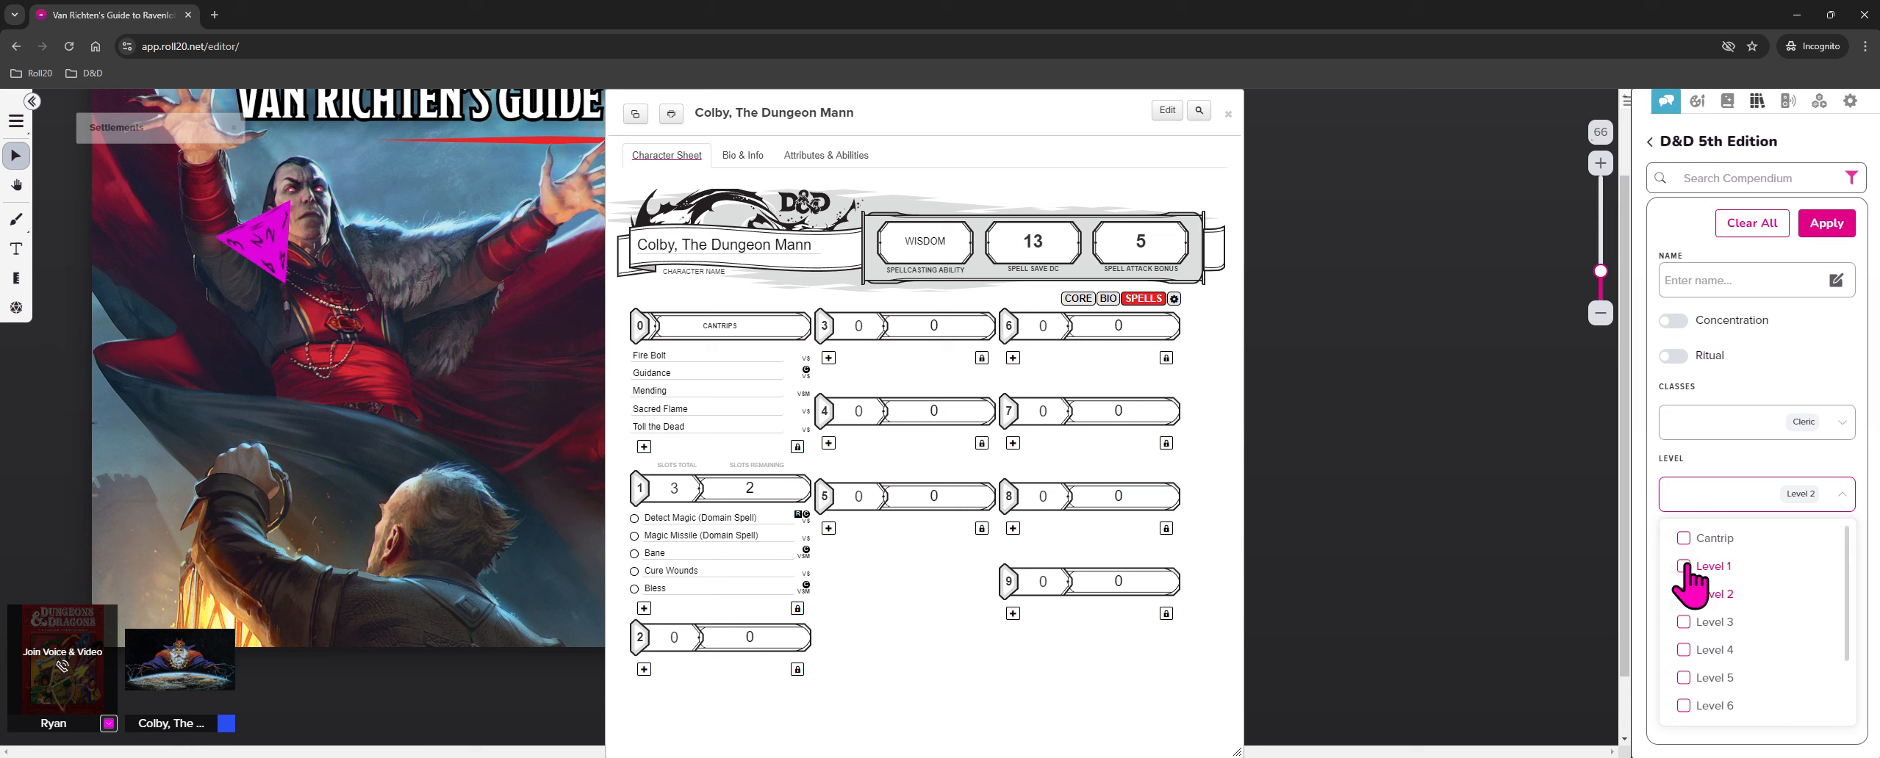
click(1684, 567)
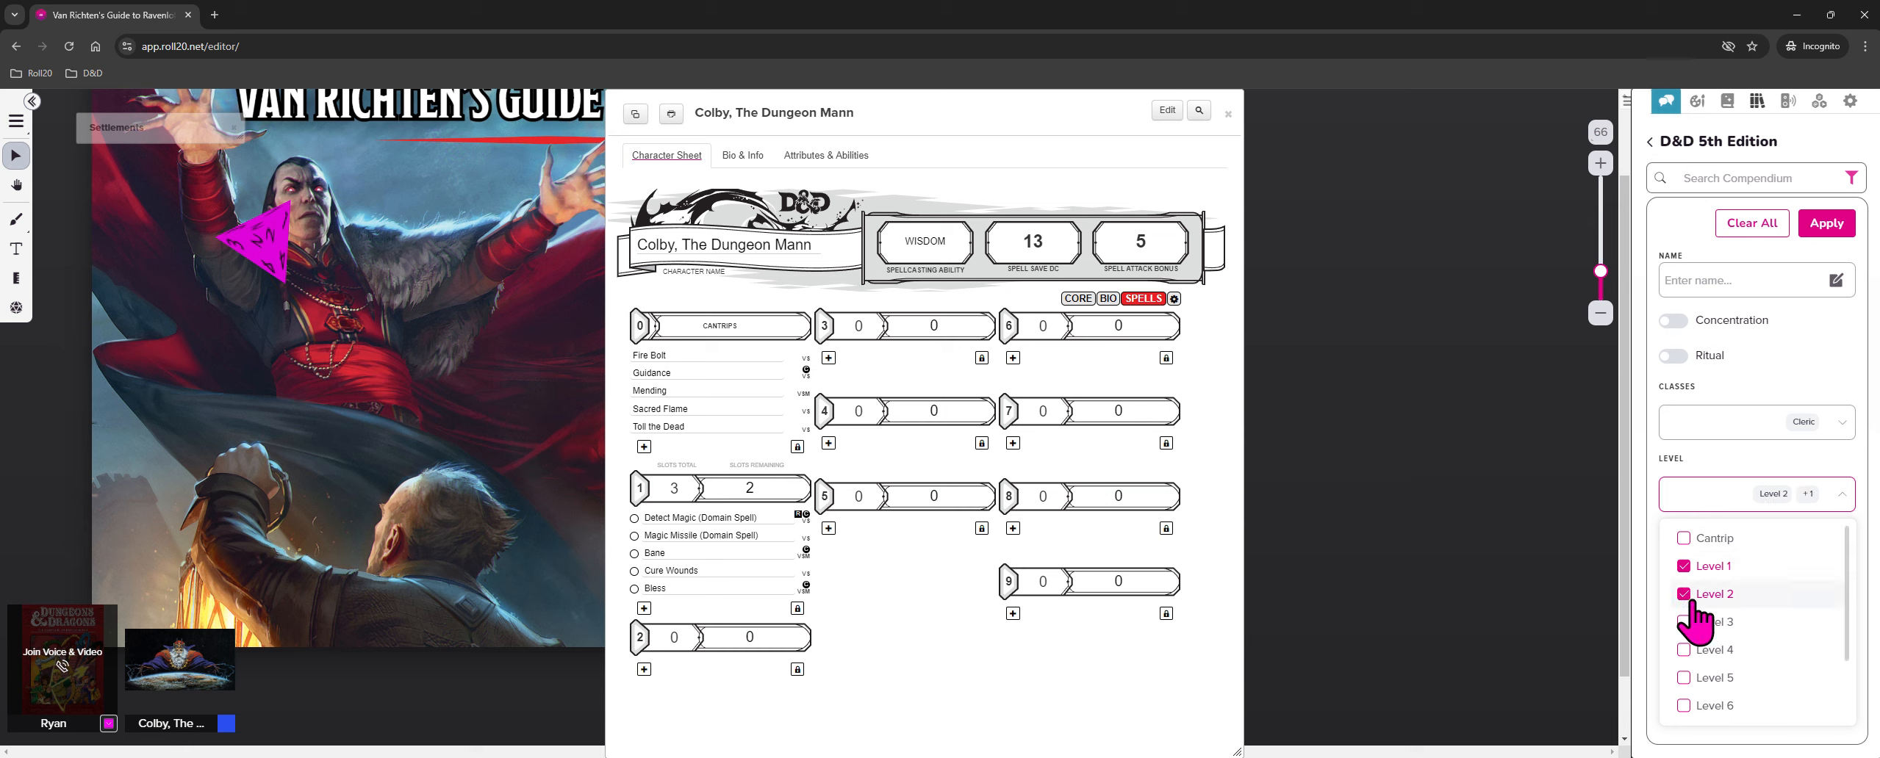
click(1684, 595)
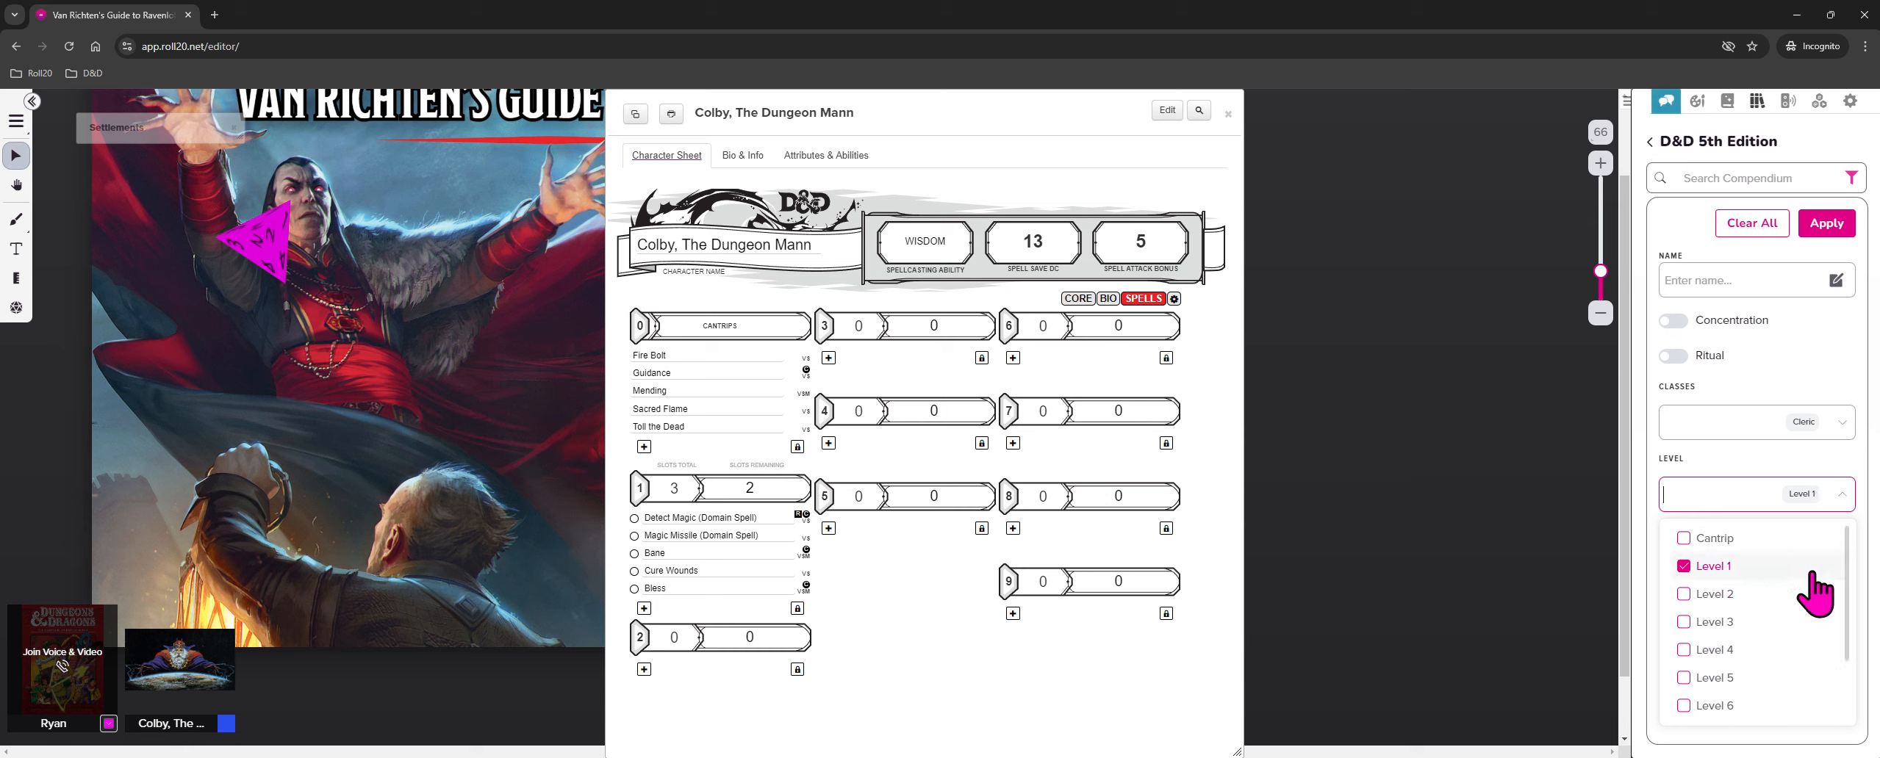
click(1787, 471)
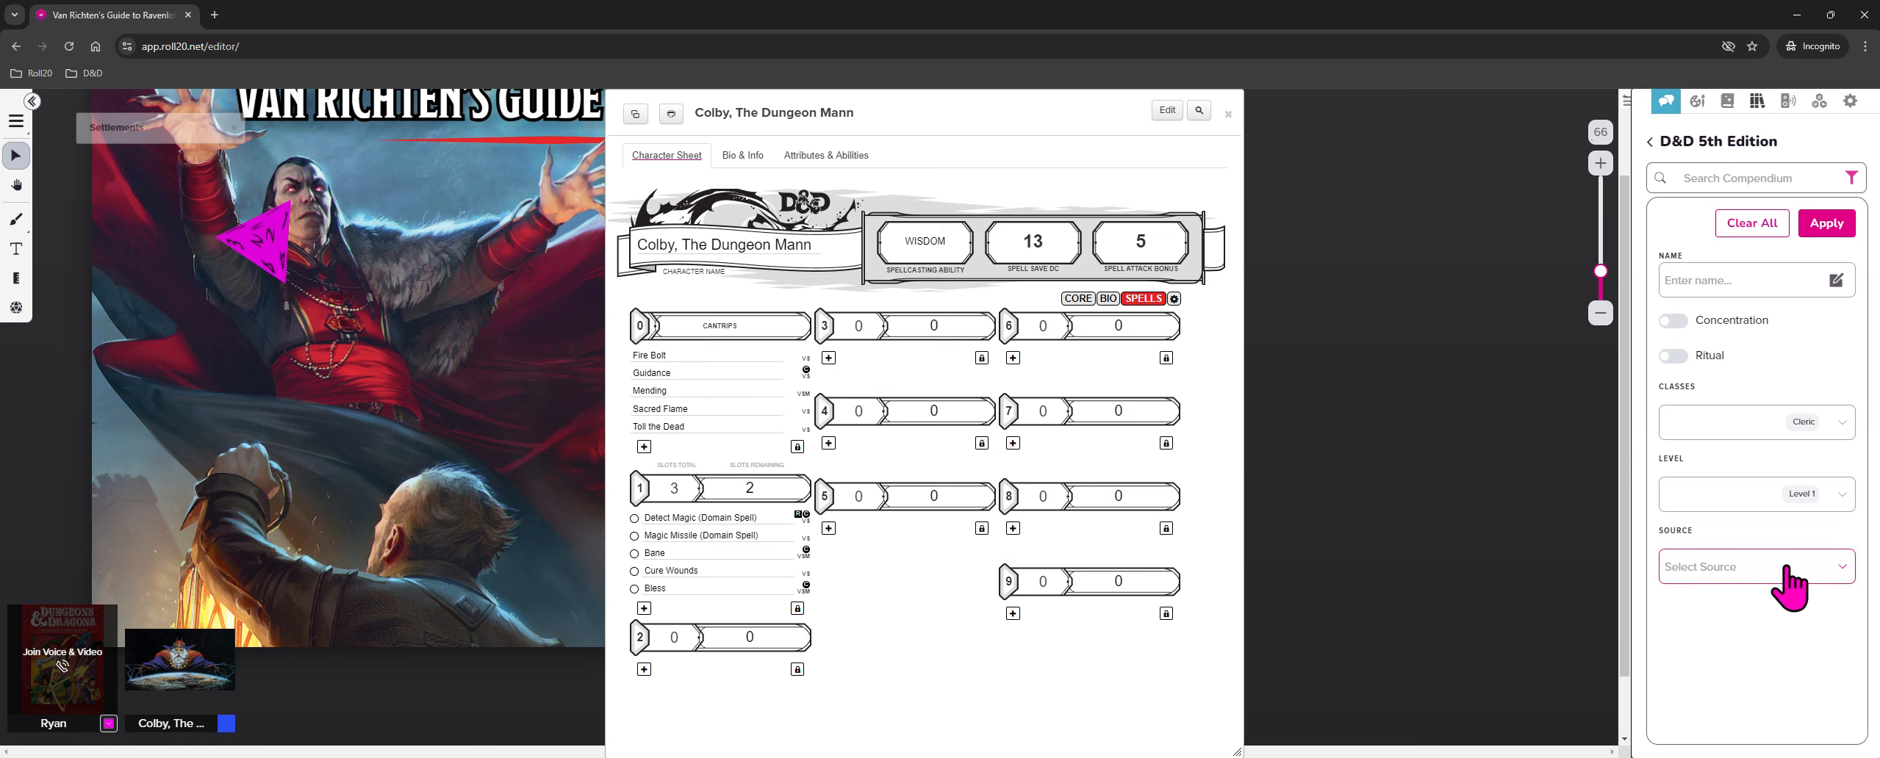
click(1786, 569)
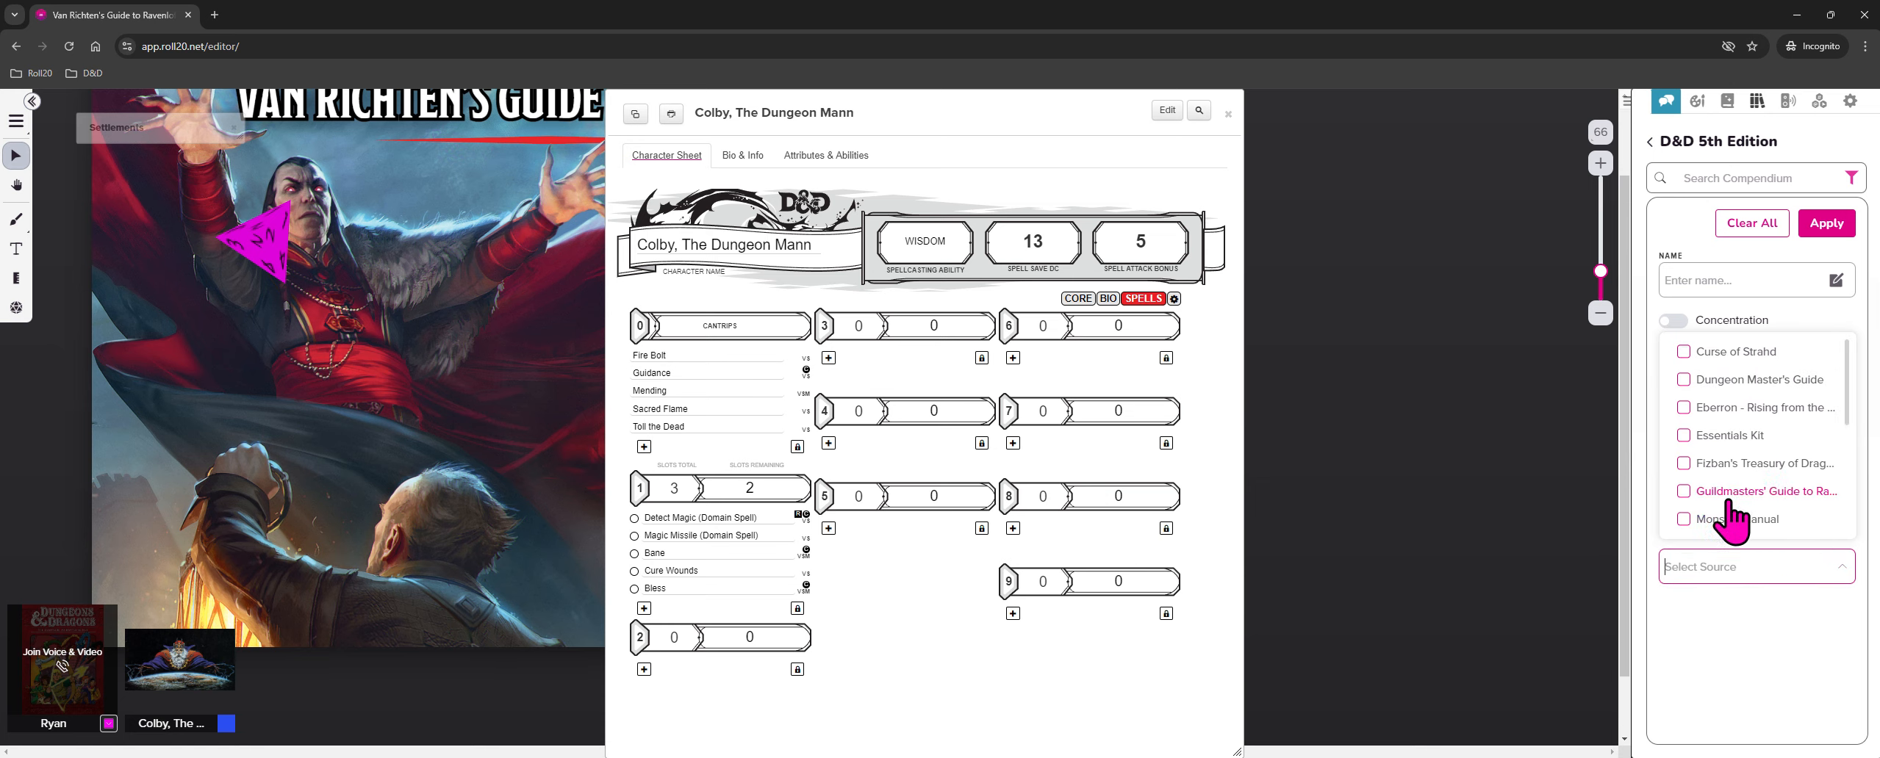
click(1780, 663)
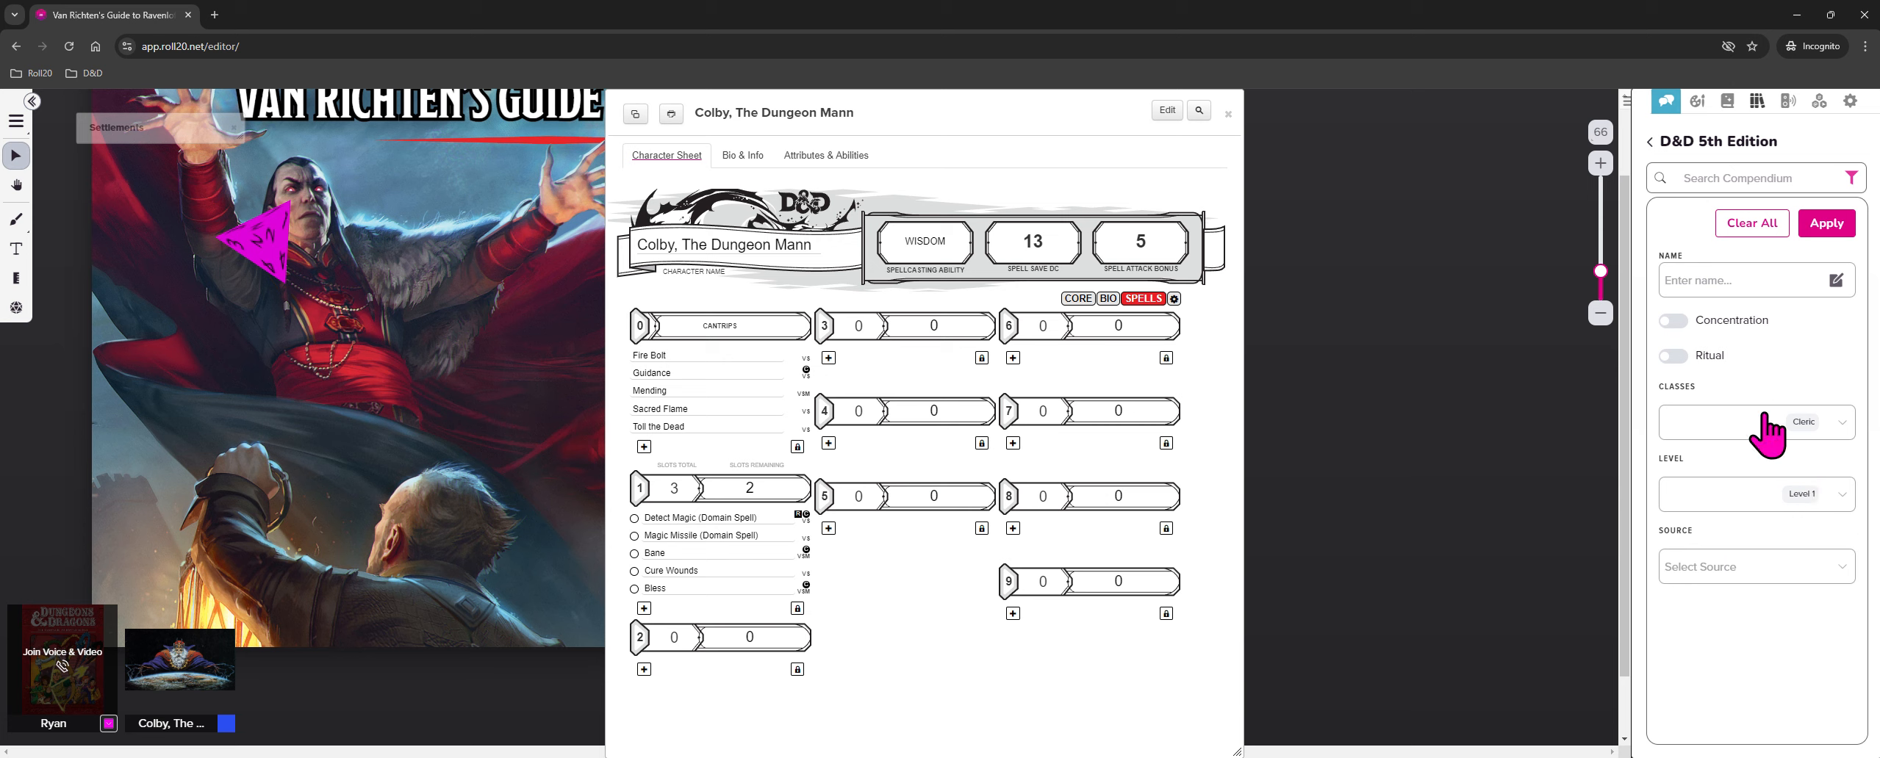
click(1828, 224)
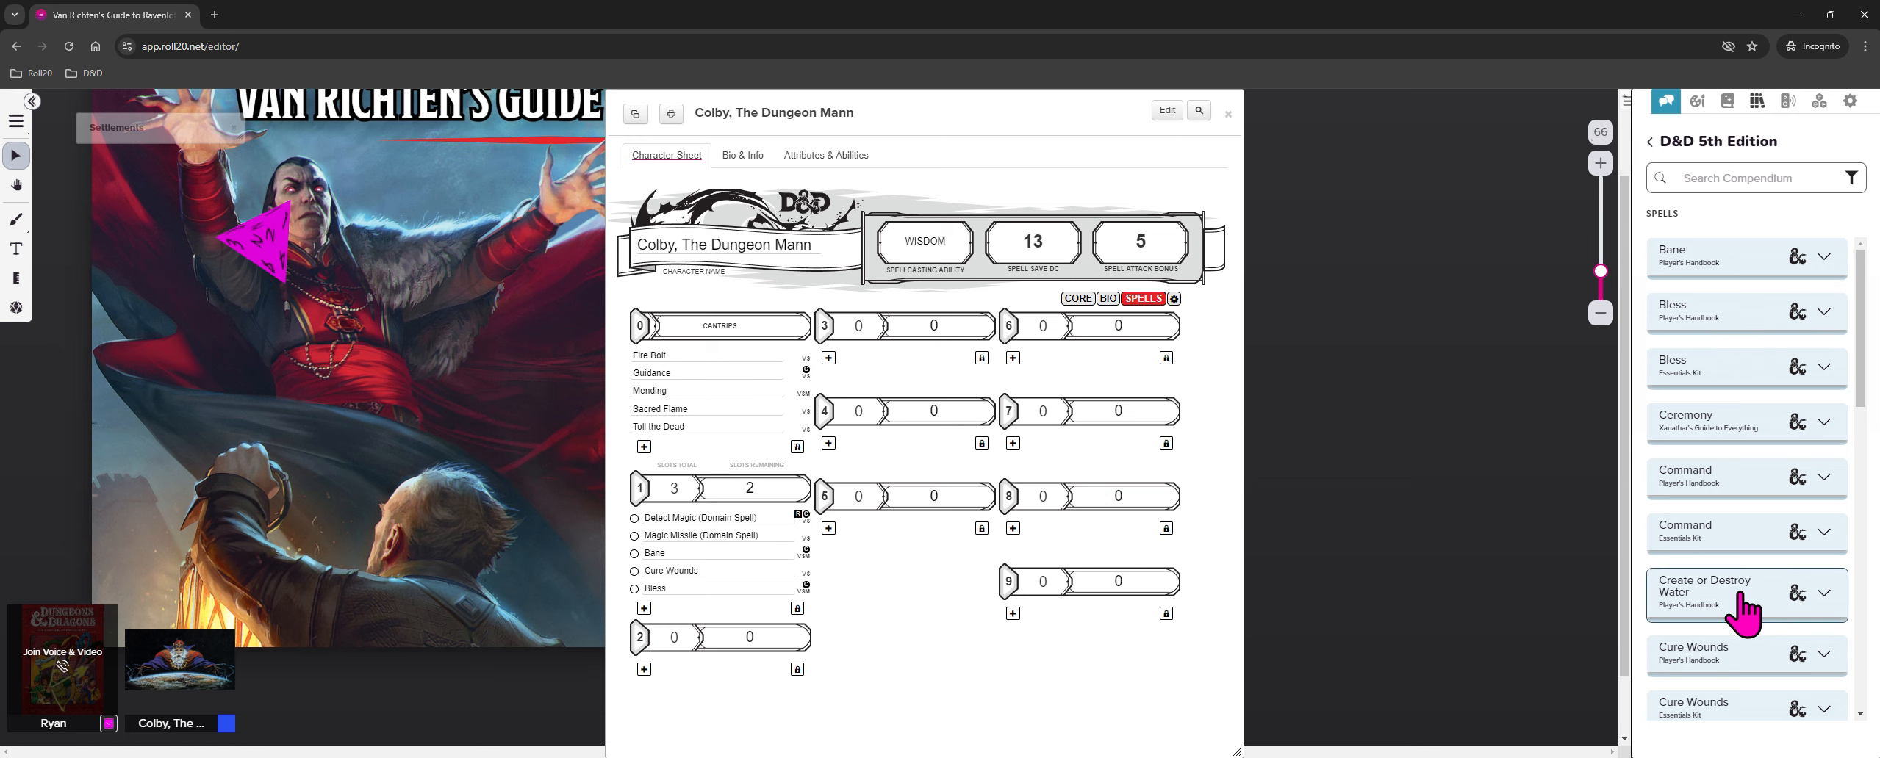
Look through the filtered level 1 cleric spells and read Bane's preview and full description, closing both
scroll(1737, 597, down, 6)
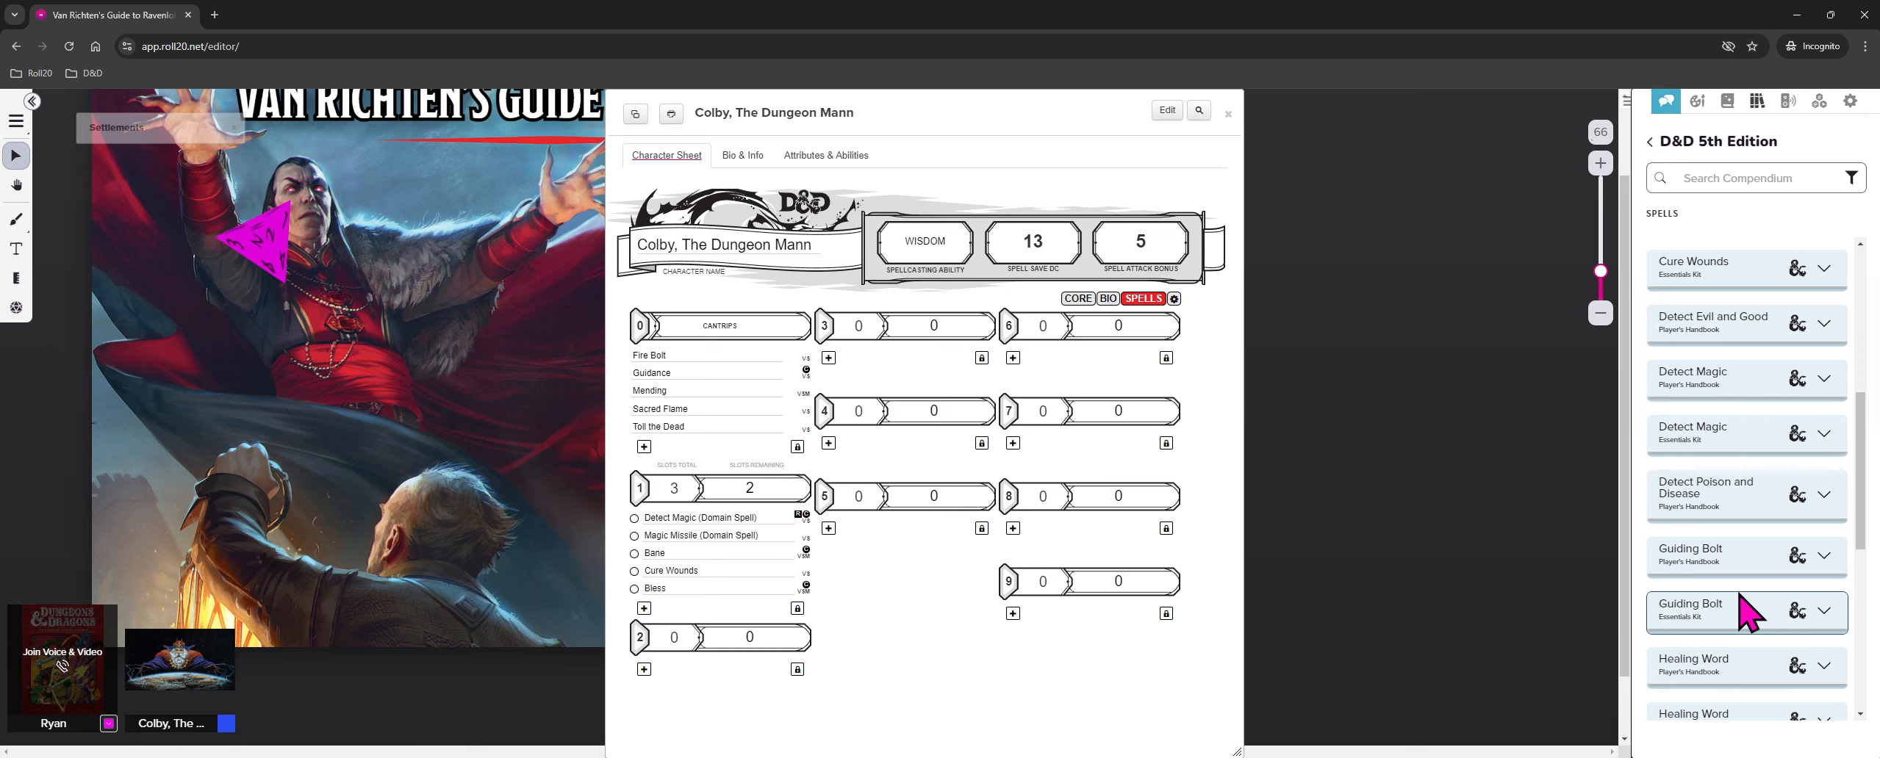
scroll(1745, 610, down, 3)
scroll(1745, 614, down, 3)
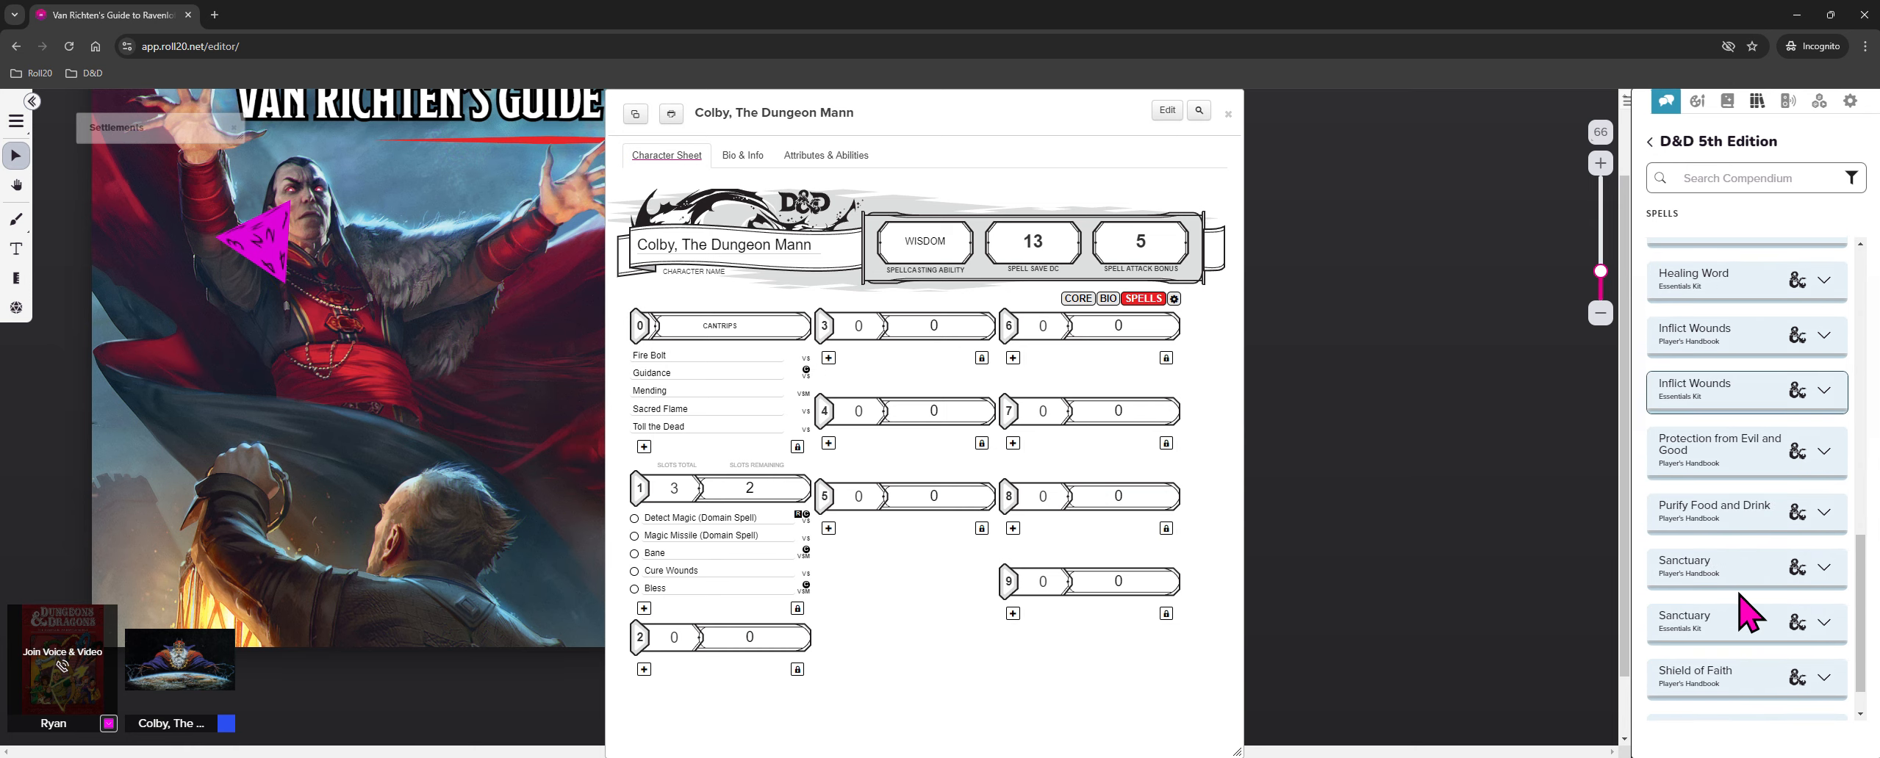
scroll(1744, 614, down, 1)
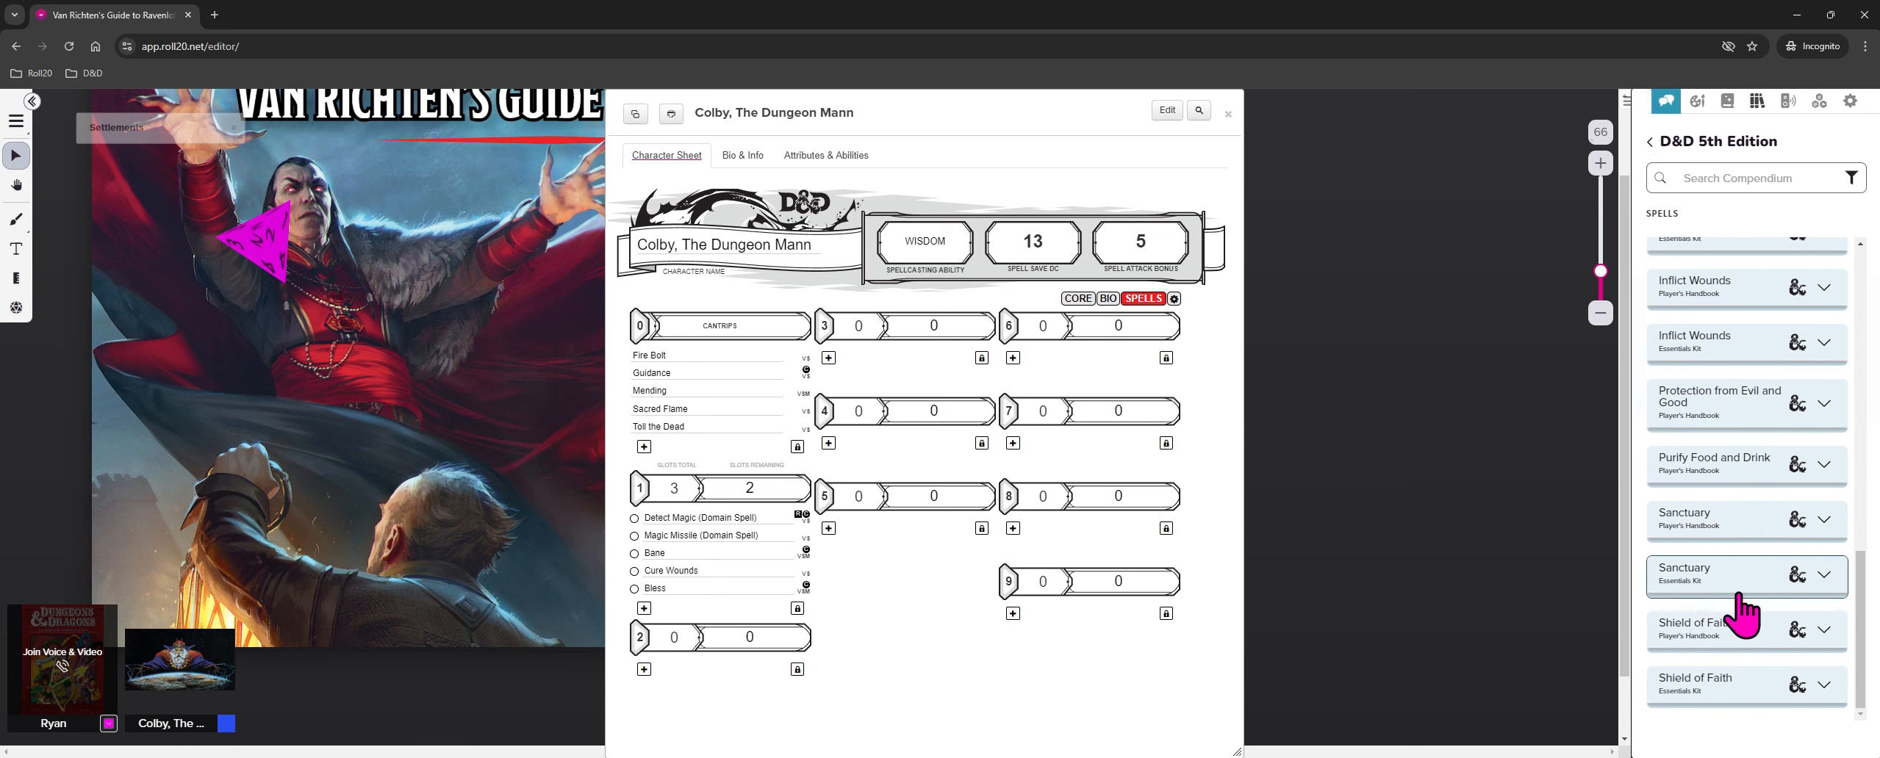
scroll(1743, 570, up, 10)
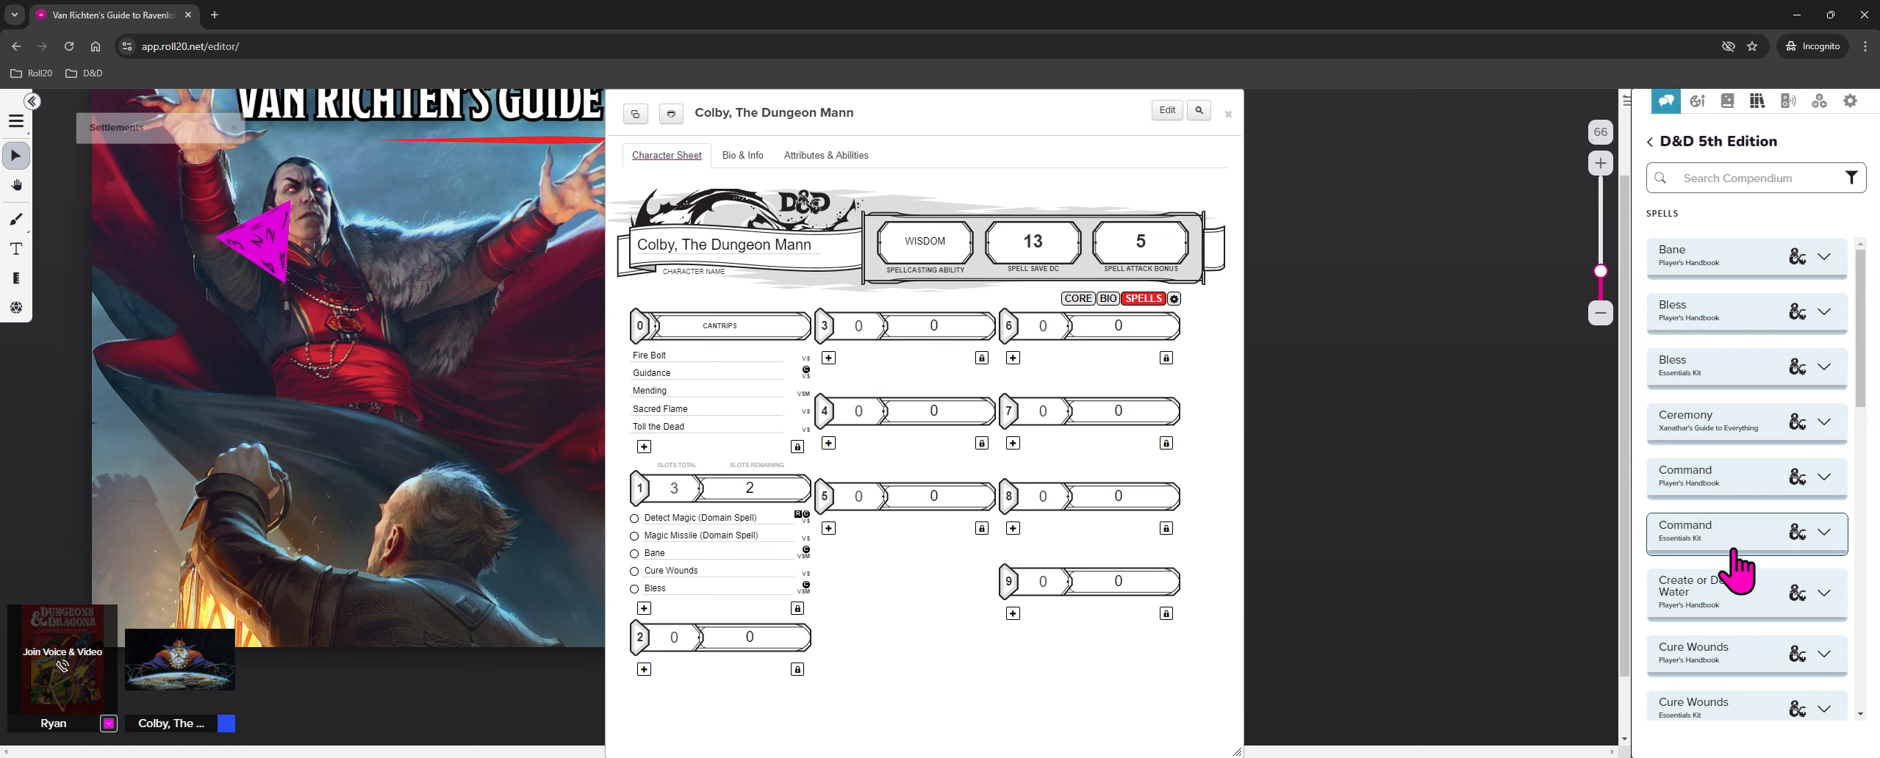
click(1822, 259)
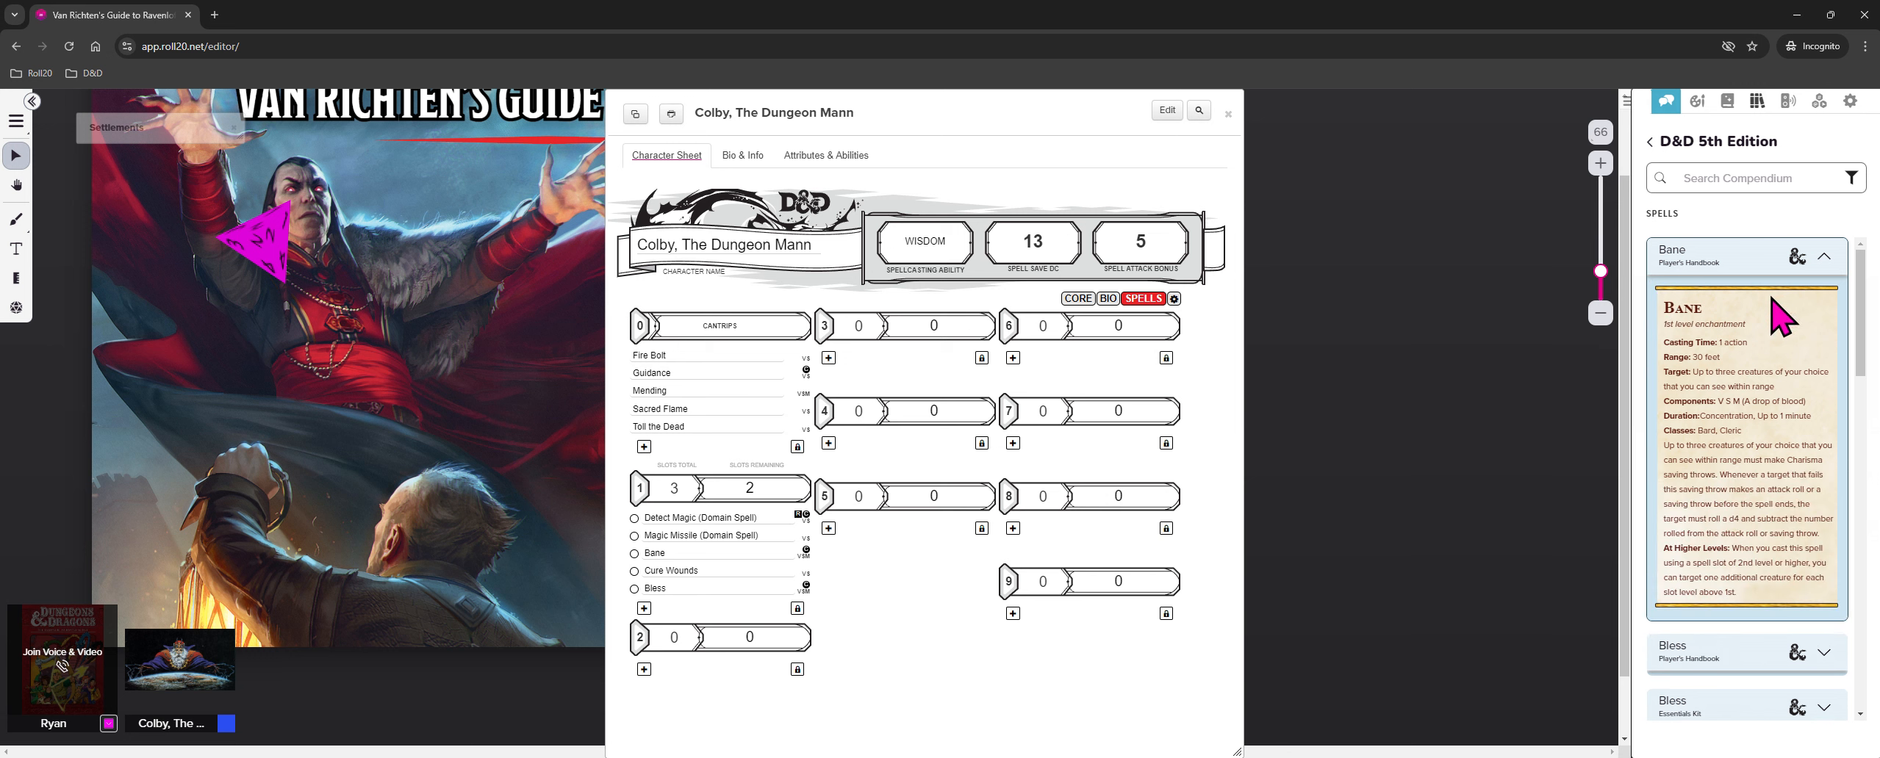
click(1662, 254)
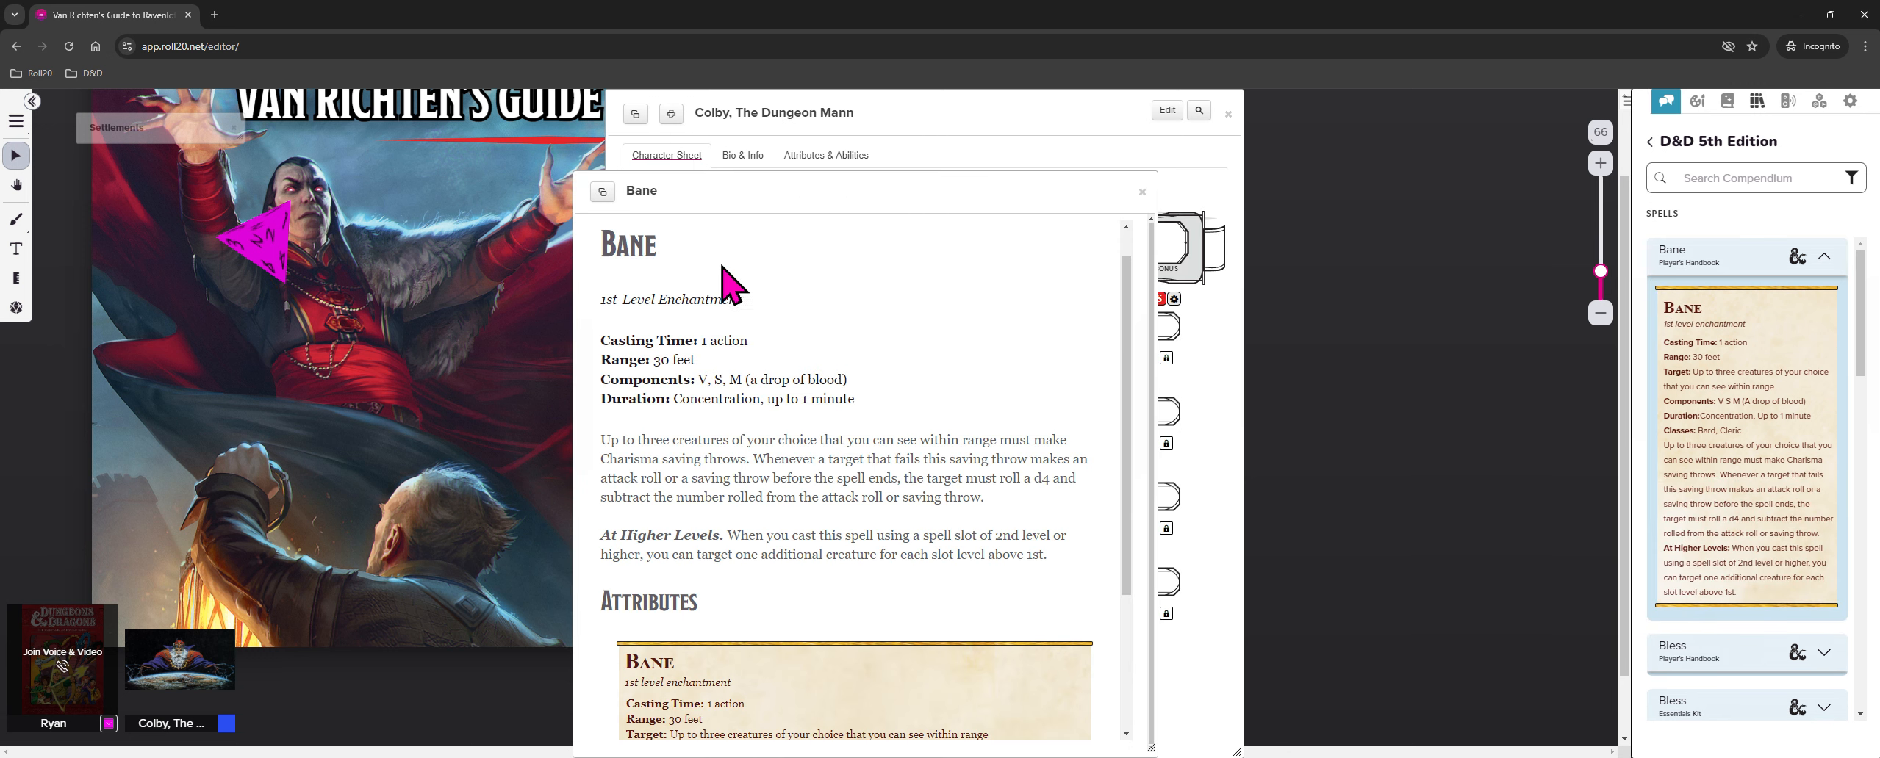
drag(847, 160, 932, 159)
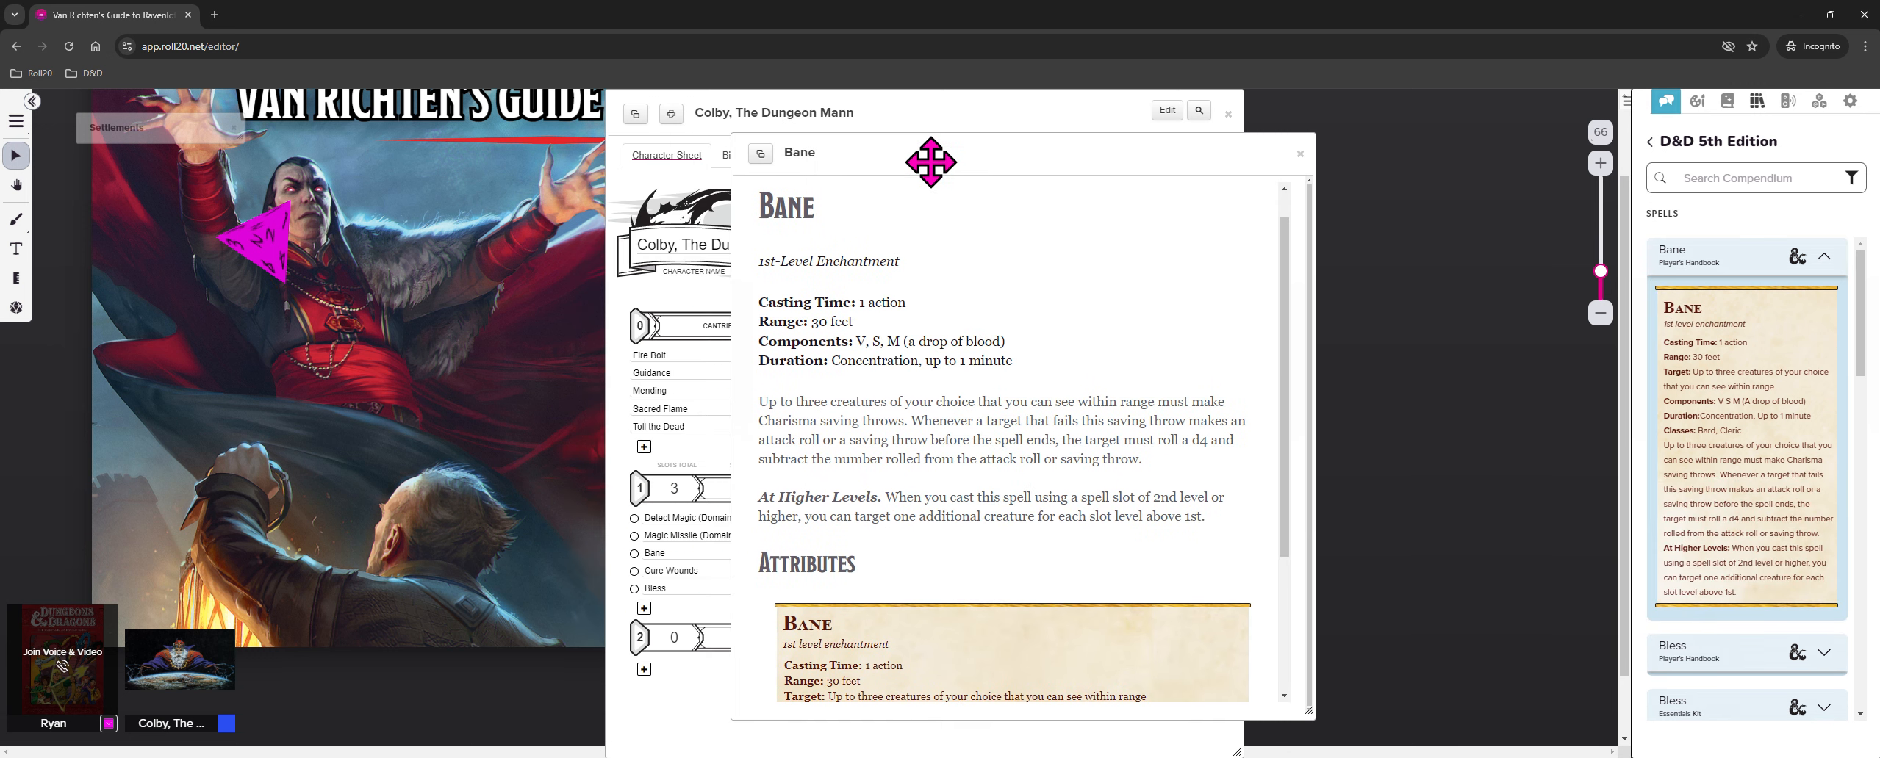
click(1300, 153)
click(1821, 254)
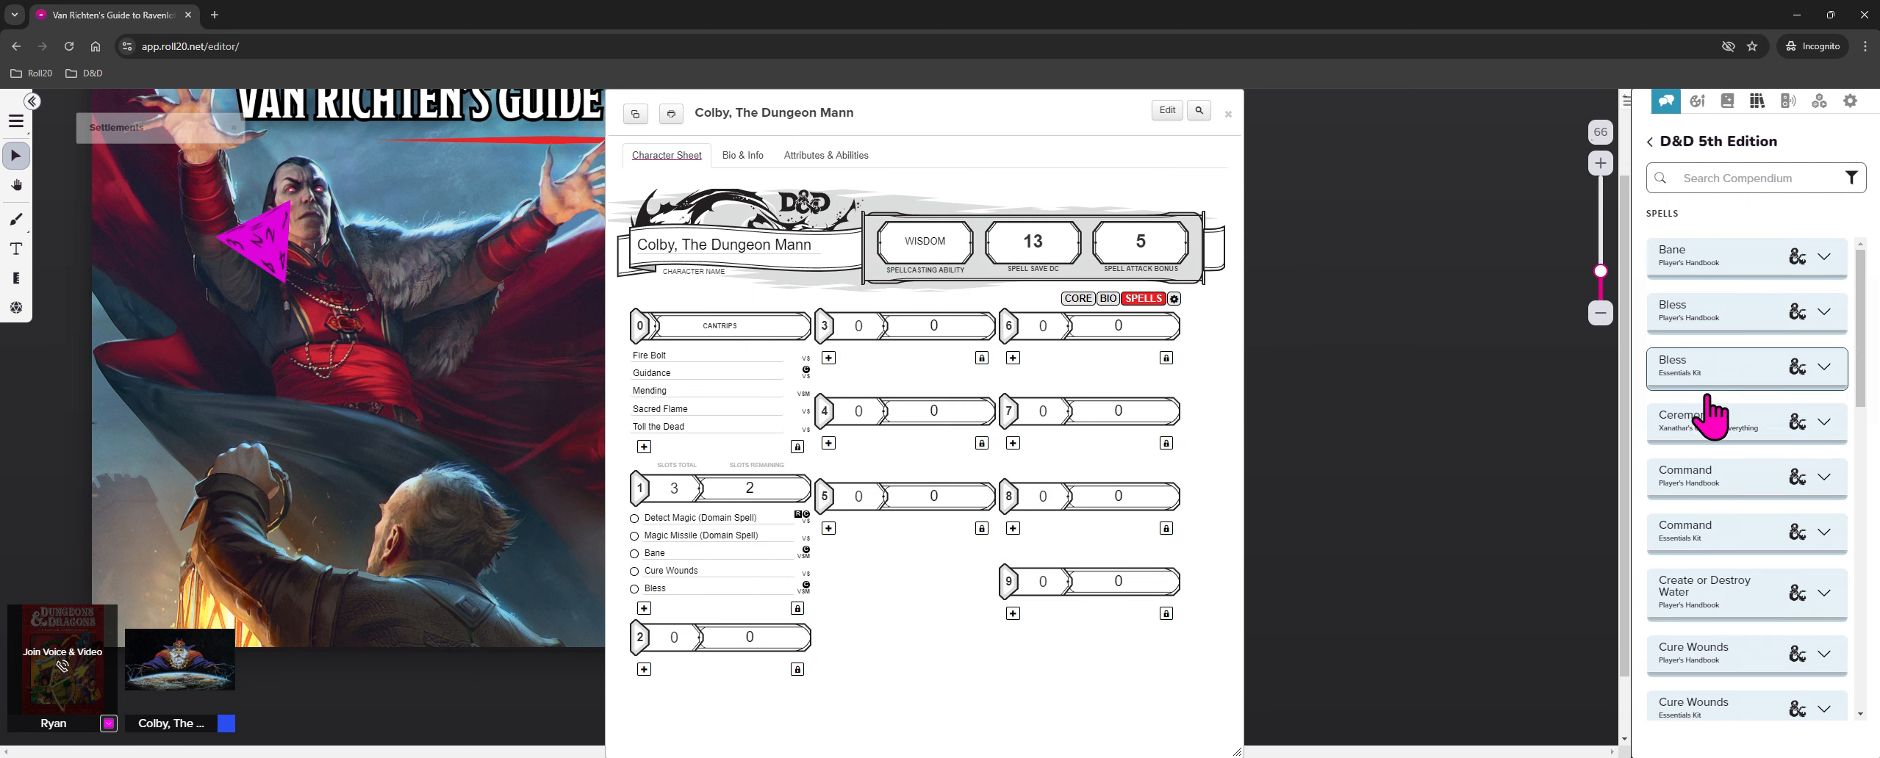
Open the Player's Handbook Command spell's description, collapse its window and park it beside the character sheet
click(1712, 479)
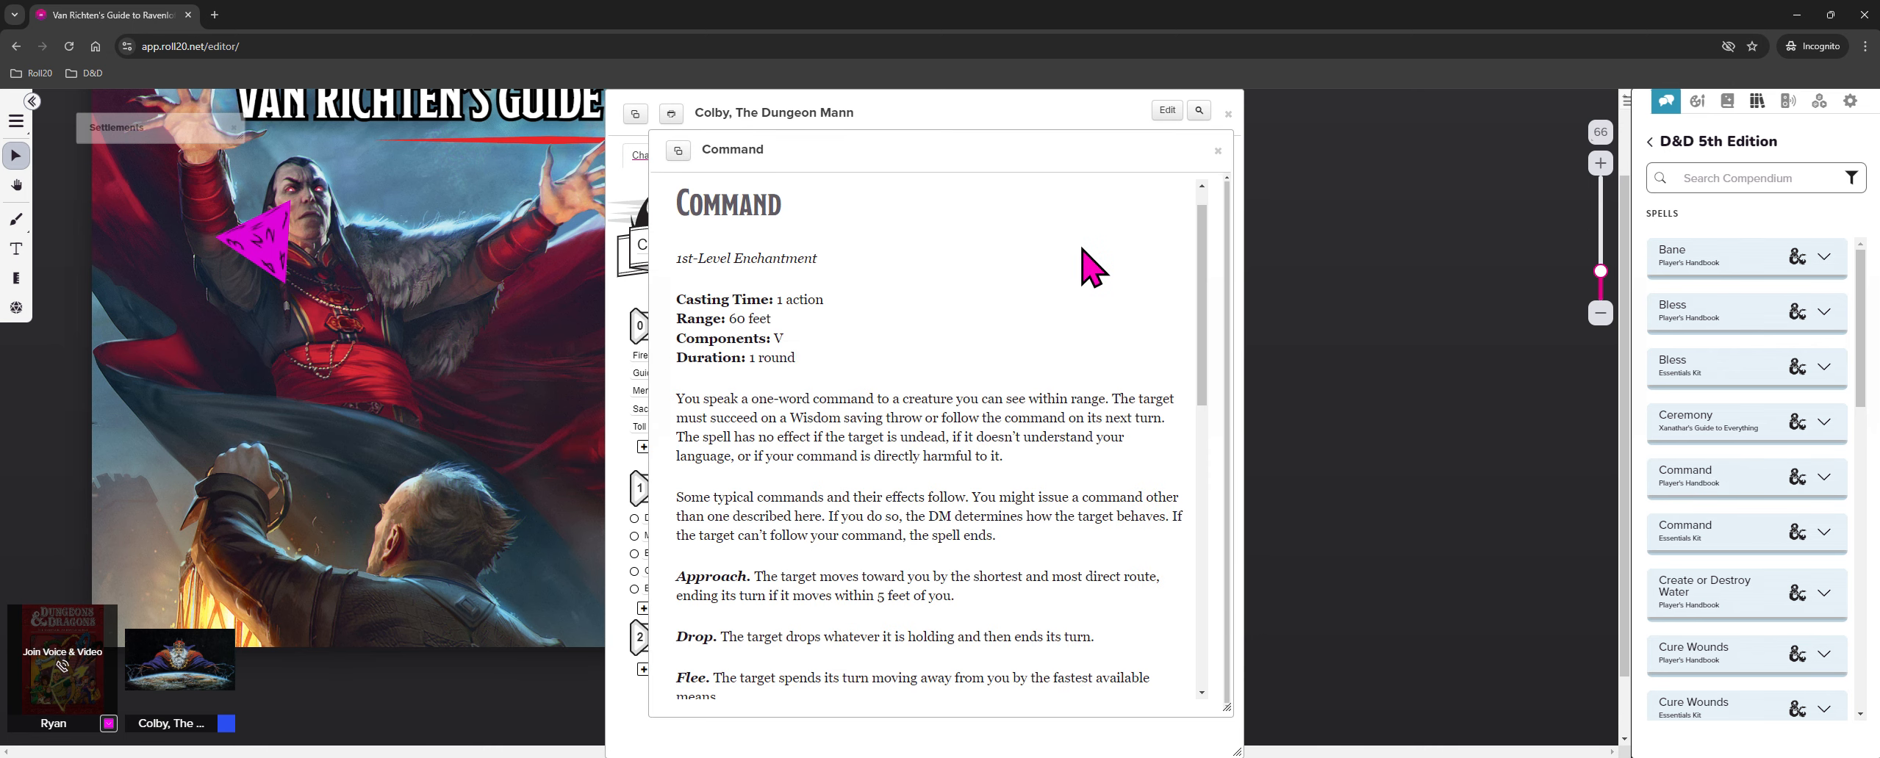
double_click(946, 151)
drag(757, 150, 1446, 254)
Read the Create or Destroy Water spell's description and close it
scroll(1703, 601, down, 1)
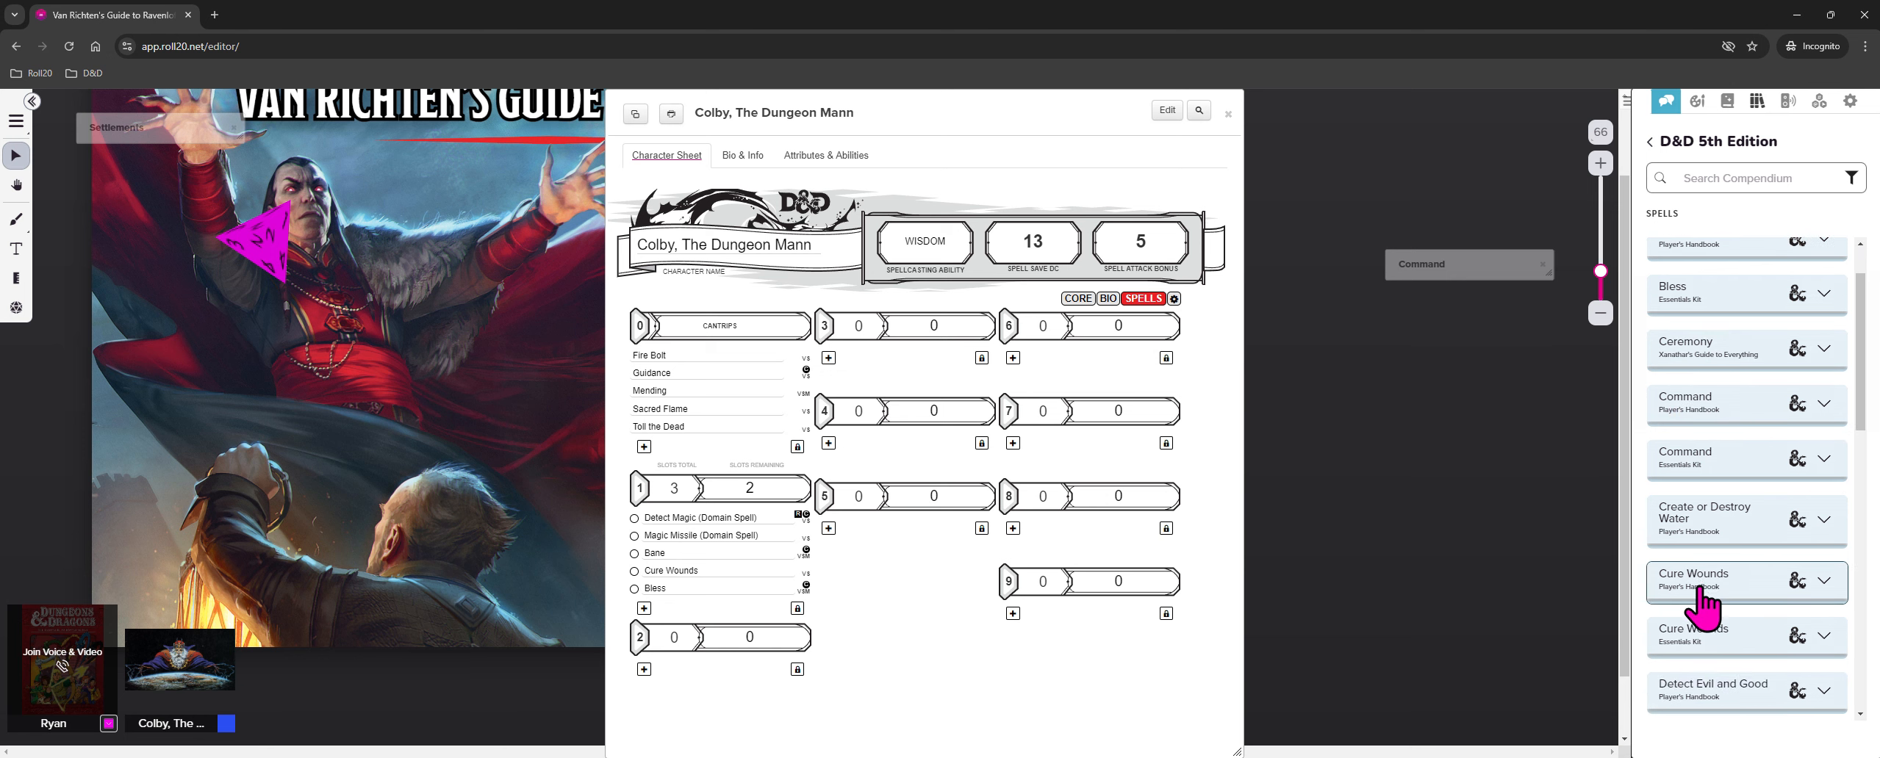
scroll(1702, 607, down, 1)
click(1707, 459)
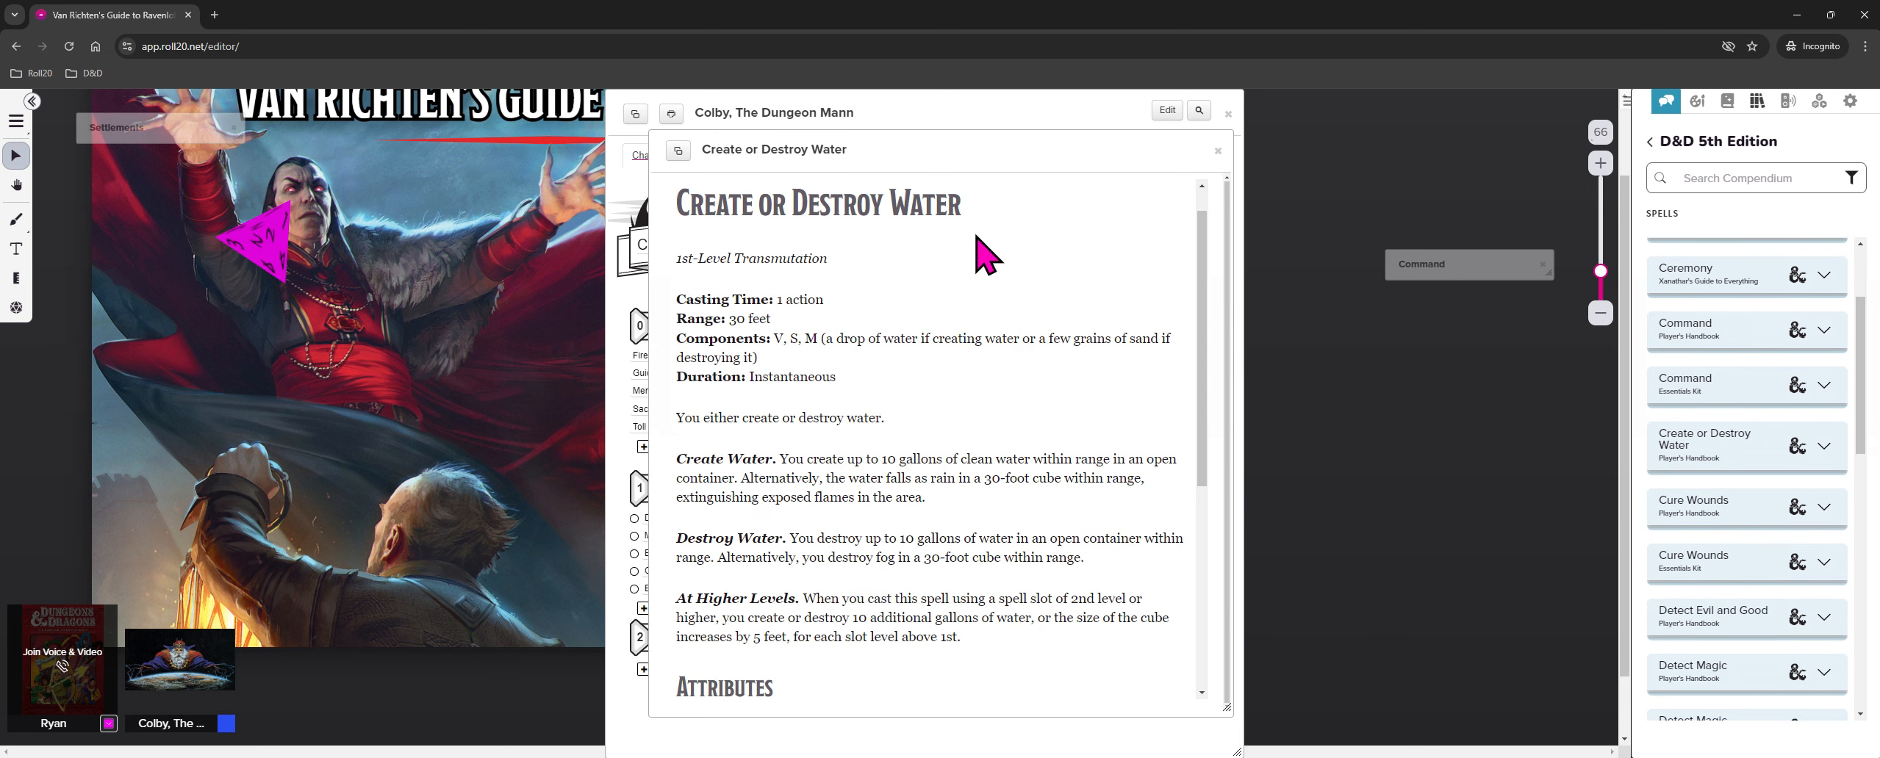
click(1220, 153)
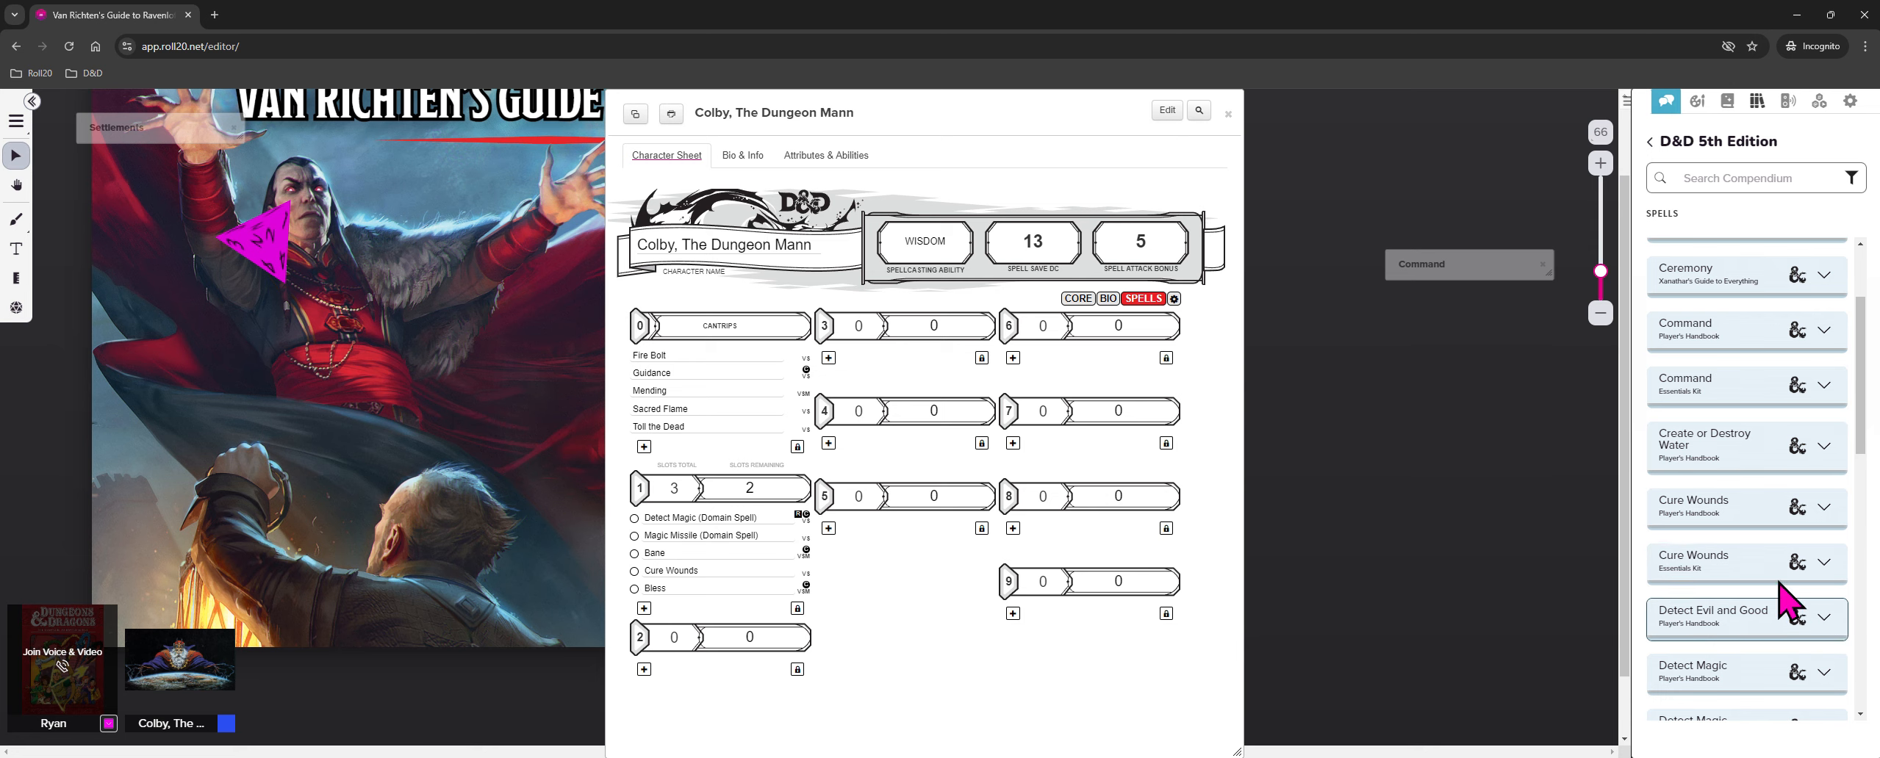
Open the Player's Handbook Guiding Bolt description, collapse its window and park it just below the Command window
scroll(1780, 552, down, 2)
scroll(1724, 551, down, 2)
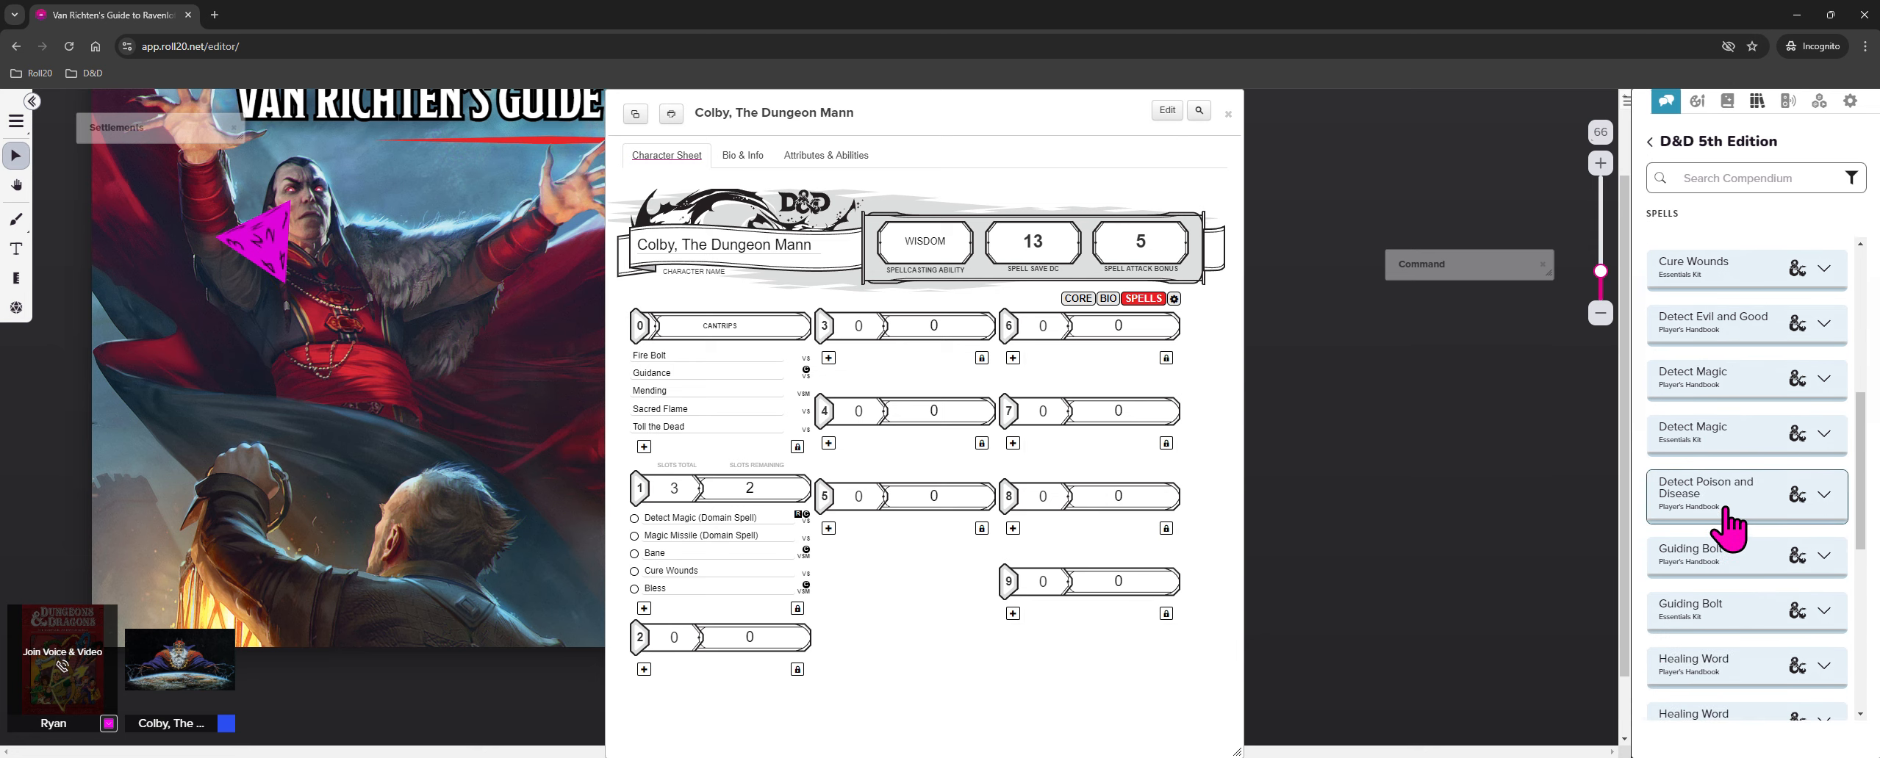
scroll(1726, 521, down, 1)
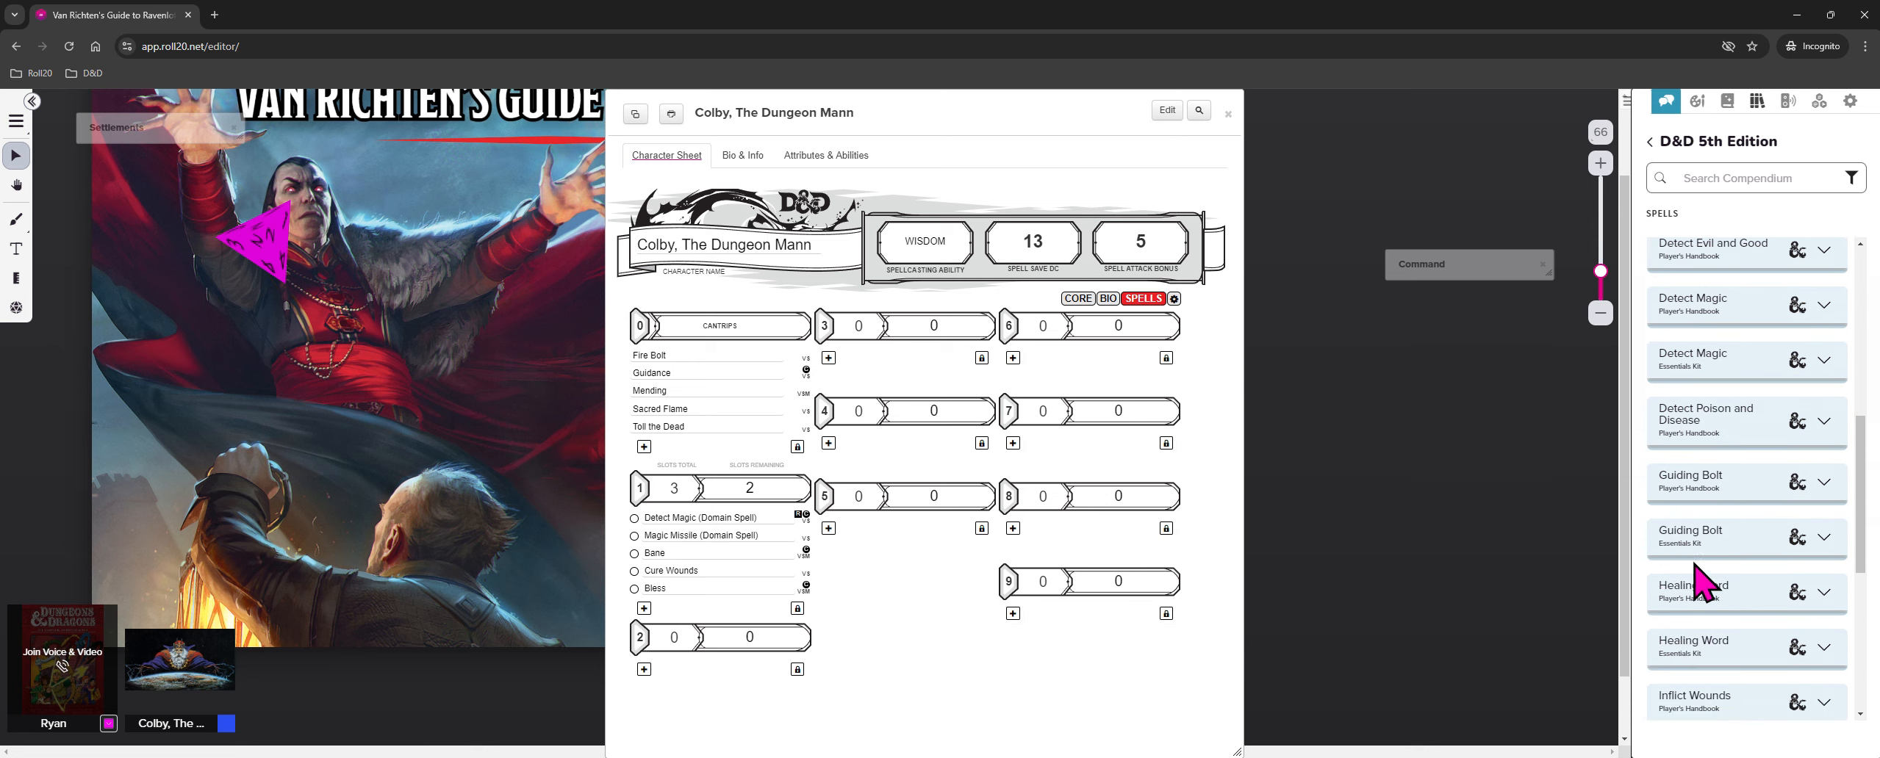
click(1700, 477)
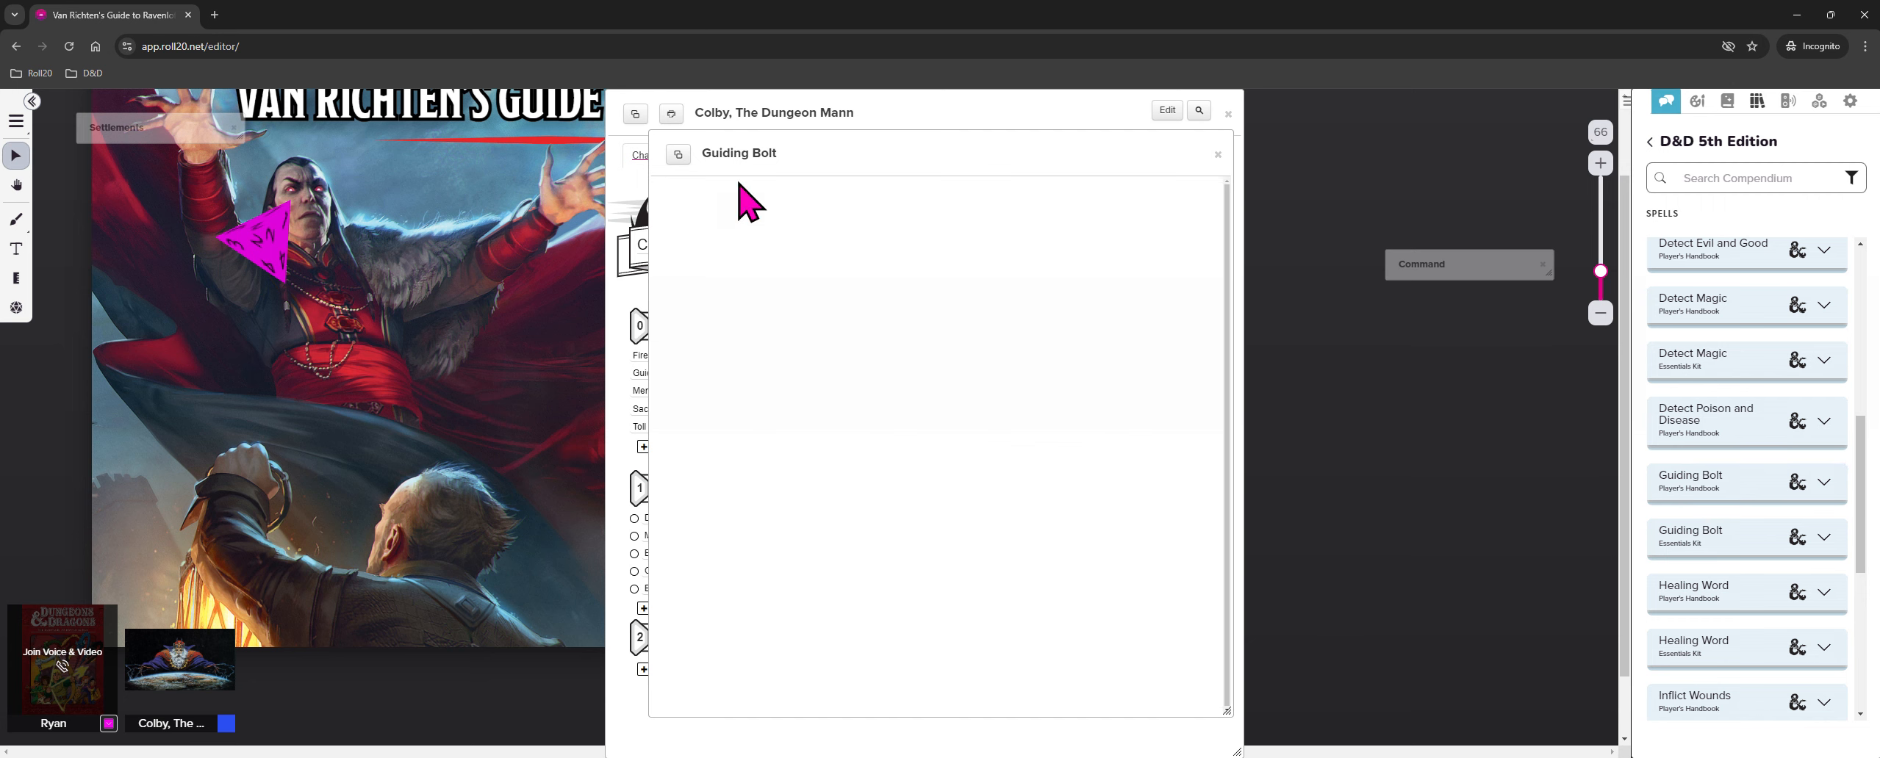
double_click(867, 149)
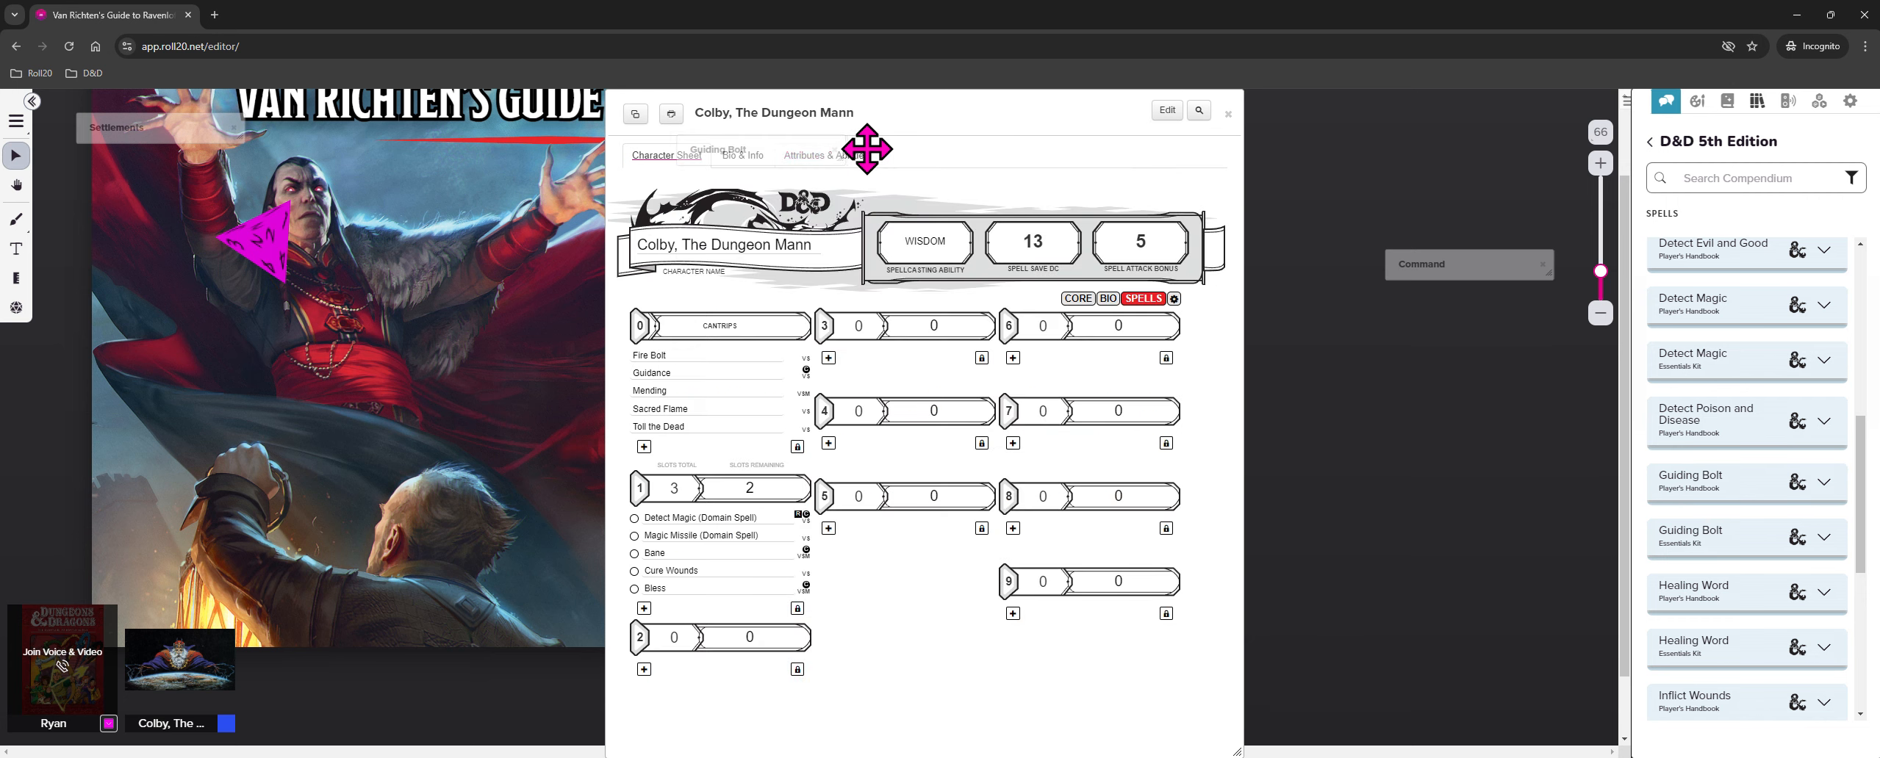
drag(861, 155, 1450, 297)
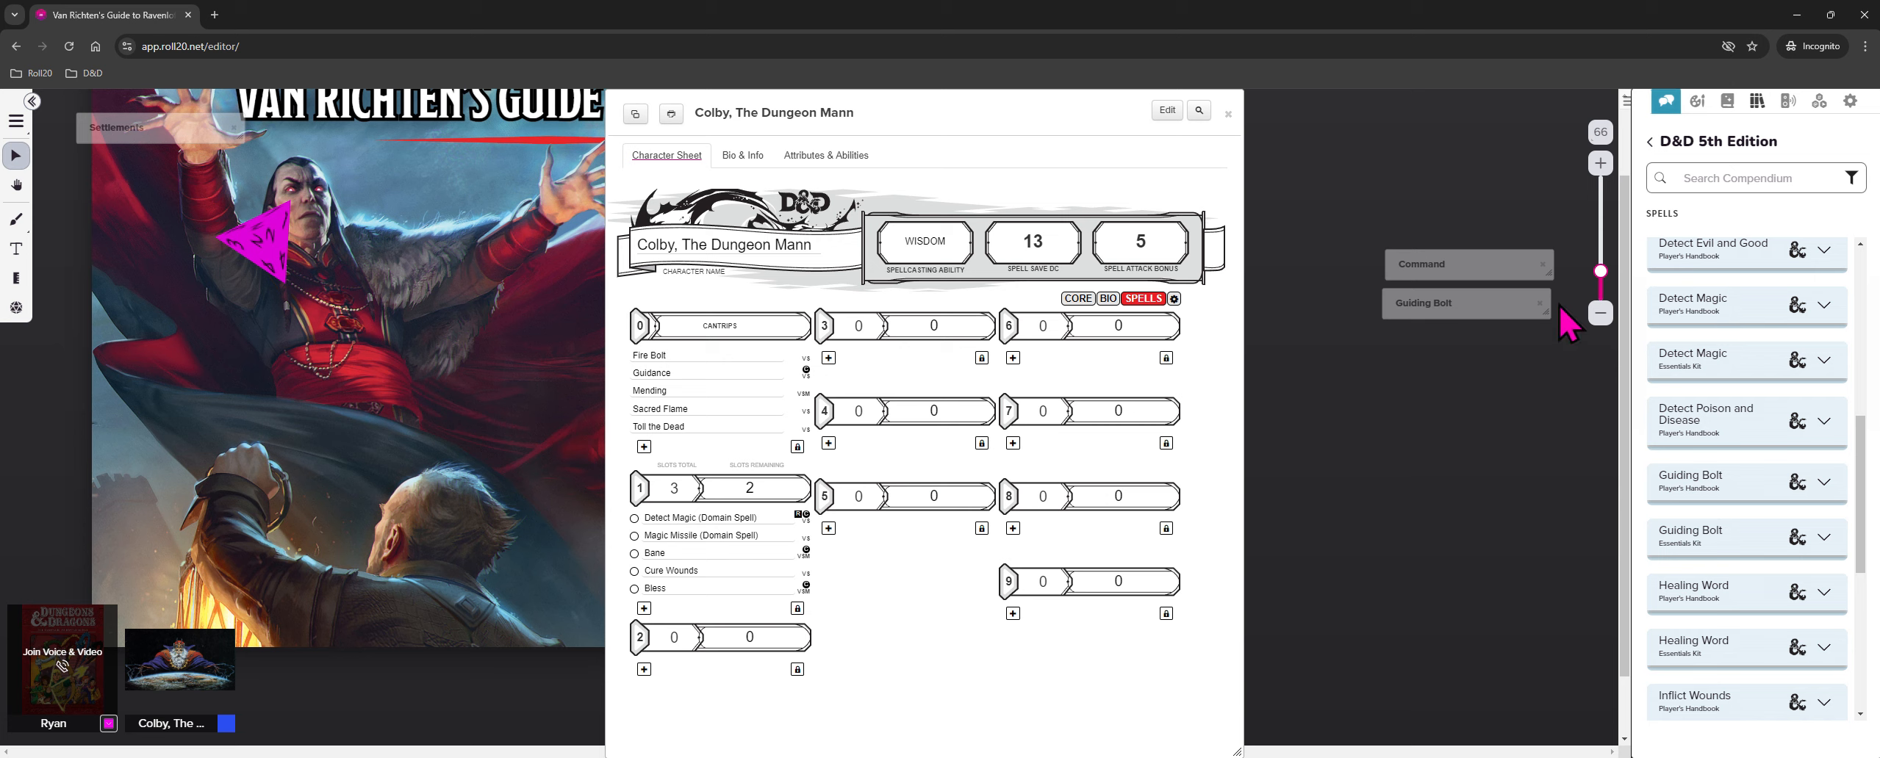
Close the Command window and add Guiding Bolt from the Player's Handbook to the character's level 1 spells
click(1541, 265)
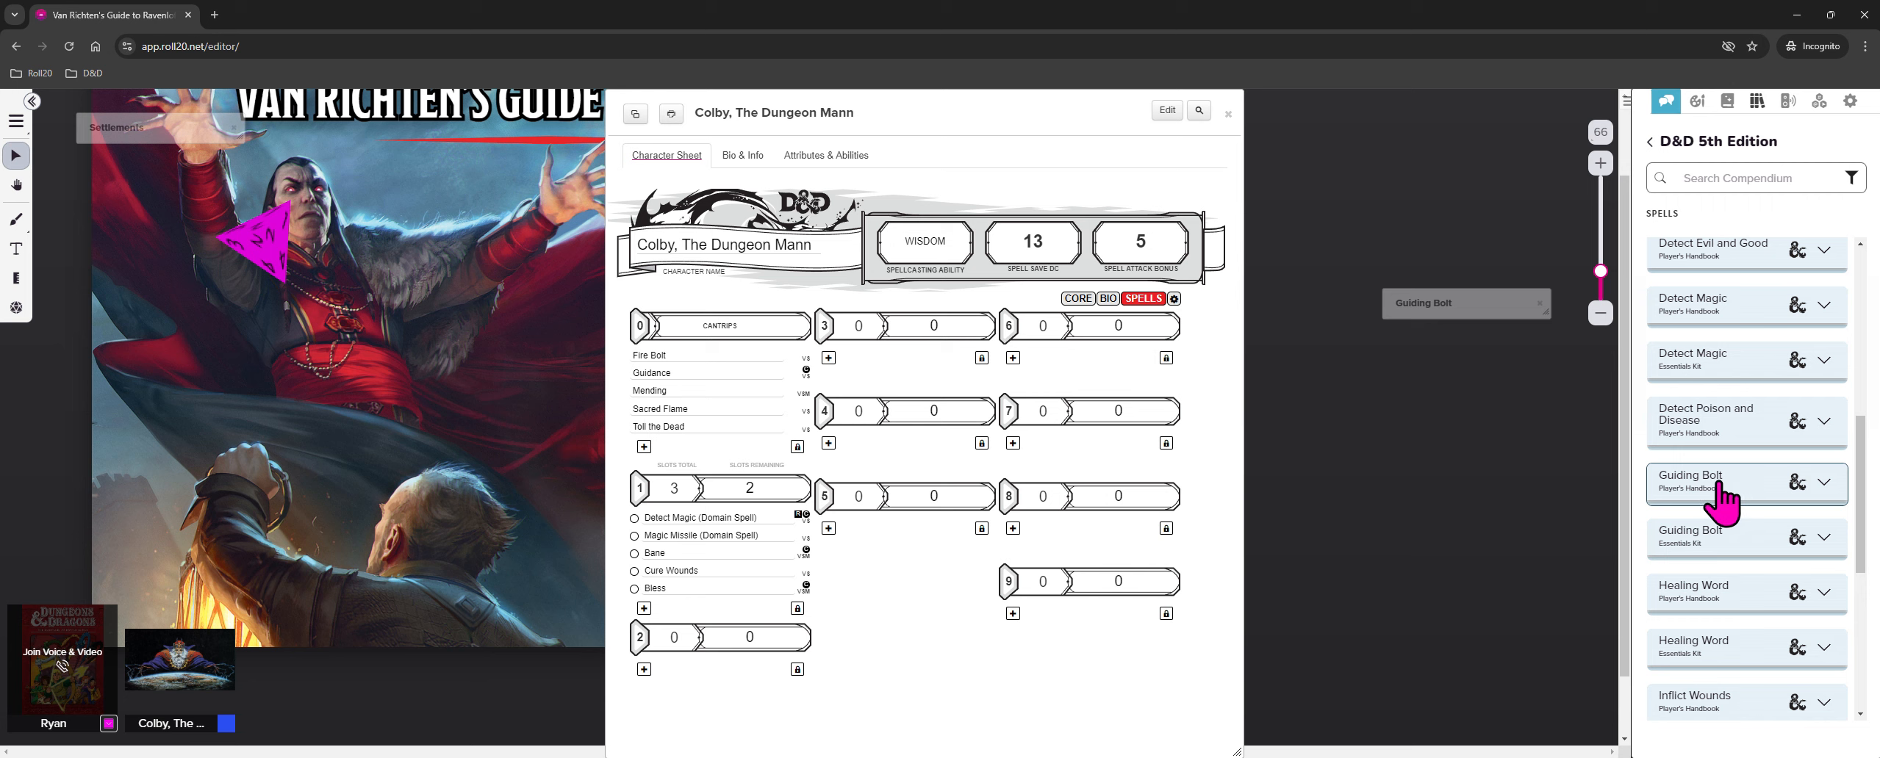
drag(1718, 487, 940, 570)
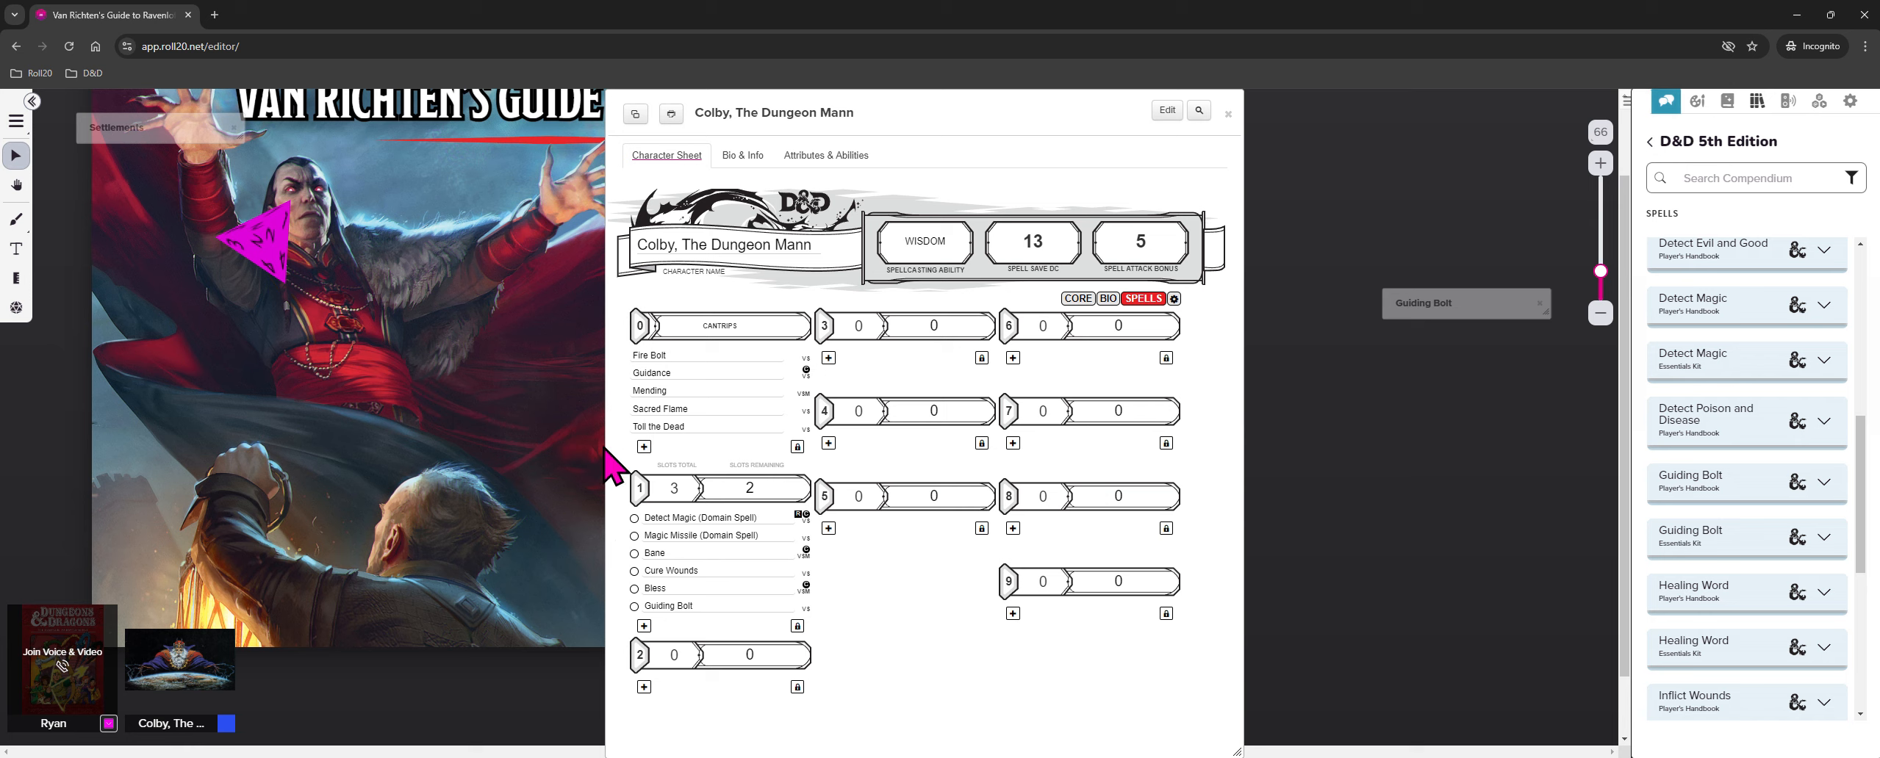
Check Guiding Bolt among the attacks on the core page, return to the spells page and close the Guiding Bolt window
click(1087, 300)
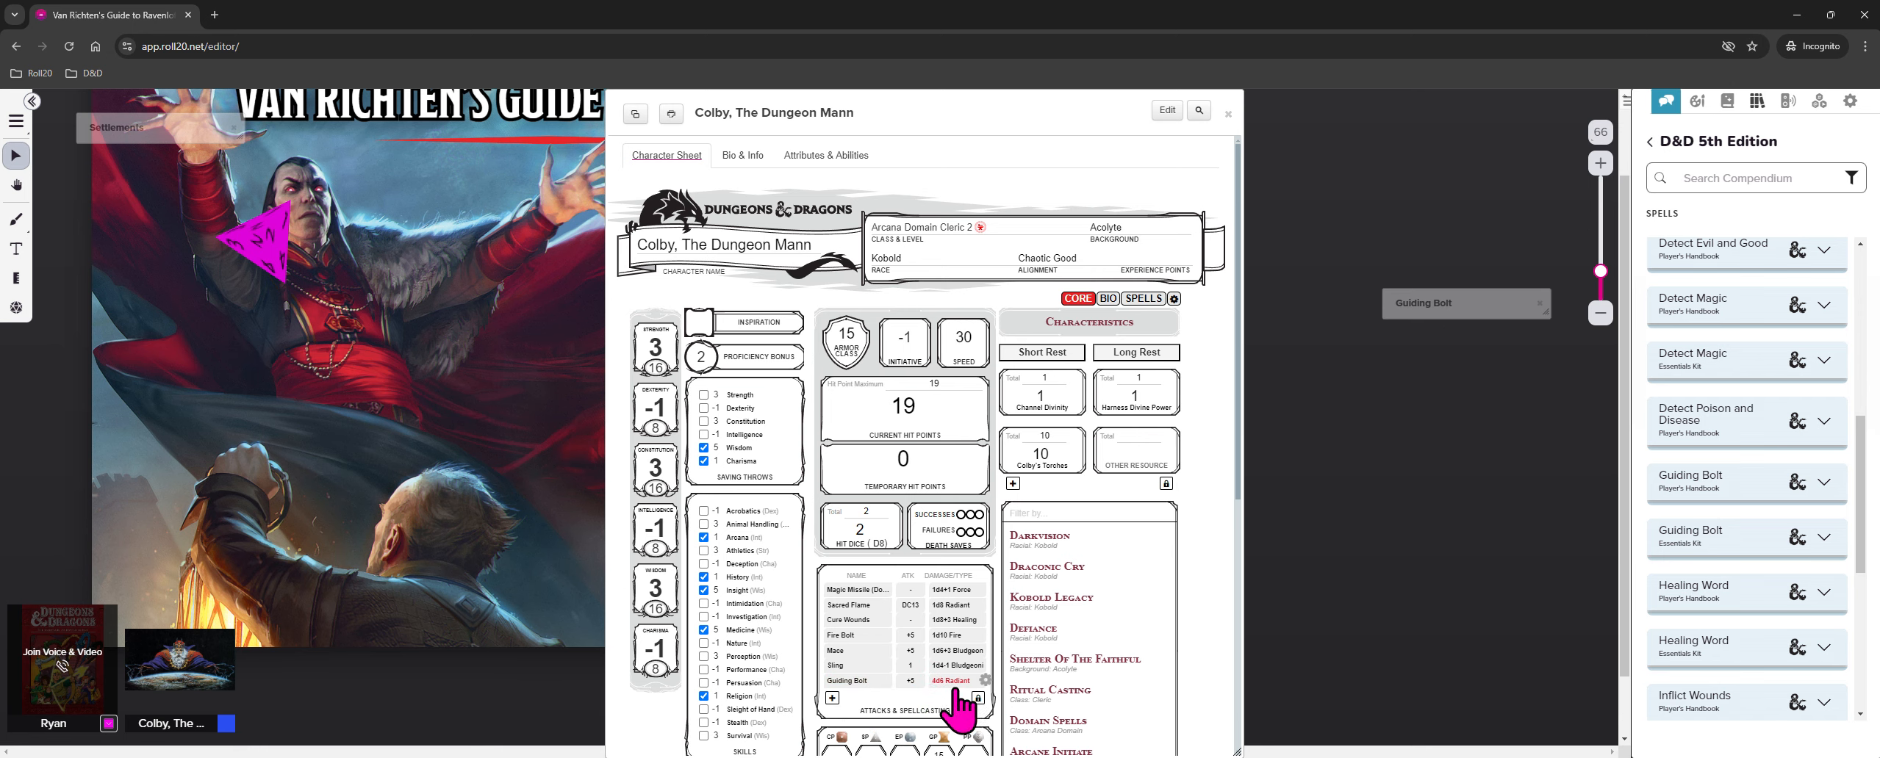
click(1143, 299)
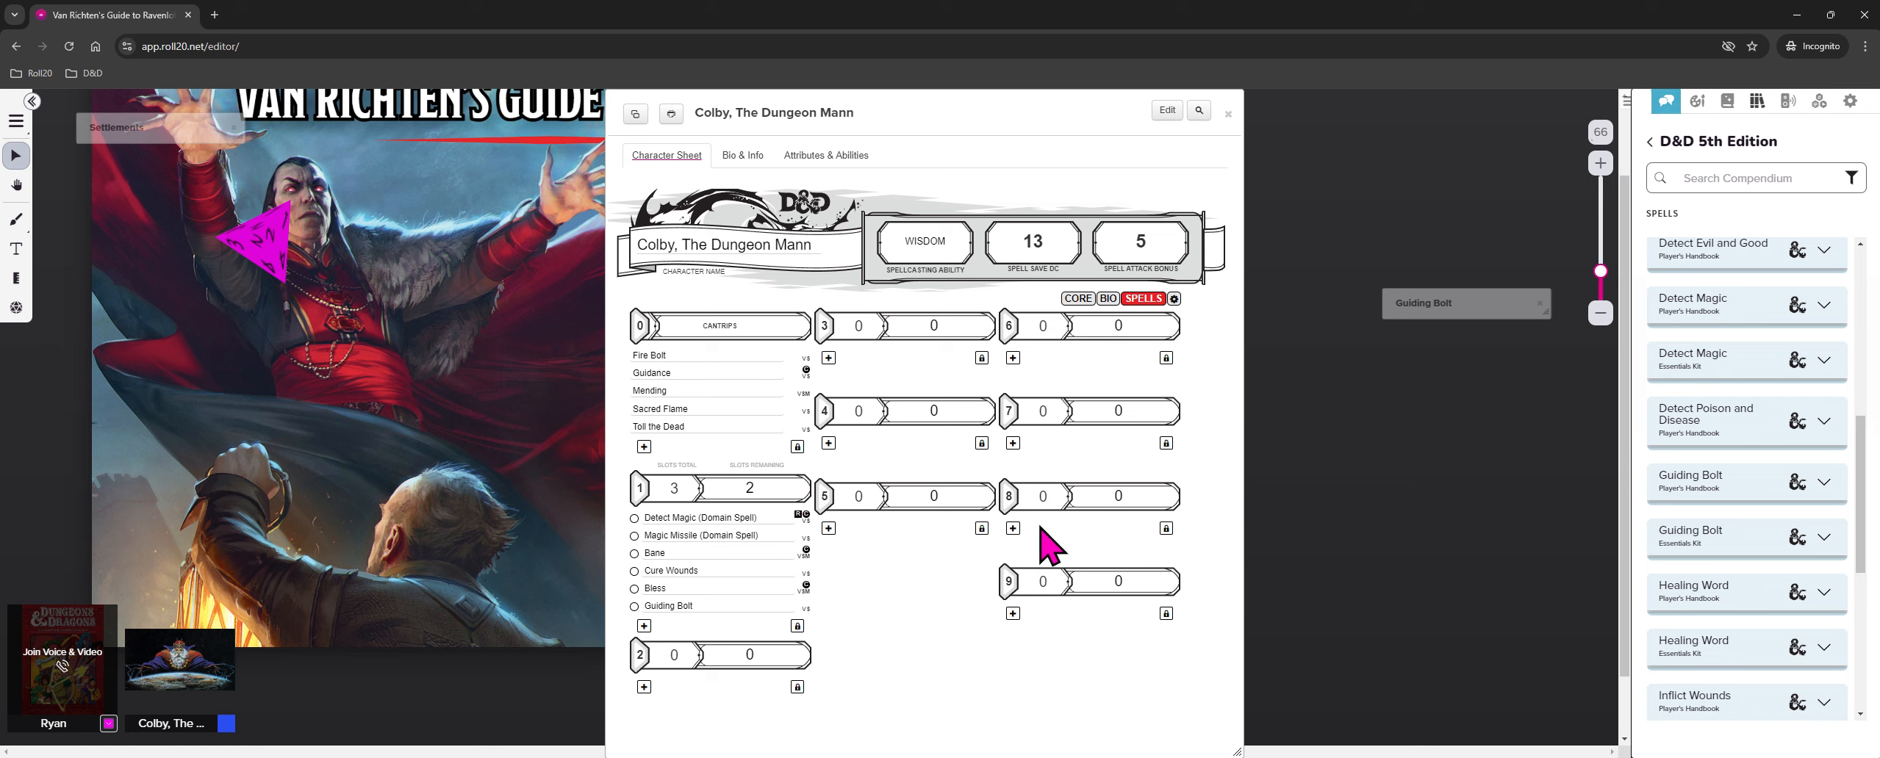
click(1765, 190)
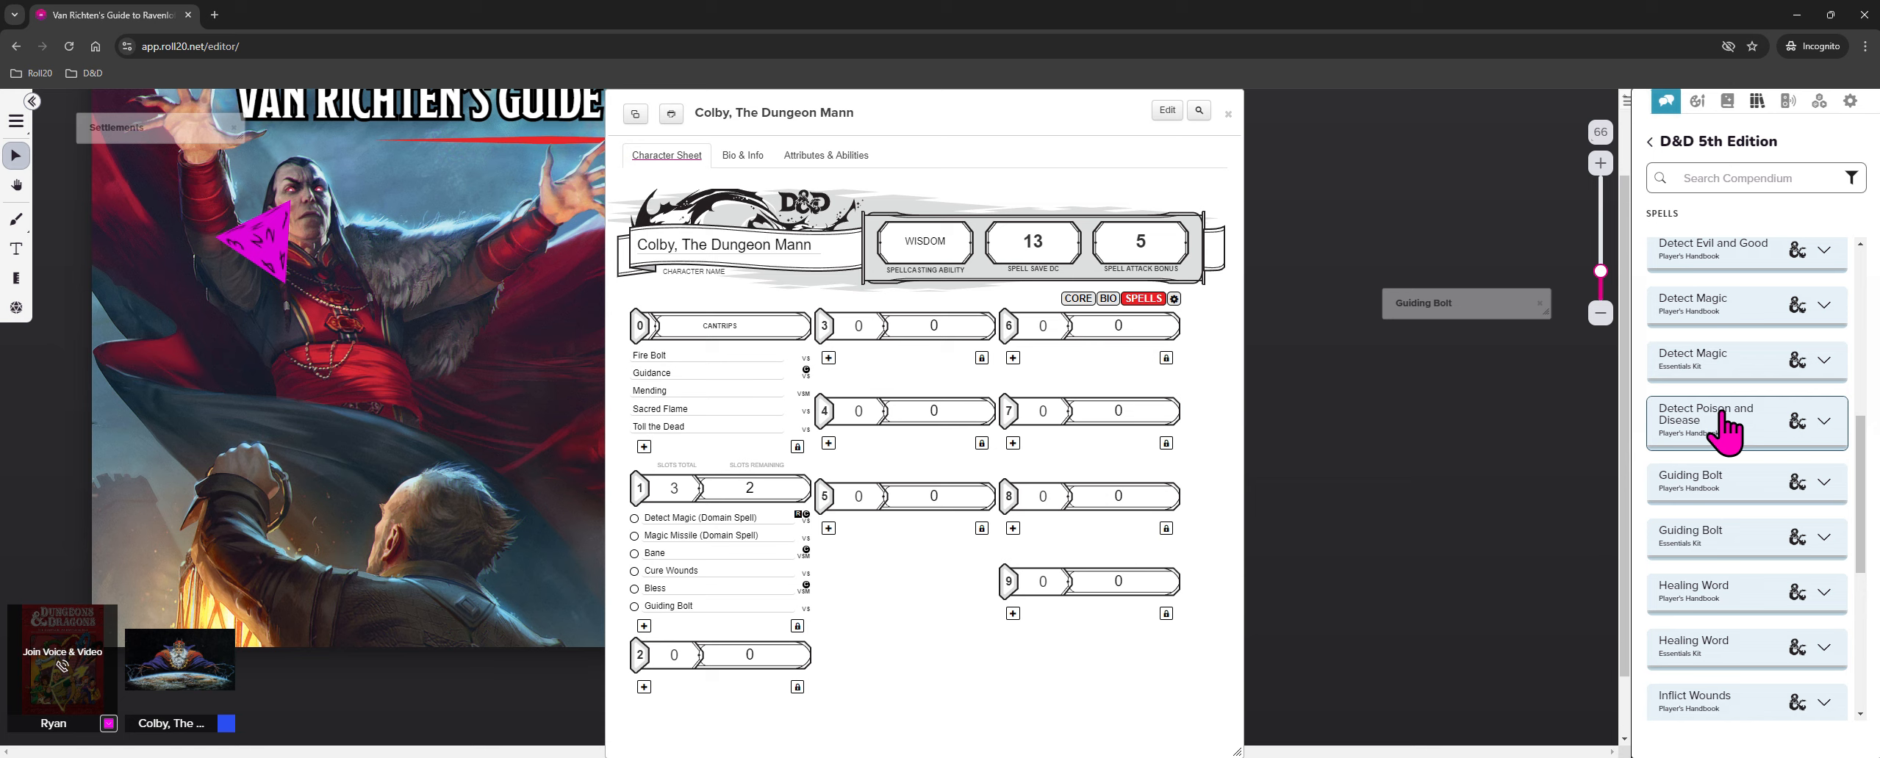
click(1539, 298)
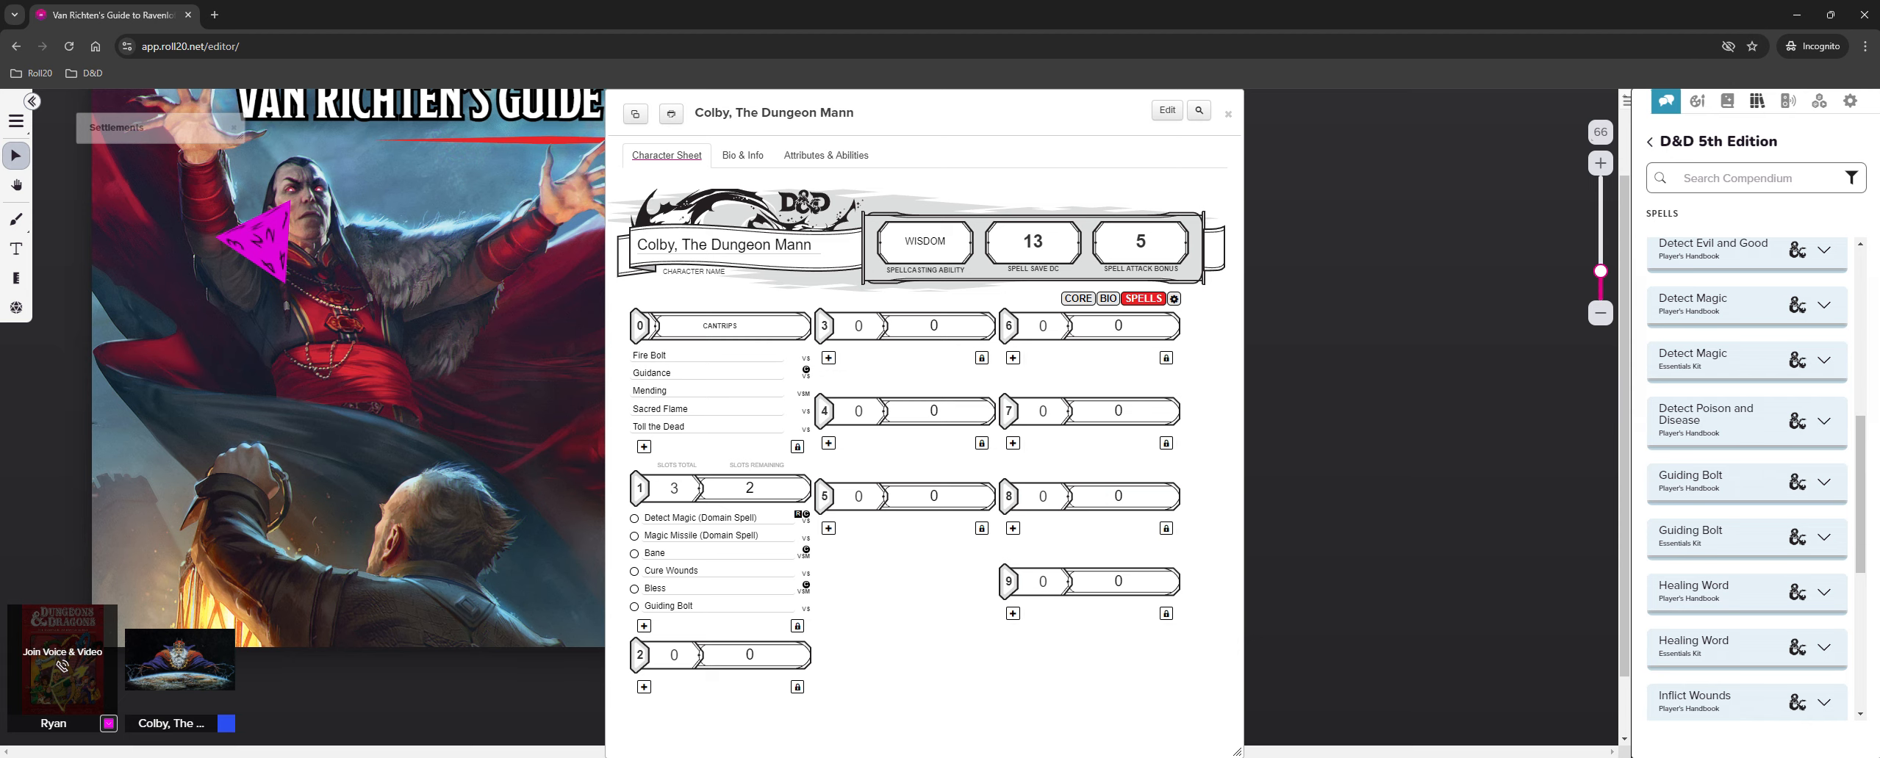
Enter "Locket with Pictures" as Treasure on the character sheet's bio page
click(1107, 300)
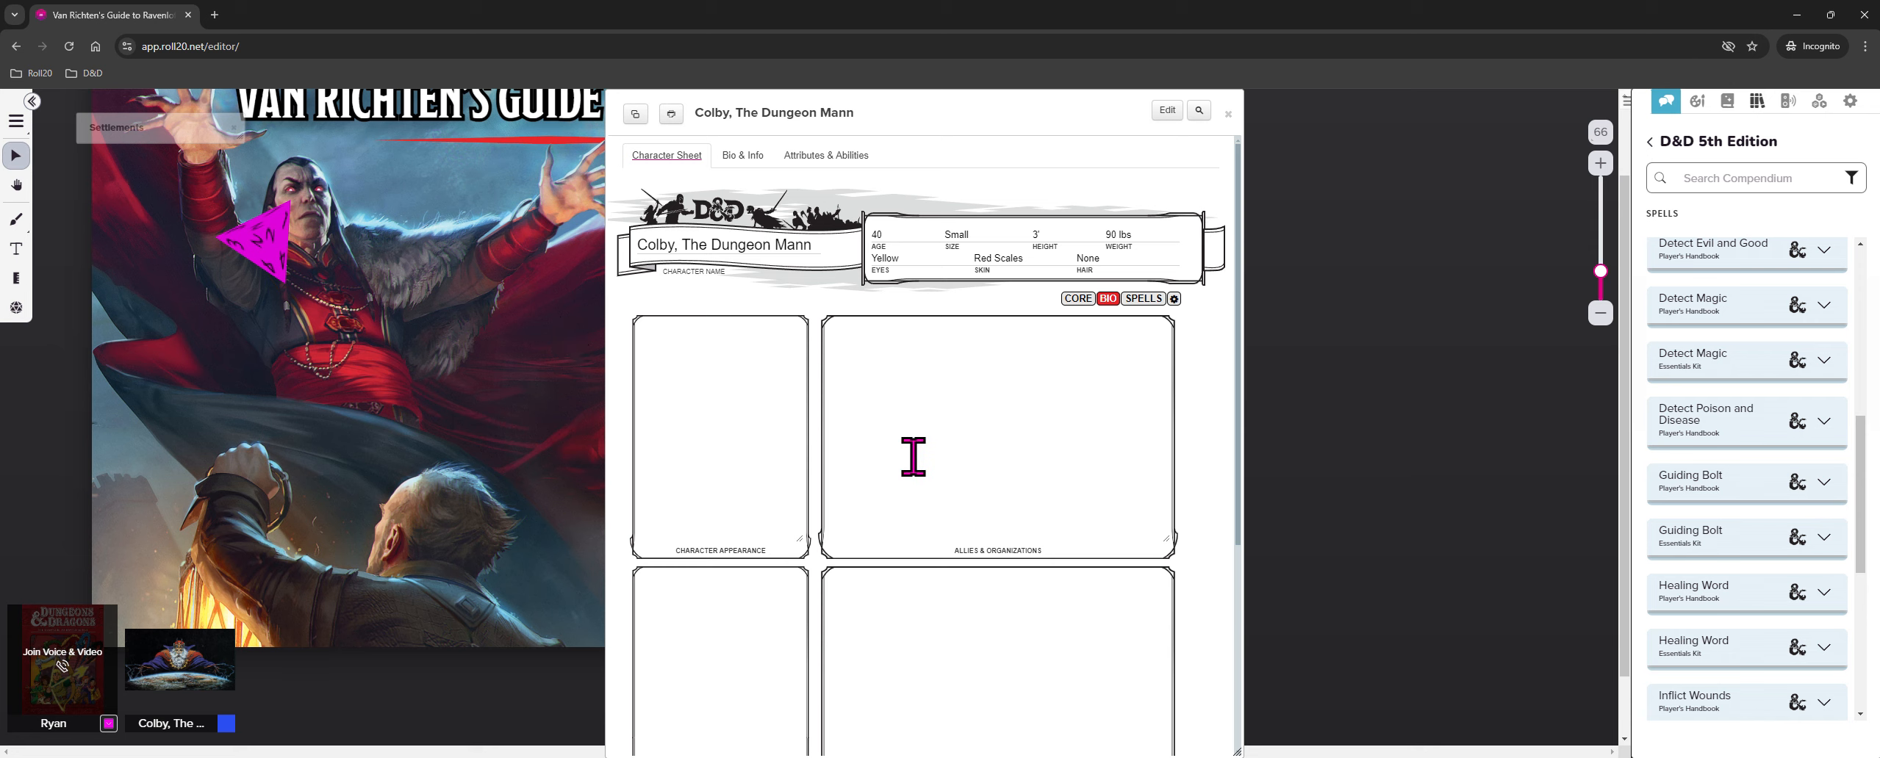
scroll(1174, 435, down, 3)
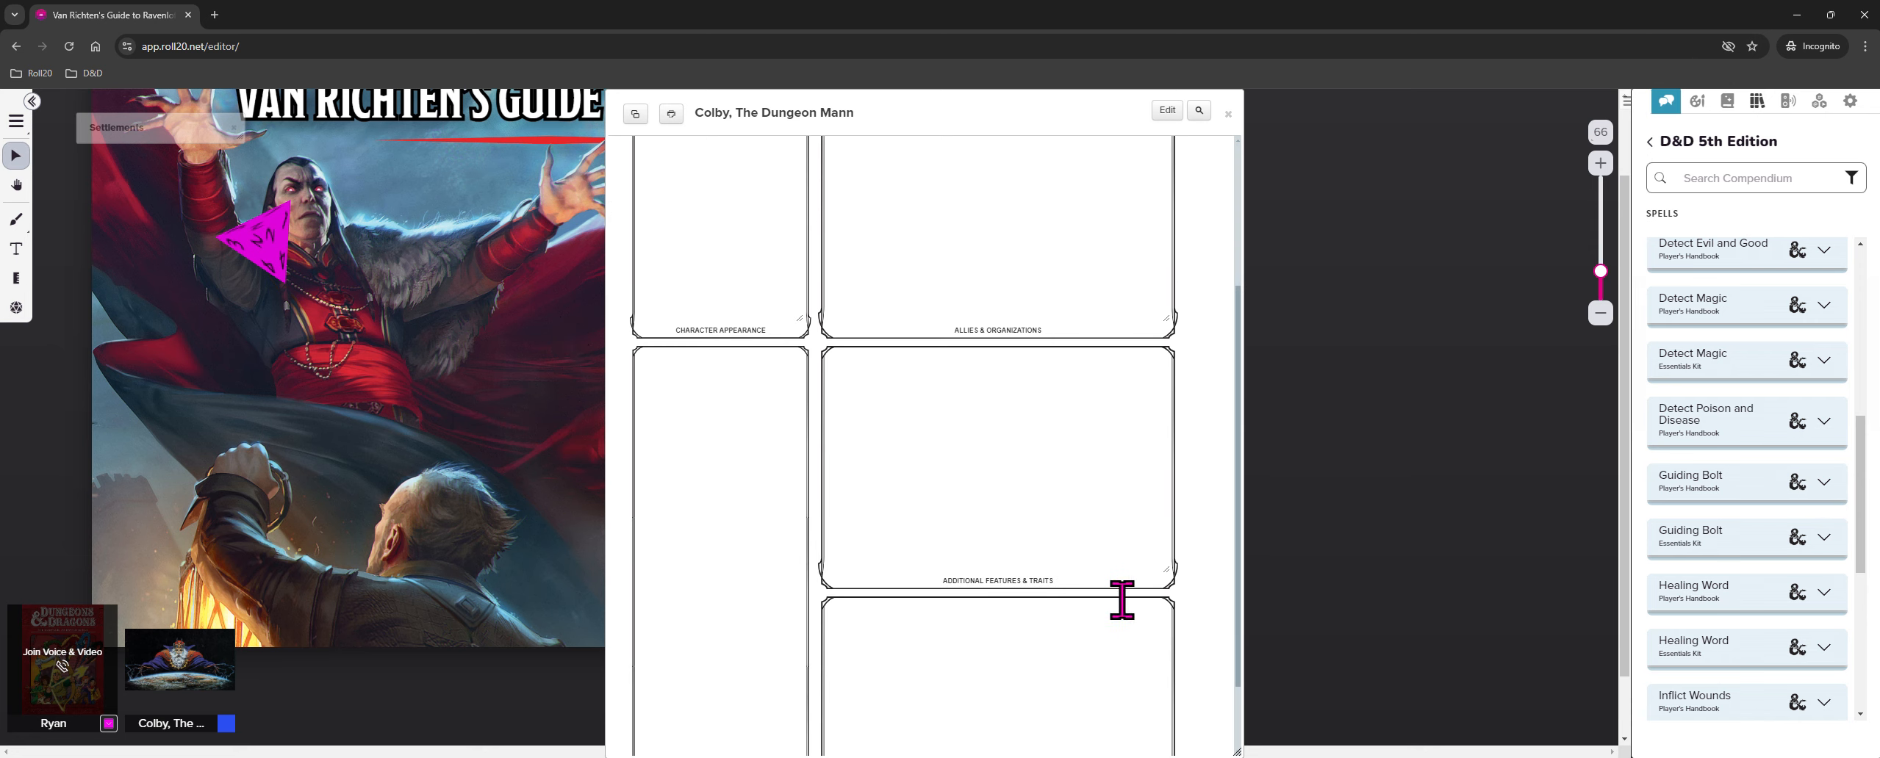
scroll(864, 700, down, 1)
scroll(1028, 427, down, 1)
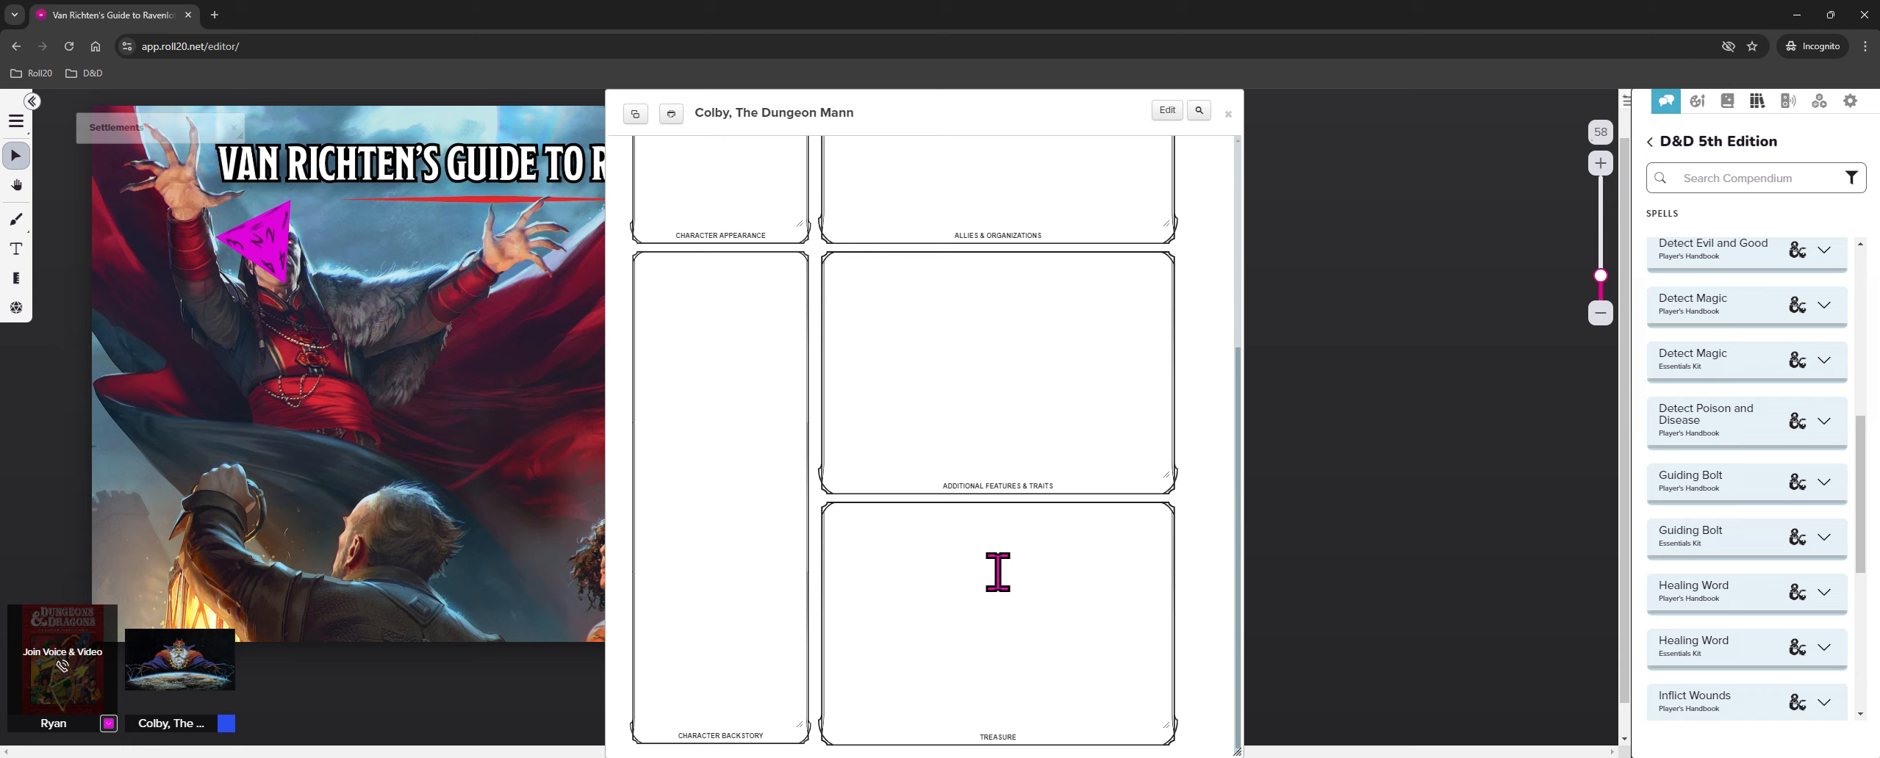
click(933, 557)
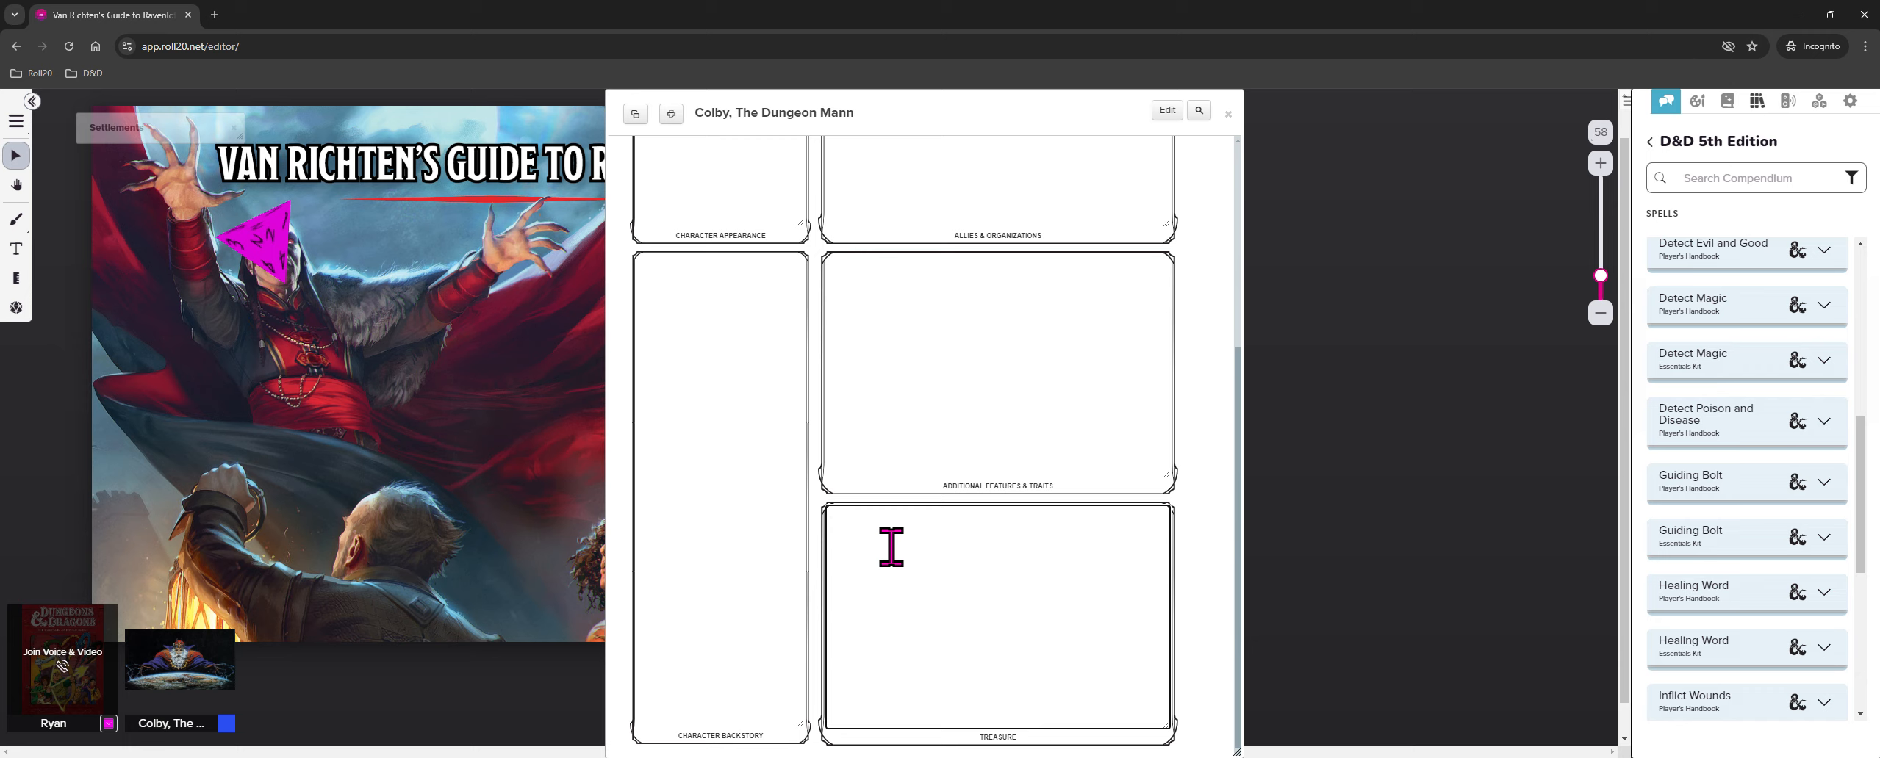
text(Locket with Pictures)
Switch to the core page and back to the bio page to check the Treasure entry
scroll(1099, 588, up, 5)
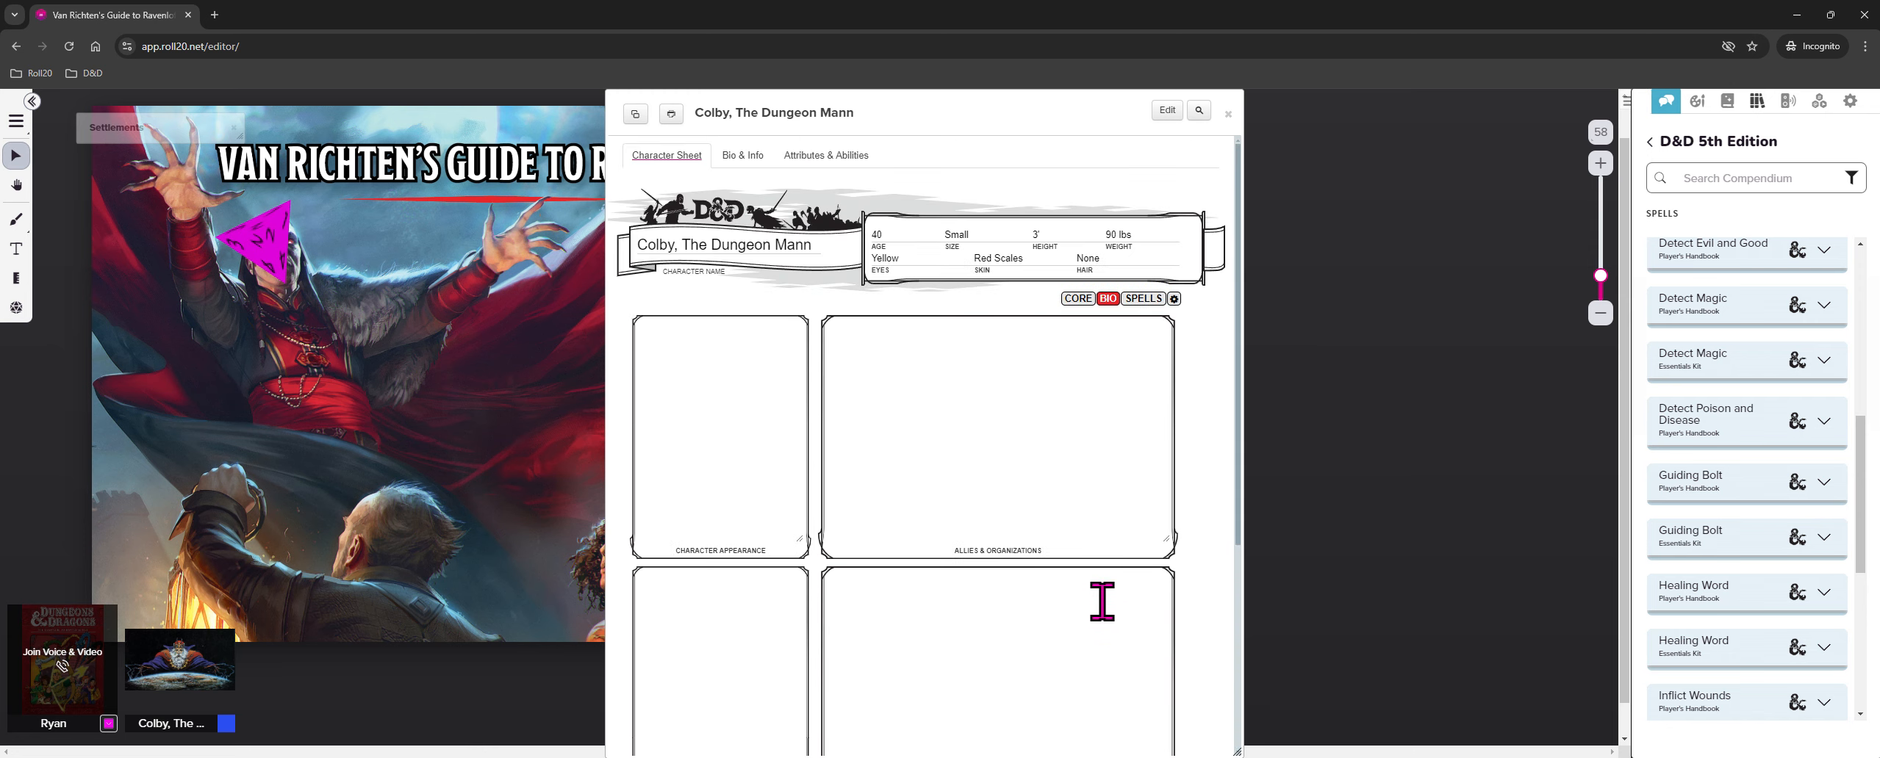
click(1078, 299)
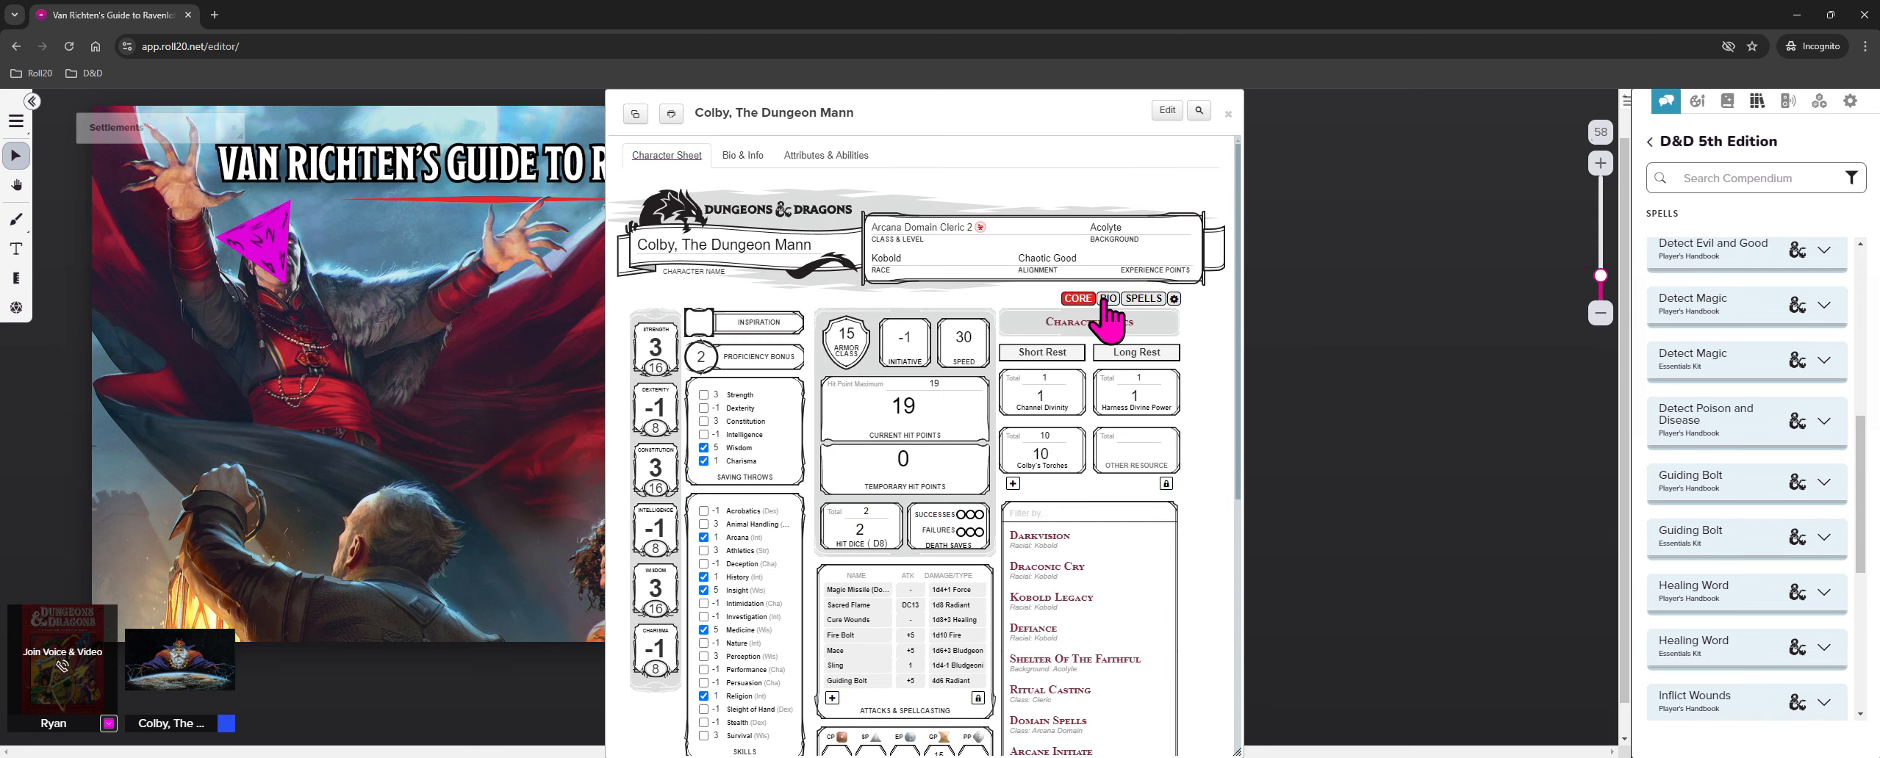
click(1108, 299)
scroll(866, 553, down, 1)
scroll(865, 552, down, 3)
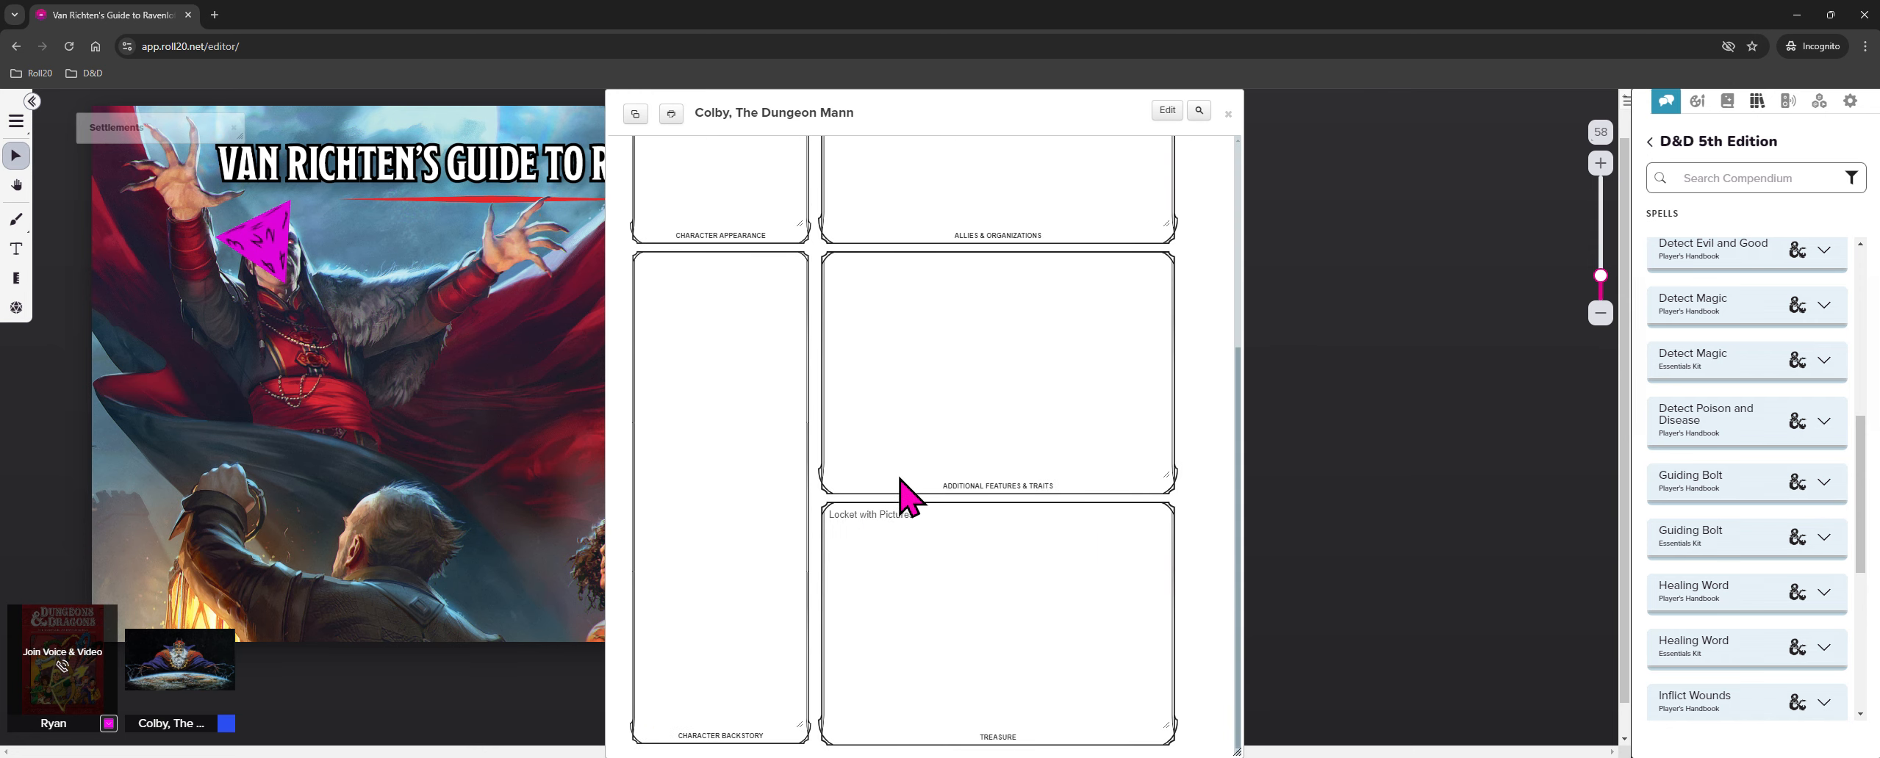
scroll(1047, 526, up, 4)
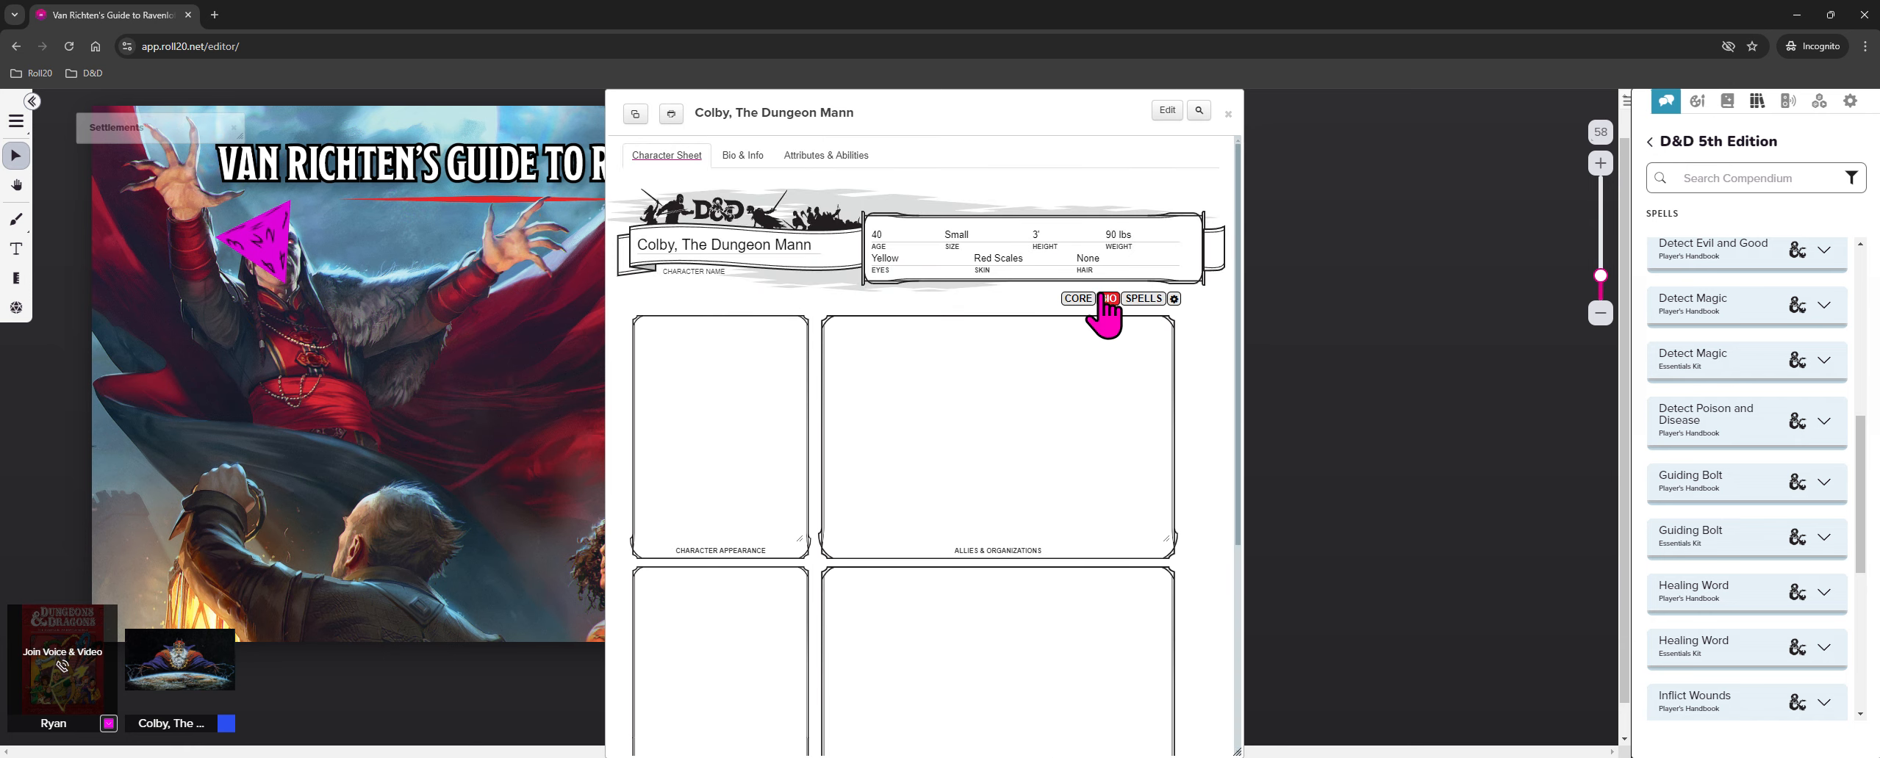
From the core page, view the character's Bio & Info and Attributes & Abilities, and return to the character sheet
click(1074, 300)
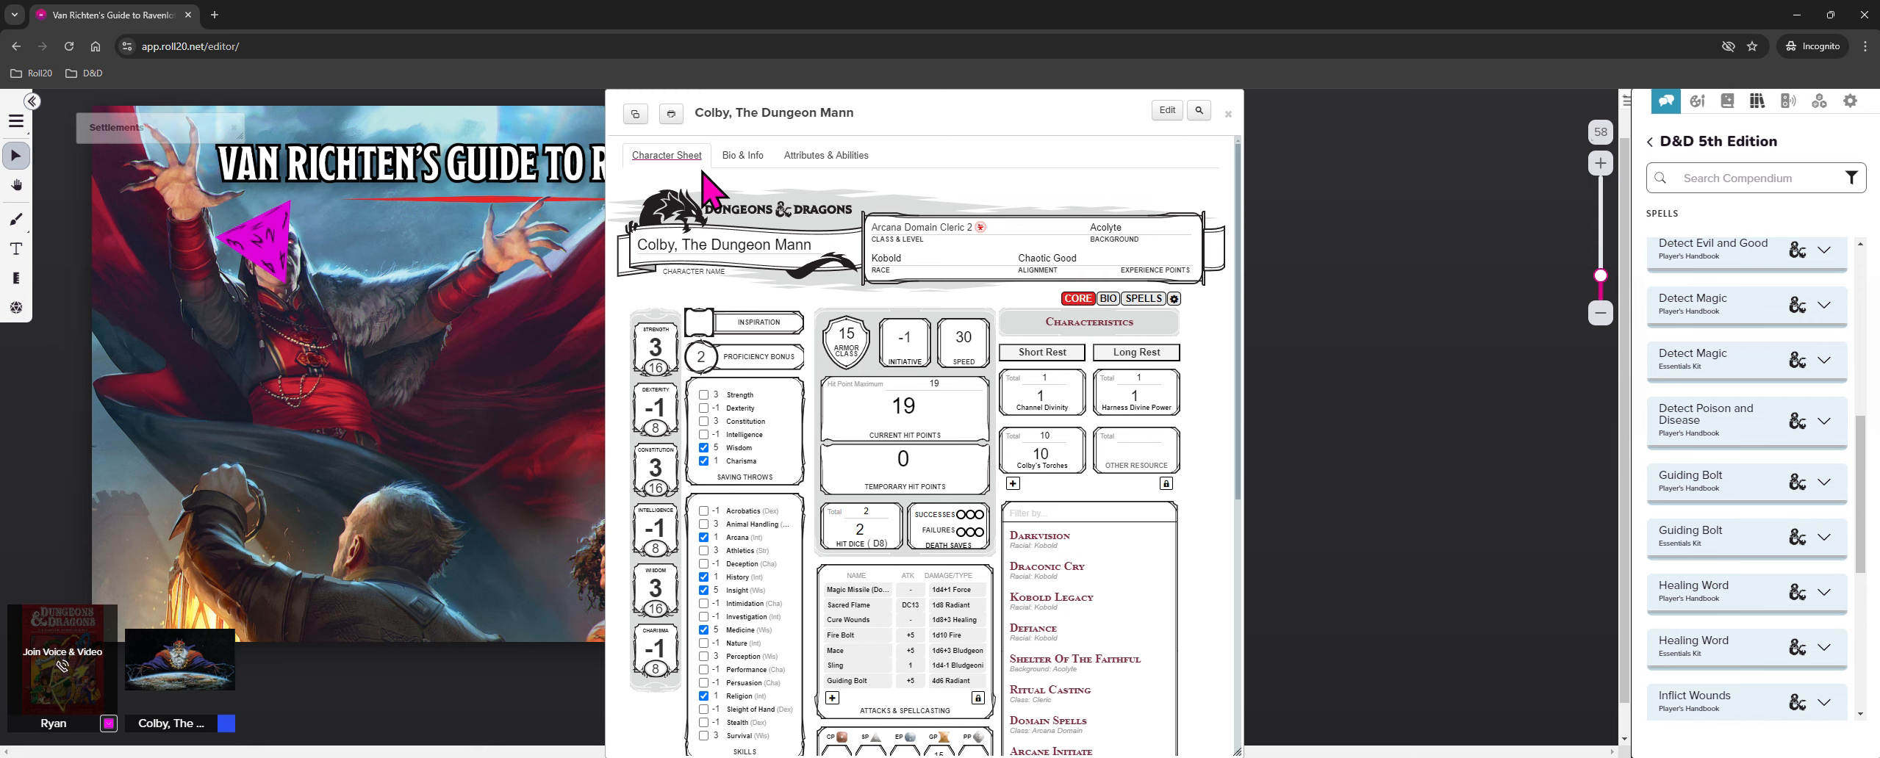
click(746, 158)
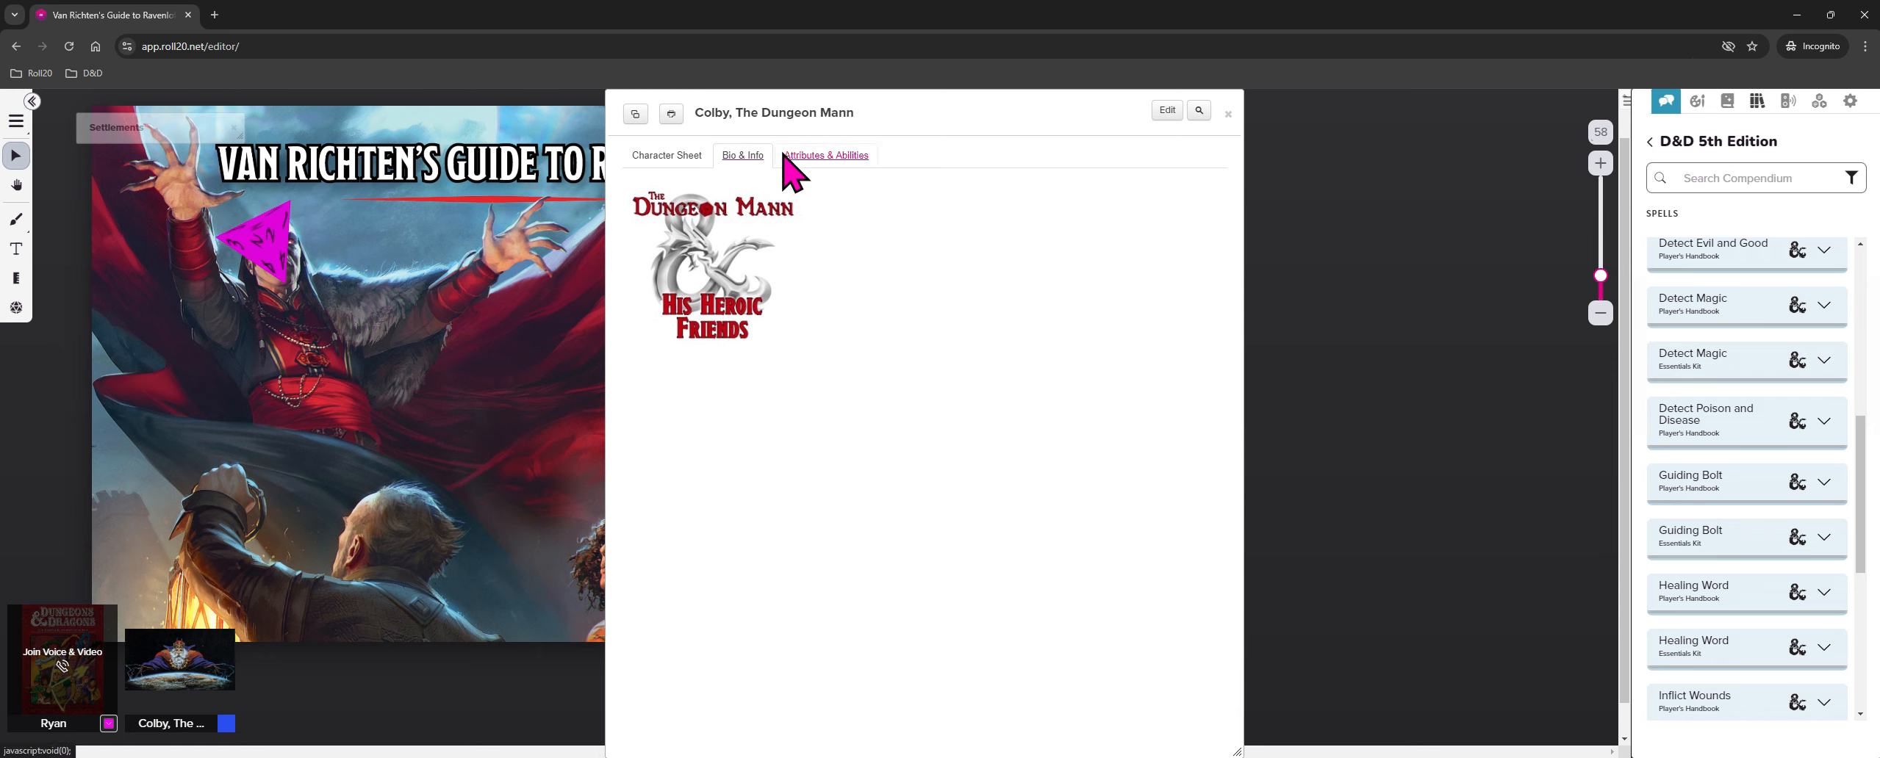
click(828, 156)
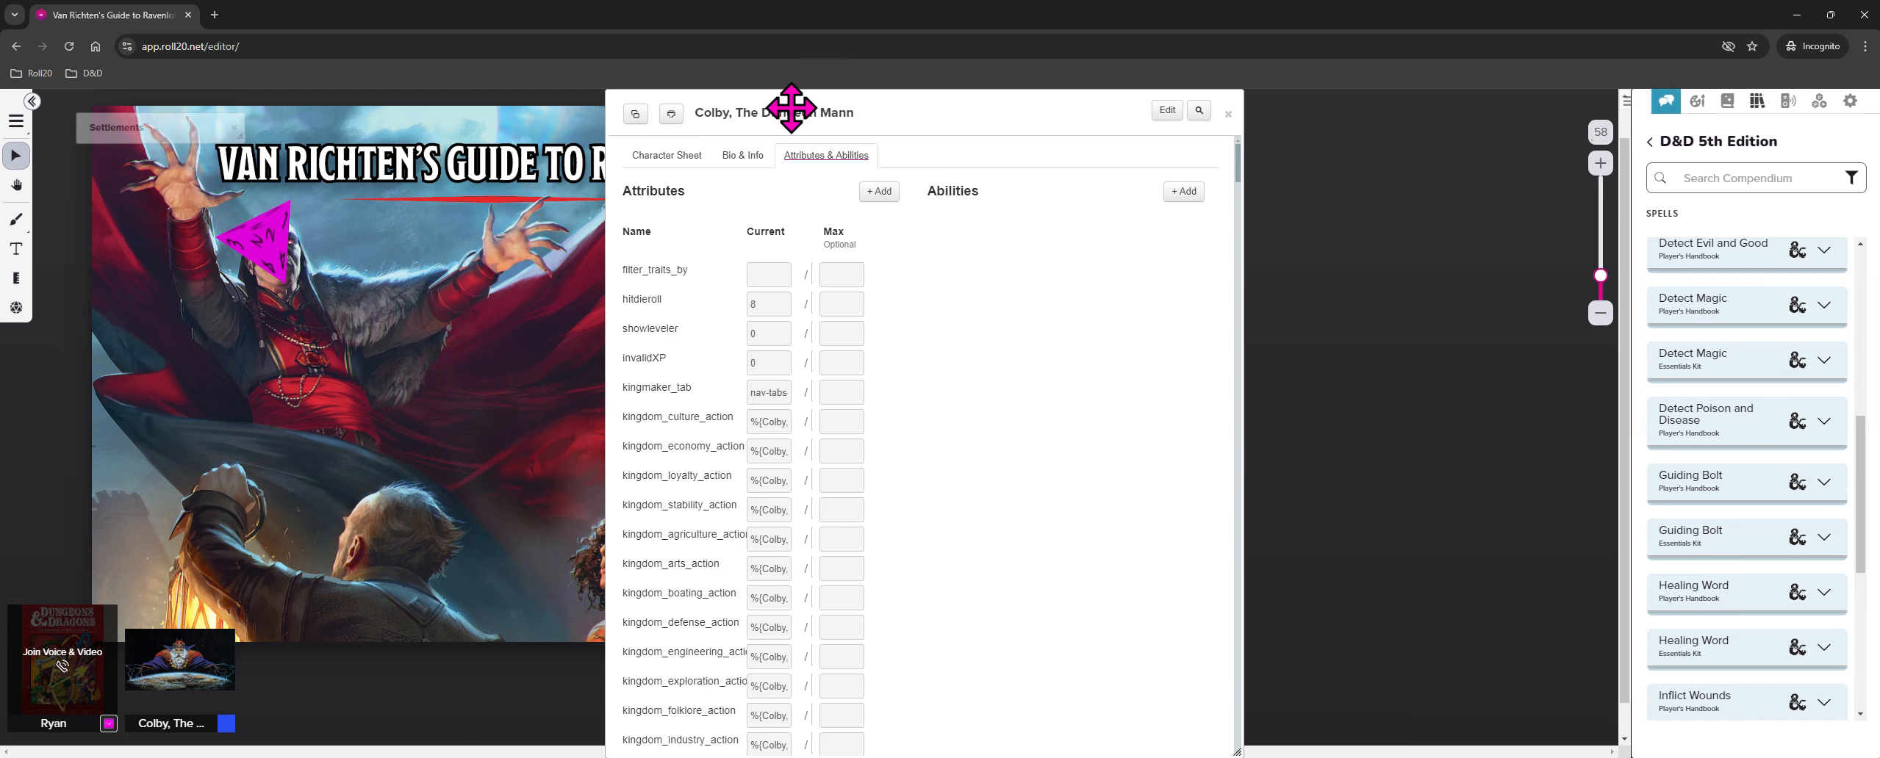
click(665, 170)
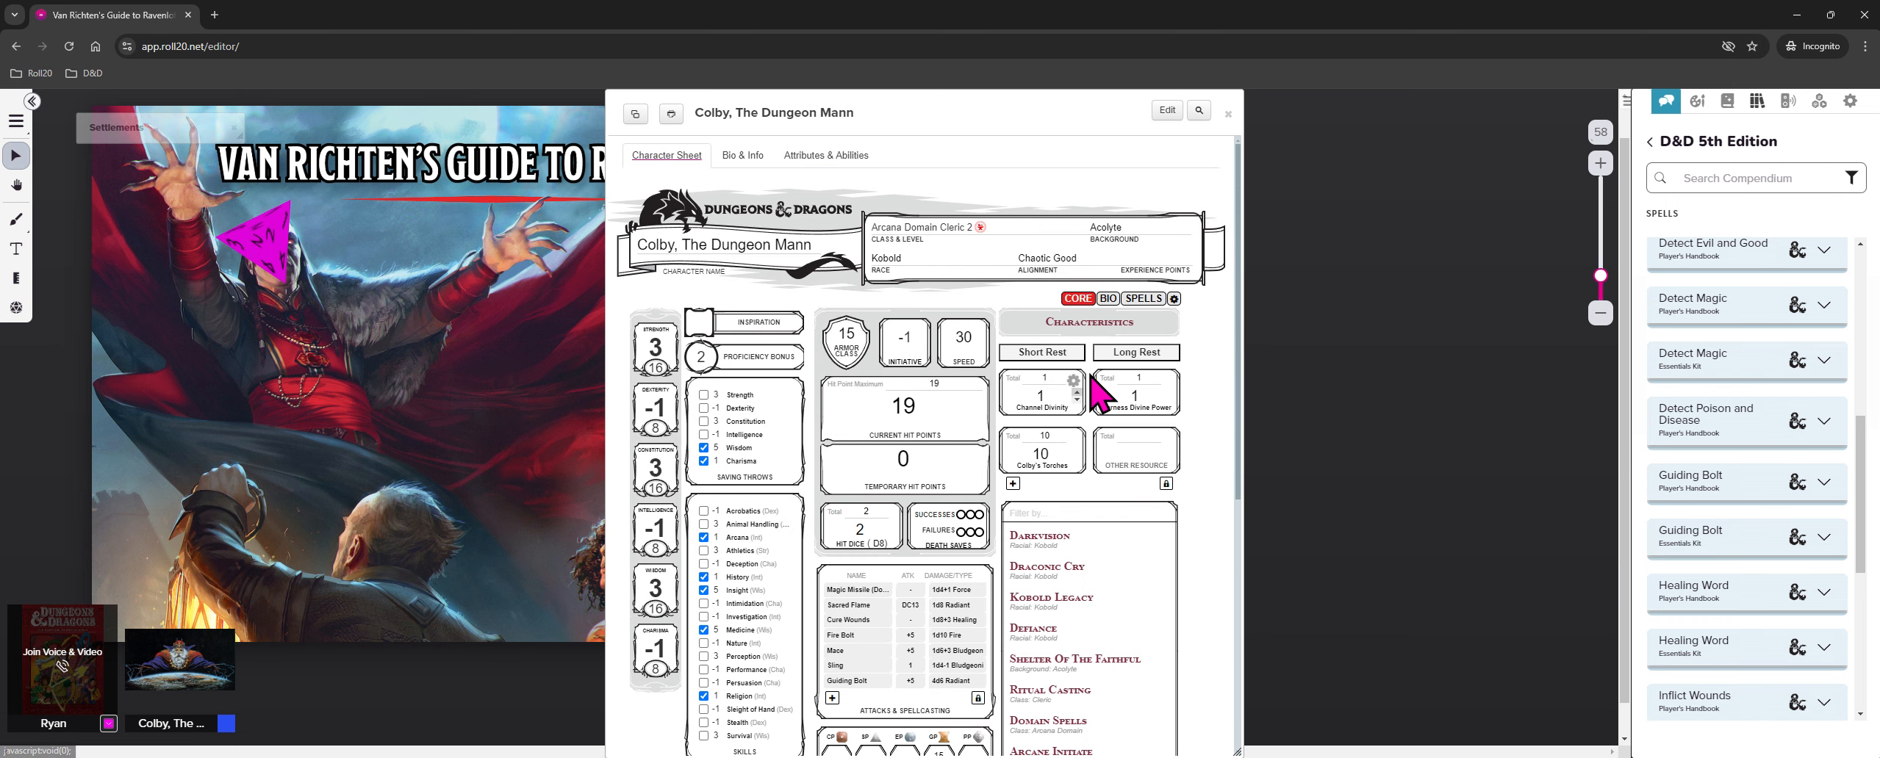
Open the character sheet's settings page and examine its options, including the choices for Character Sheet Type and Roll Queries
click(1174, 299)
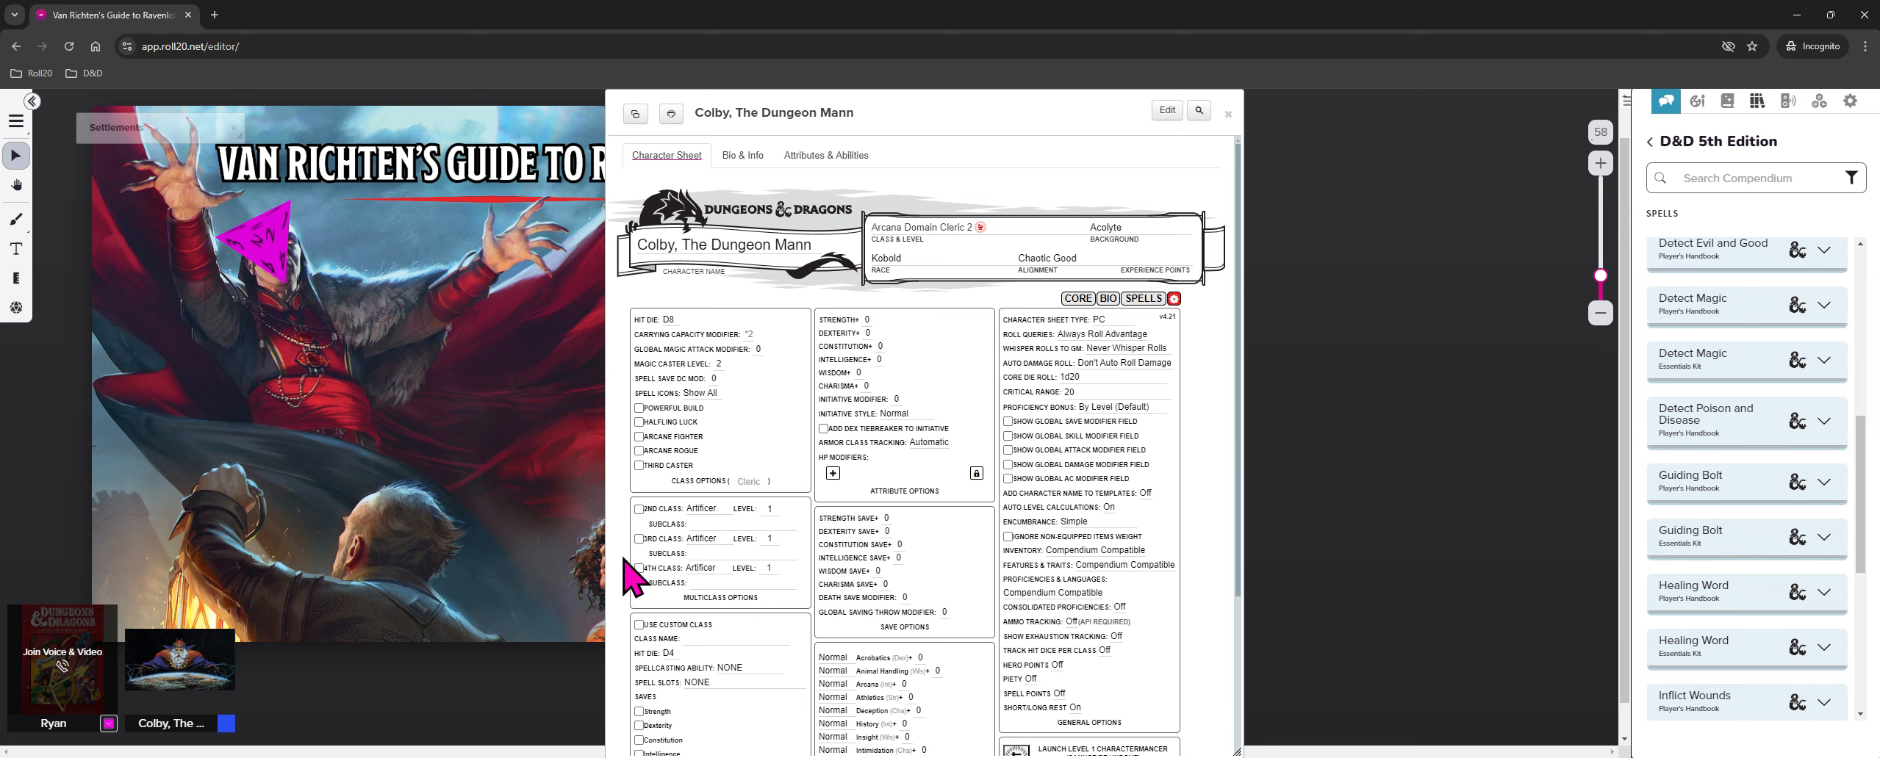
scroll(744, 522, down, 2)
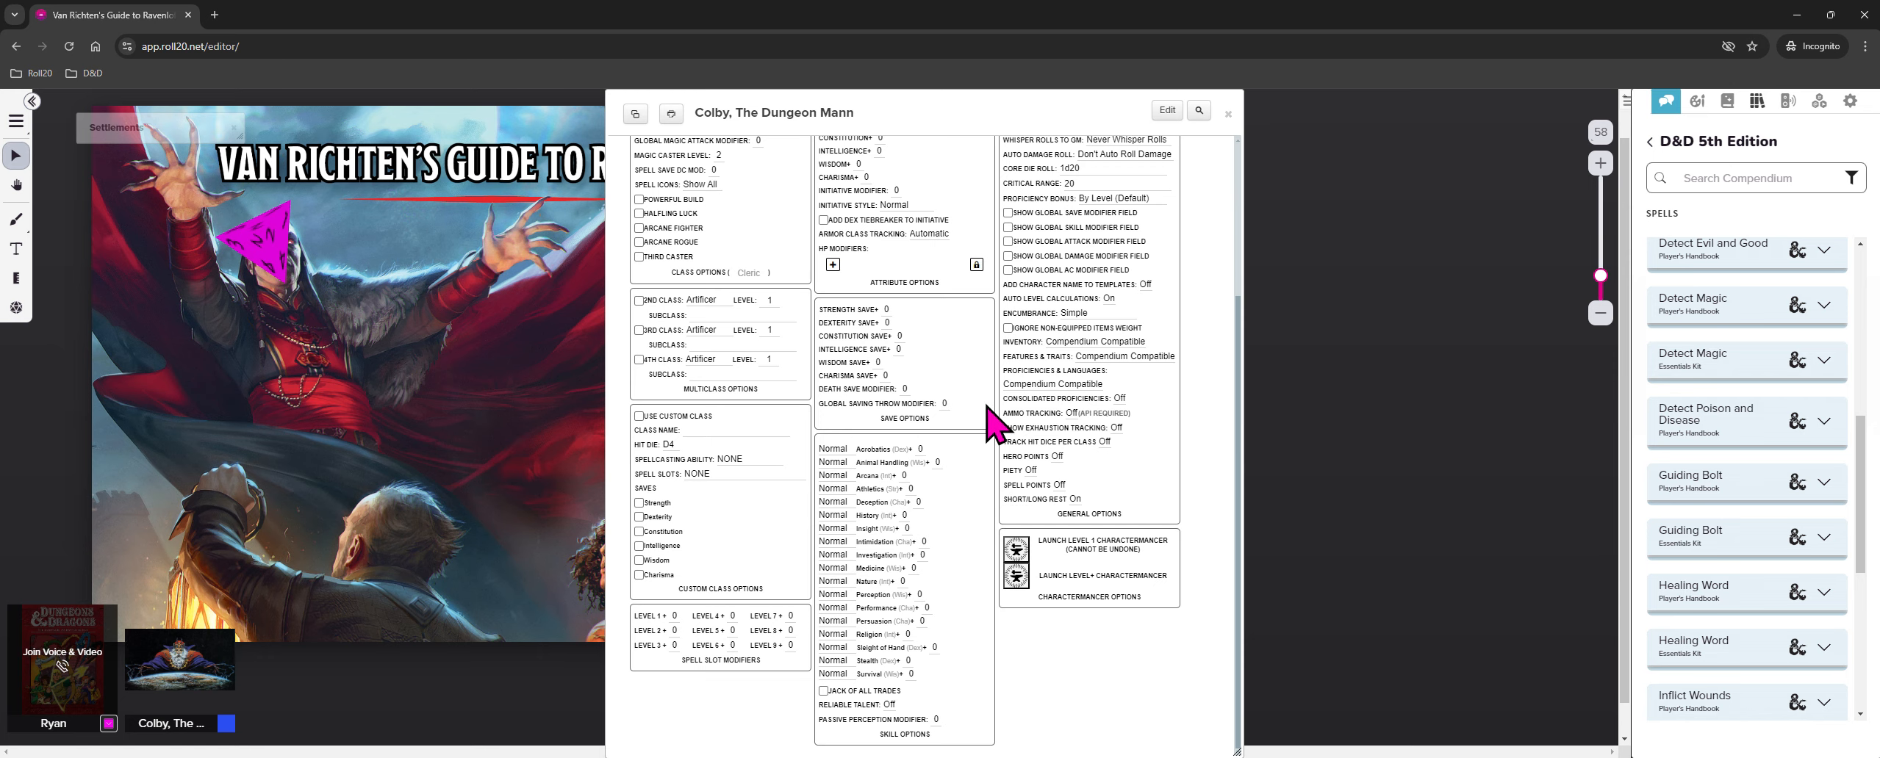
scroll(1073, 647, up, 3)
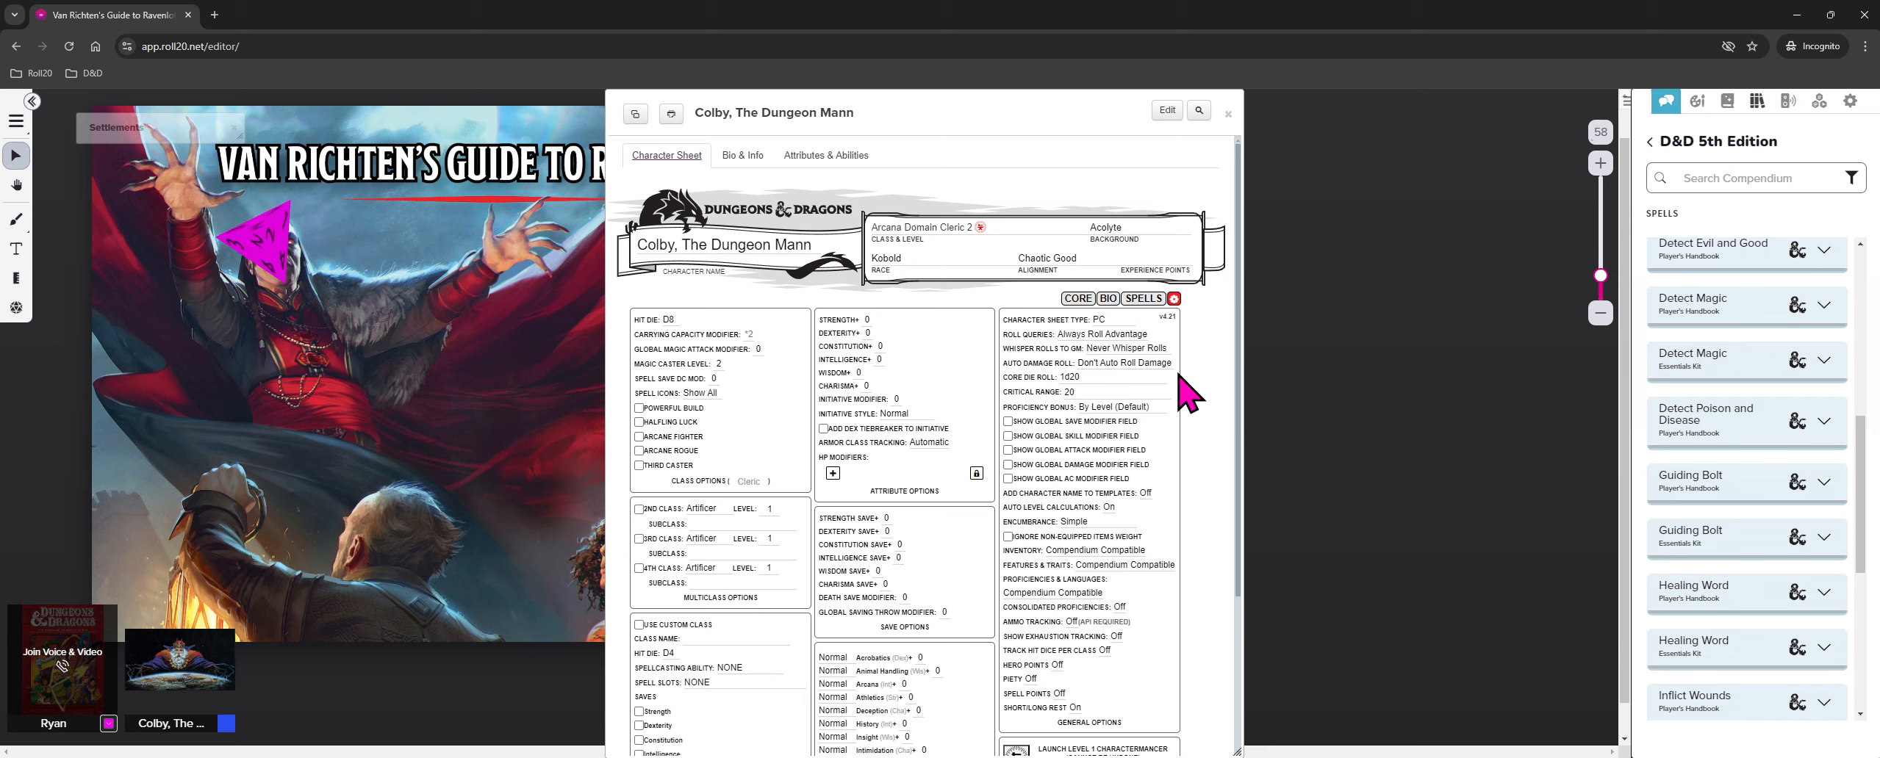
click(1123, 320)
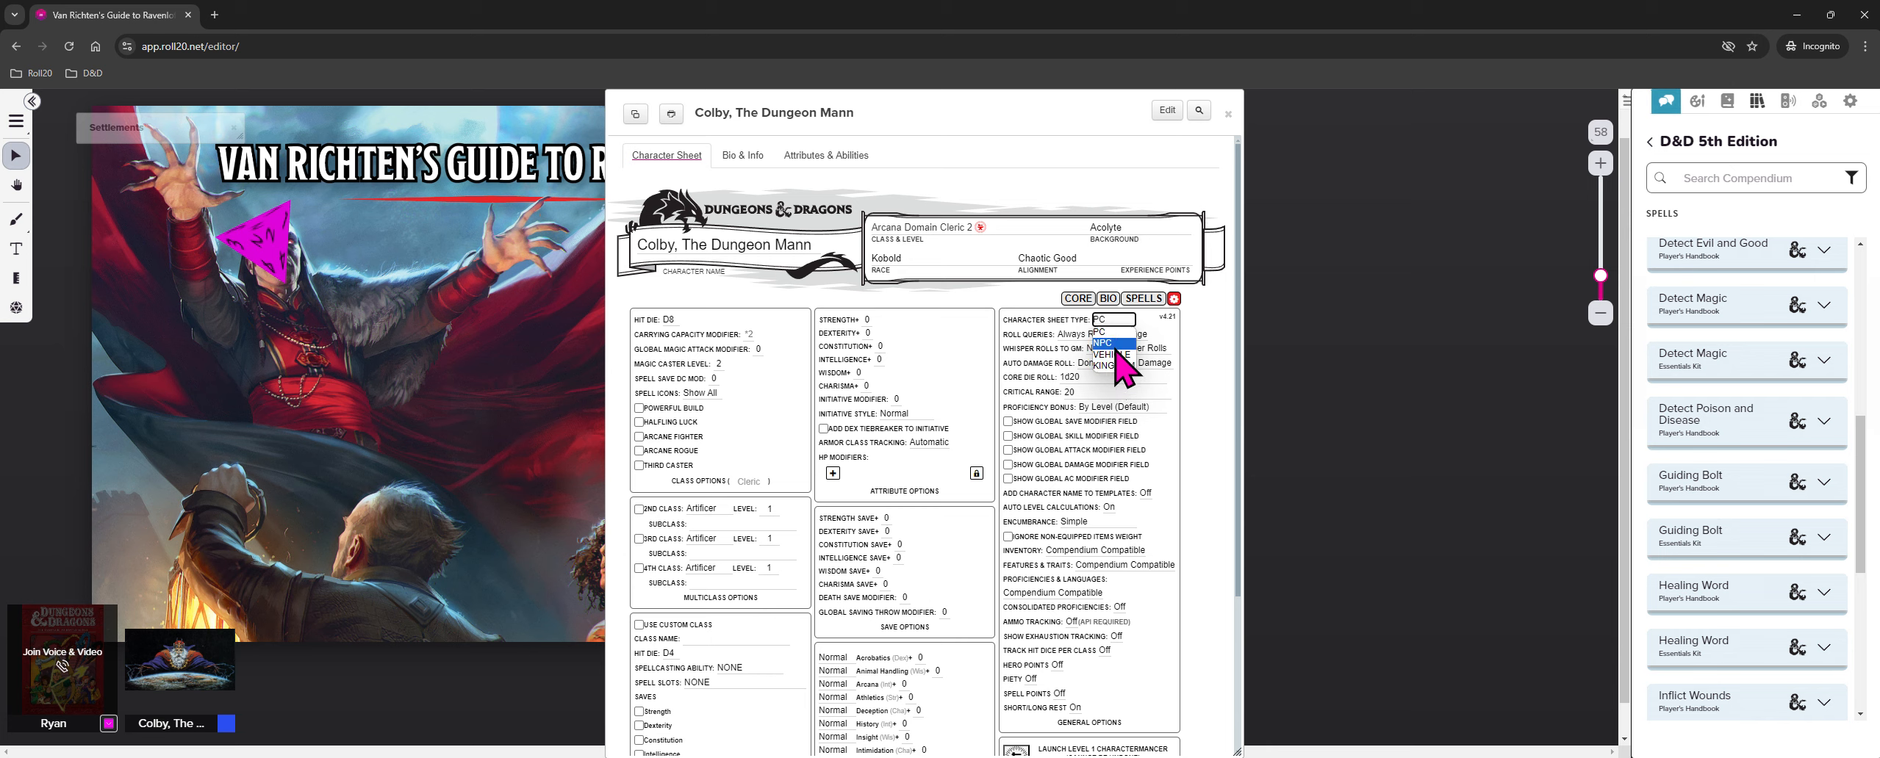
click(1213, 398)
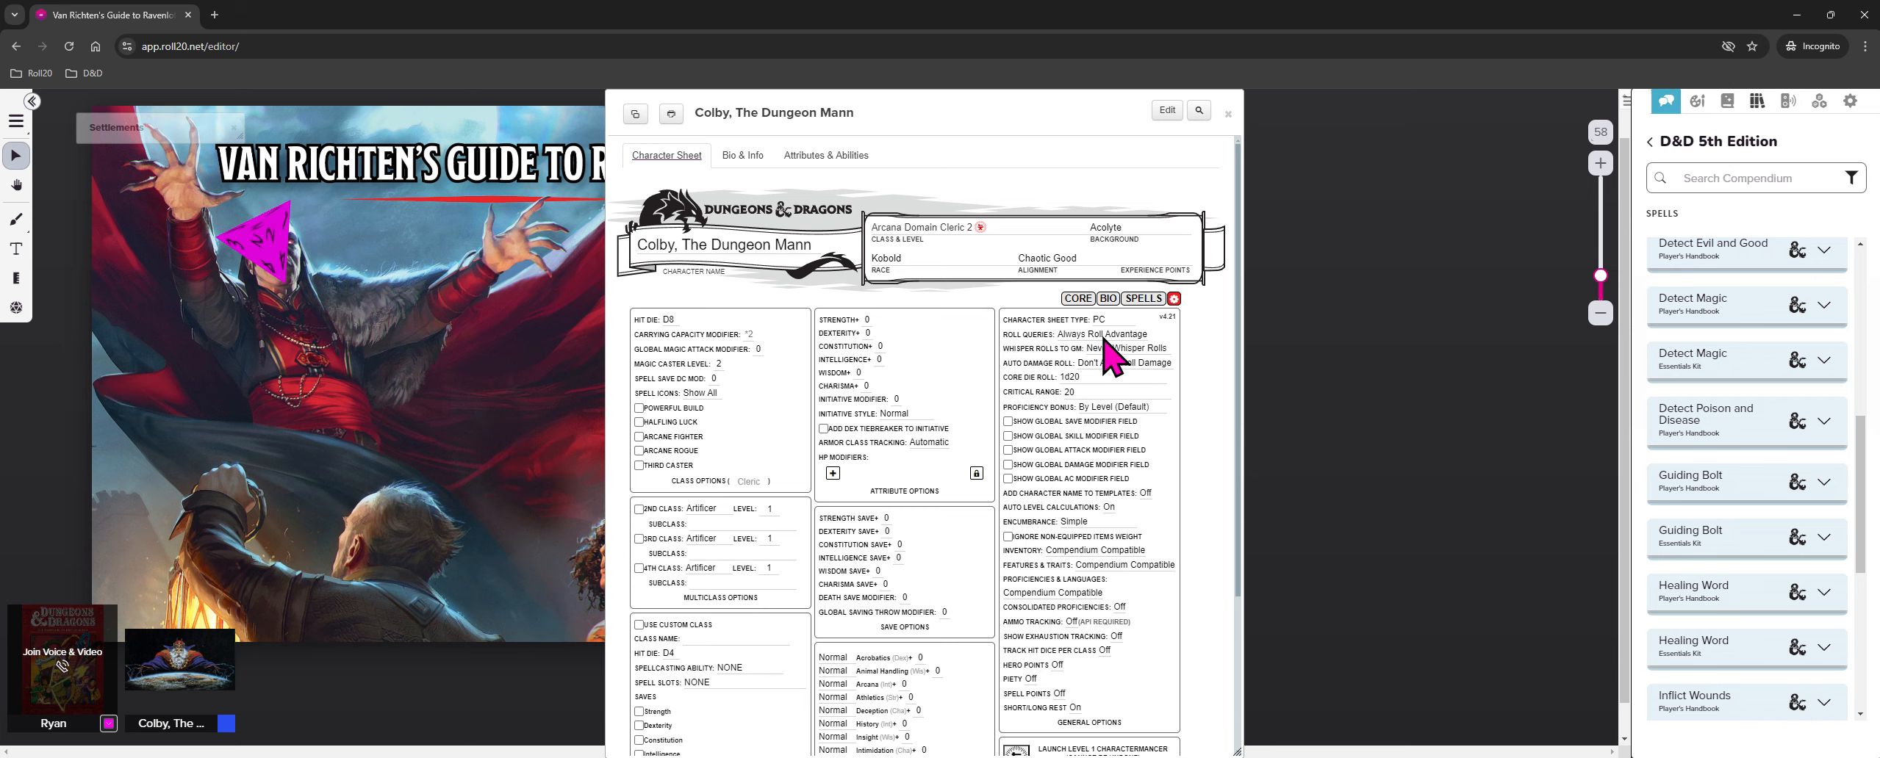
click(1135, 336)
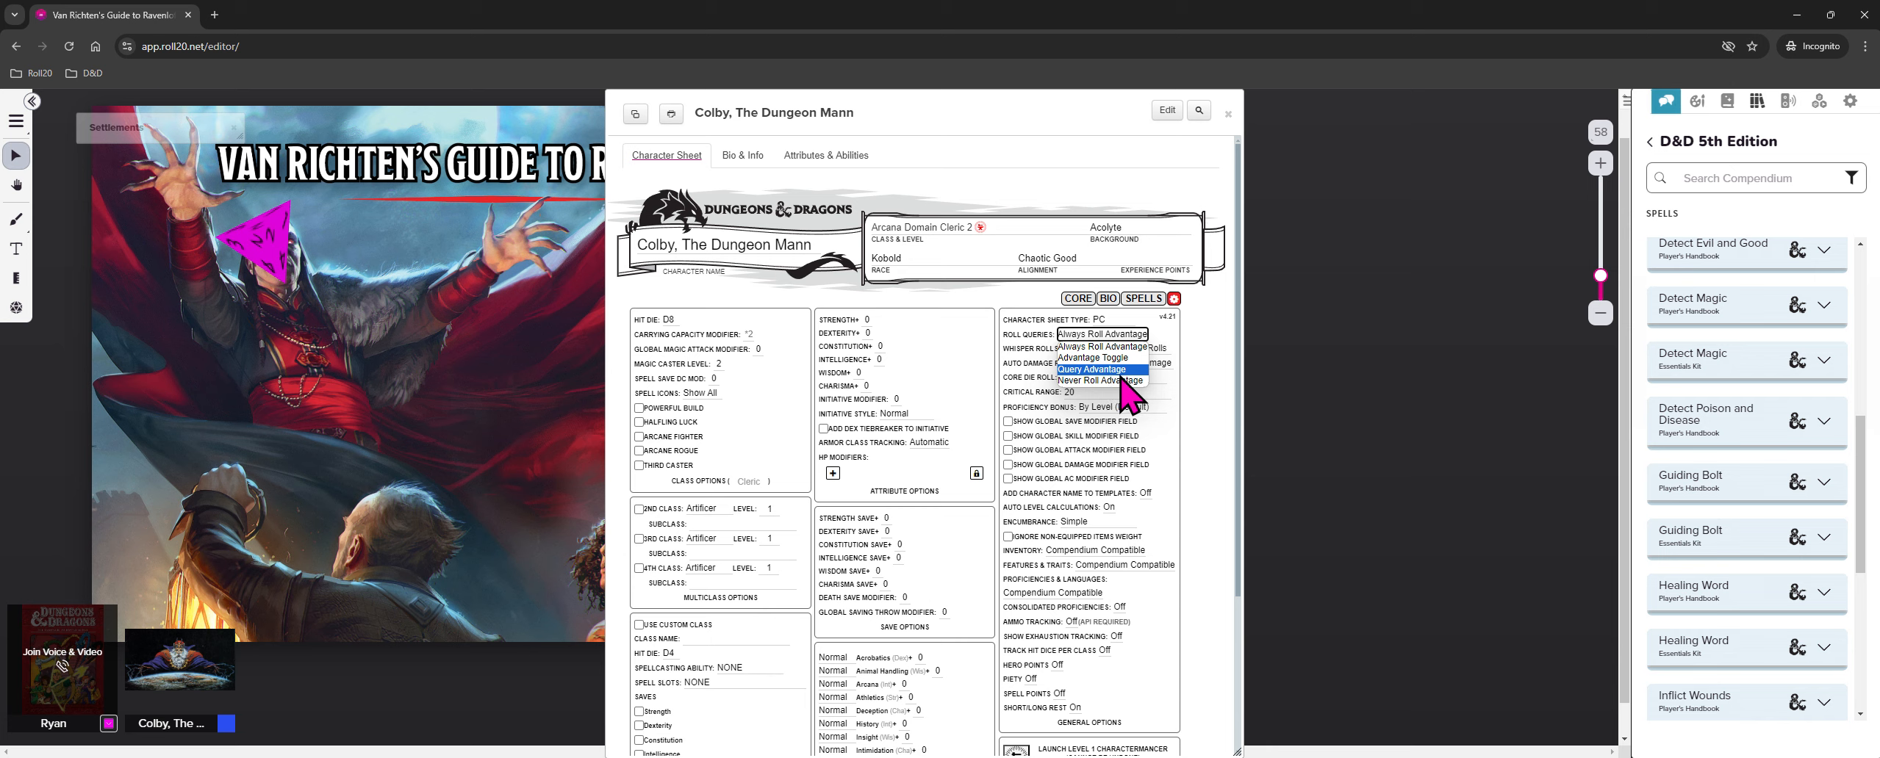
click(1076, 347)
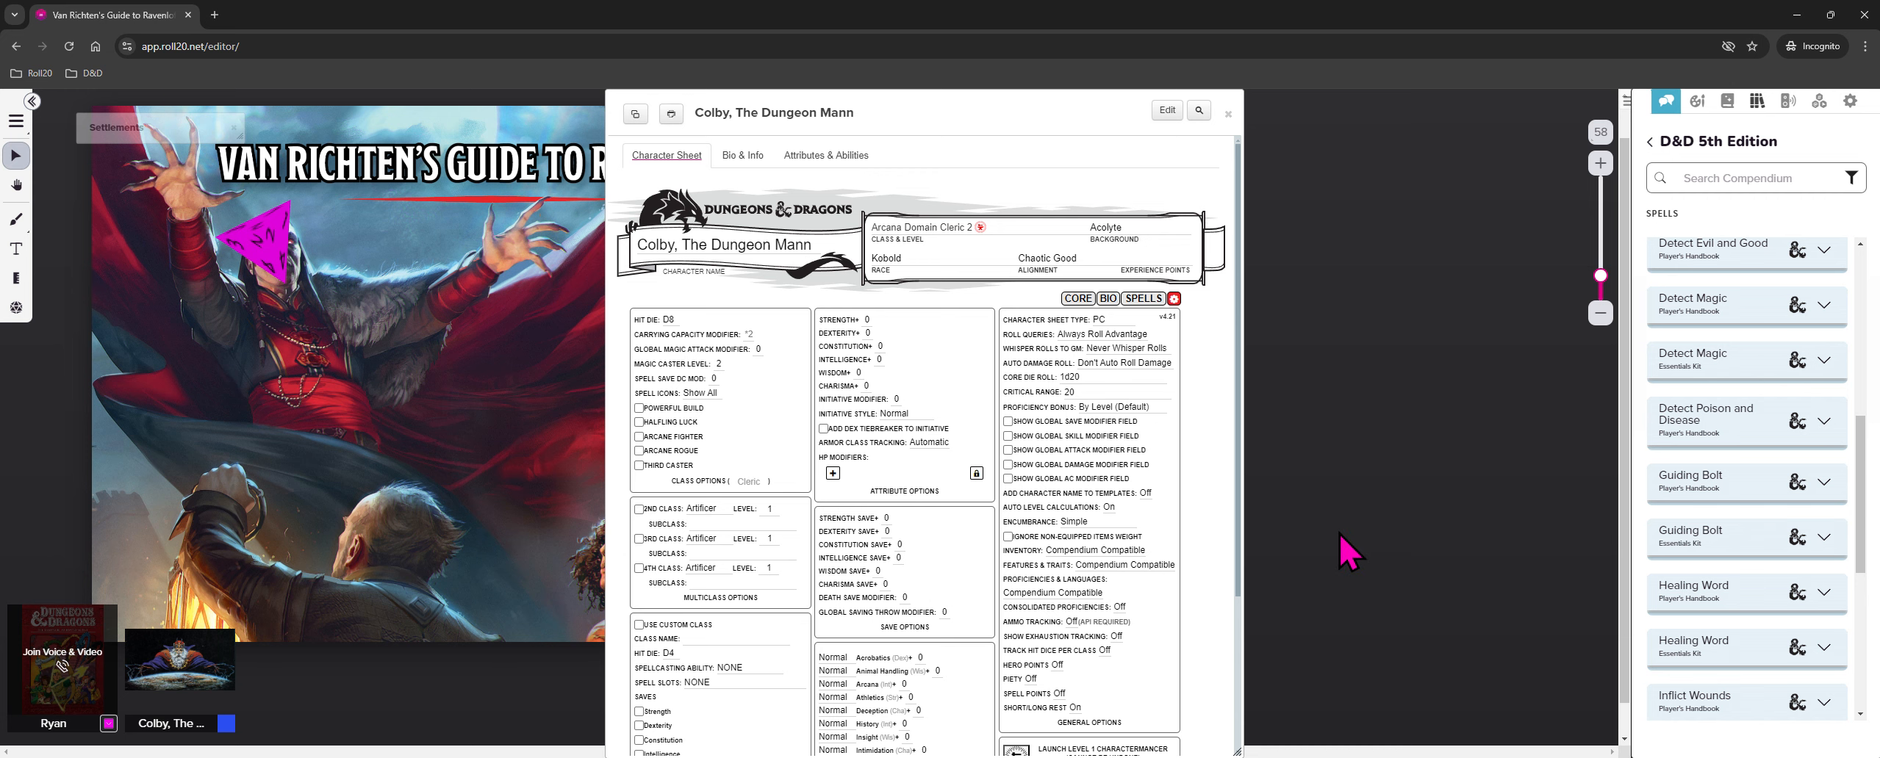
Set Roll Queries to Advantage Toggle and try the Advantage, Disadvantage and To GM toggles, ending on Public and Normal
click(1125, 335)
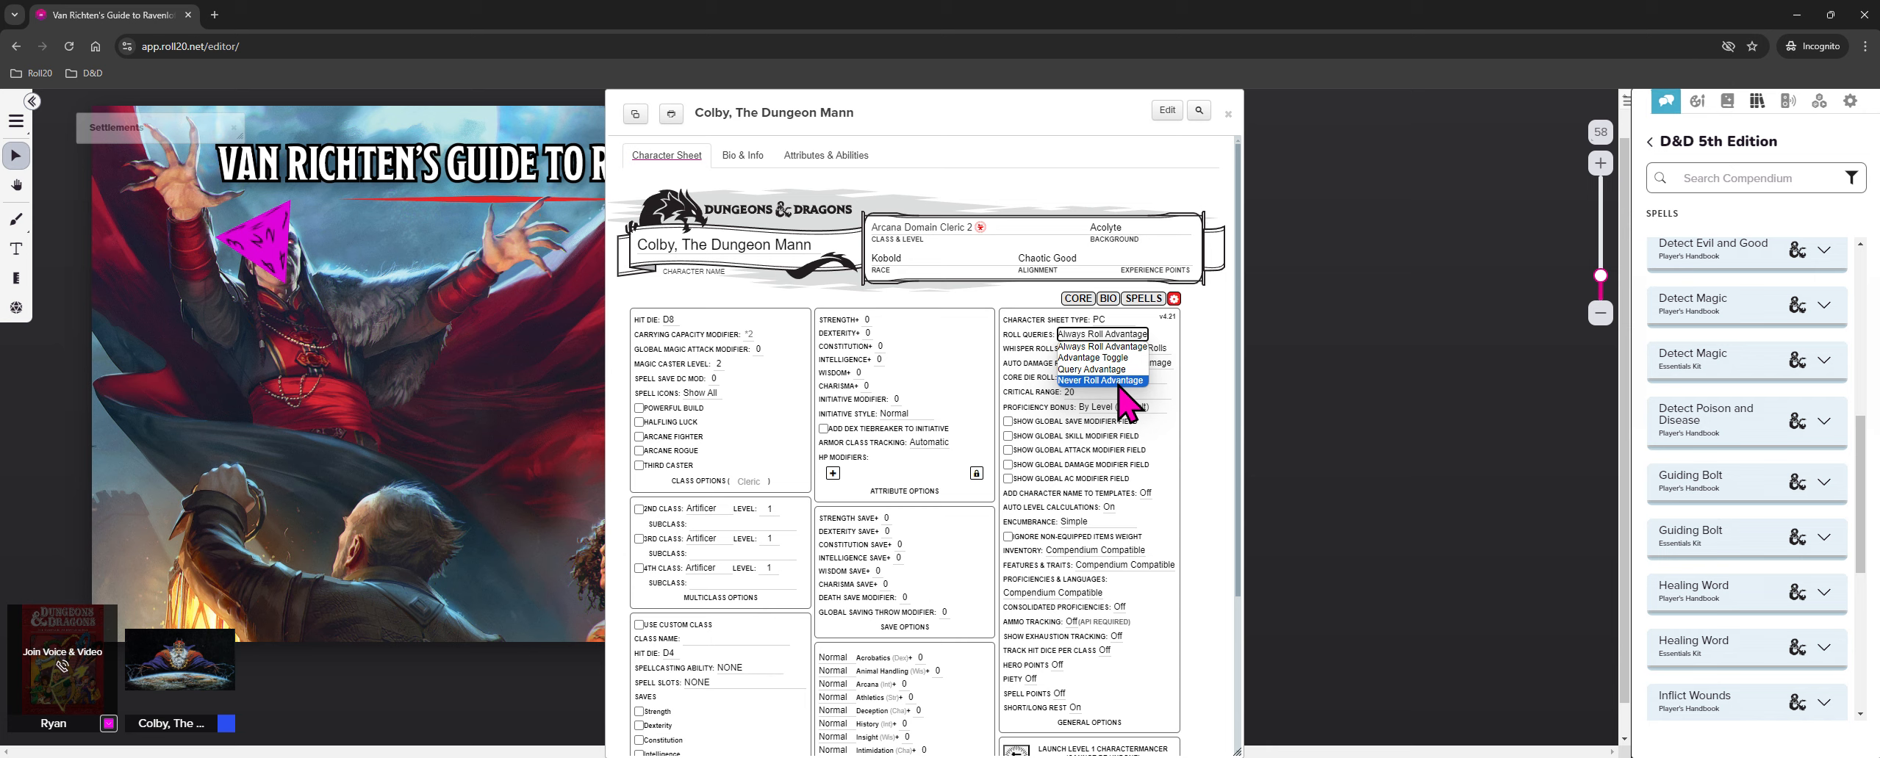
click(1114, 359)
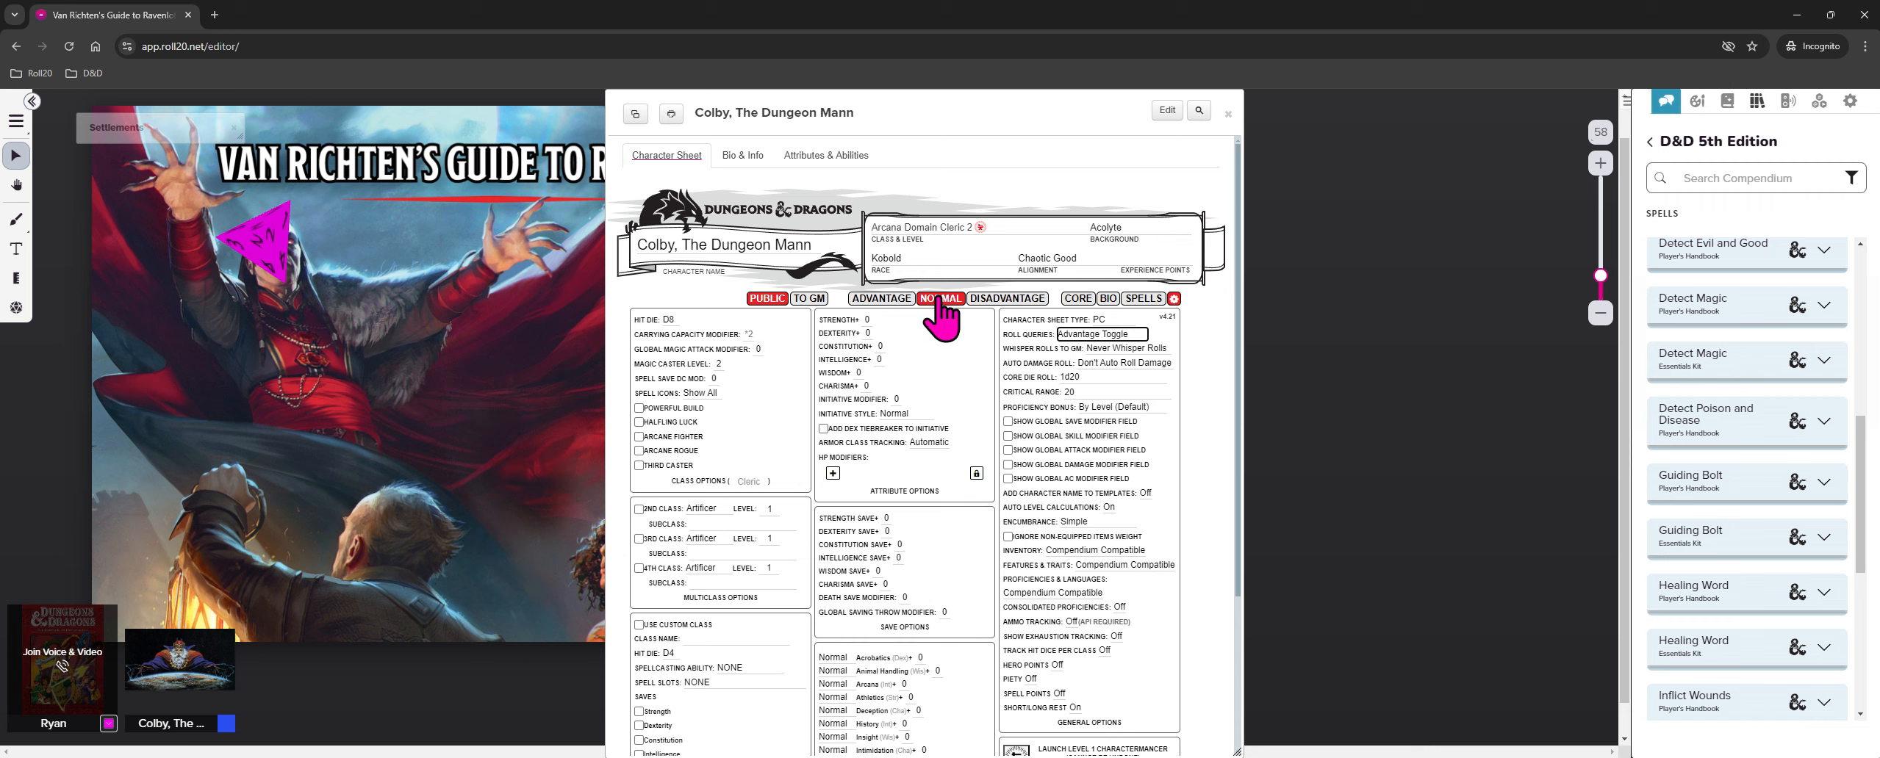
click(881, 301)
click(1007, 302)
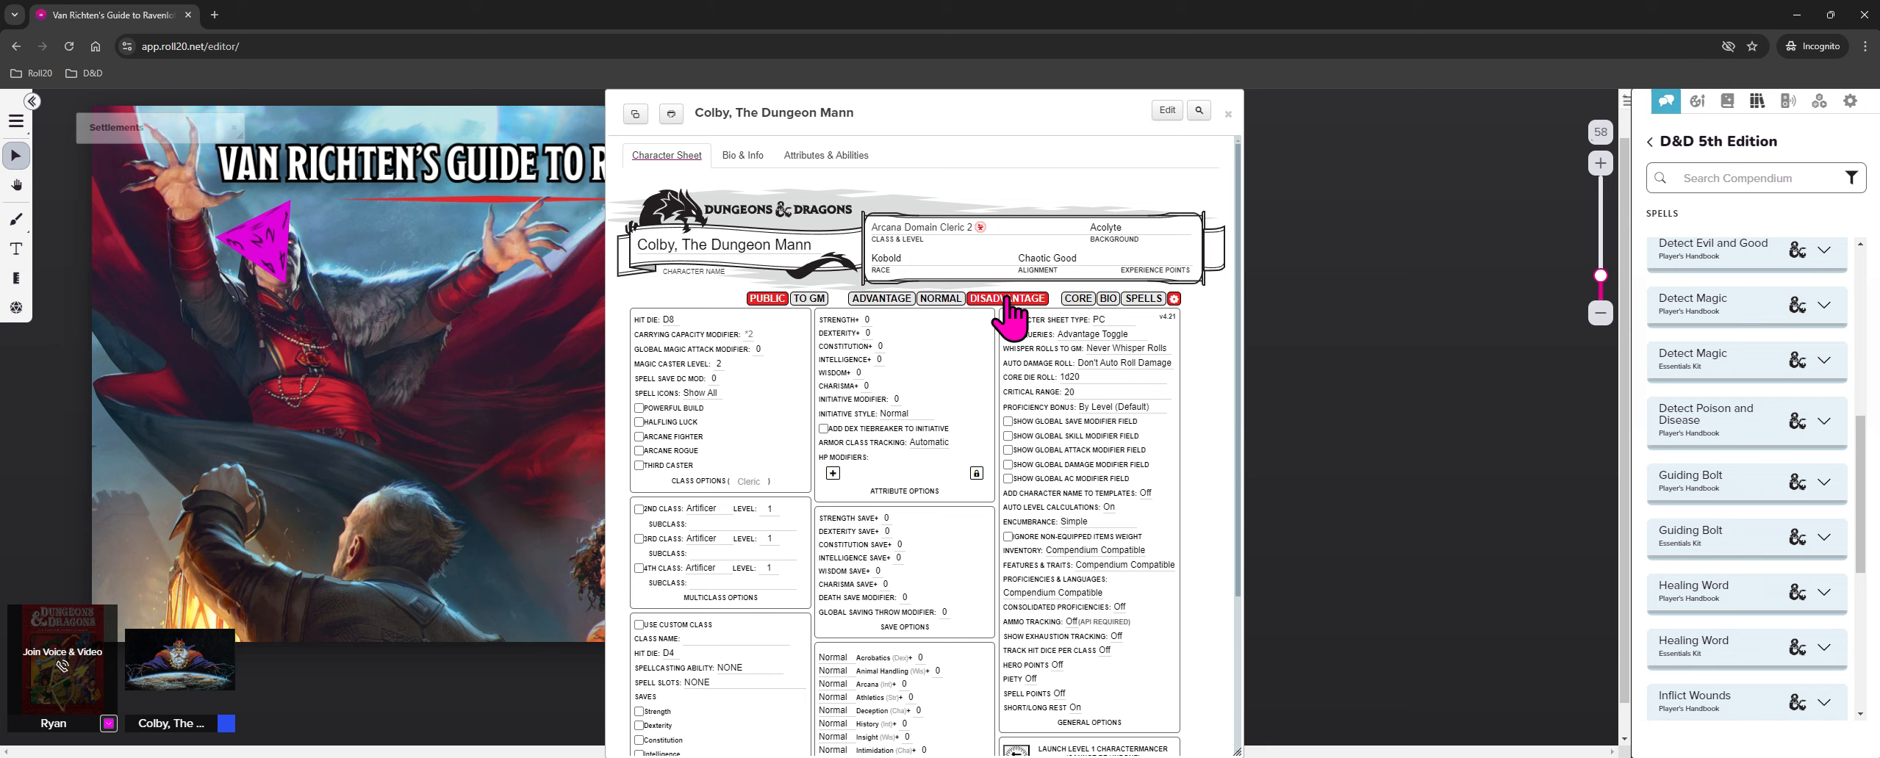
click(799, 301)
click(768, 301)
click(944, 300)
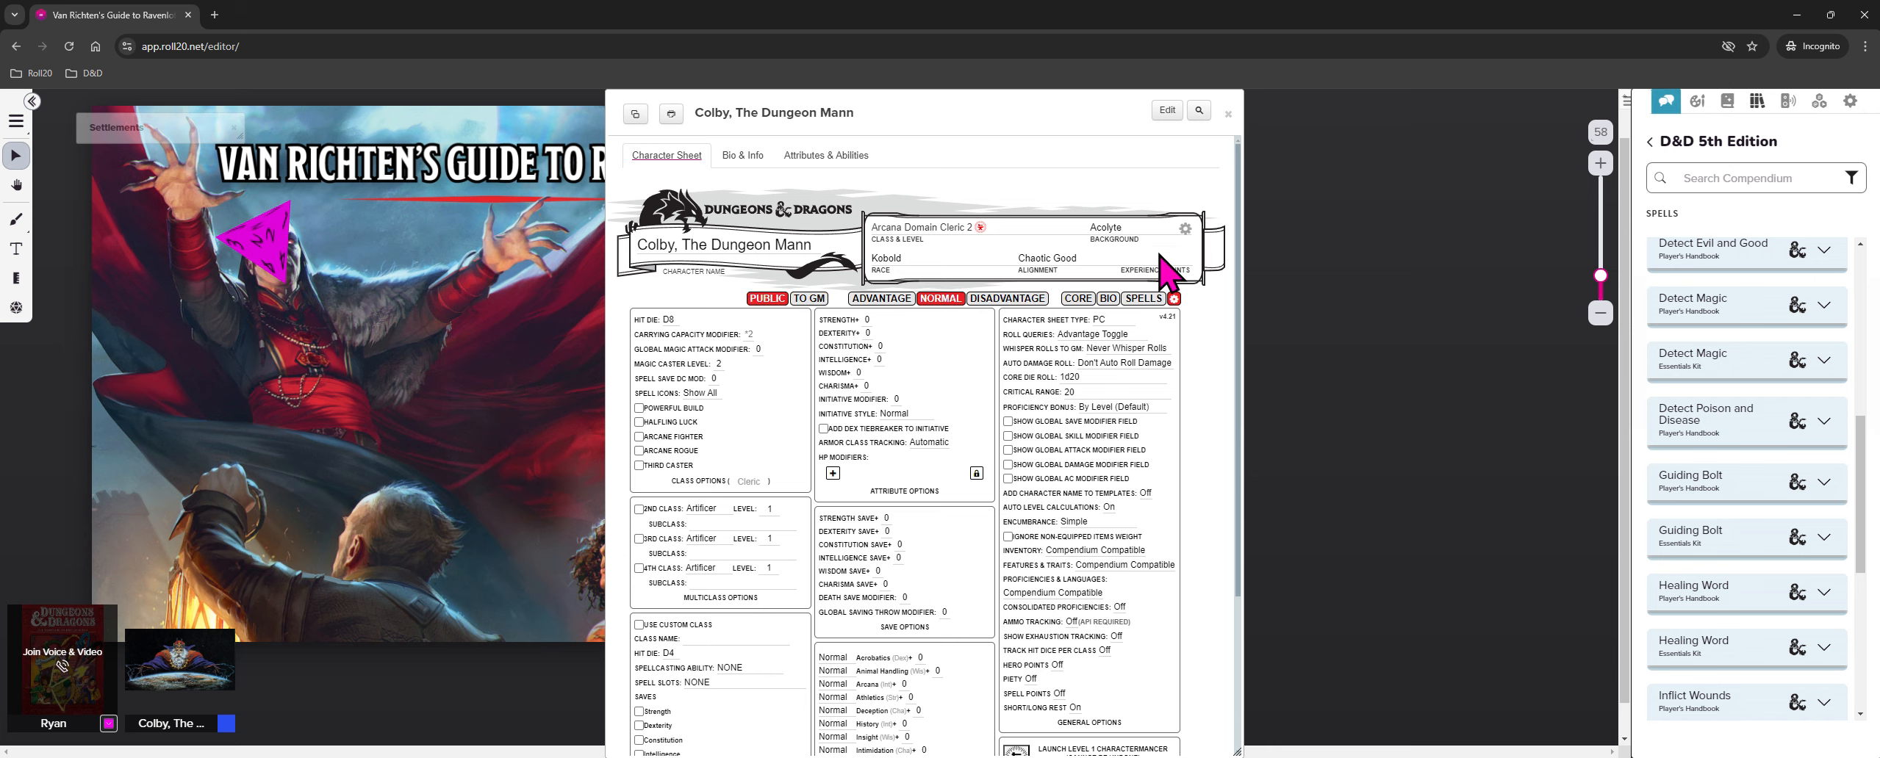
Set Roll Queries to Query Advantage and return to the sheet's core page
click(1102, 336)
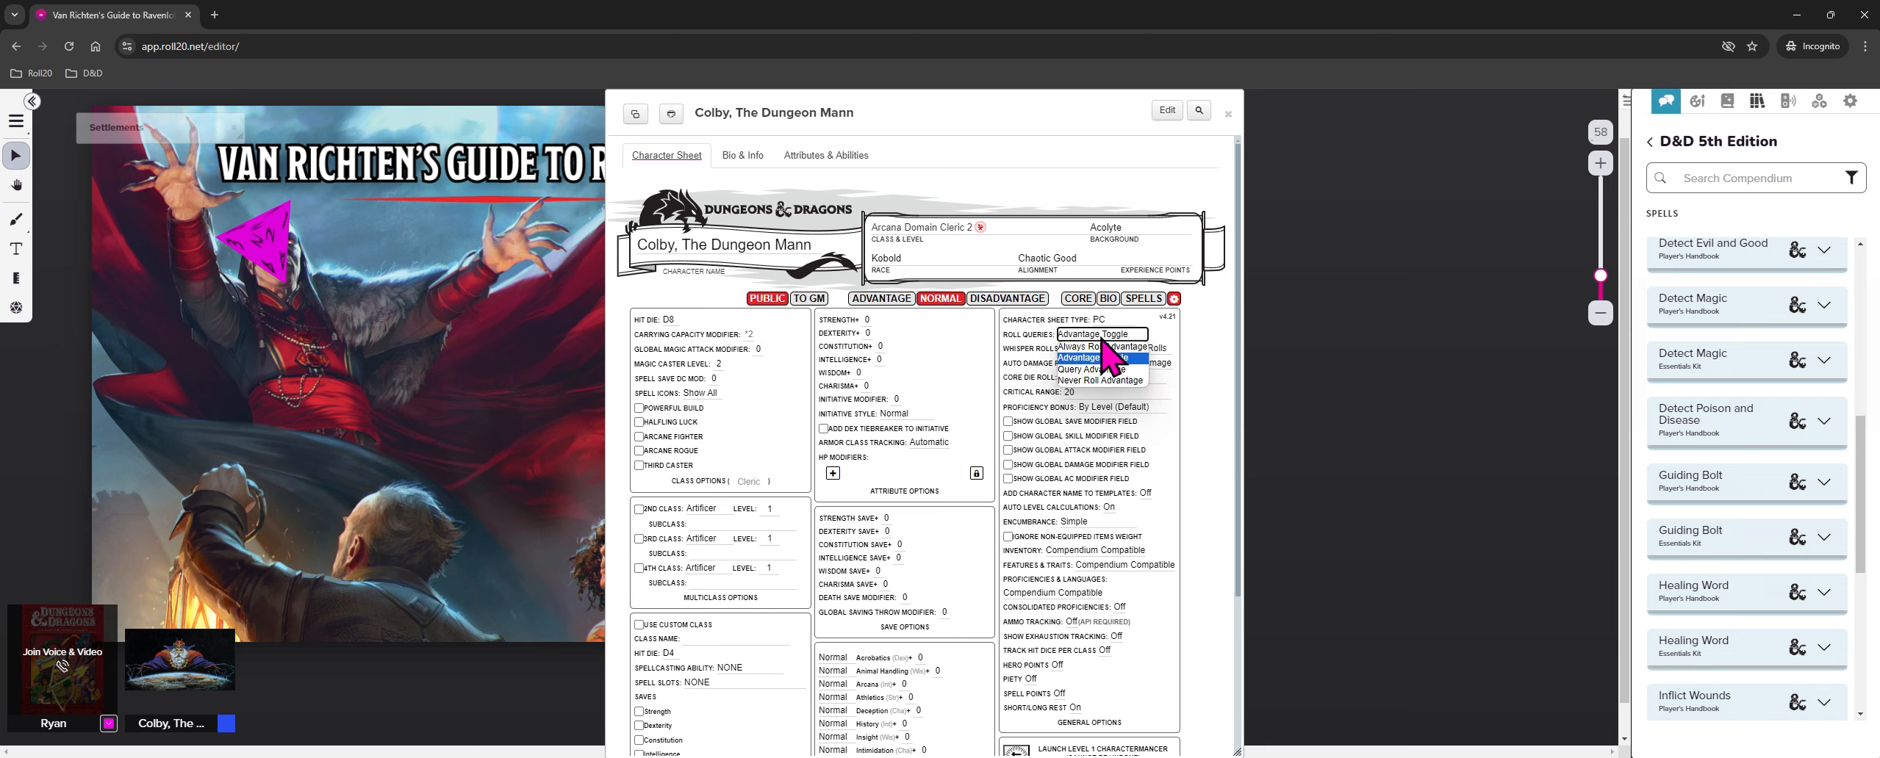
click(1102, 369)
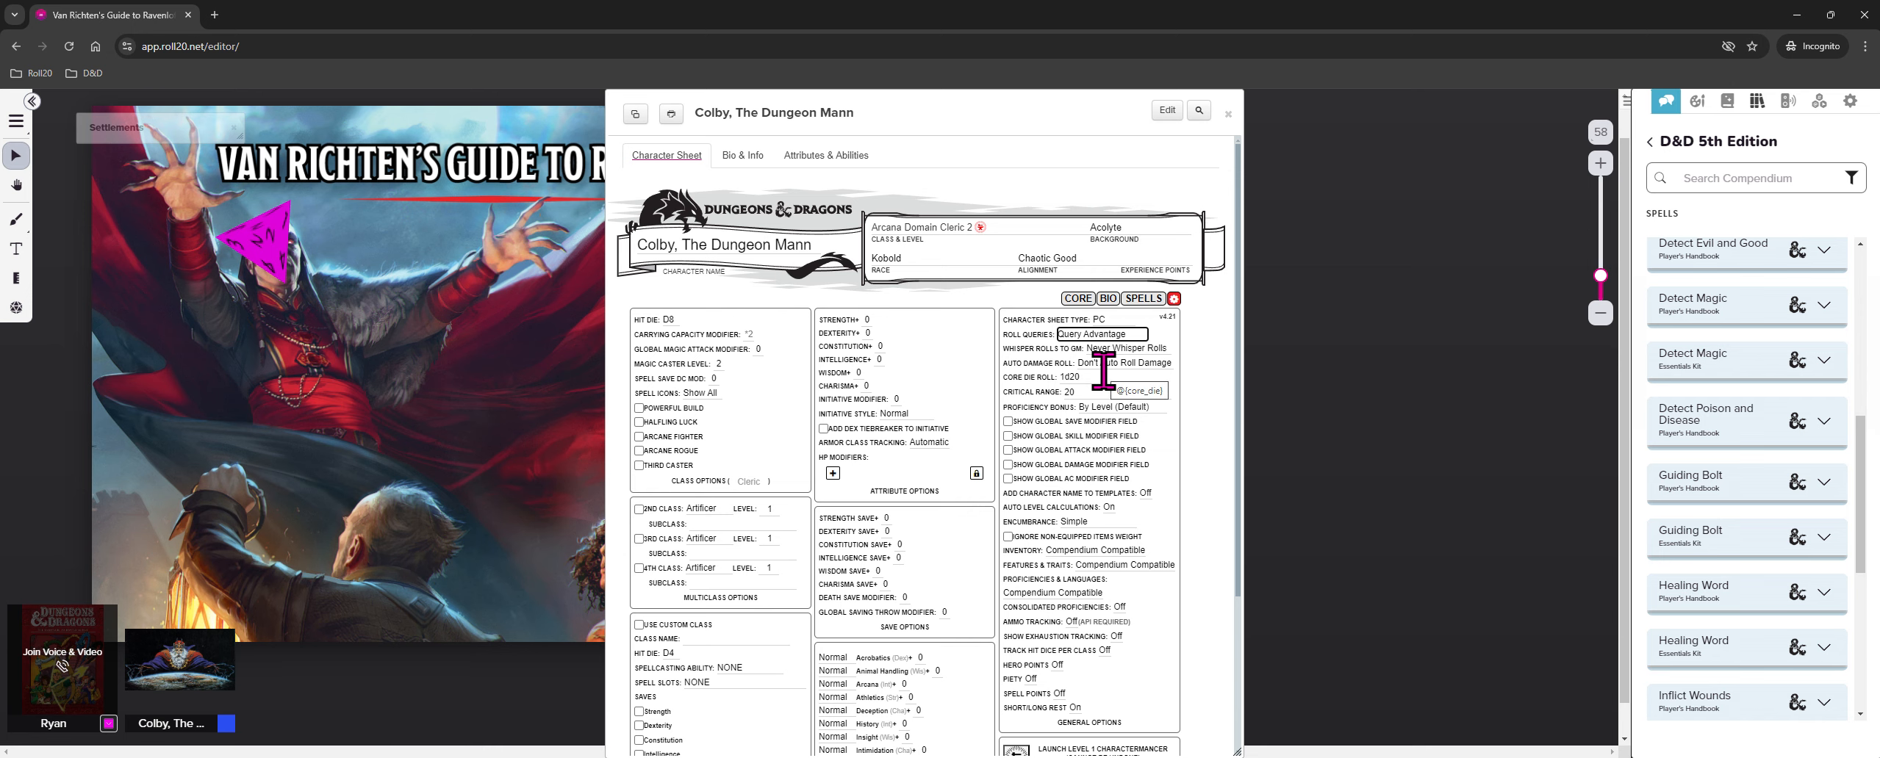
click(1079, 299)
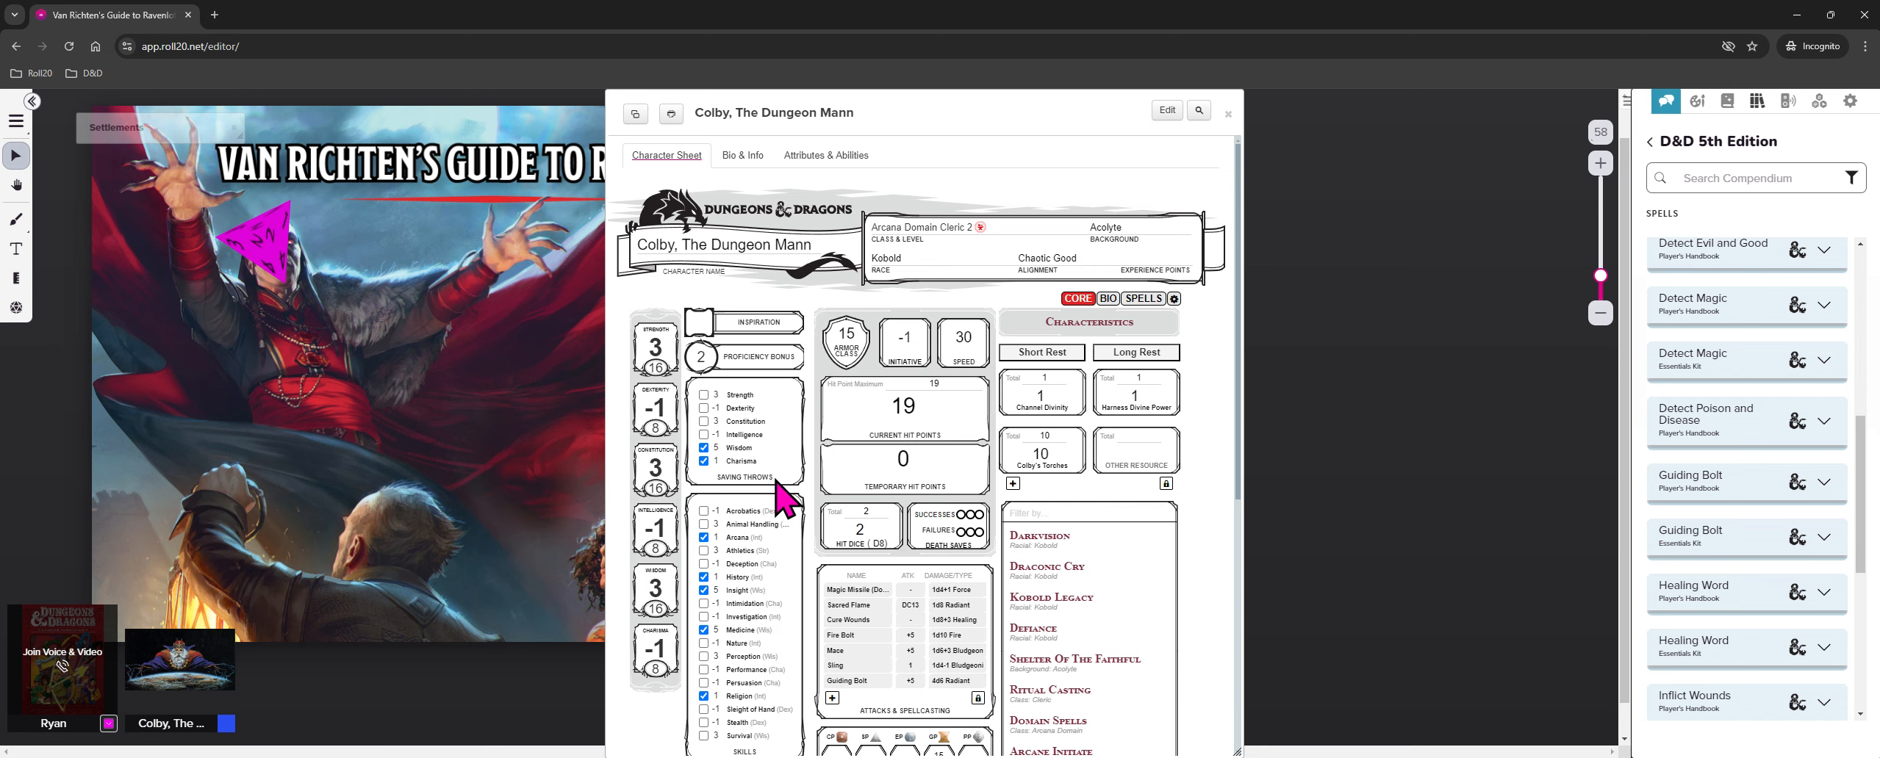
Roll a Strength saving throw as a Normal Roll and show the result in the chat
click(744, 398)
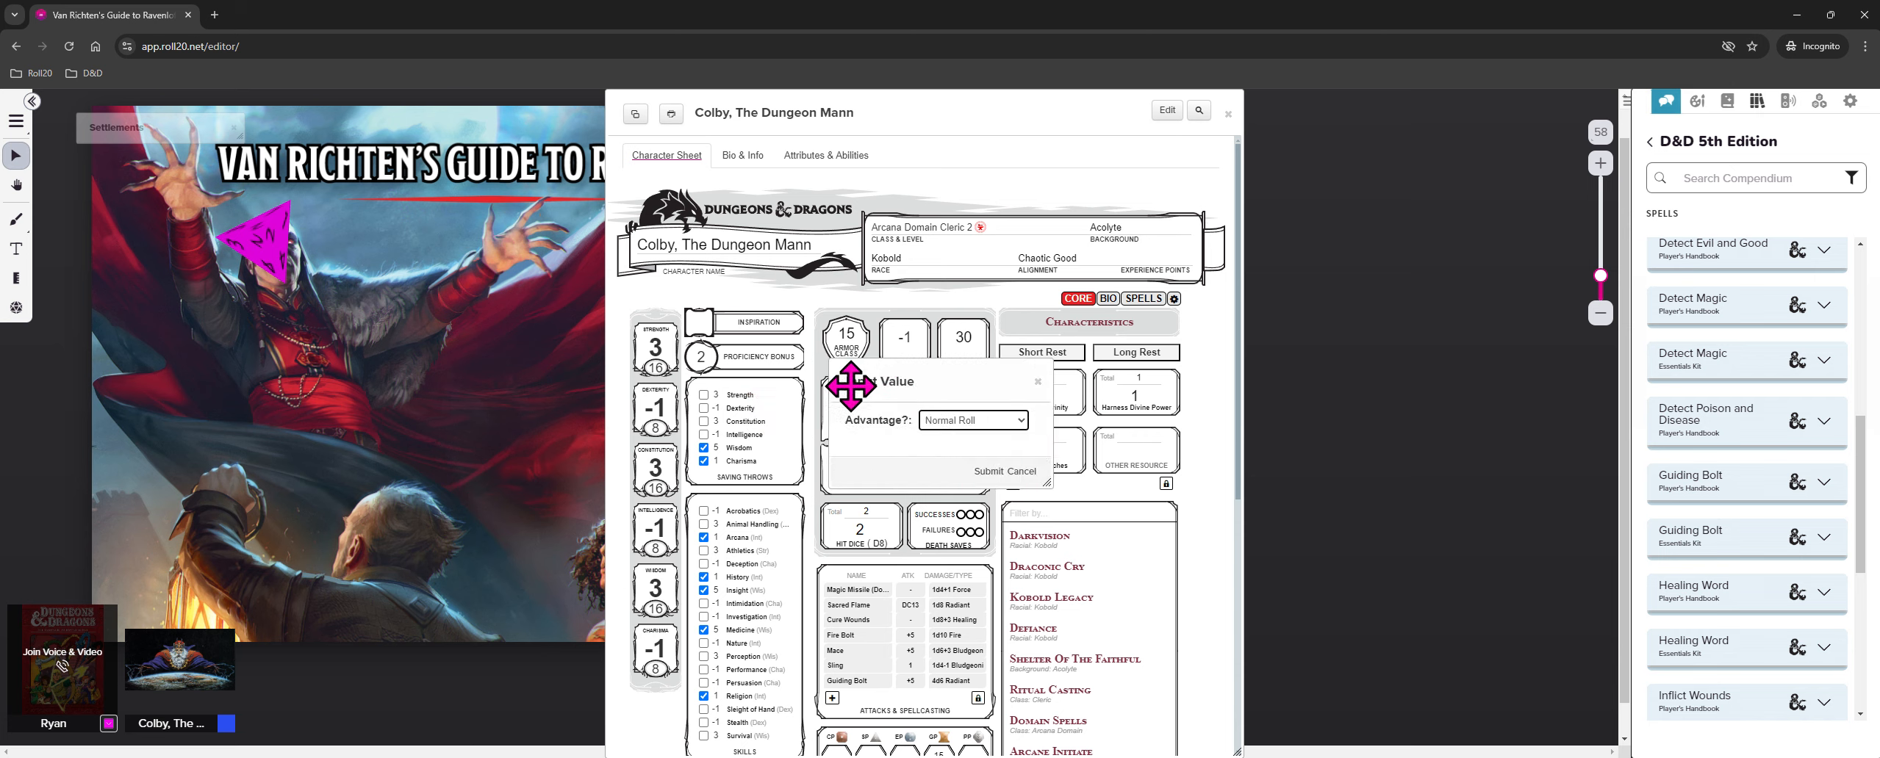
click(1016, 421)
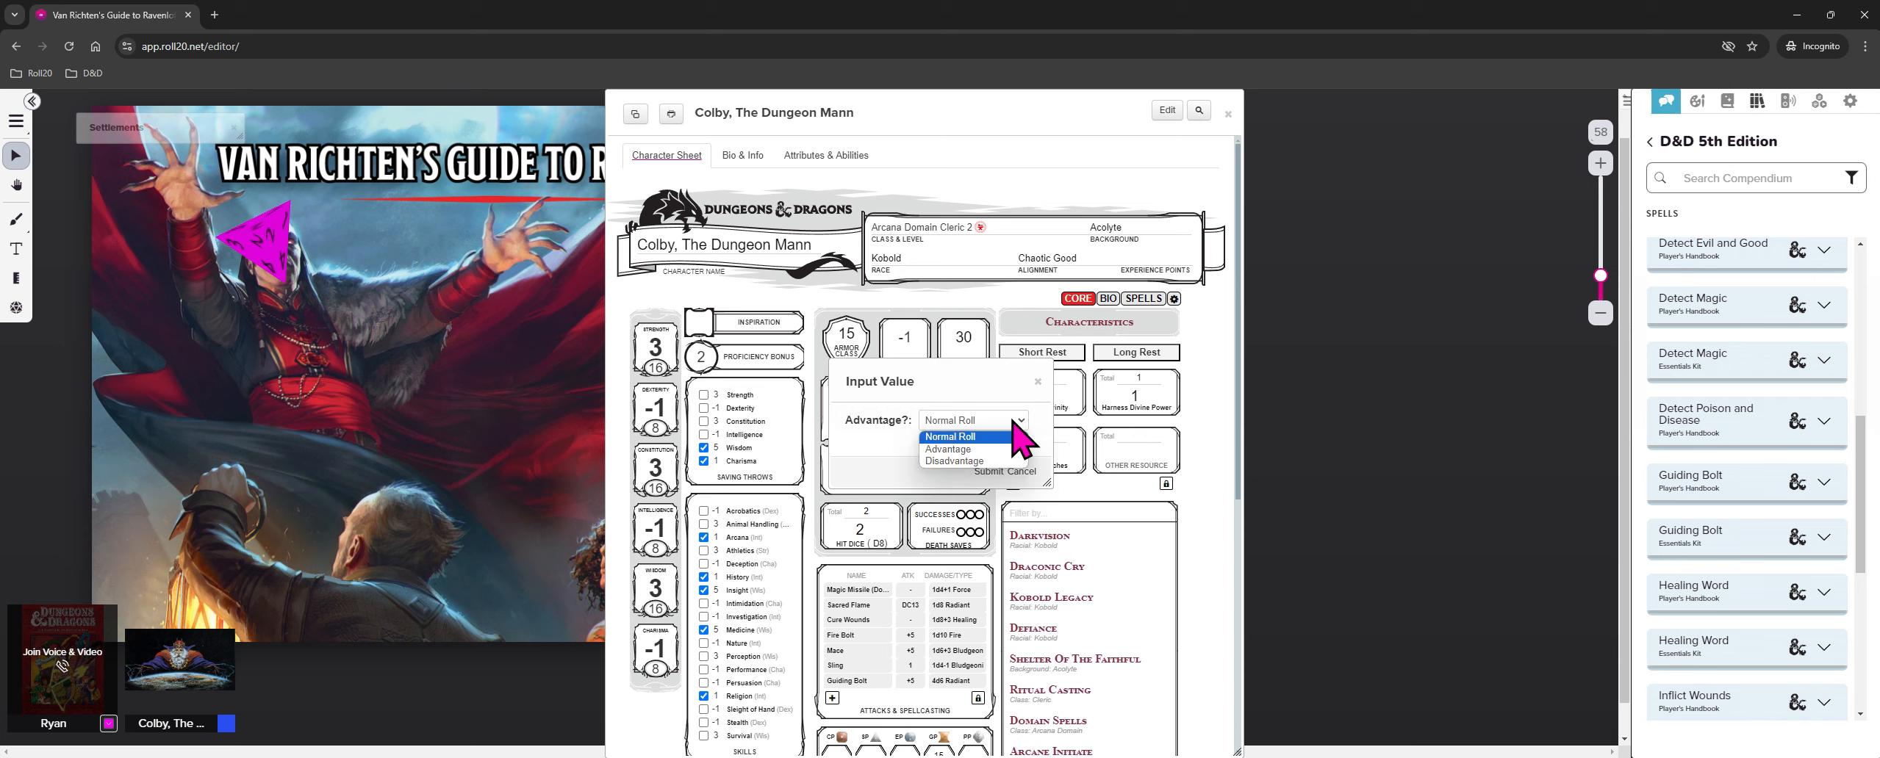
click(955, 437)
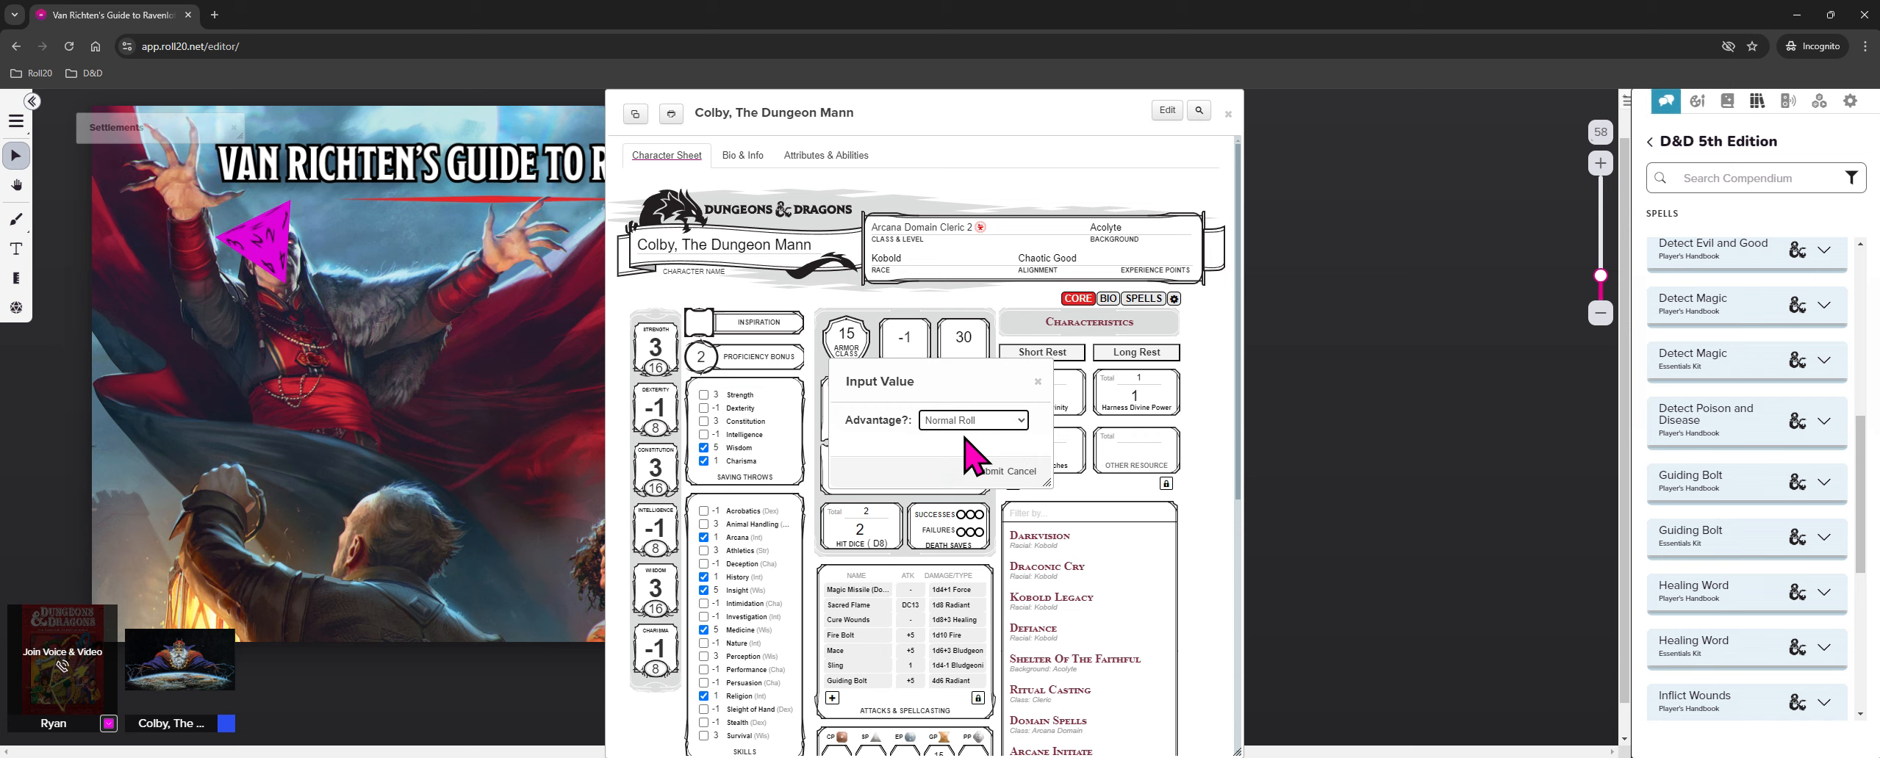
click(989, 472)
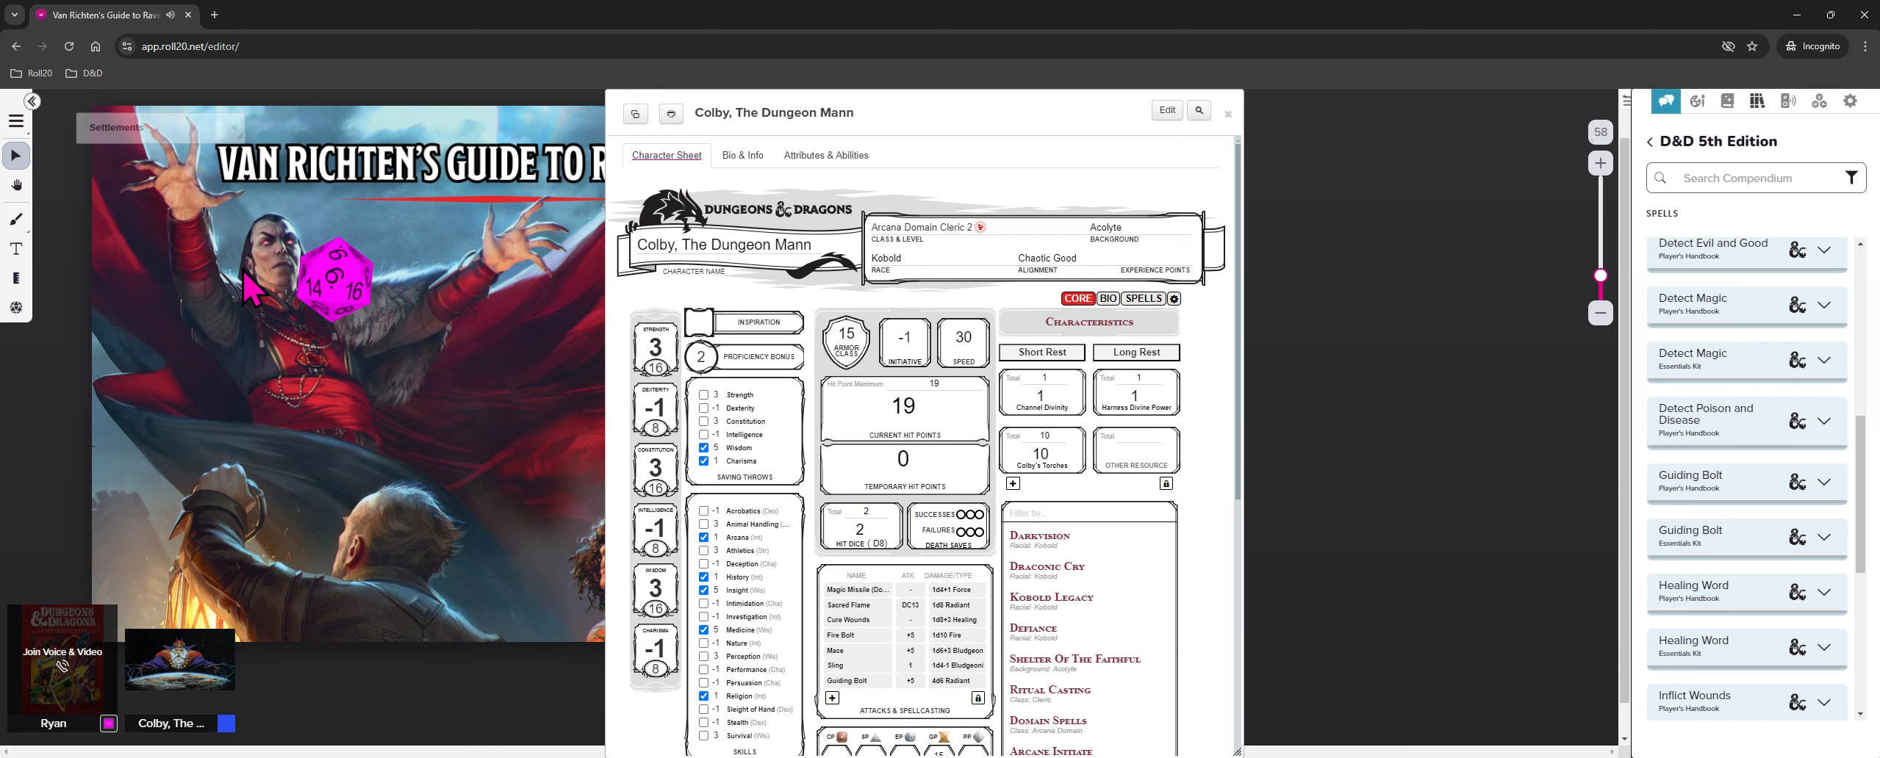
click(1666, 101)
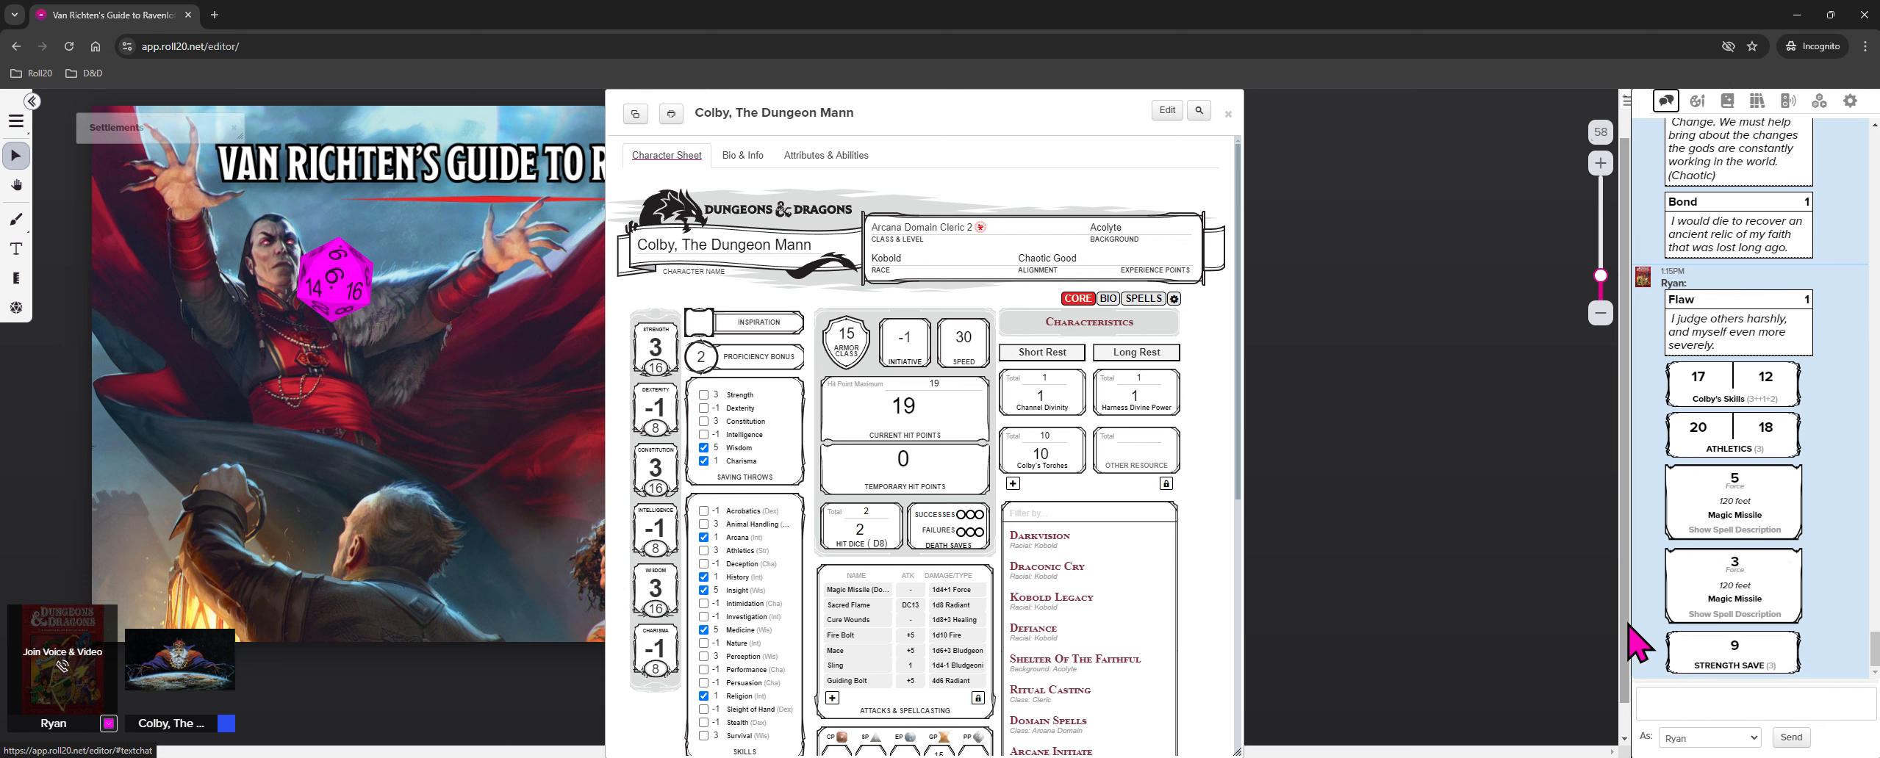
In the sheet settings, try Whisper Toggle for Whisper Rolls to GM, set it to Query Whisper, and return to the core page
click(1175, 300)
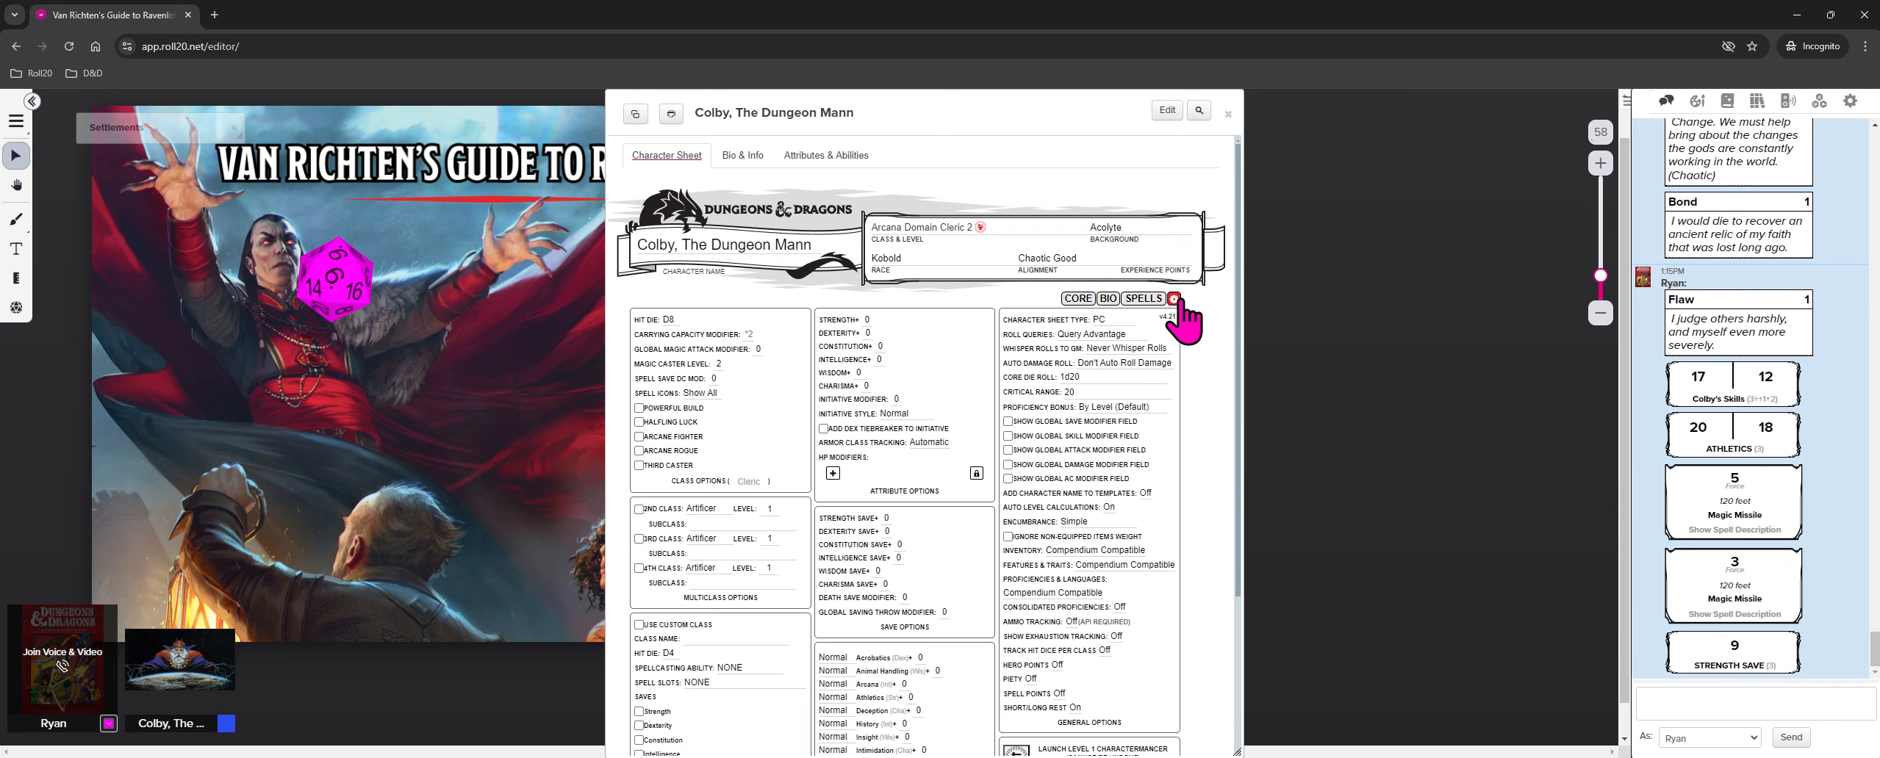
click(1145, 352)
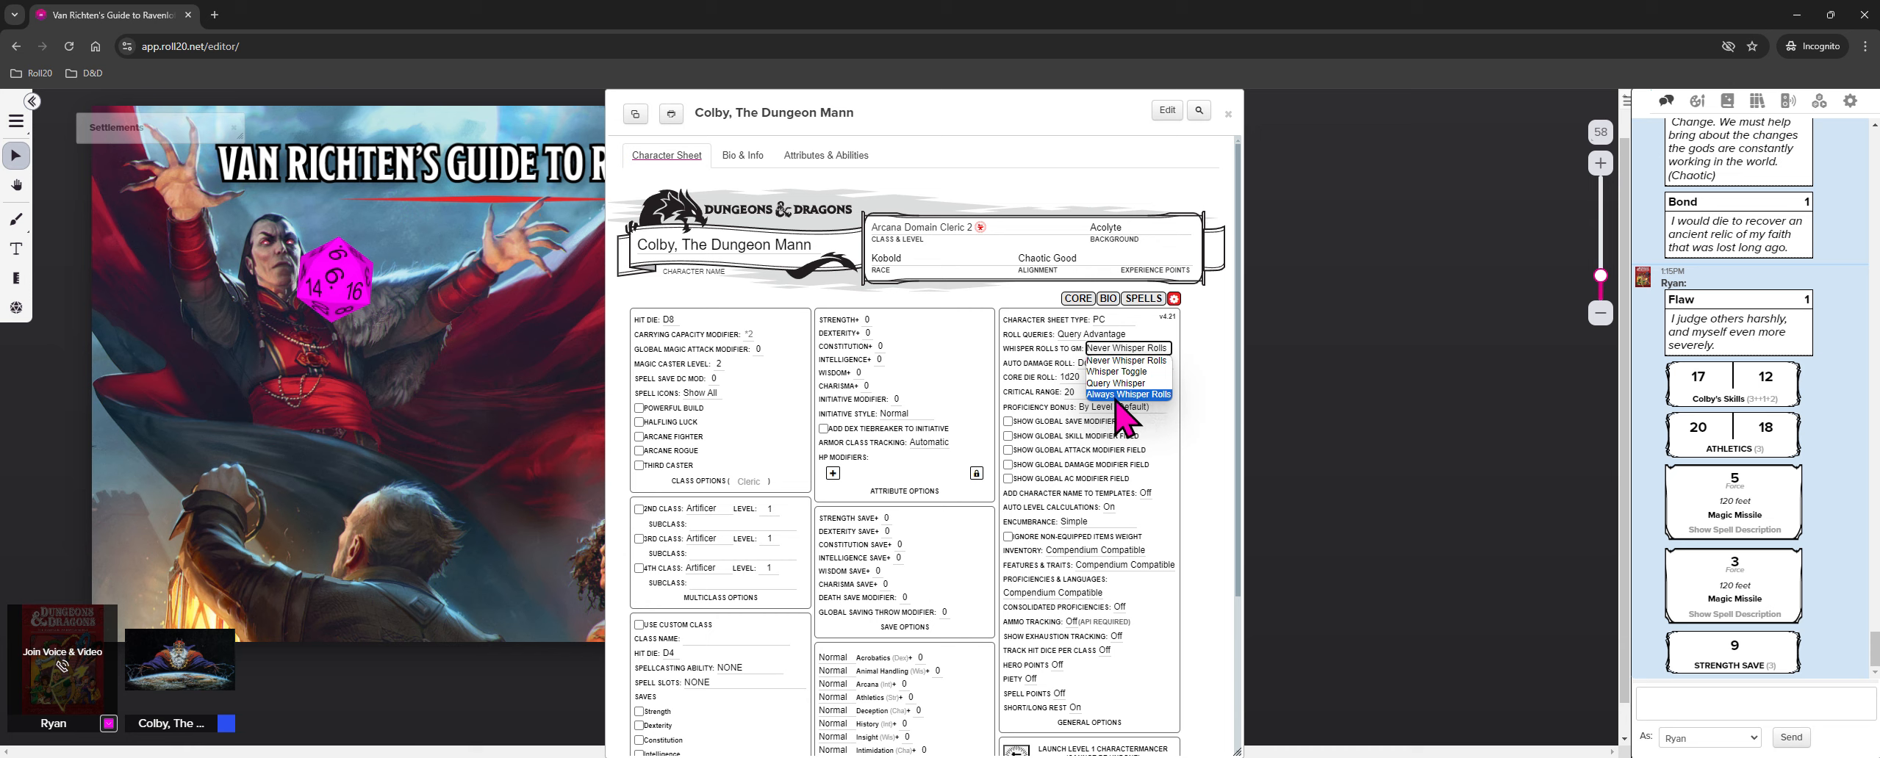
click(1142, 375)
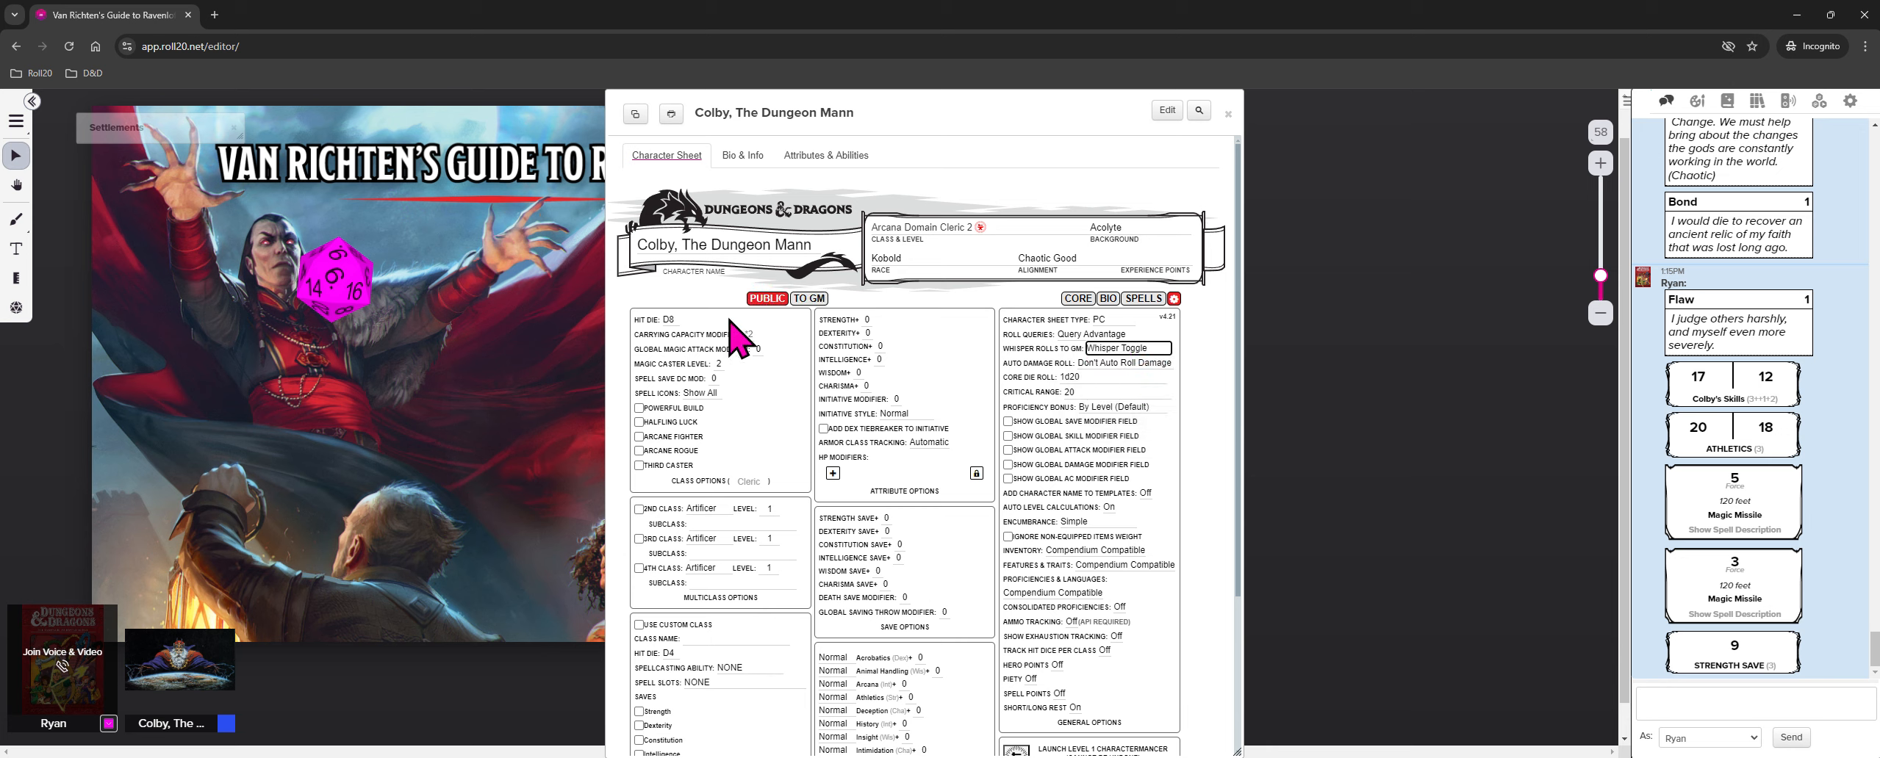
click(1128, 350)
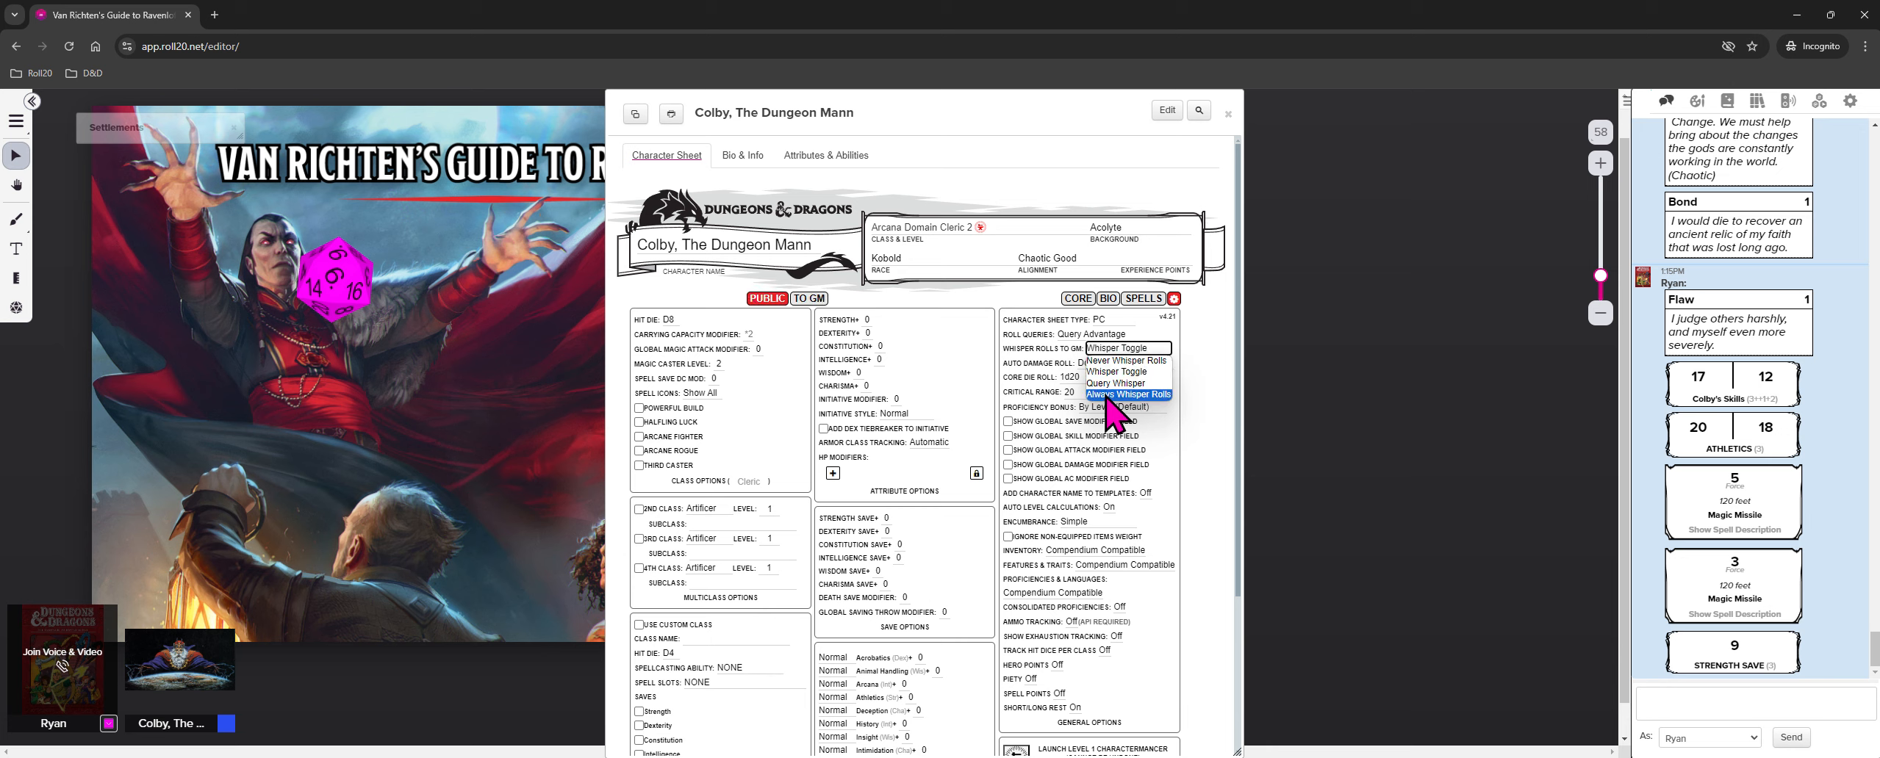
click(1117, 384)
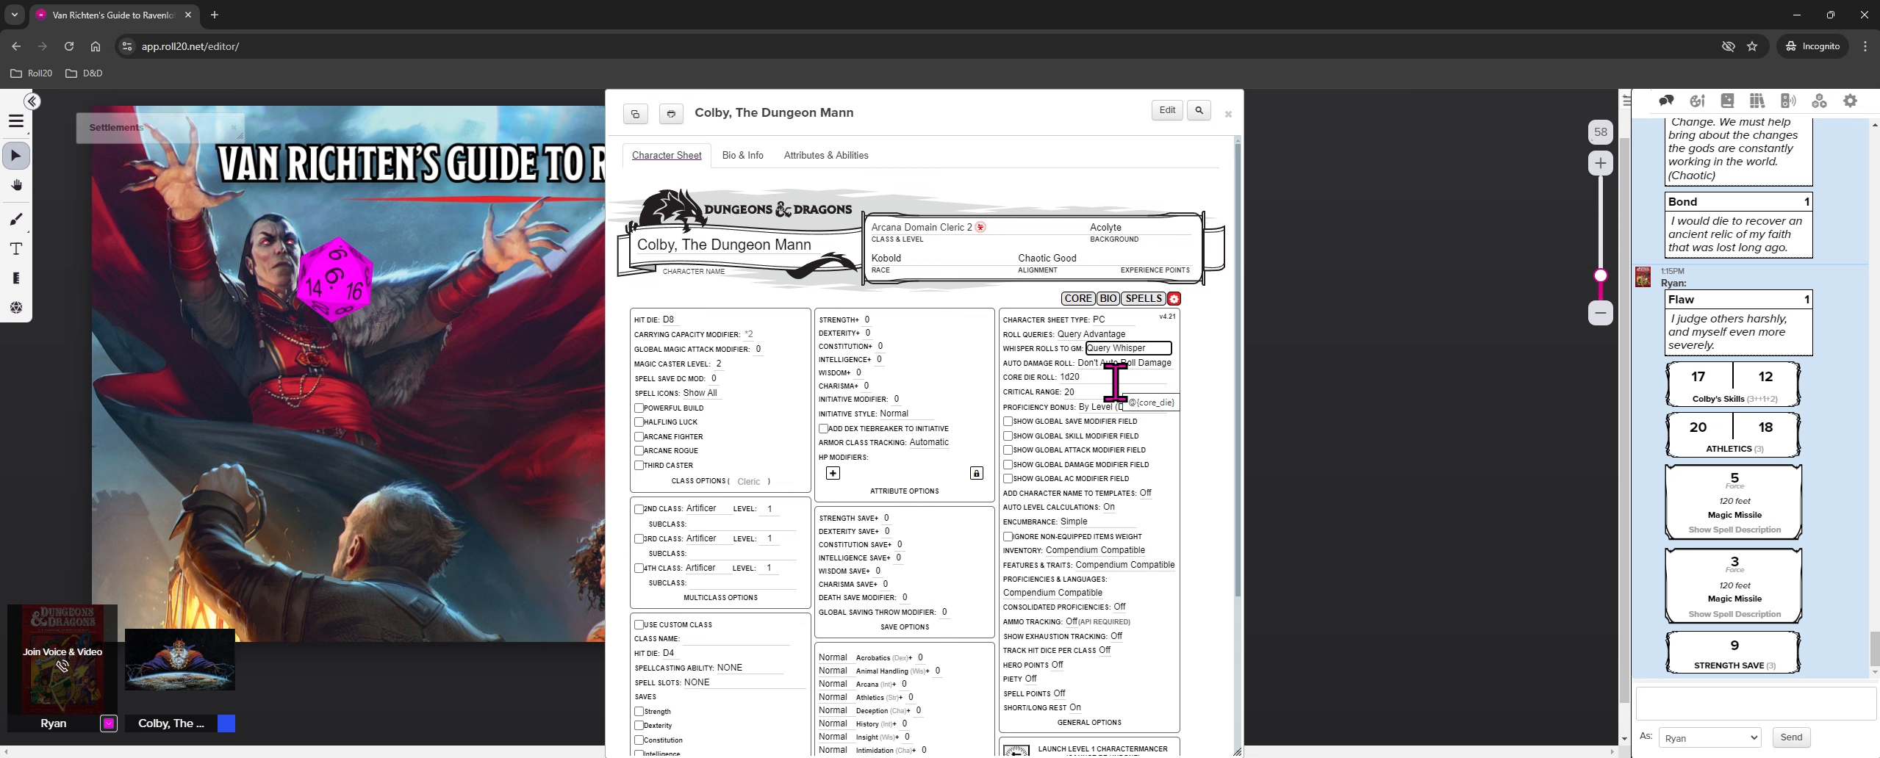
click(1077, 298)
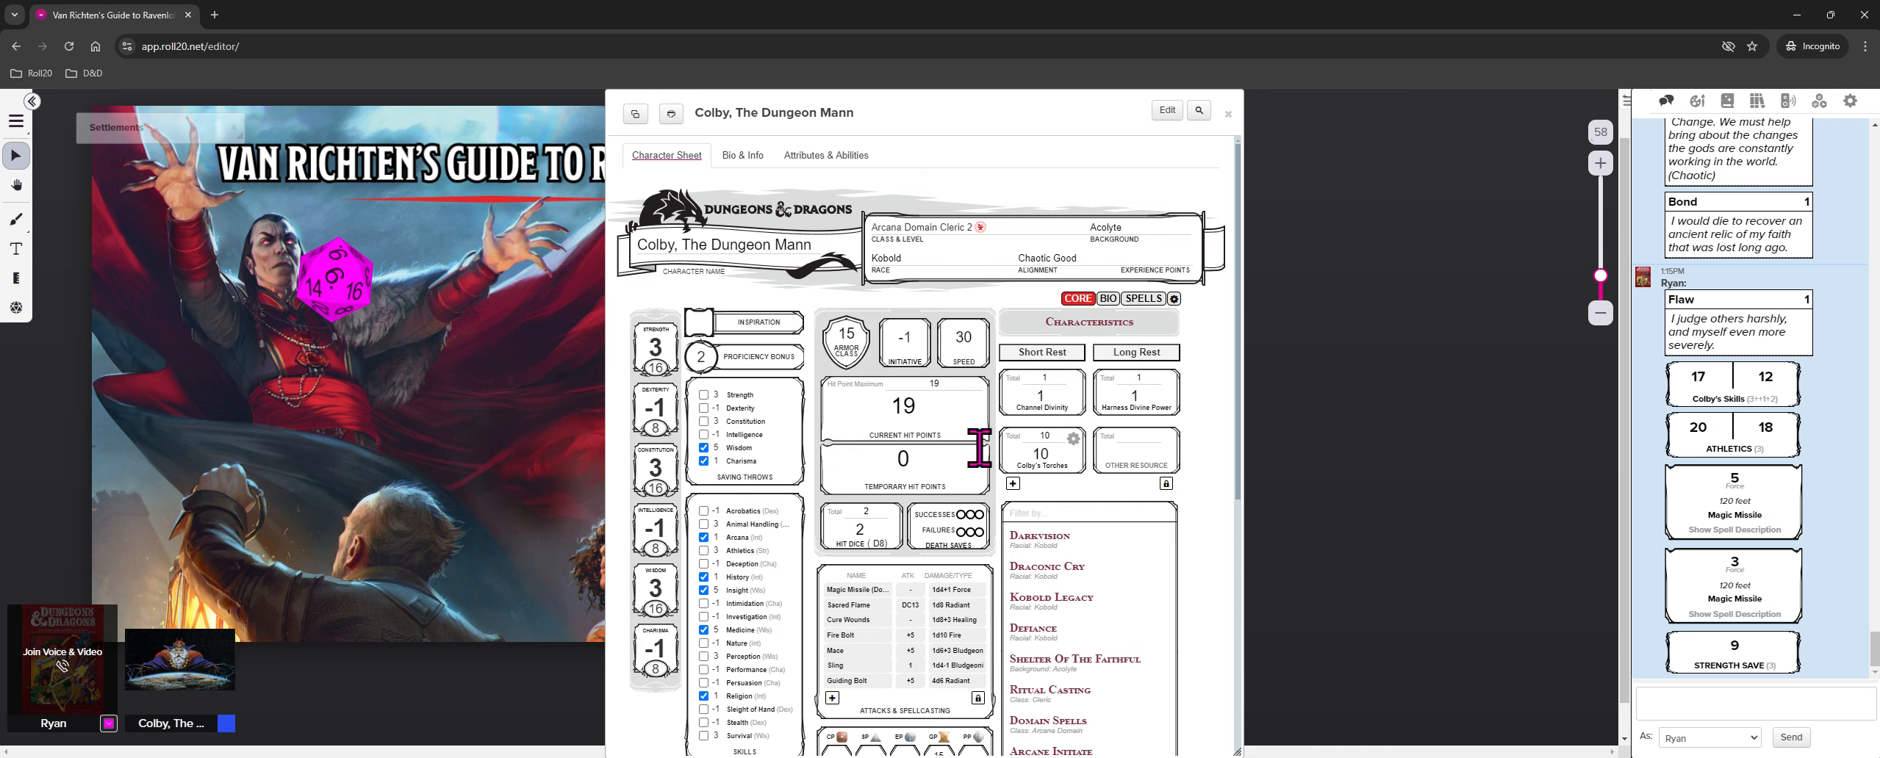
Roll a Strength saving throw as a Whisper Roll with Advantage
click(737, 395)
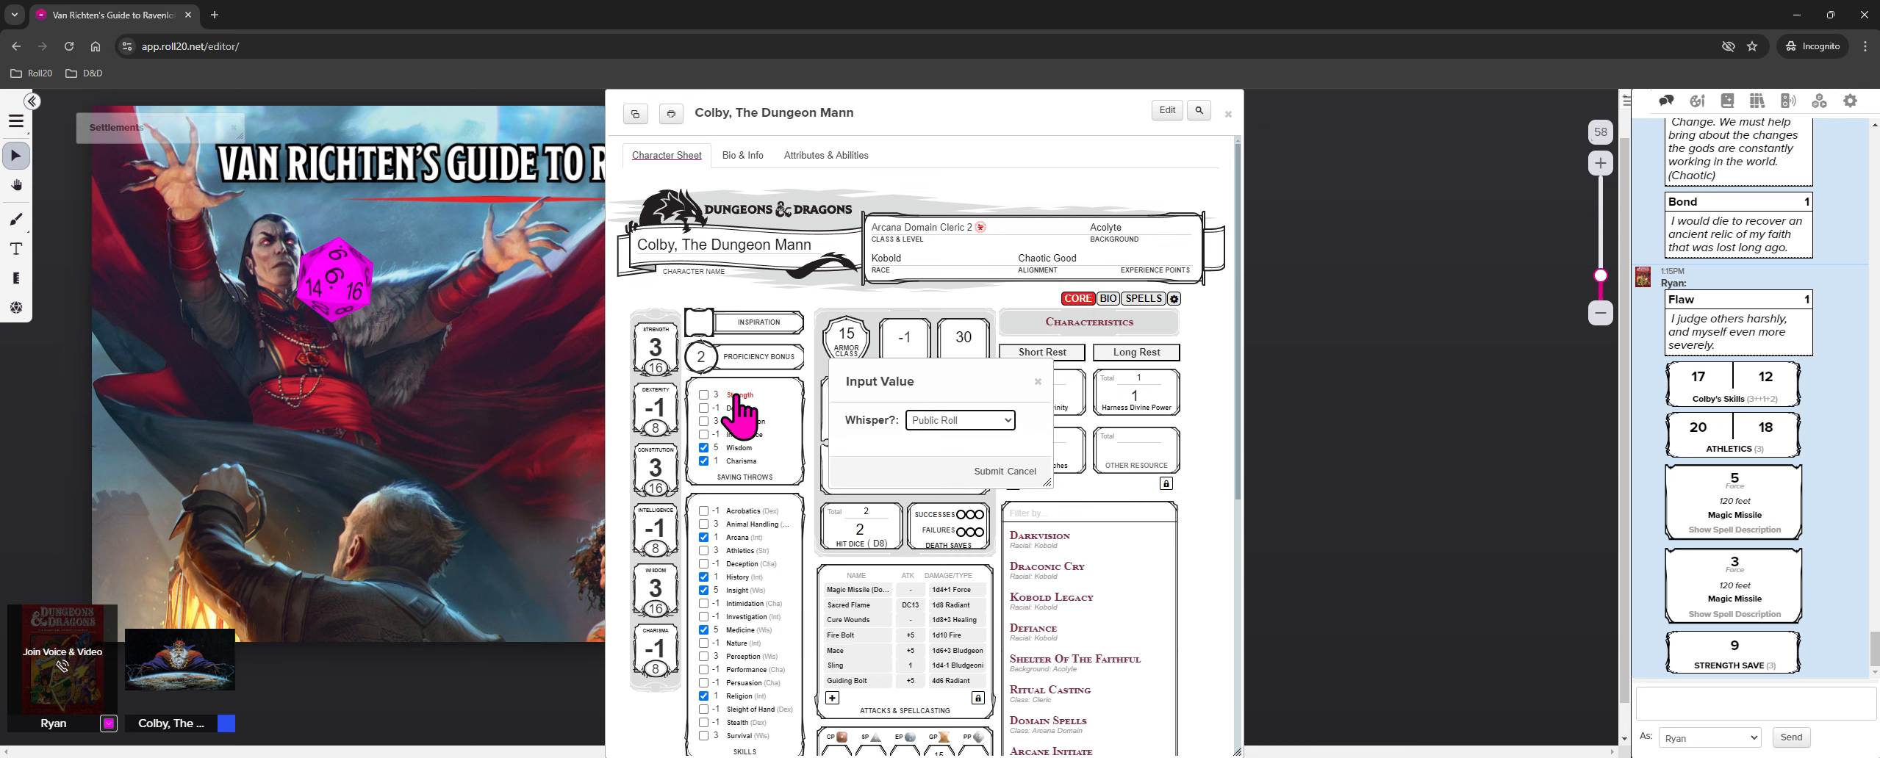
click(985, 420)
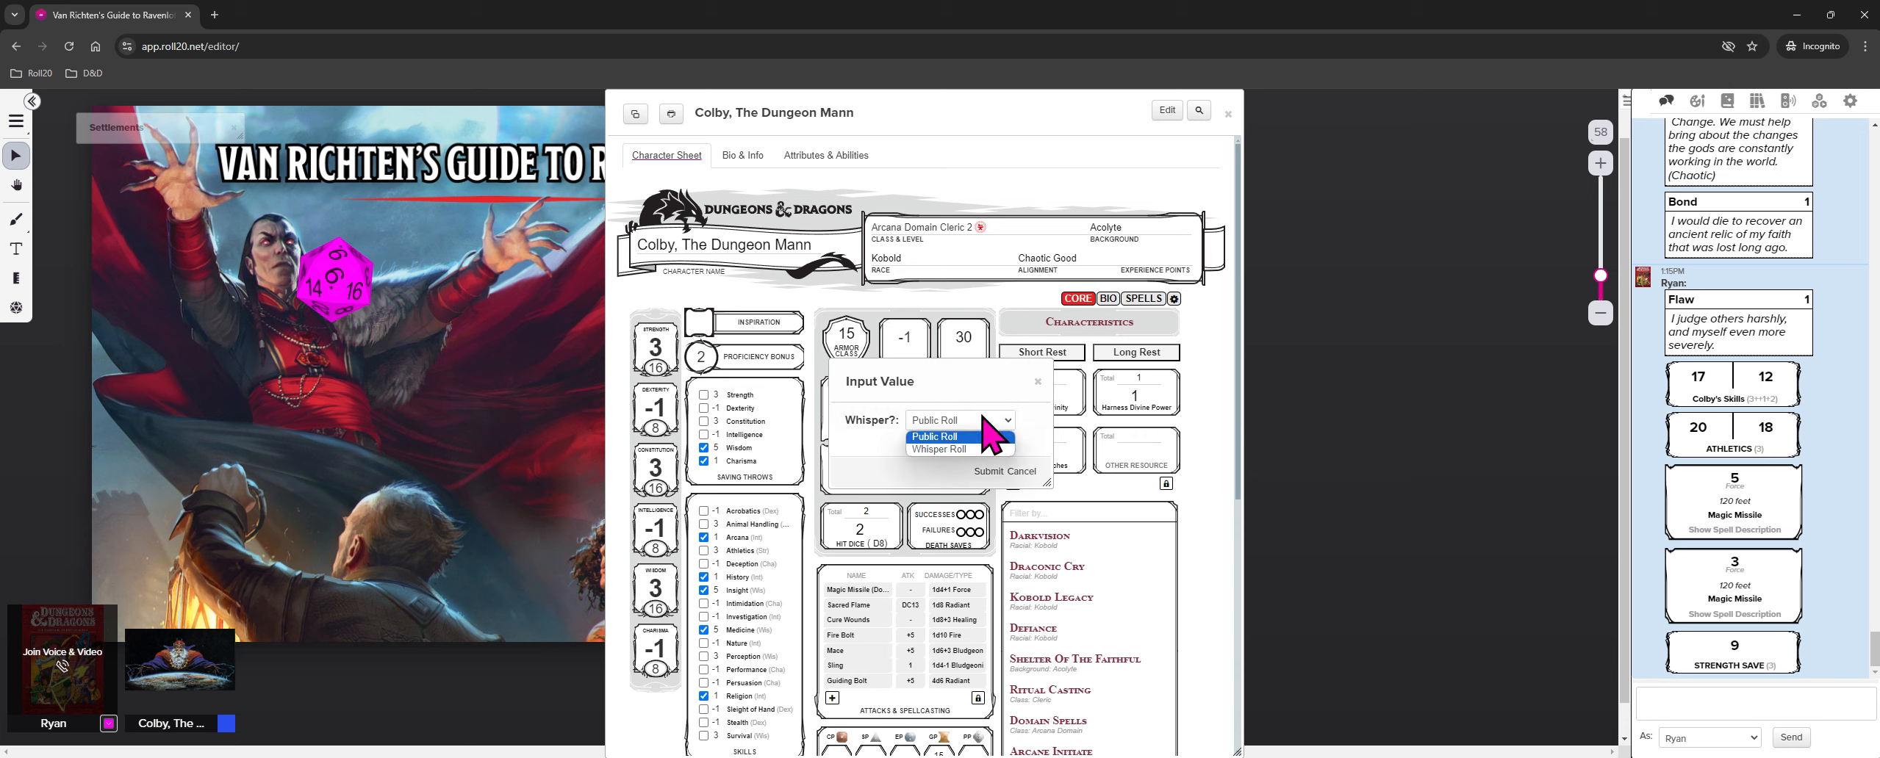
click(937, 450)
click(991, 473)
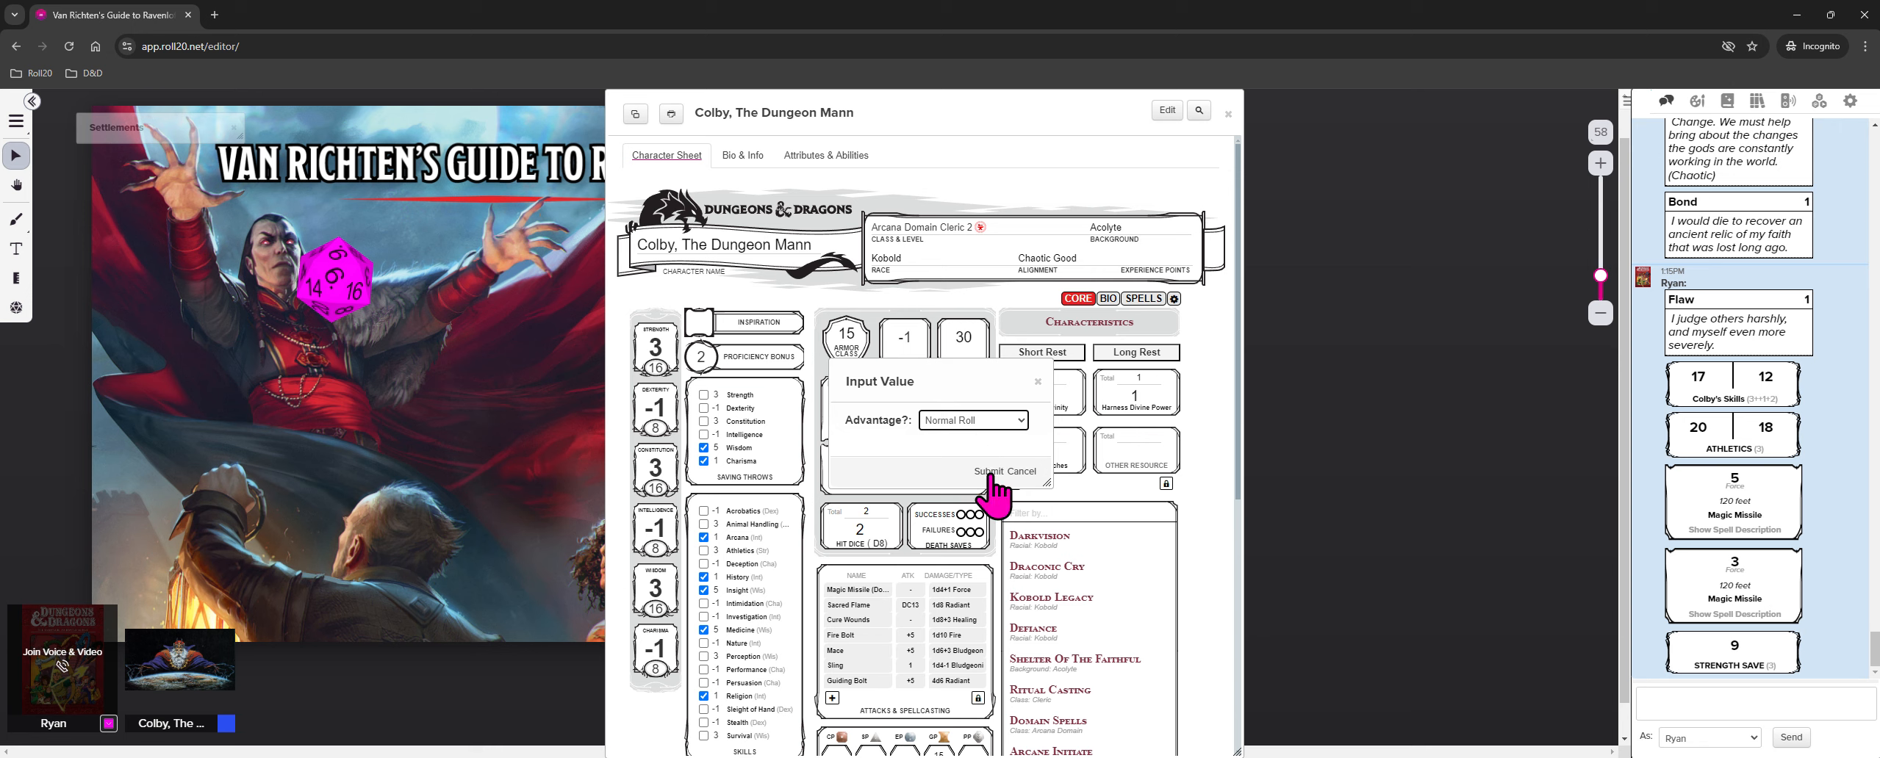
click(978, 424)
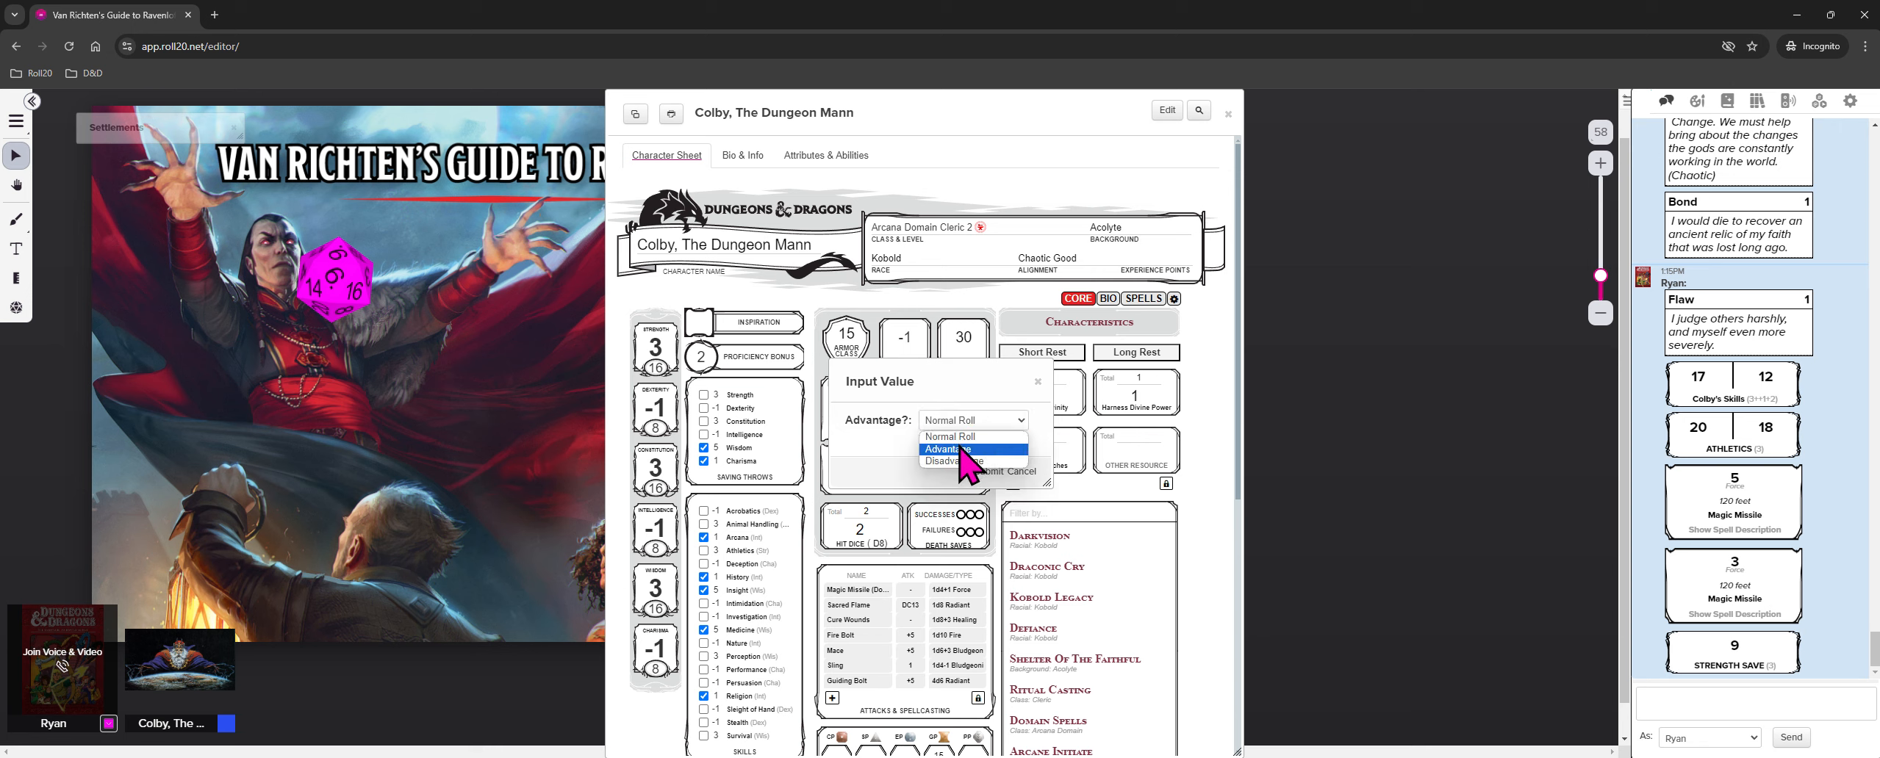
click(960, 450)
click(991, 471)
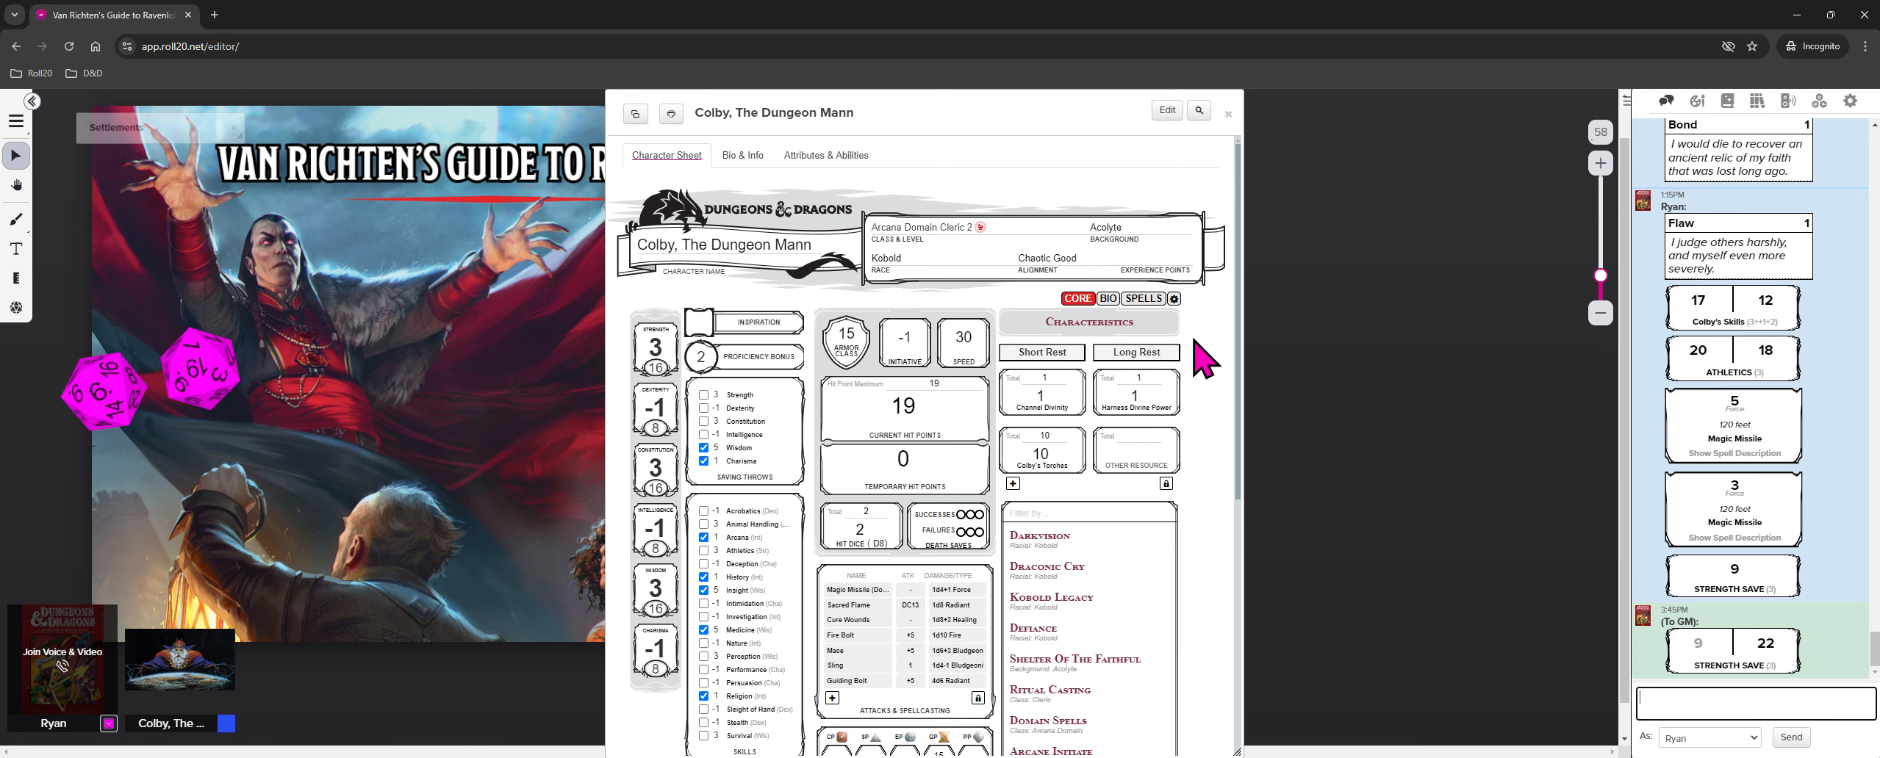
In the sheet settings, review the whisper choices and set Auto Damage Roll to Auto Roll Damage & Crit
click(1174, 298)
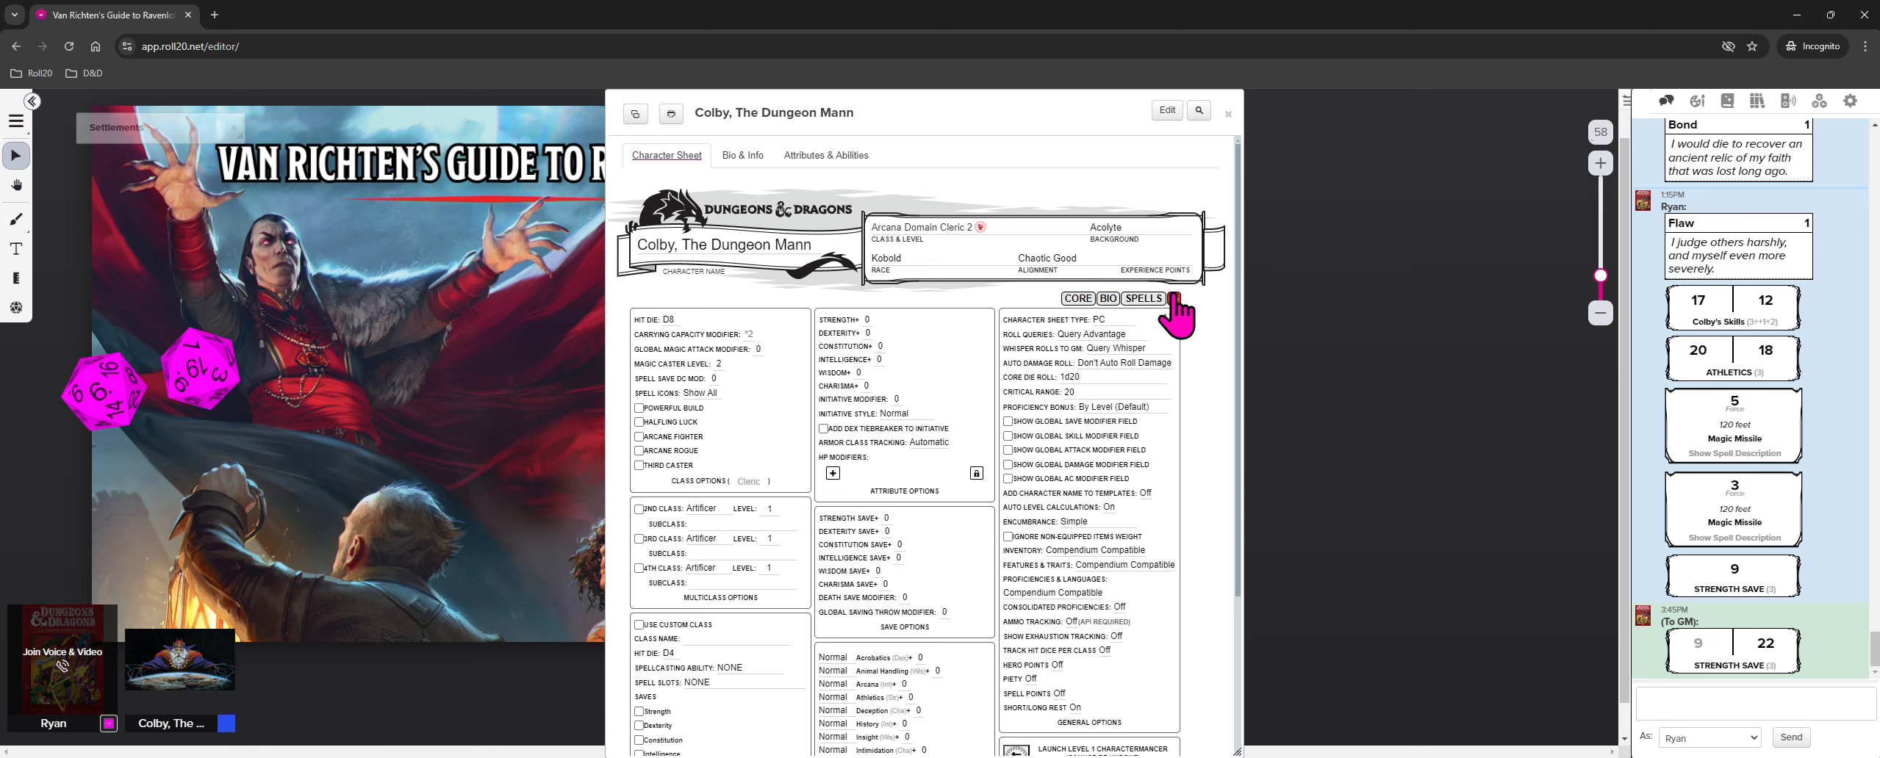
click(1123, 349)
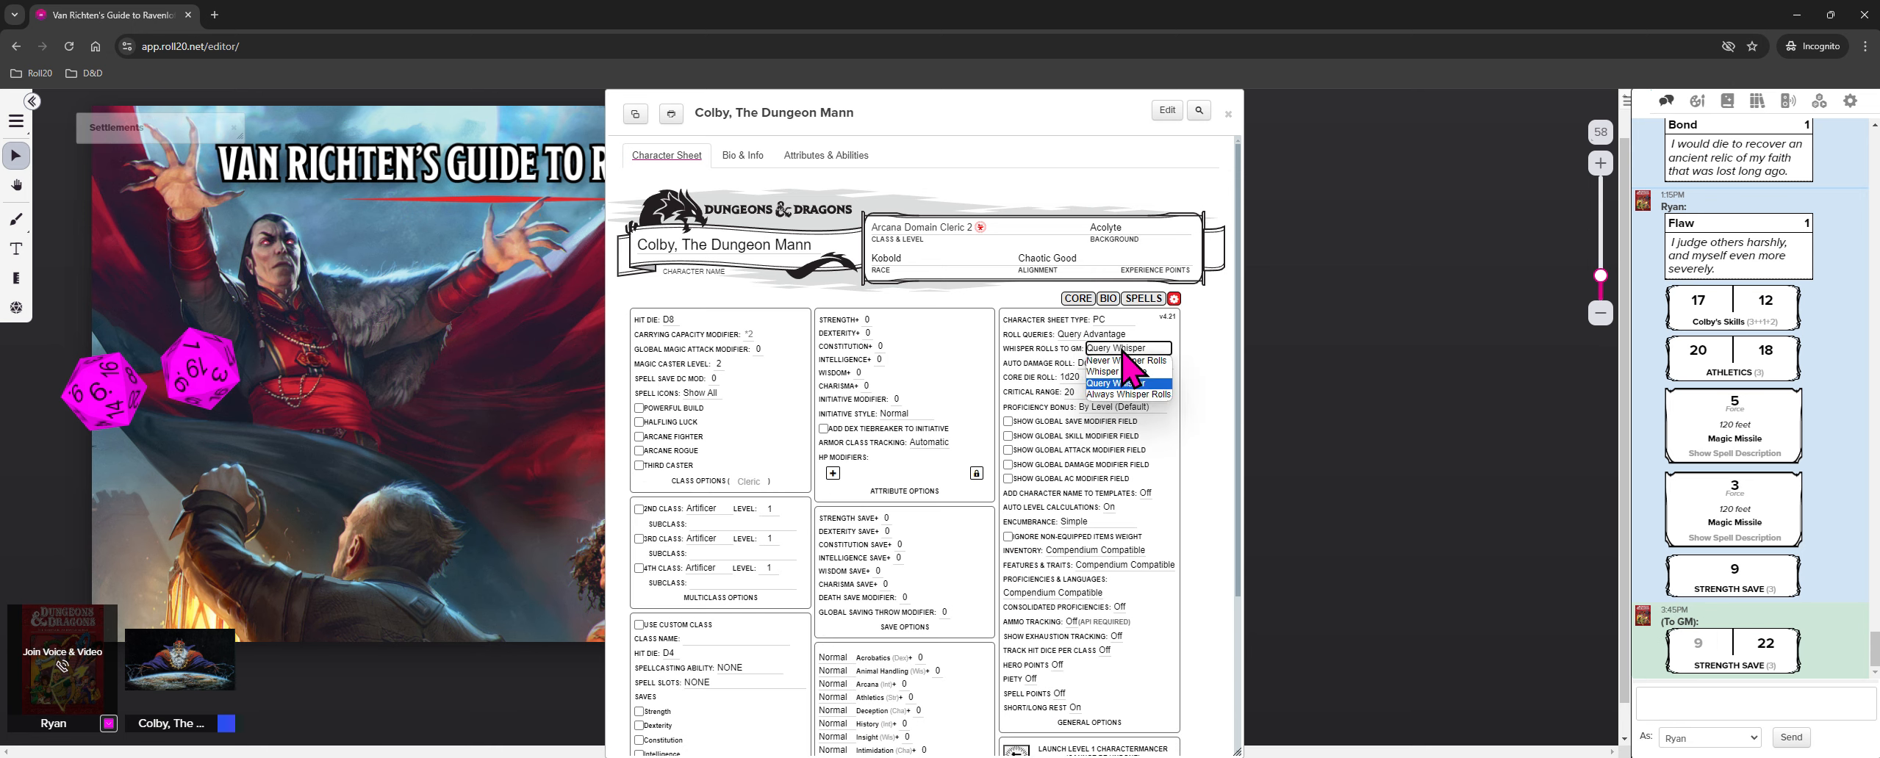
click(1213, 352)
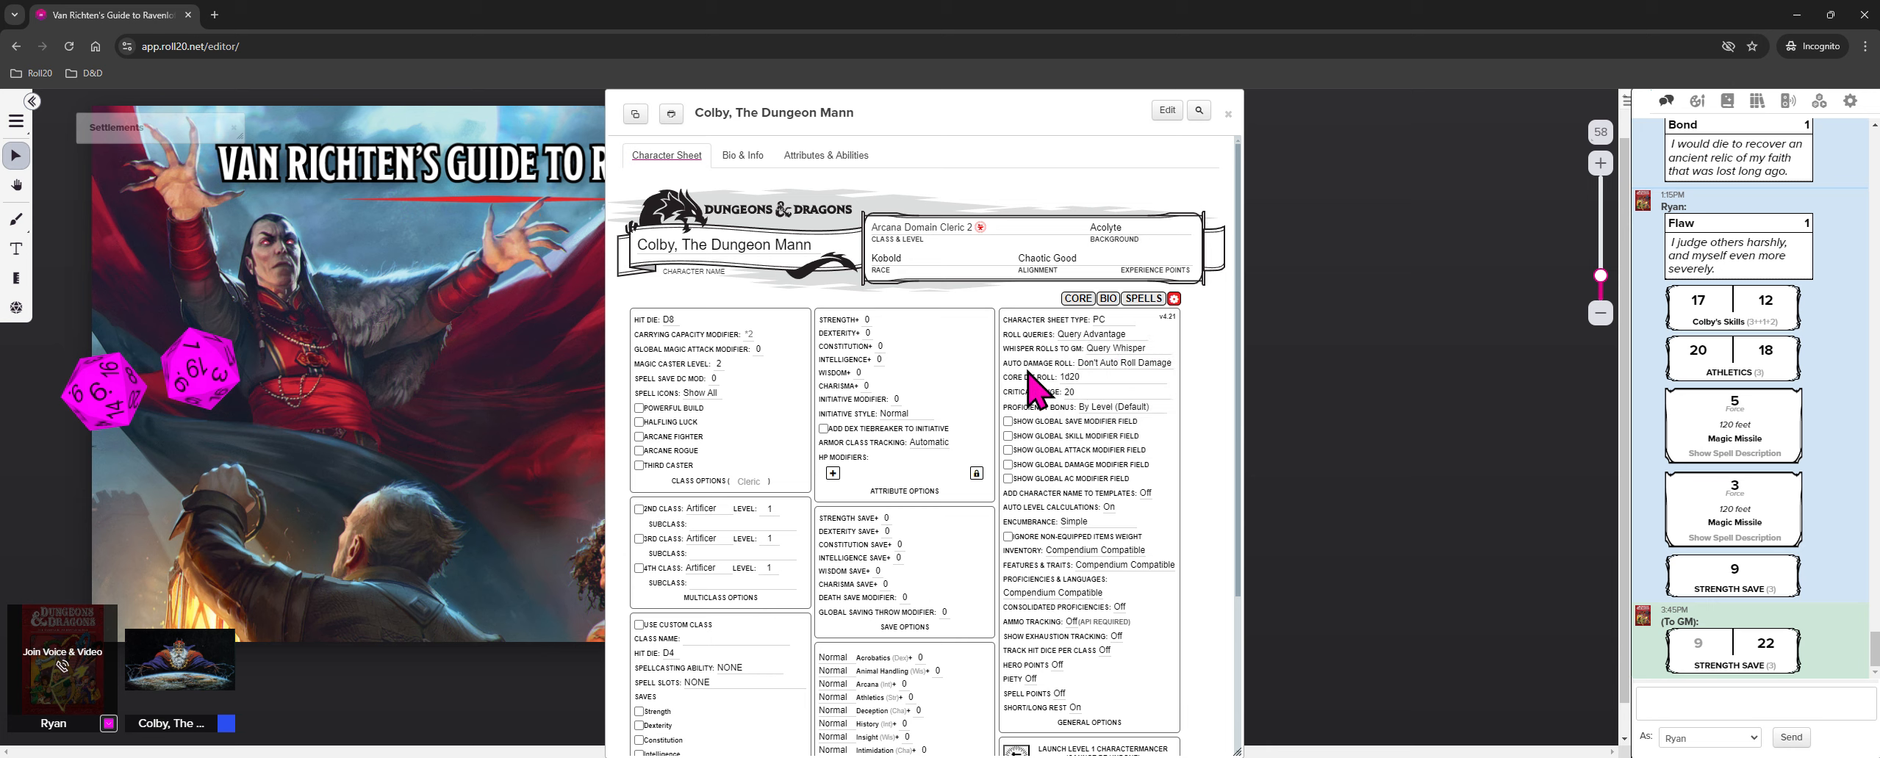
click(1136, 362)
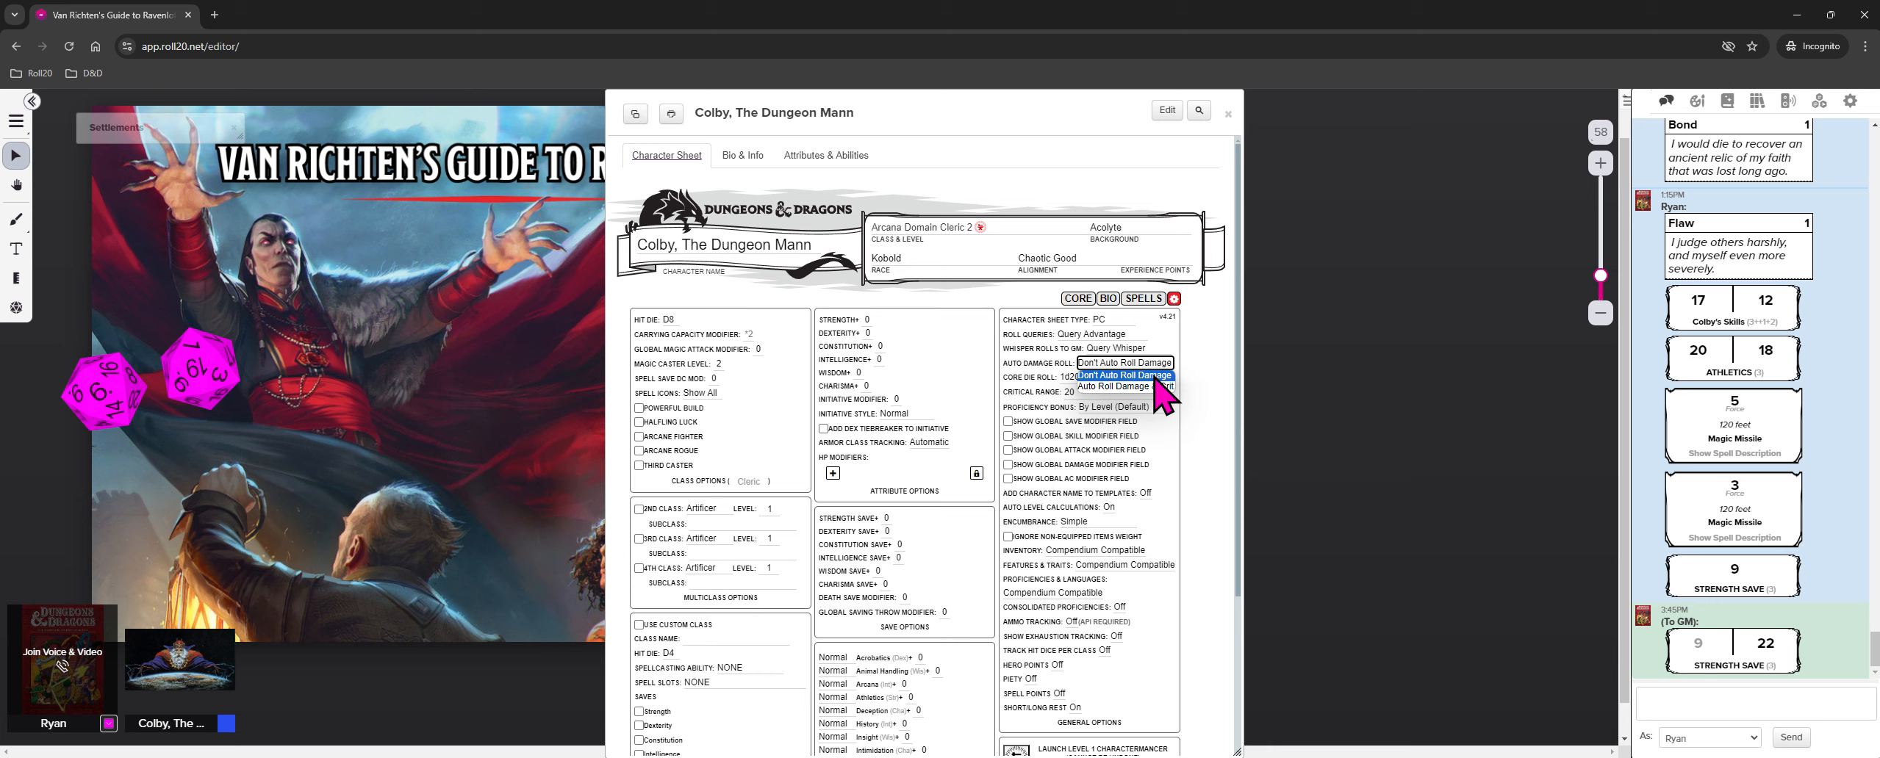
click(1115, 388)
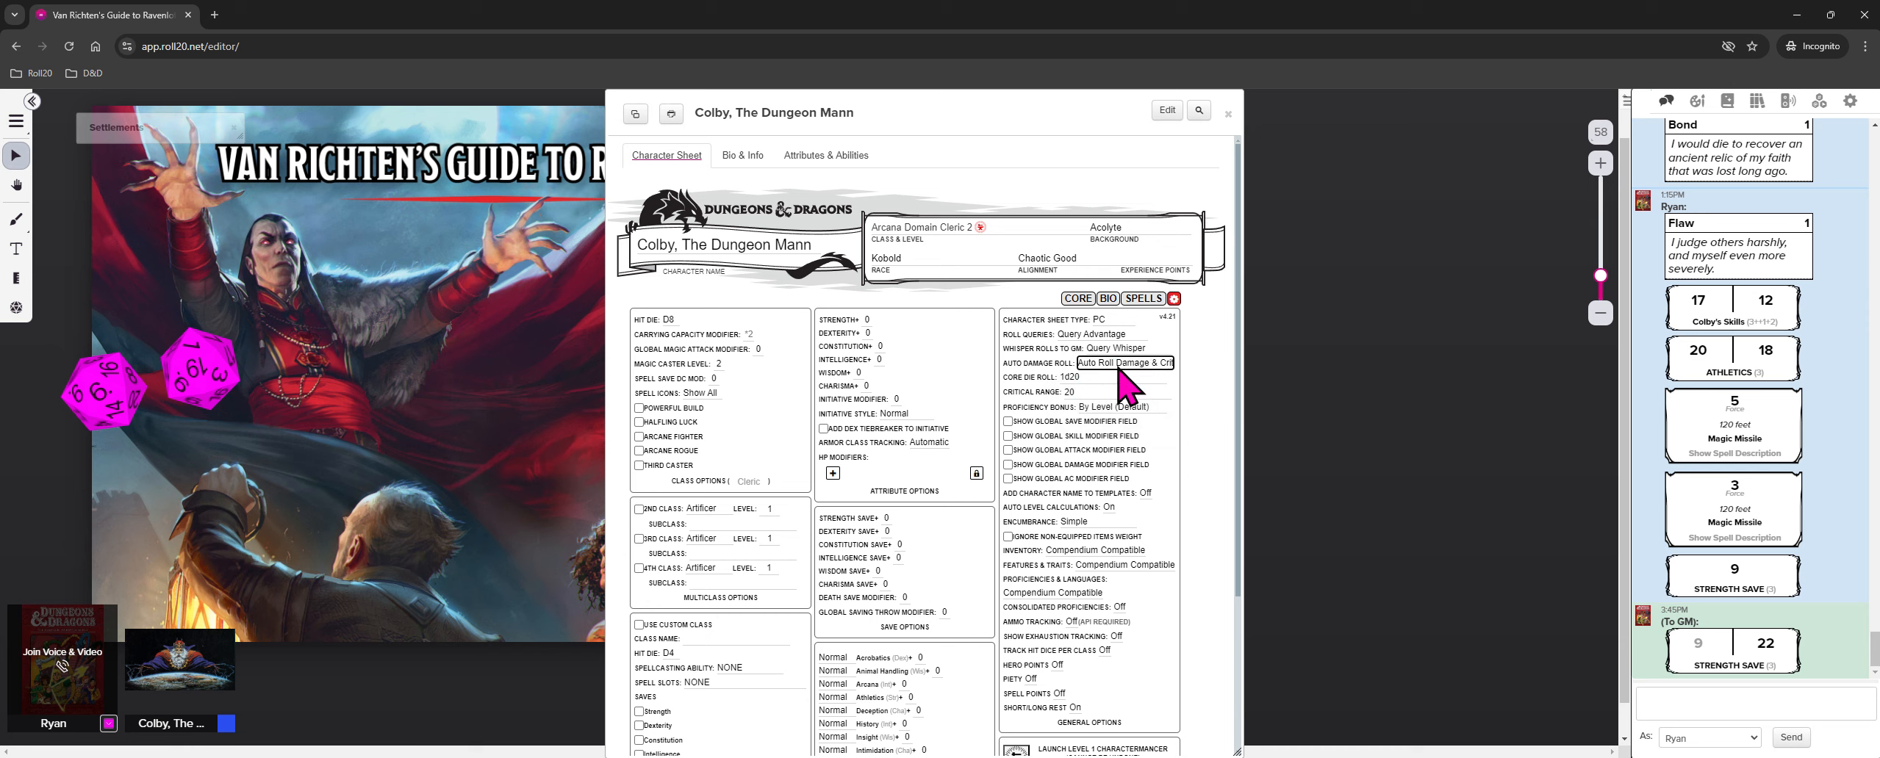
From the core page, roll the Sacred Flame attack as a Public Roll
click(1078, 298)
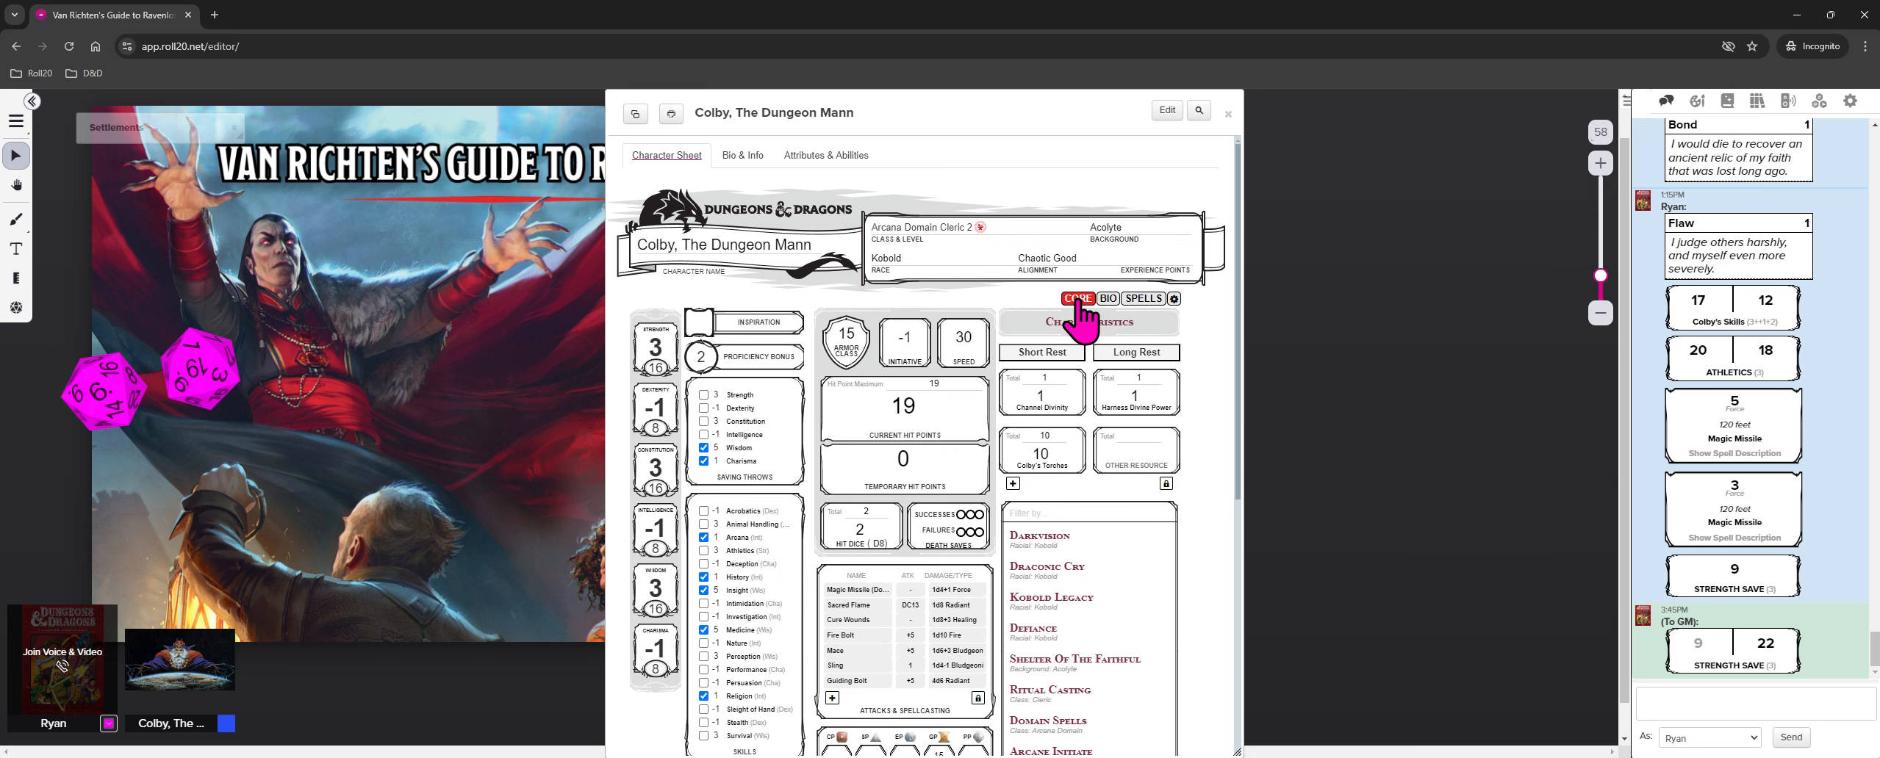
click(849, 605)
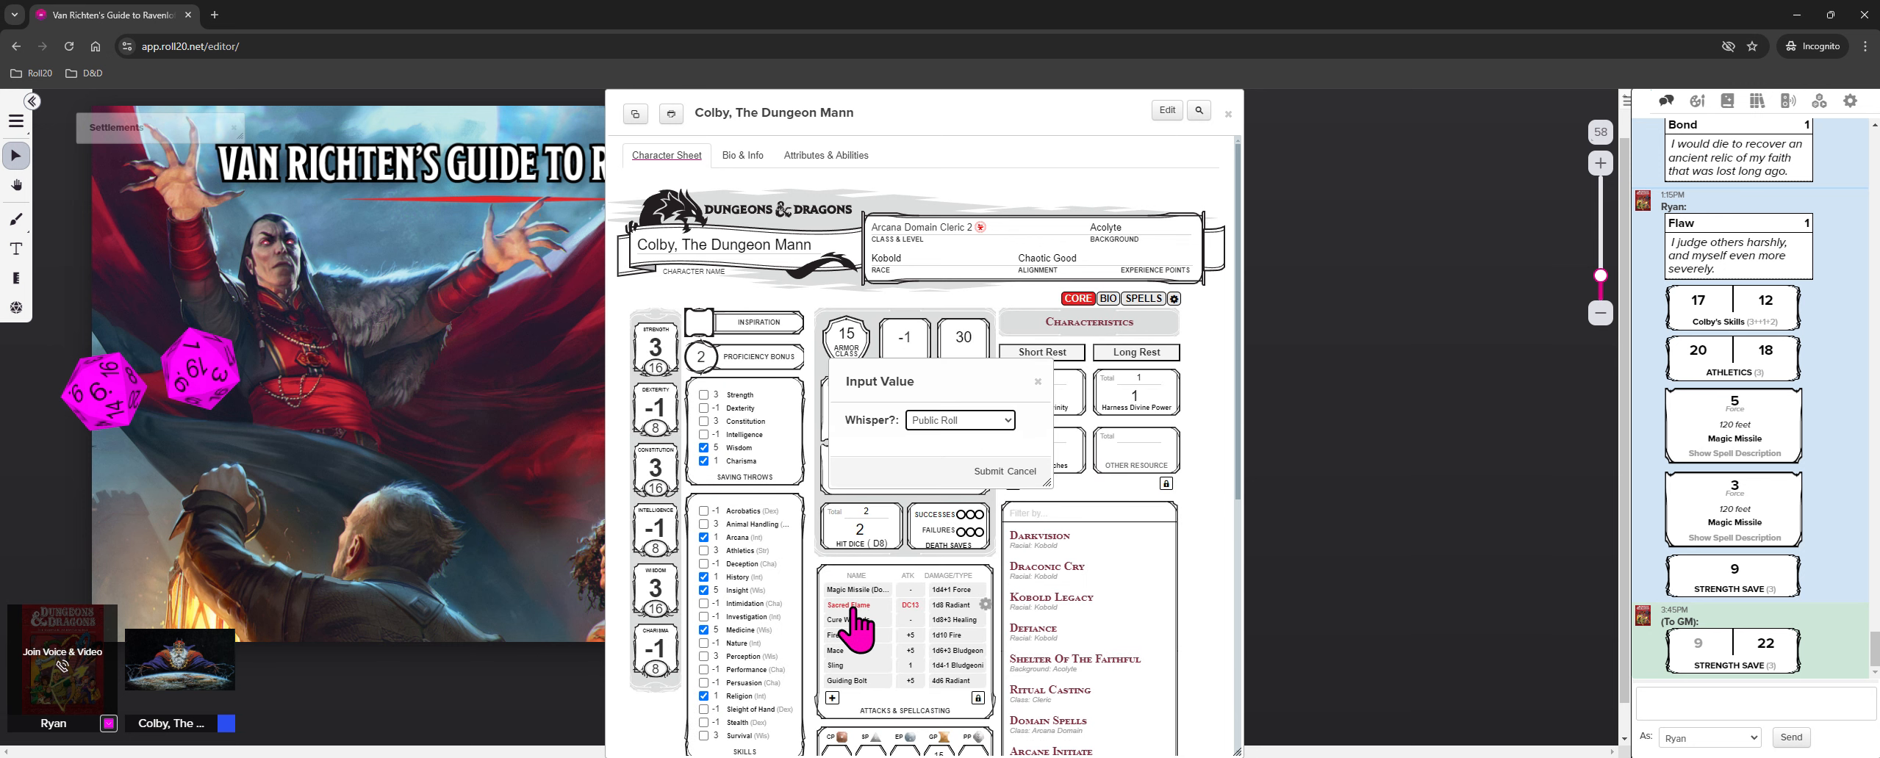
click(987, 471)
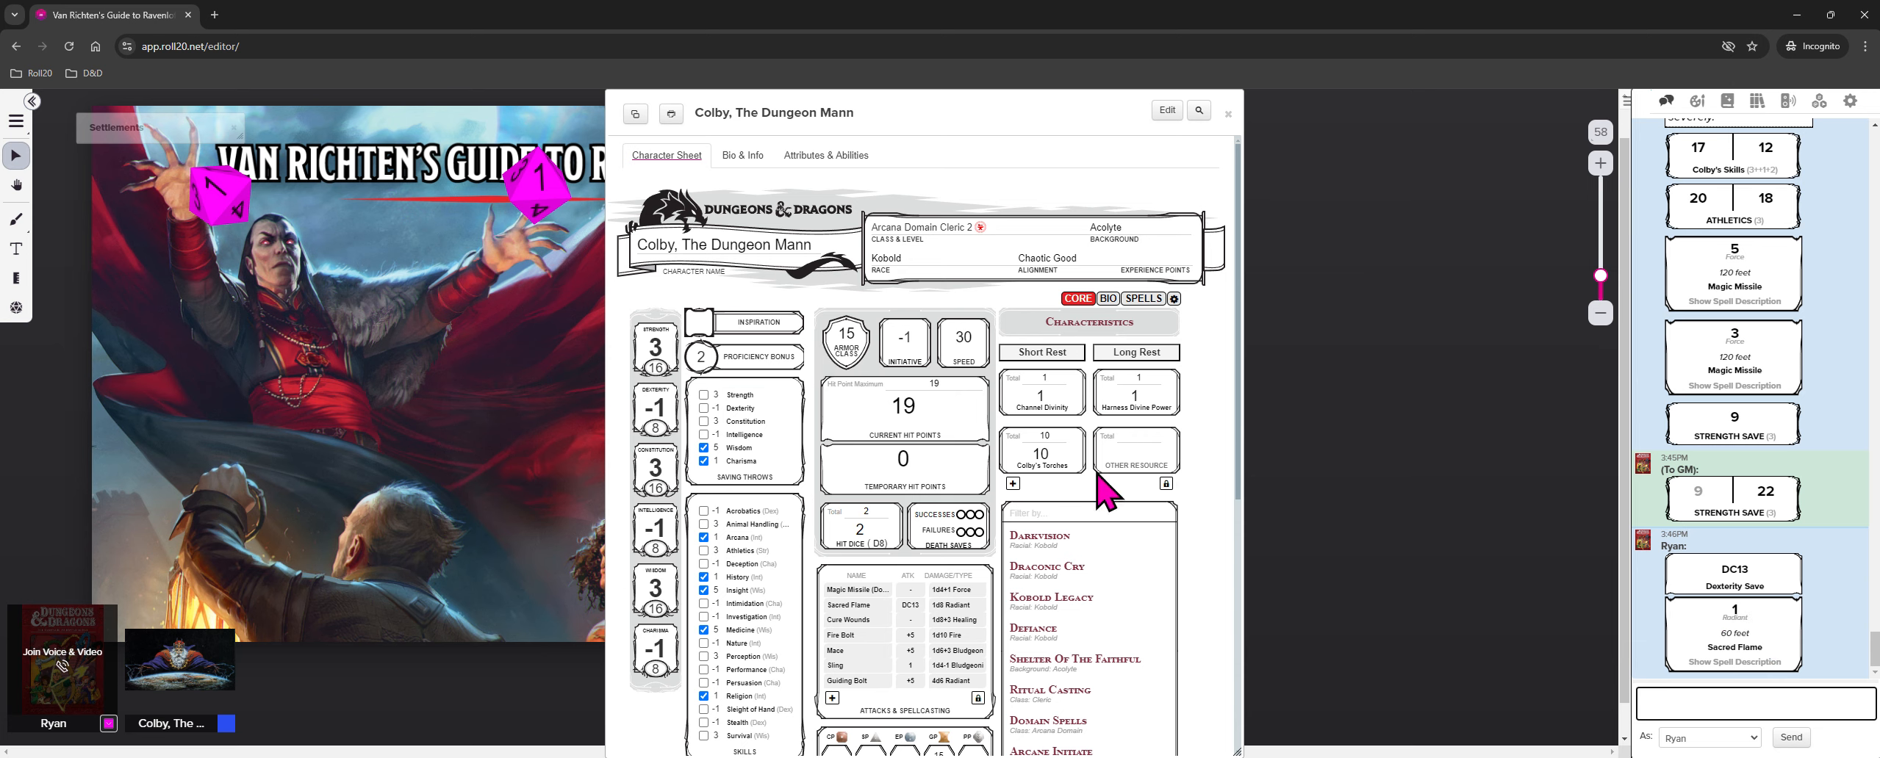
In the sheet settings, set Auto Damage Roll to Don't Auto Roll Damage and review the proficiency bonus choices
click(1173, 299)
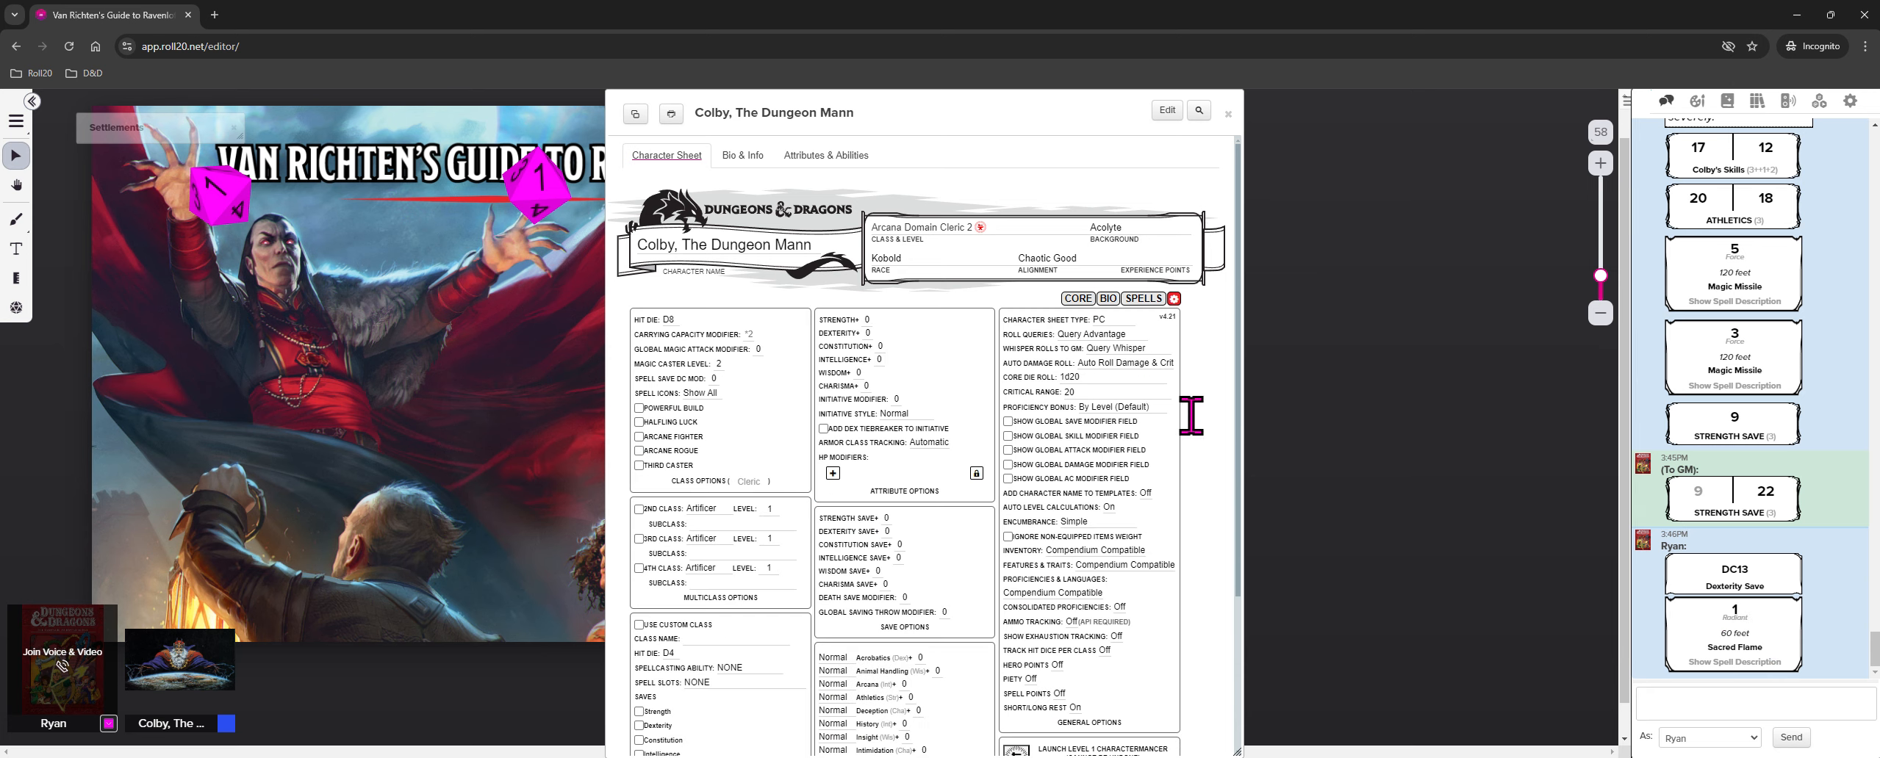
click(1115, 364)
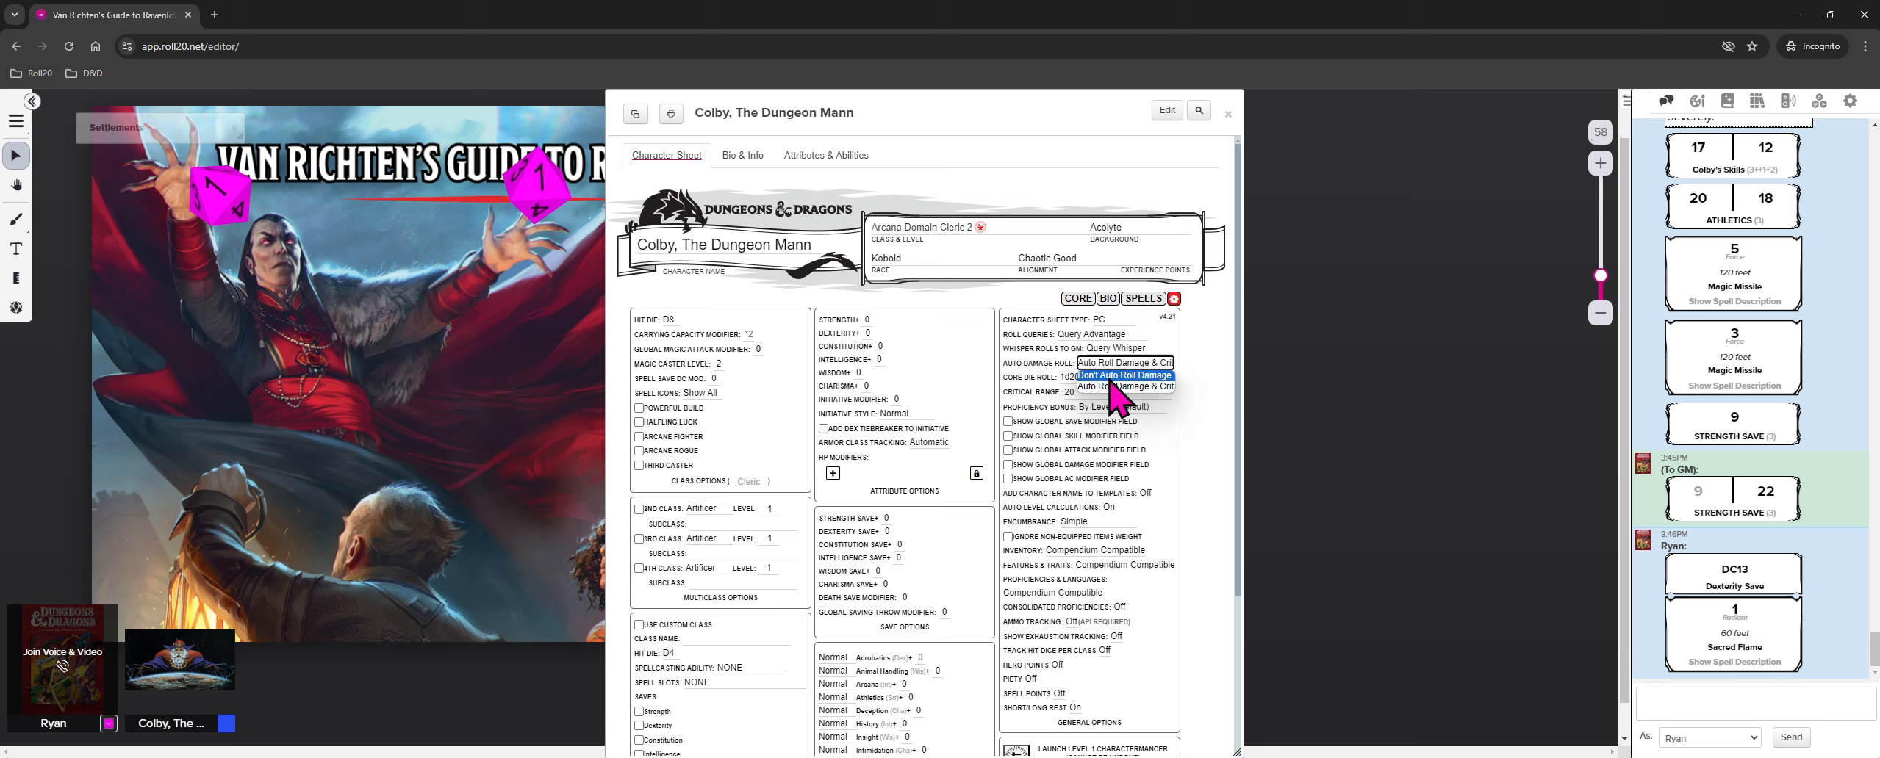
click(1114, 376)
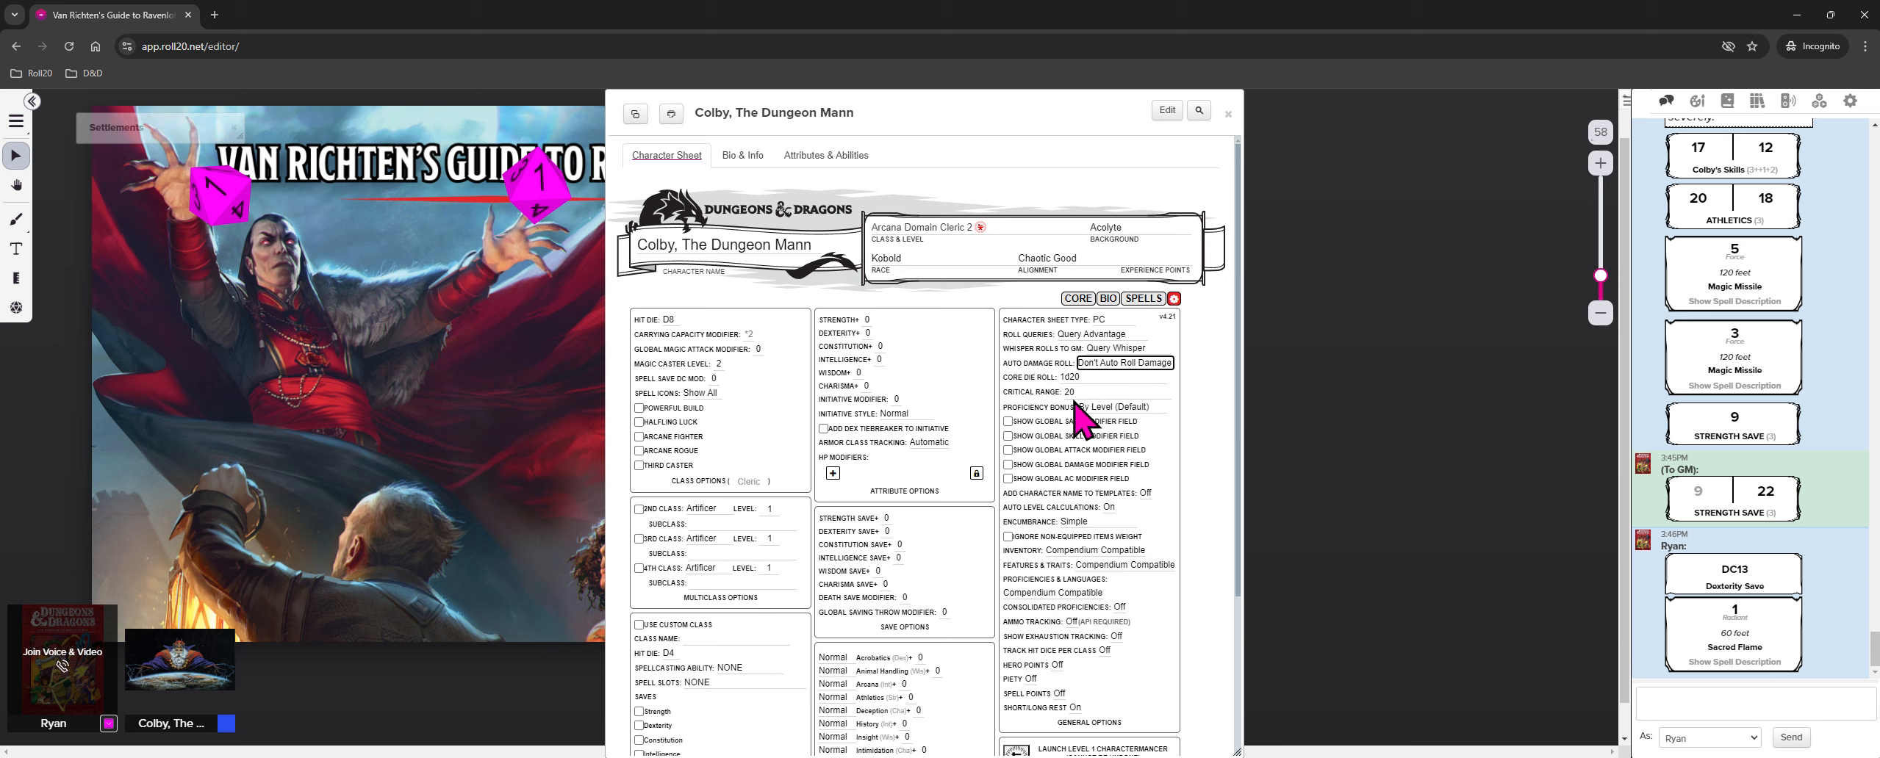
click(1145, 406)
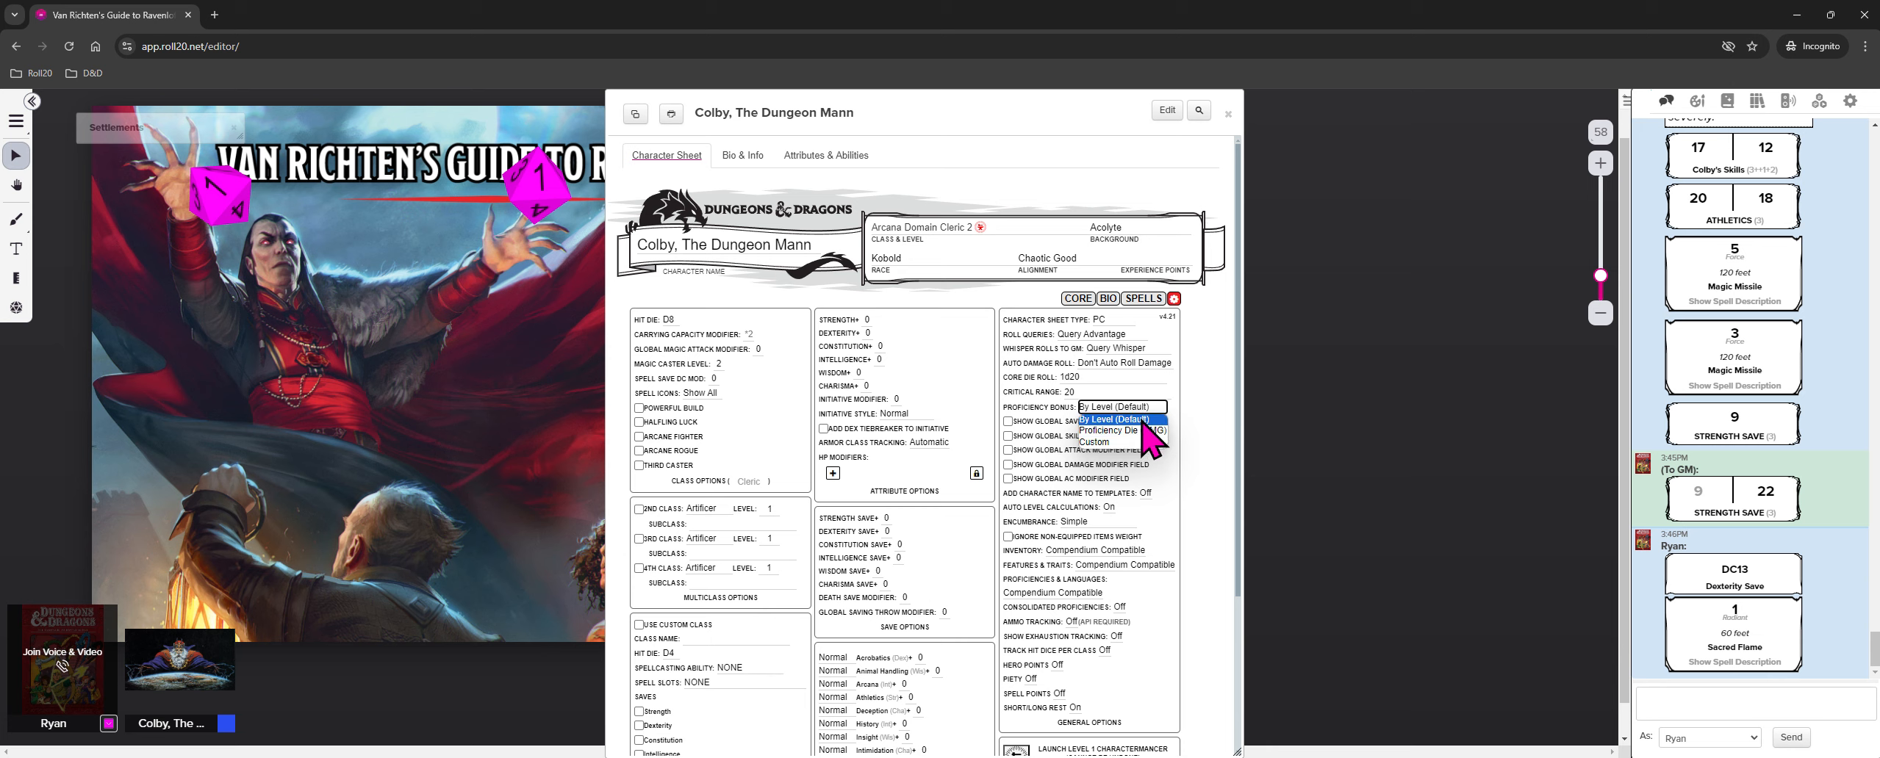
click(1210, 413)
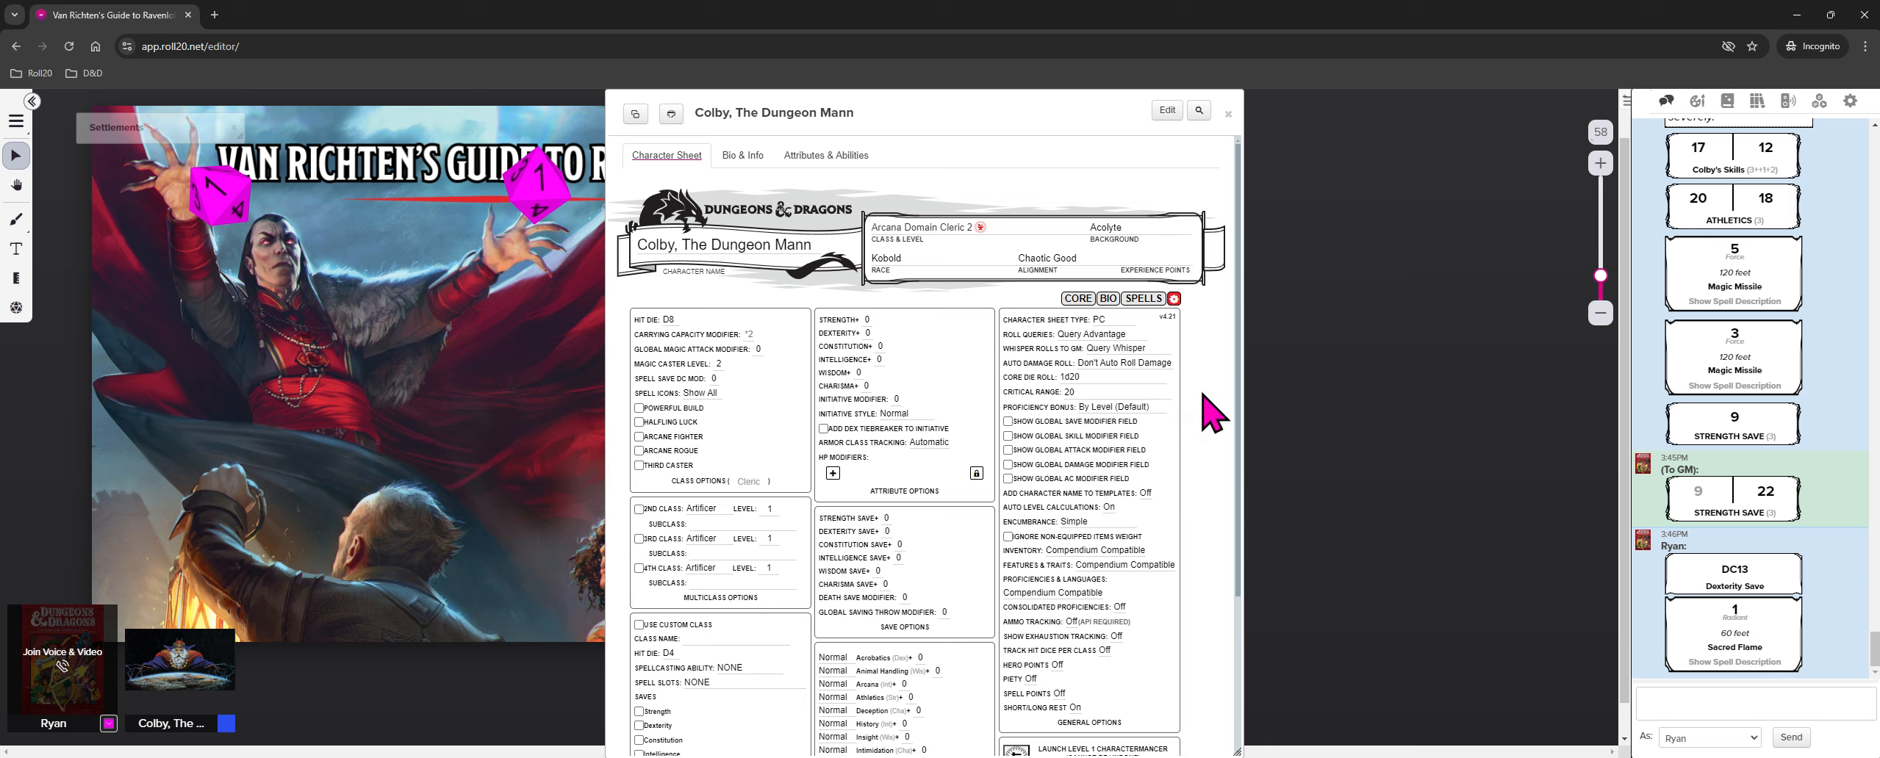
Show the global save, skill, attack, damage and AC modifier fields, and set Add Character Name to Templates to On
click(1007, 422)
click(1008, 450)
click(1008, 464)
click(1008, 479)
click(1146, 492)
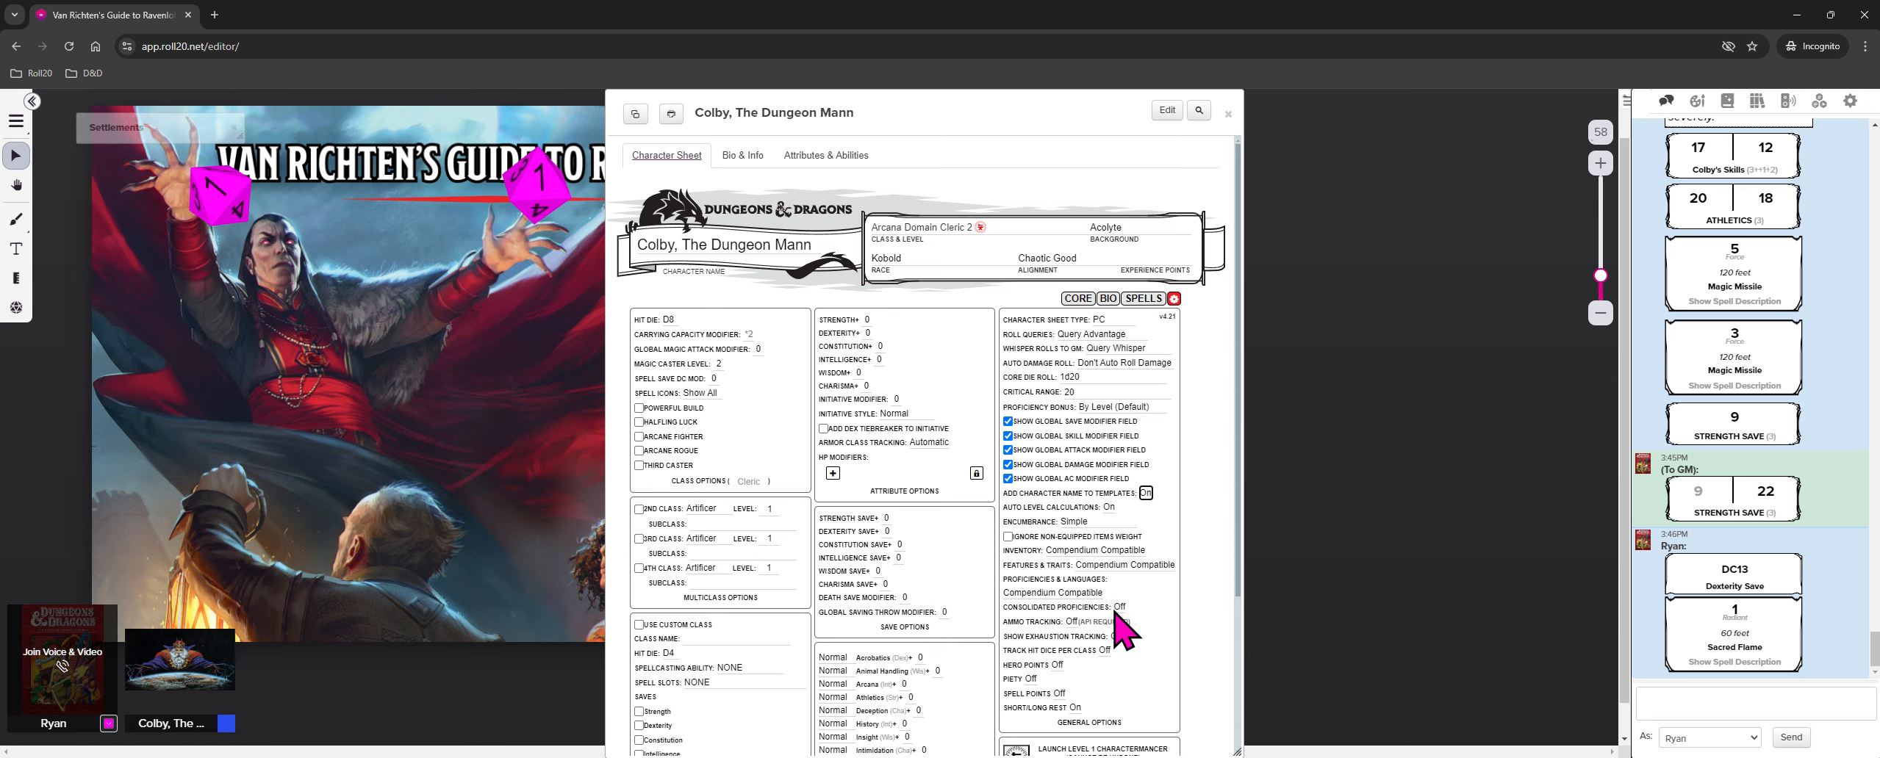
Examine the remaining general options and the Charactermancer options in the sheet settings
scroll(1074, 705, down, 1)
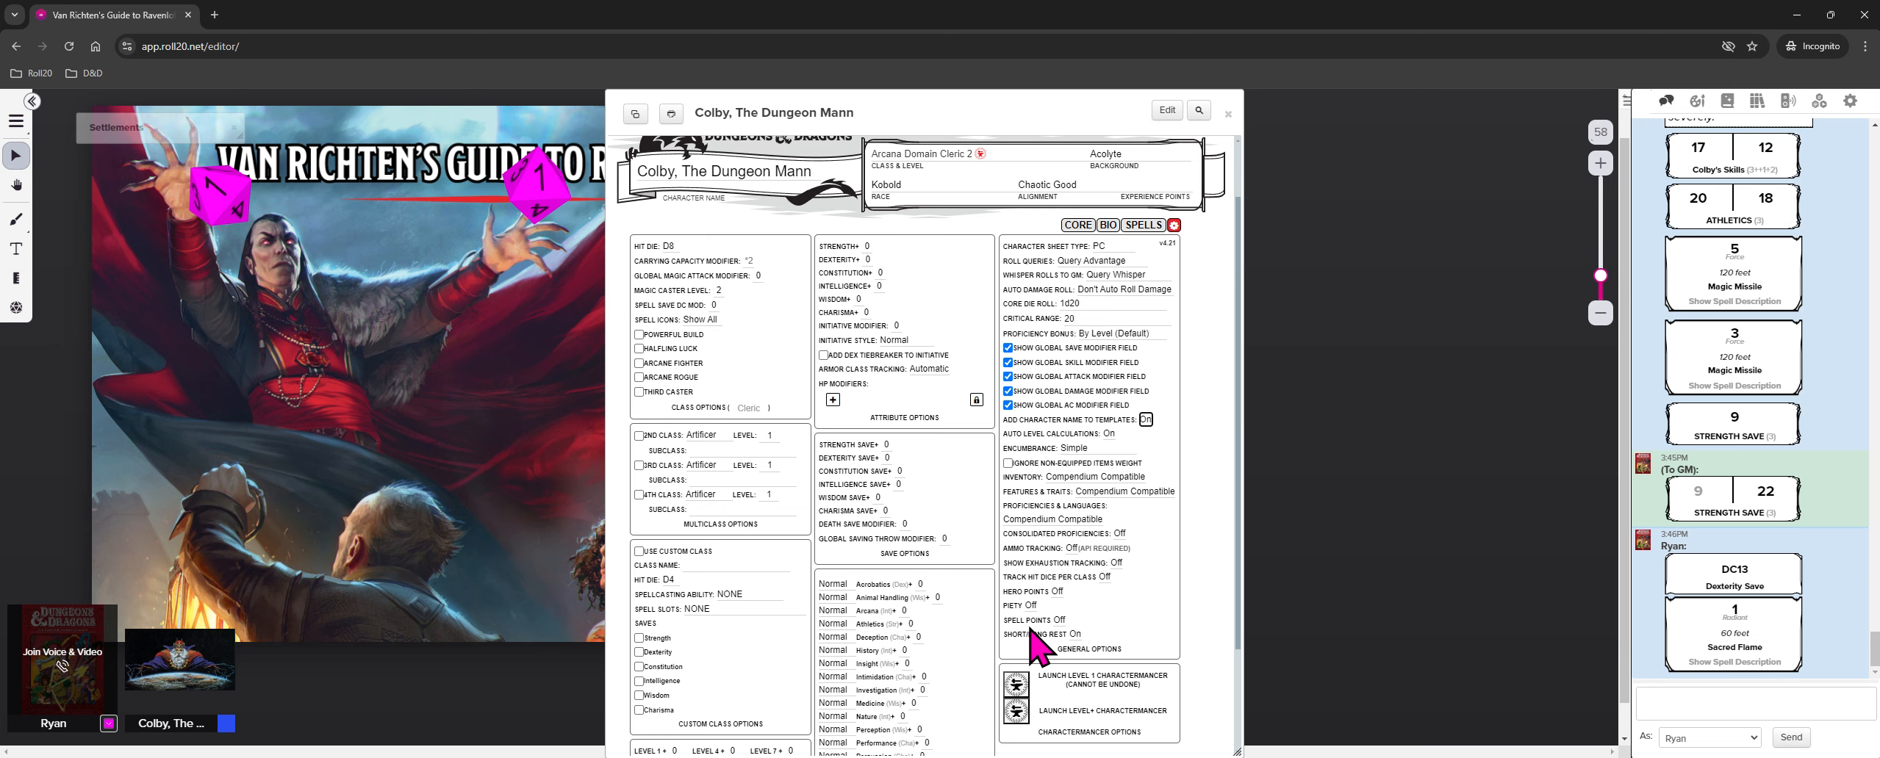
scroll(1065, 528, down, 1)
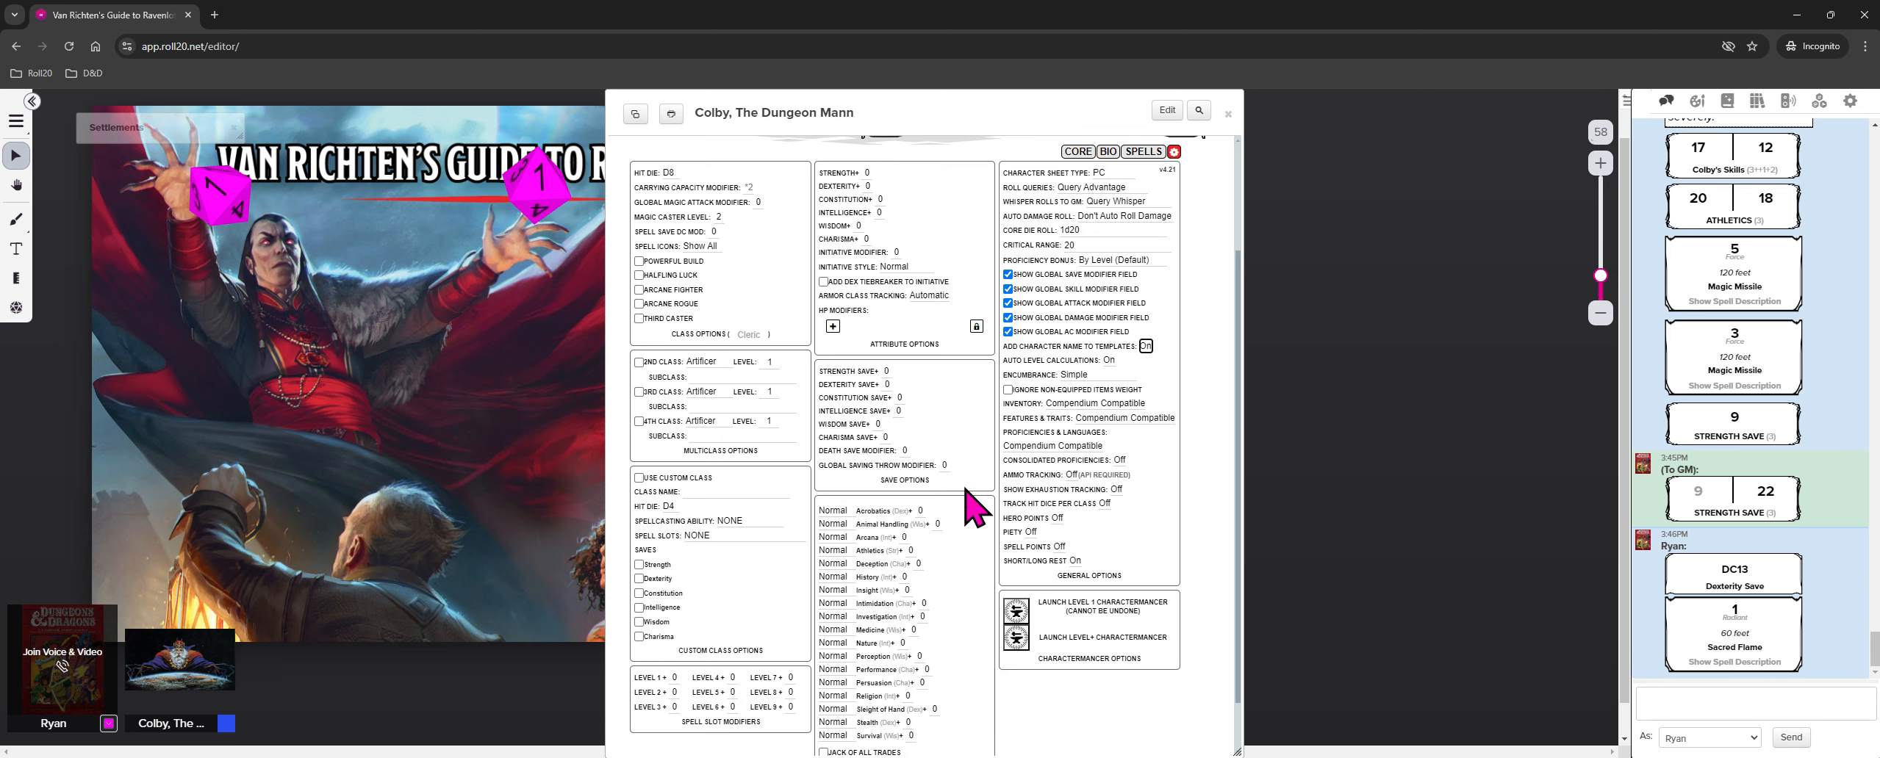
scroll(1080, 367, up, 2)
scroll(1176, 294, down, 1)
scroll(1152, 360, down, 1)
click(1057, 613)
drag(1059, 613, 1178, 612)
click(1185, 709)
scroll(1110, 658, up, 2)
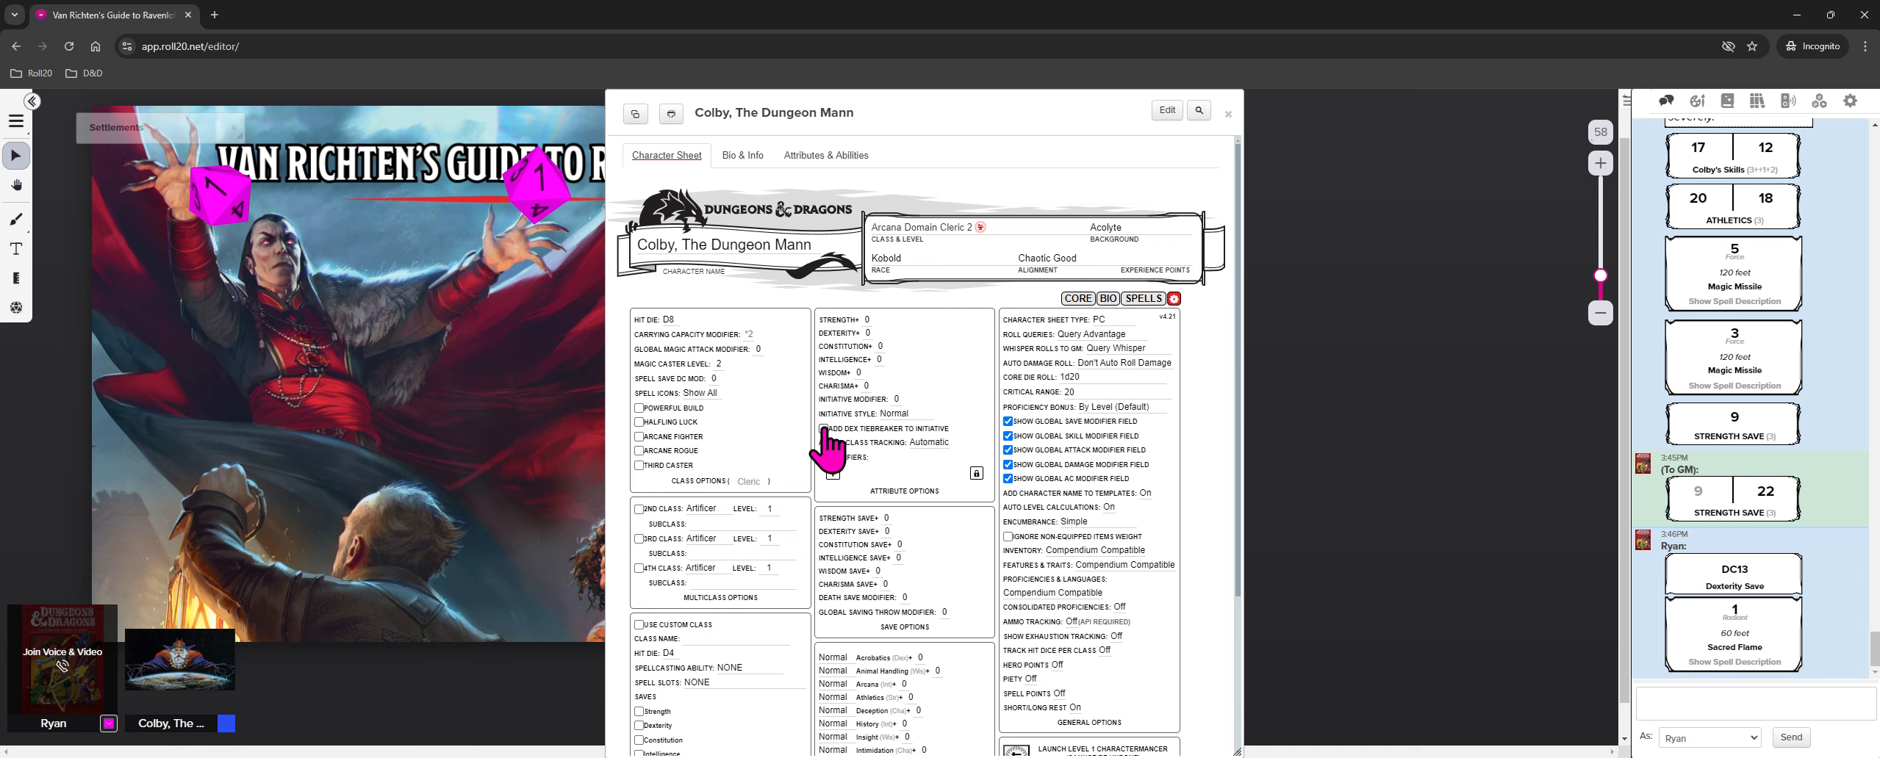
Add the Dex tiebreaker to initiative, check the initiative on the core page, and review the remaining sheet settings
click(1079, 298)
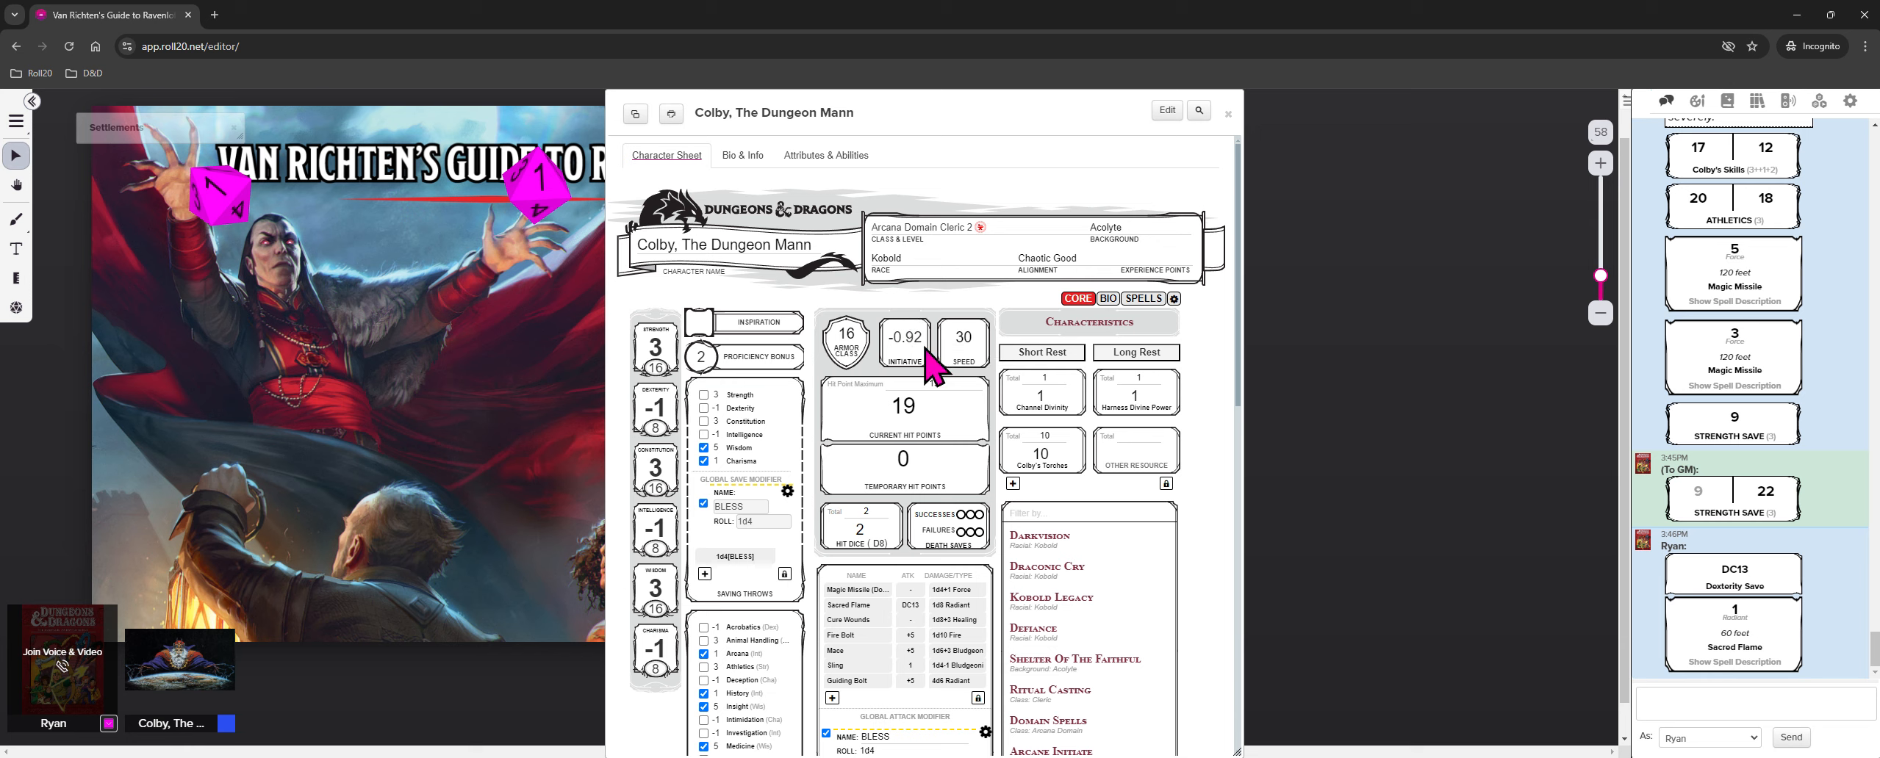
click(1174, 299)
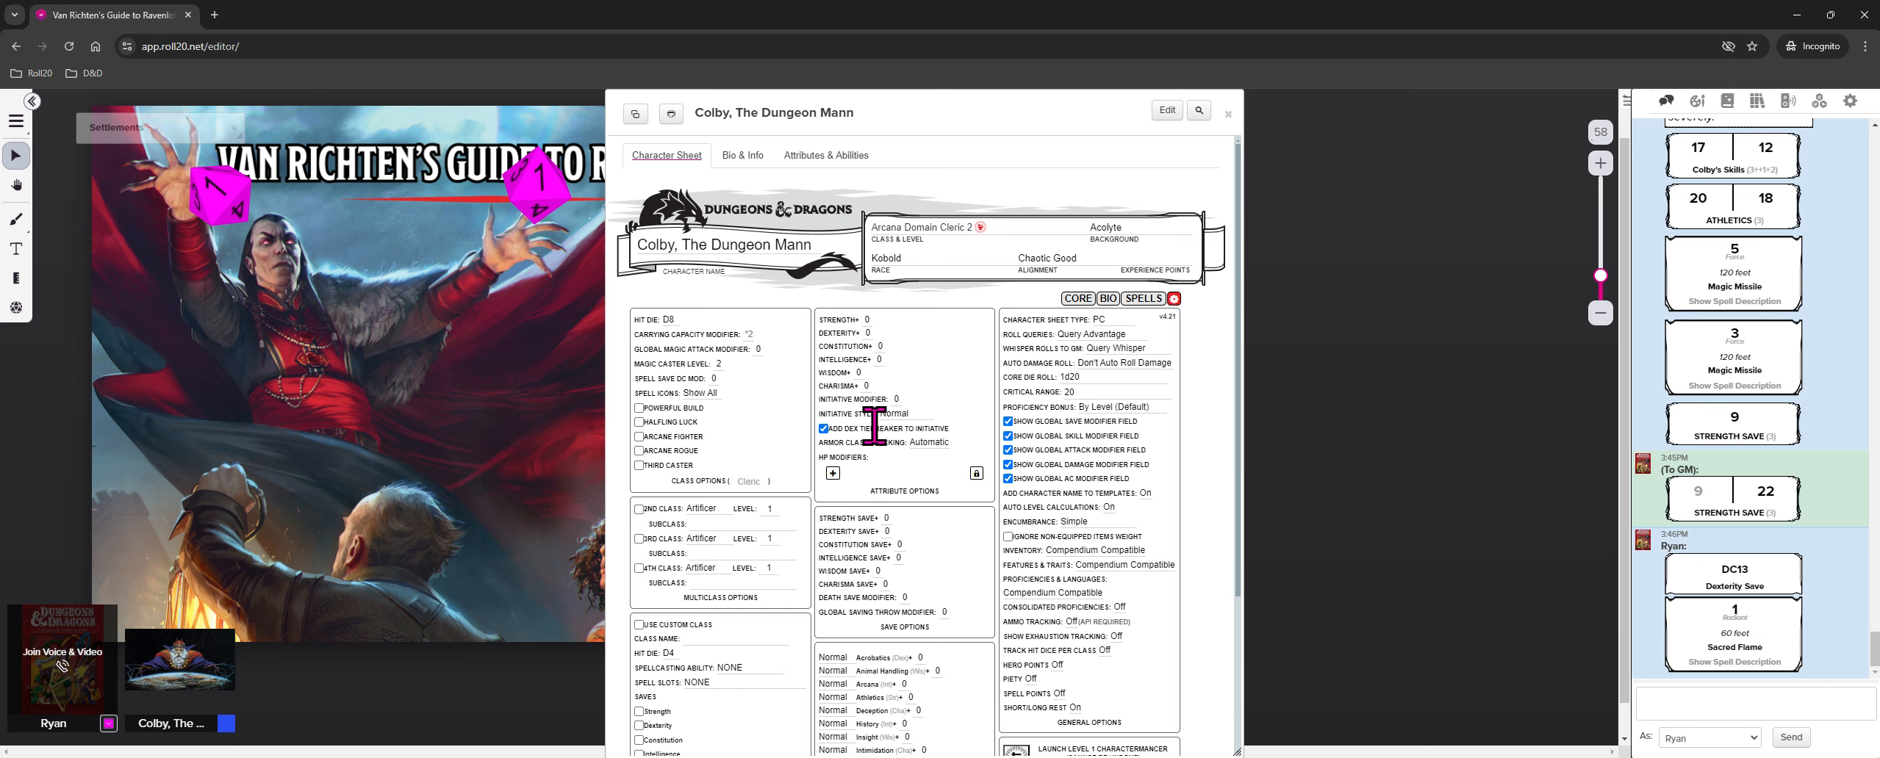
scroll(757, 441, down, 3)
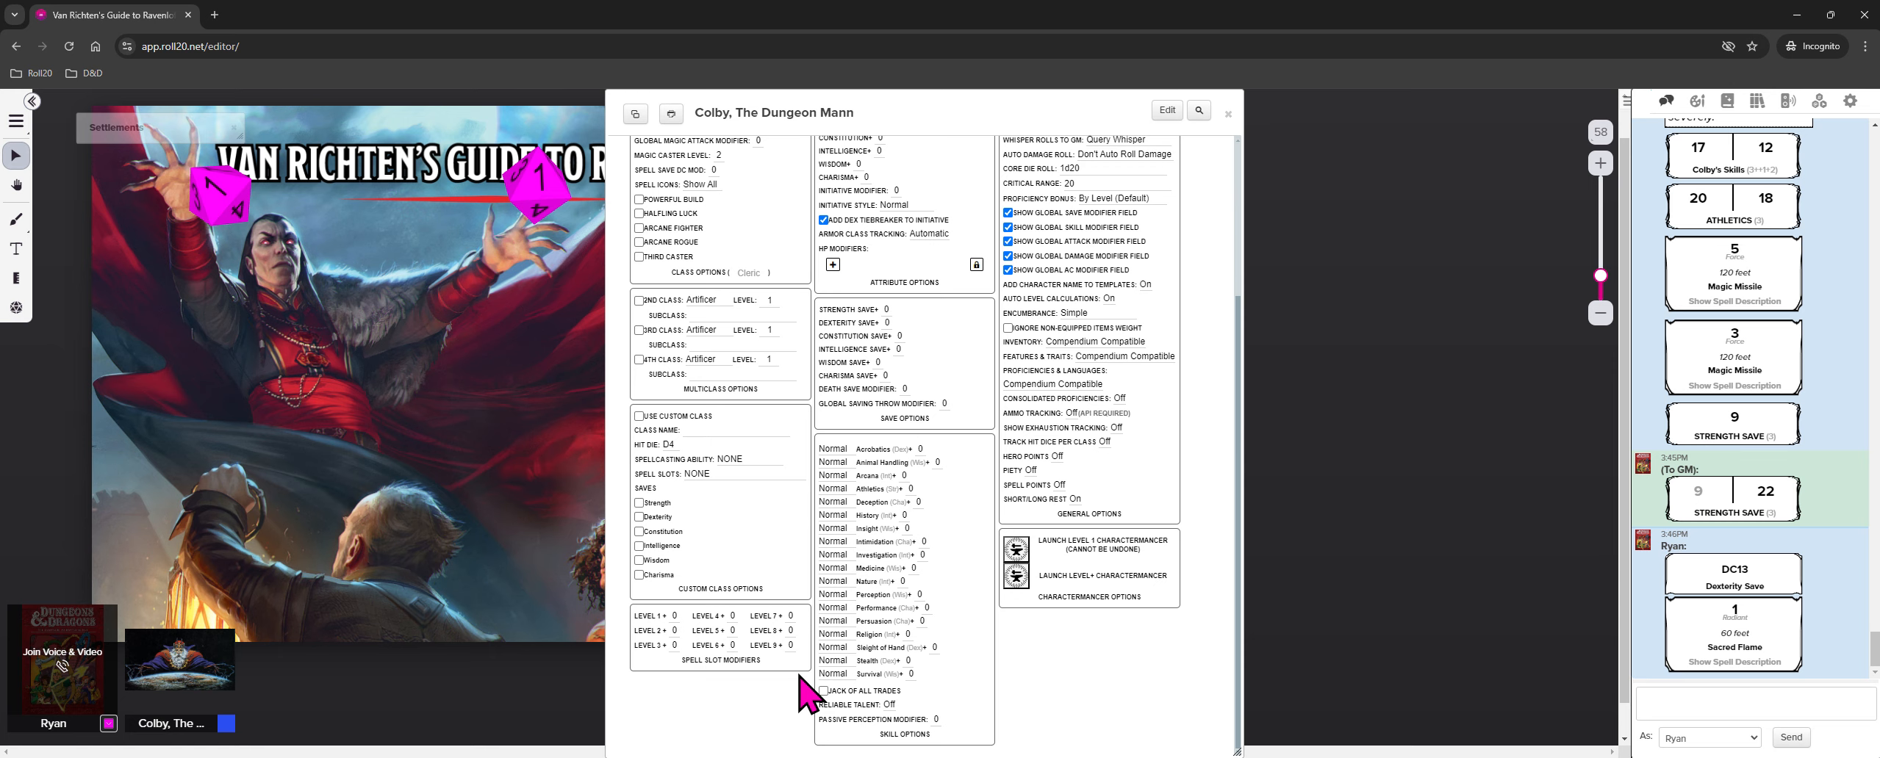
scroll(805, 695, up, 3)
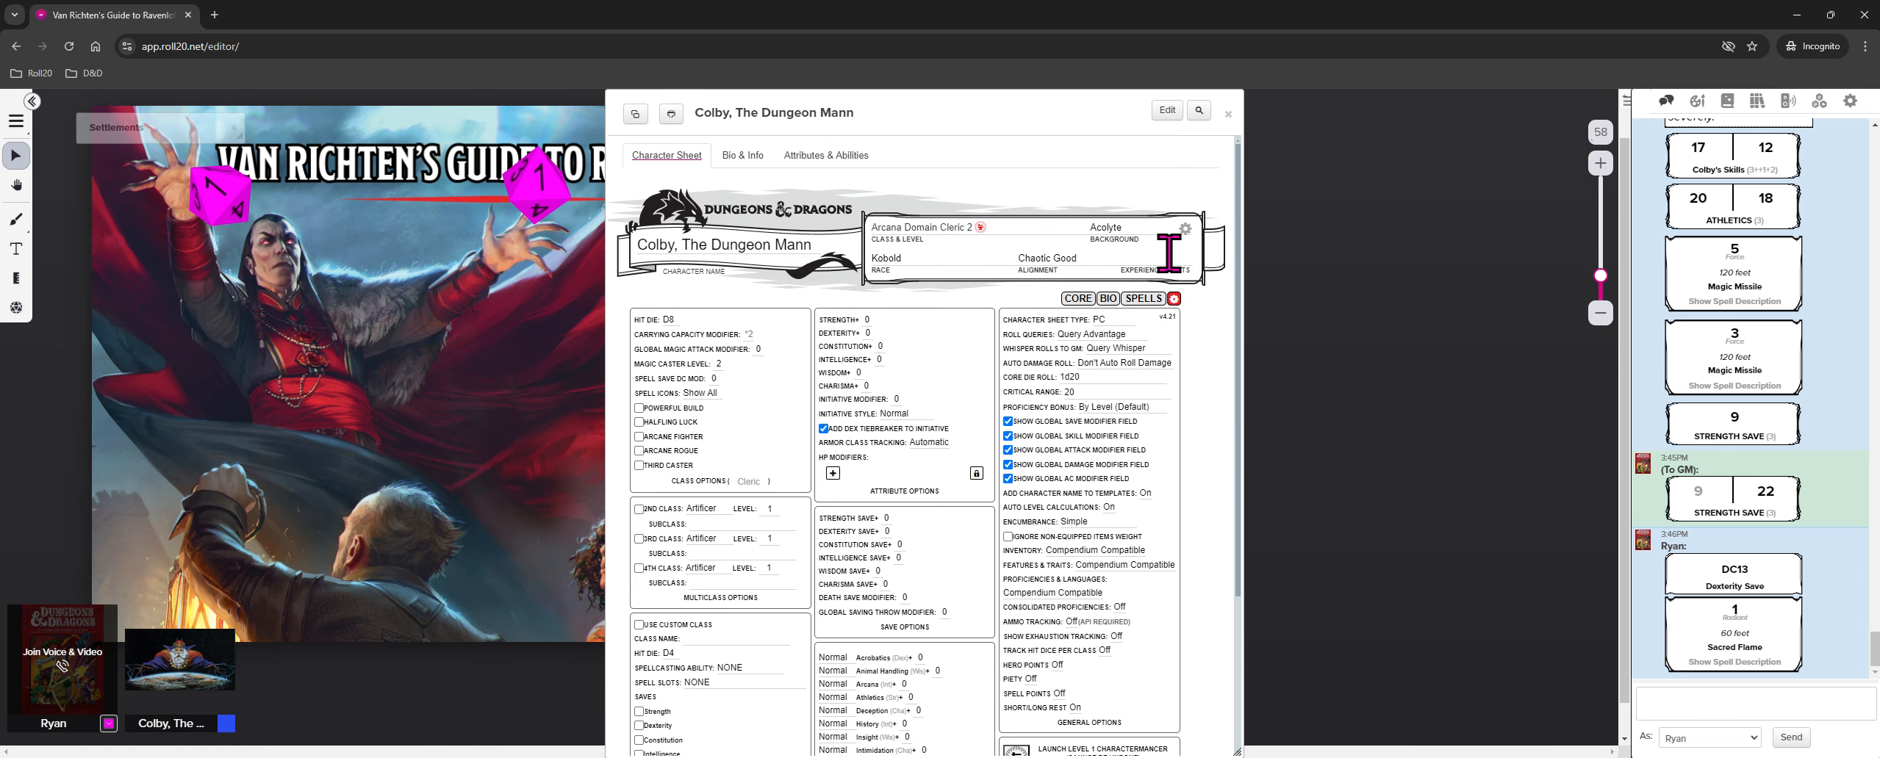
On the core page, close the editing fields of the Bless global save modifier and the Guidance global skill modifier
click(1079, 299)
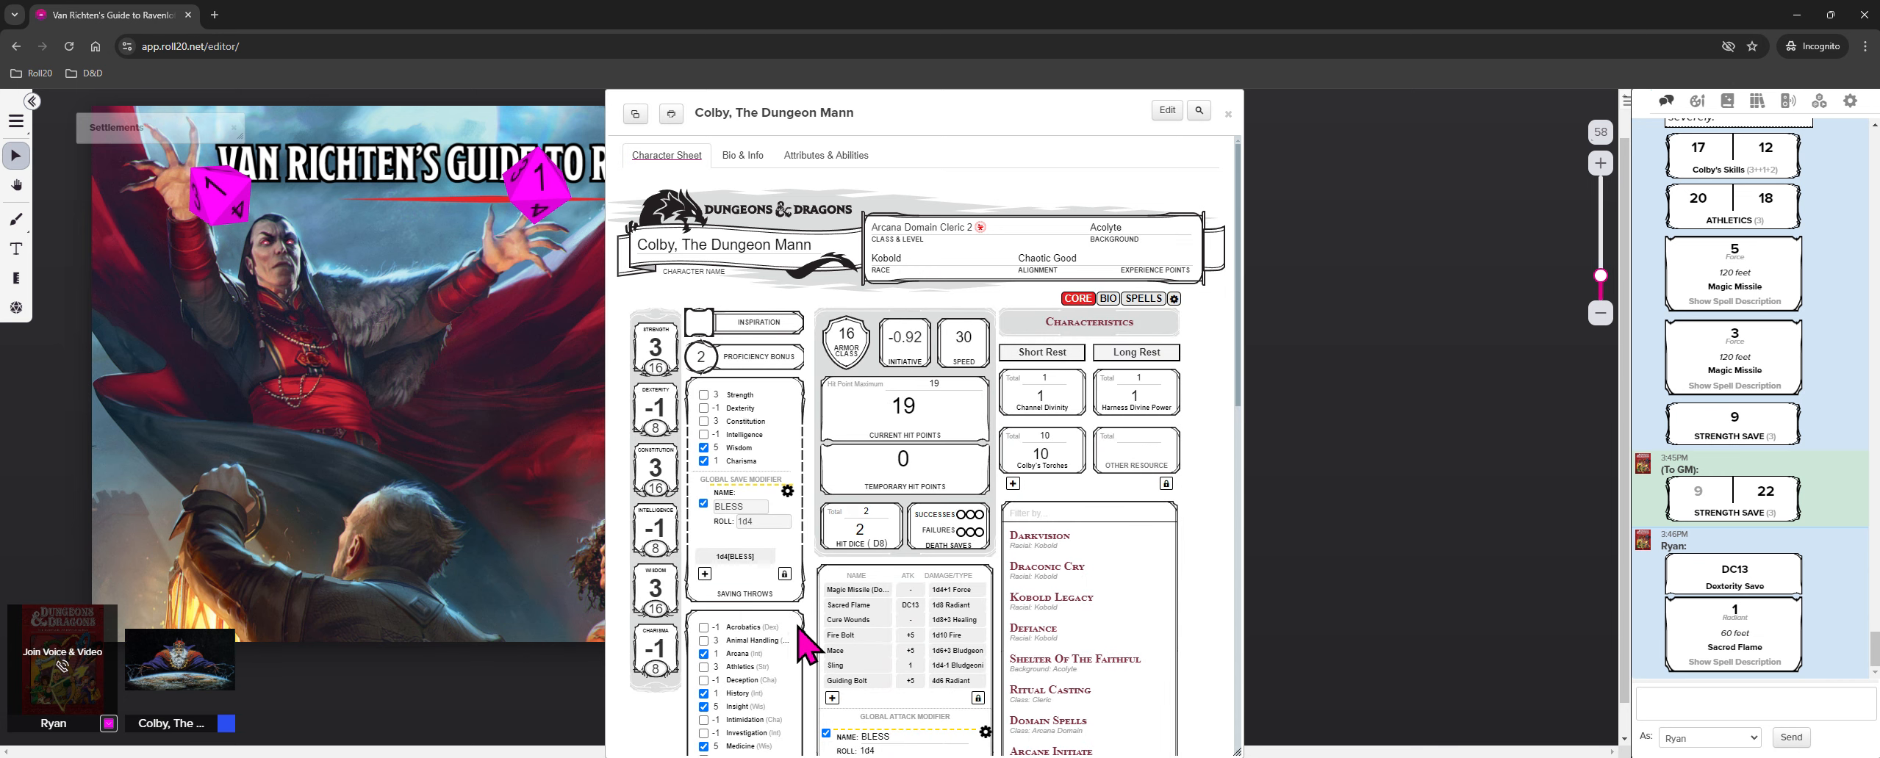
scroll(810, 670, down, 3)
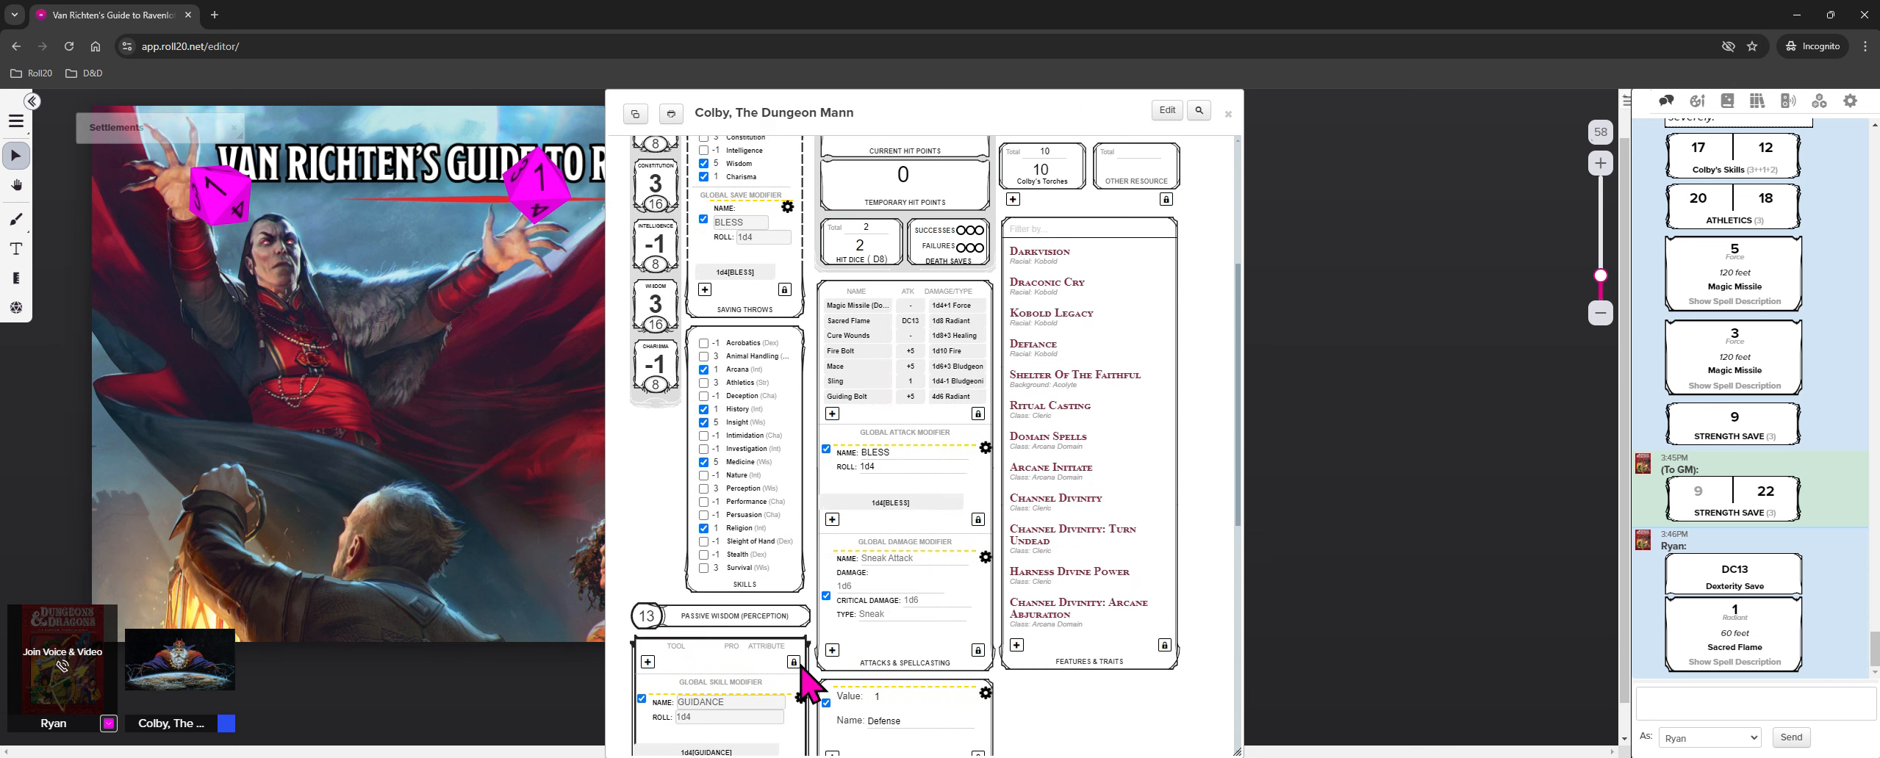
scroll(803, 661, up, 3)
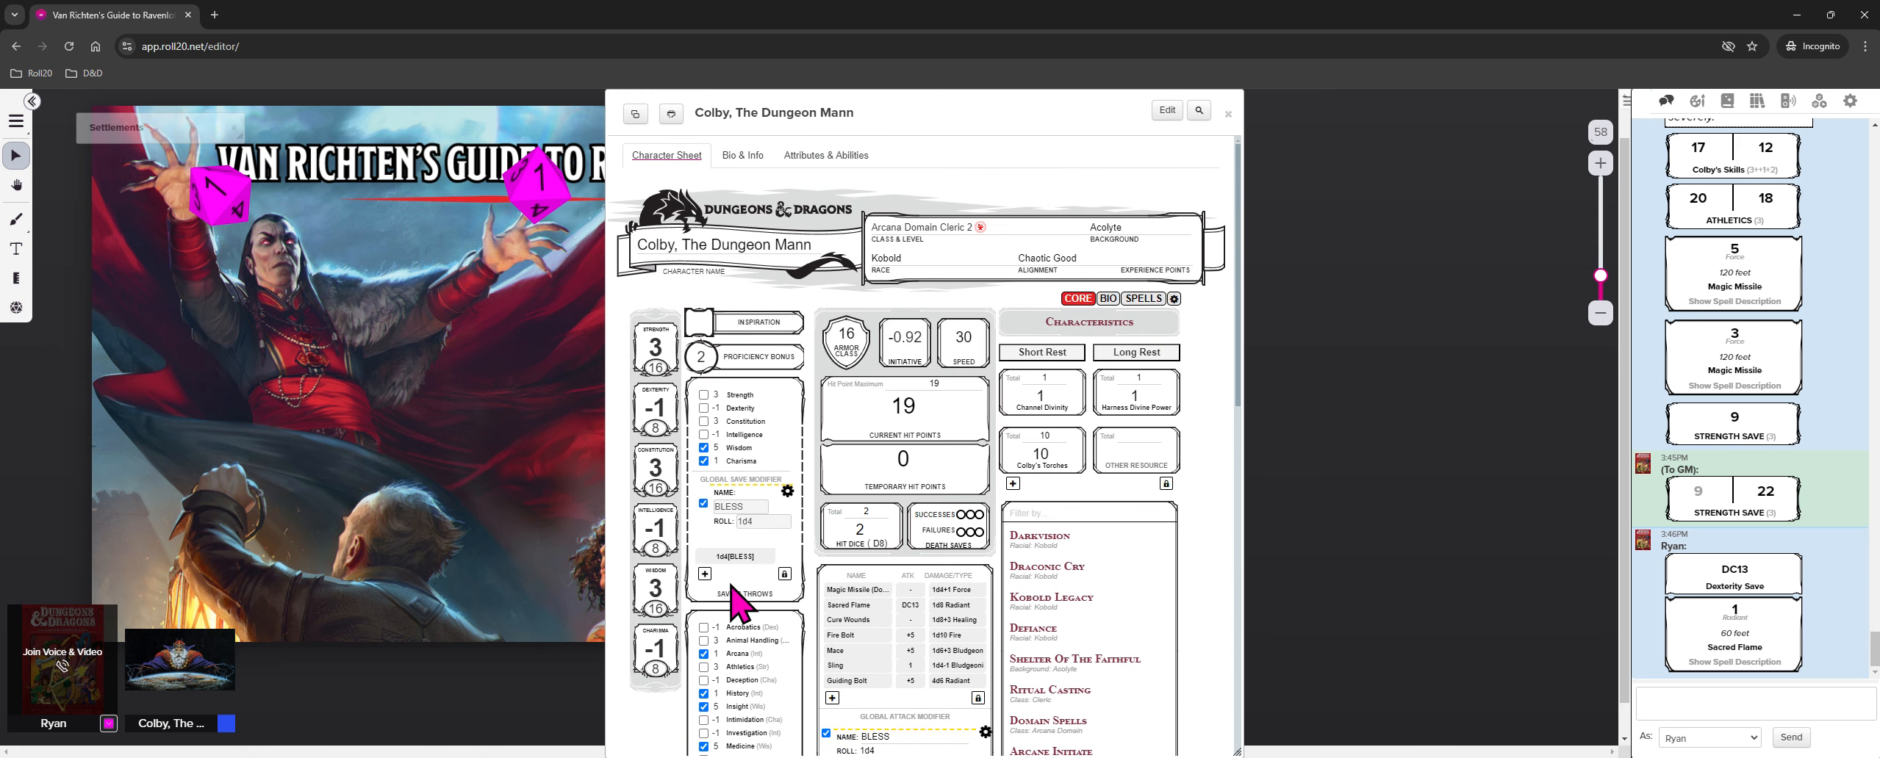
click(787, 491)
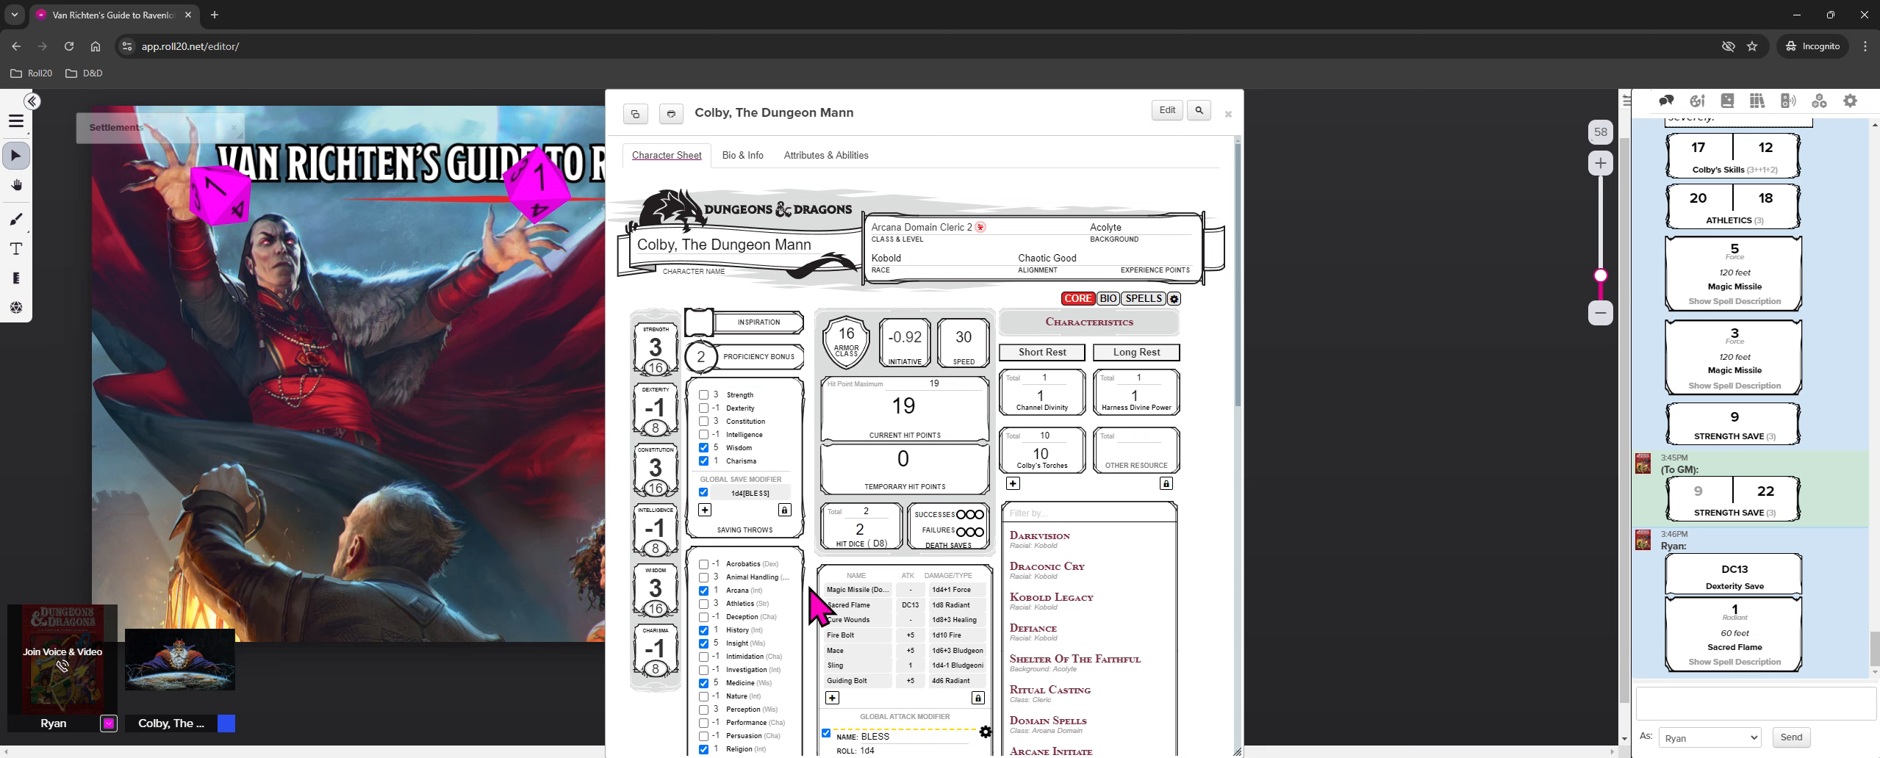
scroll(816, 624, down, 3)
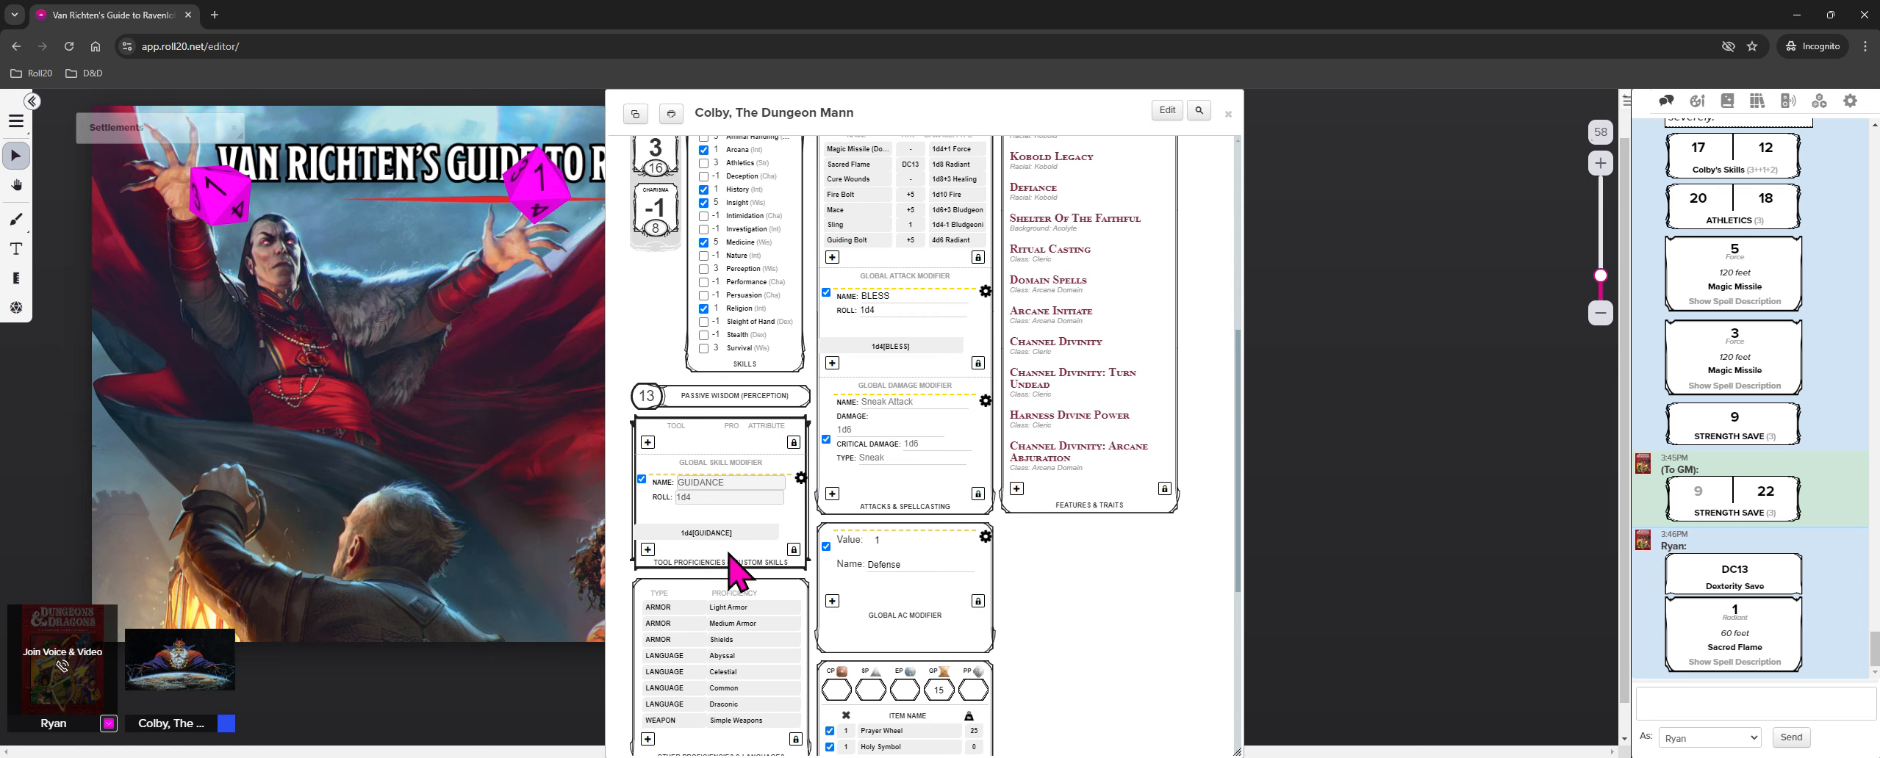
scroll(755, 462, up, 2)
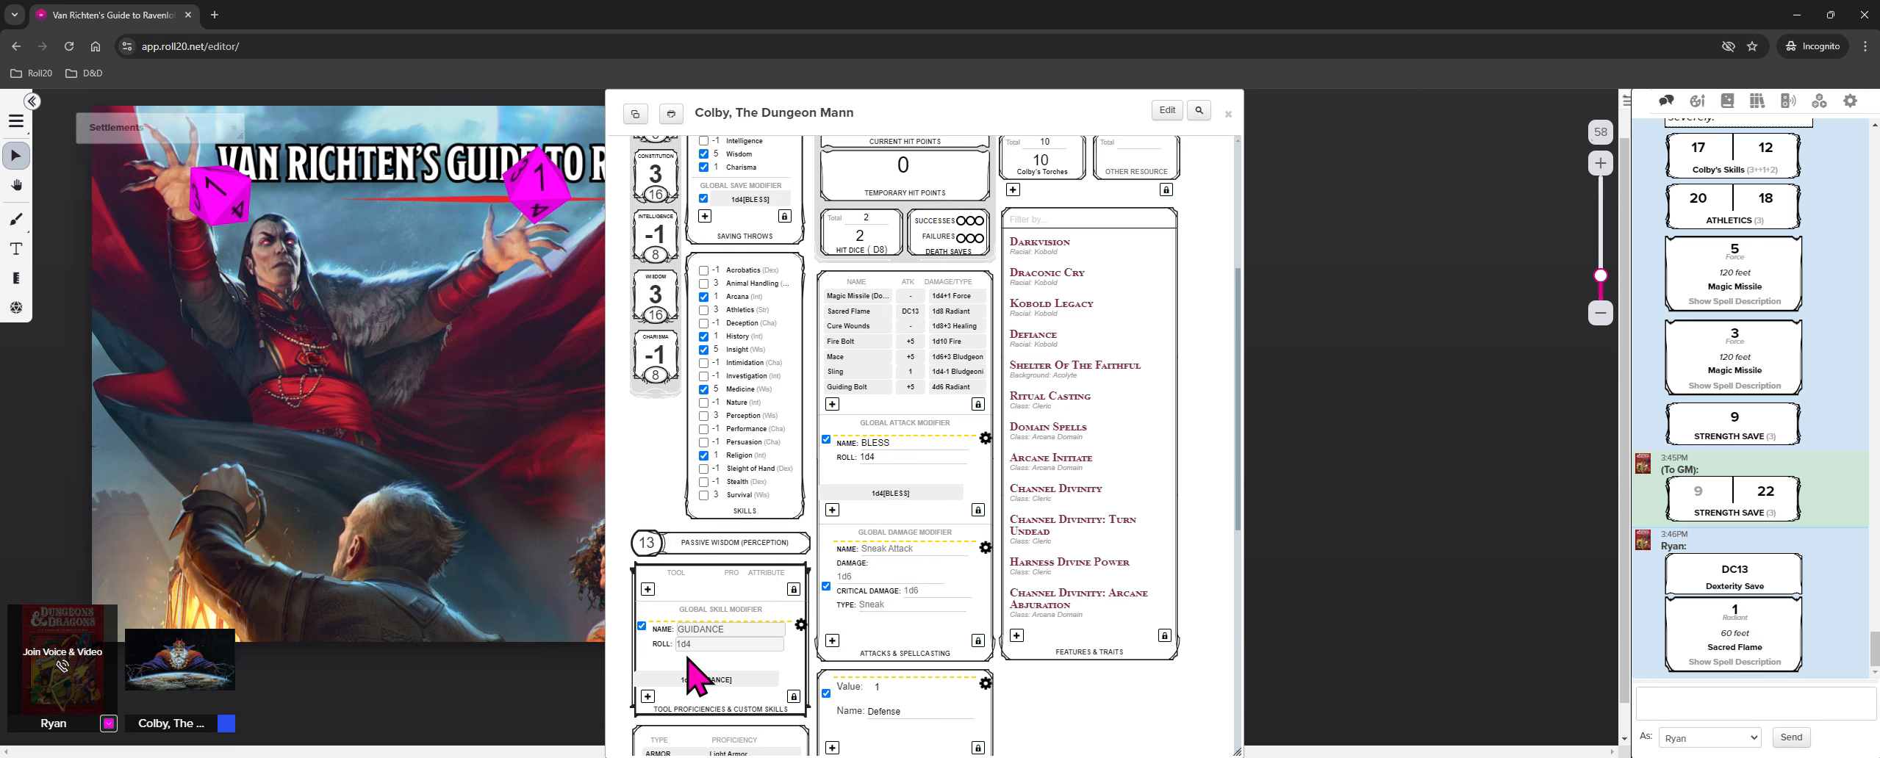
click(801, 625)
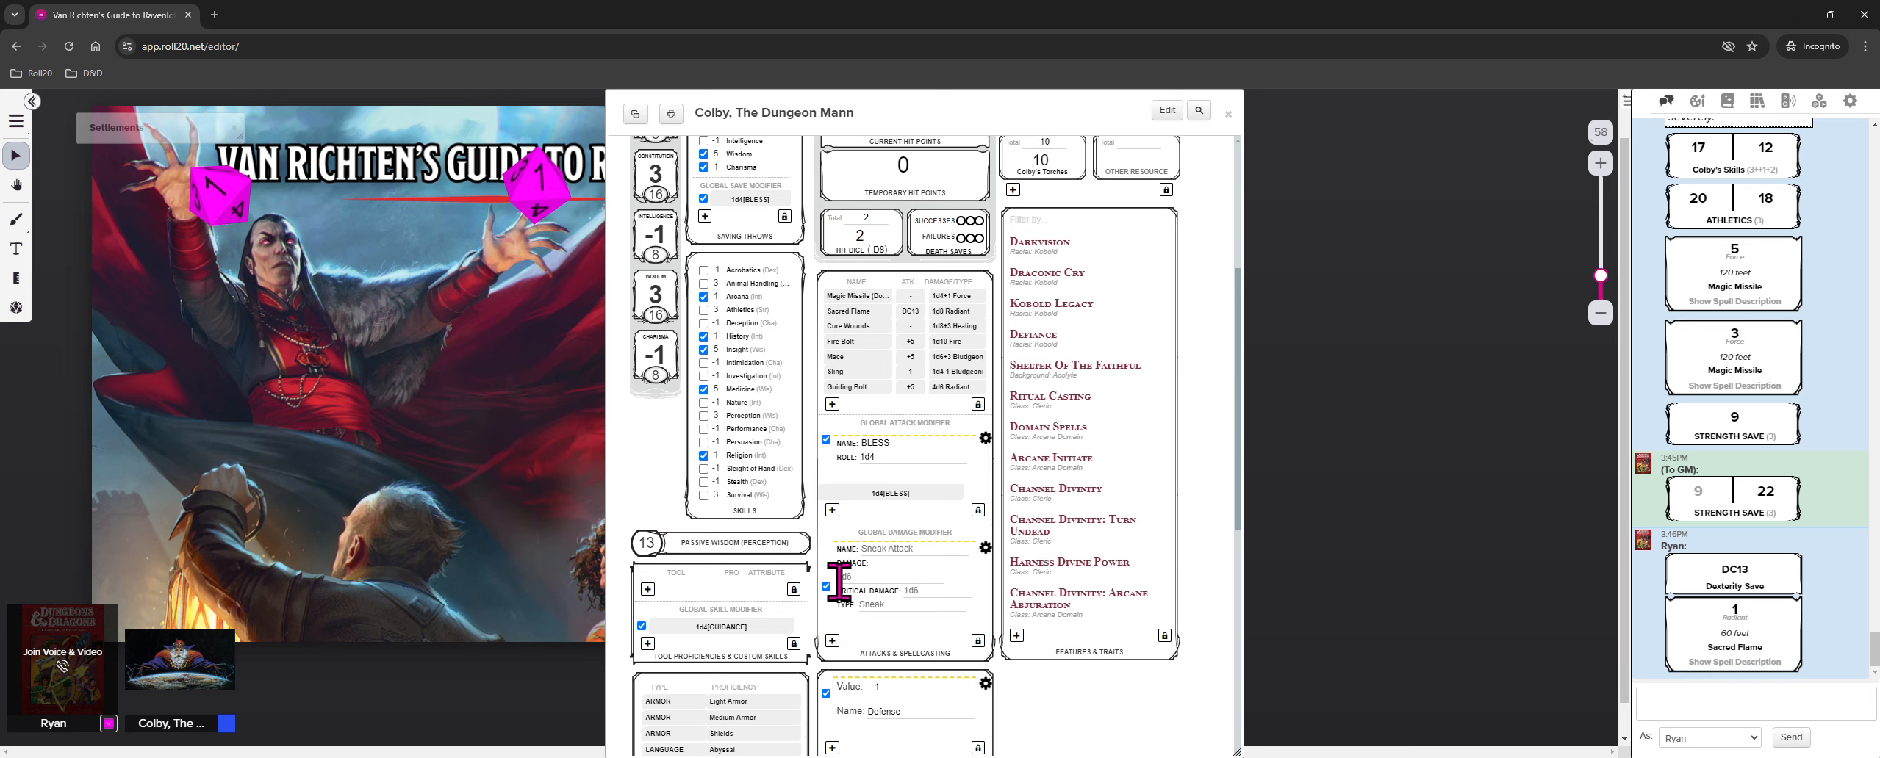
Close the editing fields of the Bless attack modifier, the Sneak Attack damage modifier and the Defense AC modifier
scroll(838, 580, down, 1)
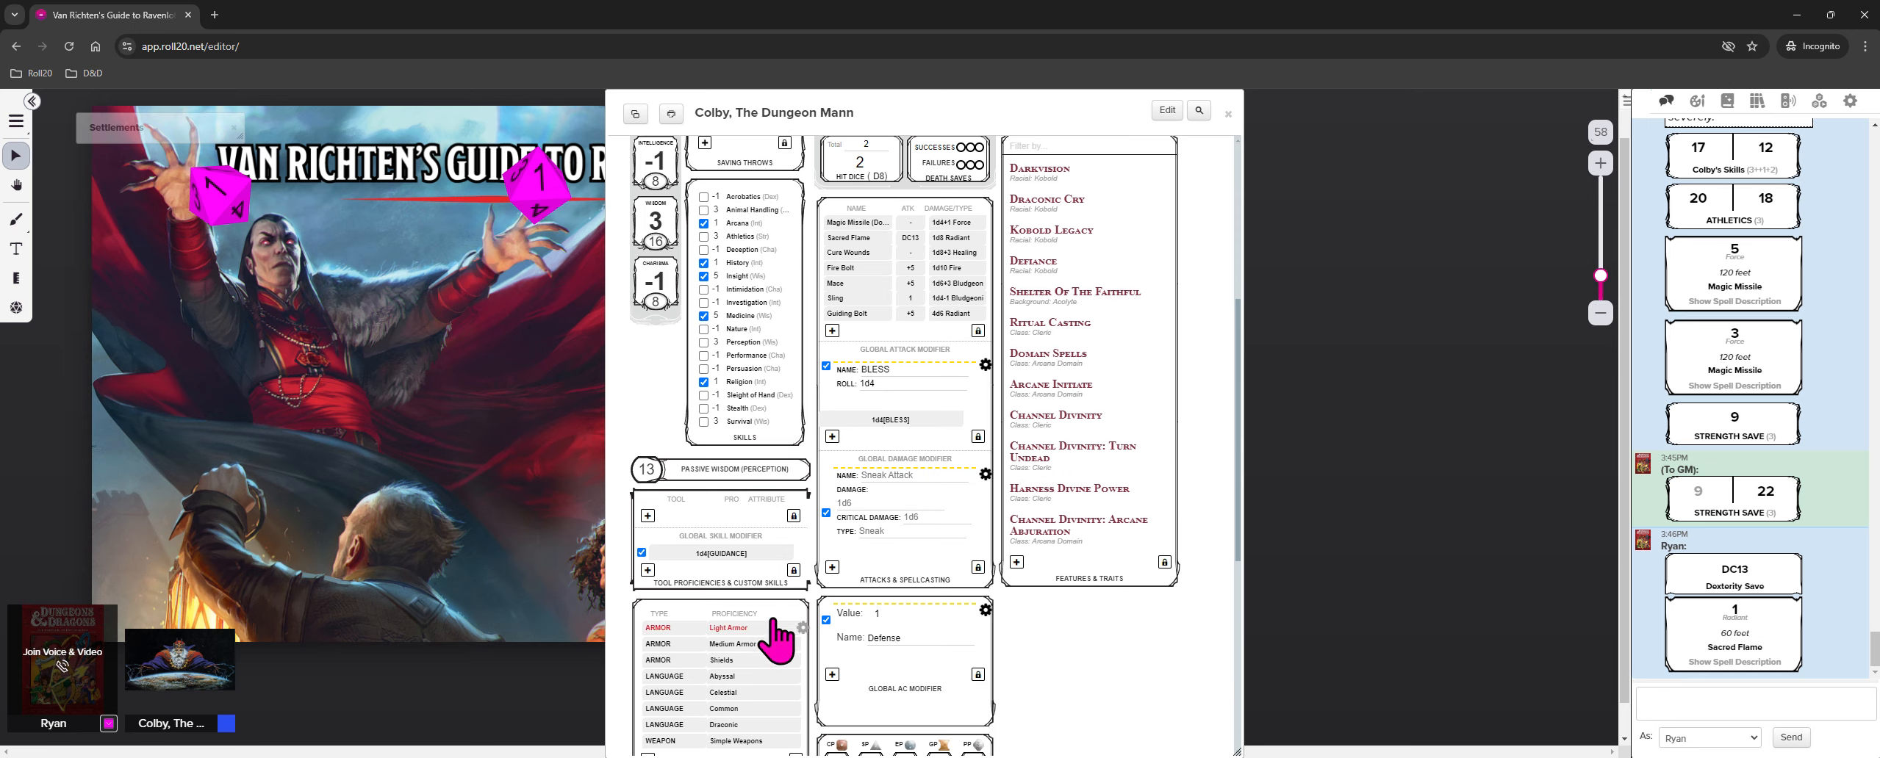
scroll(779, 569, up, 2)
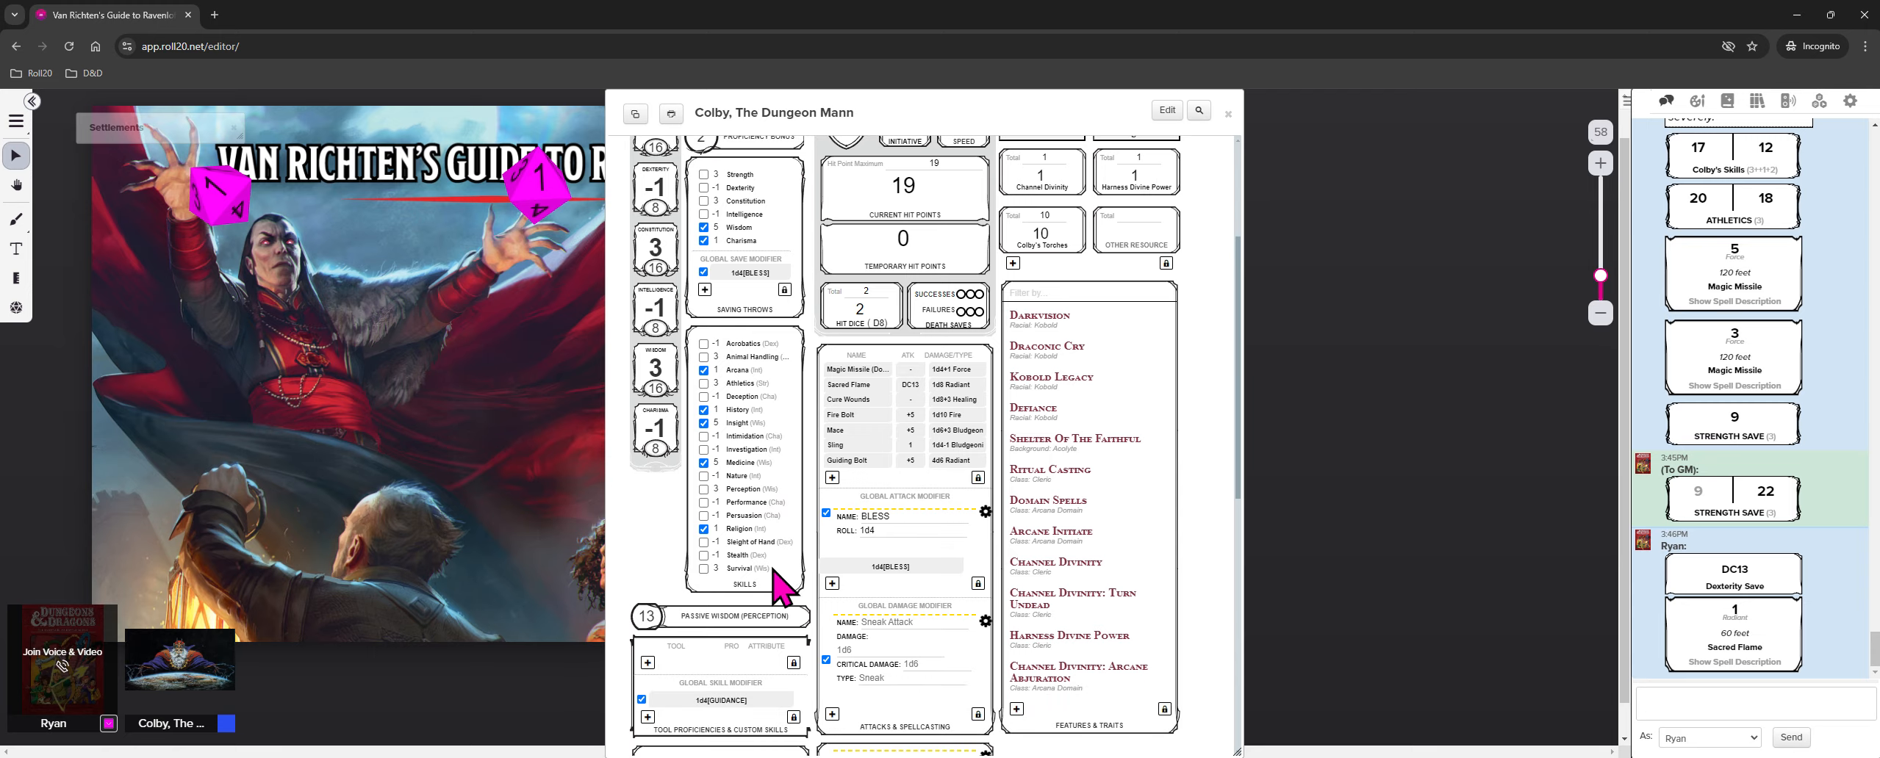
click(985, 507)
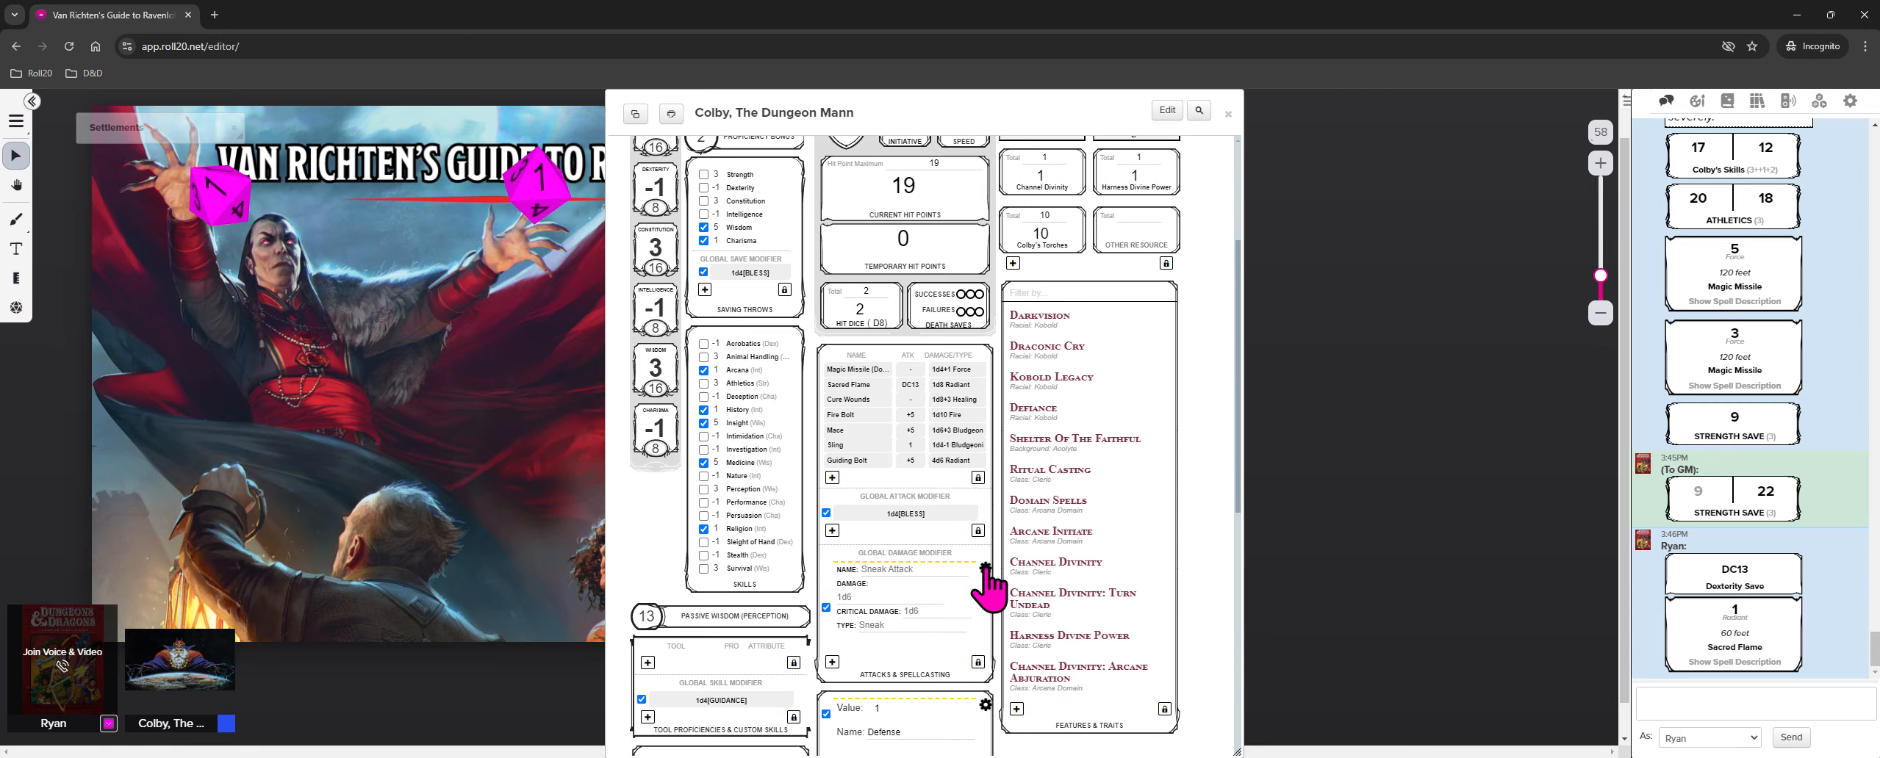
click(984, 570)
click(985, 632)
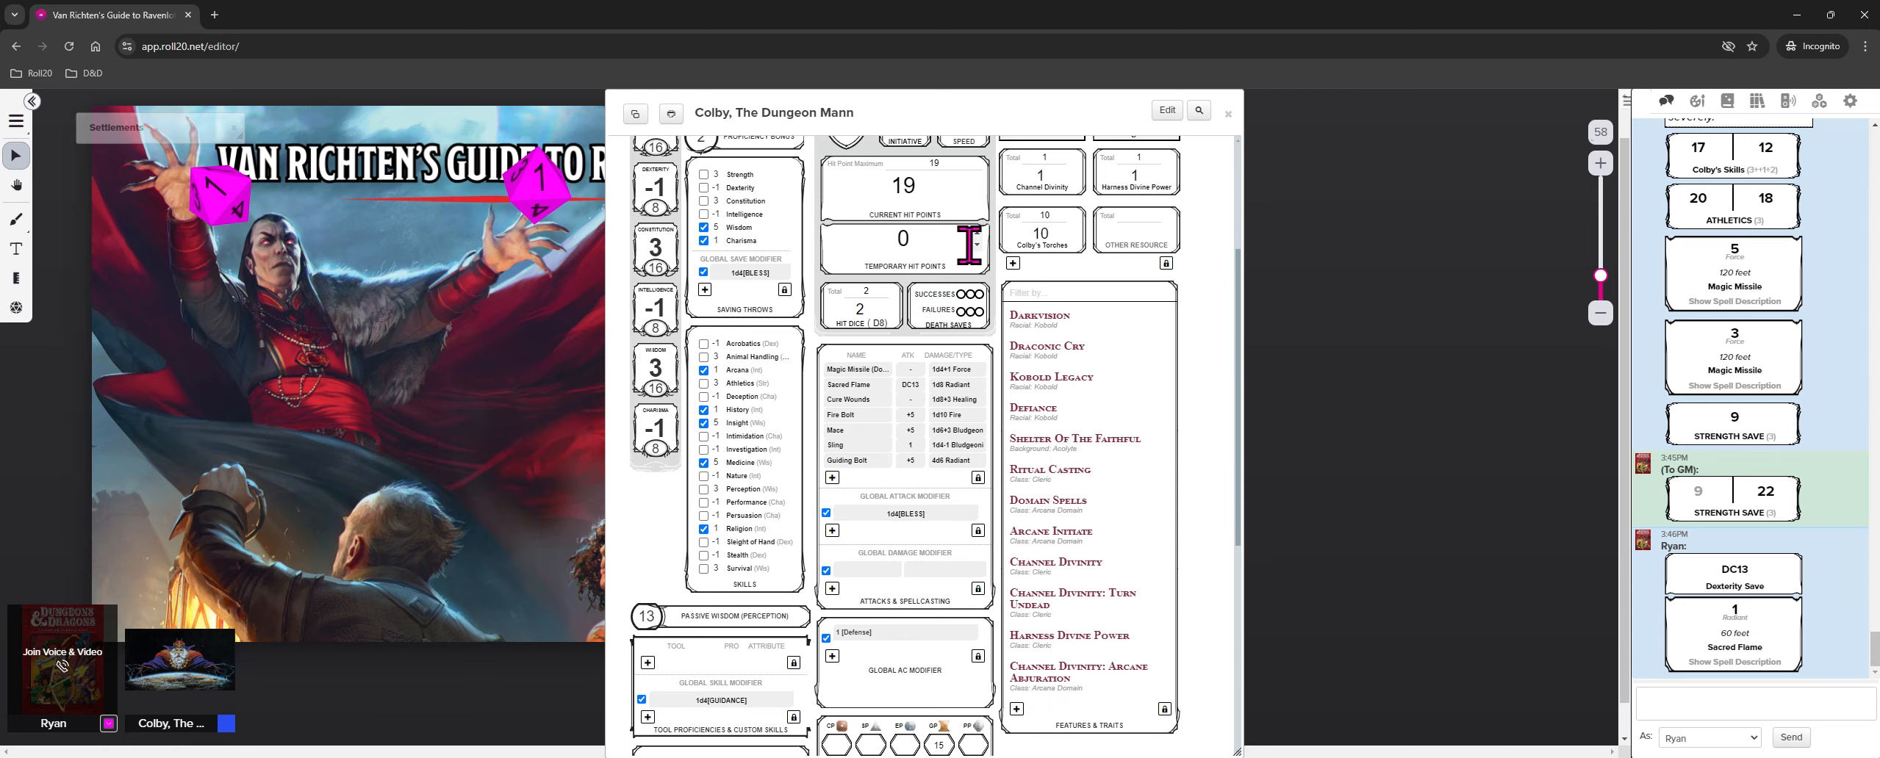
Review the collapsed global modifiers and delete the Defense entry from the Global AC Modifier section
scroll(852, 496, up, 2)
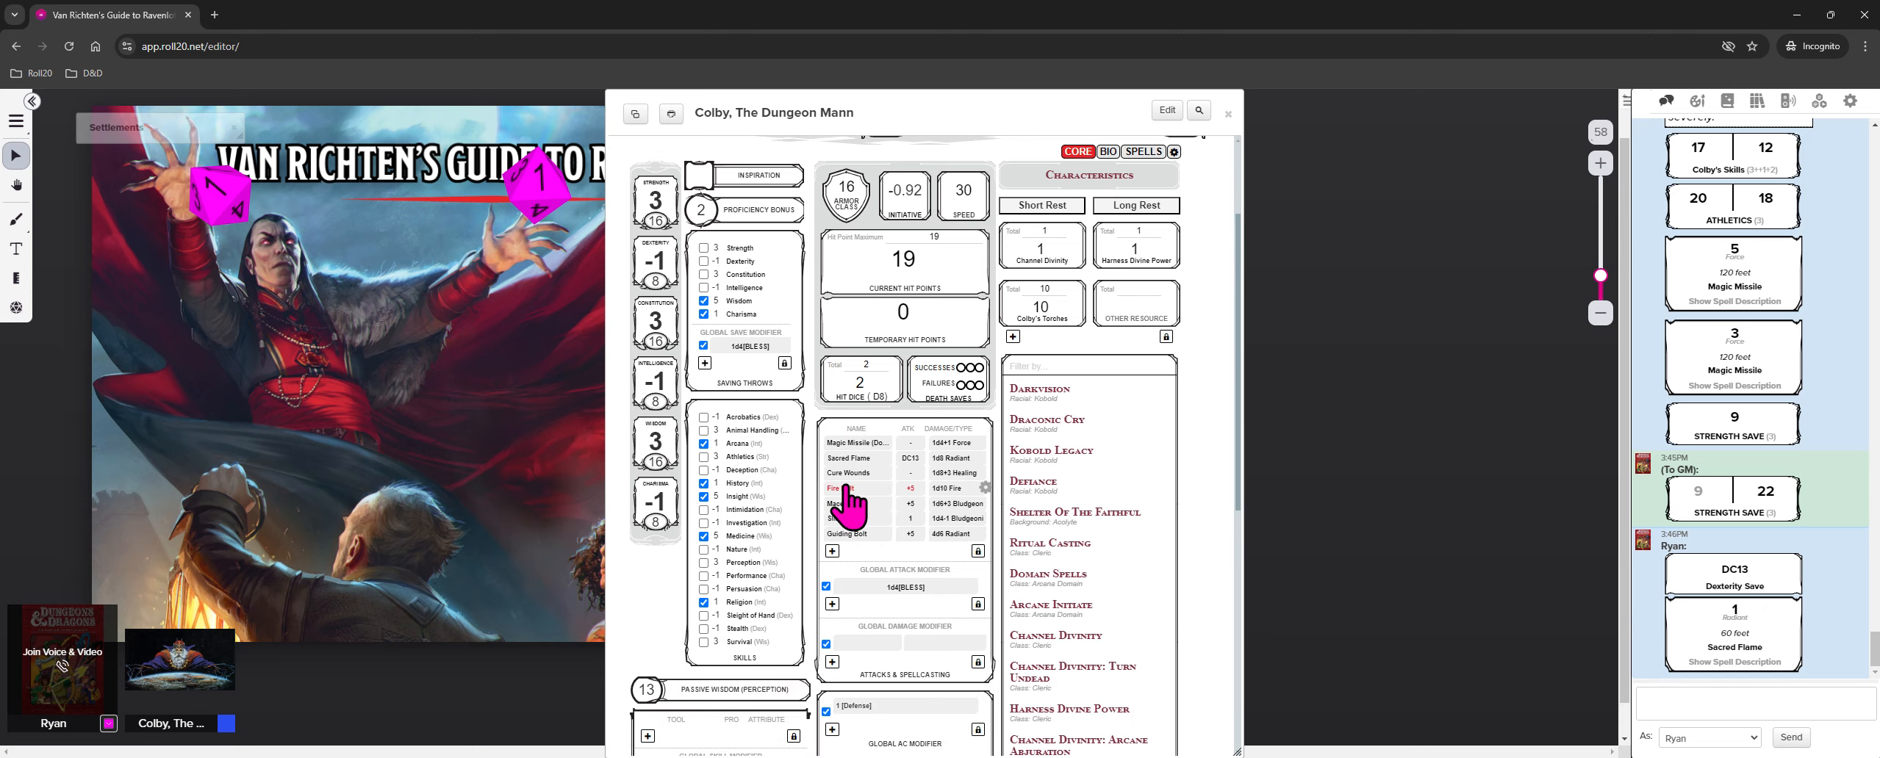
scroll(853, 504, down, 1)
scroll(853, 504, down, 1)
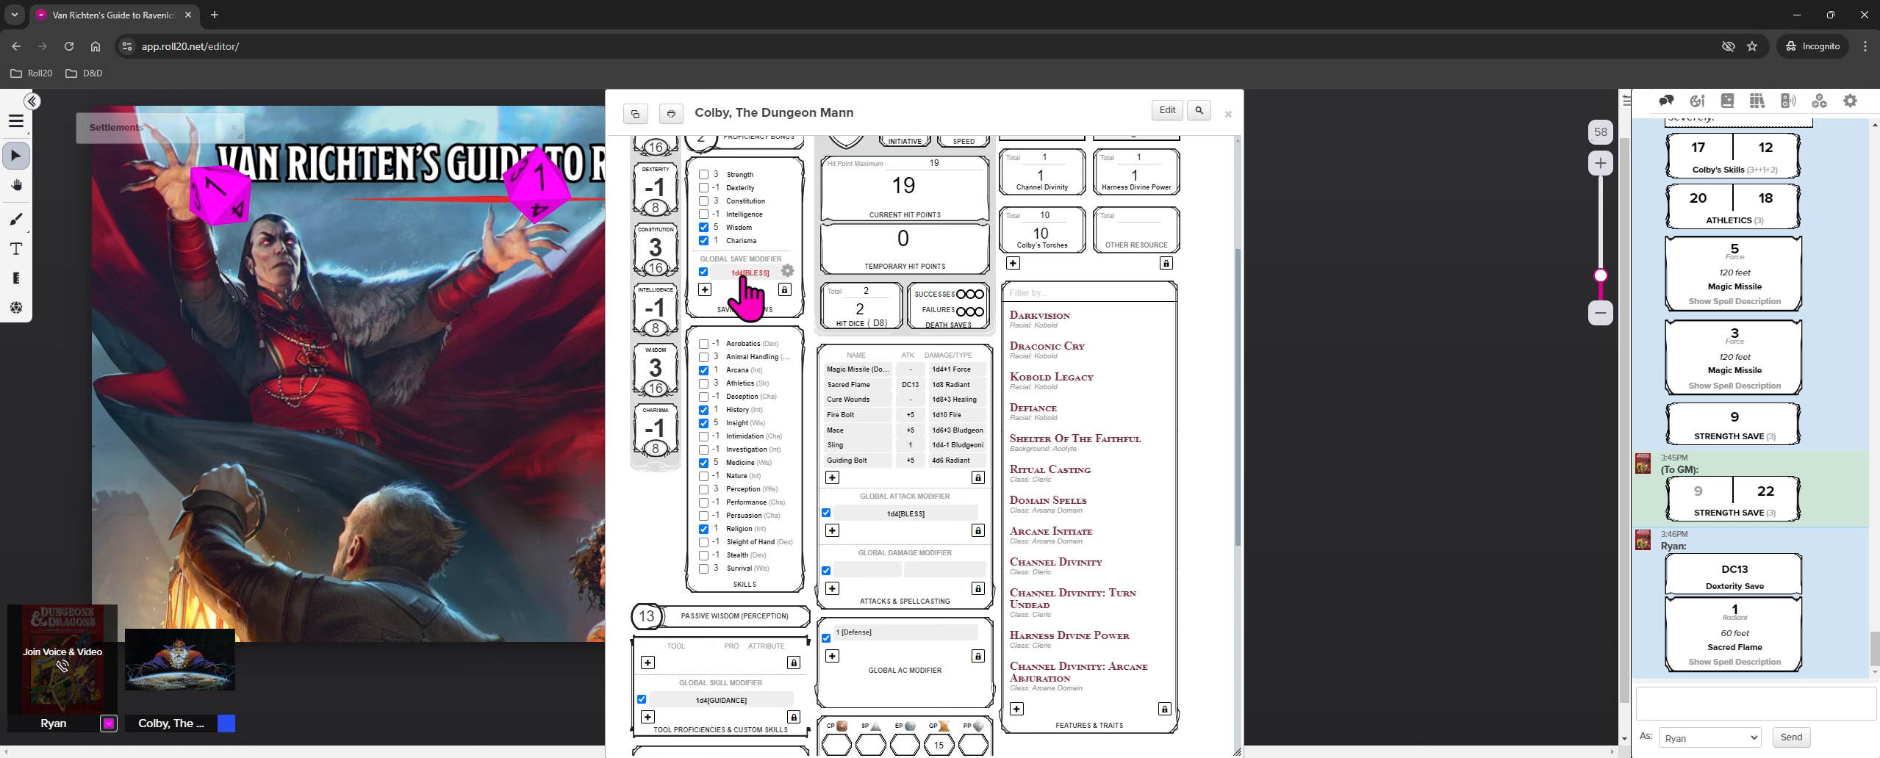
scroll(909, 592, down, 1)
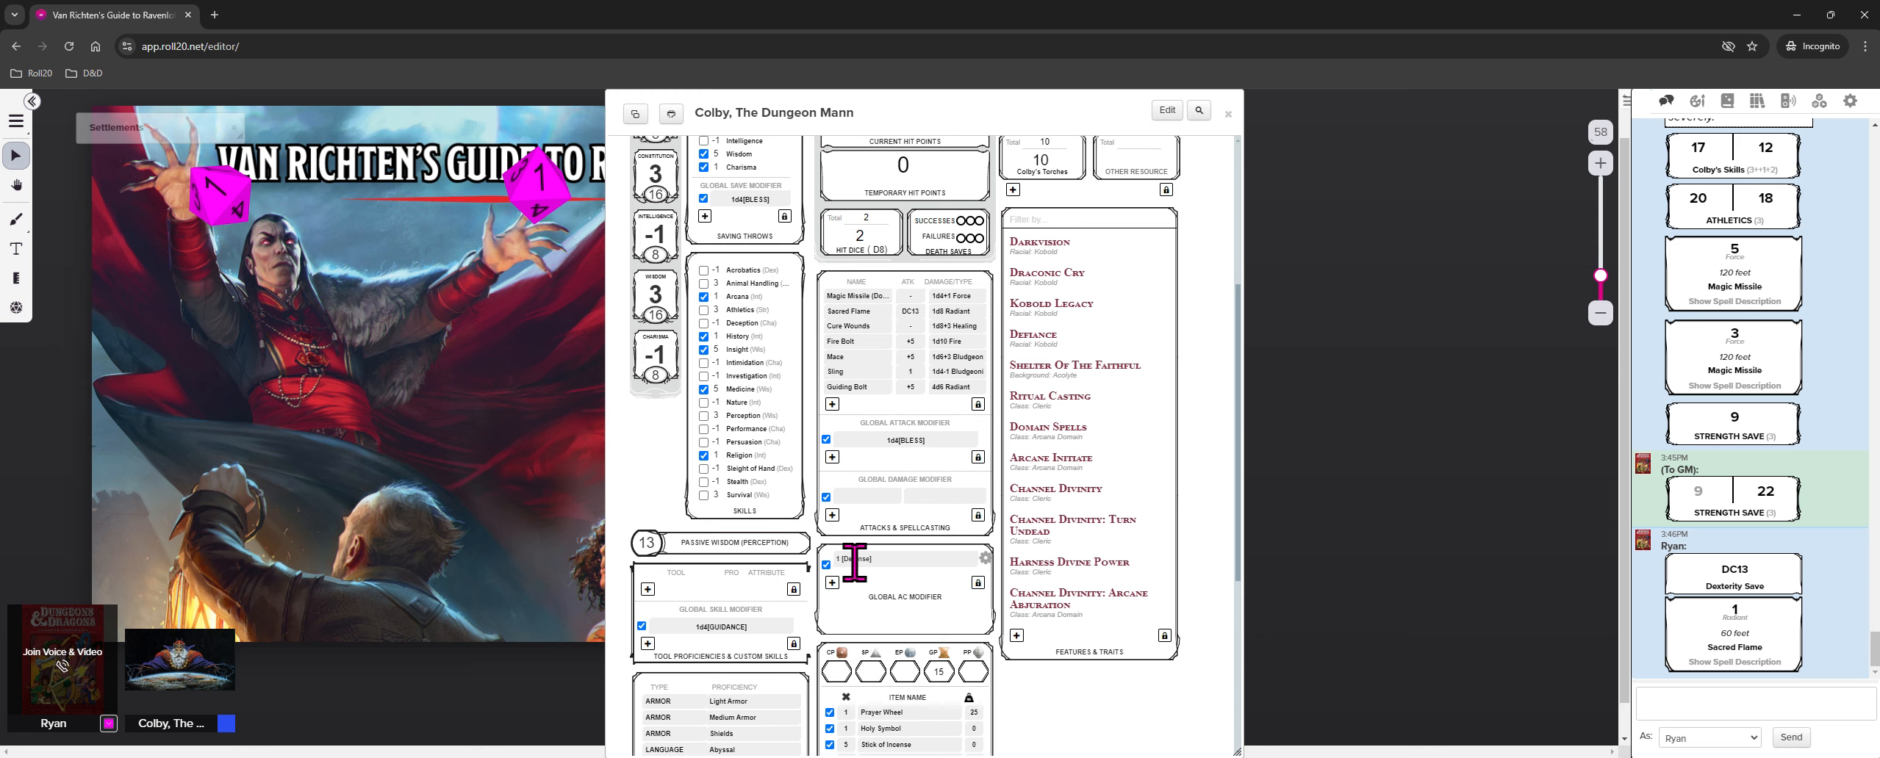
scroll(855, 562, up, 2)
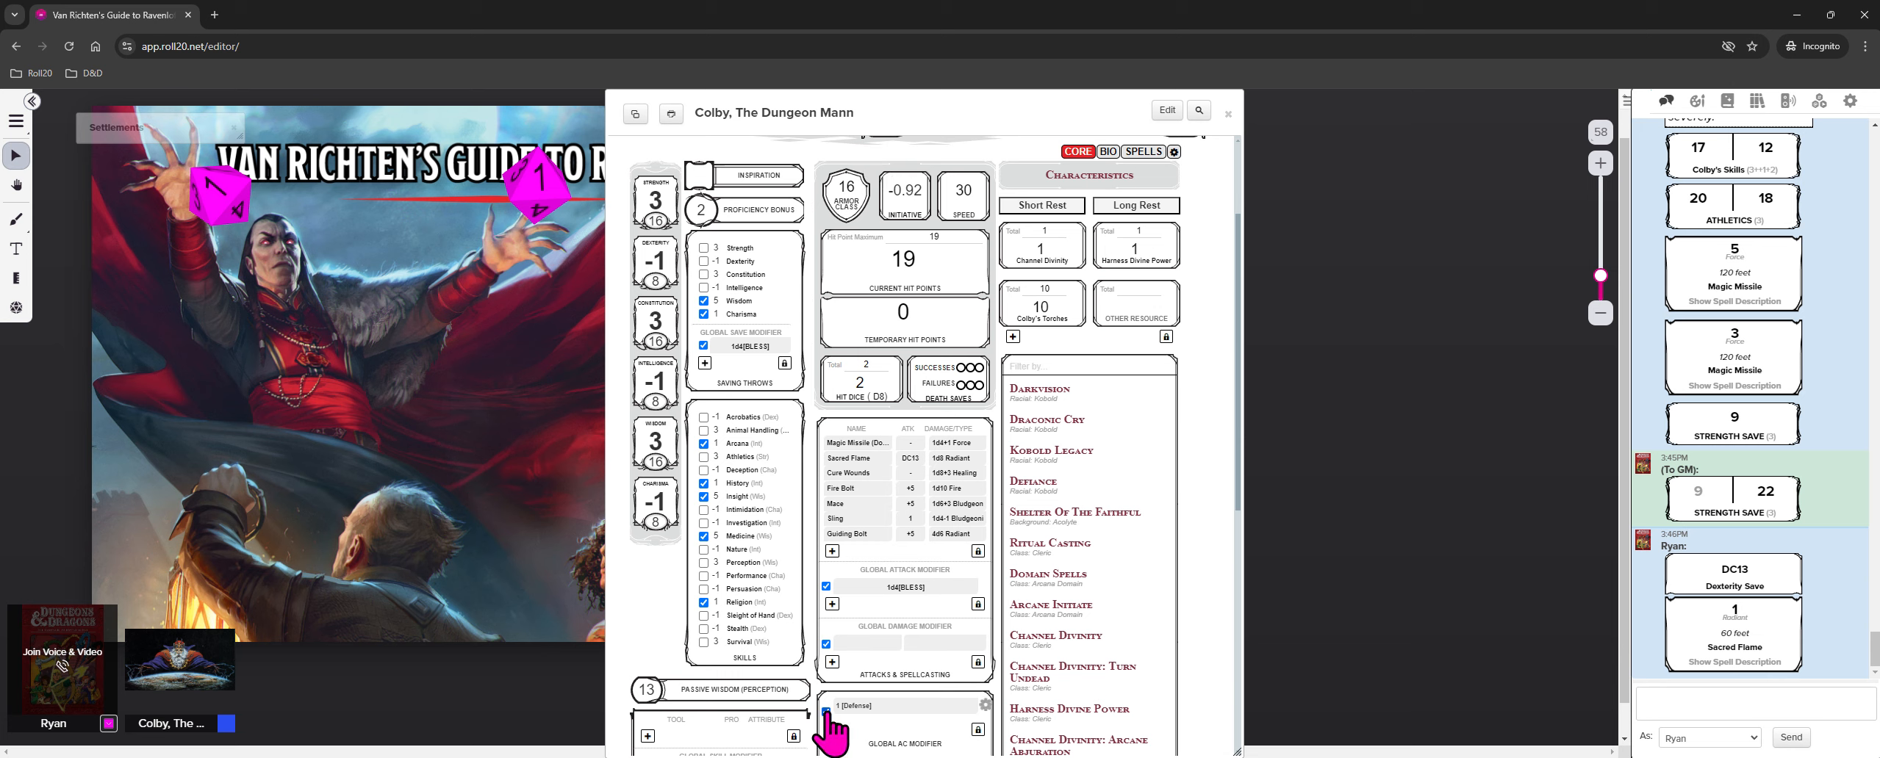
click(978, 731)
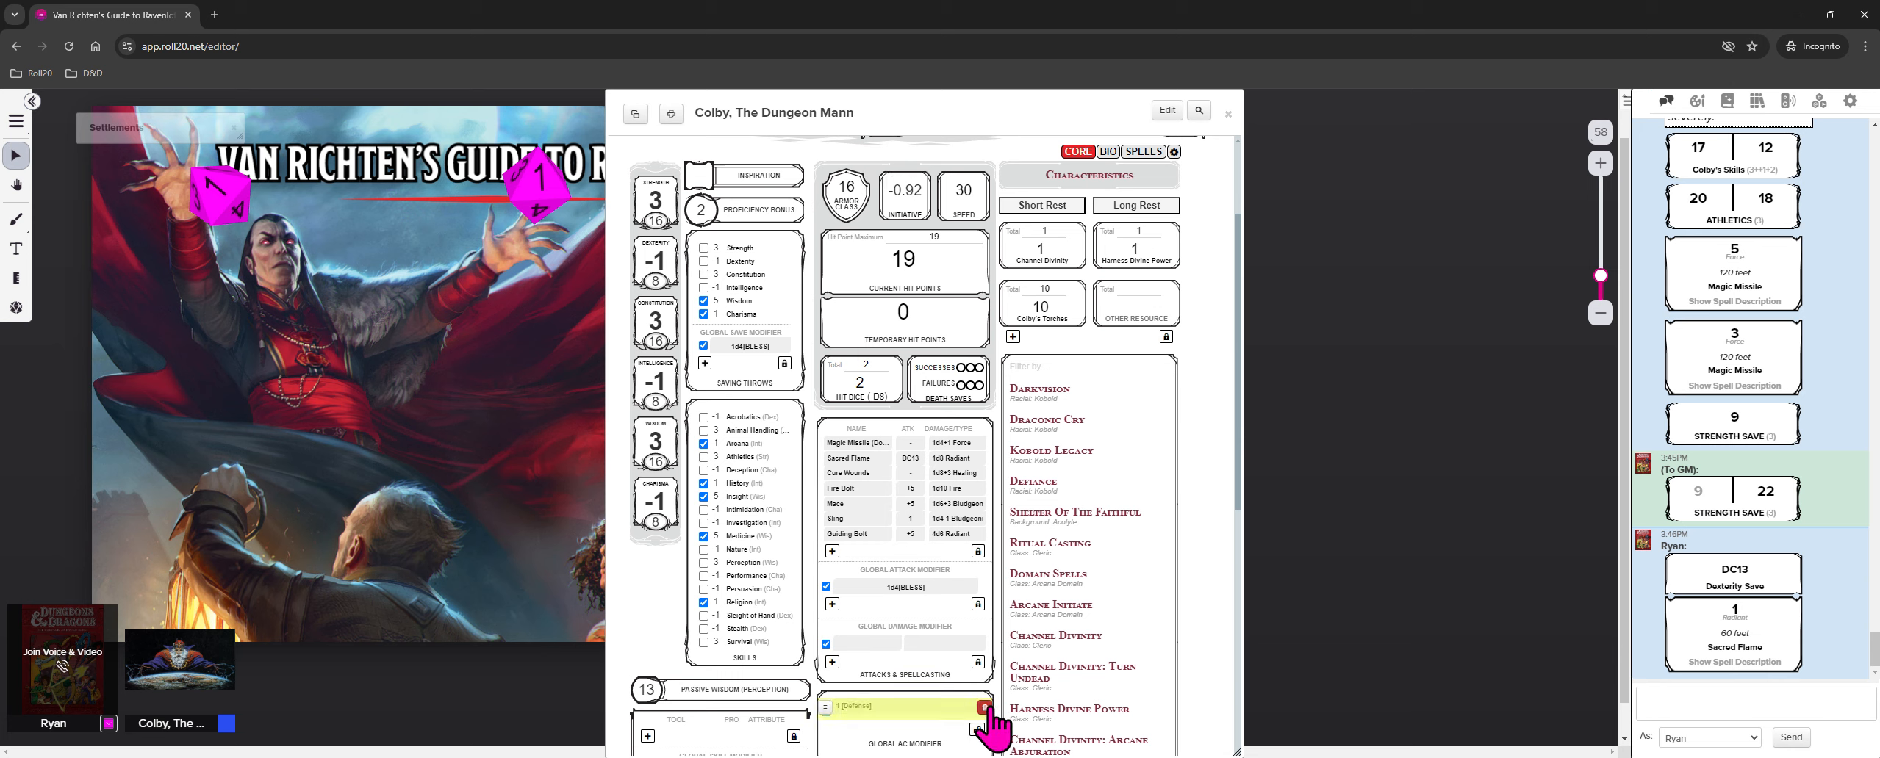
click(985, 708)
click(977, 730)
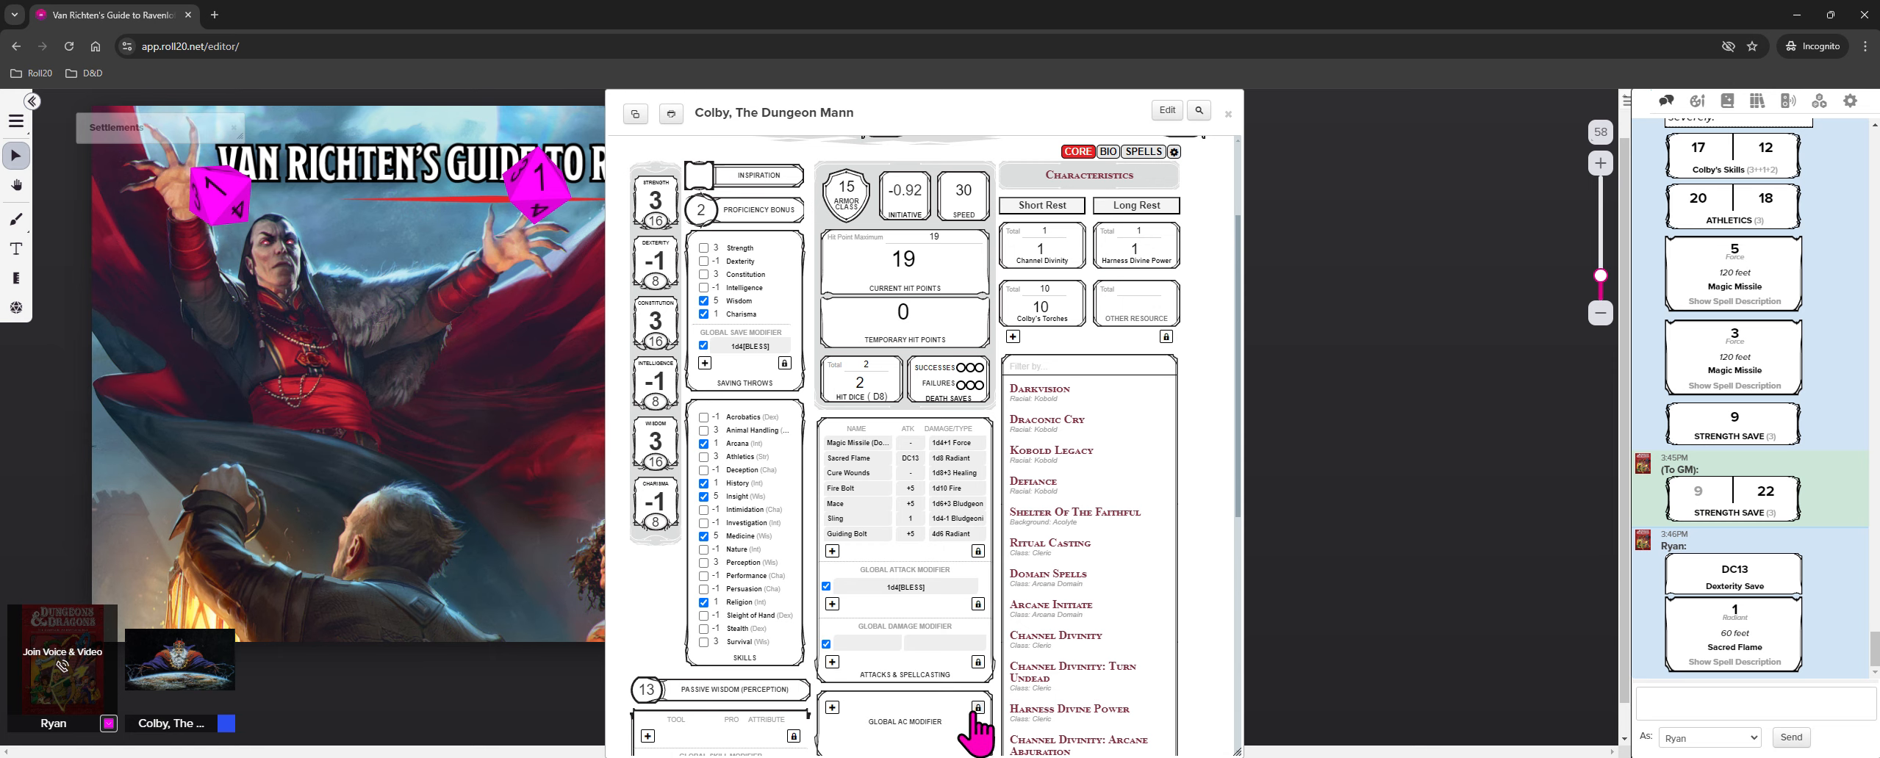
Add a global AC modifier named Shield with a value of 2
click(832, 708)
scroll(1053, 561, down, 2)
scroll(1056, 570, down, 1)
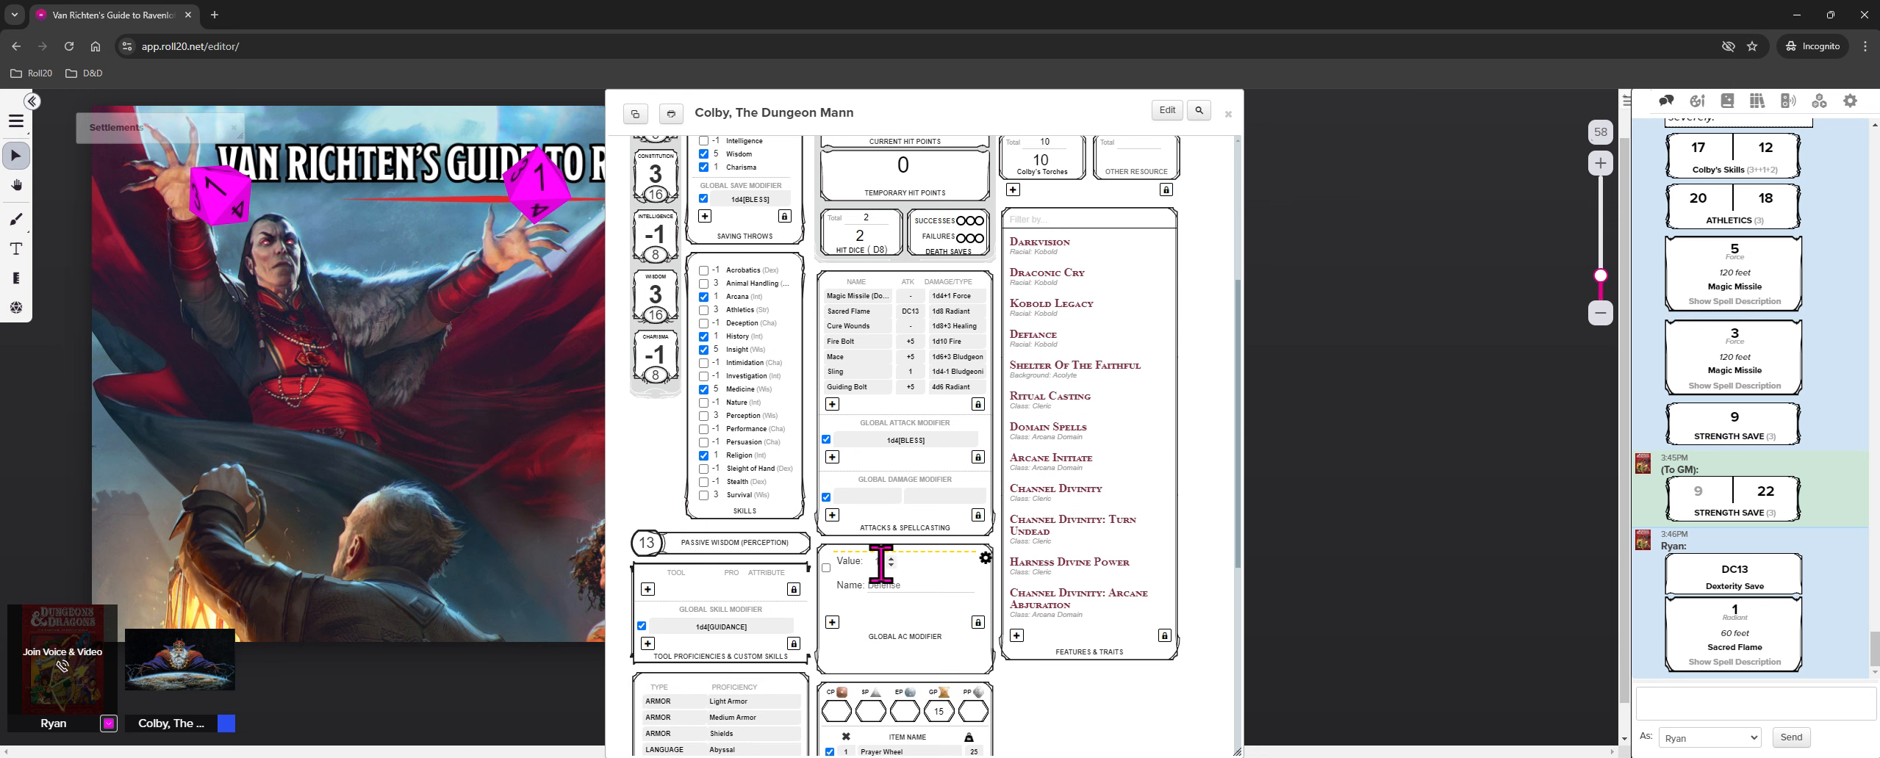
click(916, 585)
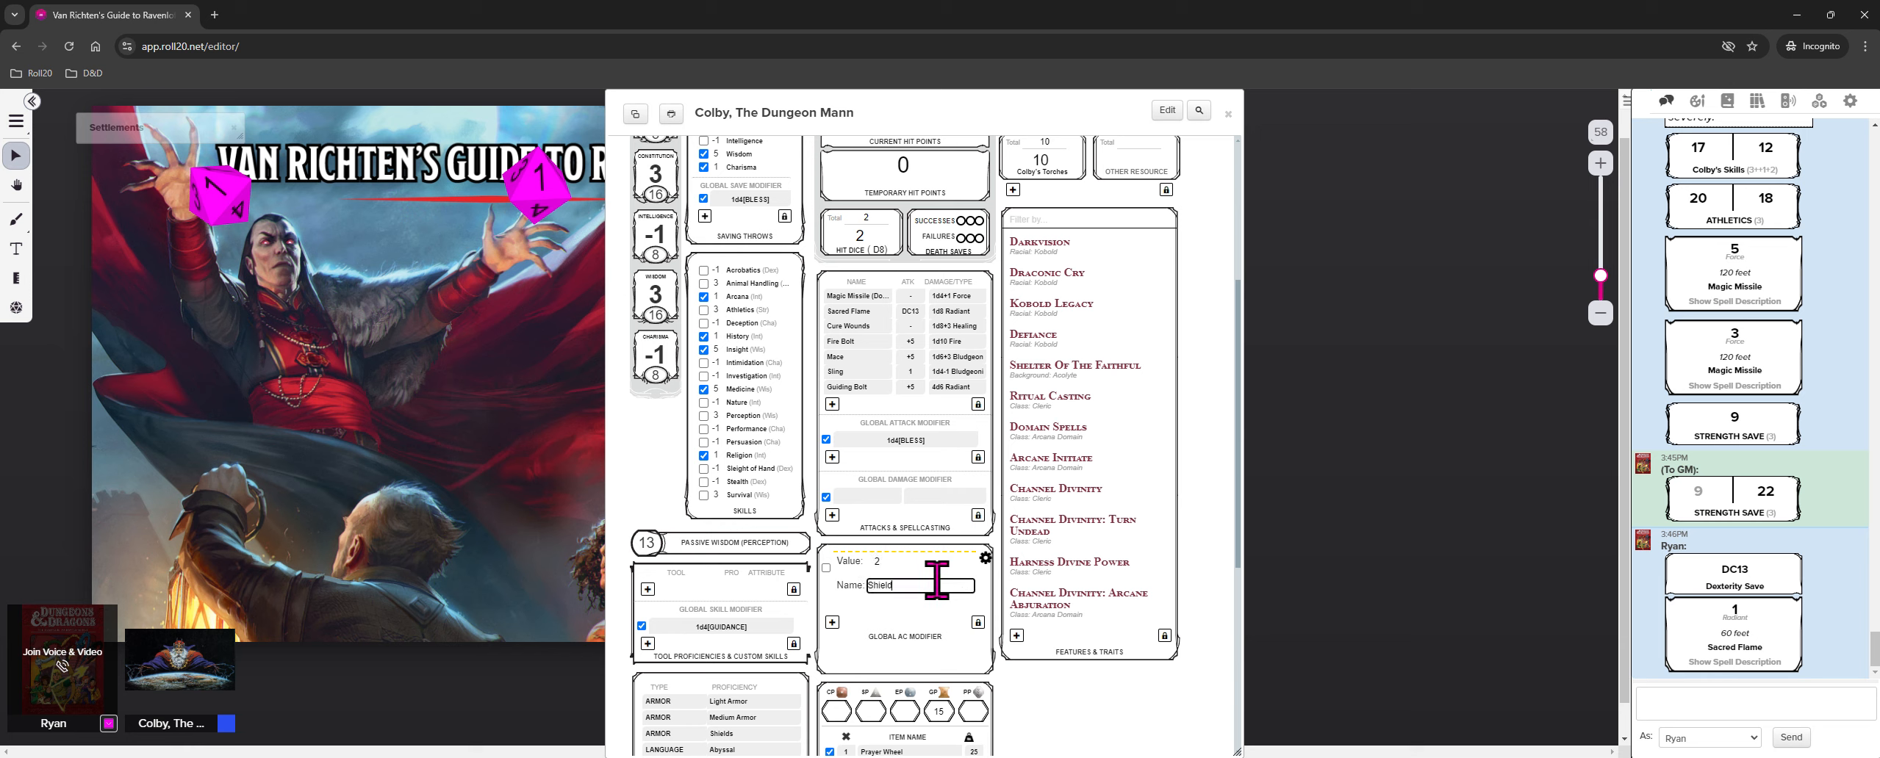
Close the Shield AC modifier's editing fields and compare the entry with the Shield item in the equipment list
click(984, 557)
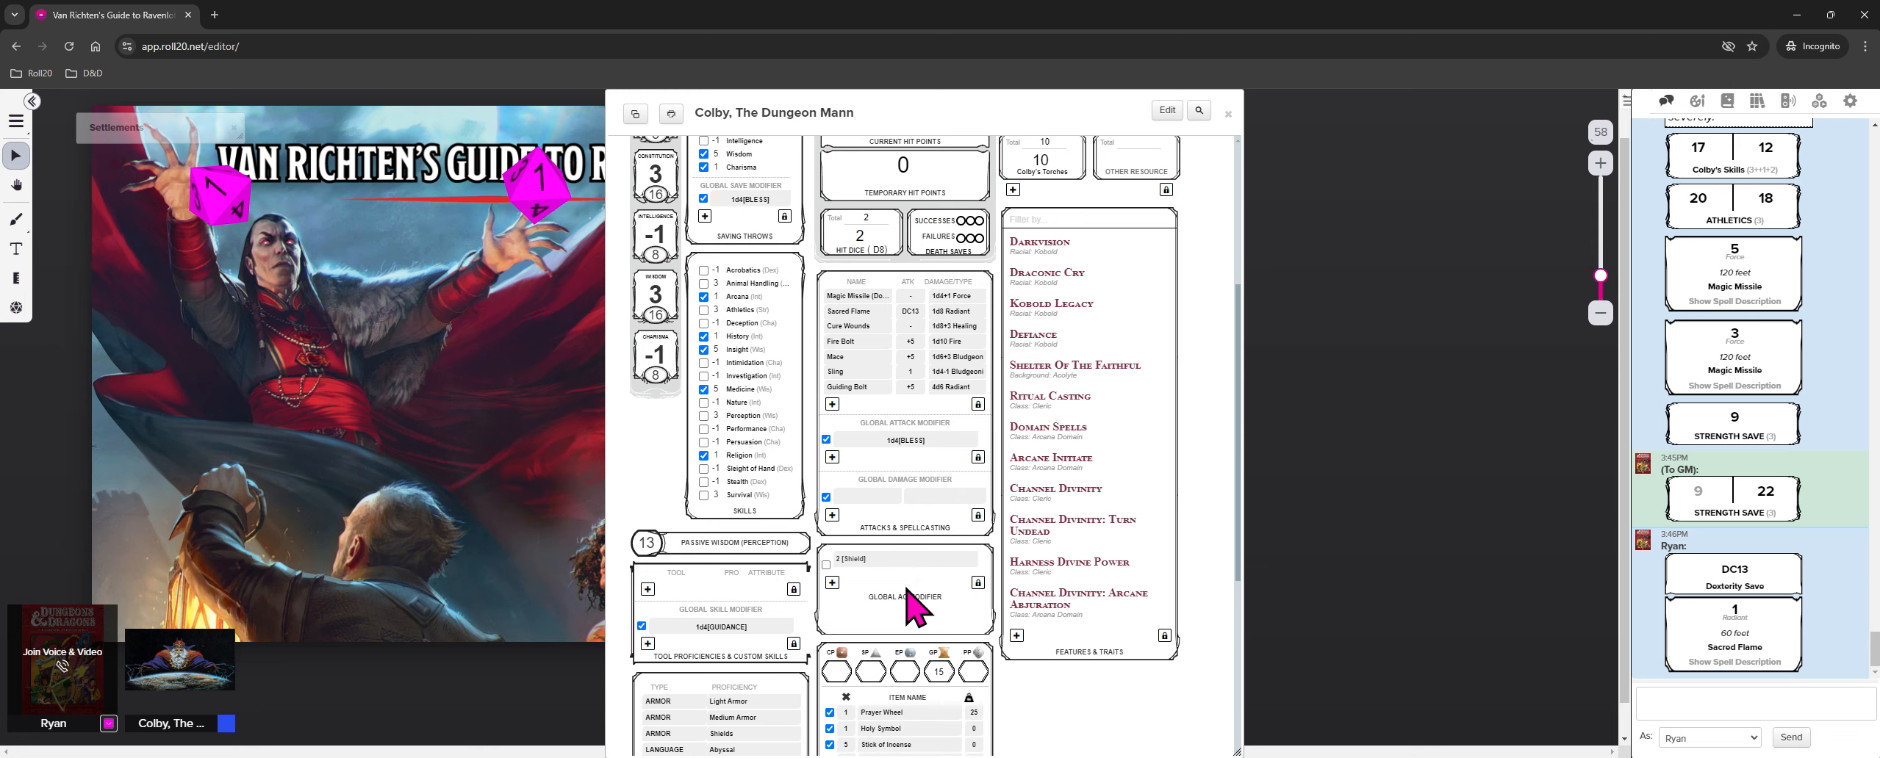
scroll(923, 588, down, 3)
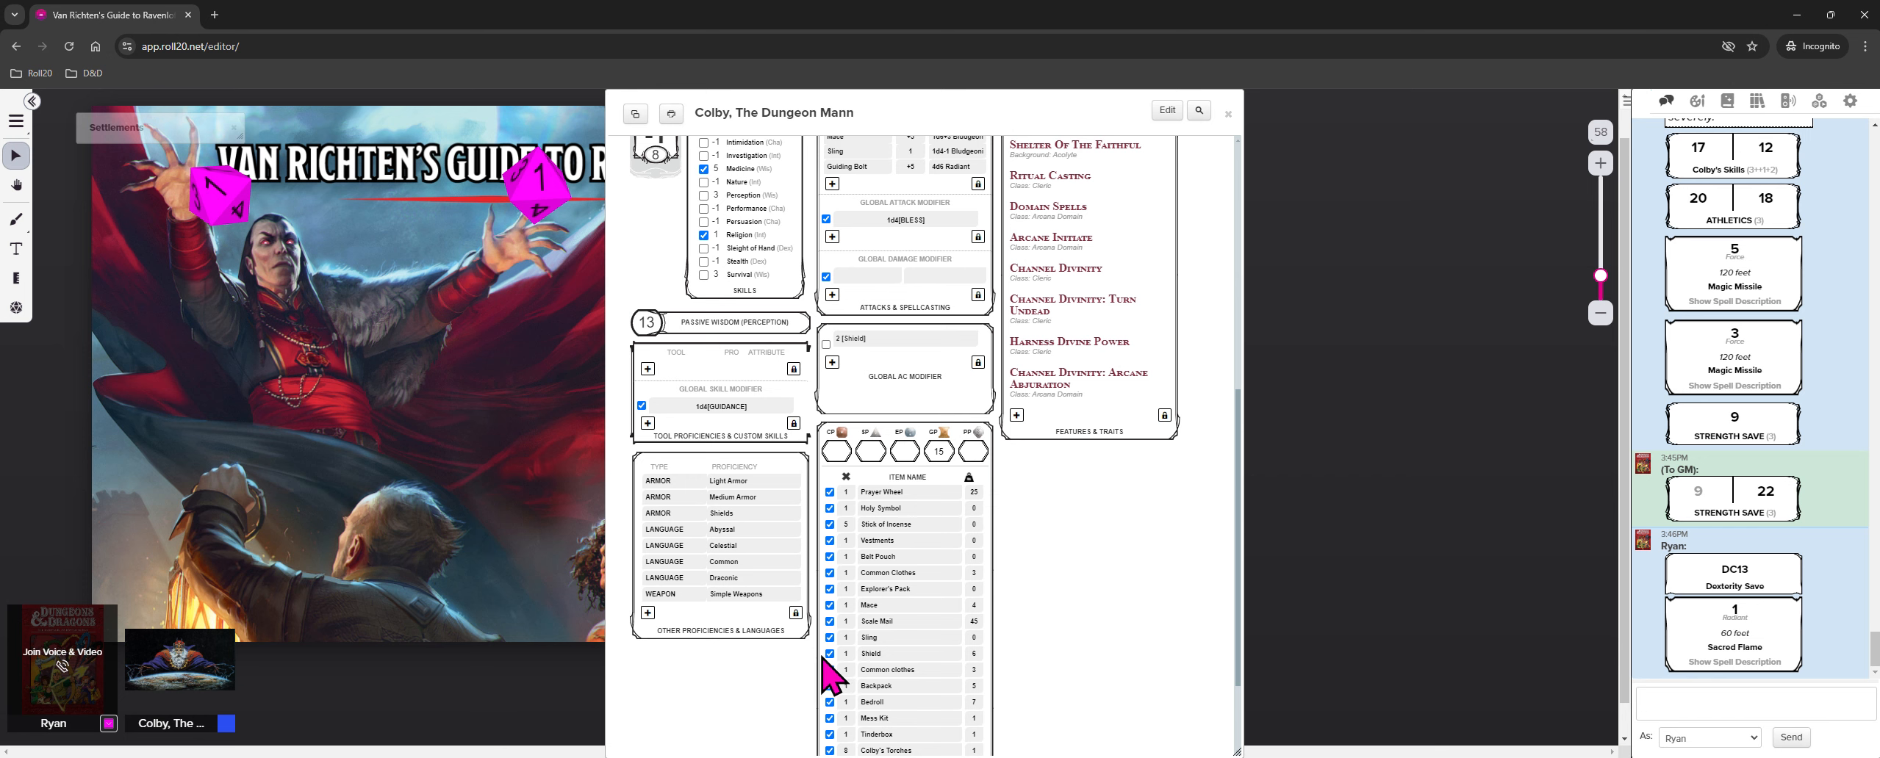
scroll(824, 659, up, 3)
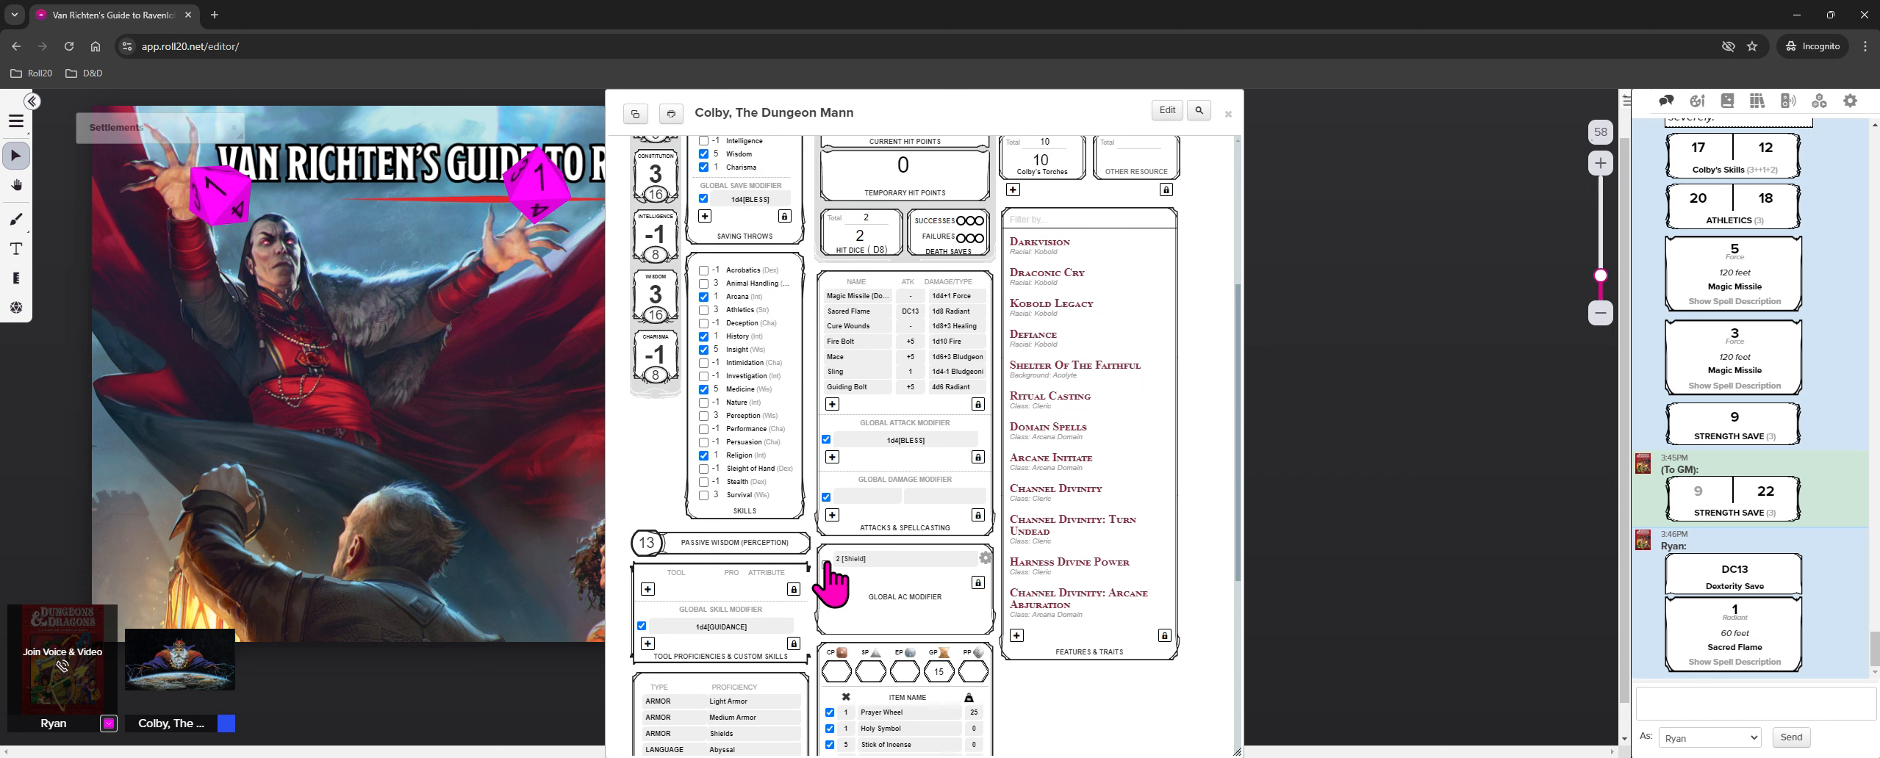
scroll(882, 603, up, 4)
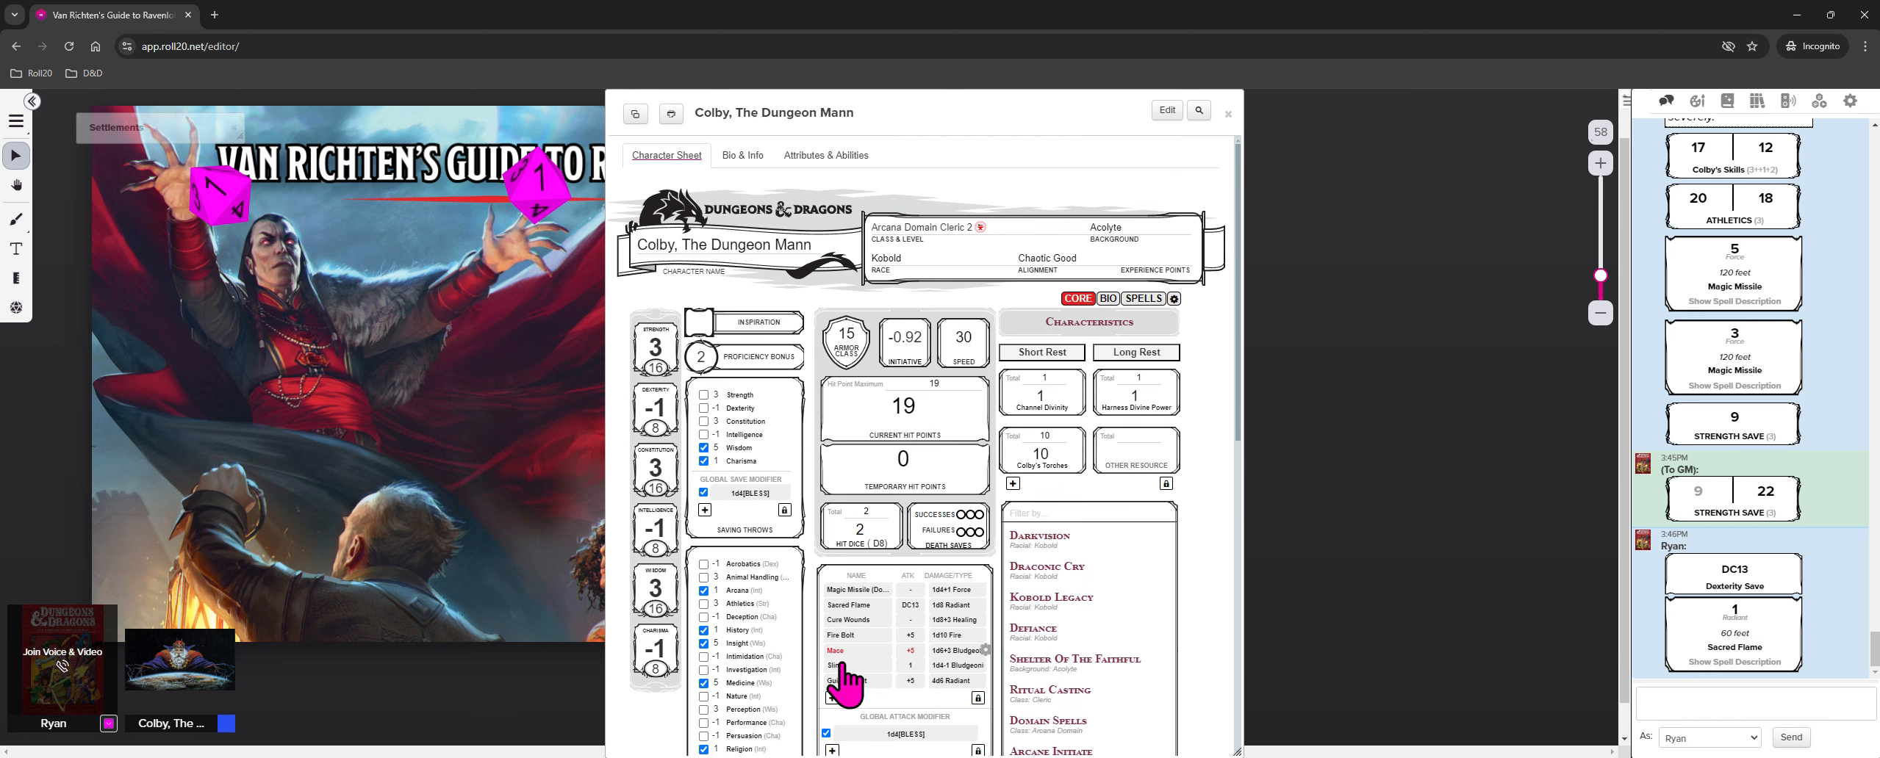
scroll(882, 632, down, 2)
scroll(937, 632, down, 1)
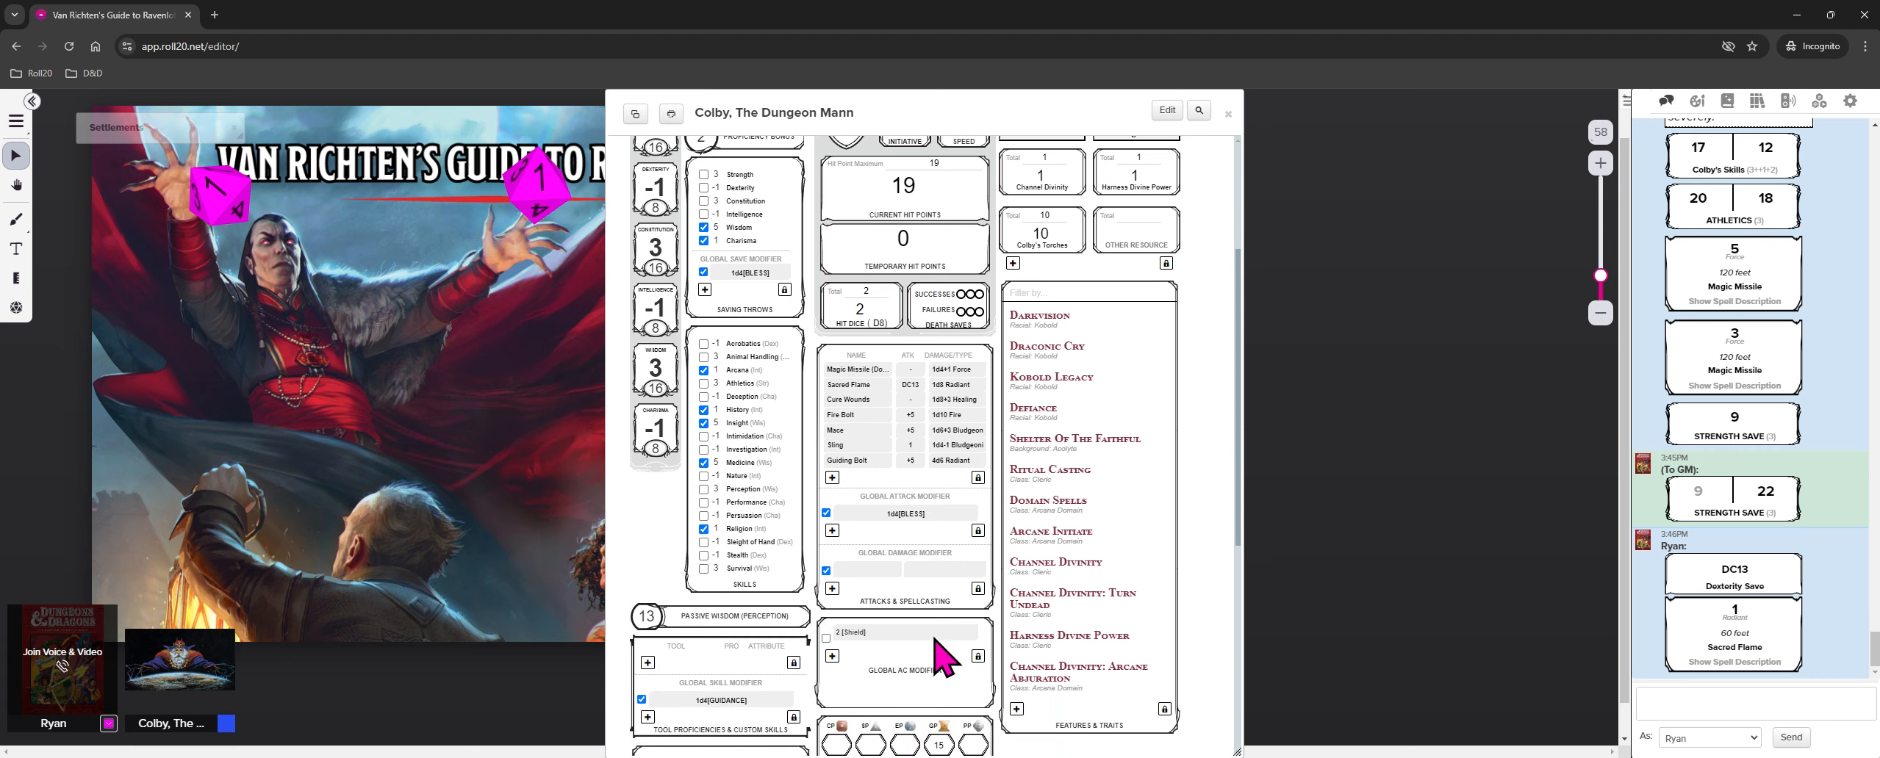
Rename the global AC modifier from Shield to Shield of Faith and close its editing fields
click(985, 632)
click(910, 659)
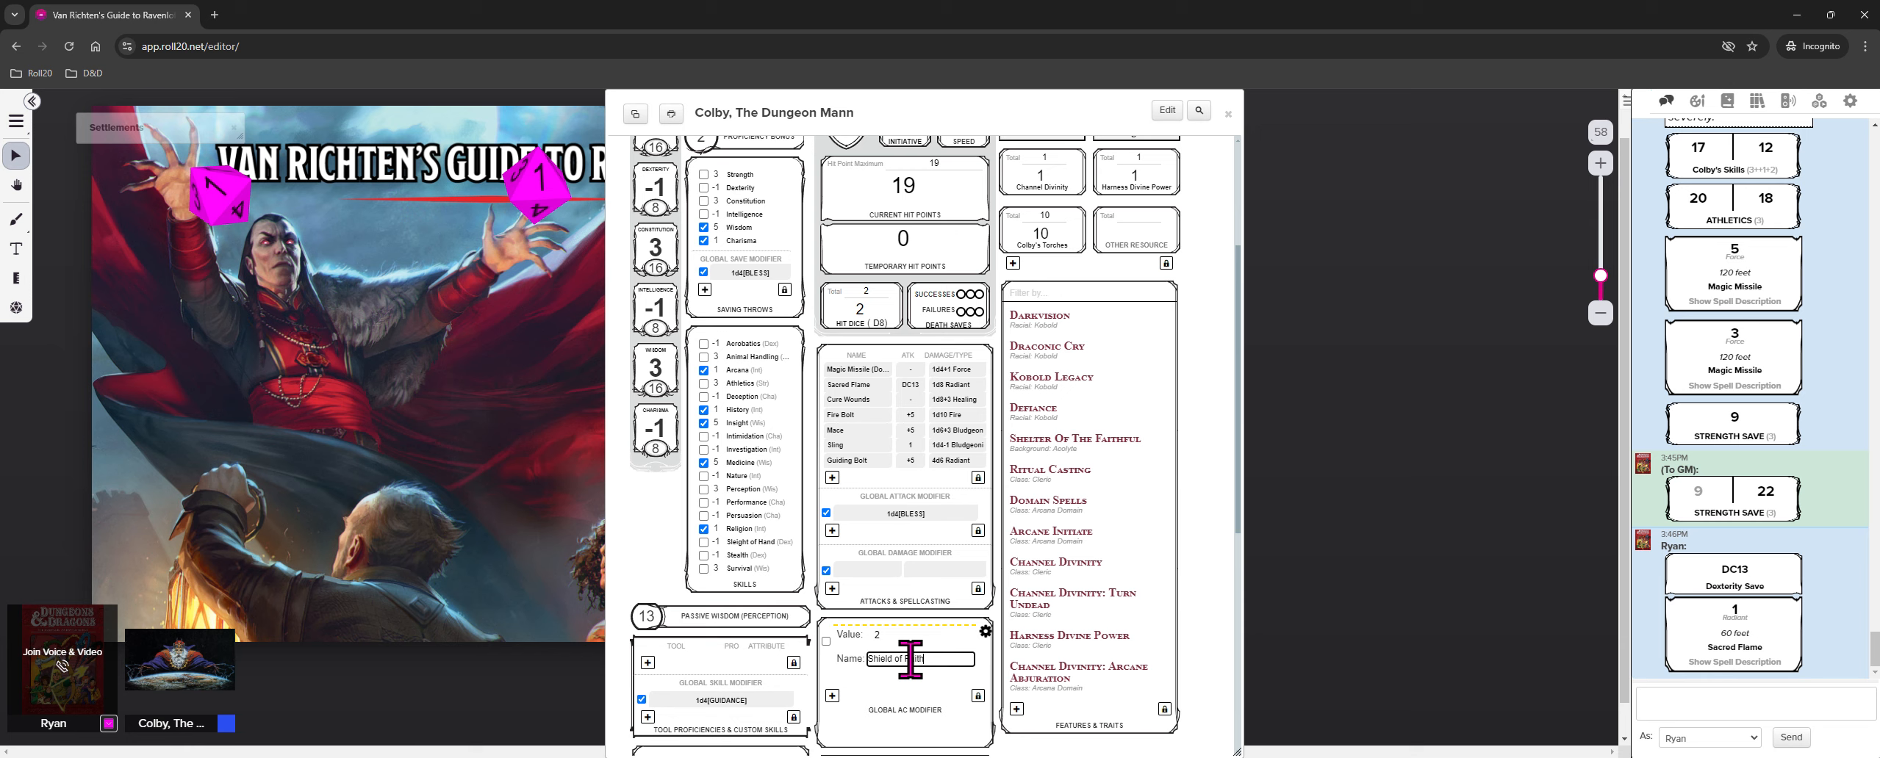
key(Return)
click(986, 632)
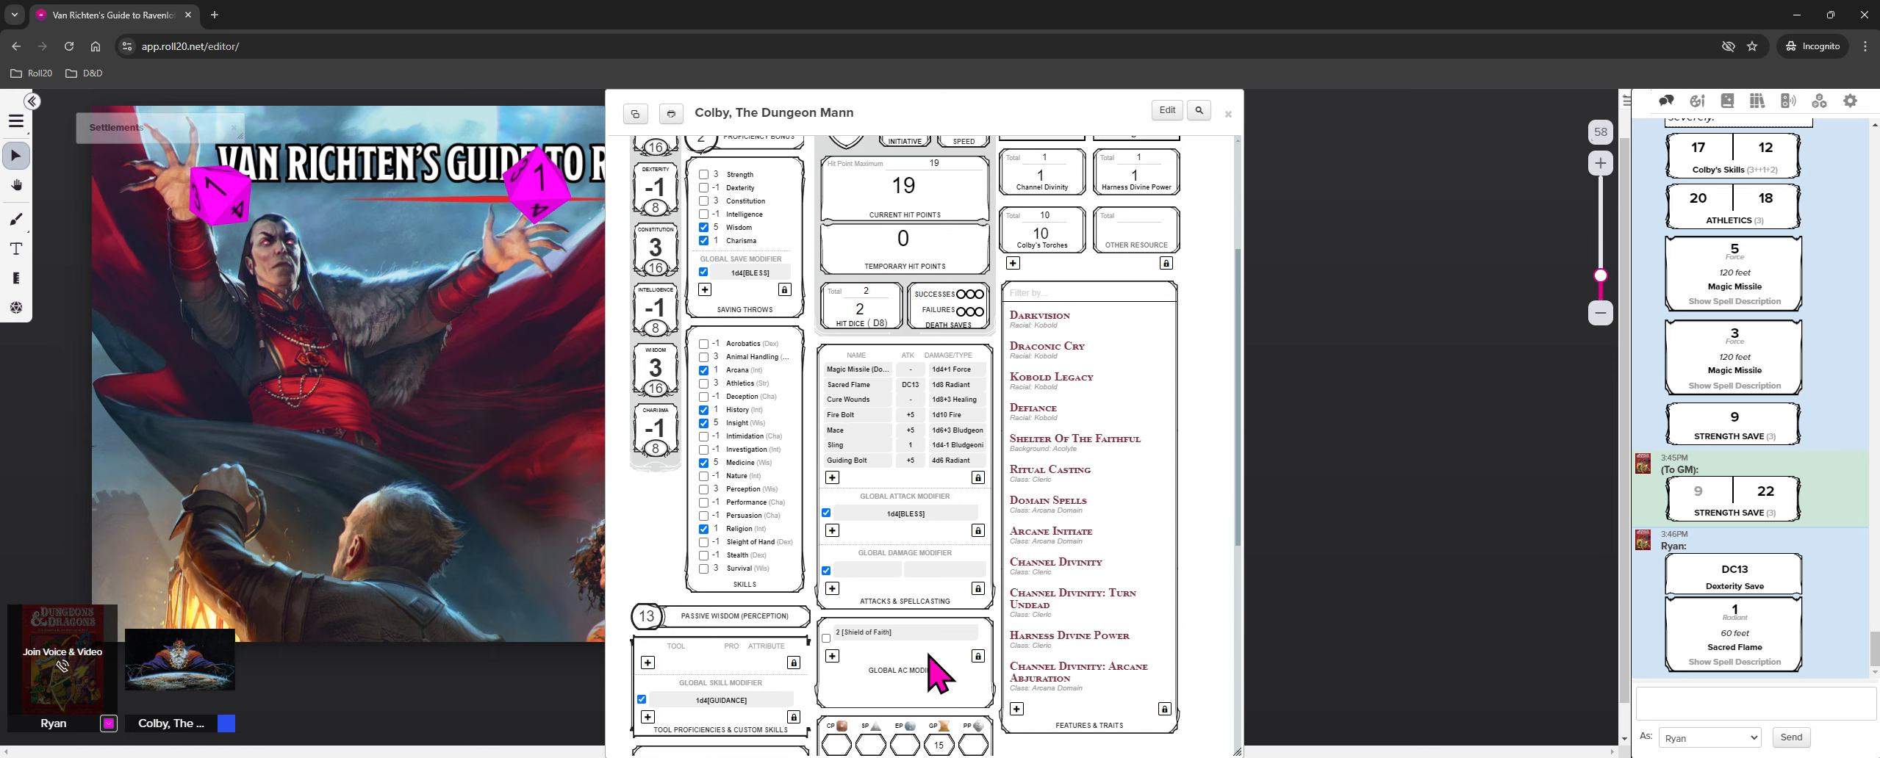
Unequip the Shield item in the inventory, check the armor class, and equip the item again
scroll(874, 648, up, 1)
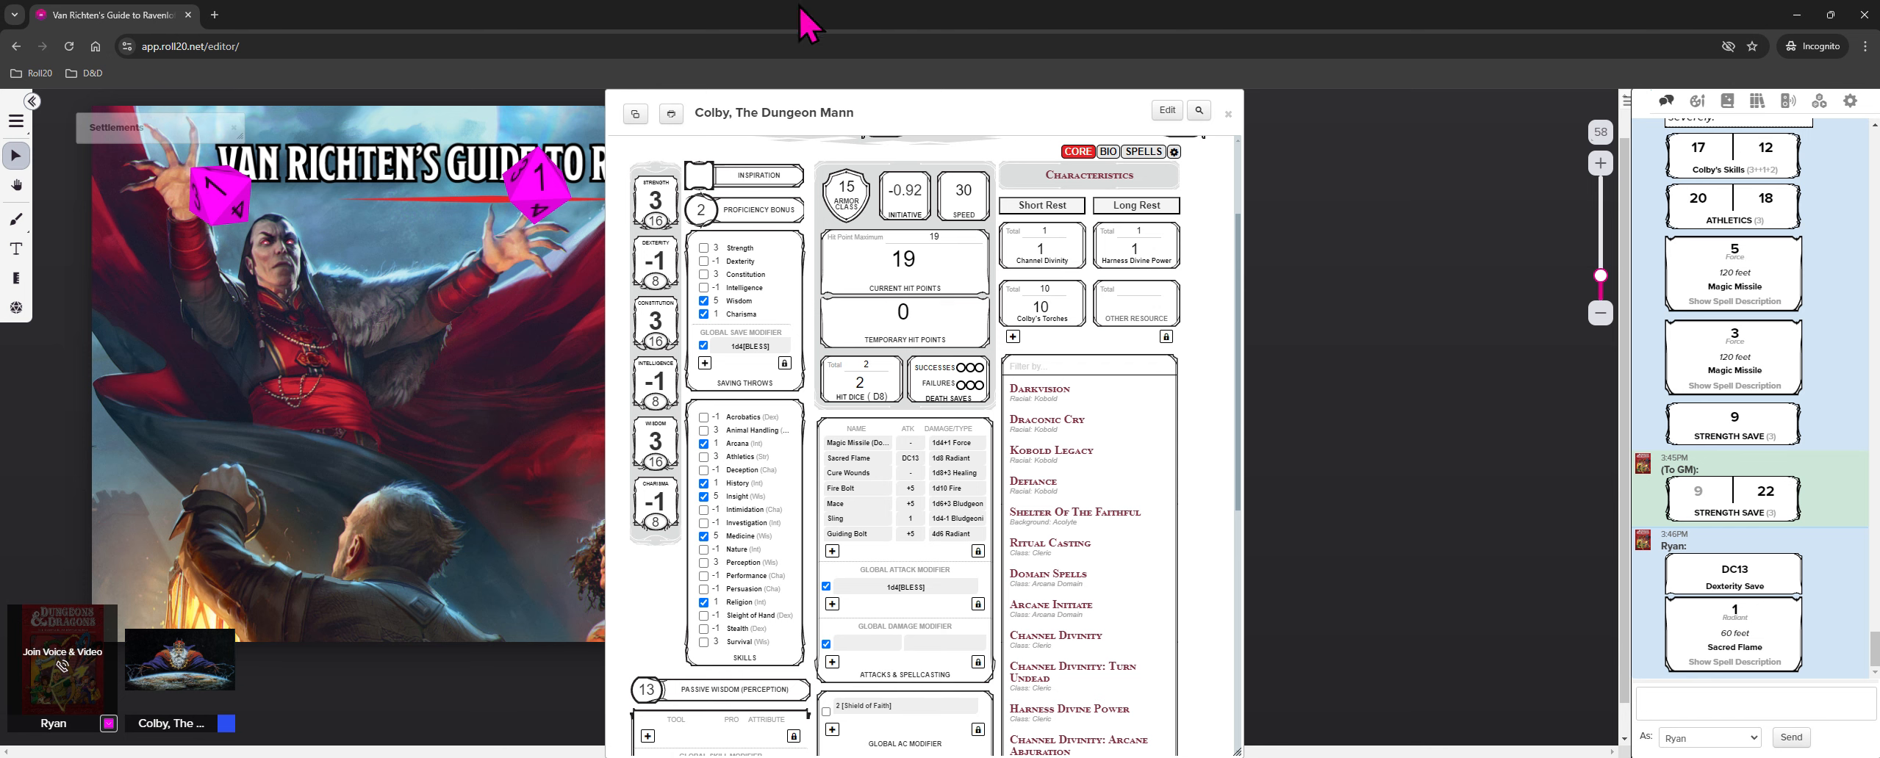
scroll(849, 735, down, 5)
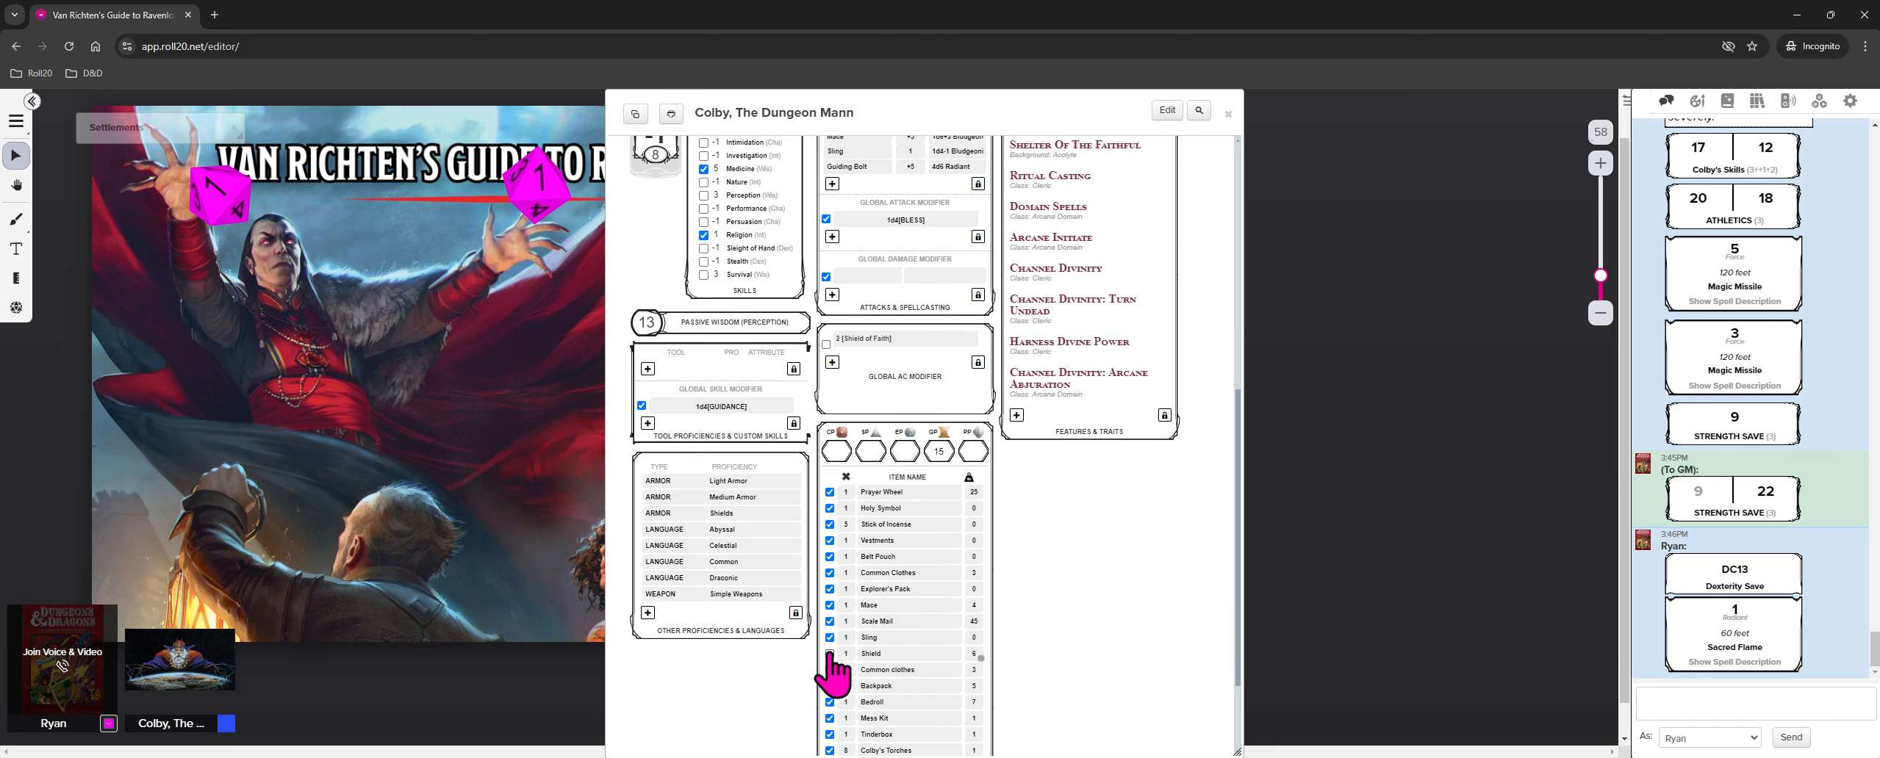
scroll(840, 294, up, 7)
scroll(846, 404, down, 2)
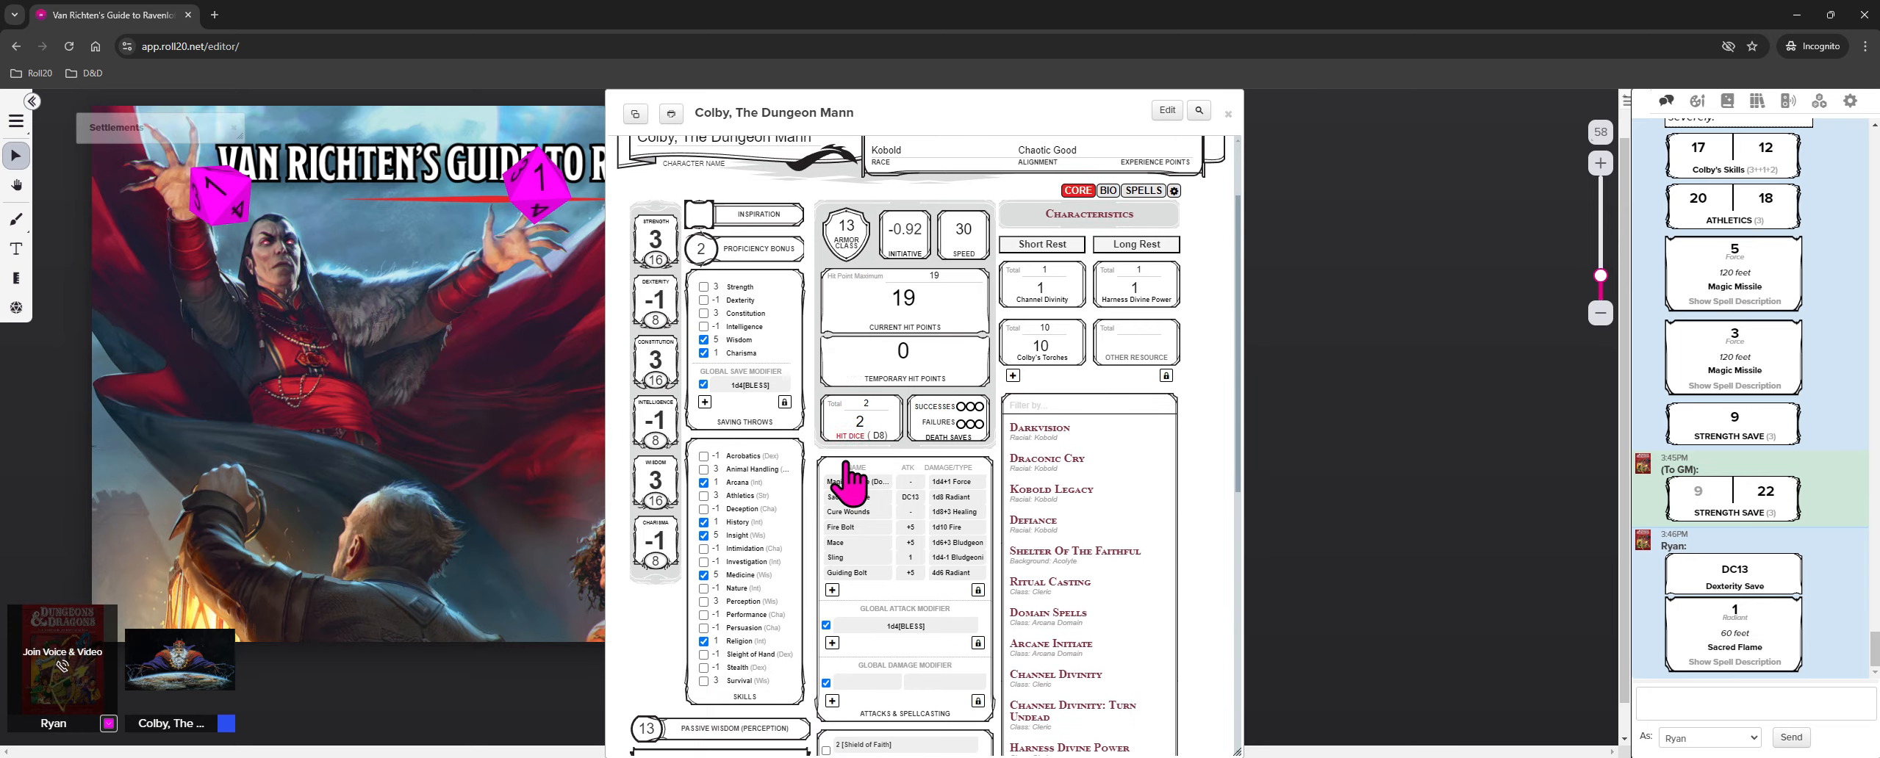
scroll(848, 477, down, 5)
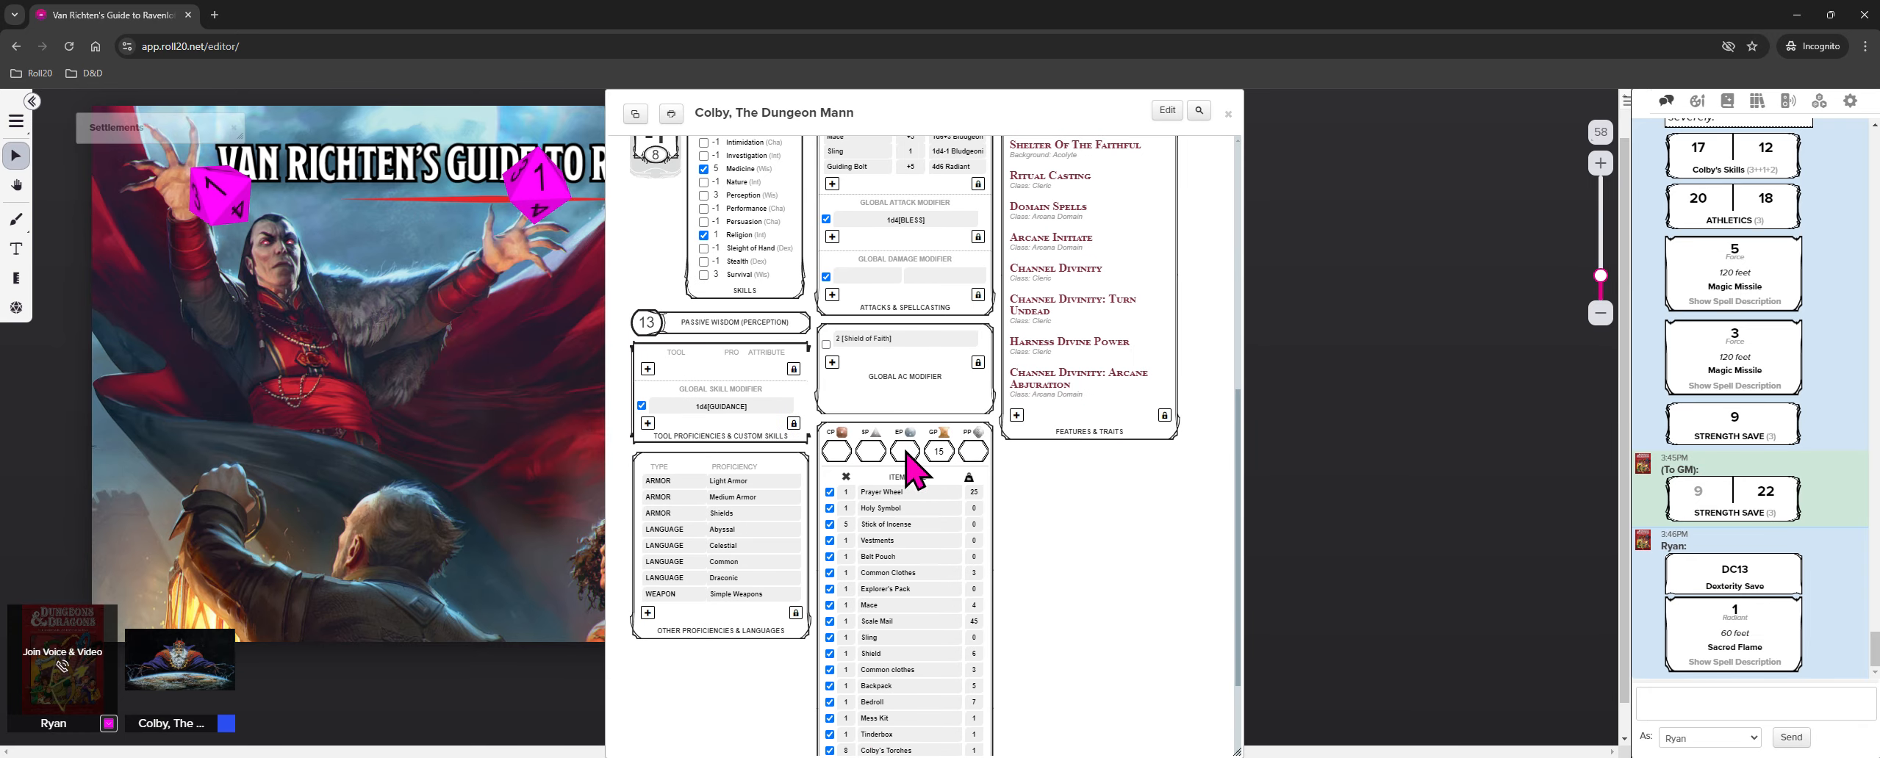
scroll(1102, 603, up, 3)
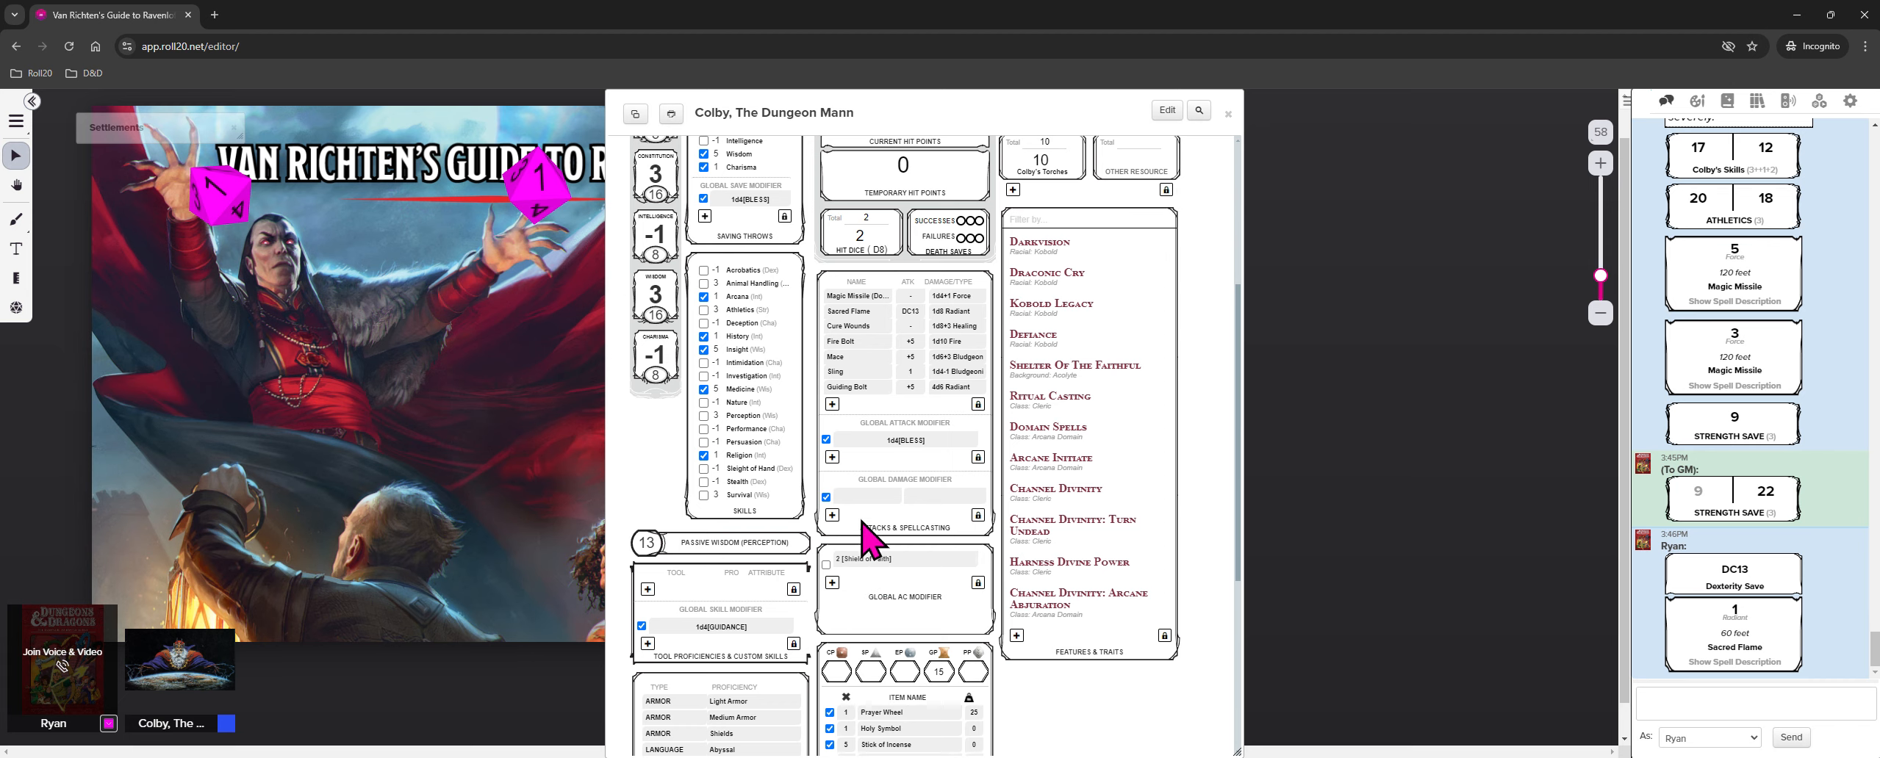
scroll(871, 595, up, 1)
scroll(871, 595, up, 2)
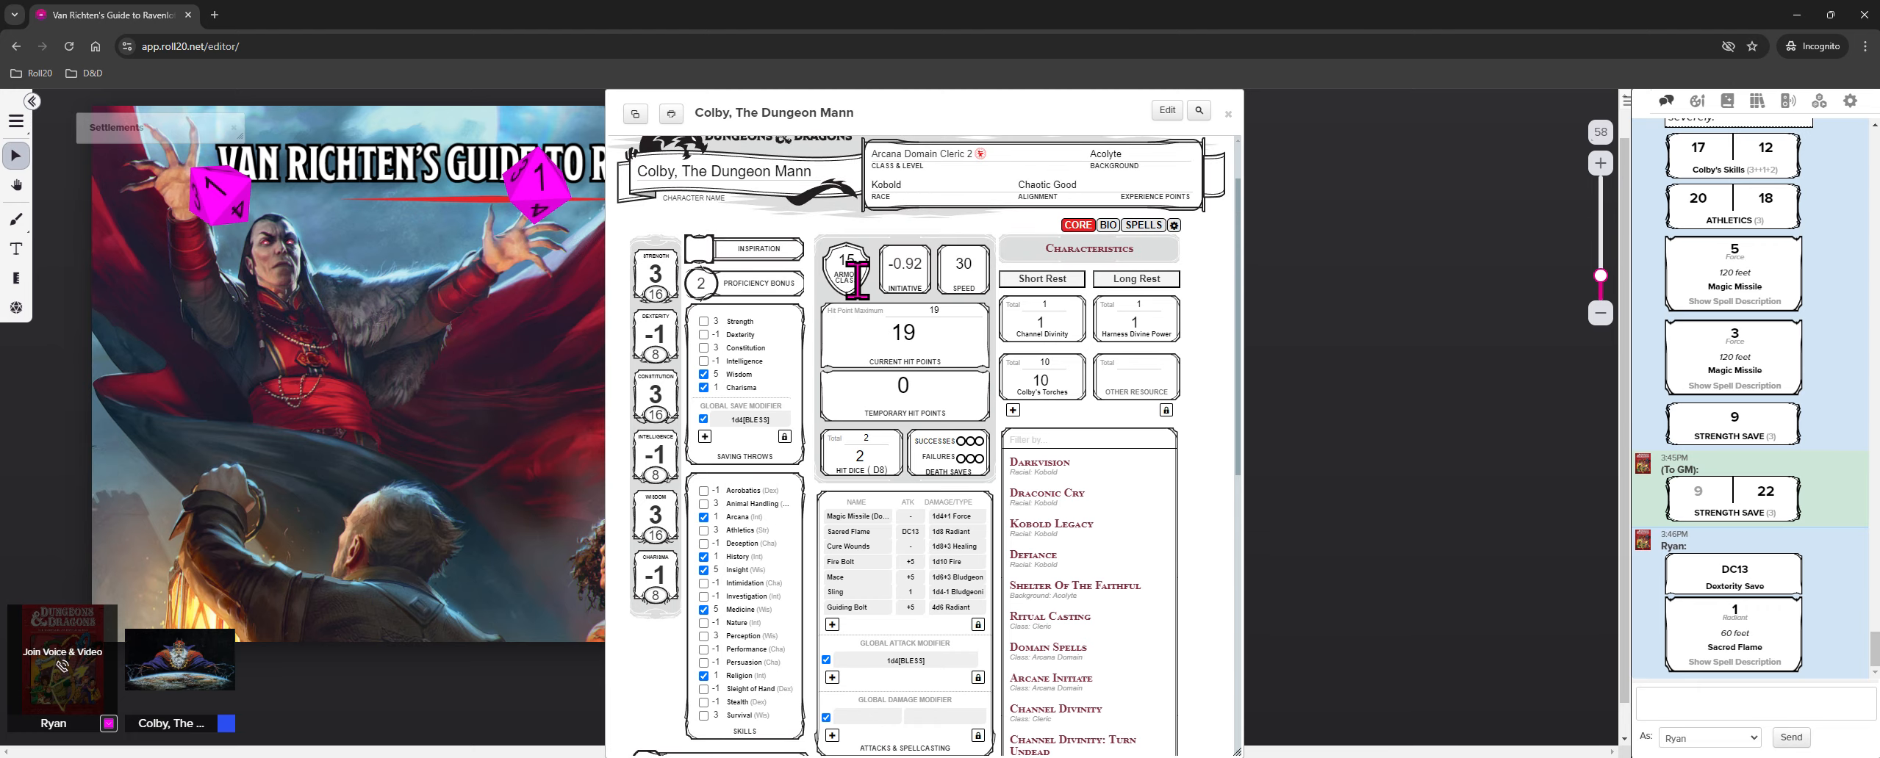
Enable the Shield of Faith AC modifier, check the armor class, and disable the modifier again
scroll(873, 544, down, 2)
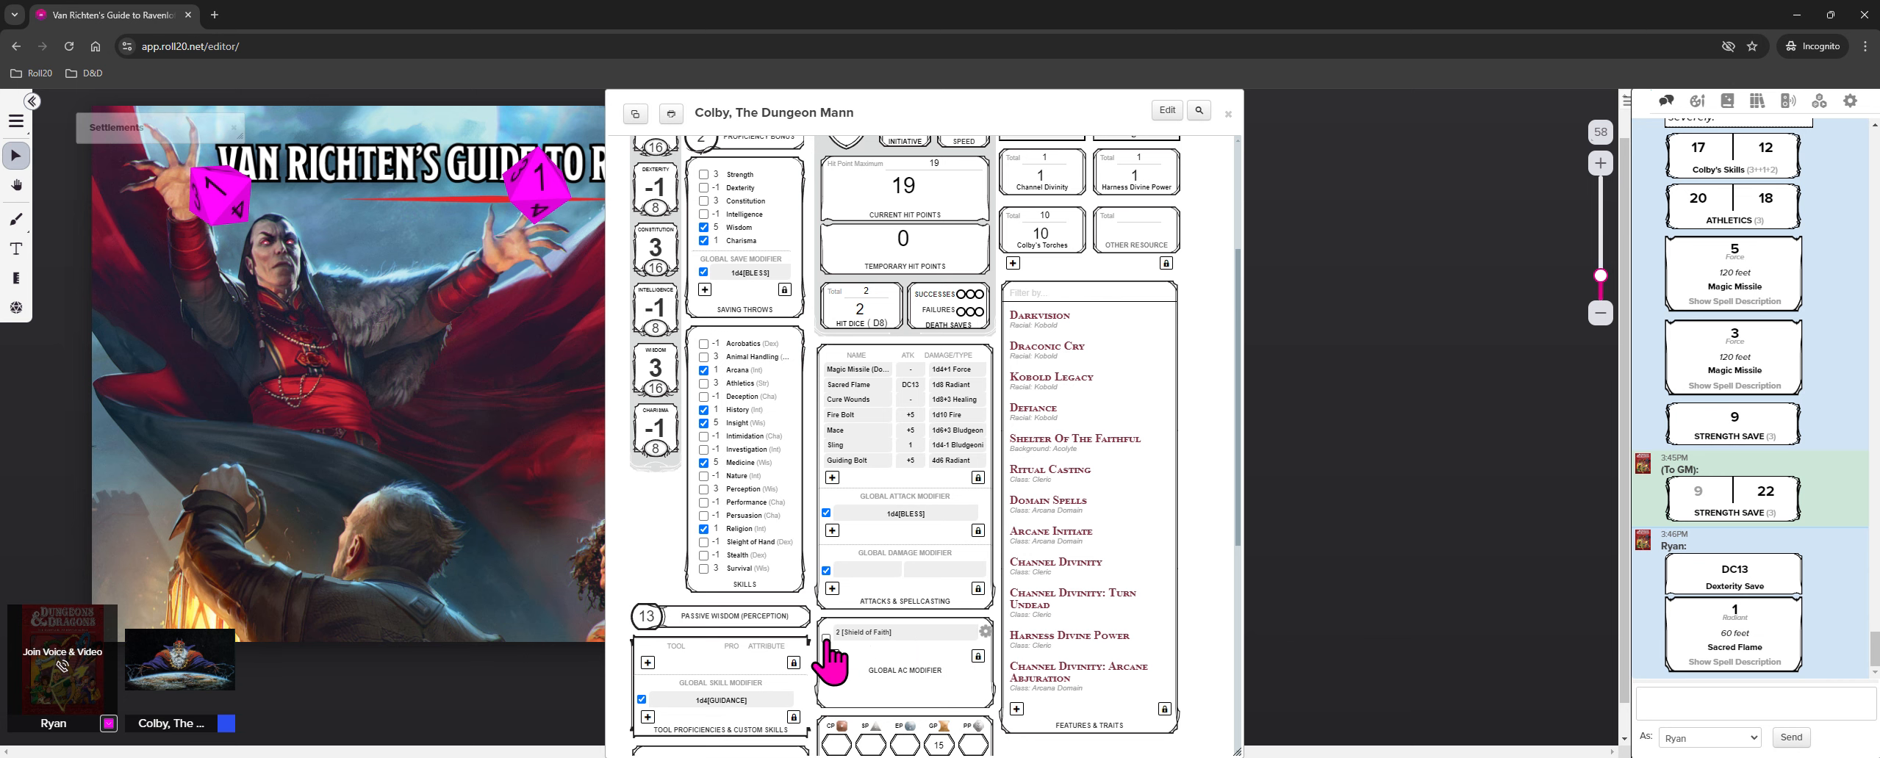
scroll(864, 625, up, 3)
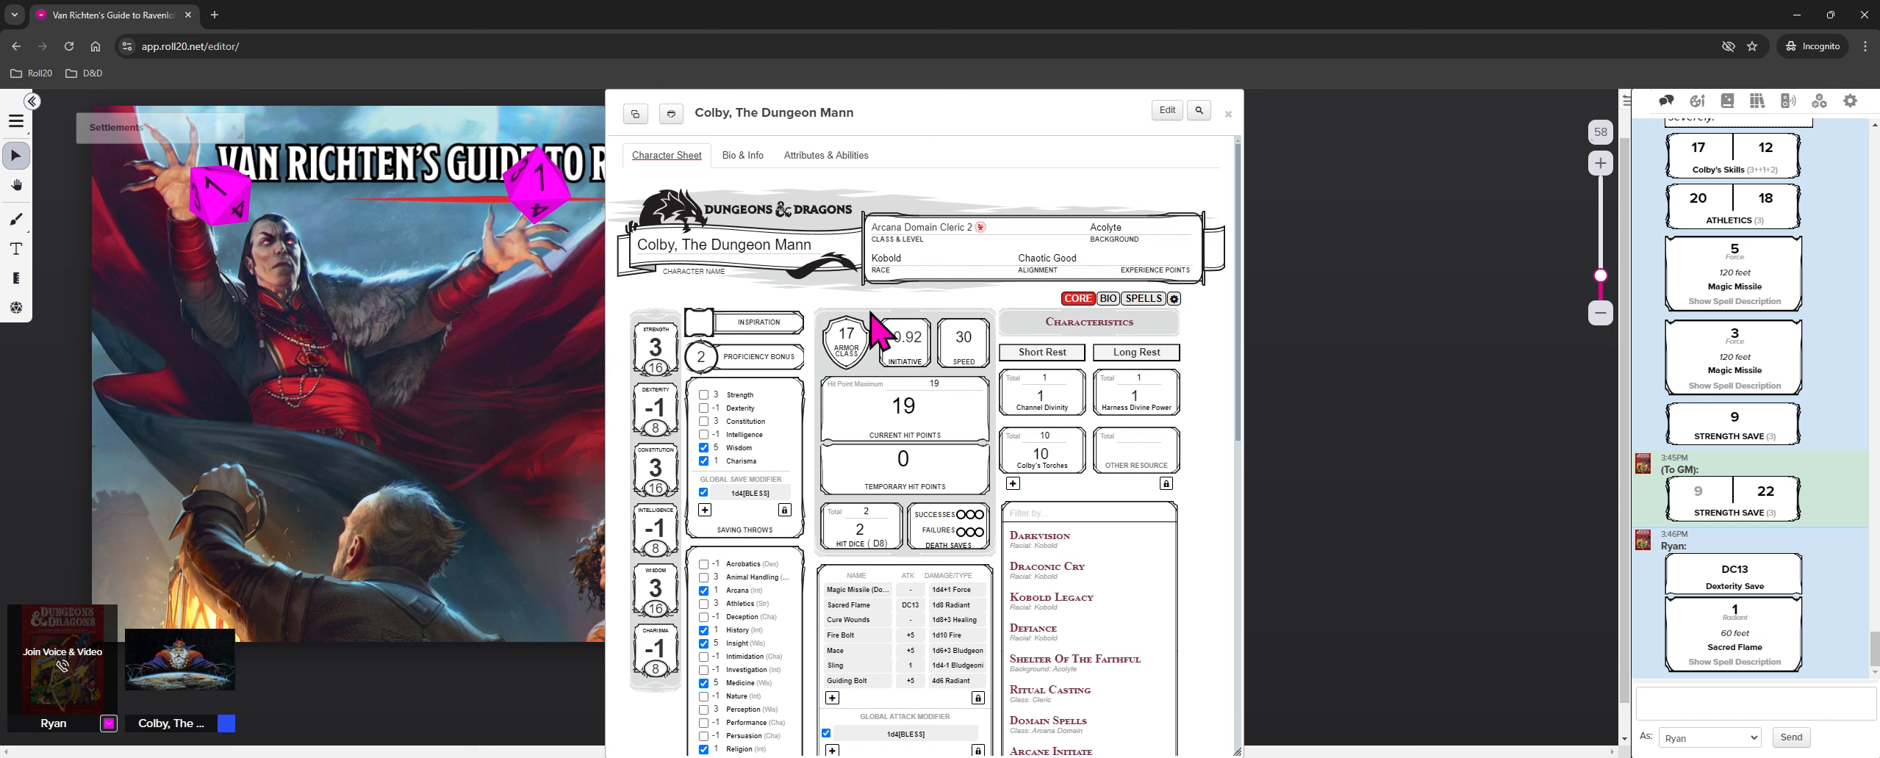
scroll(827, 316, down, 5)
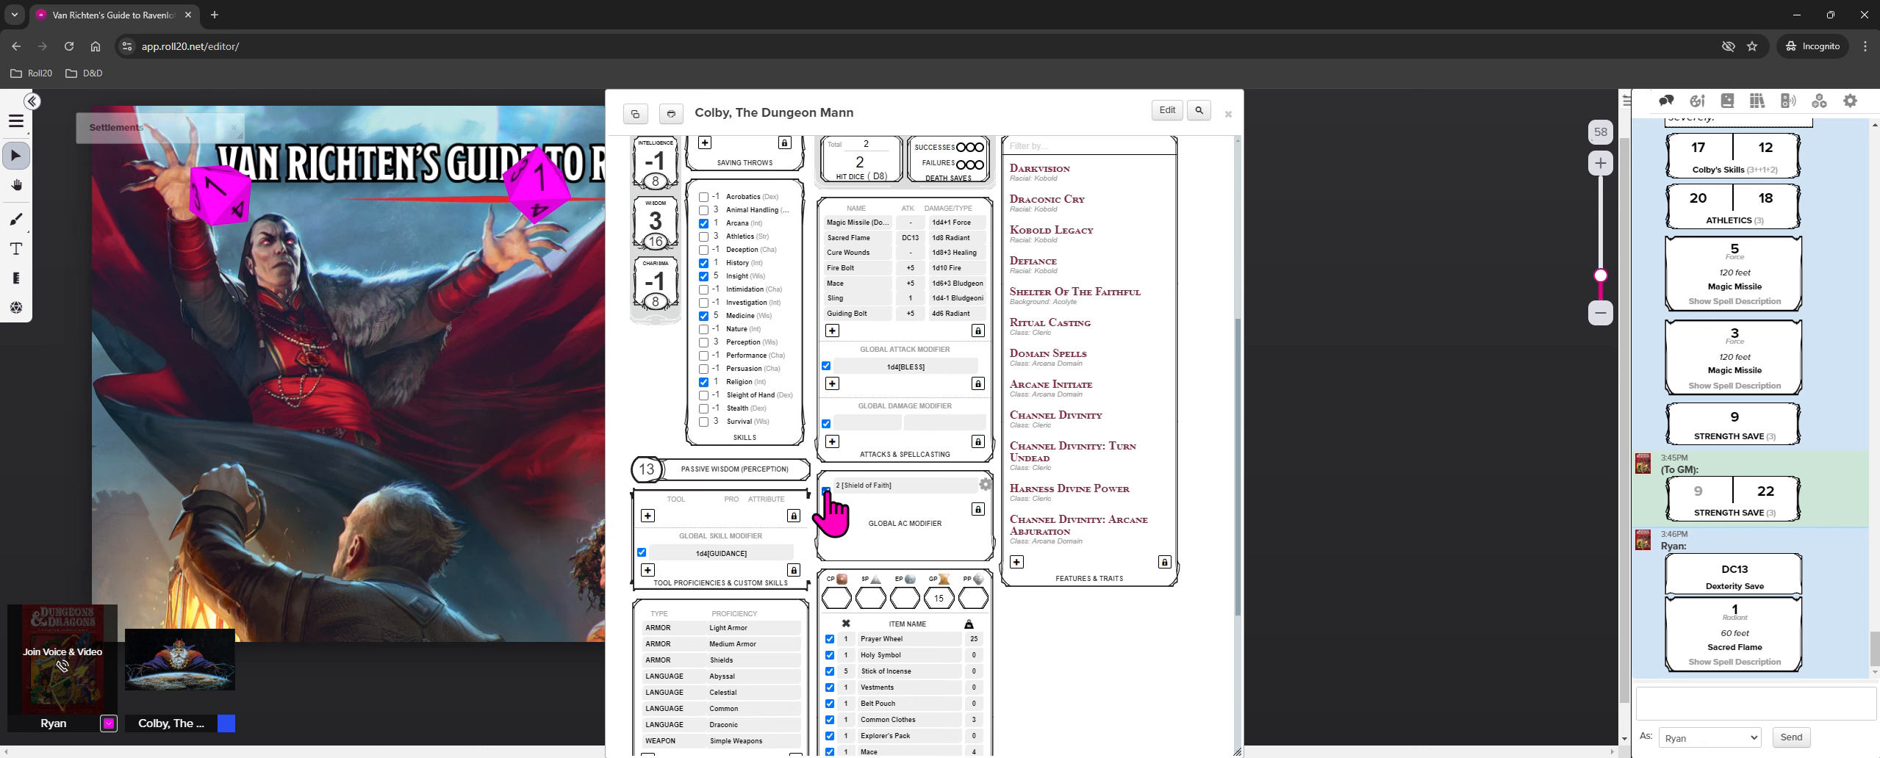
scroll(836, 507, up, 5)
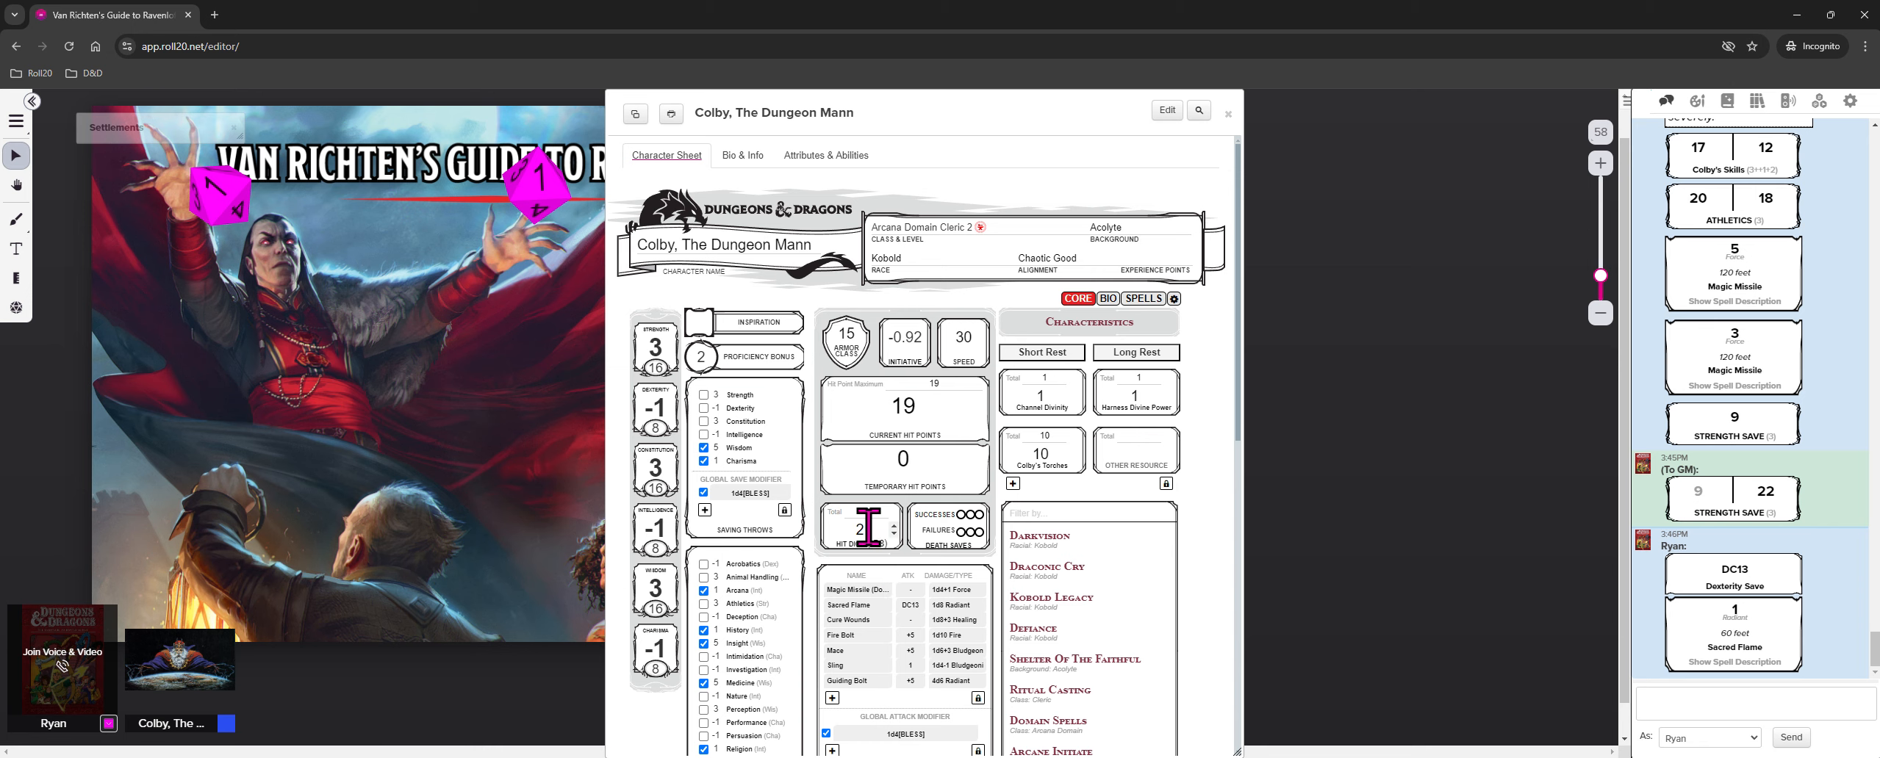
Change the Sneak Attack global damage modifier to Colossus Slayer with damage 2 and type Piercing
scroll(853, 471, down, 2)
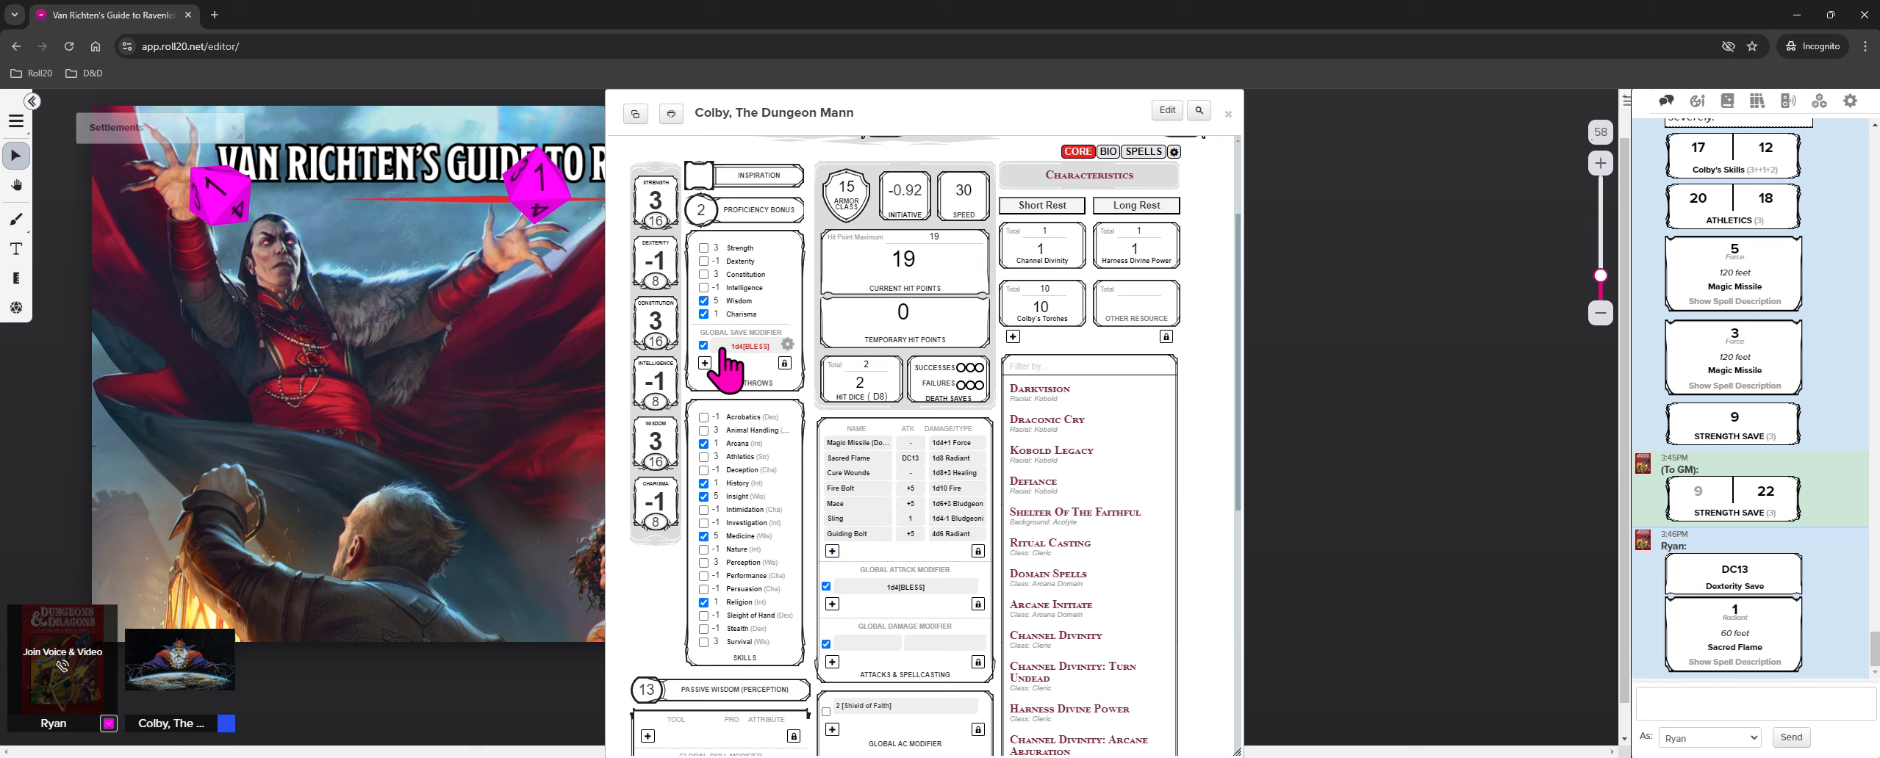
scroll(704, 371, down, 3)
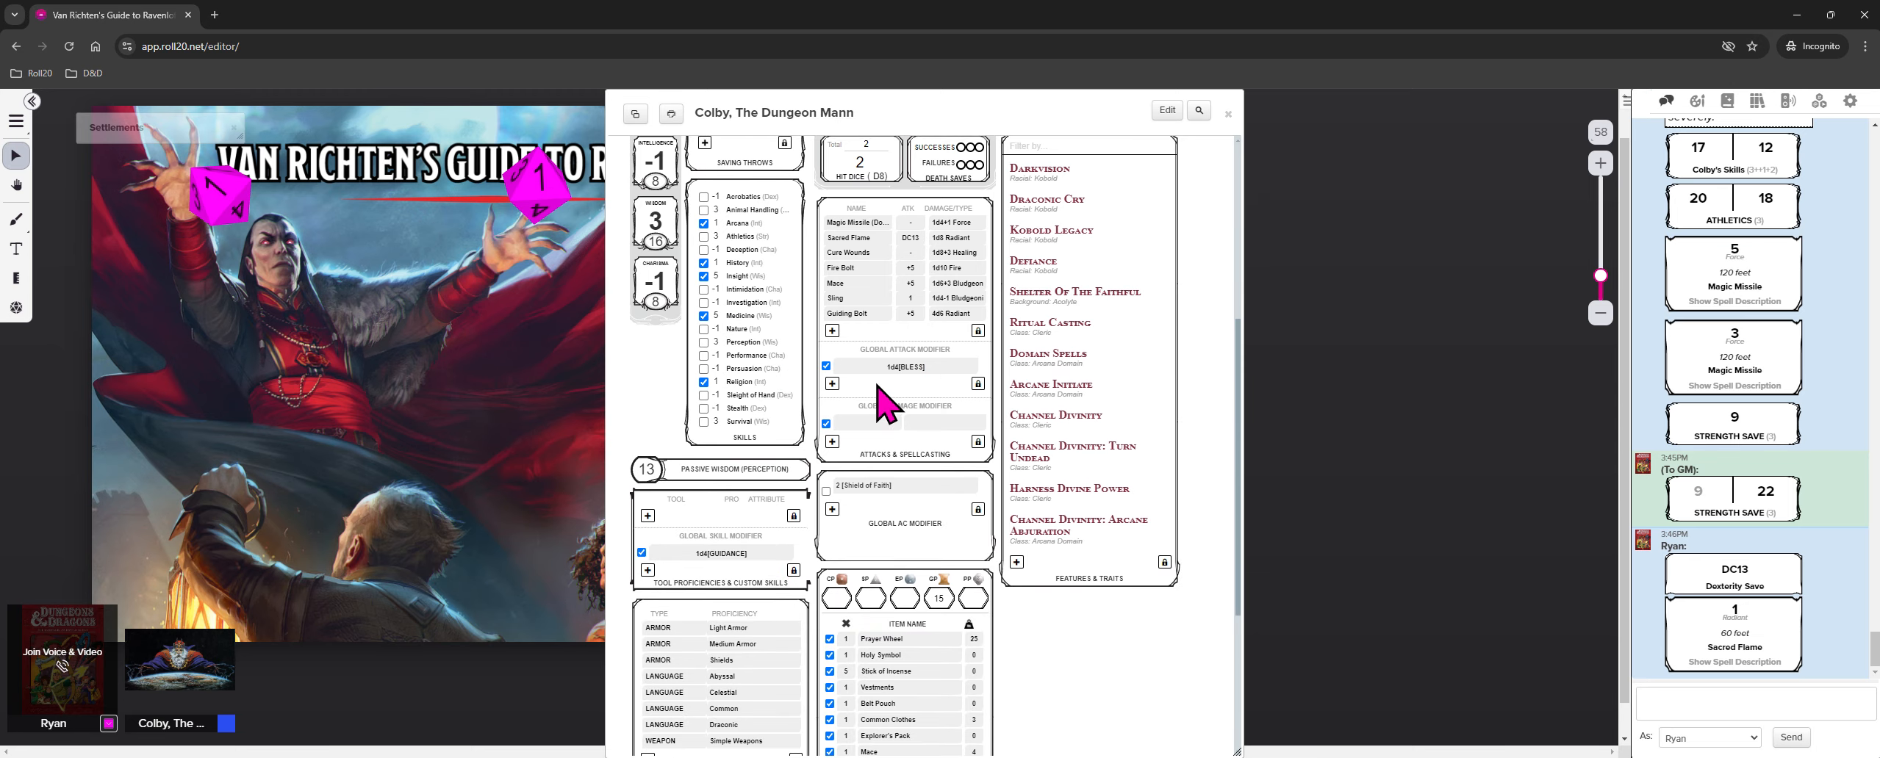
scroll(879, 405, down, 4)
scroll(880, 405, up, 4)
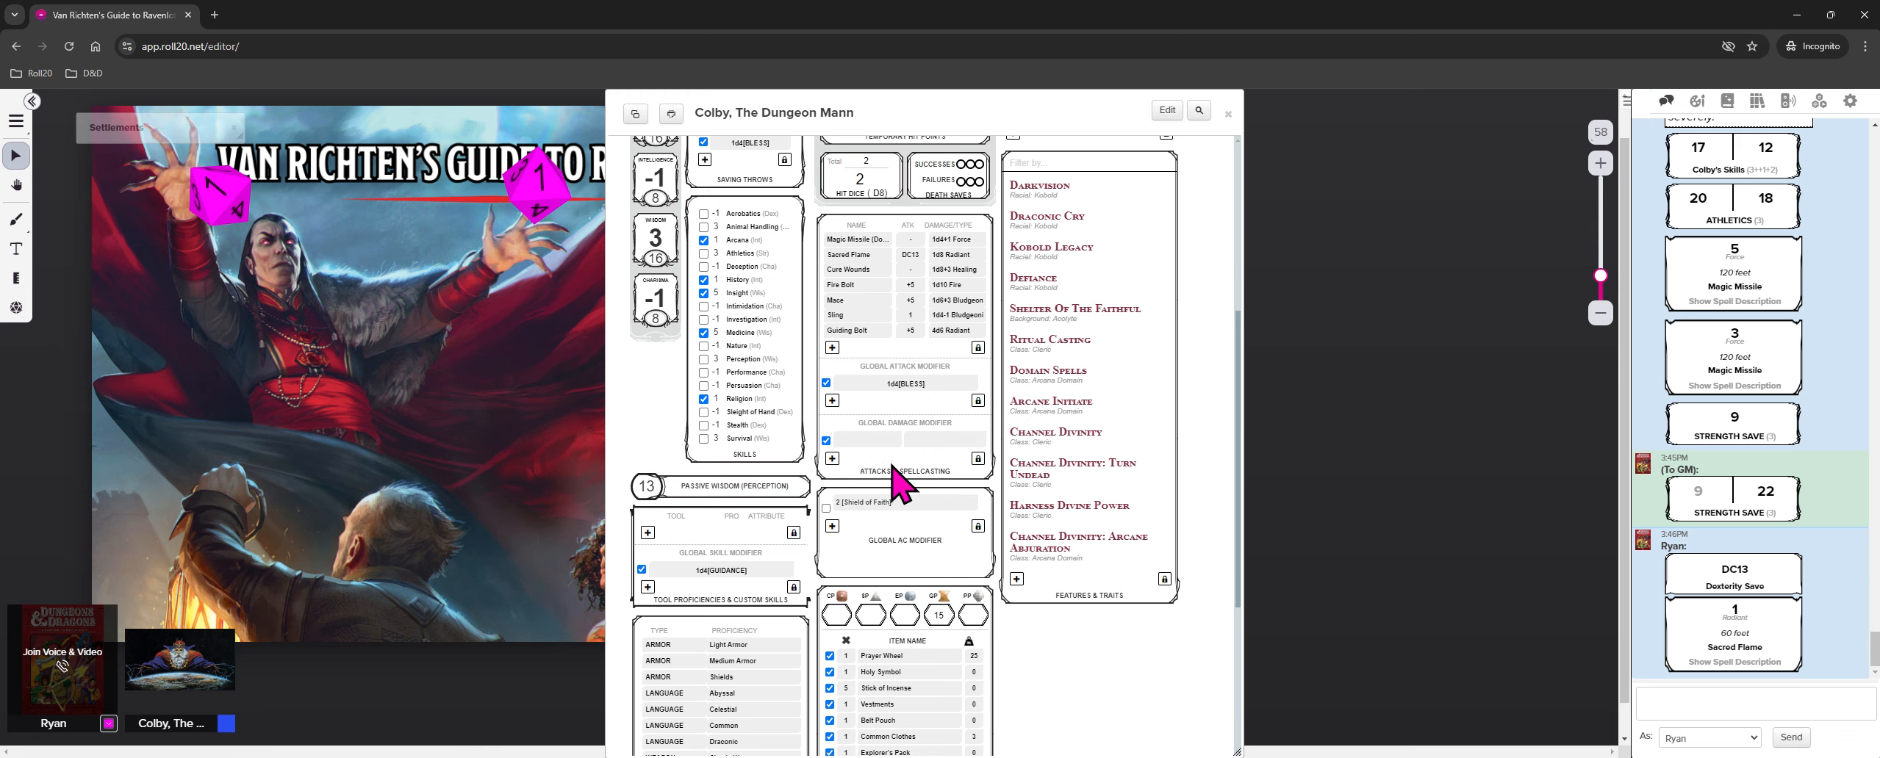
scroll(894, 483, up, 1)
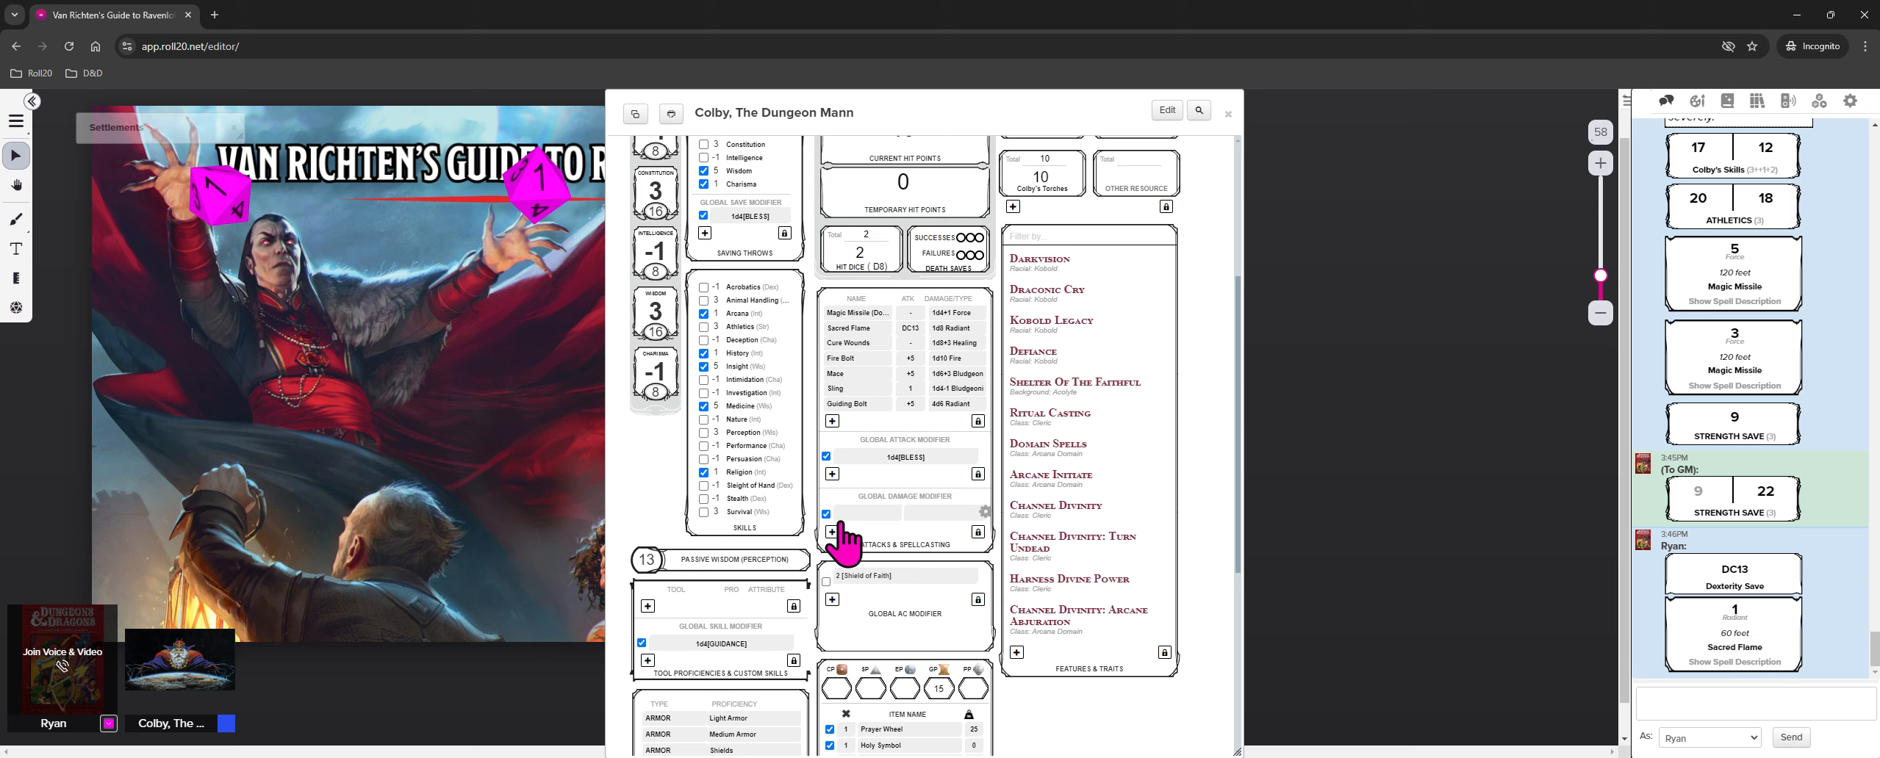
click(985, 511)
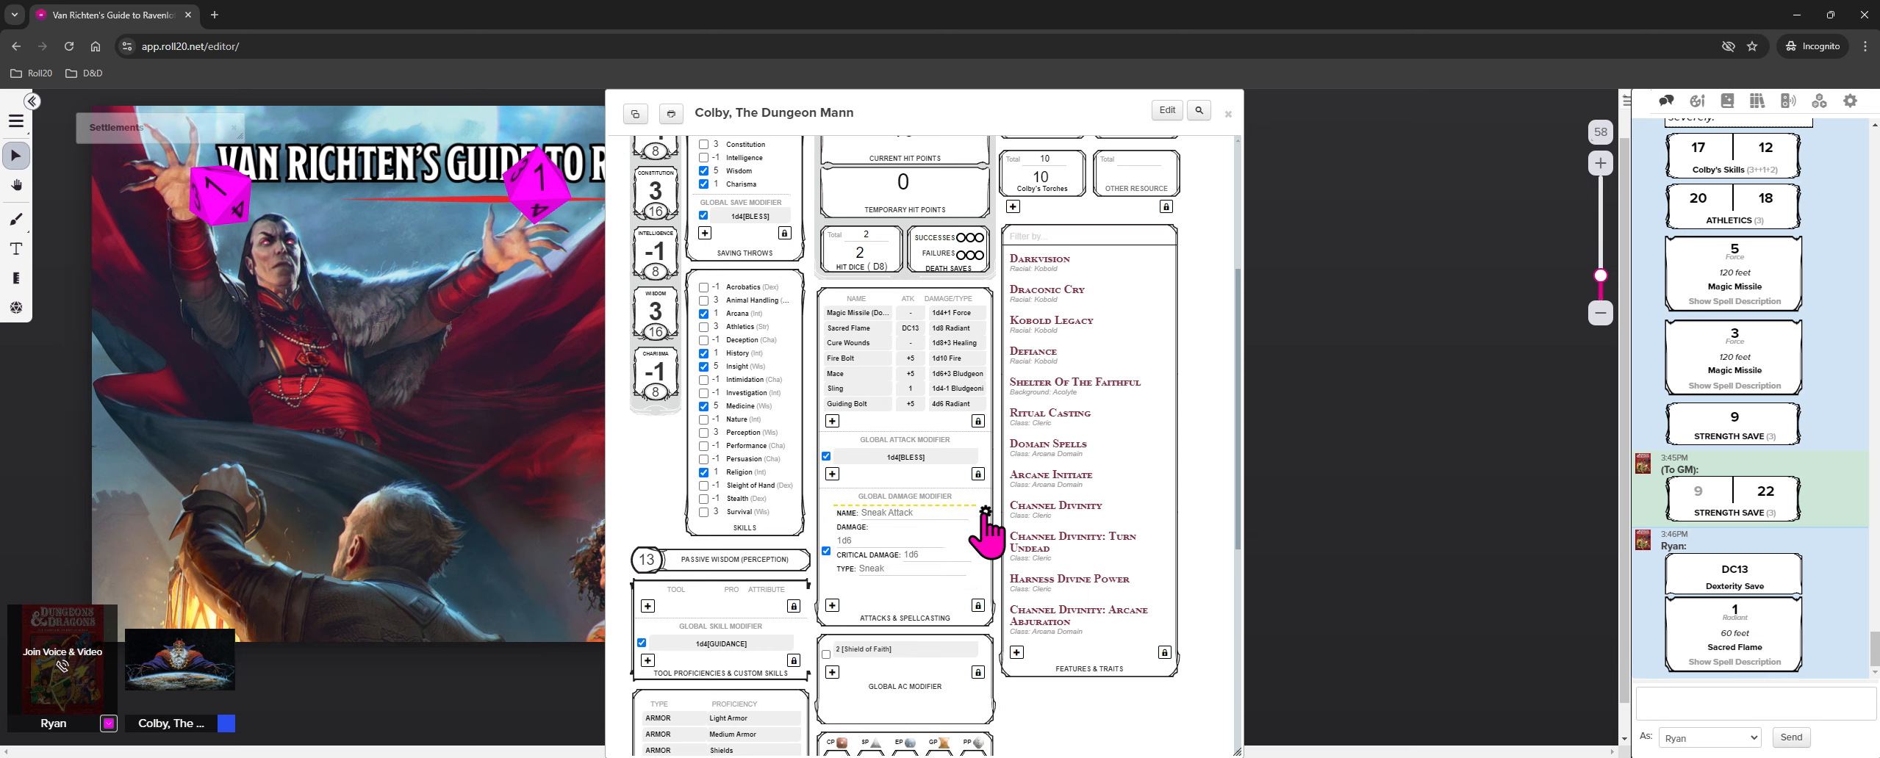
click(925, 512)
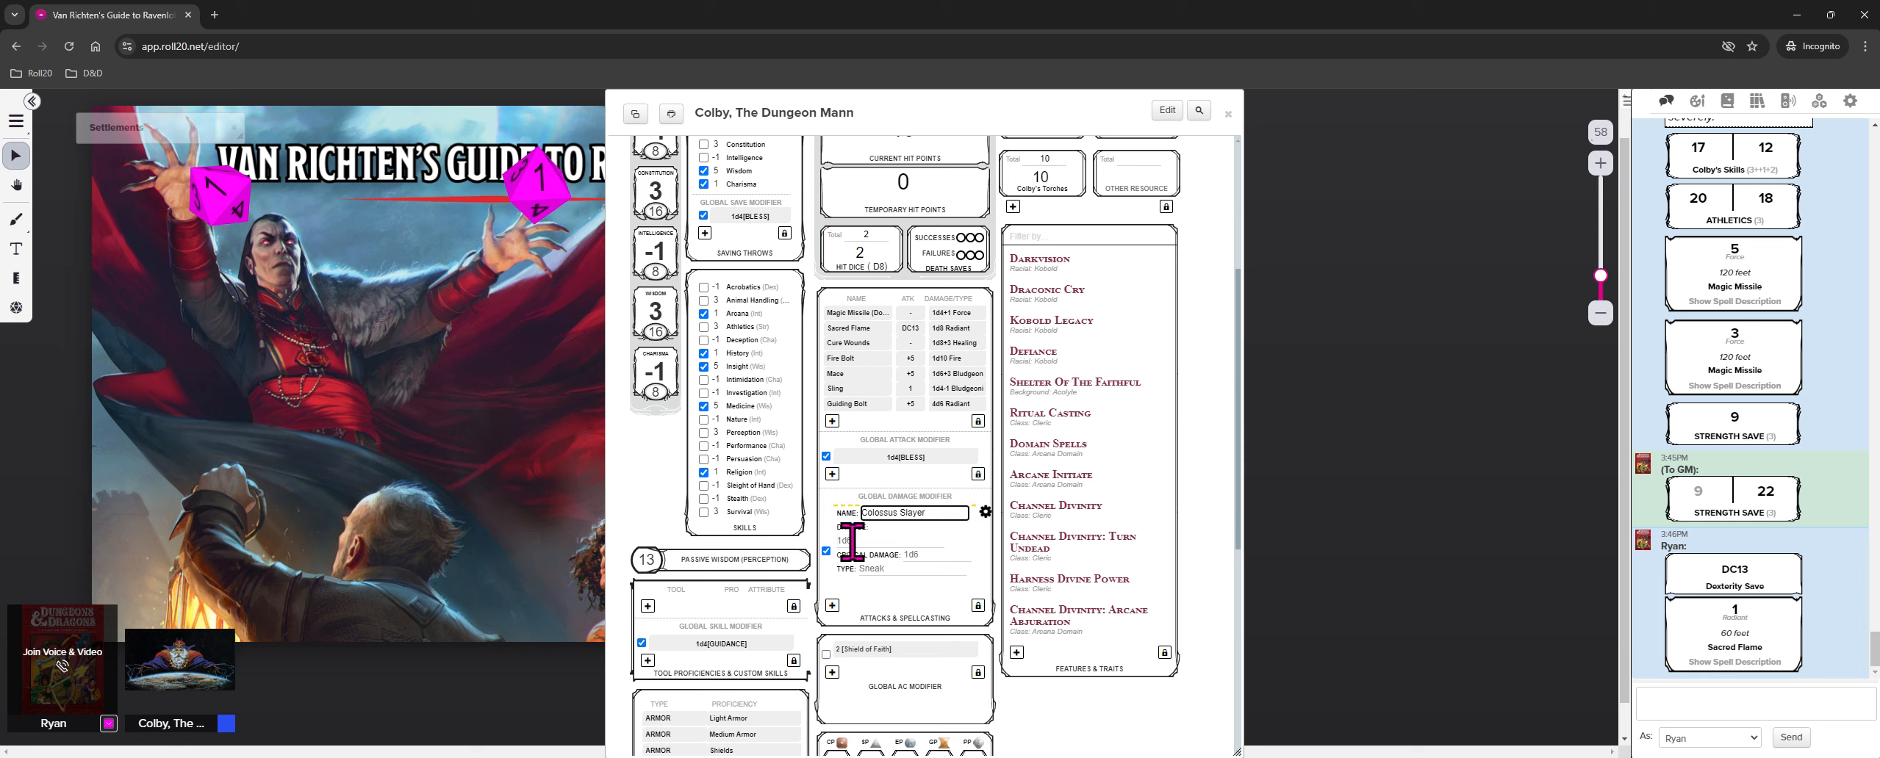
click(852, 540)
click(851, 540)
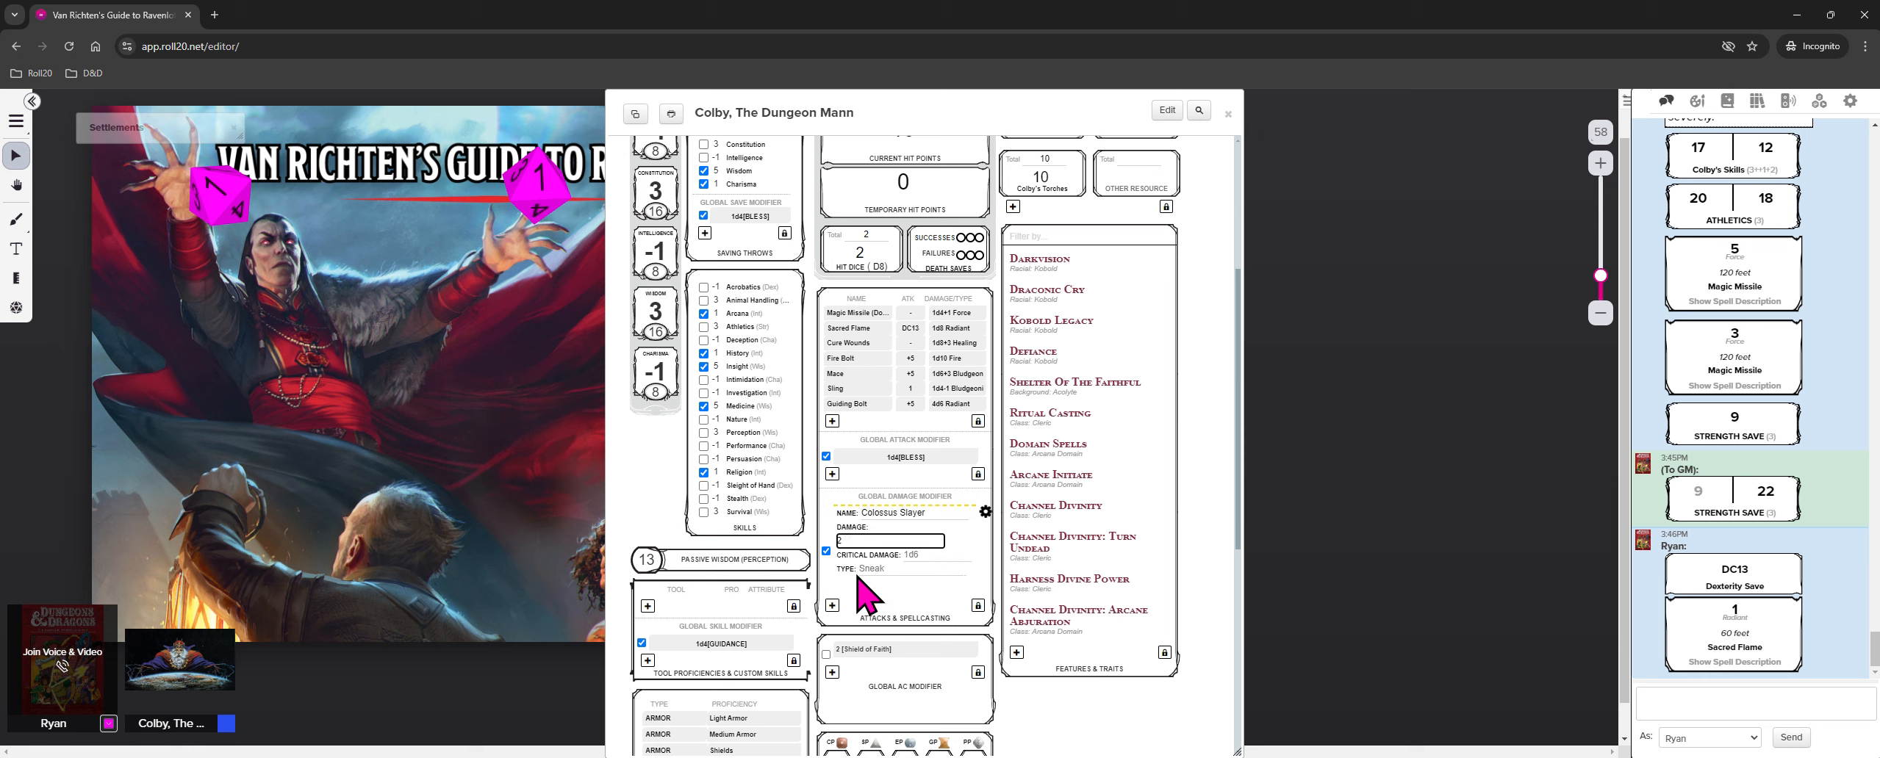
click(898, 570)
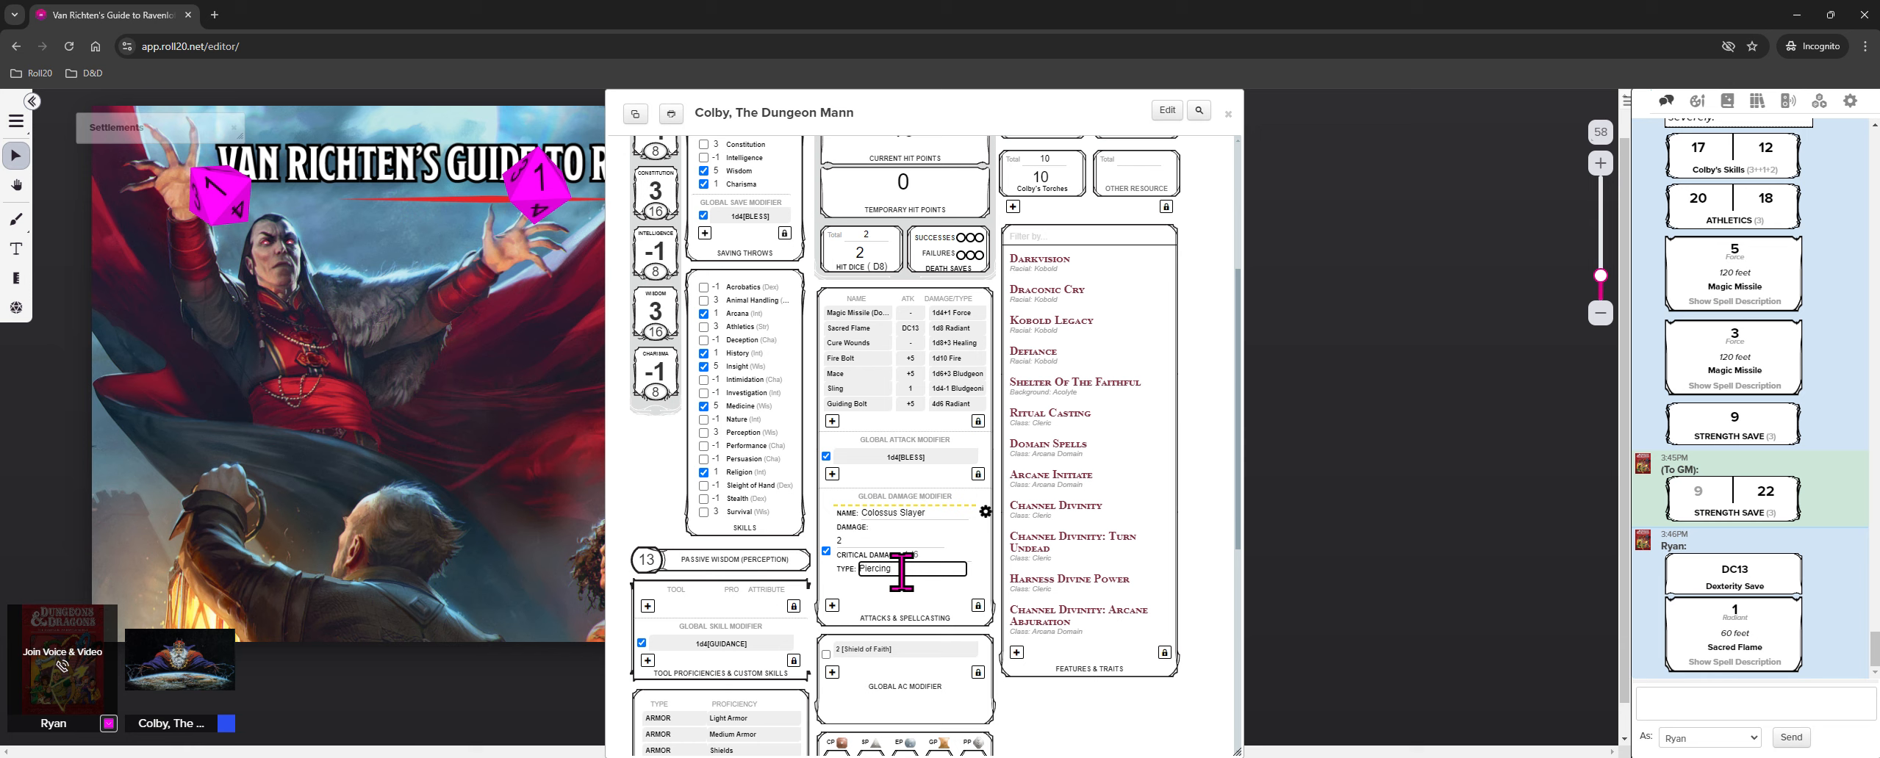
click(986, 511)
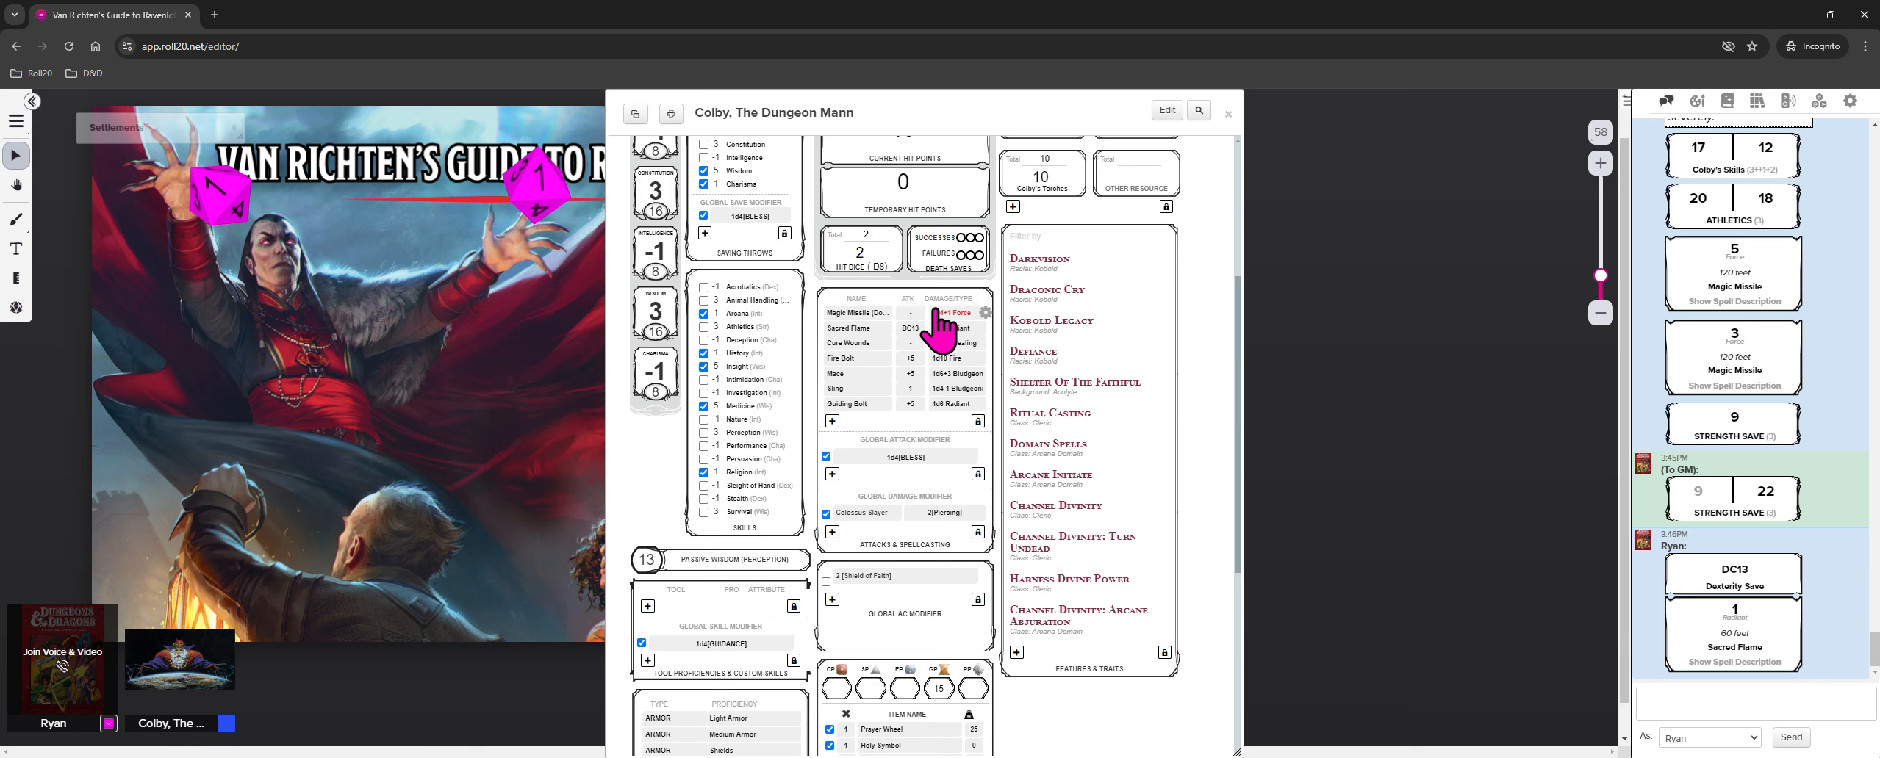
Roll Magic Missile from the attacks list as a public roll and inspect the damage in chat
click(853, 314)
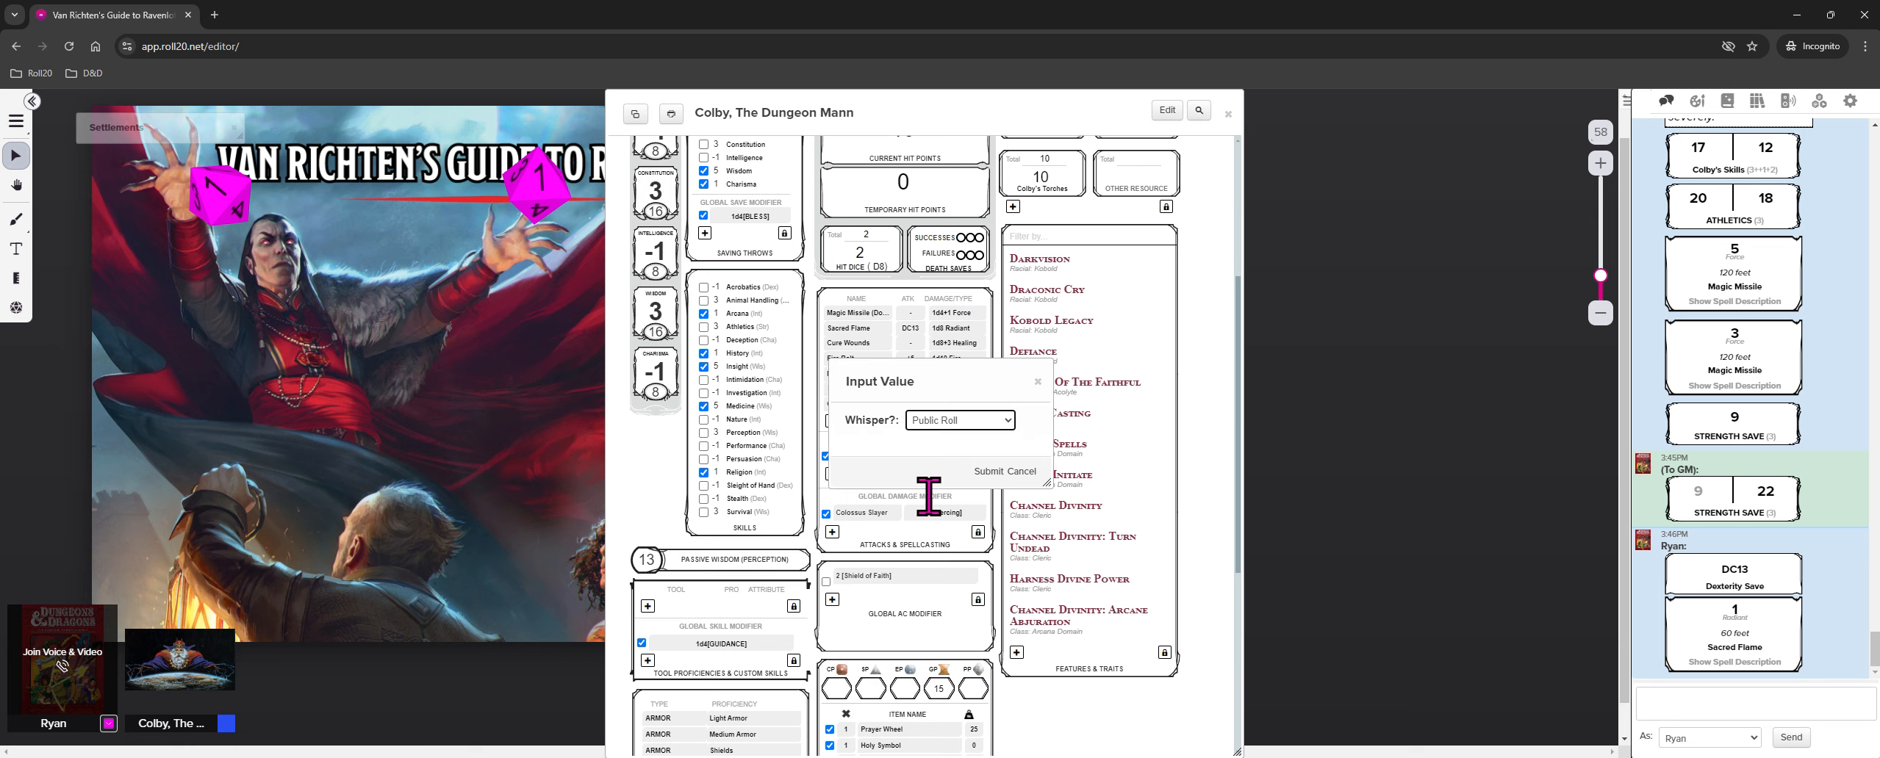
click(978, 423)
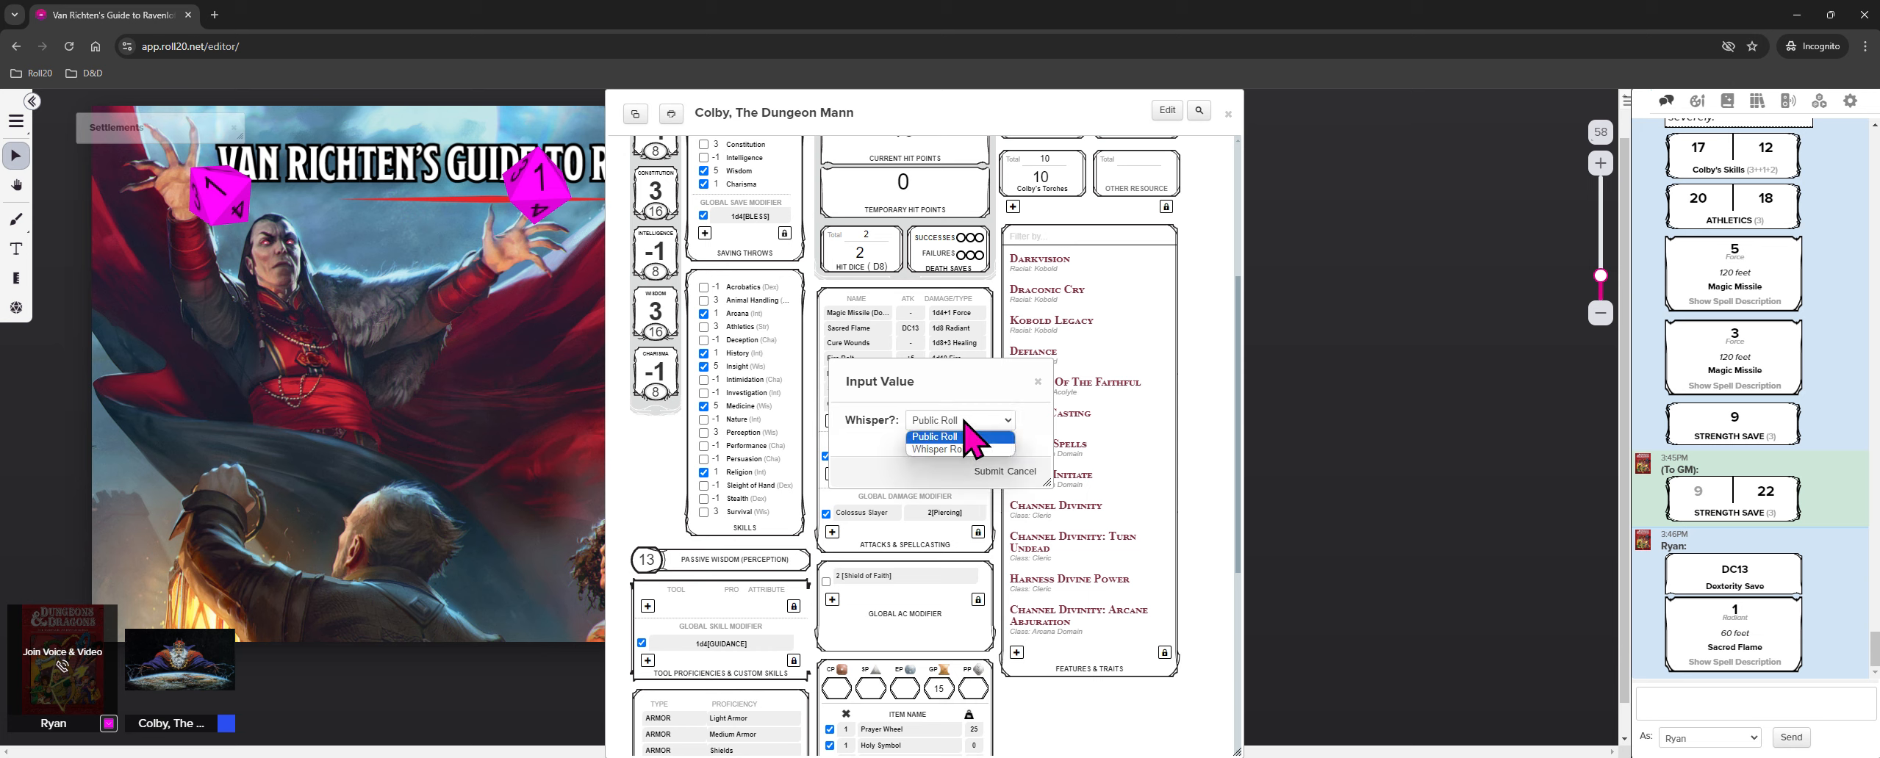
click(948, 449)
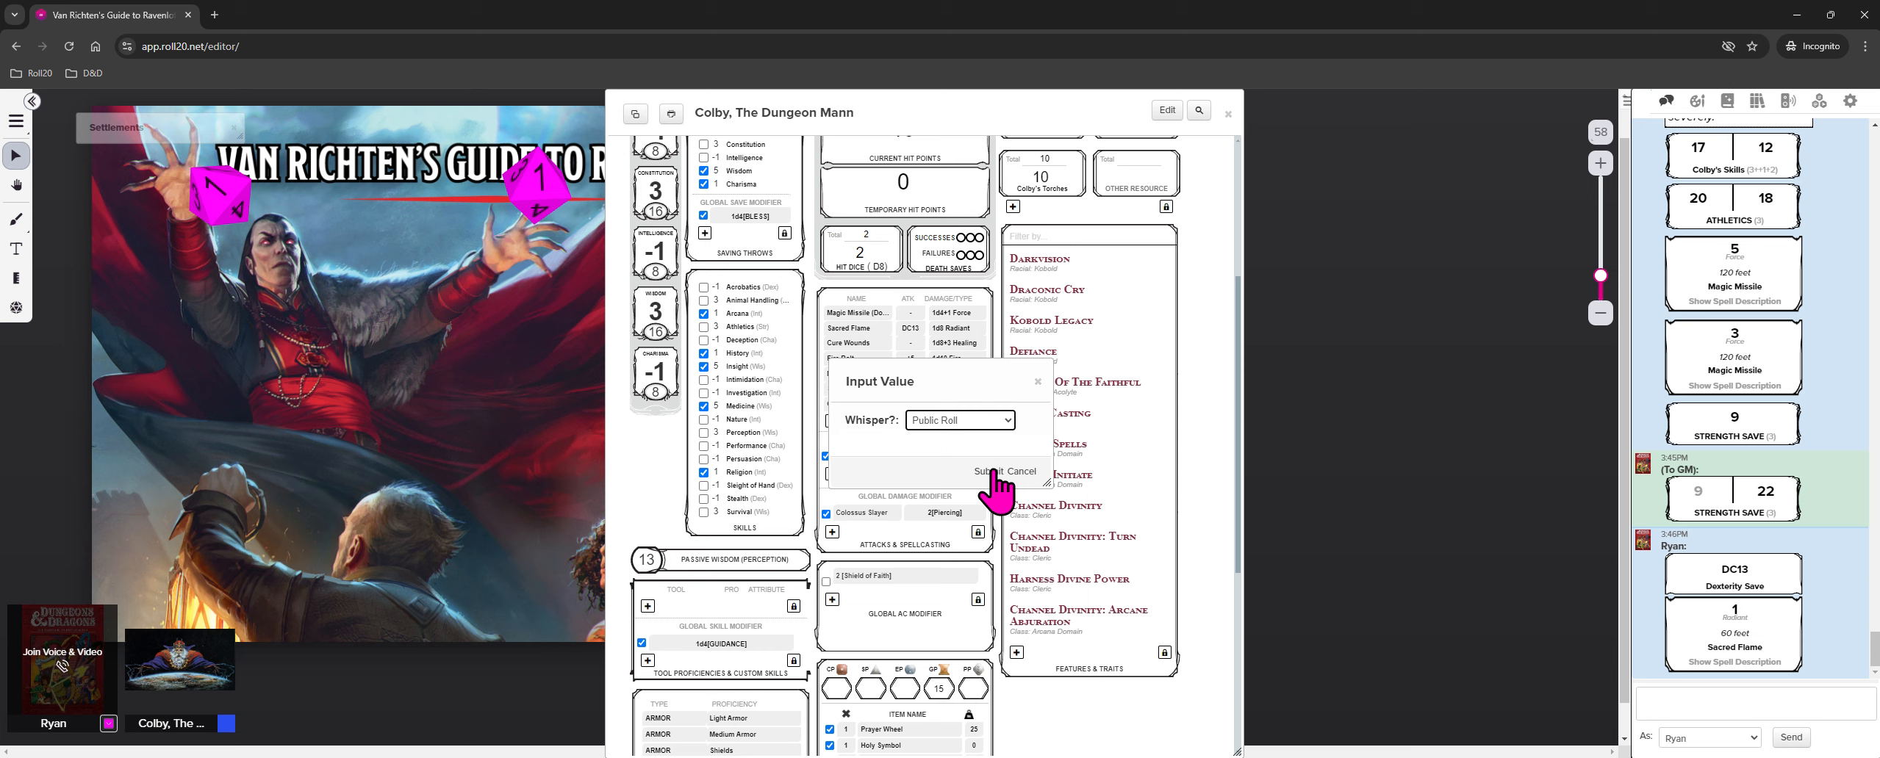
click(990, 472)
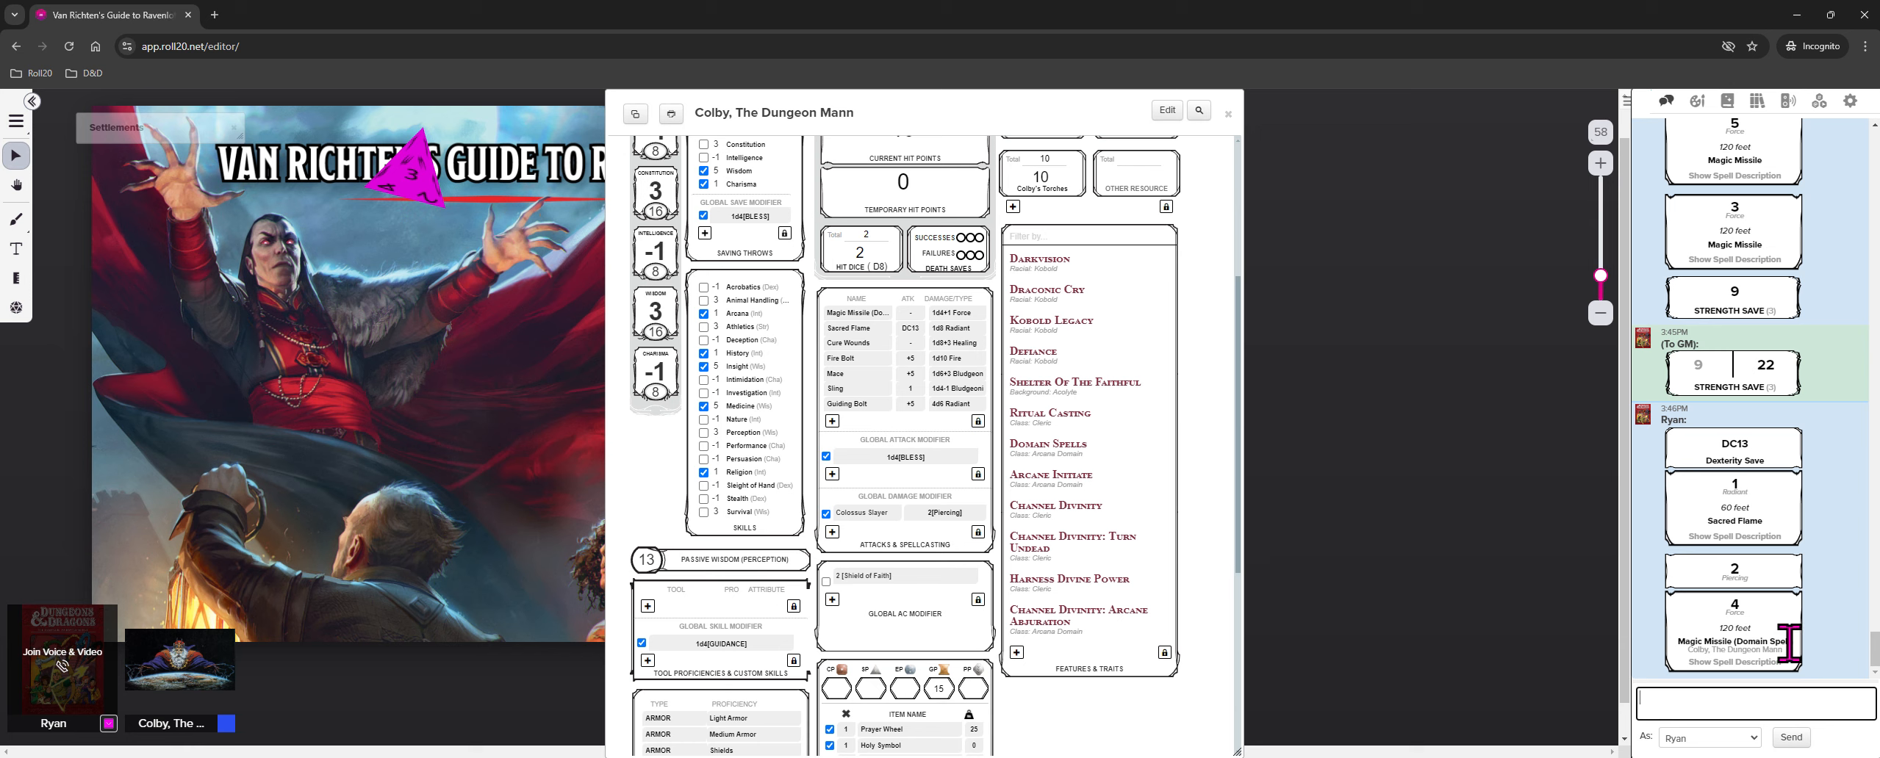
mouse_move(1736, 609)
Set the global damage modifier's type to Colossus Slayer and make another public Magic Missile roll
click(984, 513)
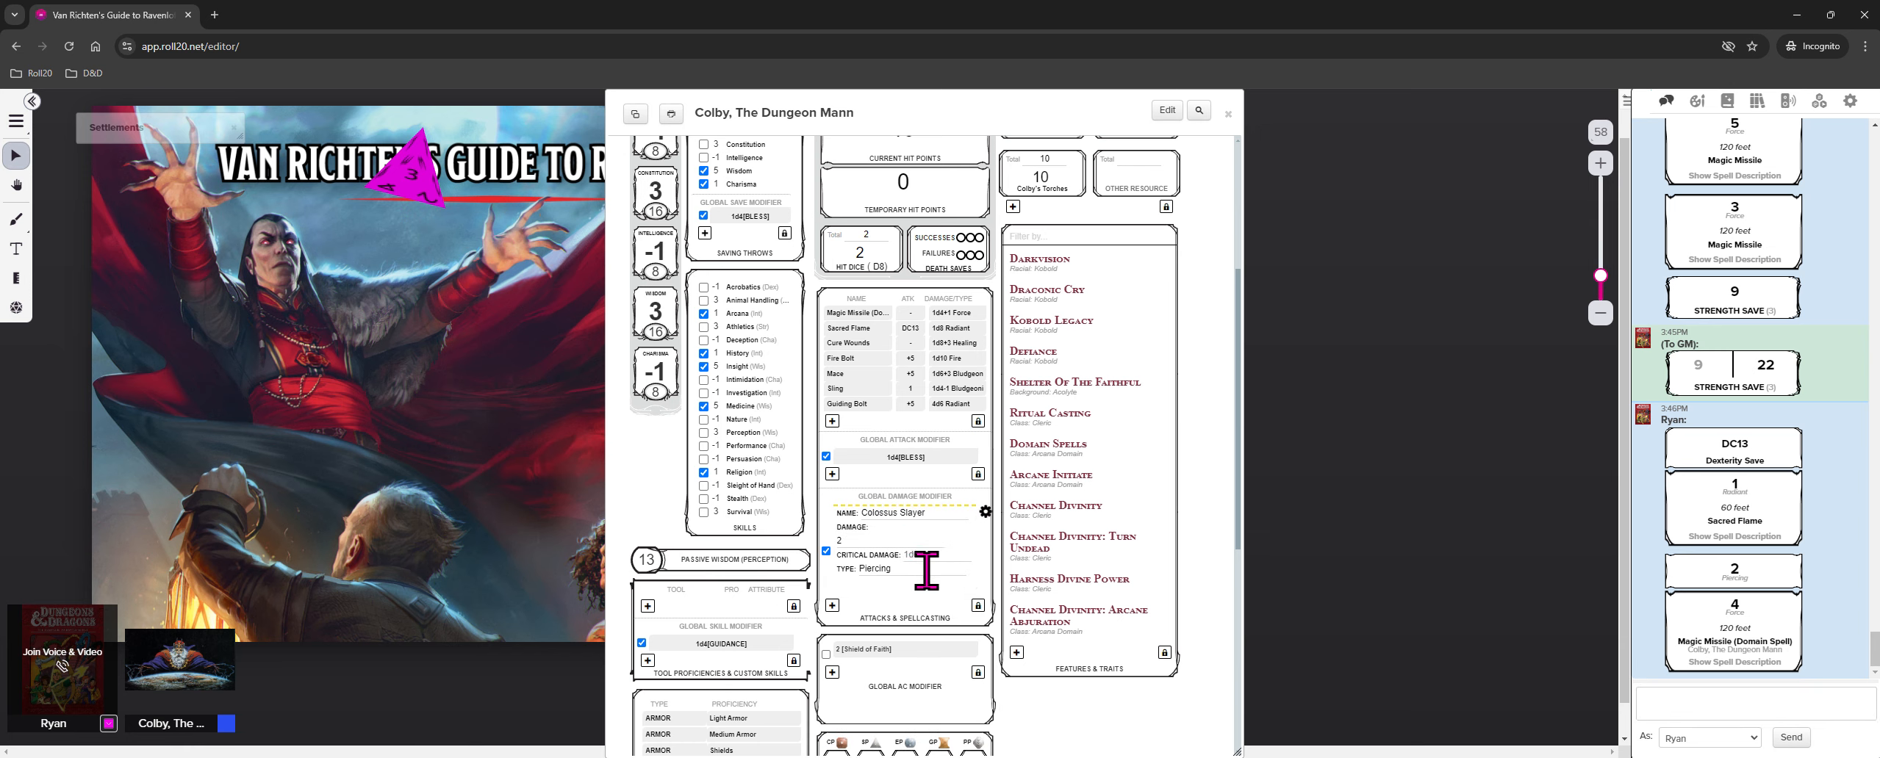
drag(927, 569, 746, 581)
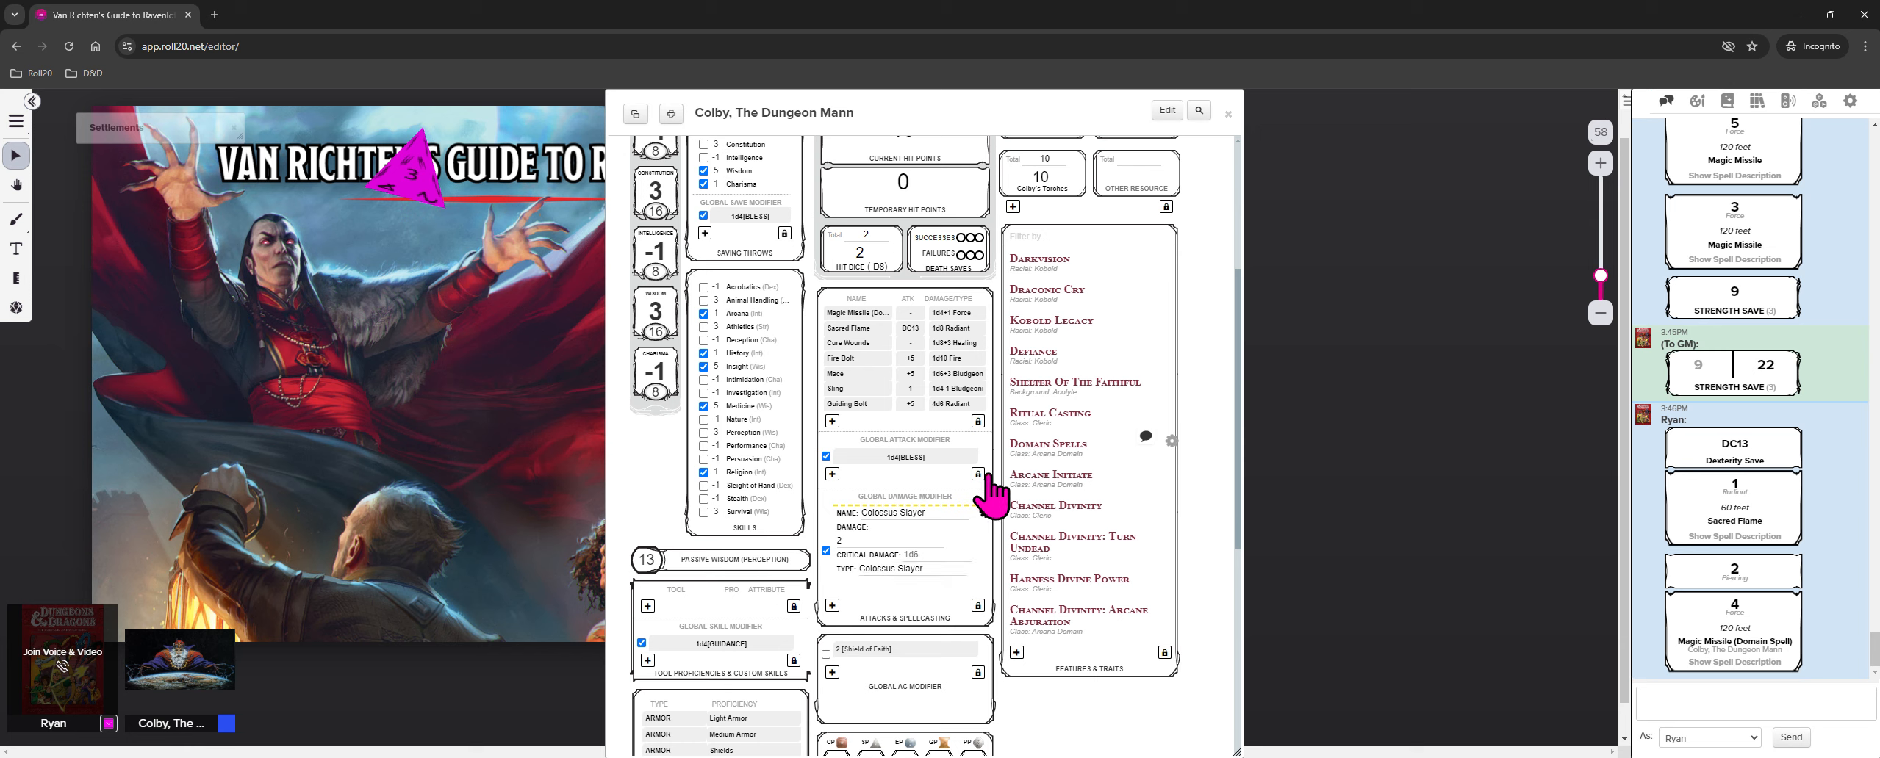
click(985, 512)
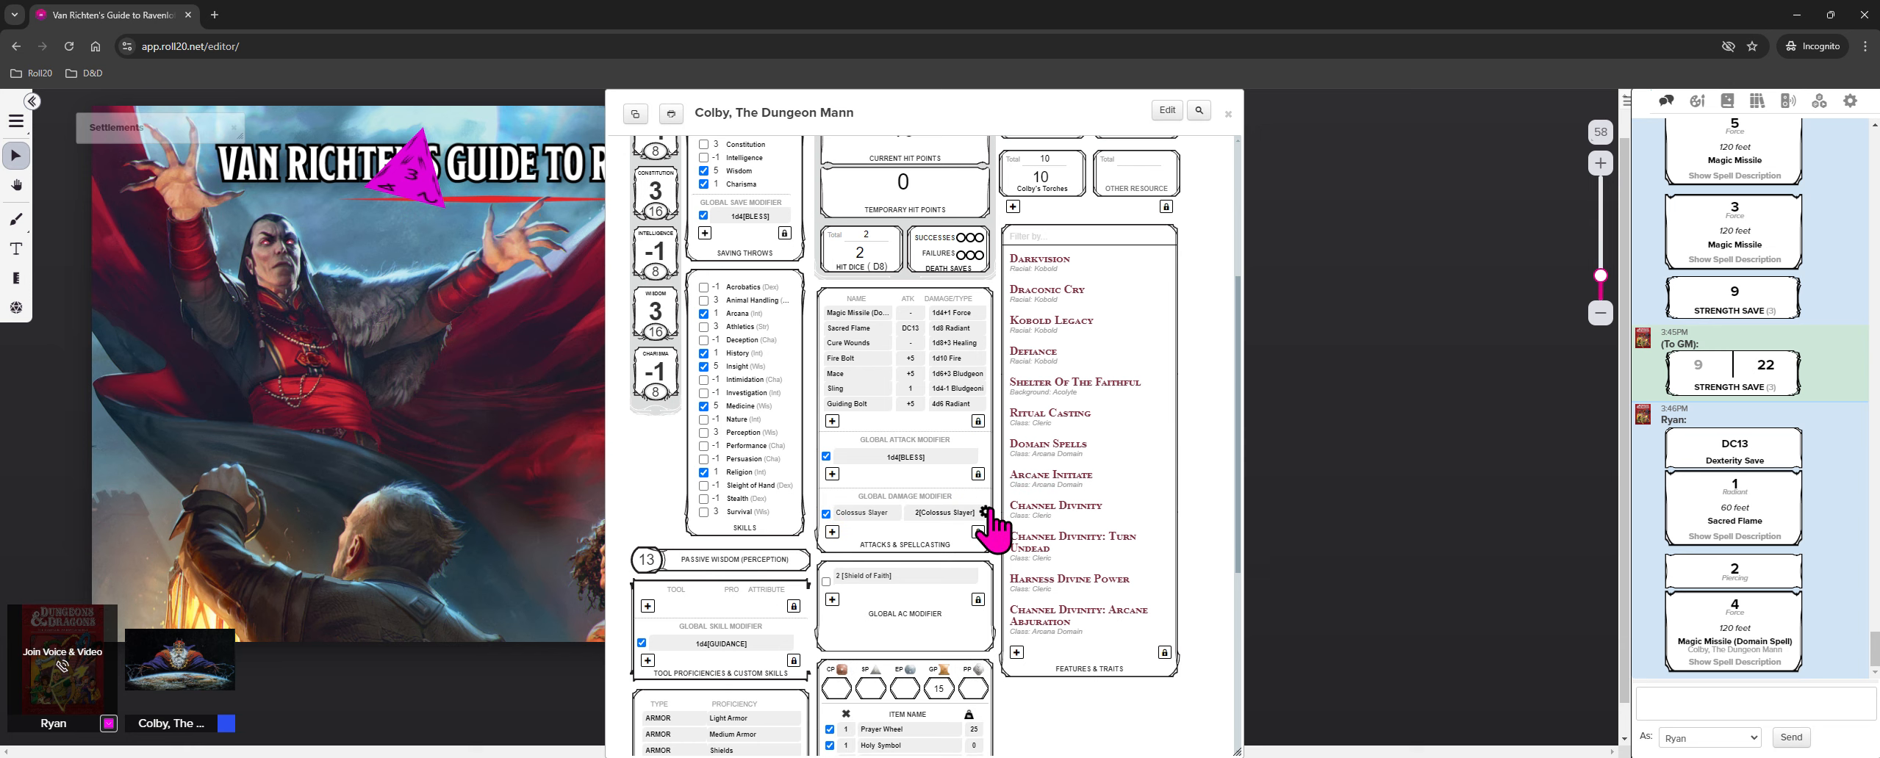
click(849, 313)
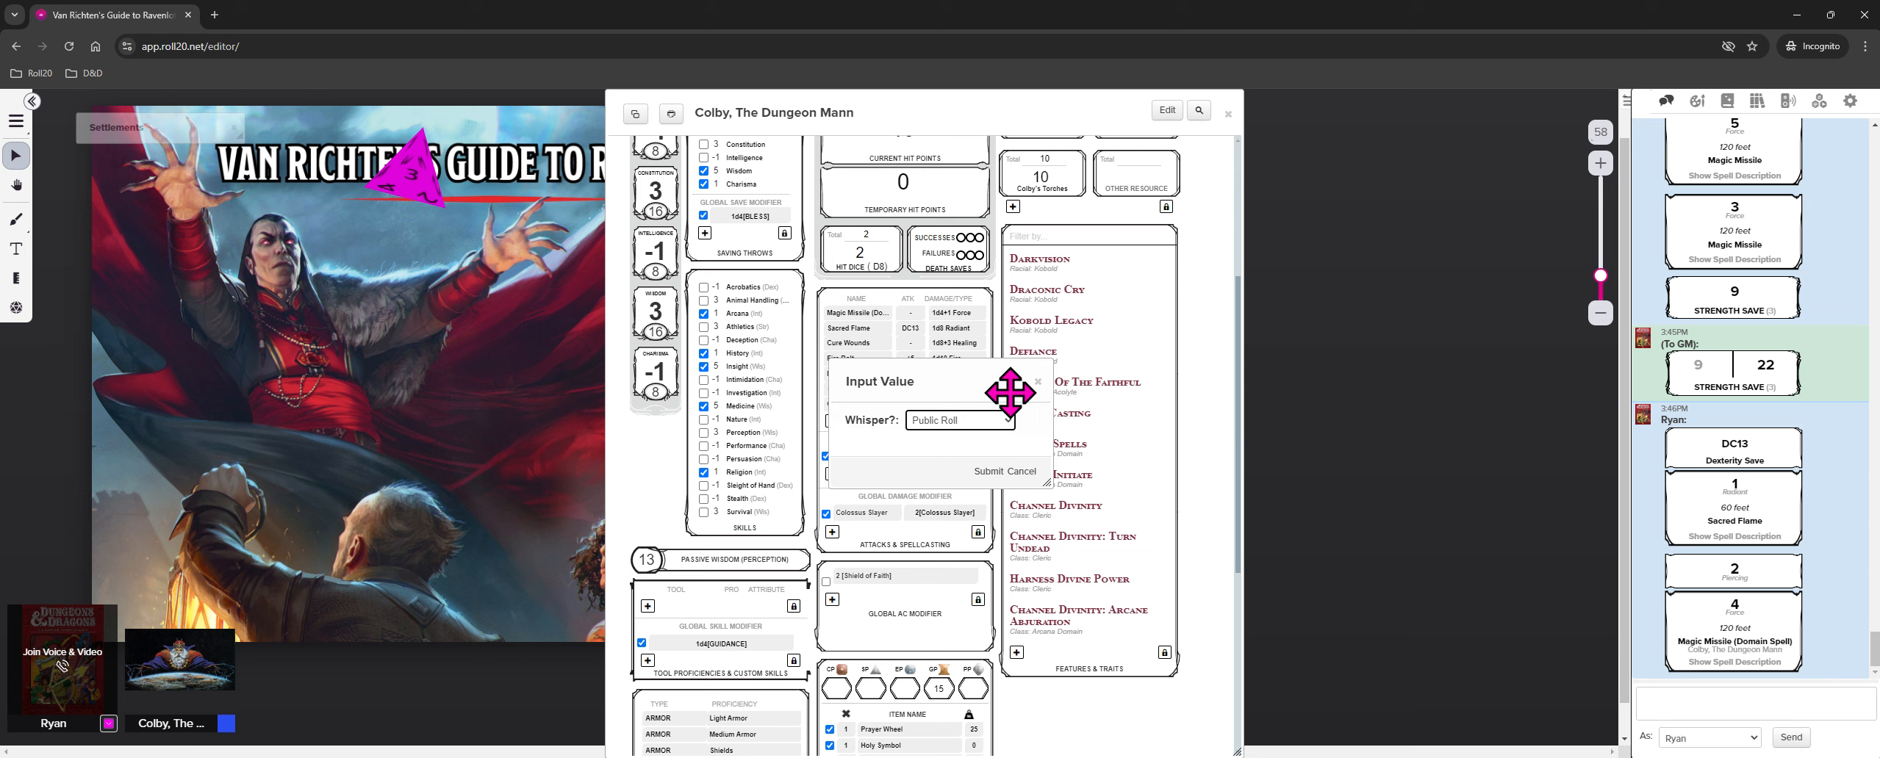
click(989, 471)
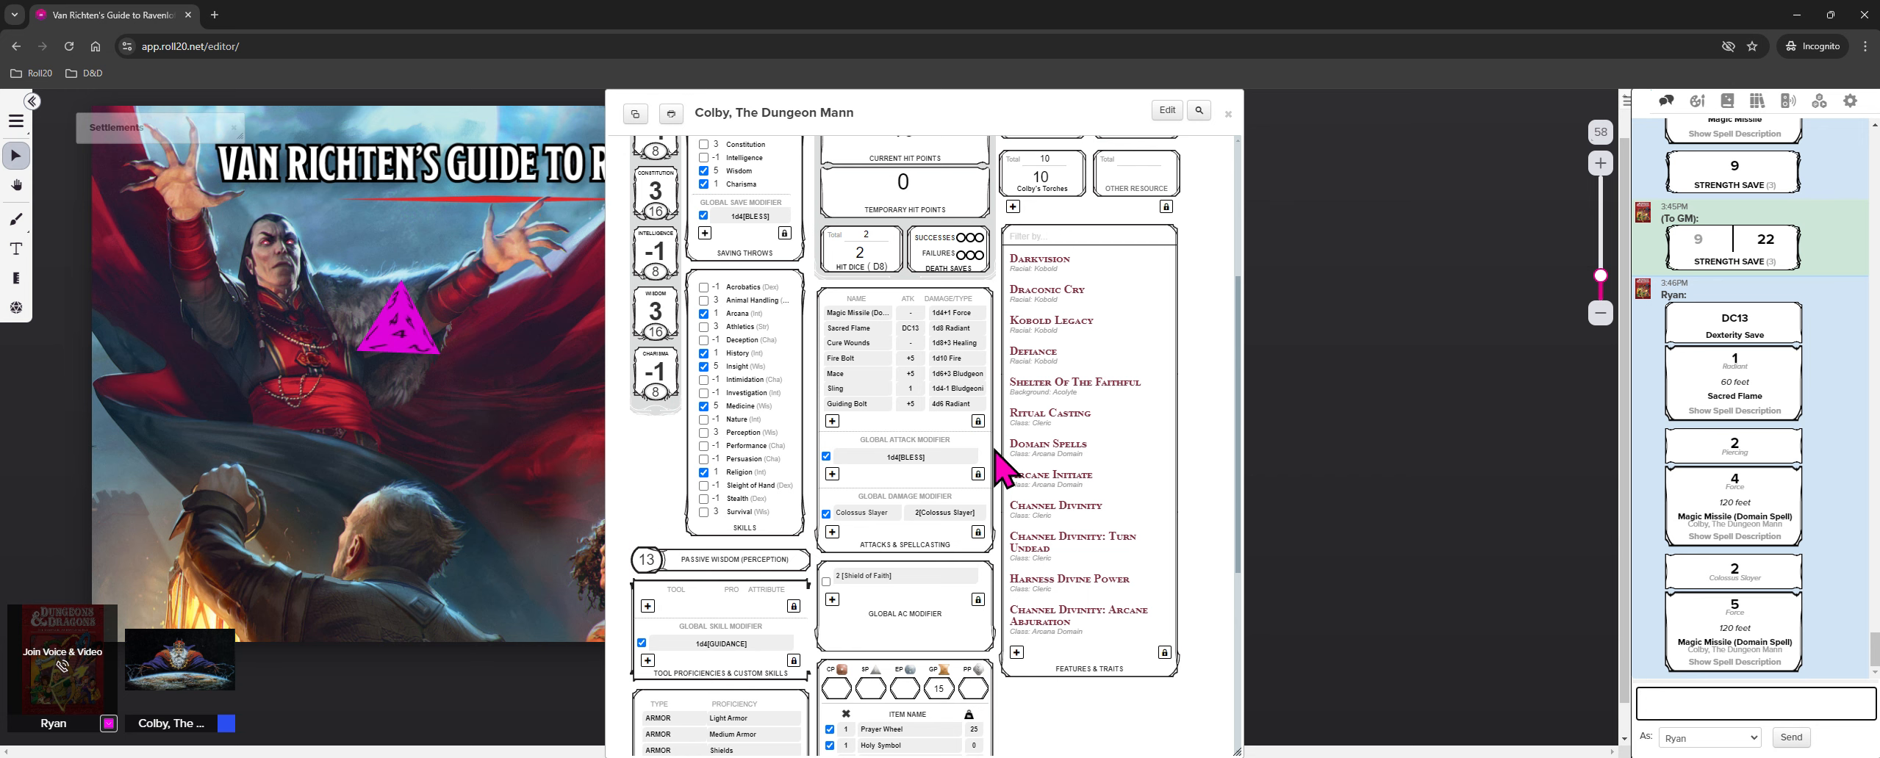
Disable the Colossus Slayer damage, Bless attack, Bless save and Guidance skill global modifiers
click(826, 514)
click(826, 456)
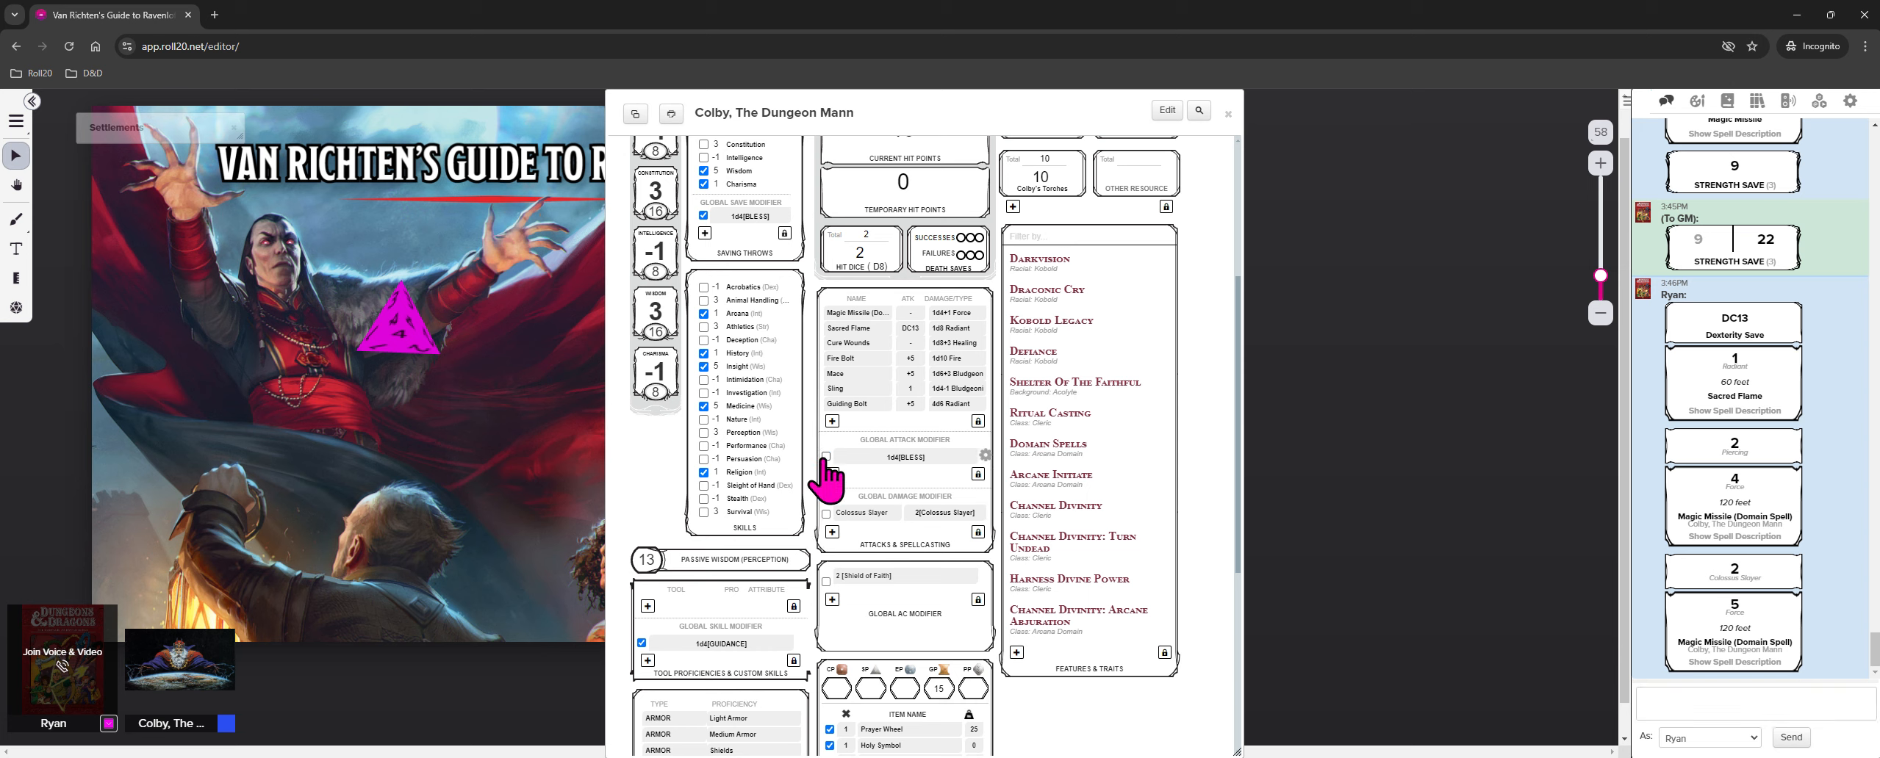
click(703, 215)
click(641, 644)
scroll(1077, 724, up, 4)
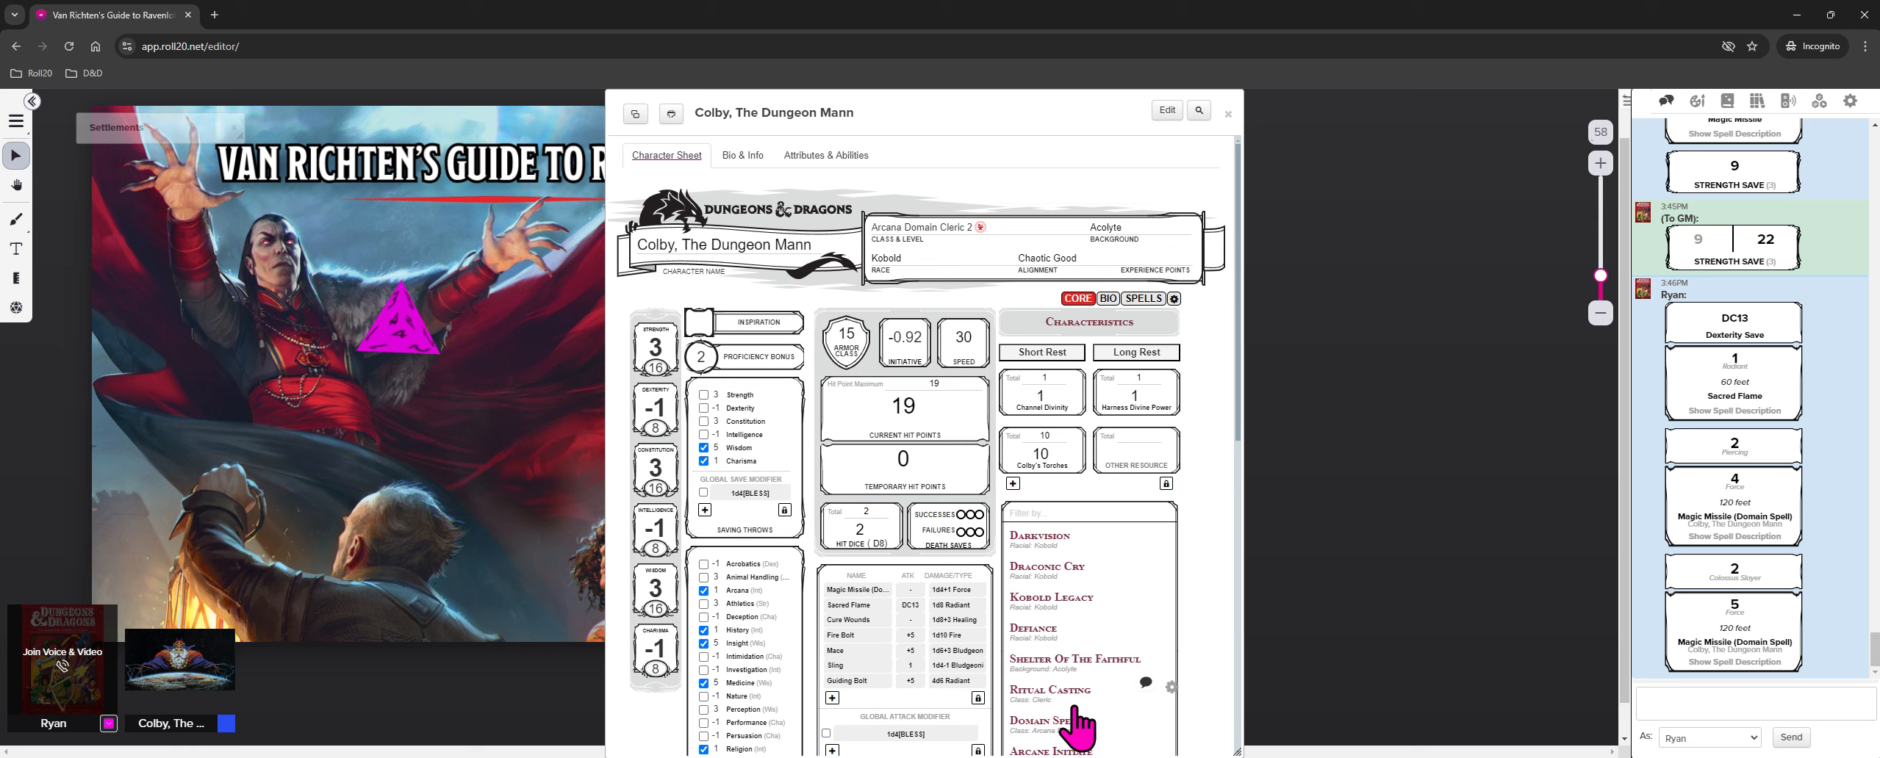